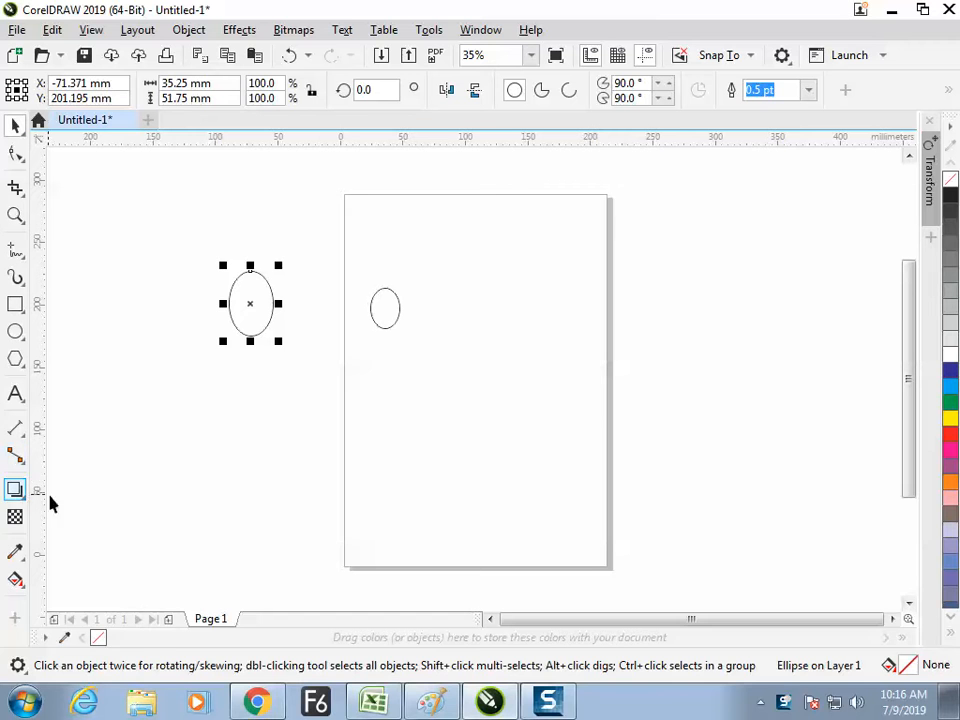
Blend the larger ellipse into the smaller one in 20 steps and shift the blend toward the page's left edge.
click(72, 531)
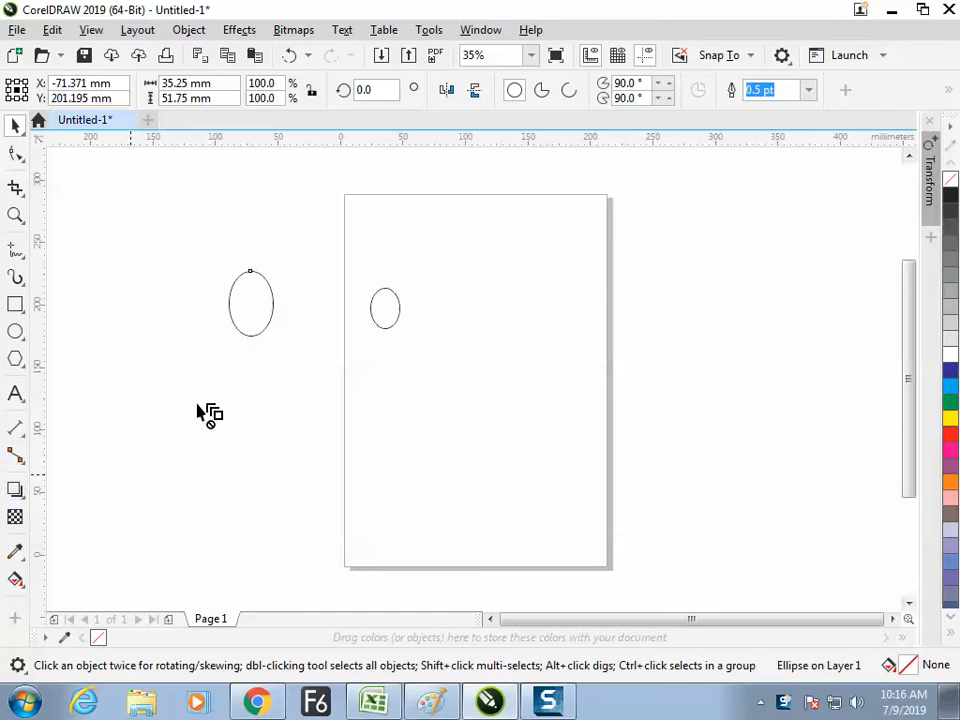
drag(251, 305, 384, 310)
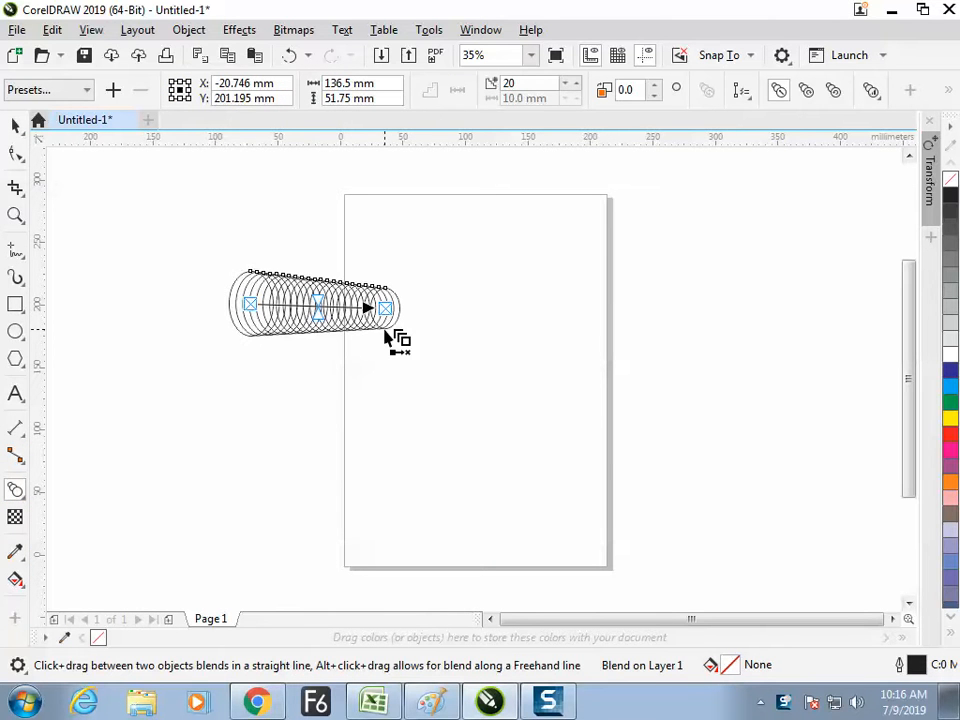
key(space)
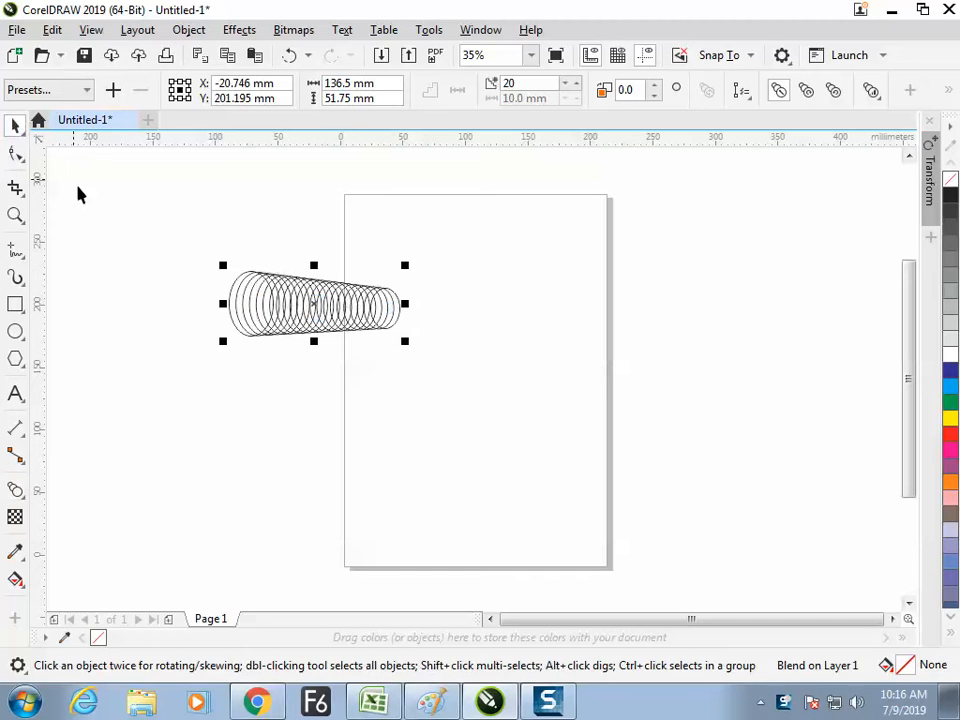
drag(358, 306, 312, 304)
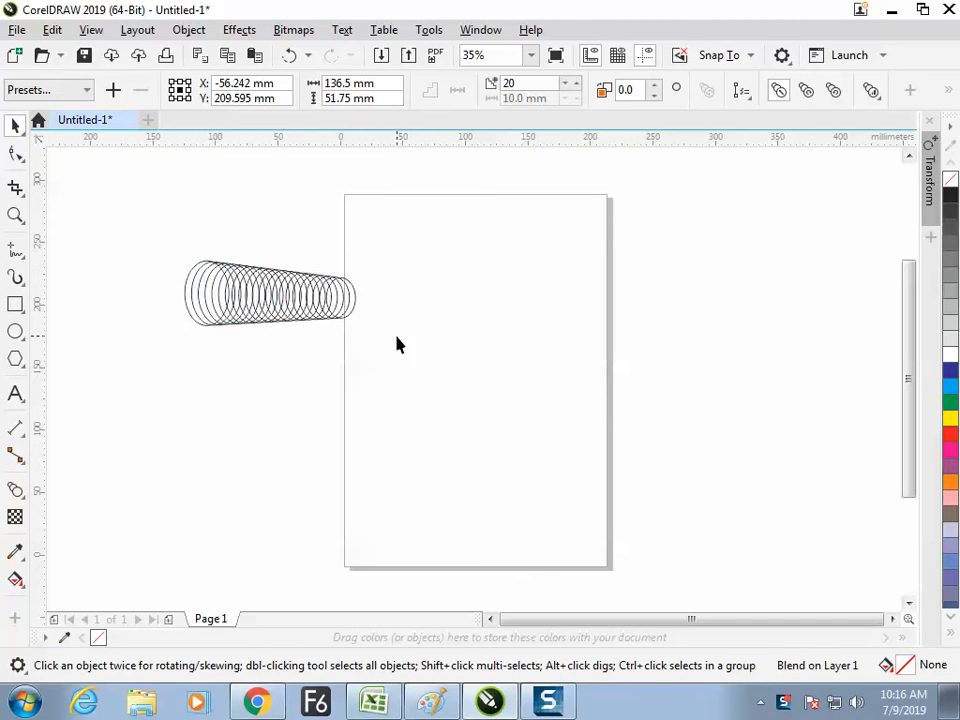
Draw a separate ellipse about 23 by 34 mm in the right half of the page.
click(357, 304)
click(355, 303)
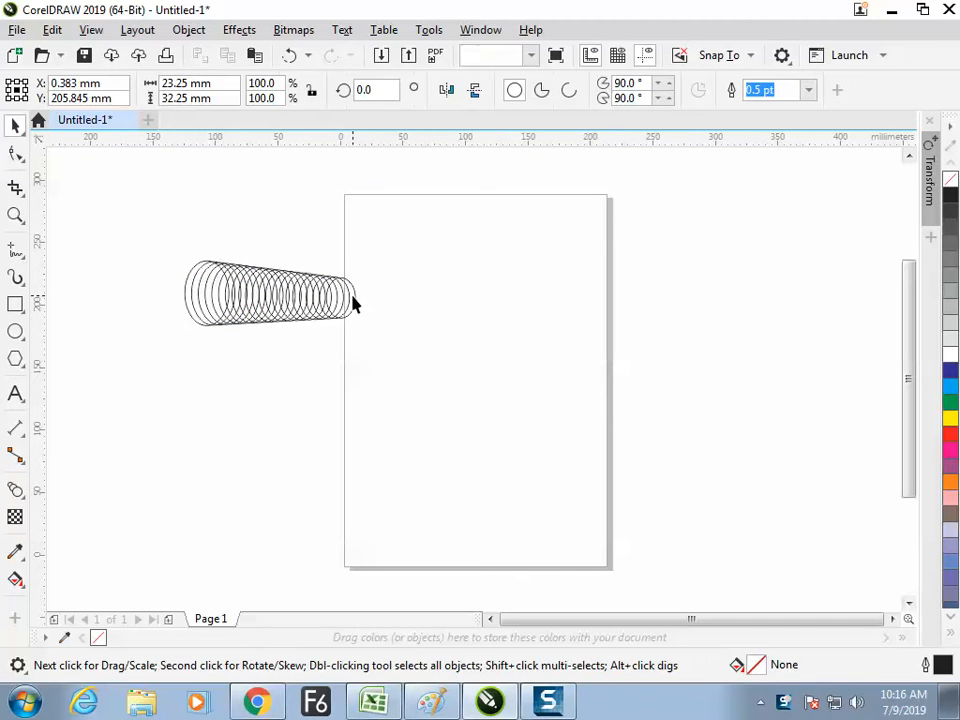
click(15, 335)
drag(505, 272, 534, 314)
click(14, 125)
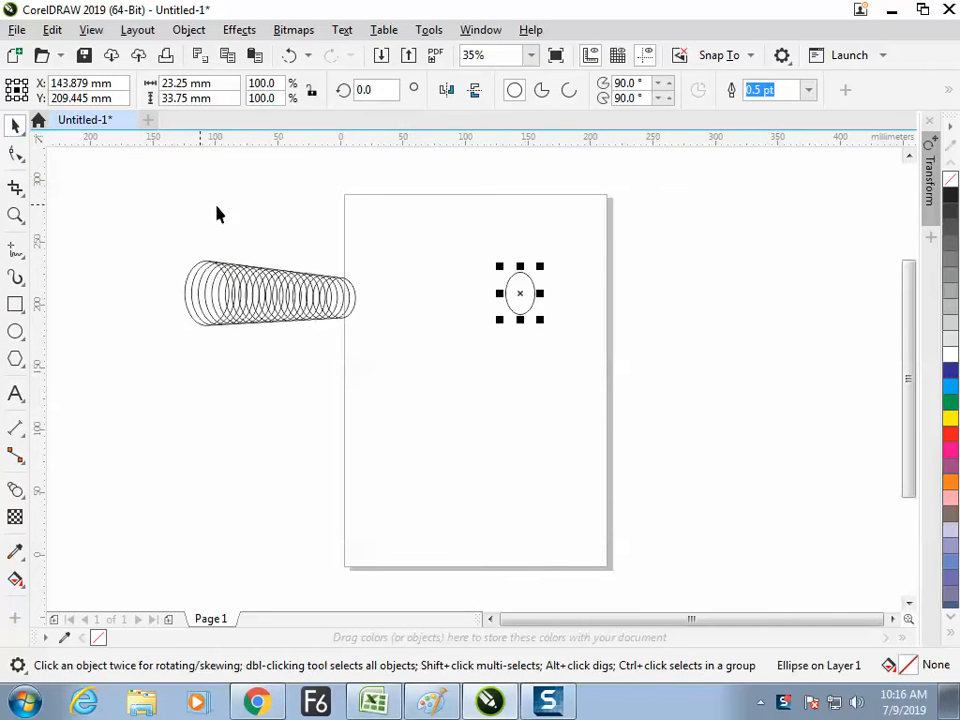
Blend the small end ellipse of the existing blend into the separate ellipse on the page in 20 steps.
click(357, 316)
click(358, 302)
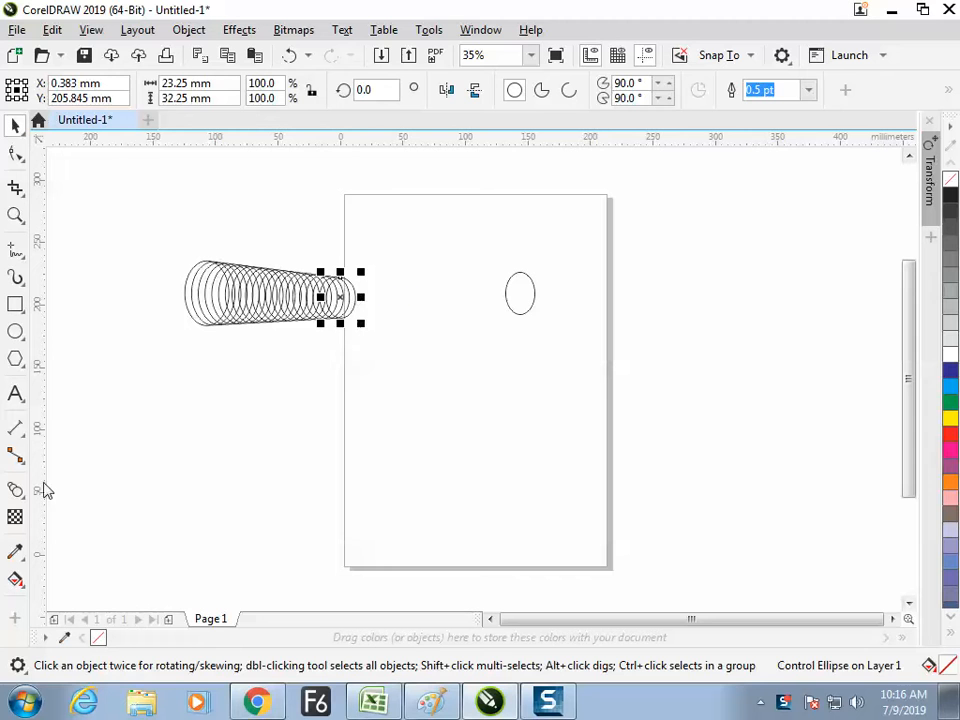
click(15, 490)
click(360, 304)
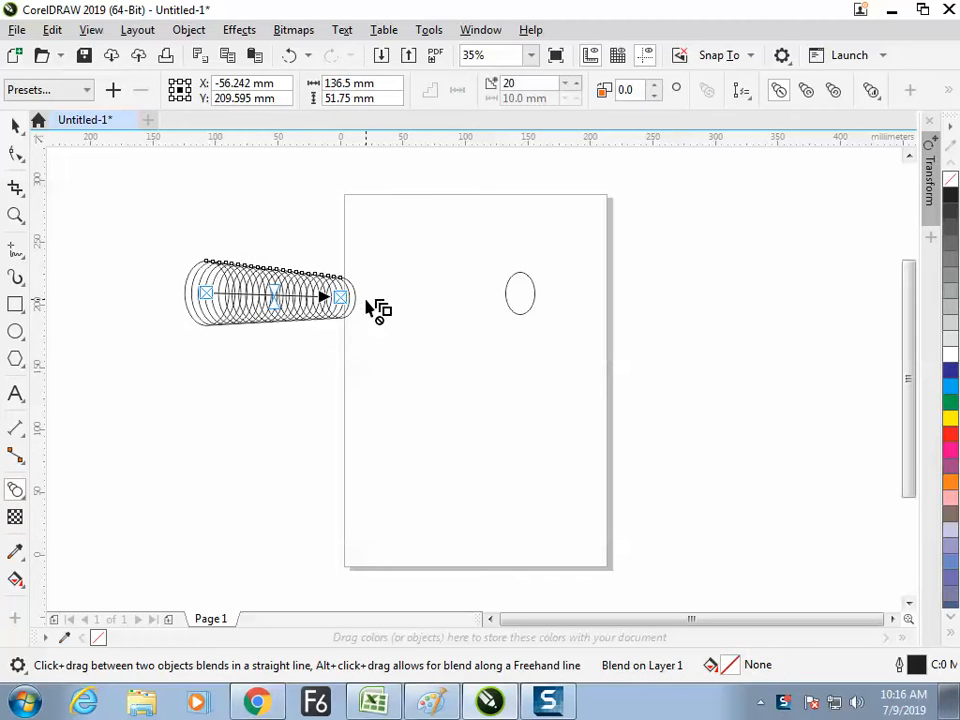
click(388, 303)
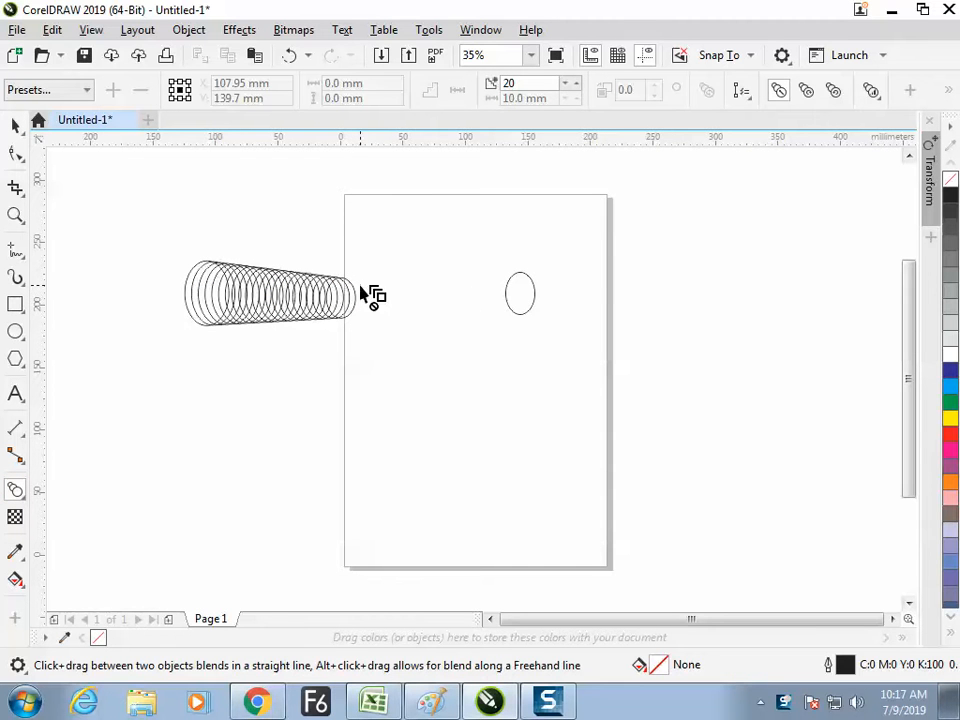
click(352, 286)
drag(352, 292, 520, 294)
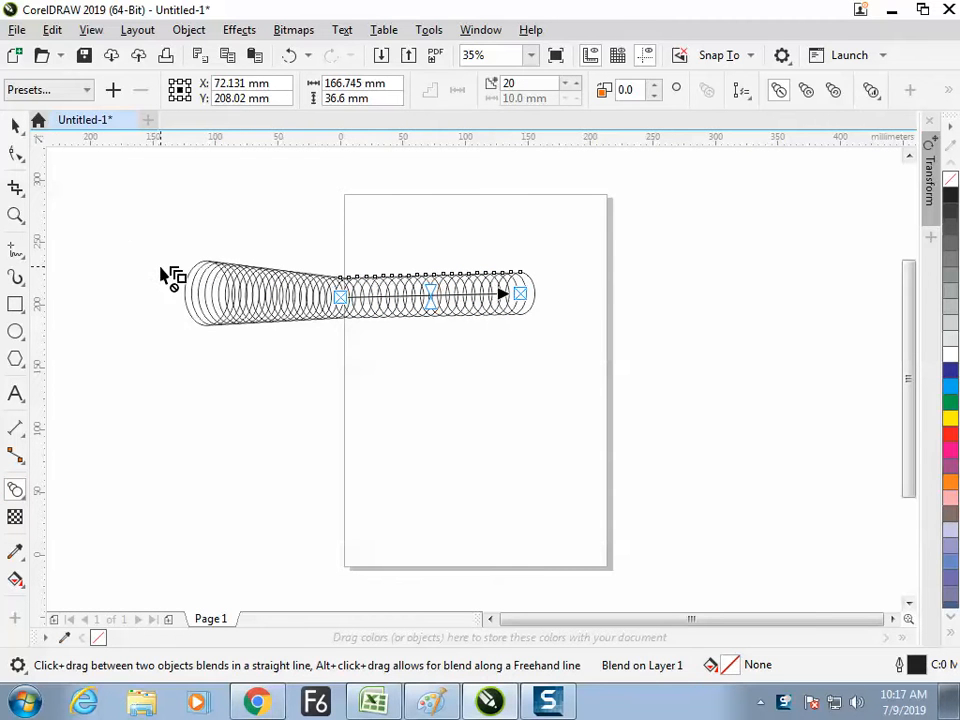
Reposition the linked blends by moving their ellipses, pulling the large outer ellipse farther away to stretch the left blend.
click(17, 127)
click(244, 313)
drag(244, 313, 437, 362)
drag(536, 355, 578, 357)
click(425, 368)
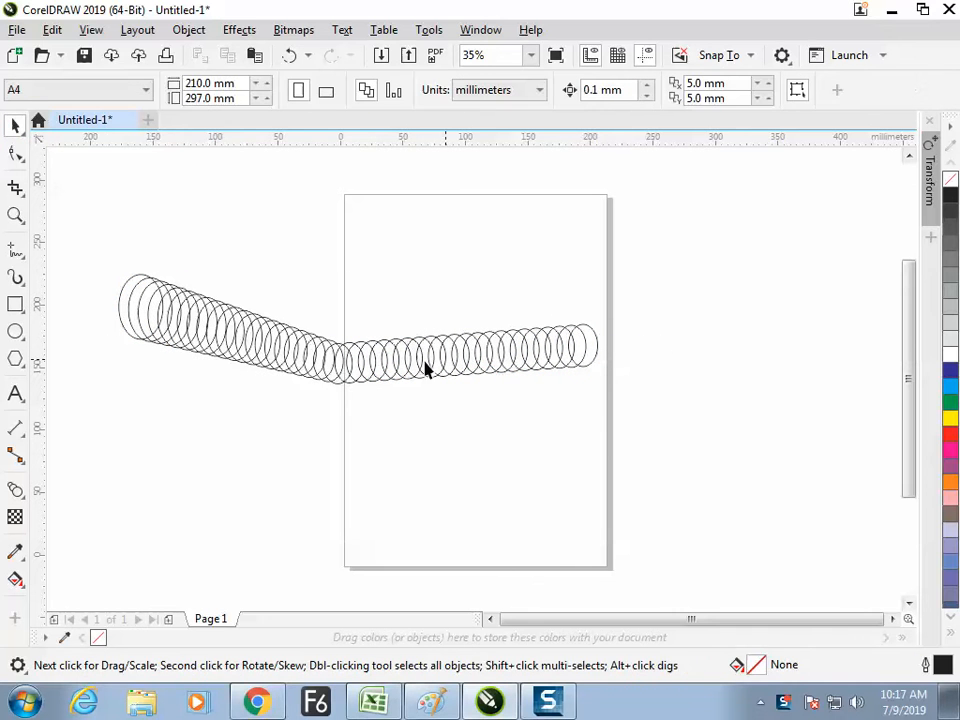
click(114, 294)
drag(114, 294, 77, 260)
click(157, 454)
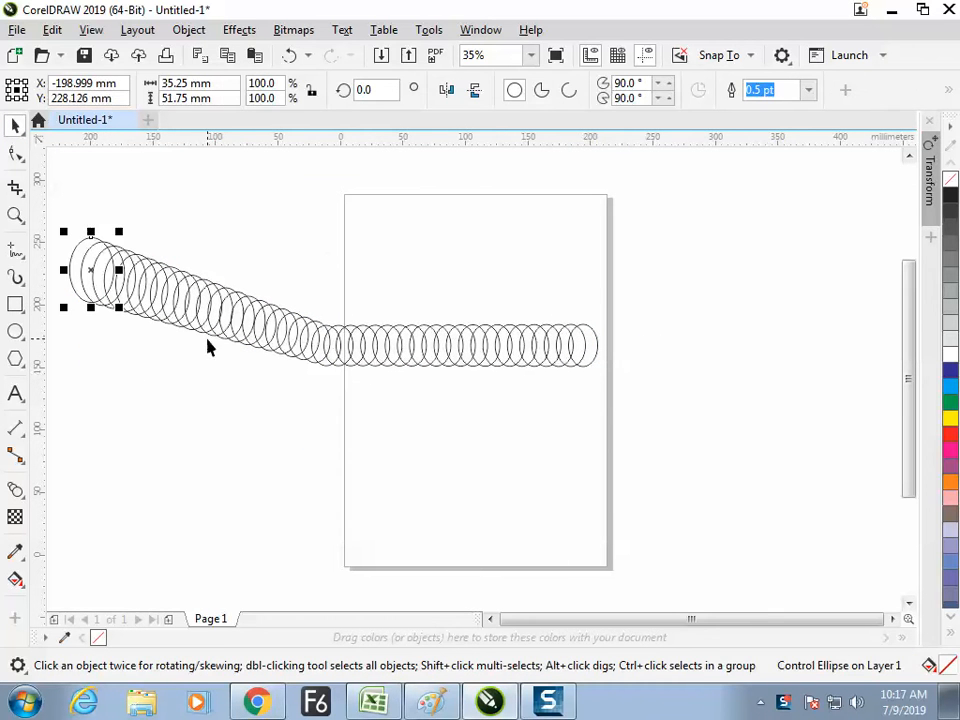
Set the number of blend steps in the left blend to 7.
double_click(223, 313)
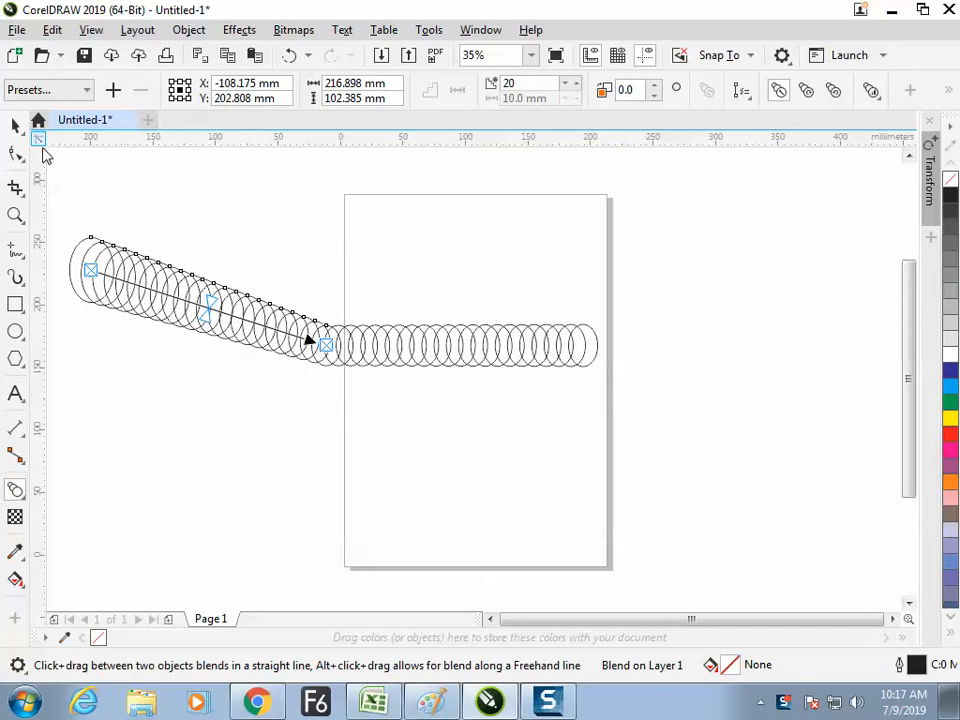
double_click(567, 85)
double_click(565, 86)
double_click(564, 86)
double_click(564, 86)
double_click(564, 86)
double_click(564, 86)
double_click(565, 86)
double_click(565, 86)
click(565, 86)
click(565, 82)
double_click(565, 82)
click(565, 82)
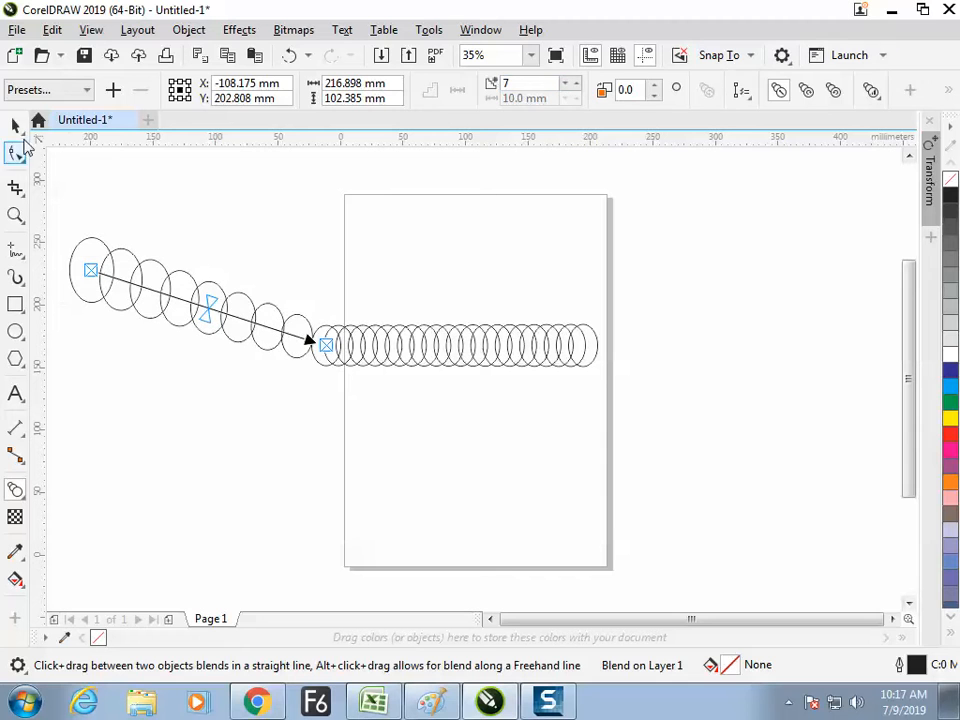
Delete the left blend between the large ellipse and the shared ellipse.
click(15, 125)
click(266, 332)
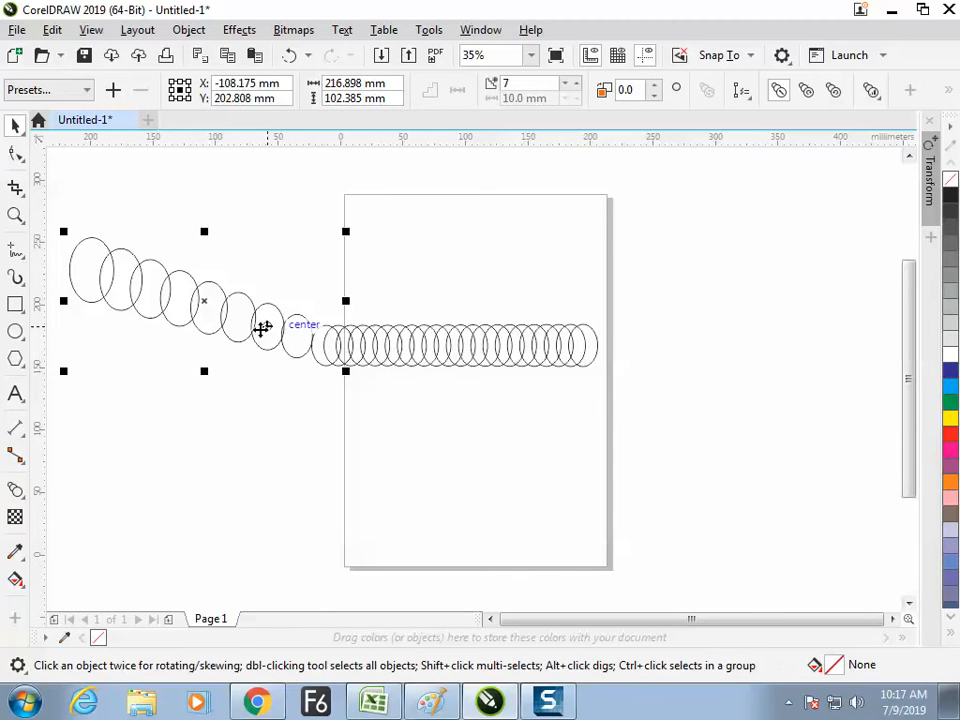
key(Delete)
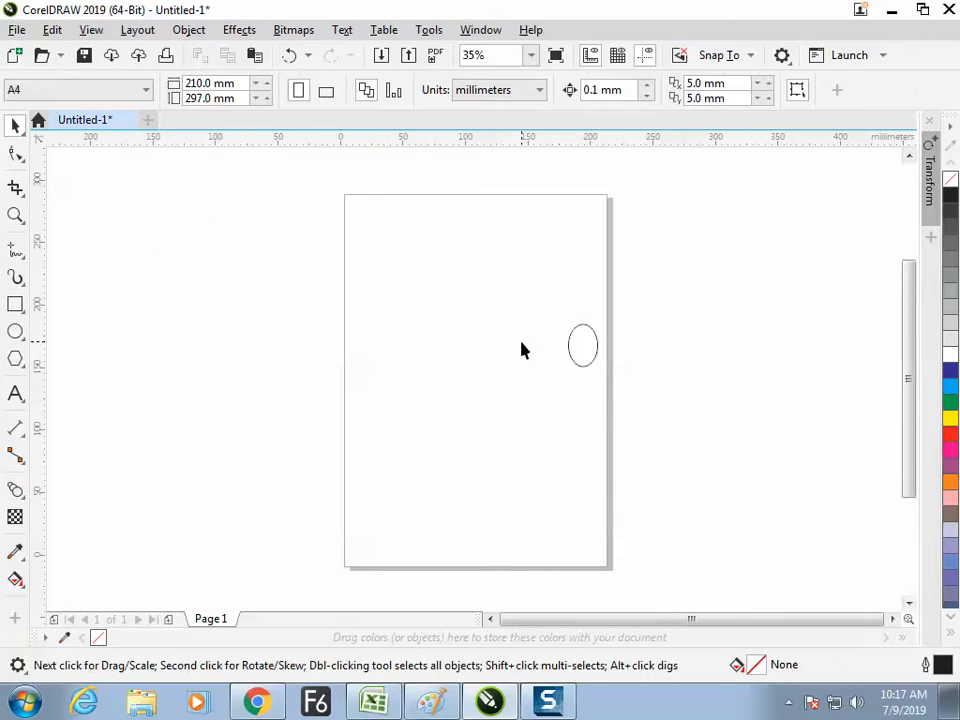
Draw two separate circles, one about 27 mm across outside the page and a slightly smaller one on the page.
click(15, 331)
drag(180, 274, 214, 307)
drag(359, 289, 383, 313)
click(17, 127)
Blend the larger circle into the smaller one in 20 steps.
drag(124, 227, 412, 345)
click(249, 430)
click(17, 496)
drag(198, 289, 371, 301)
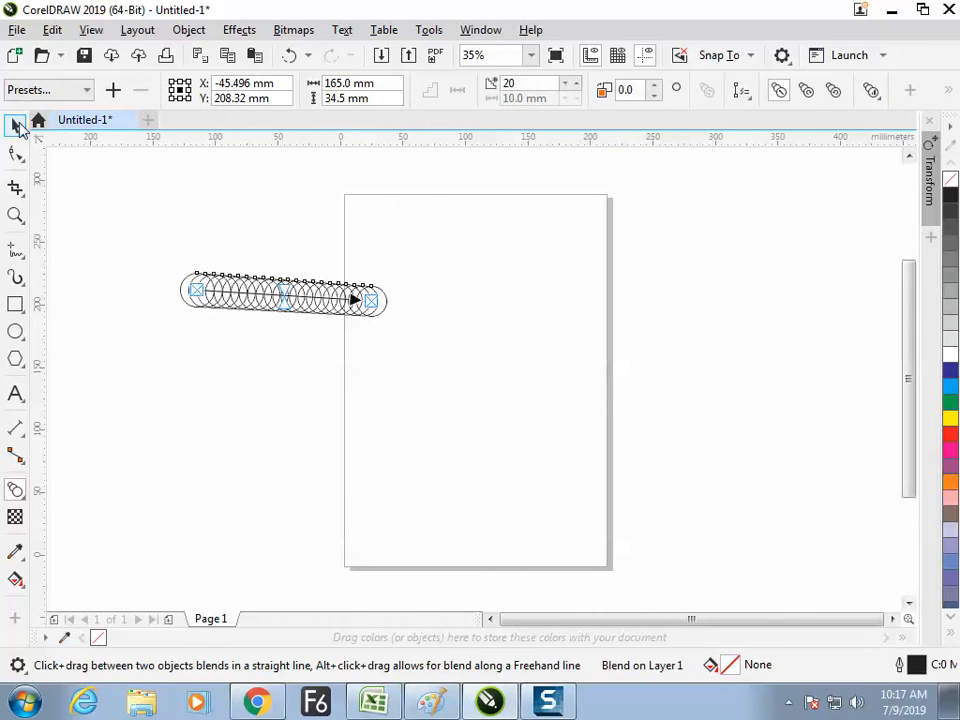
Draw a freehand wavy curve about 395 by 64 mm below the blend, running across the page.
click(17, 127)
click(16, 251)
mouse_move(130, 473)
mouse_down()
mouse_move(378, 452)
mouse_move(624, 394)
mouse_up()
click(16, 127)
click(122, 196)
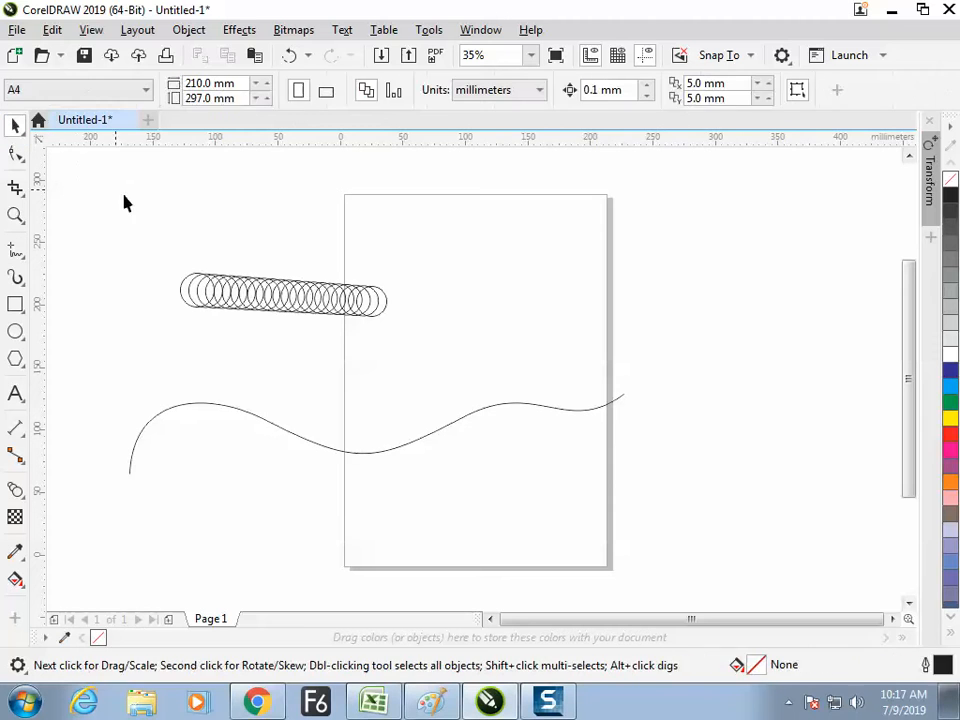
Assign the wavy curve as the new path of the circle blend.
click(283, 295)
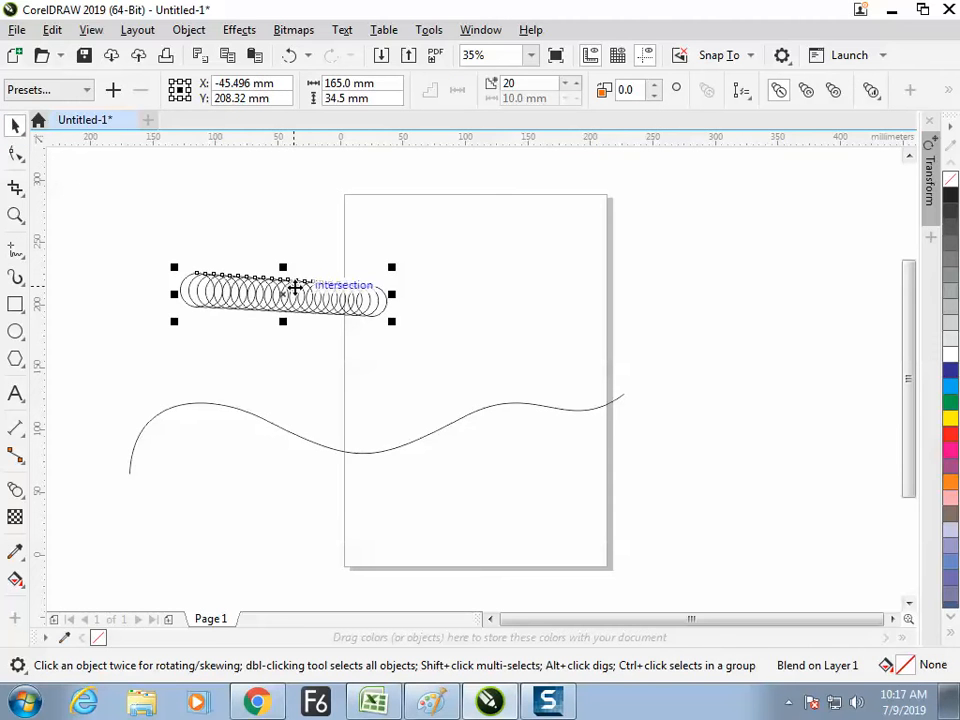
click(745, 96)
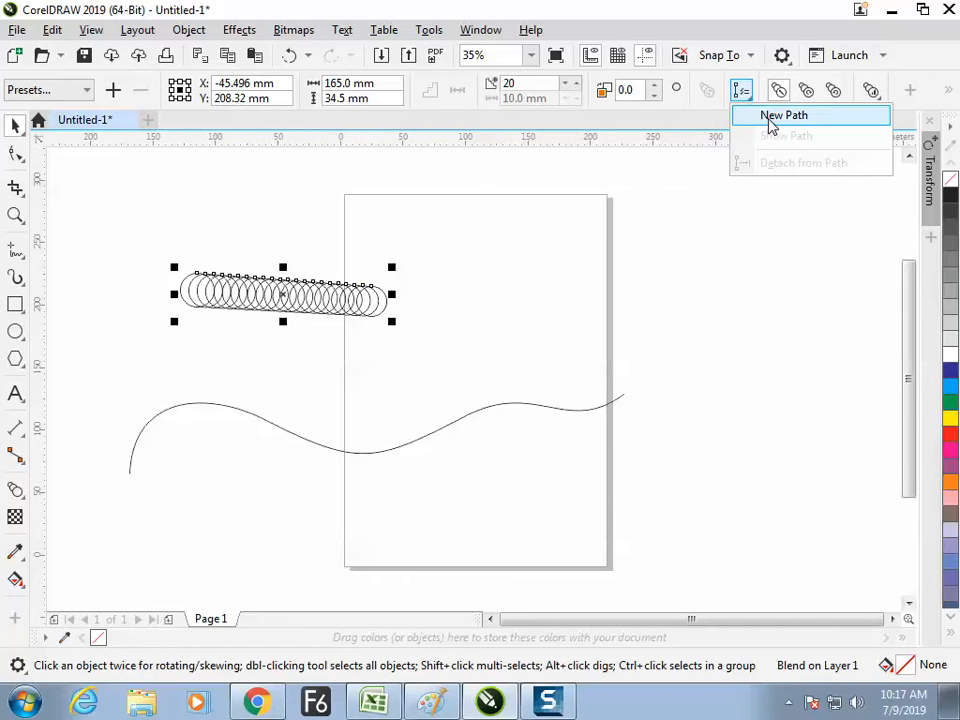
click(775, 122)
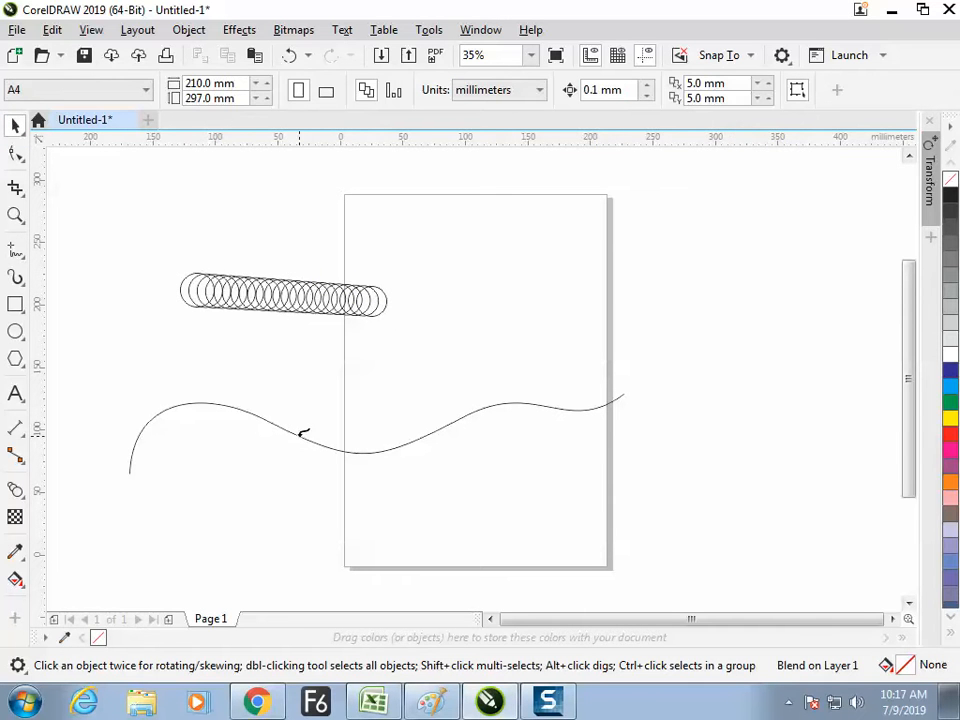
click(301, 434)
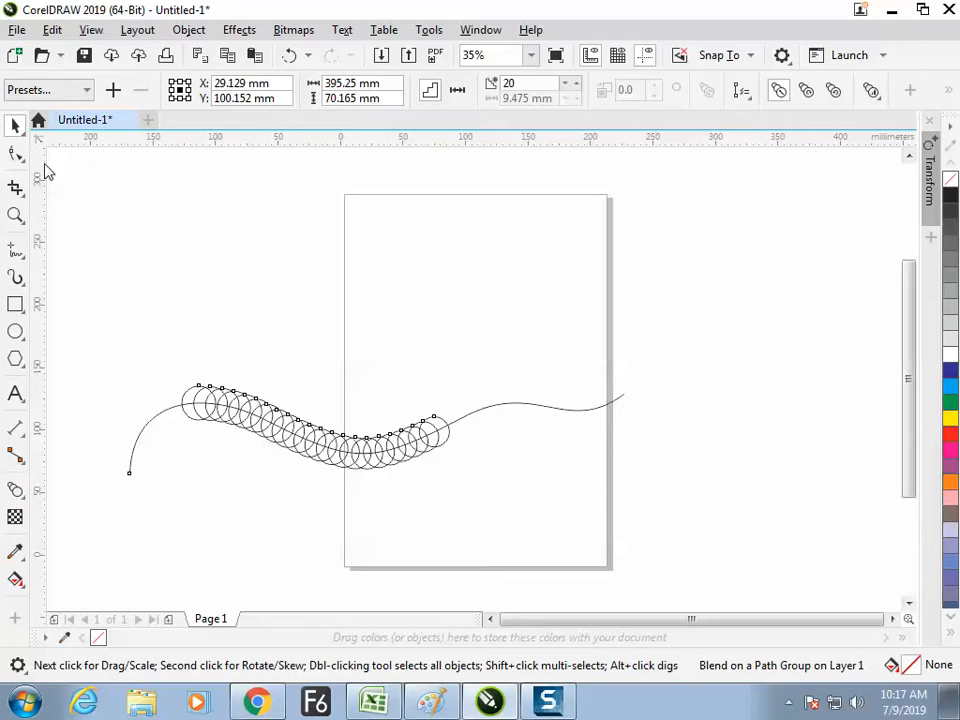
Spread the blend along the path by moving its two end circles close to the ends of the wavy curve.
click(136, 184)
drag(441, 430, 581, 410)
drag(193, 401, 132, 452)
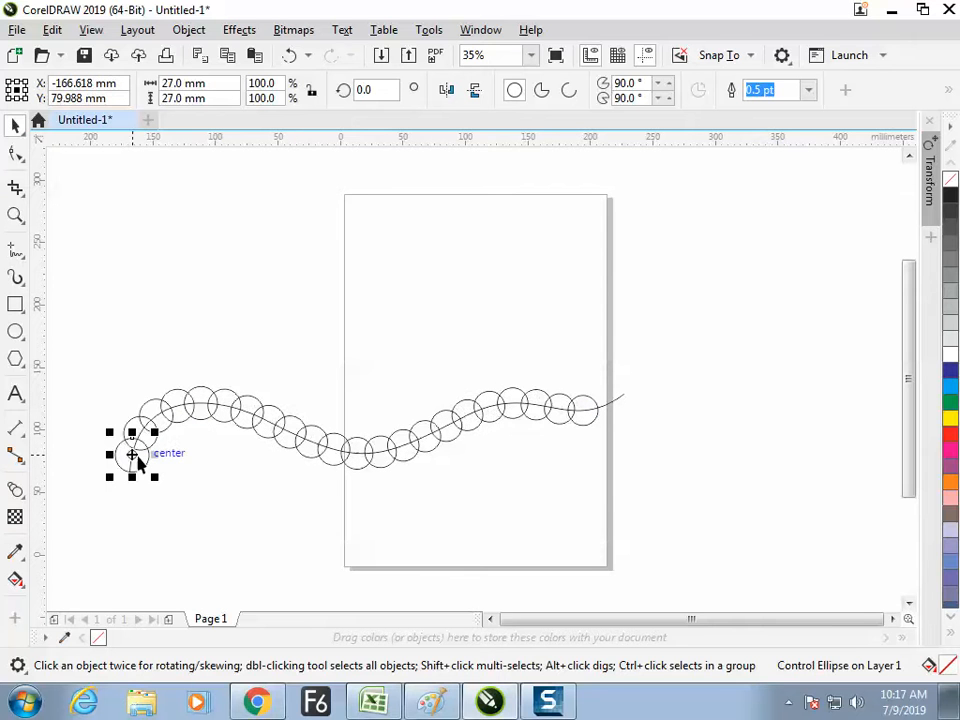
Set the number of blend steps in the circle blend on the path to 80.
click(395, 460)
click(381, 439)
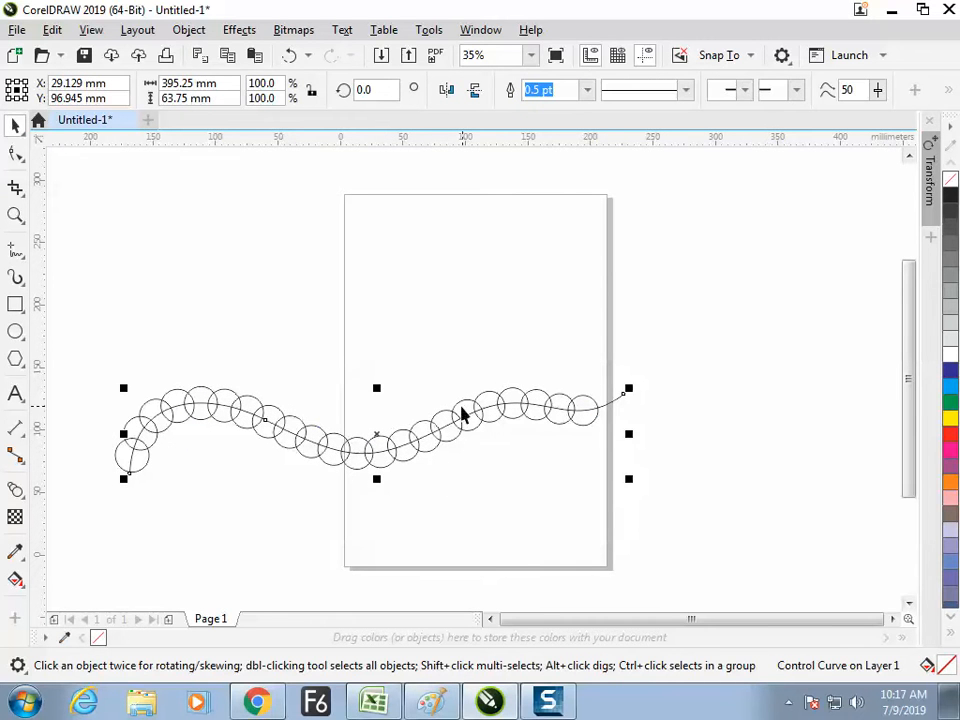
click(342, 385)
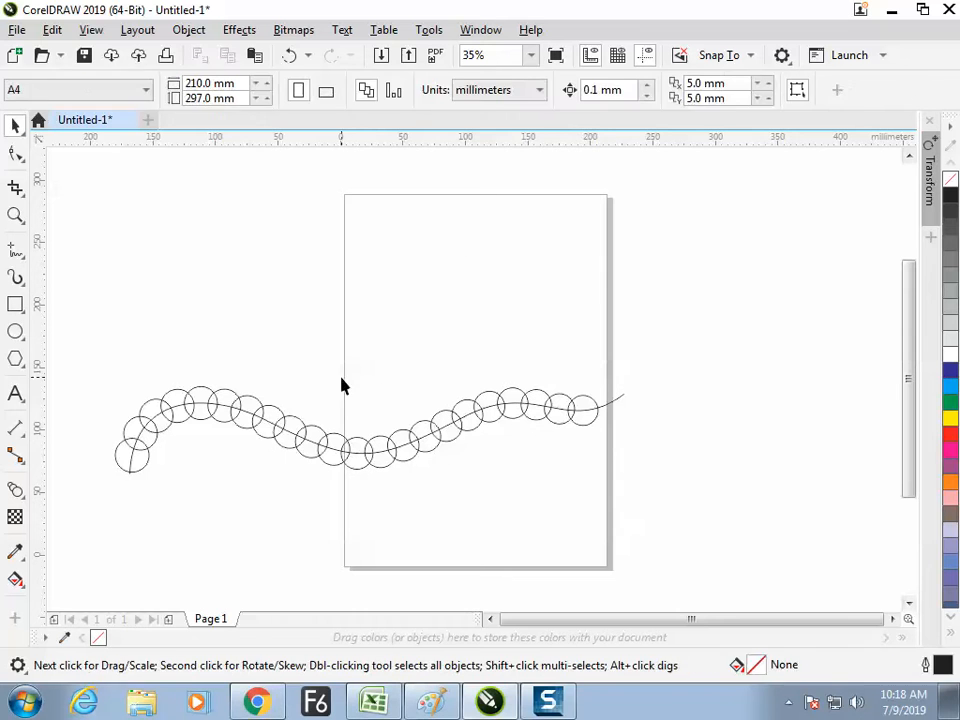
click(252, 400)
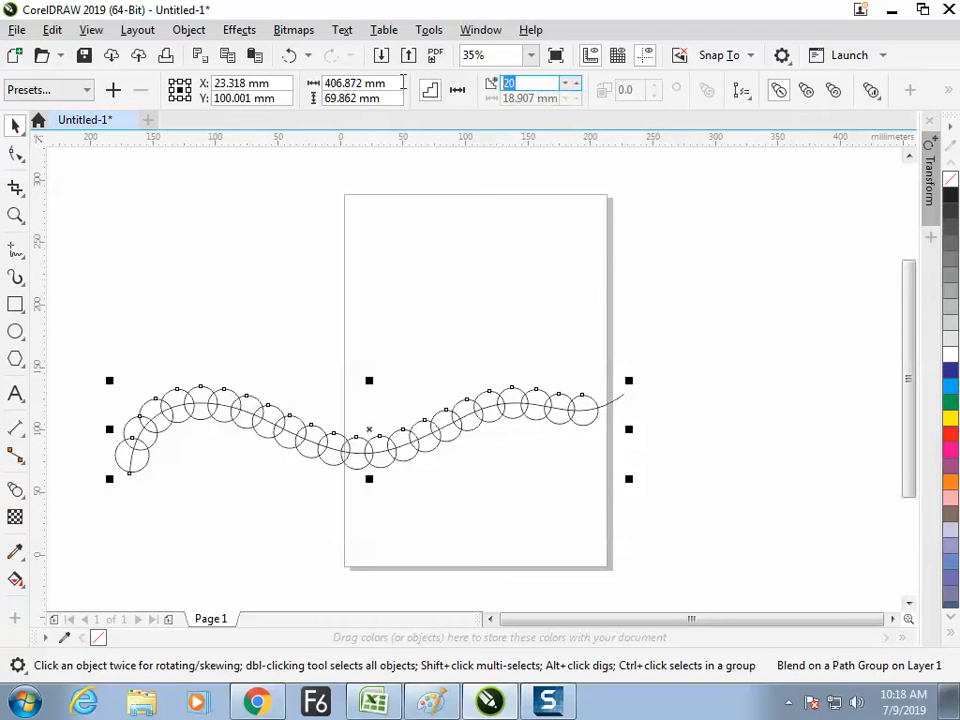
text(80)
key(Return)
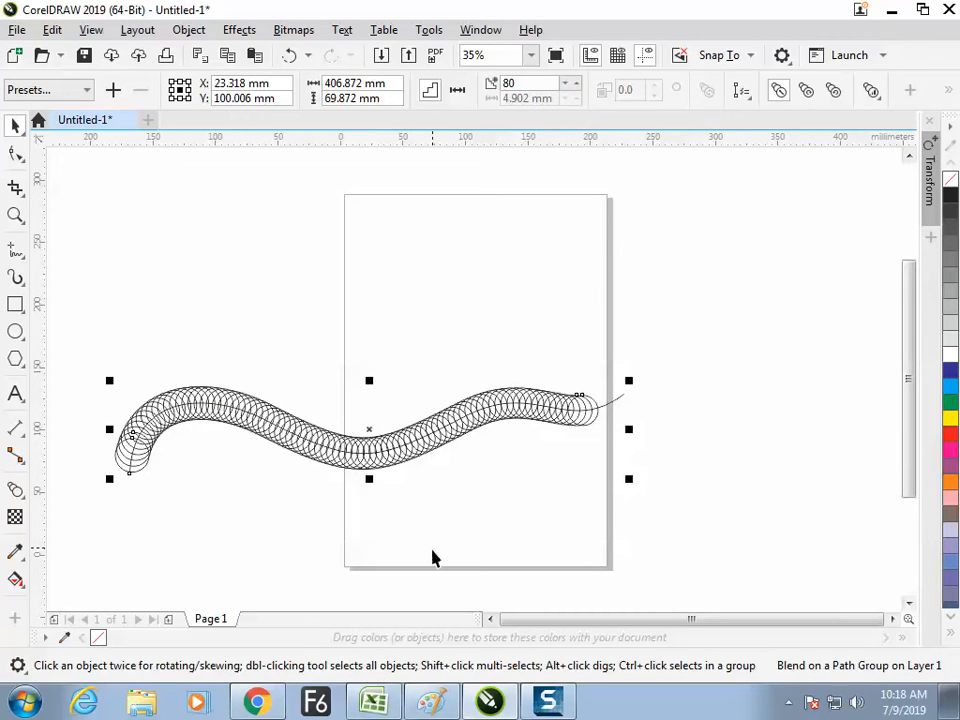
Set the outline width of the wavy path curve to None.
click(346, 482)
click(352, 447)
click(606, 418)
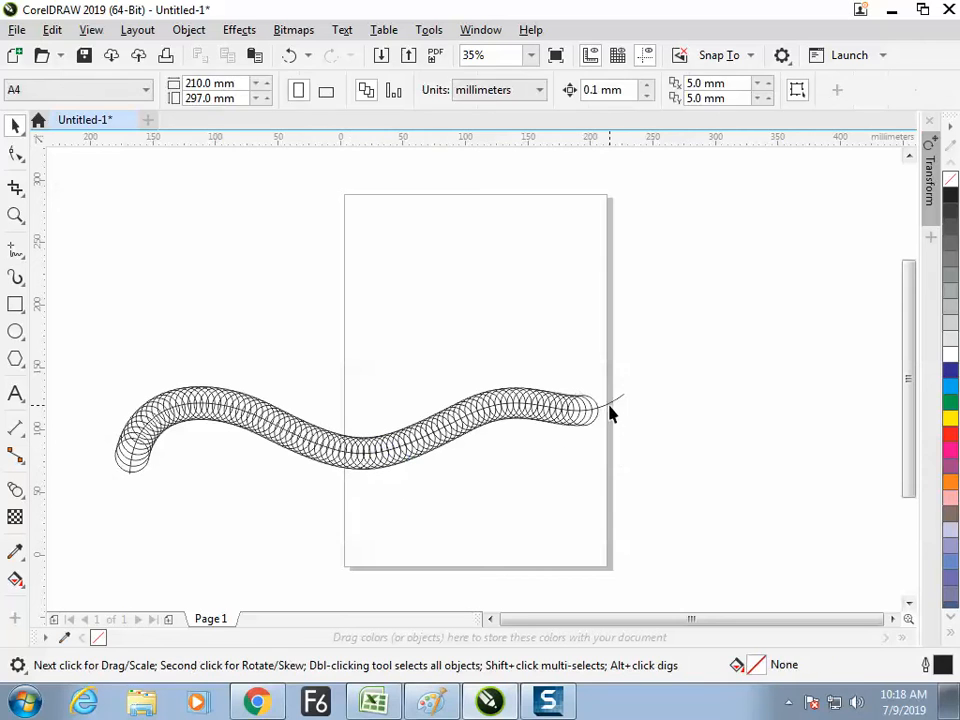
click(617, 405)
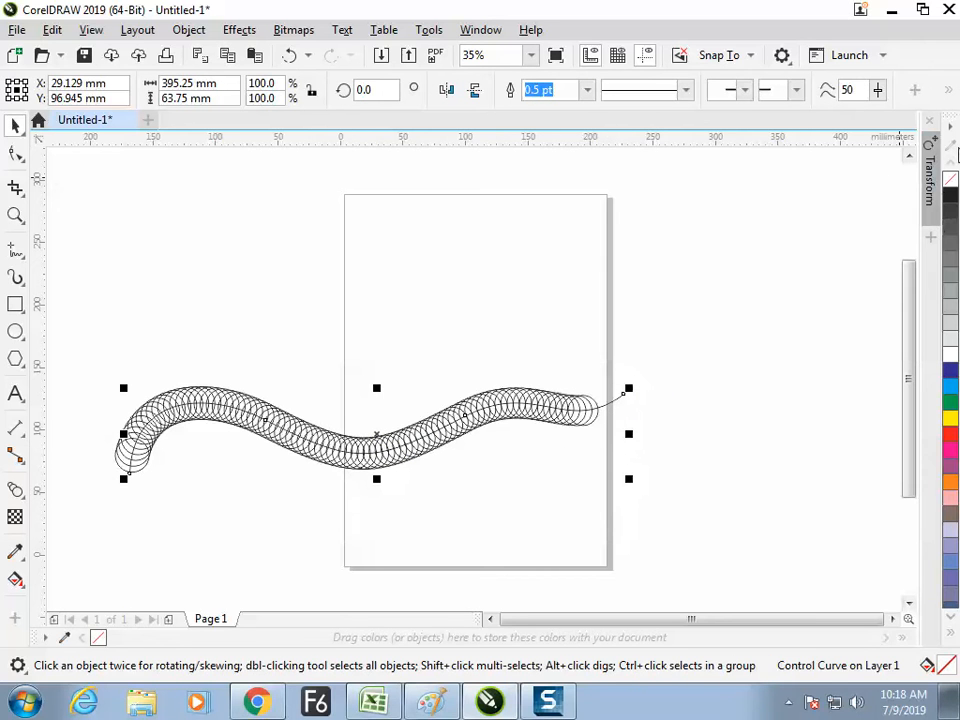
click(587, 90)
click(583, 108)
click(565, 305)
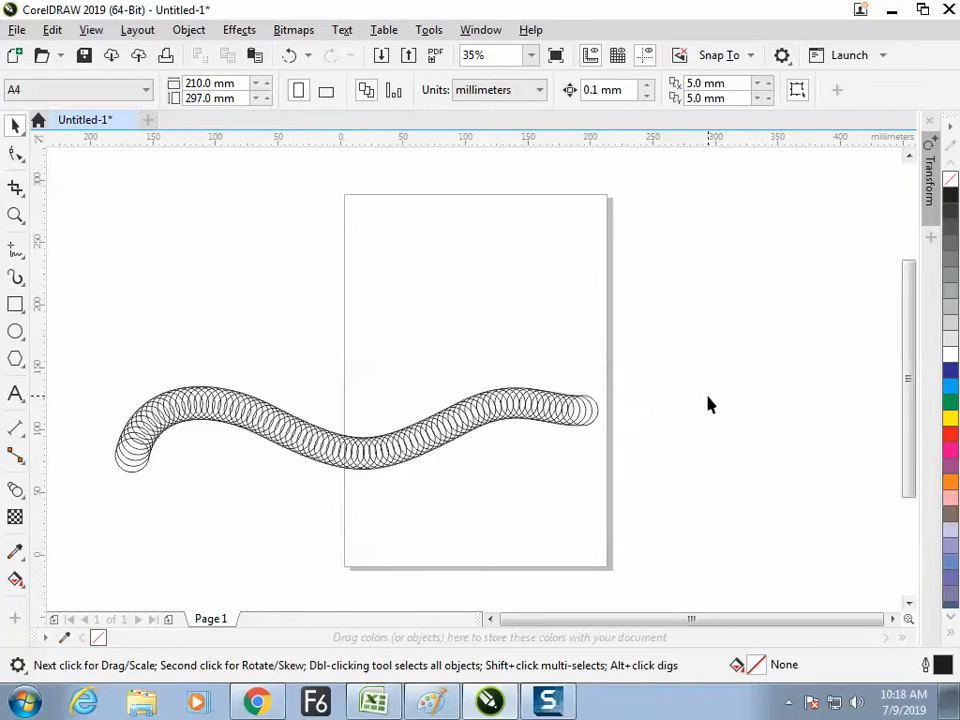
Move the whole blend with its path up and to the right, to about X 59 mm, Y 147 mm.
click(612, 404)
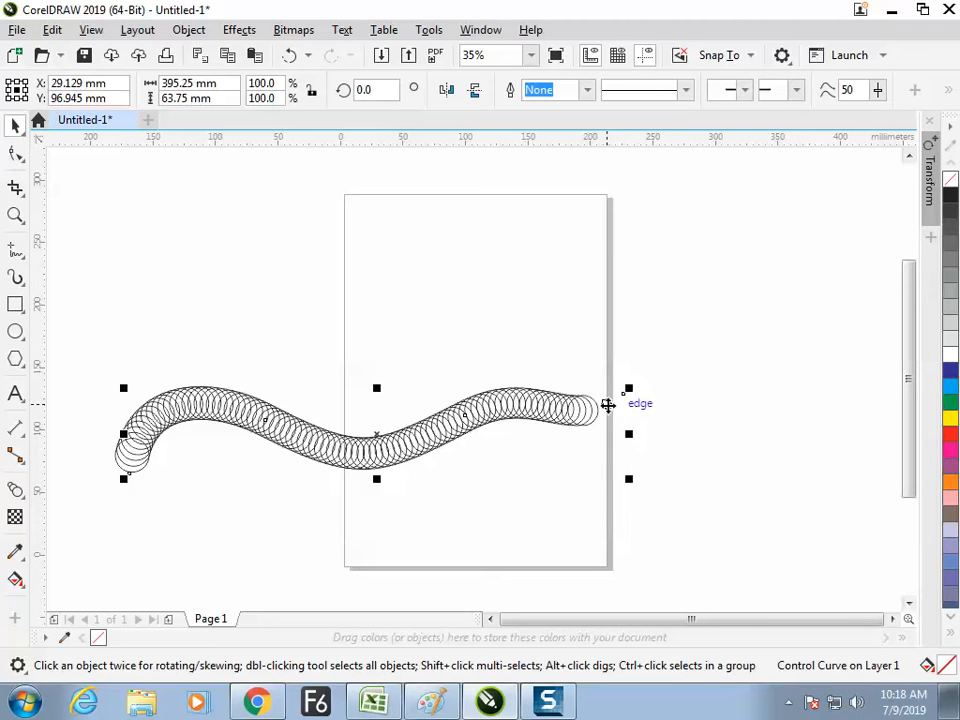
click(557, 405)
click(531, 403)
drag(531, 403, 568, 343)
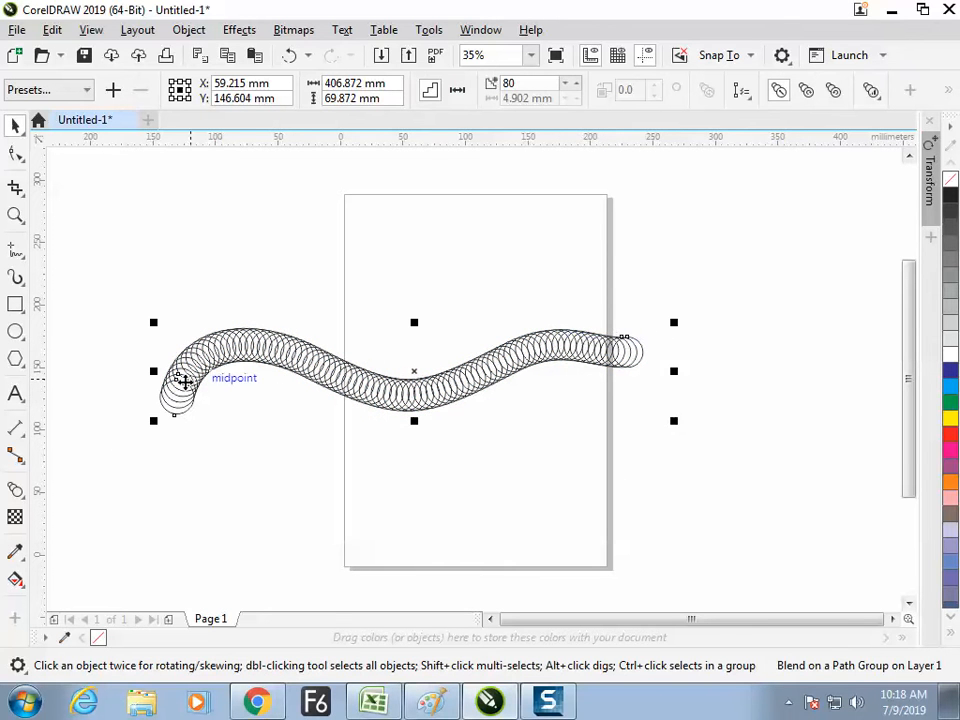
click(333, 308)
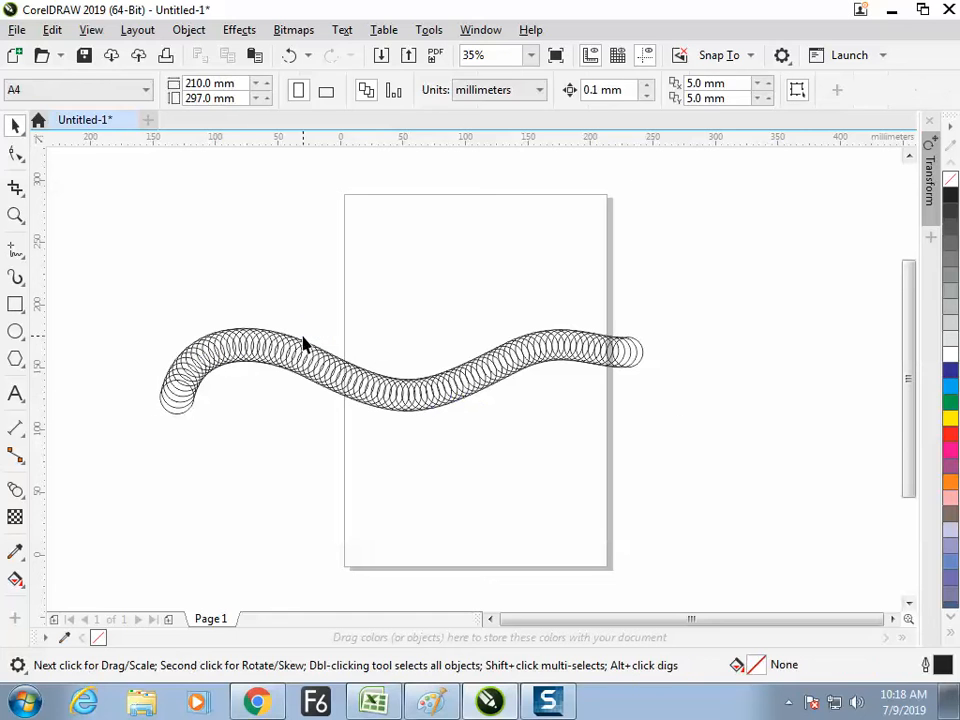
Break the circle blend apart from its path and ungroup all of its circles.
click(290, 342)
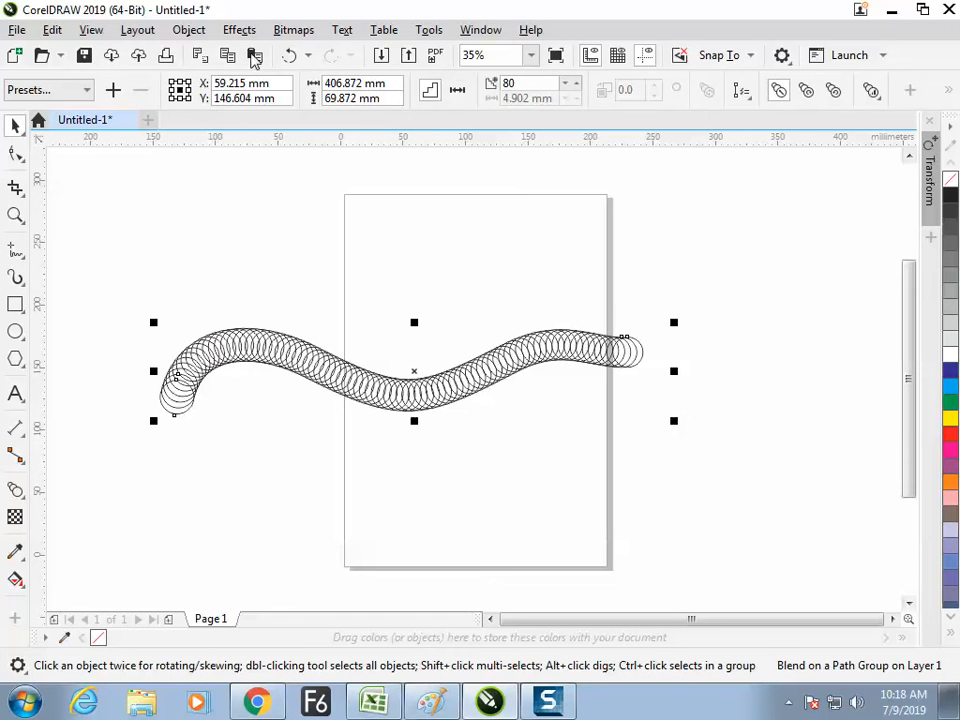
click(156, 31)
click(188, 31)
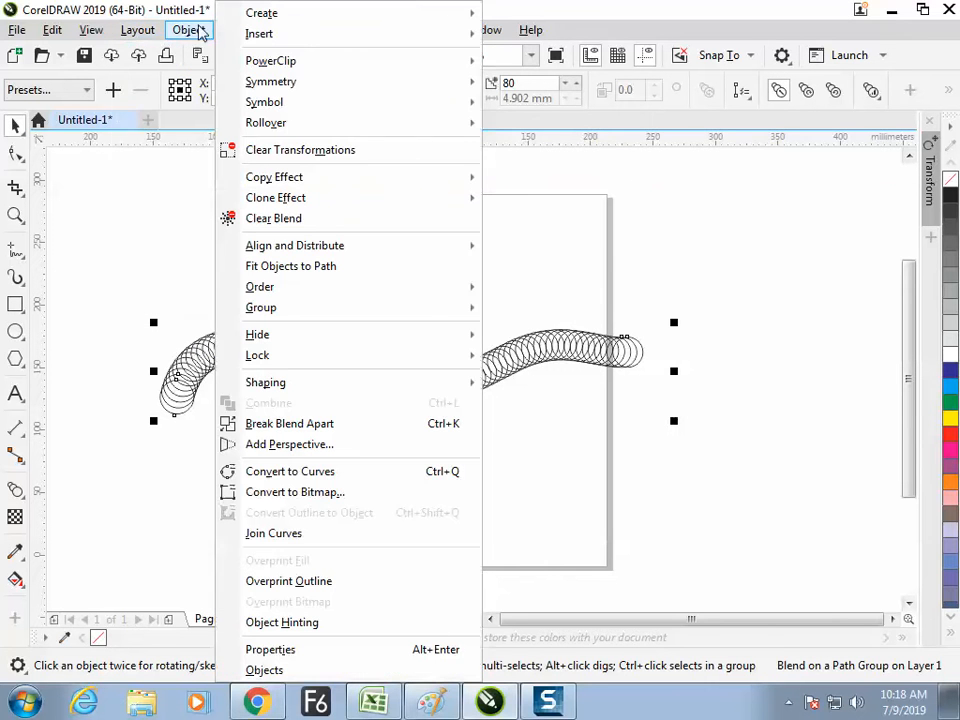
click(278, 424)
click(234, 270)
click(257, 326)
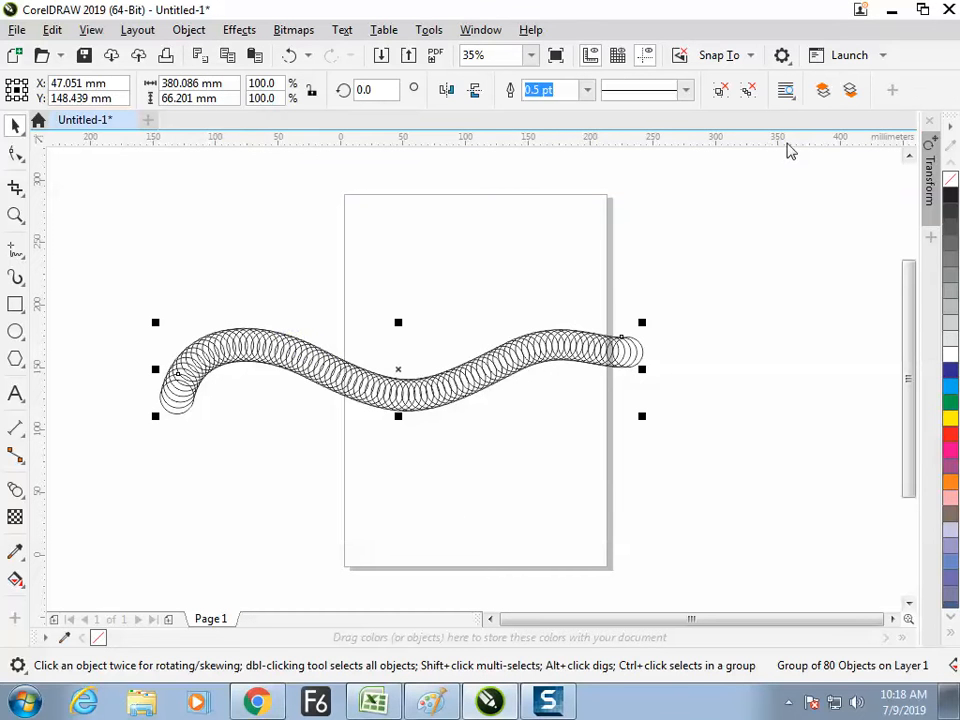
click(749, 91)
click(476, 208)
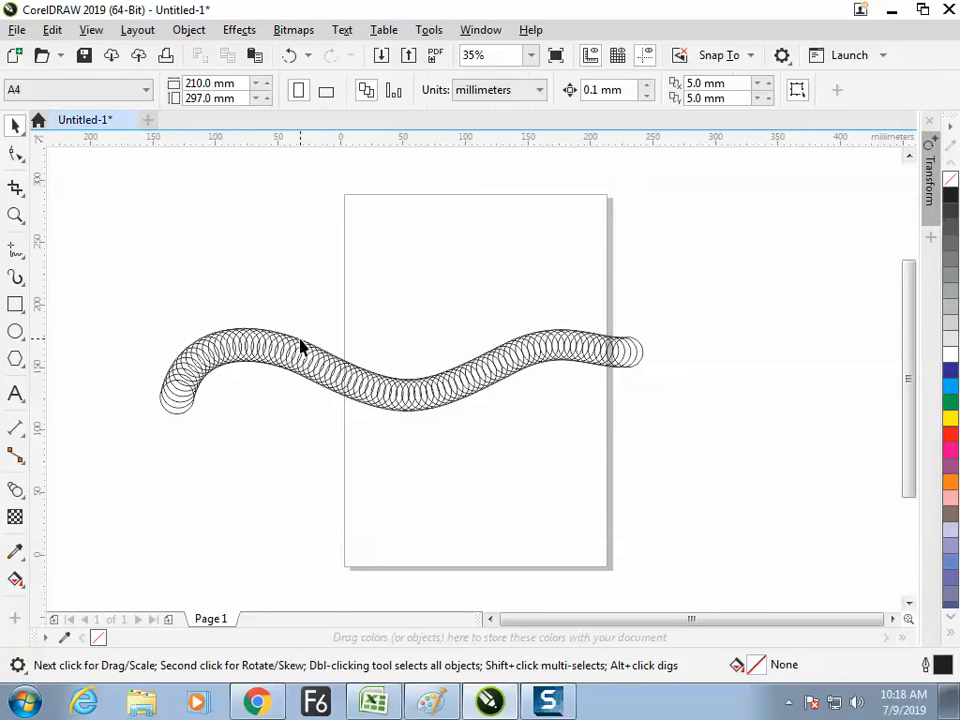
Pull four separate circles out of the wavy row and place them in the space above it.
drag(302, 347, 291, 253)
drag(260, 343, 243, 252)
drag(326, 339, 394, 227)
click(502, 230)
drag(522, 338, 523, 231)
click(714, 289)
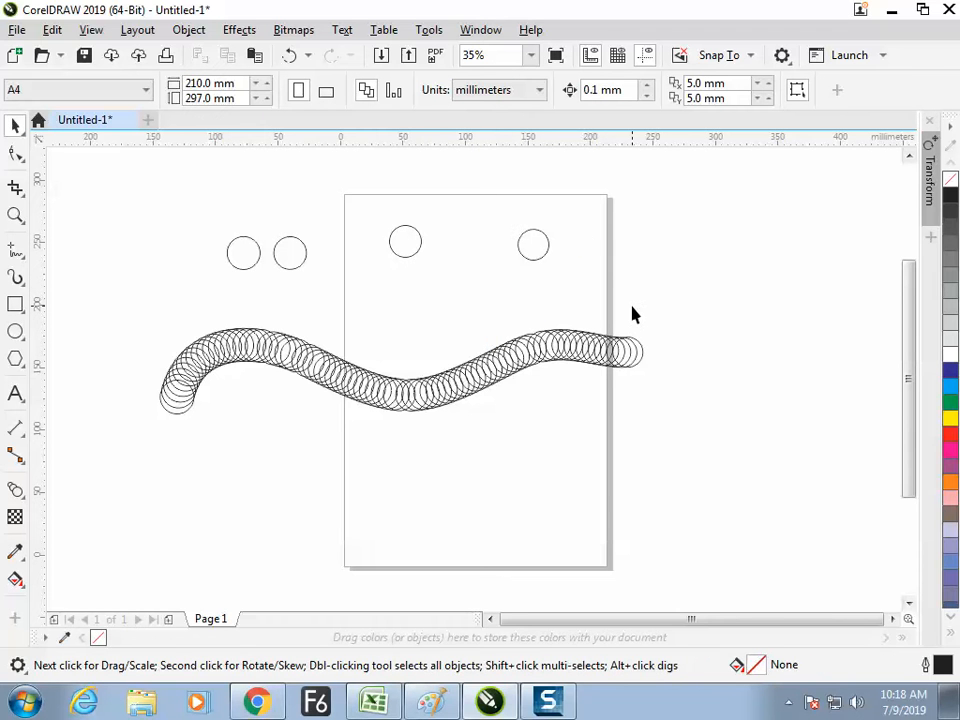
Delete all the circles and draw a rectangle about 84 by 102 mm beside the page.
key(ctrl+a)
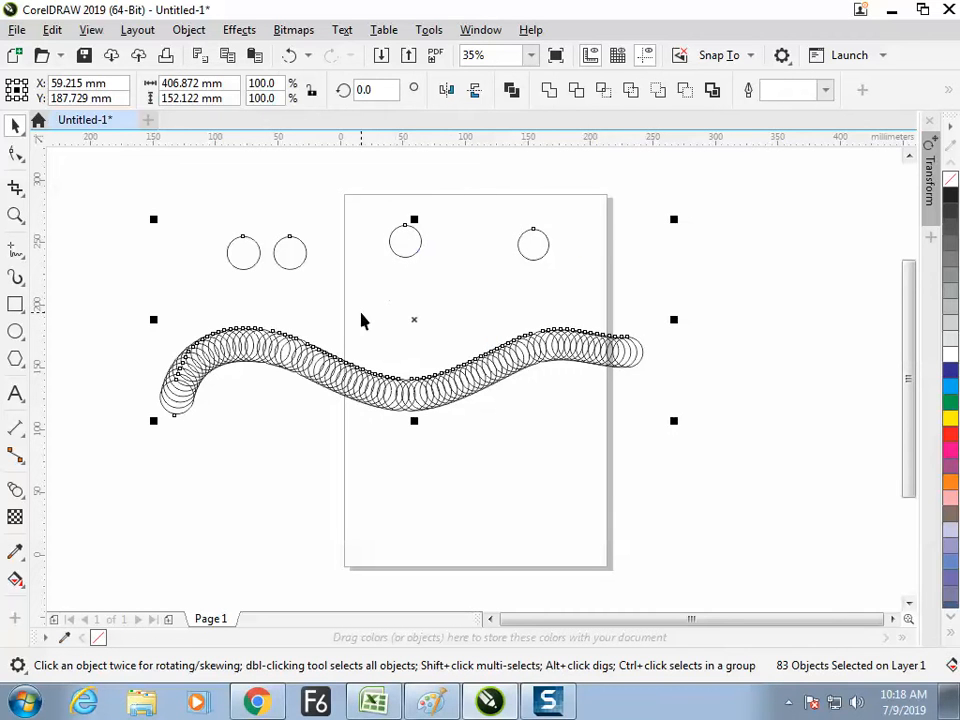
key(Delete)
click(16, 334)
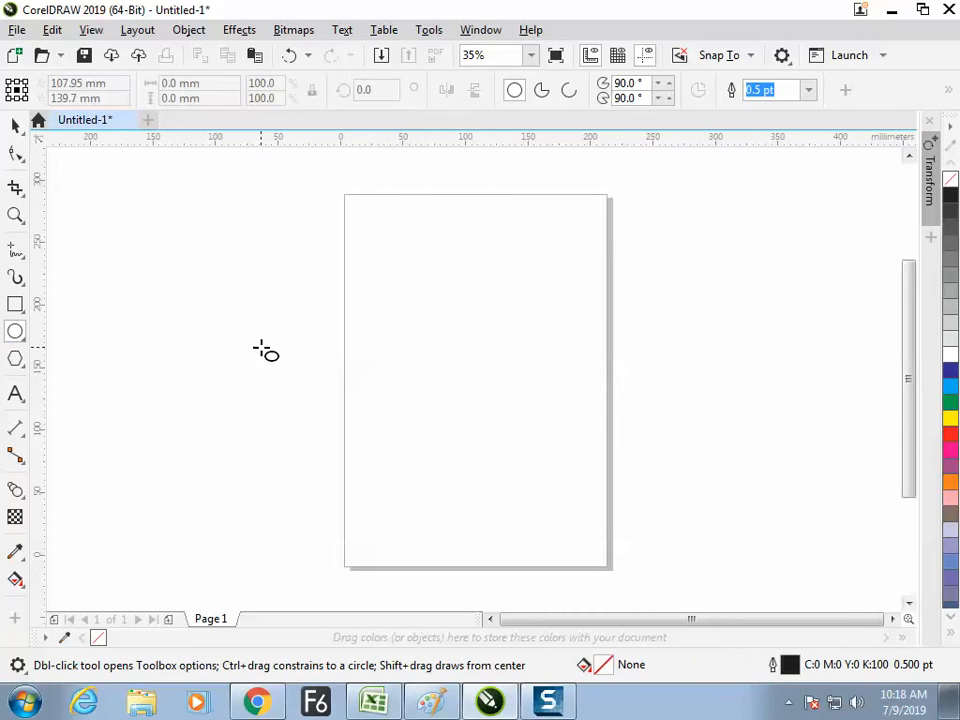
click(15, 304)
drag(167, 287, 272, 414)
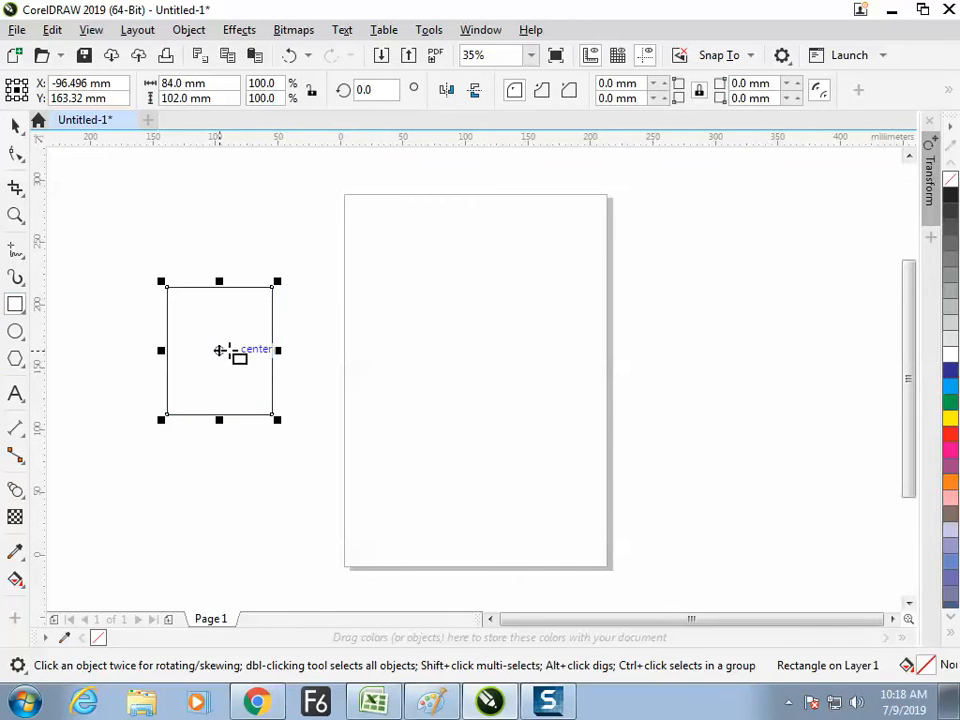
Make a concentric copy of the rectangle scaled to 25% and rotate the copy to about 331 degrees.
click(15, 125)
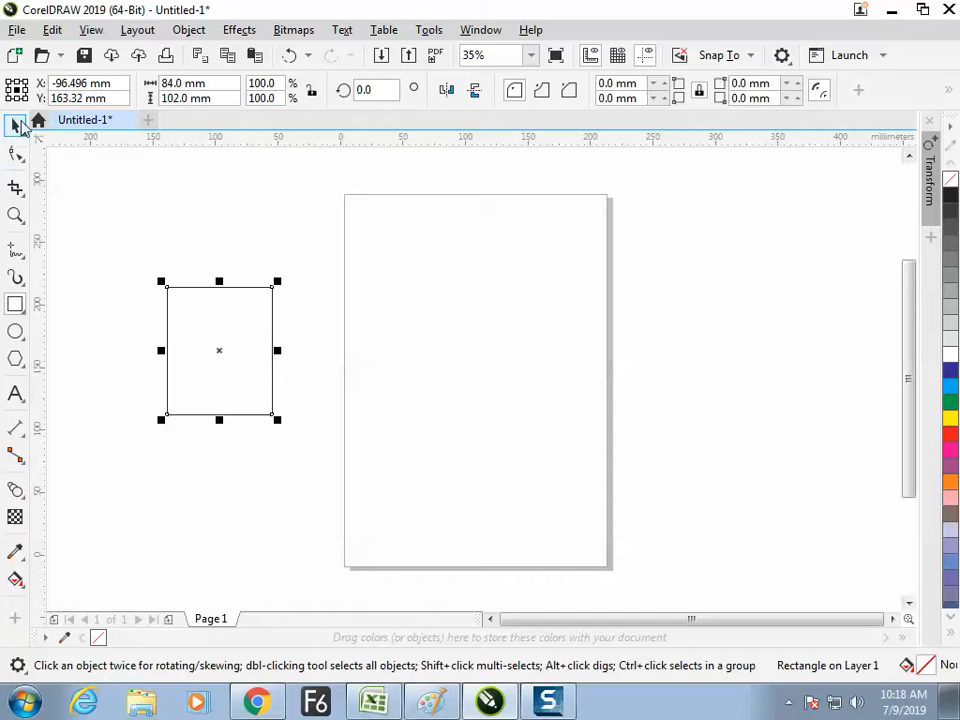
drag(278, 284, 251, 330)
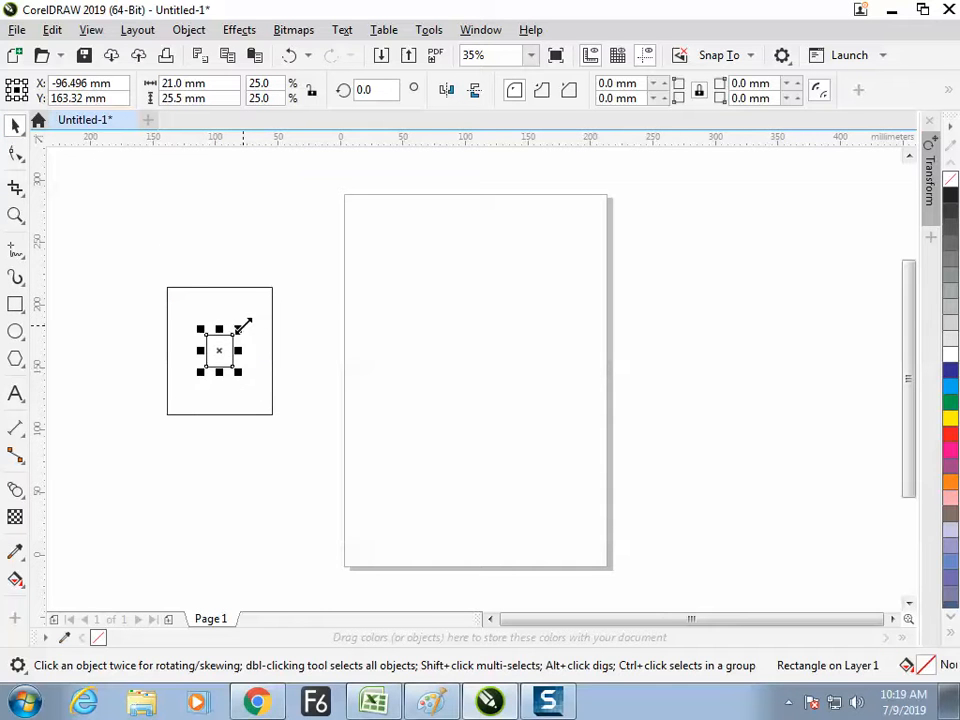
click(219, 350)
drag(236, 329, 248, 341)
click(117, 264)
Blend the small rotated rectangle into the large outer rectangle with 20 steps.
click(224, 356)
click(15, 489)
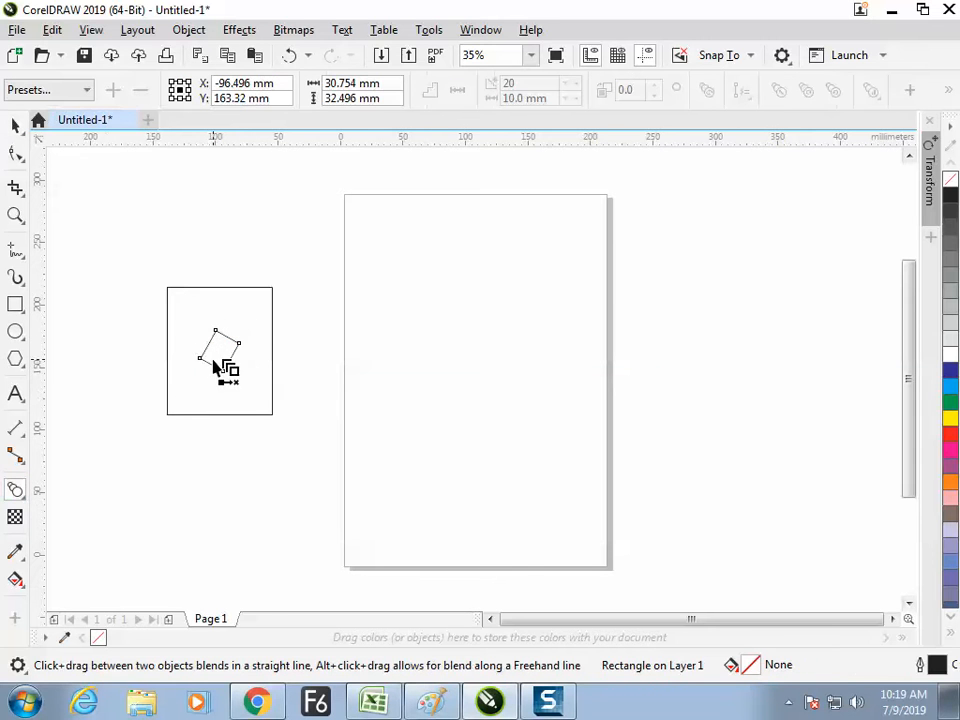
drag(268, 316, 274, 306)
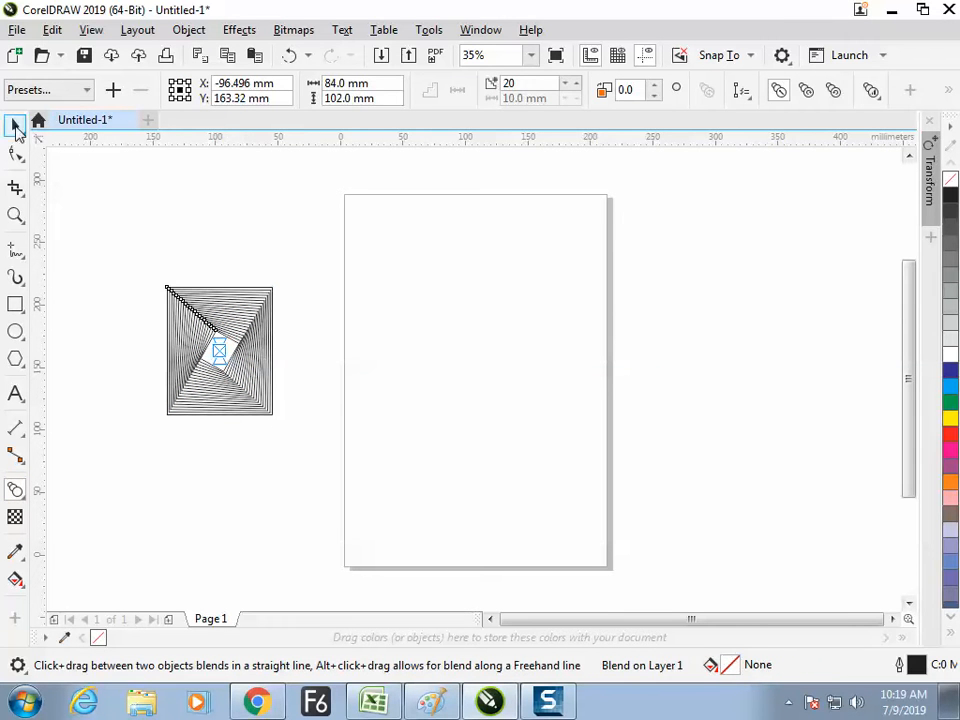
click(15, 127)
click(152, 545)
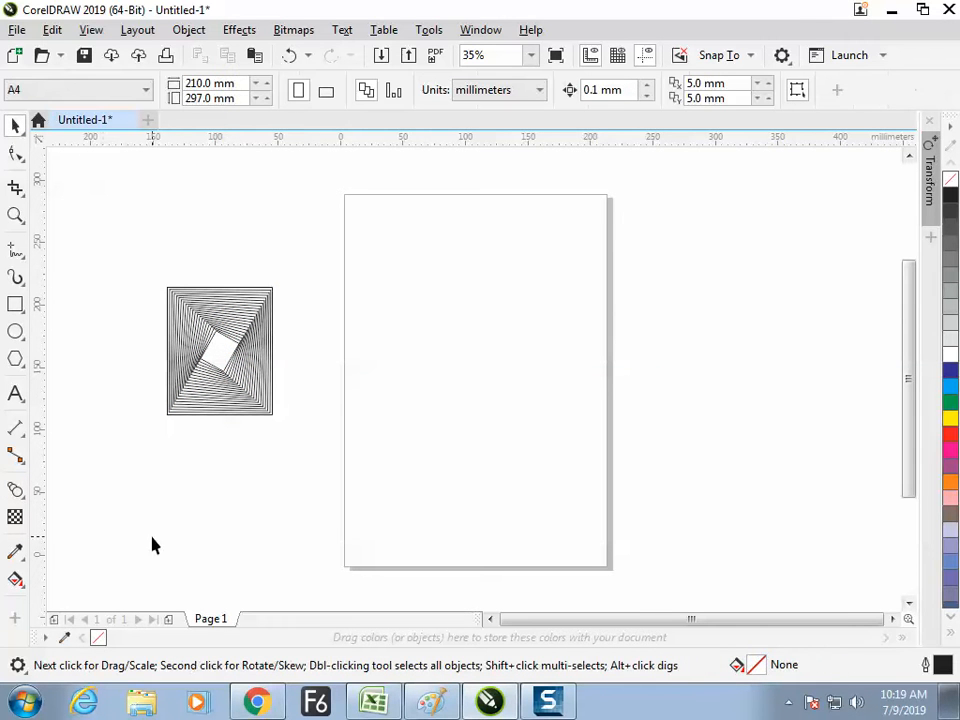
Rotate the blend's inner rectangle further clockwise, to about 282 degrees, for a stronger twist.
click(224, 362)
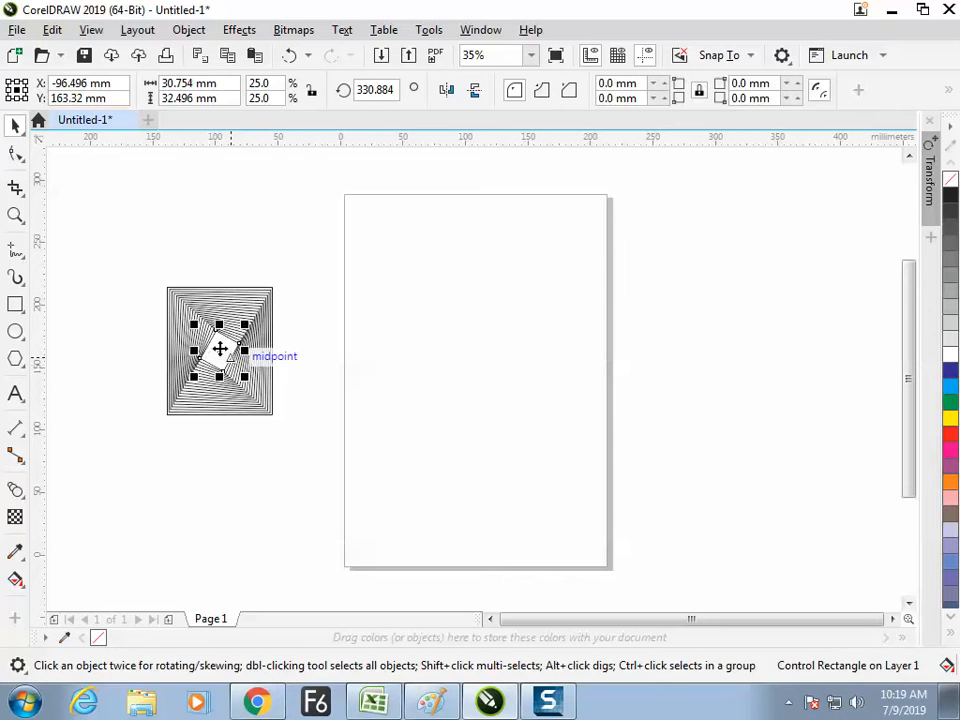
click(219, 350)
drag(249, 321, 268, 412)
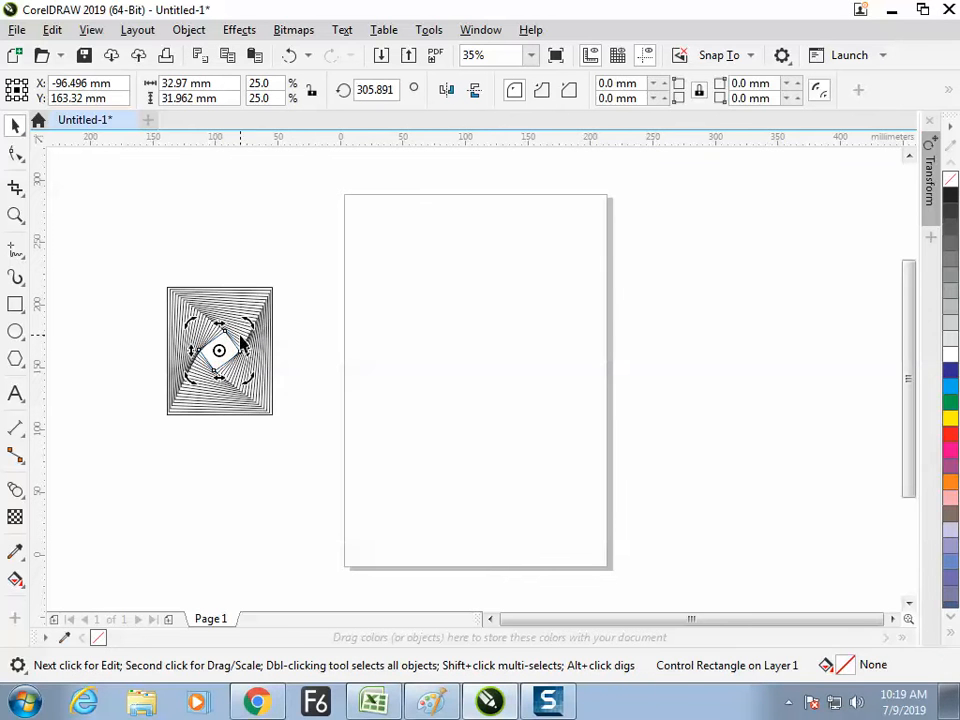
drag(251, 317, 251, 420)
mouse_move(252, 340)
mouse_down()
mouse_move(253, 313)
mouse_move(237, 320)
mouse_move(246, 323)
mouse_up()
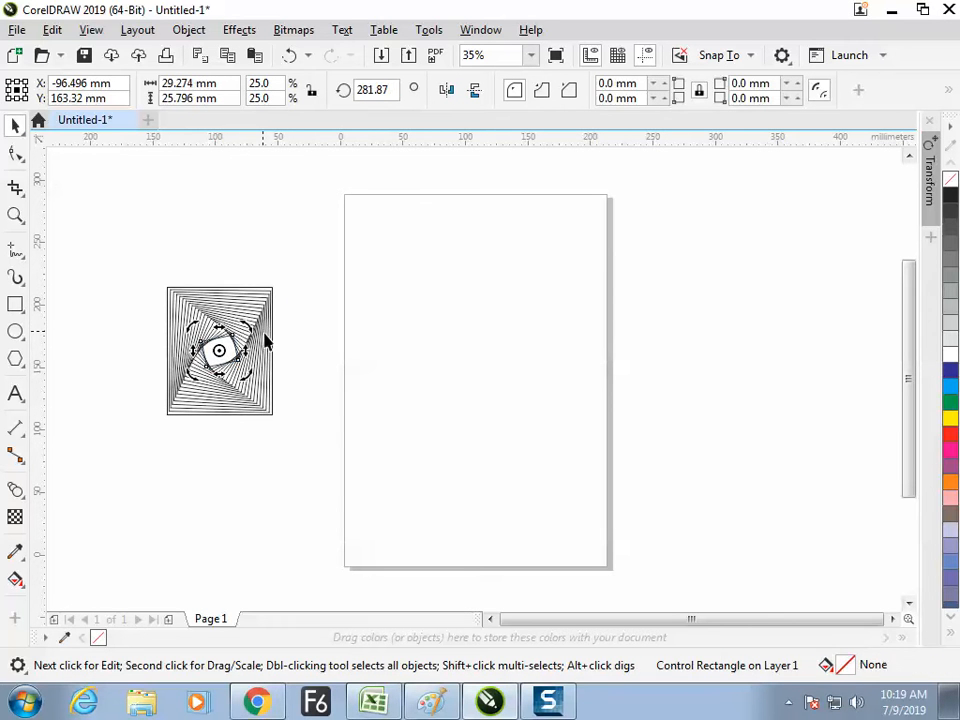
click(94, 167)
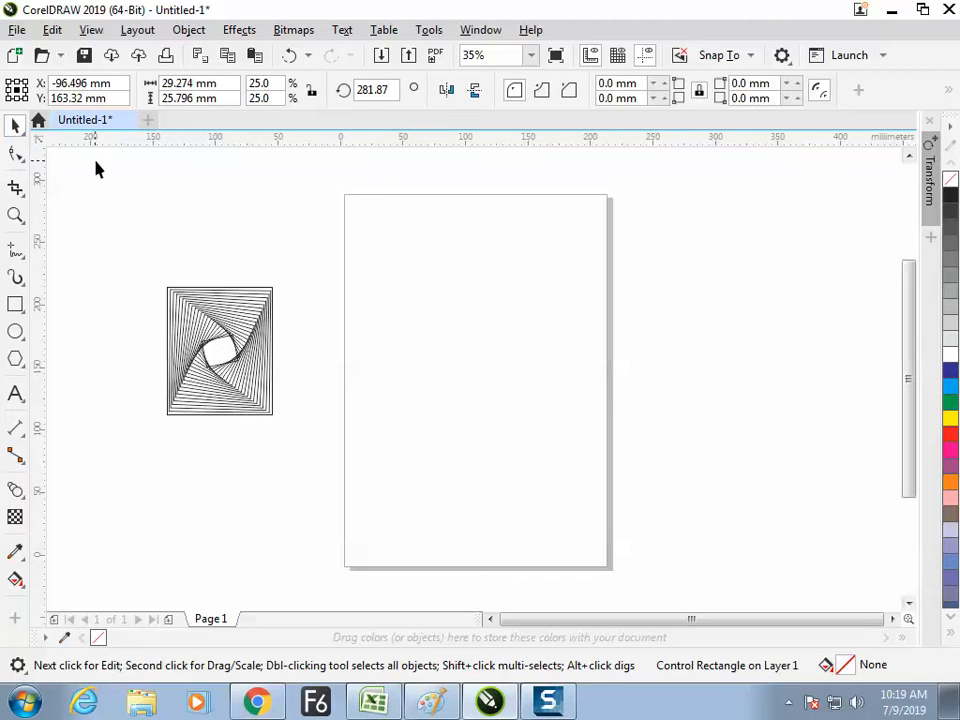
Set the number of steps in the rectangle blend to 36.
click(256, 322)
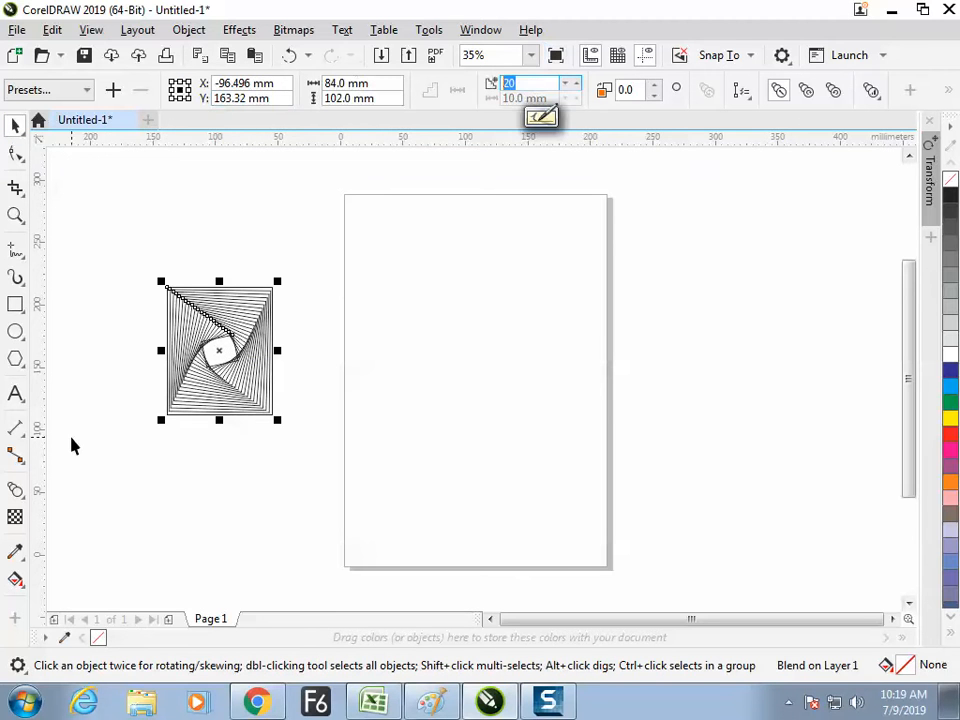
text(36)
key(Return)
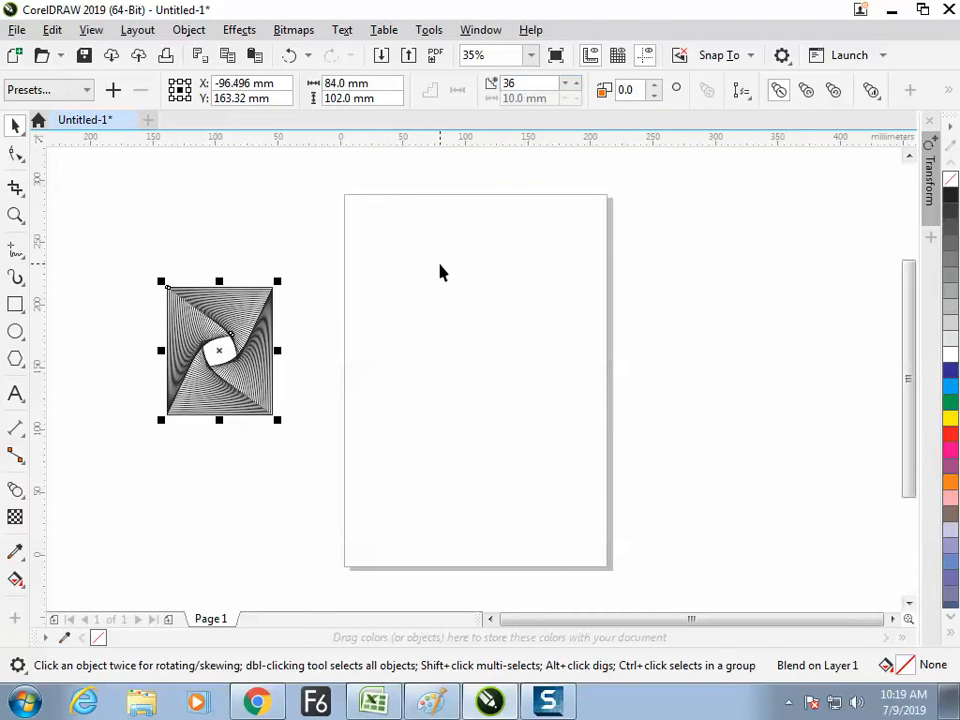
click(300, 306)
Fill the blend's inner rectangle with green and its outer rectangle with light blue.
key(z)
drag(146, 257, 318, 438)
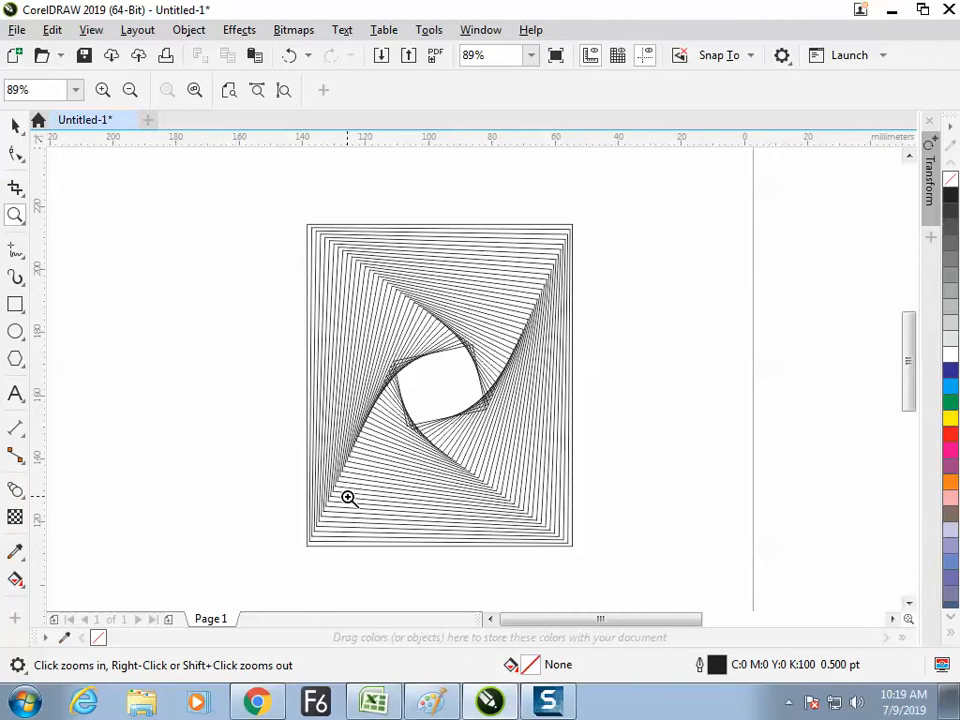
key(space)
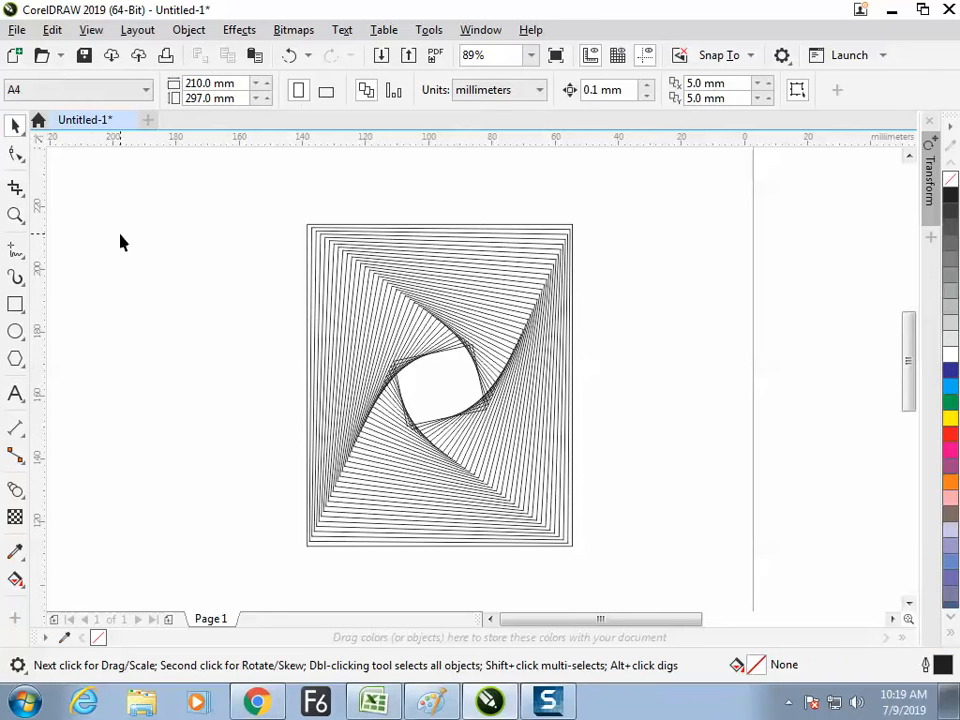
click(443, 394)
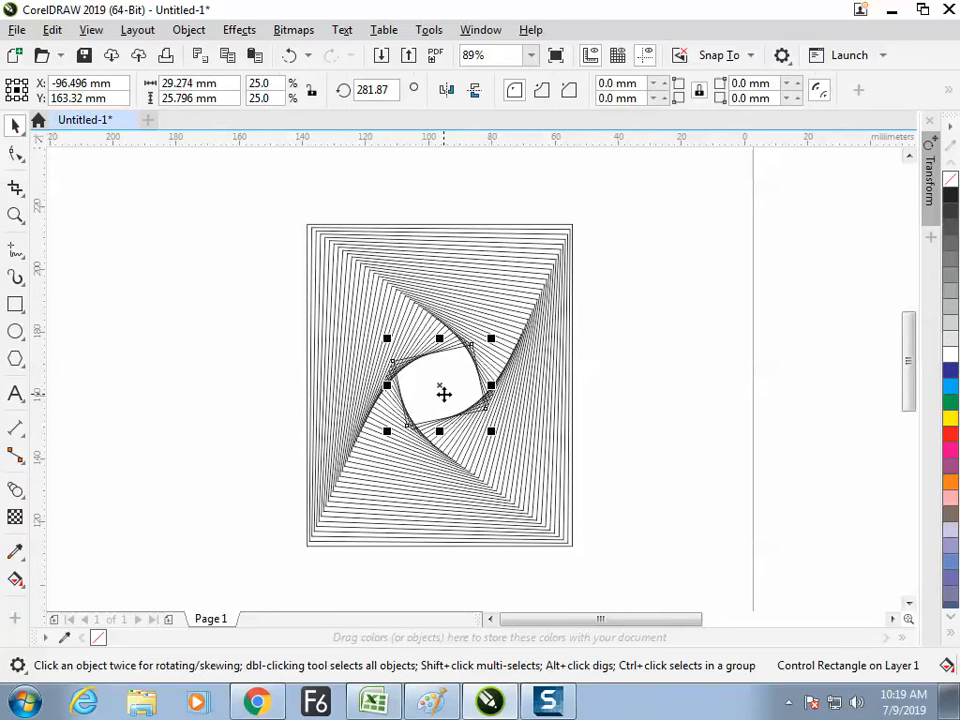
click(950, 402)
click(632, 294)
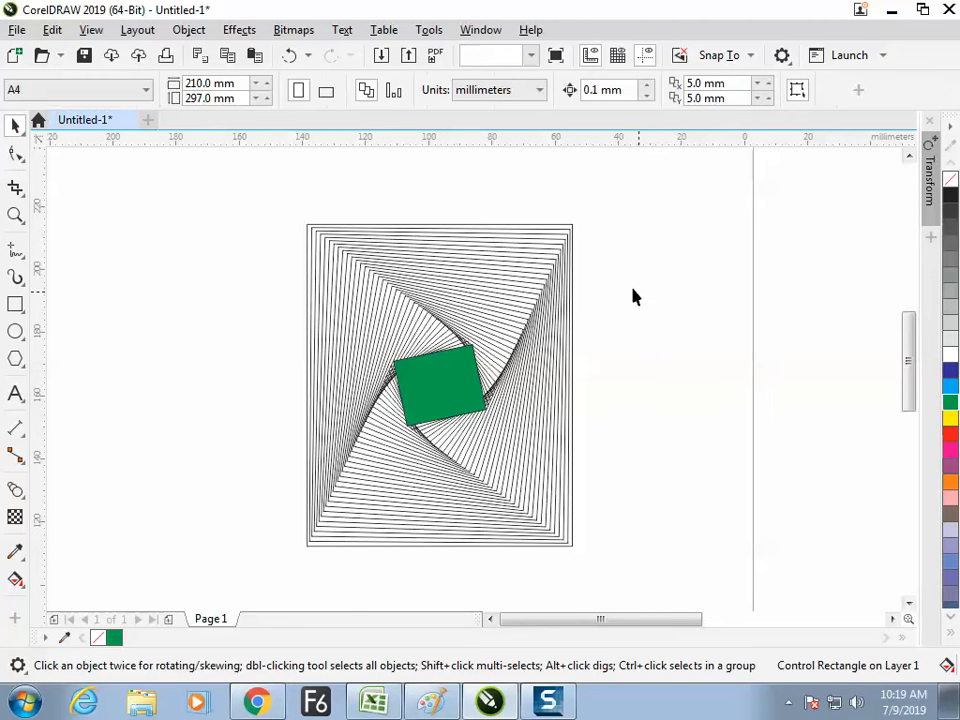
click(570, 226)
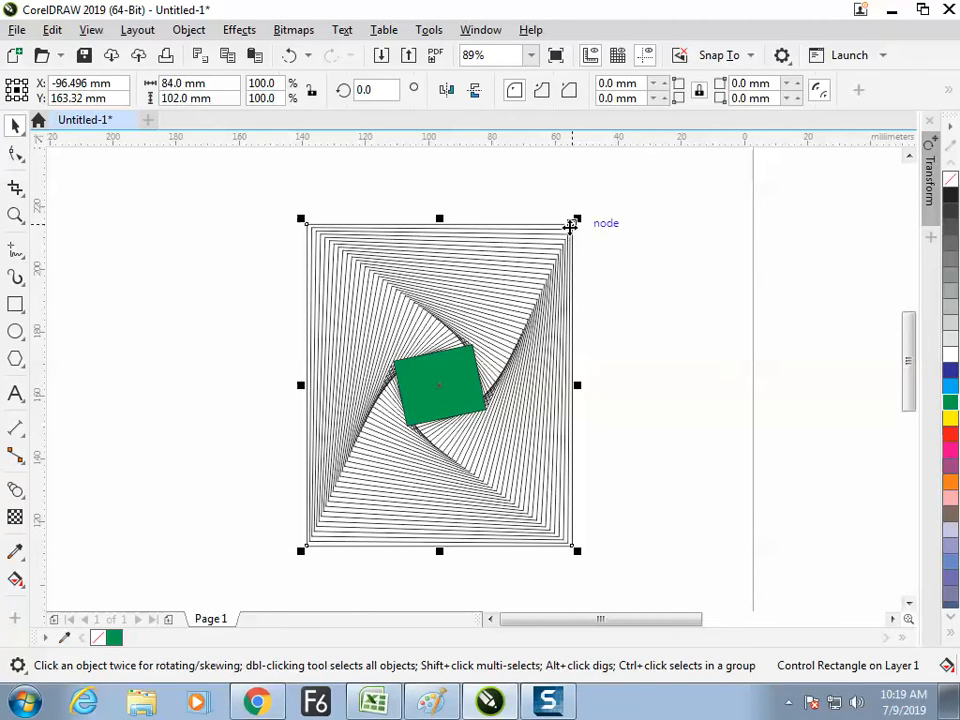
click(950, 386)
click(832, 386)
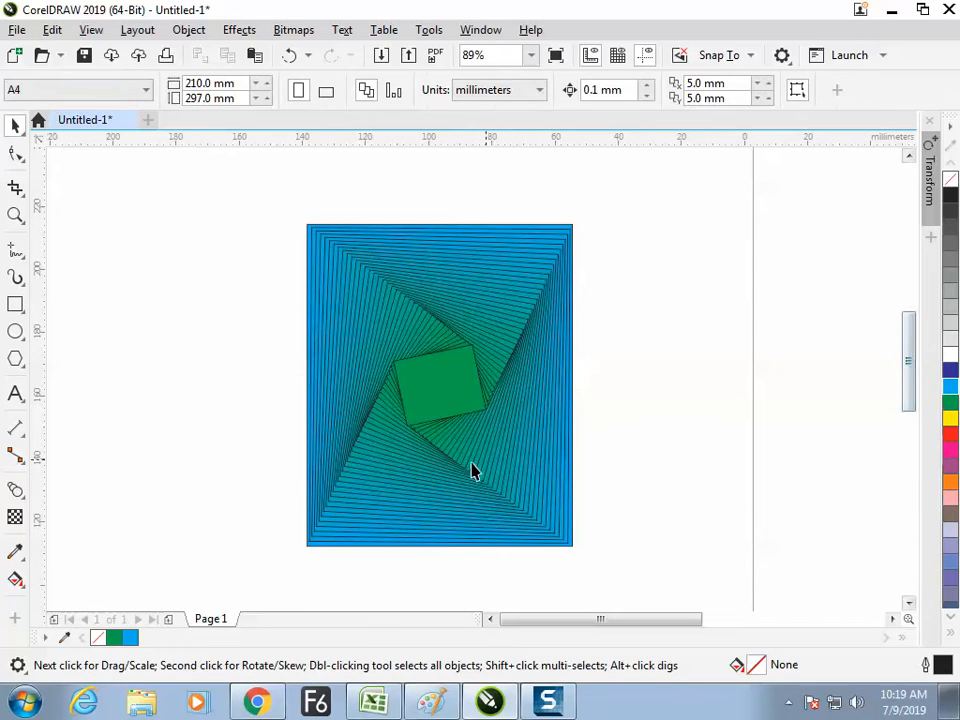
Change the fill of the blend's inner rectangle to yellow.
click(460, 393)
click(950, 420)
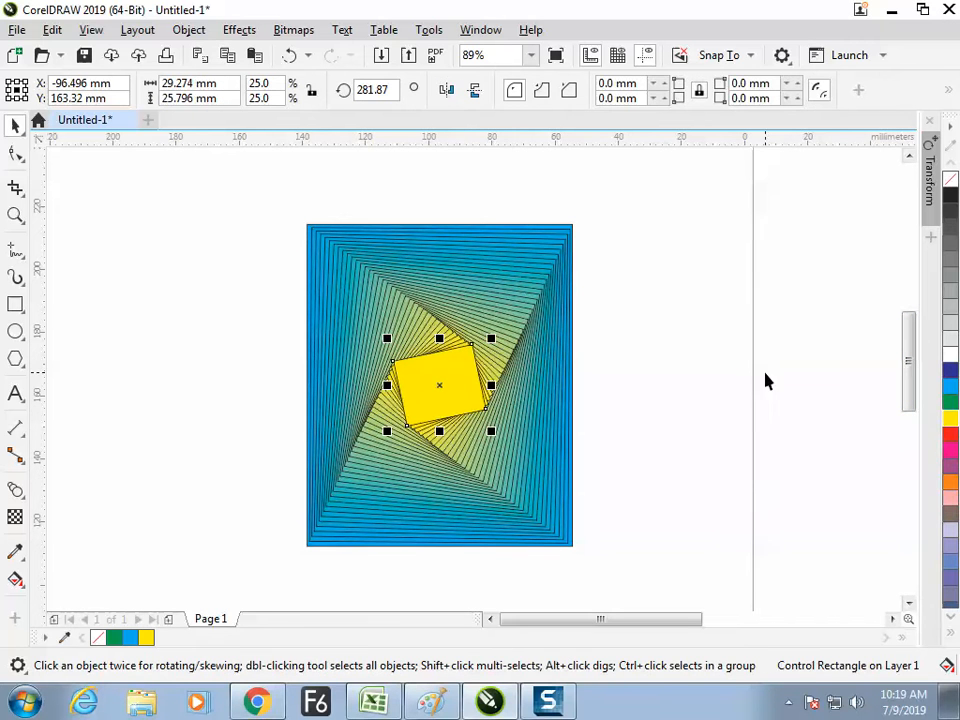
click(864, 411)
Move the whole rectangle blend further from the page, to about X -120 mm, Y 168 mm.
click(417, 376)
click(475, 308)
drag(482, 294, 407, 281)
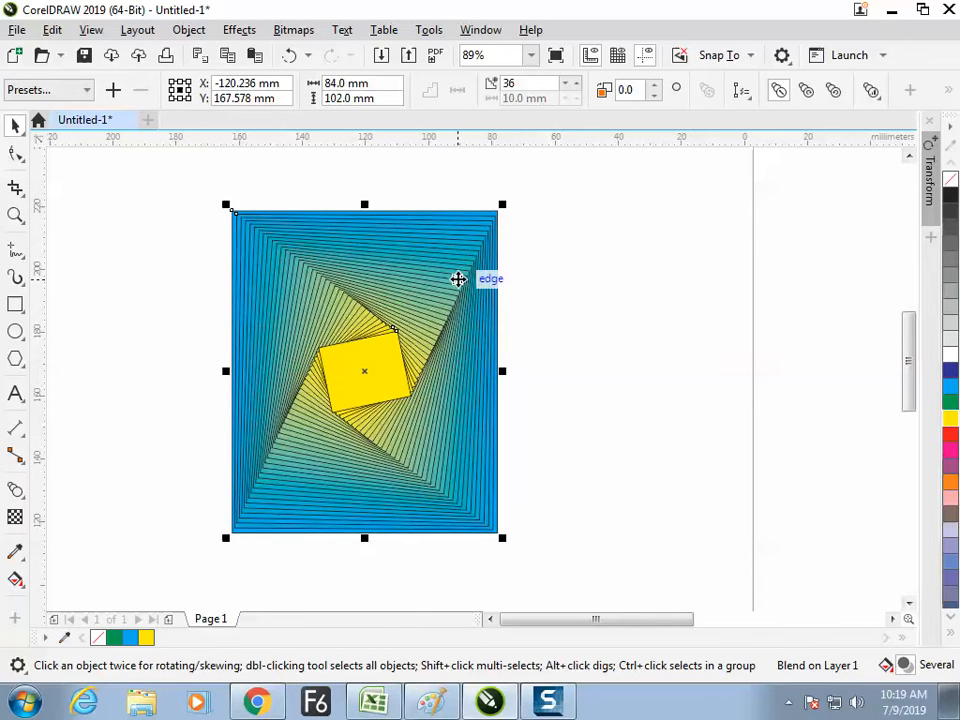
click(574, 285)
Try red, purple and pink fills on the blend's inner rectangle and settle on green.
click(388, 369)
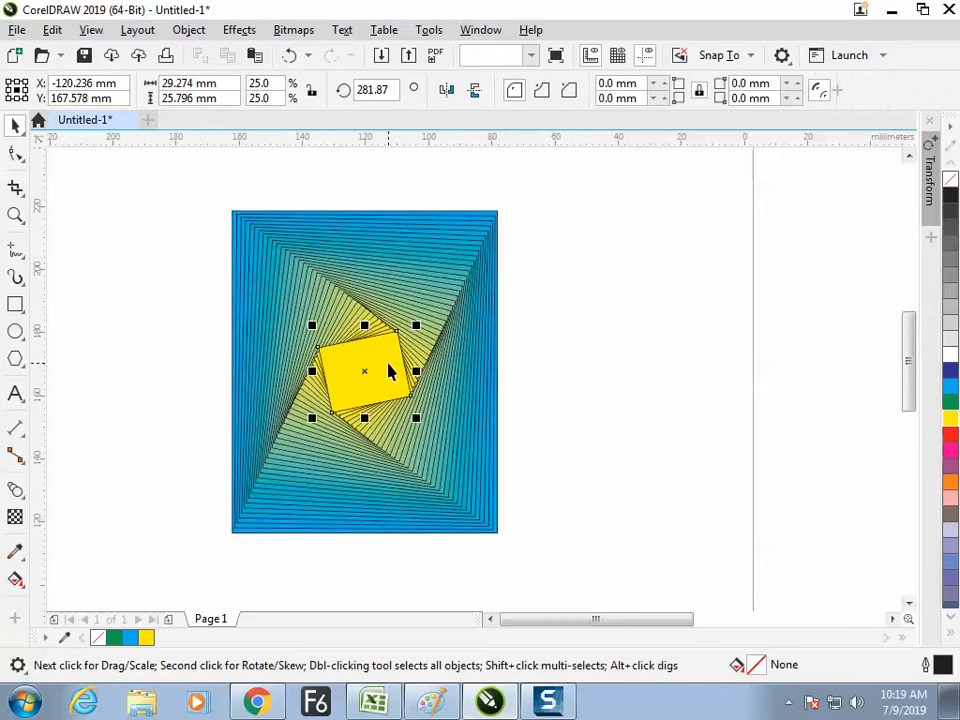
click(950, 403)
click(950, 433)
click(950, 465)
click(950, 449)
click(950, 403)
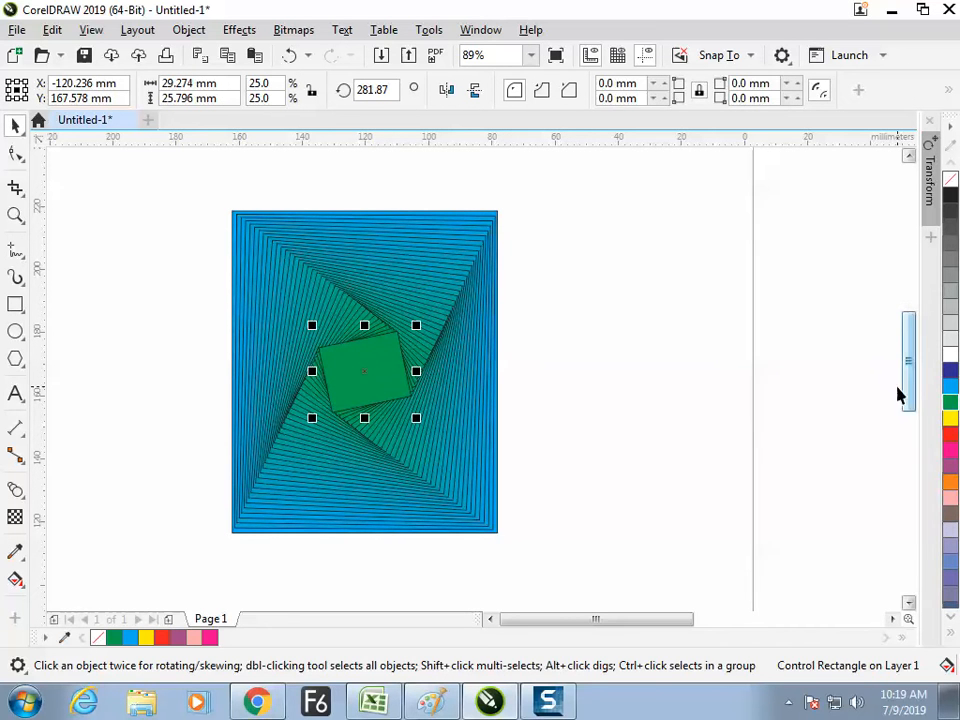
click(630, 316)
Select the whole rectangle blend and lower its linked object and color acceleration below the midpoint.
click(500, 222)
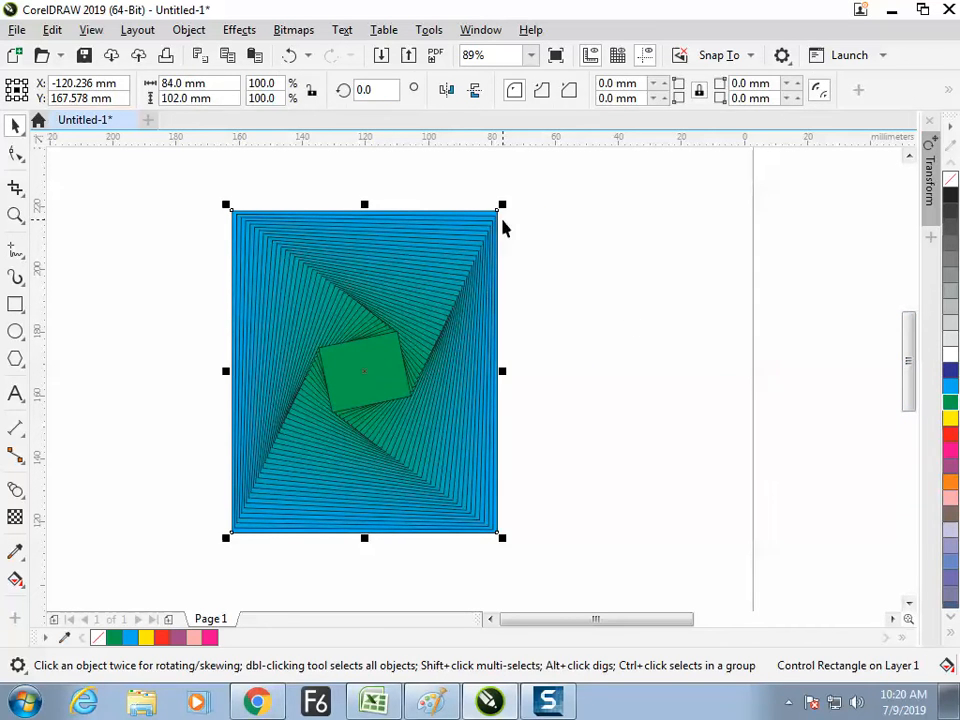
click(418, 294)
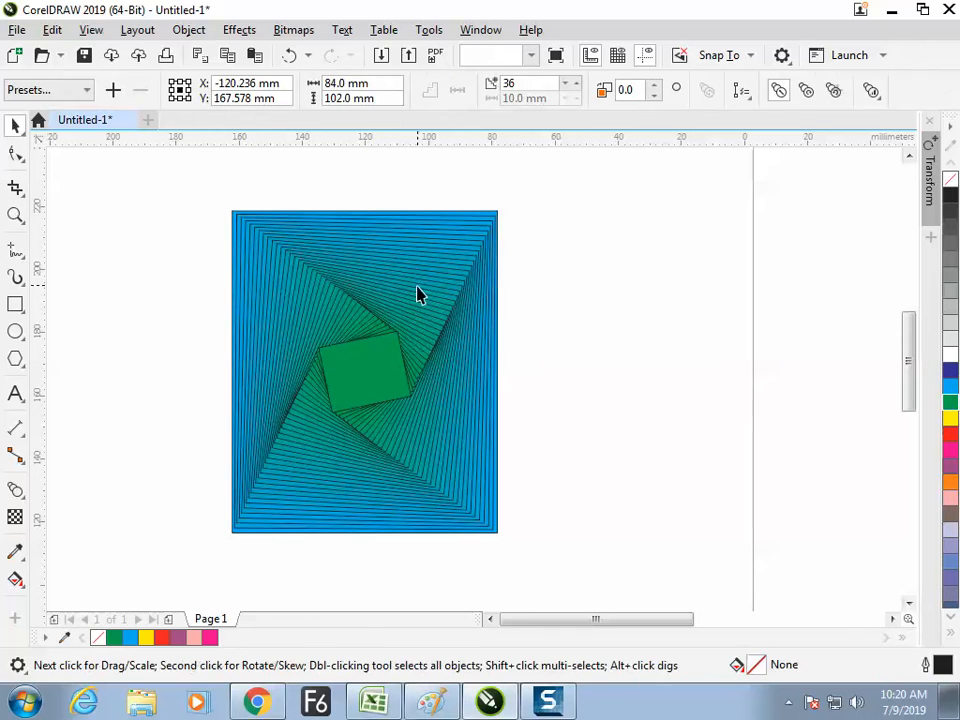
click(741, 90)
click(736, 95)
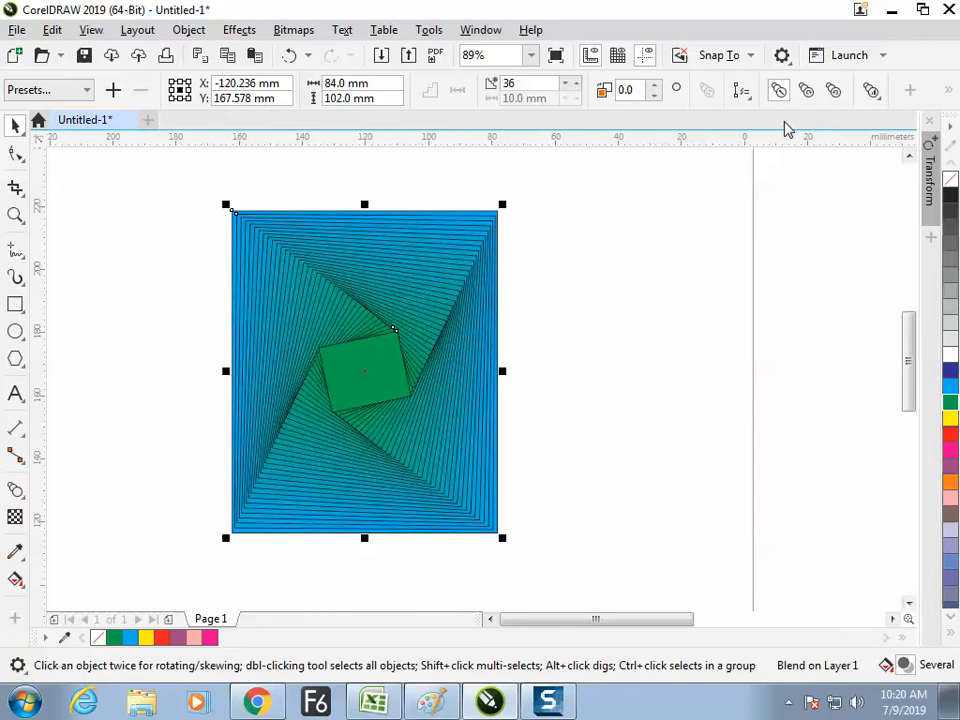
click(871, 92)
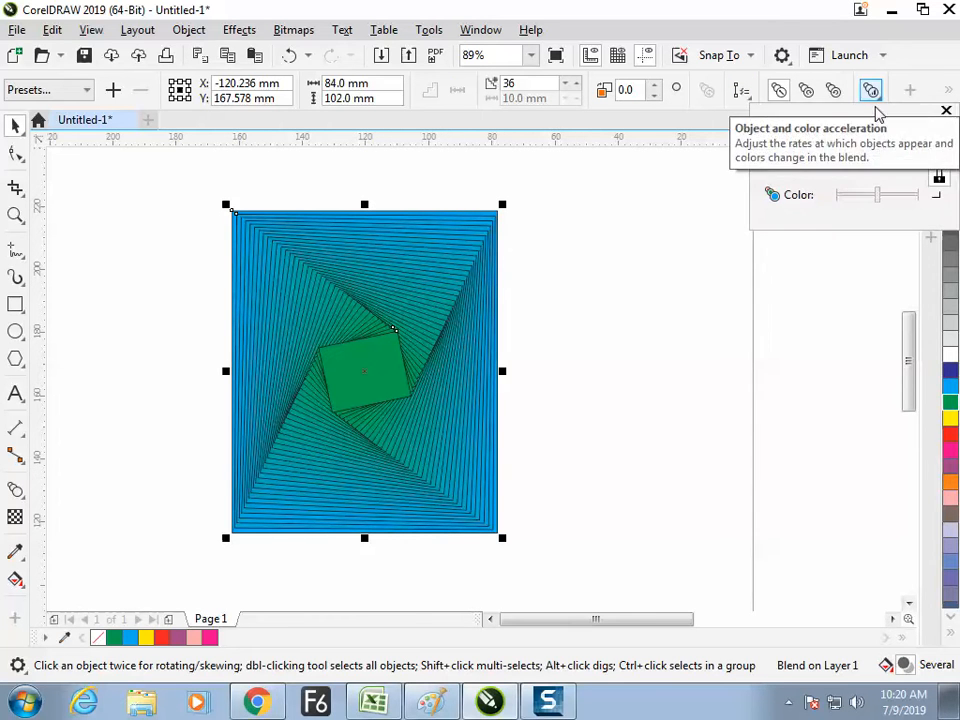
click(845, 93)
click(875, 98)
mouse_move(878, 157)
mouse_down()
mouse_move(895, 159)
mouse_move(870, 162)
mouse_up()
click(454, 279)
click(640, 199)
Readjust the blend's linked acceleration to slightly below the midpoint and unlink object acceleration from color acceleration.
click(389, 249)
click(871, 90)
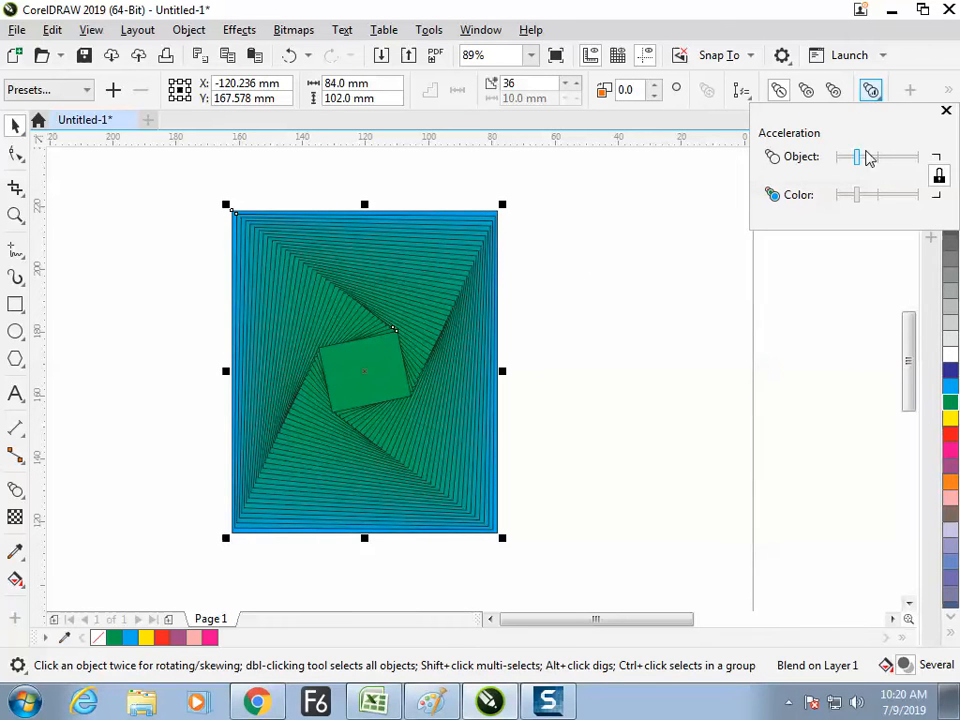
mouse_move(860, 160)
mouse_down()
mouse_move(900, 162)
mouse_move(870, 165)
mouse_move(911, 199)
mouse_move(851, 199)
mouse_move(896, 165)
mouse_move(866, 164)
mouse_up()
click(940, 177)
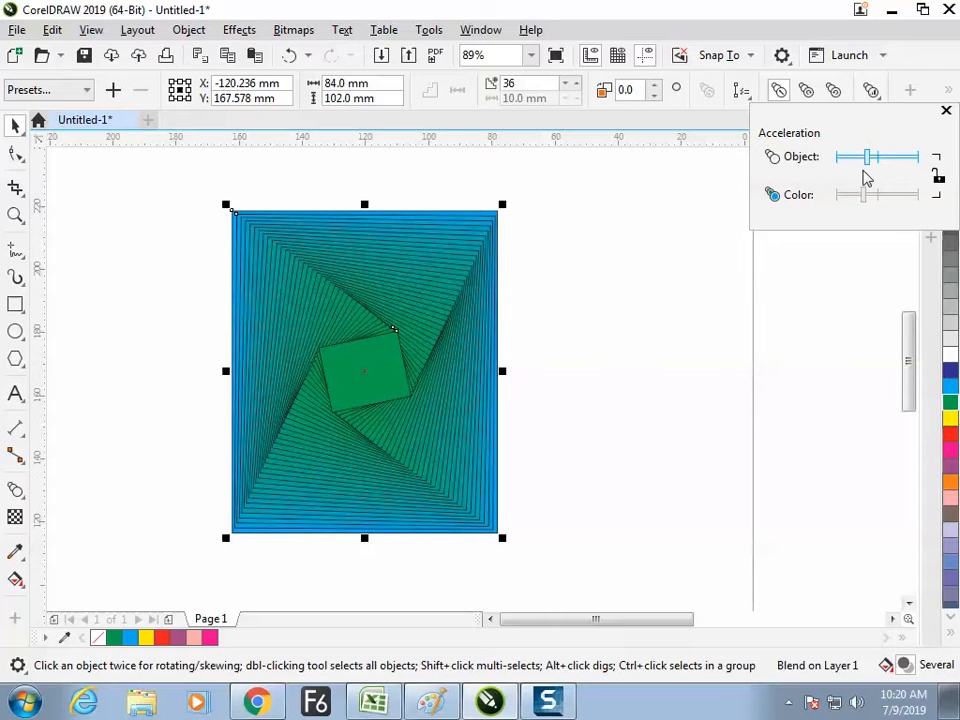
Set the rectangle blend's number of intermediate objects to 15.
click(401, 244)
click(510, 84)
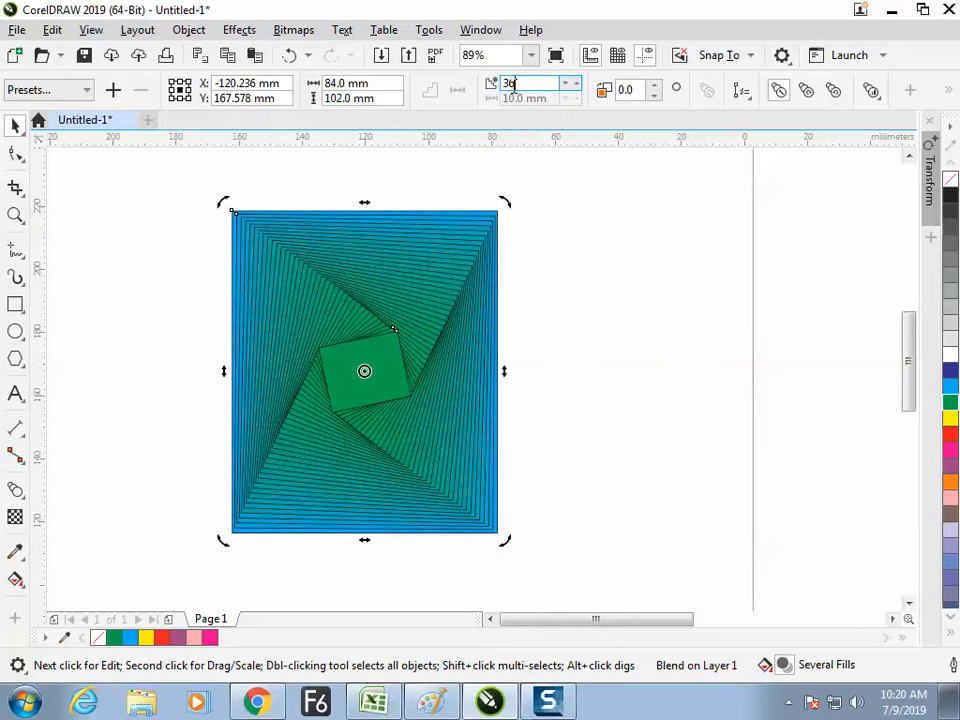
double_click(510, 84)
text(15)
key(Return)
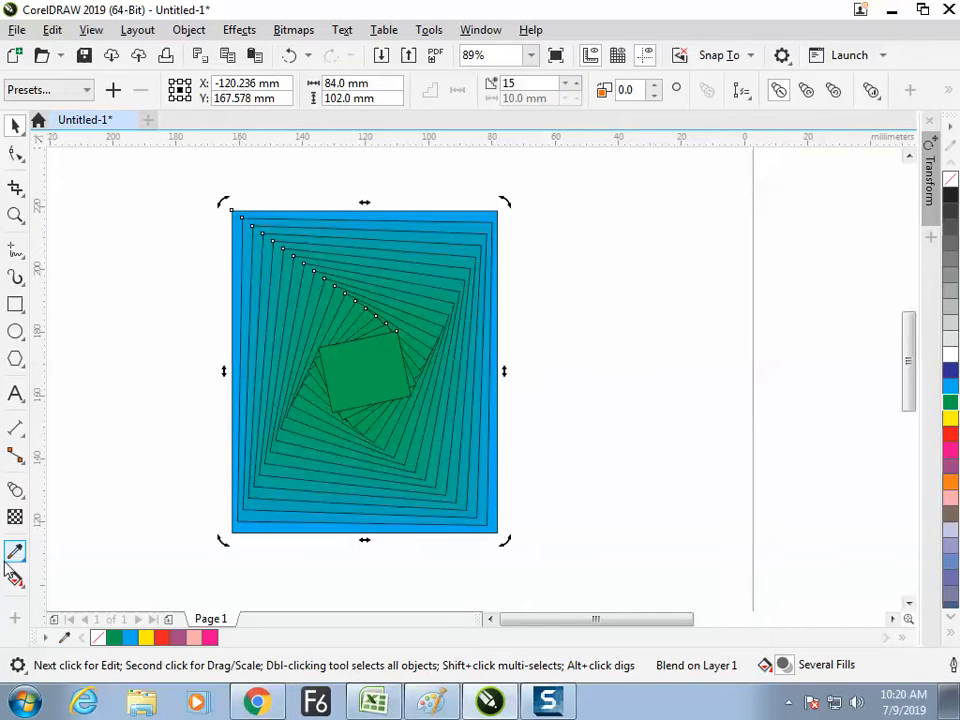
Lower the blend's object acceleration close to its minimum, leaving color acceleration unlinked.
click(454, 287)
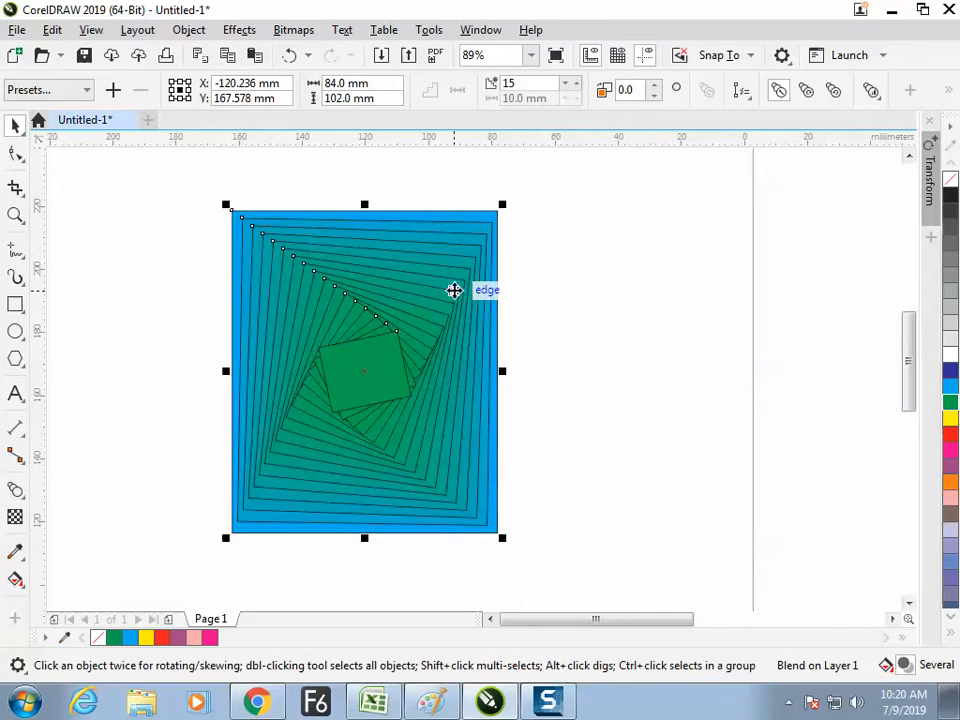
click(871, 90)
mouse_move(871, 165)
mouse_down()
mouse_move(902, 162)
mouse_move(853, 165)
mouse_up()
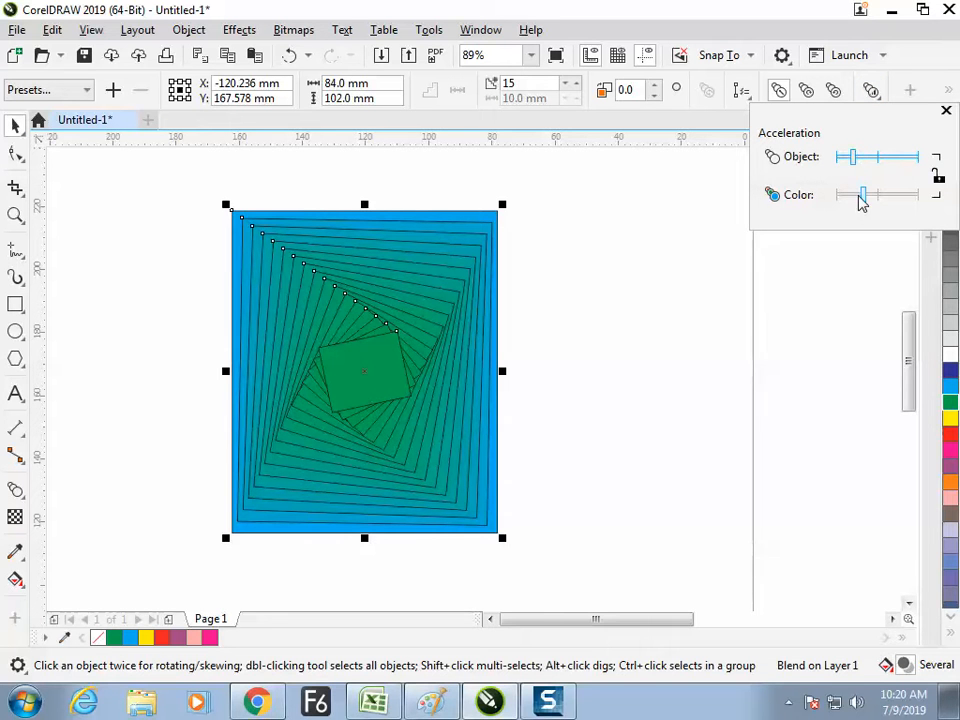
drag(857, 165, 848, 171)
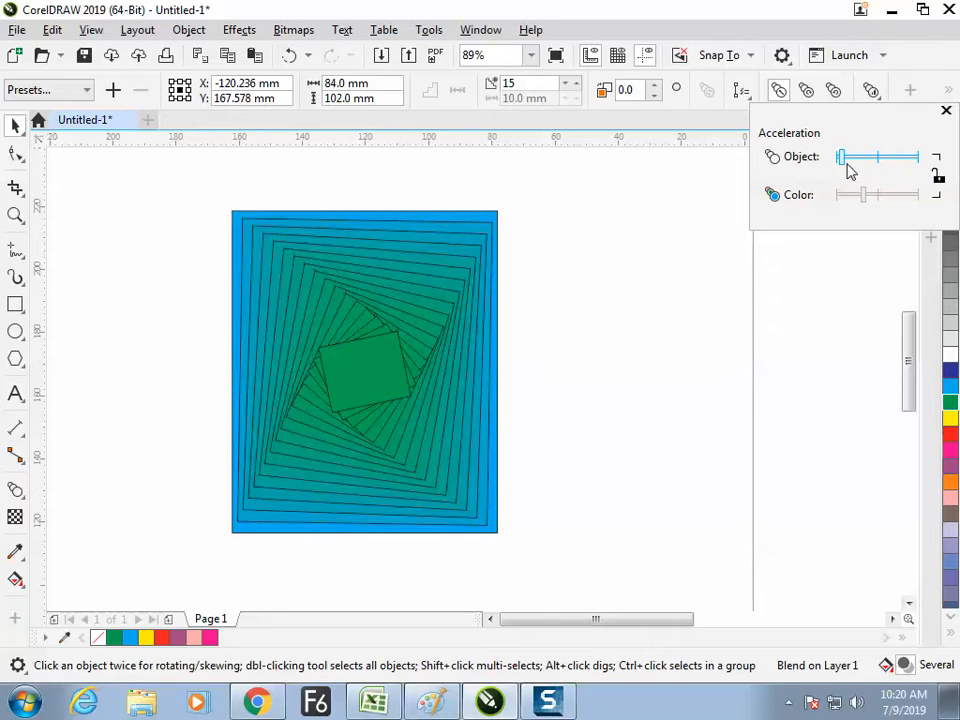
Close the acceleration settings and shift the whole rectangle blend slightly, to about X -118 mm, Y 164 mm.
click(646, 283)
click(480, 343)
click(570, 345)
mouse_move(442, 322)
mouse_down()
mouse_move(478, 308)
mouse_move(424, 366)
mouse_move(454, 330)
mouse_up()
click(545, 270)
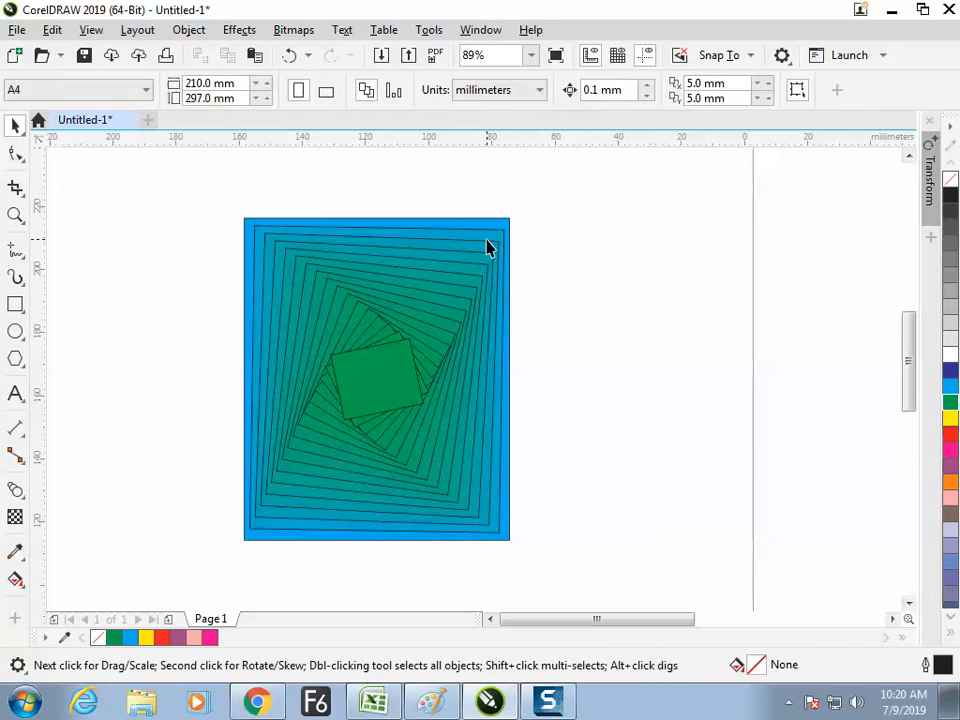
drag(480, 252, 475, 258)
Compare the direct, clockwise and counterclockwise color progressions on the rectangle blend and settle on the counterclockwise blend.
click(812, 101)
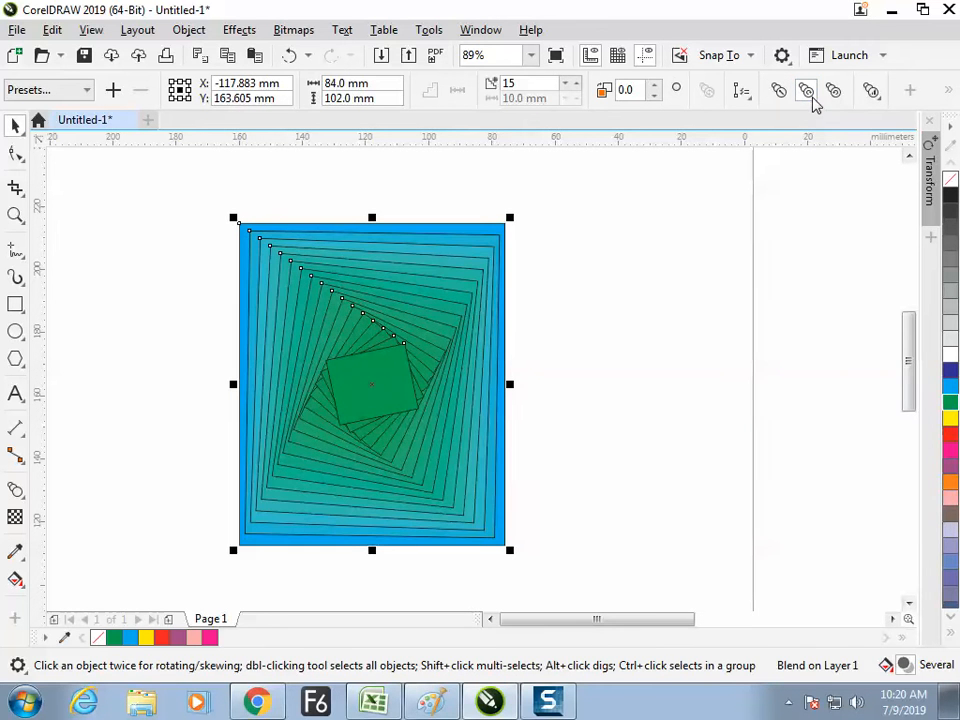
click(834, 92)
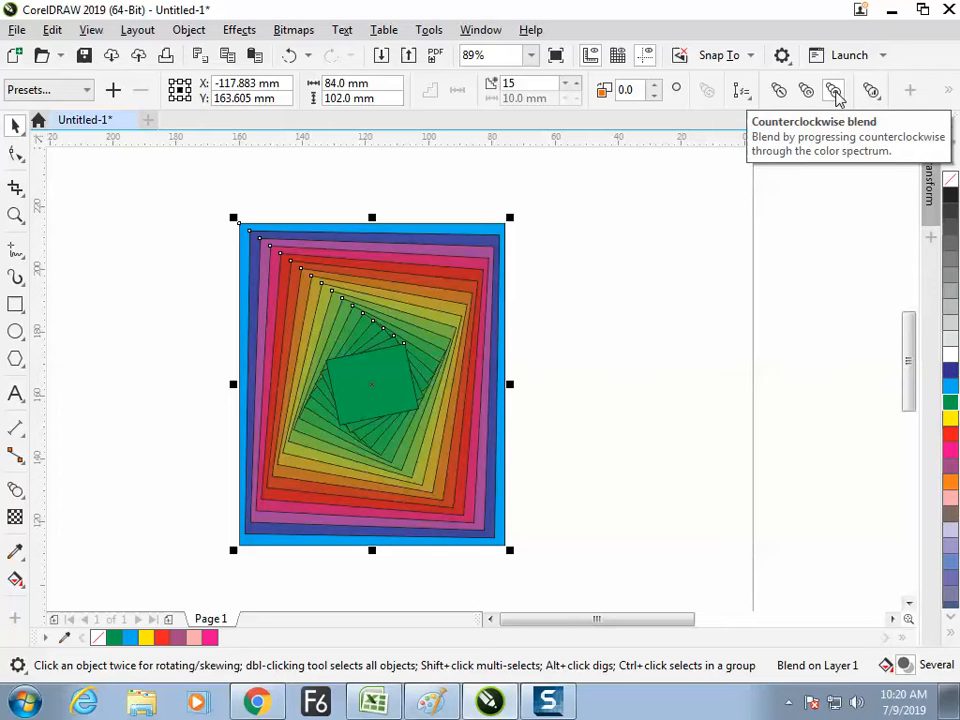
click(805, 92)
click(780, 93)
click(803, 95)
click(832, 95)
click(806, 93)
click(780, 95)
click(808, 96)
click(832, 95)
click(808, 96)
click(780, 95)
click(808, 96)
click(831, 96)
click(780, 95)
click(808, 96)
click(832, 95)
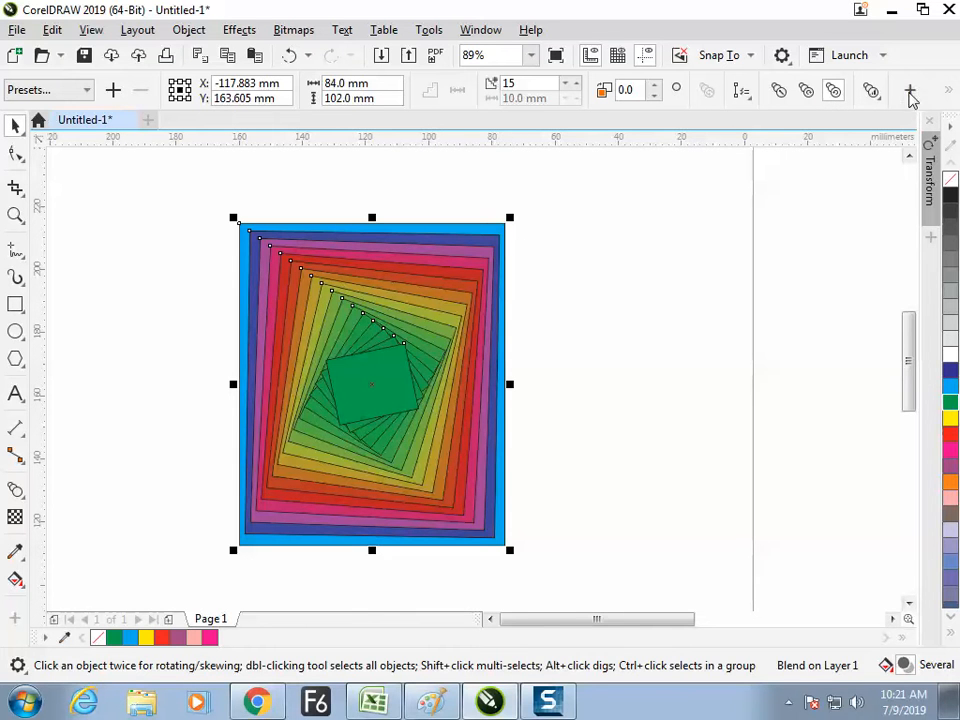
Split the rainbow blend at its yellow-green intermediate rectangle.
click(951, 95)
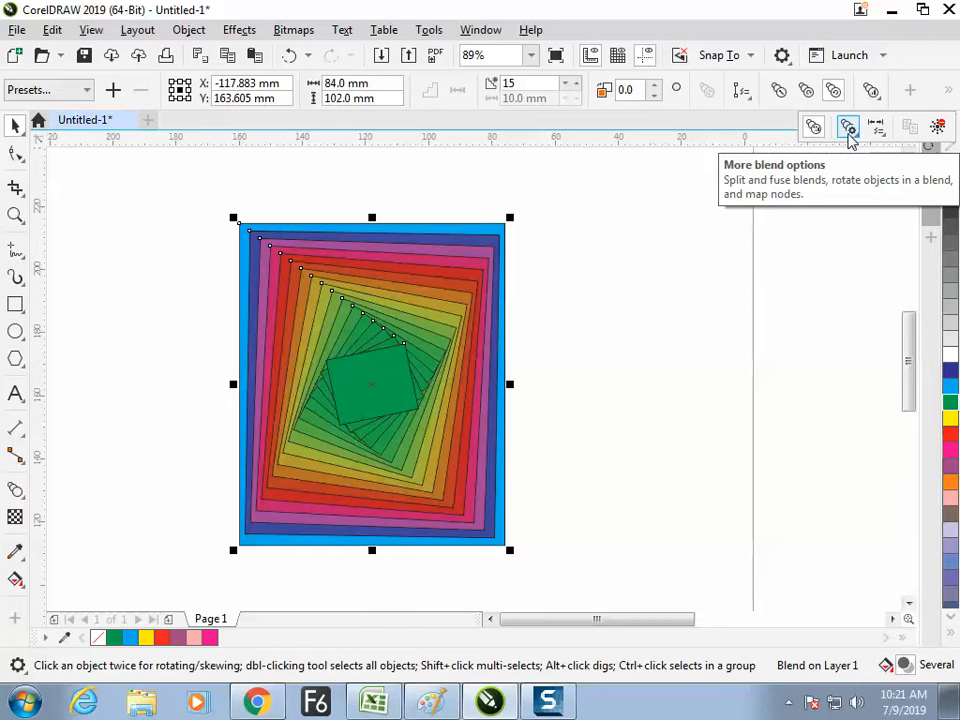
click(849, 134)
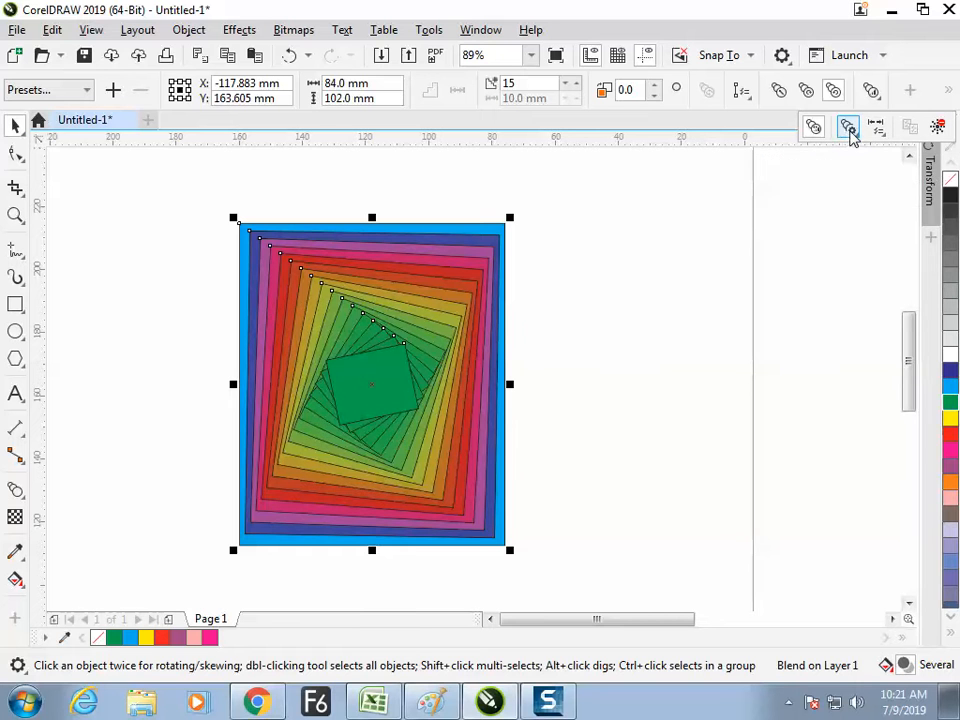
click(826, 175)
click(336, 288)
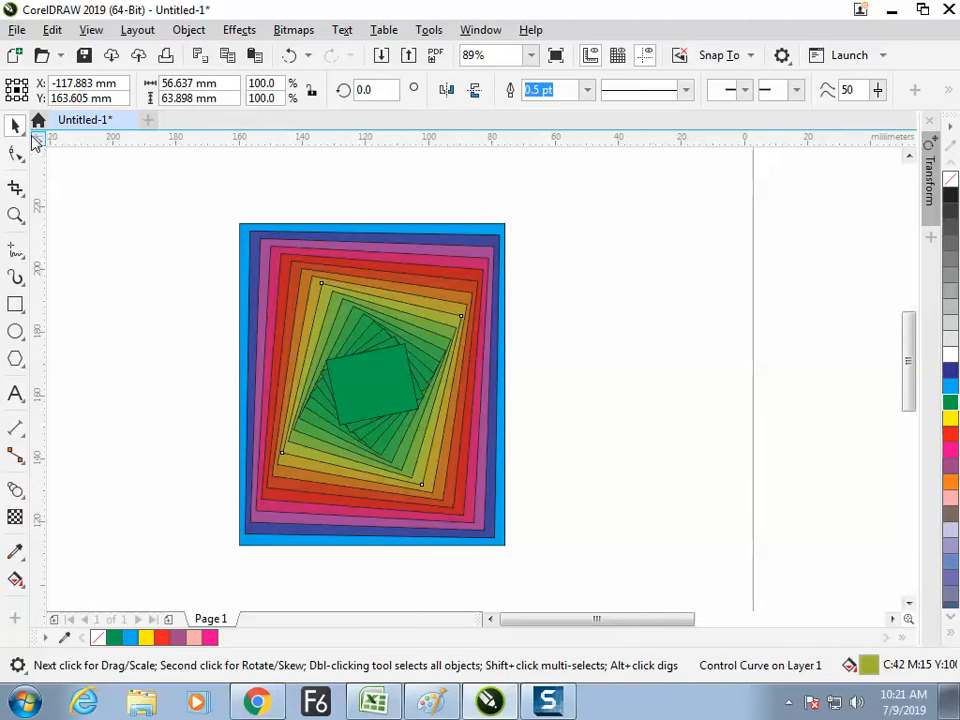
Pull the inner green rectangle out to the page's edge and offset the yellow-green split rectangle from the blend's center.
click(130, 240)
click(381, 392)
drag(381, 392, 636, 445)
click(358, 321)
drag(377, 328, 353, 451)
drag(647, 544, 716, 411)
click(724, 467)
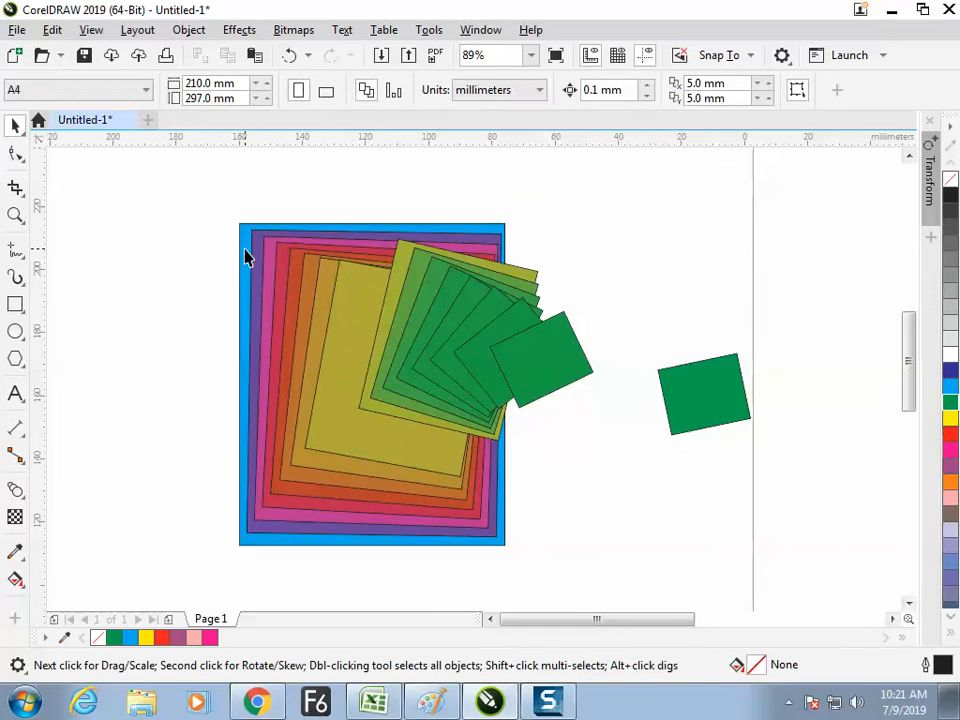
Move the blue outer rectangle down and the yellow-green split rectangle up, spreading the two halves of the blend apart.
drag(244, 253, 190, 480)
click(565, 459)
click(399, 281)
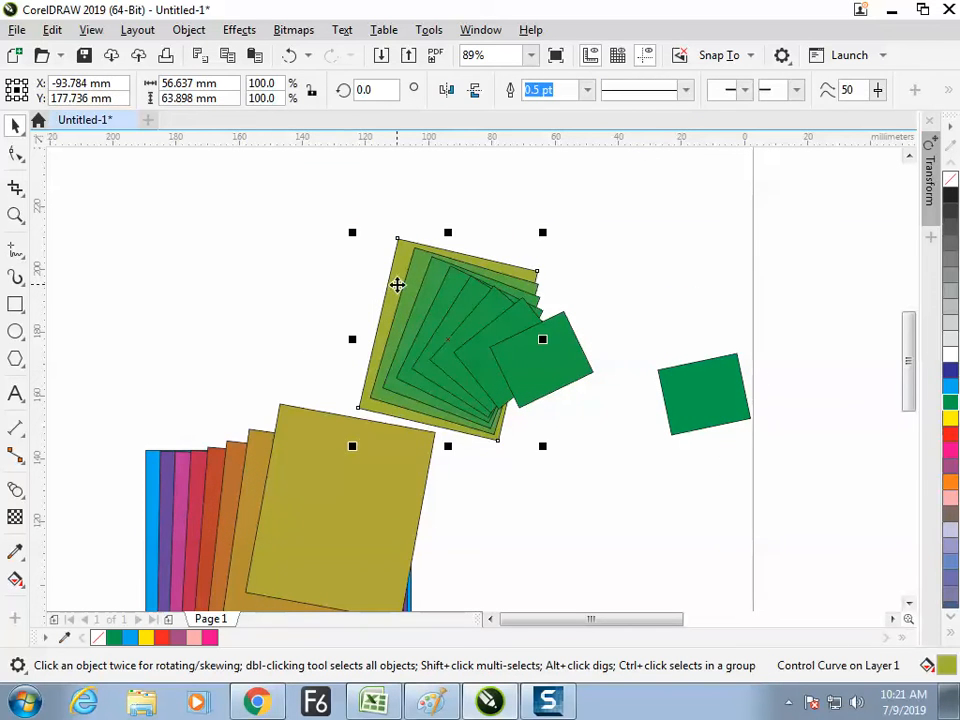
drag(399, 281, 324, 254)
drag(320, 462, 317, 429)
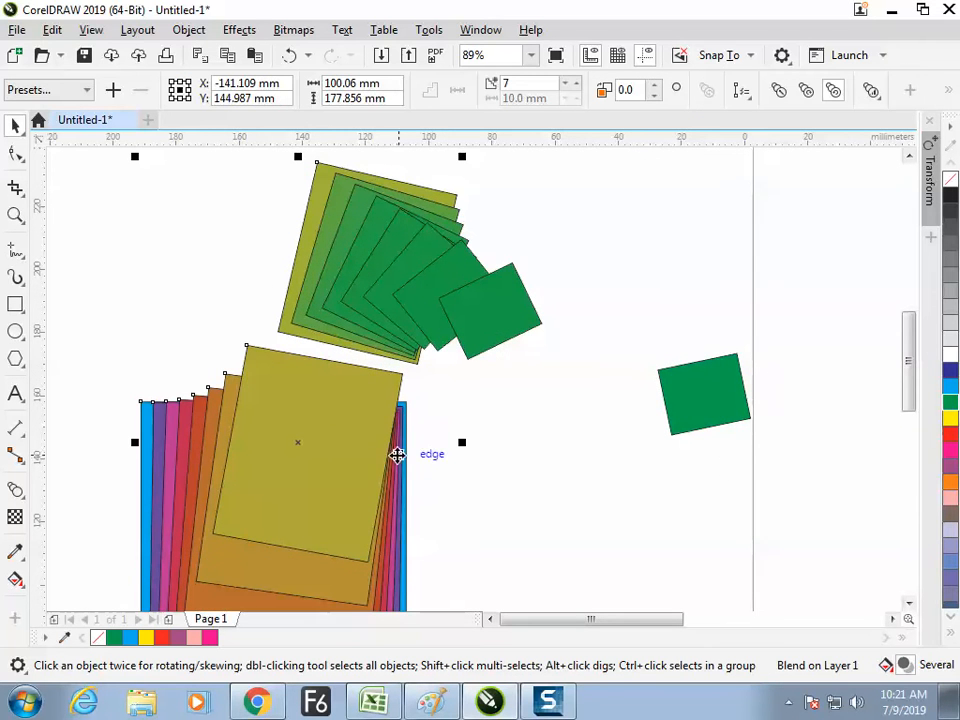
Select the upper green blend and examine its split and fuse options.
click(467, 302)
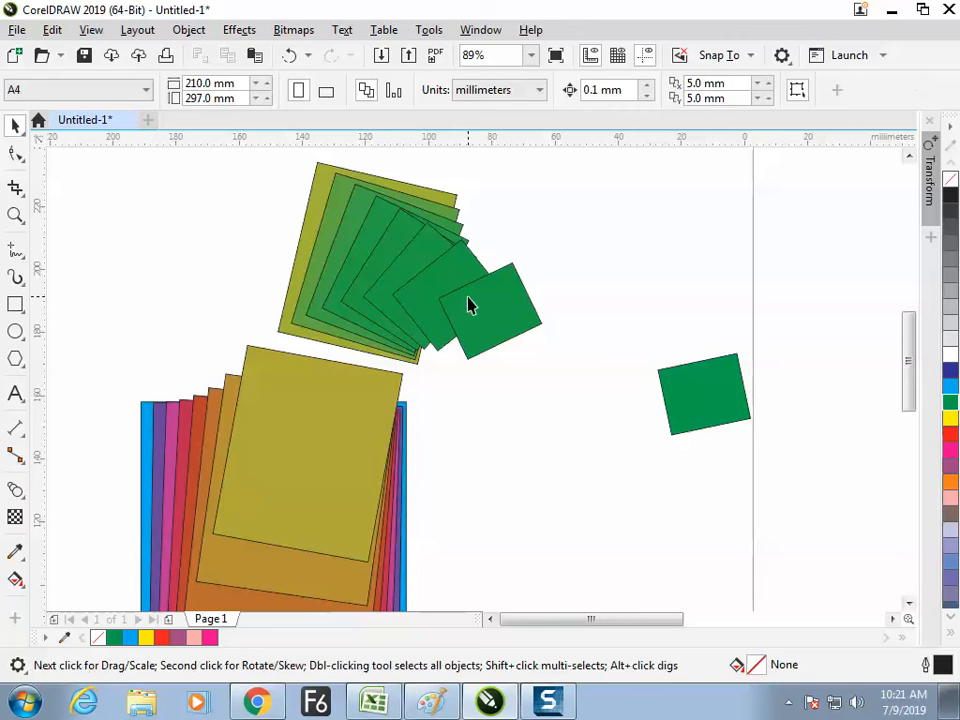
click(949, 92)
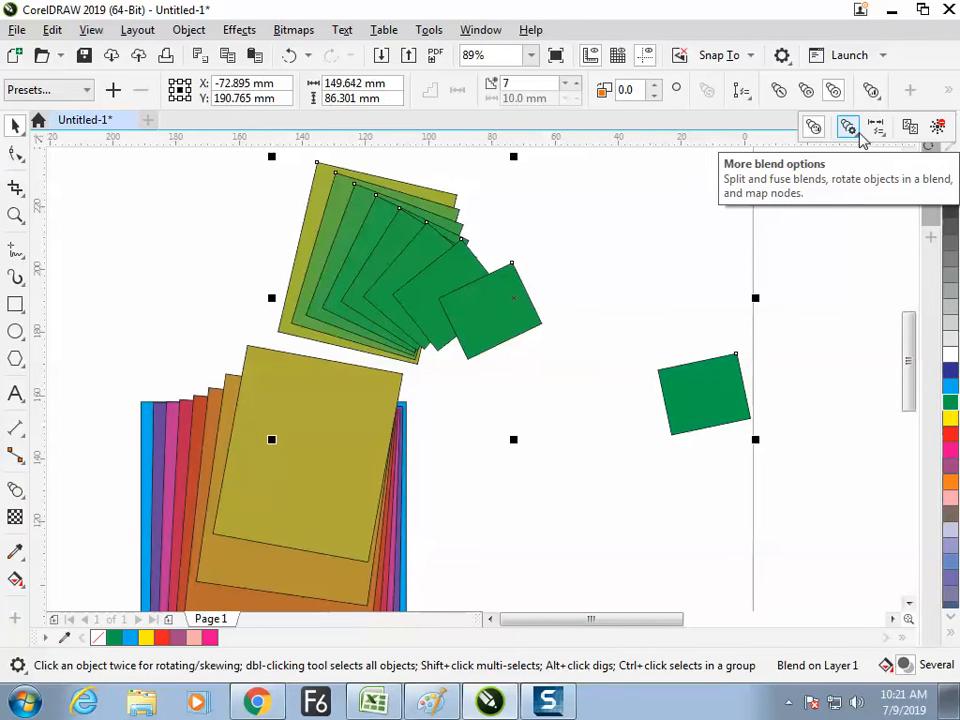
click(845, 137)
click(858, 138)
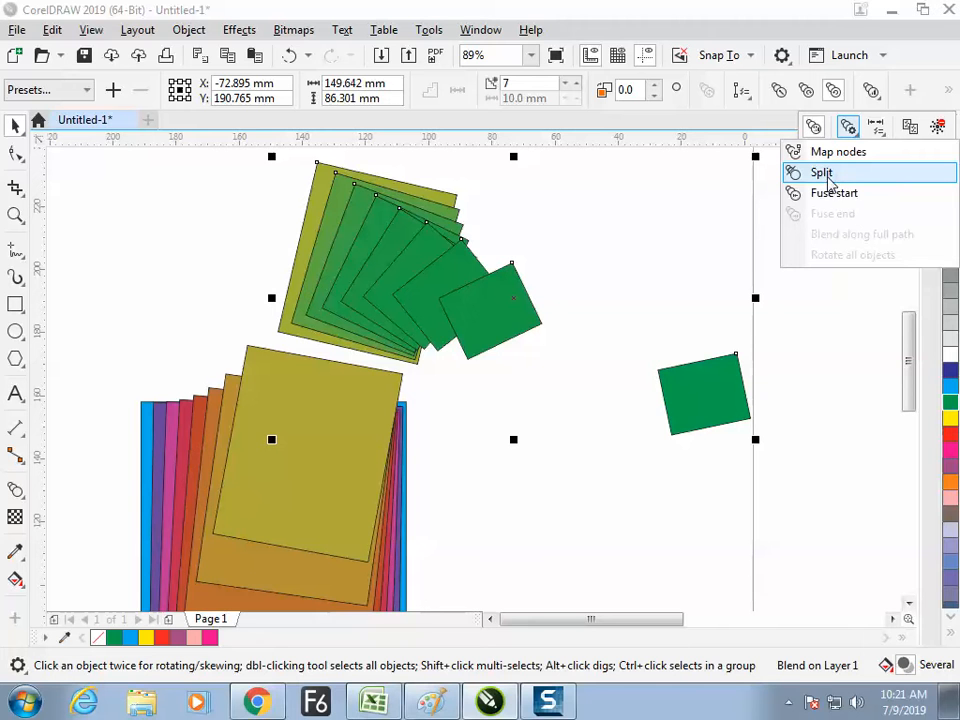
click(615, 258)
Break the upper green blend apart and move its yellow-green rectangle and its group of green rectangles away from each other.
click(411, 239)
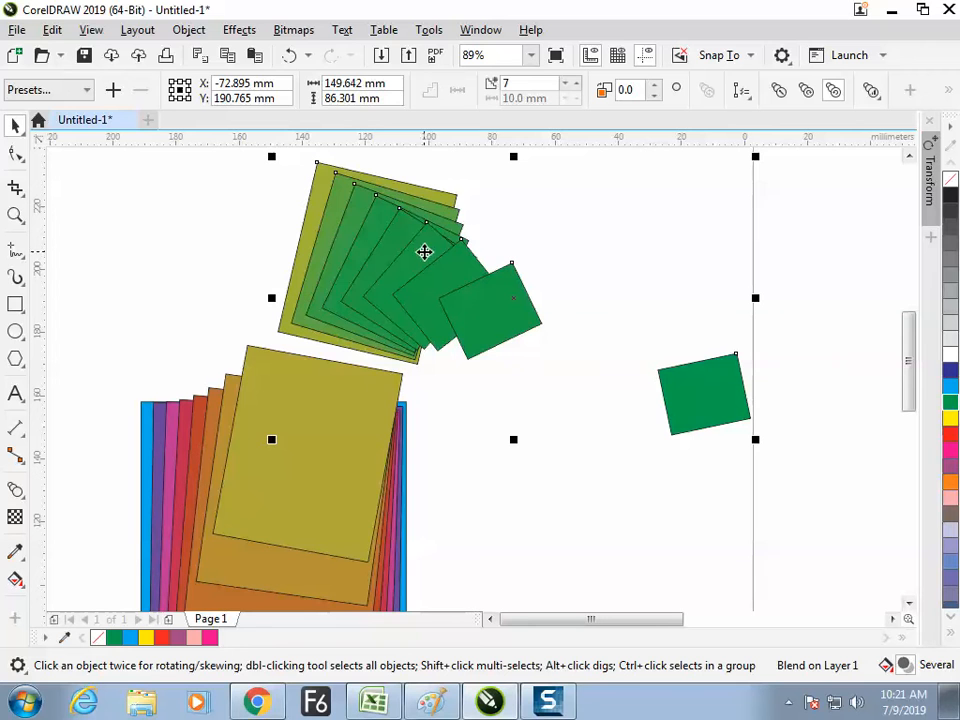
click(189, 29)
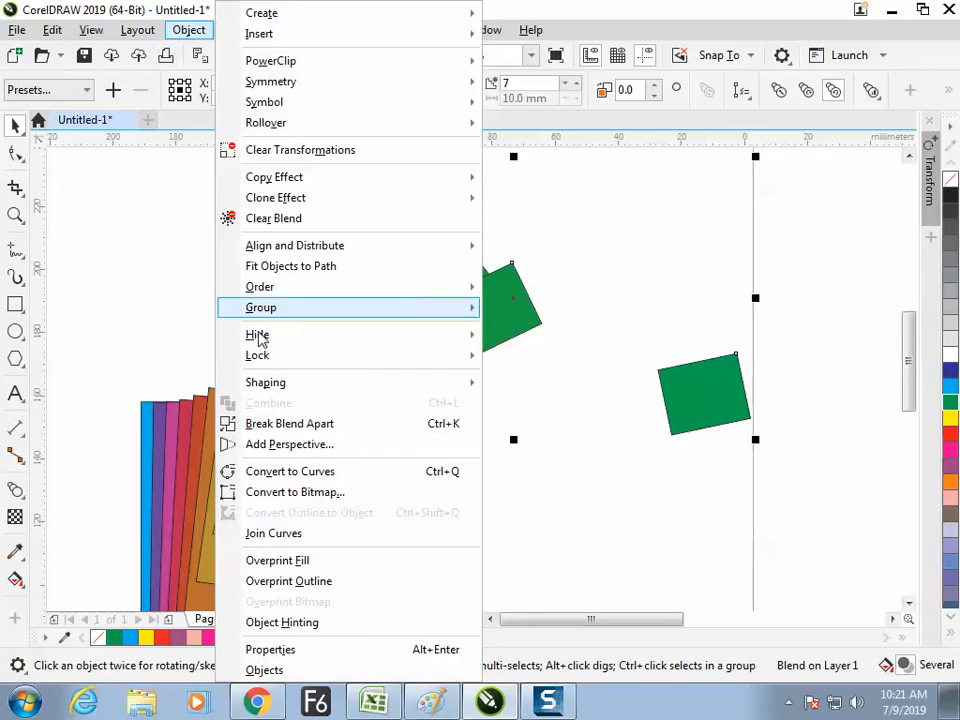
click(290, 422)
click(405, 308)
drag(398, 302, 376, 382)
drag(341, 232, 172, 238)
drag(440, 366, 538, 252)
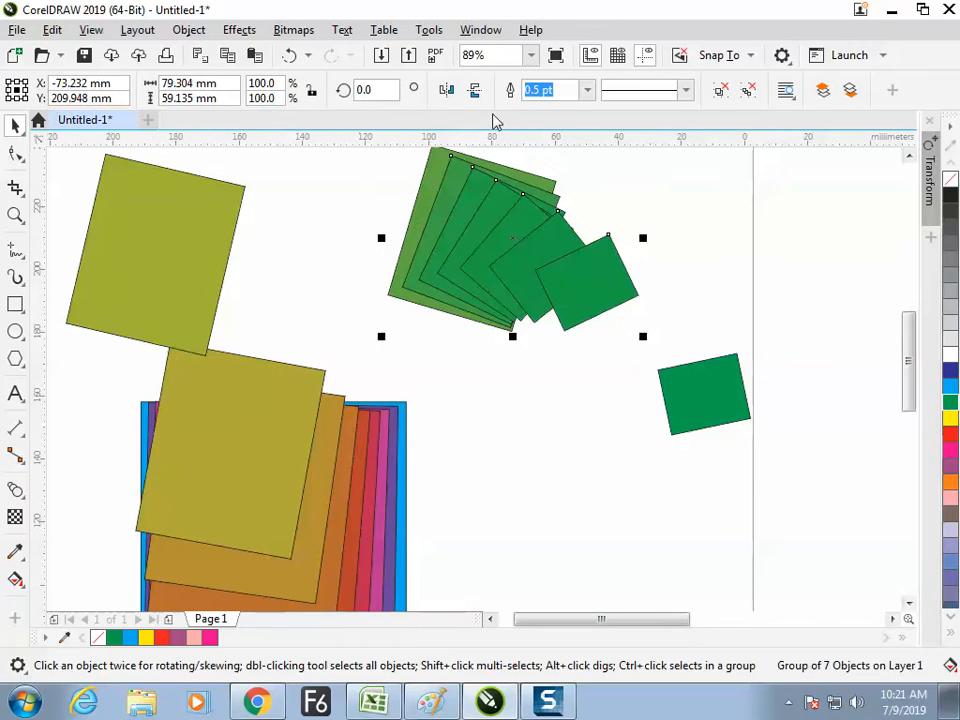
Ungroup the seven green rectangles and scatter them individually around the workspace.
click(750, 97)
click(660, 205)
drag(602, 268, 583, 440)
drag(523, 283, 535, 458)
drag(495, 268, 638, 313)
drag(498, 236, 642, 180)
drag(494, 240, 457, 442)
drag(444, 317, 356, 402)
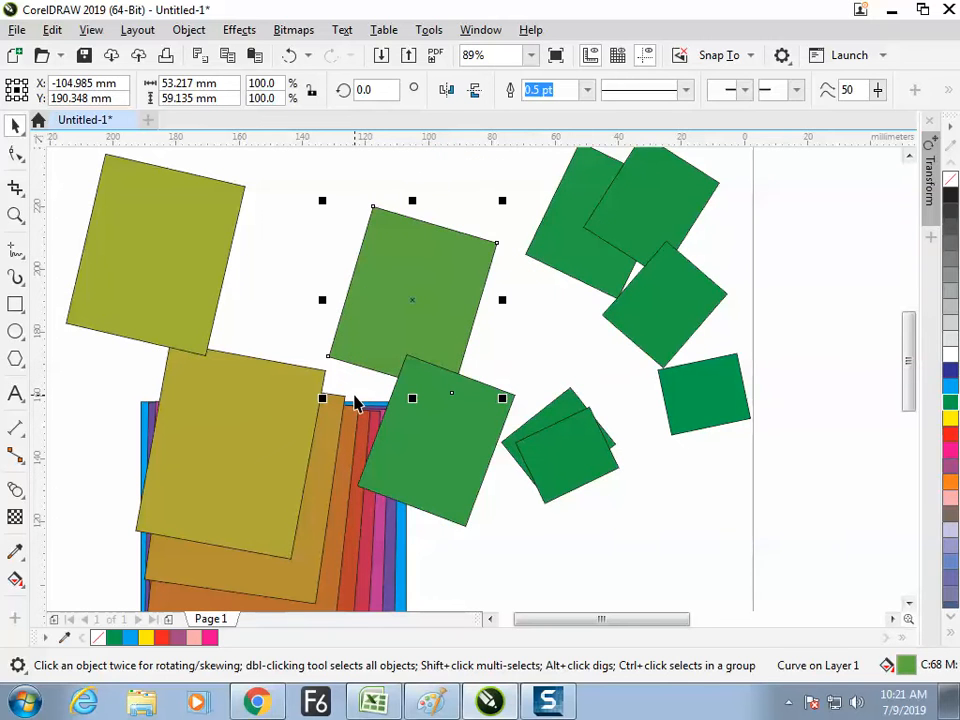
Open Paint with a blank canvas for taking notes.
key(alt+Tab)
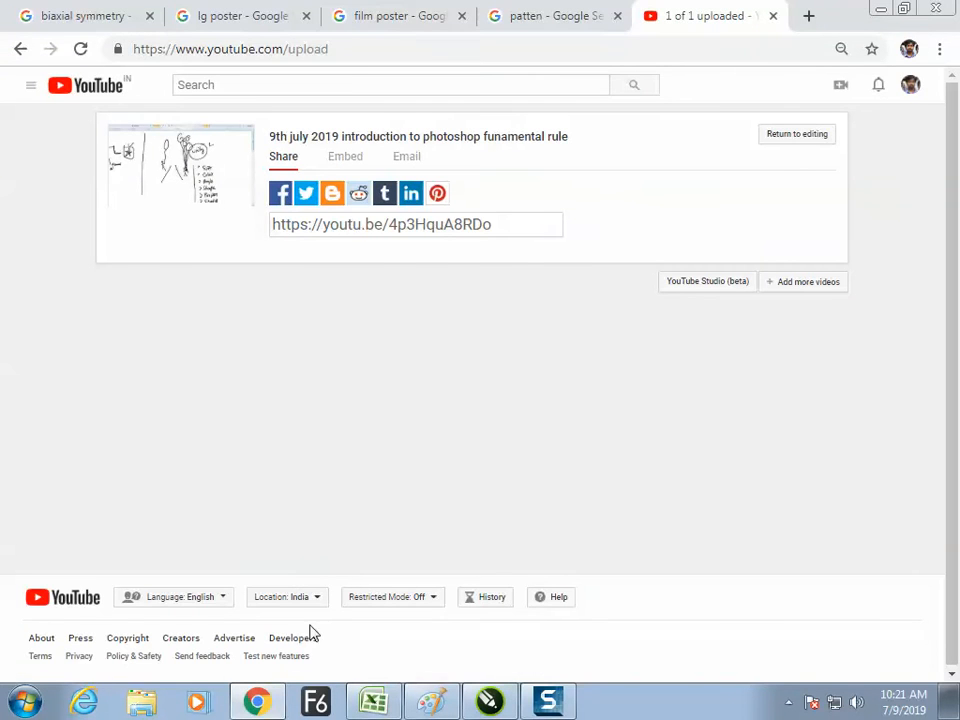
click(270, 700)
click(16, 710)
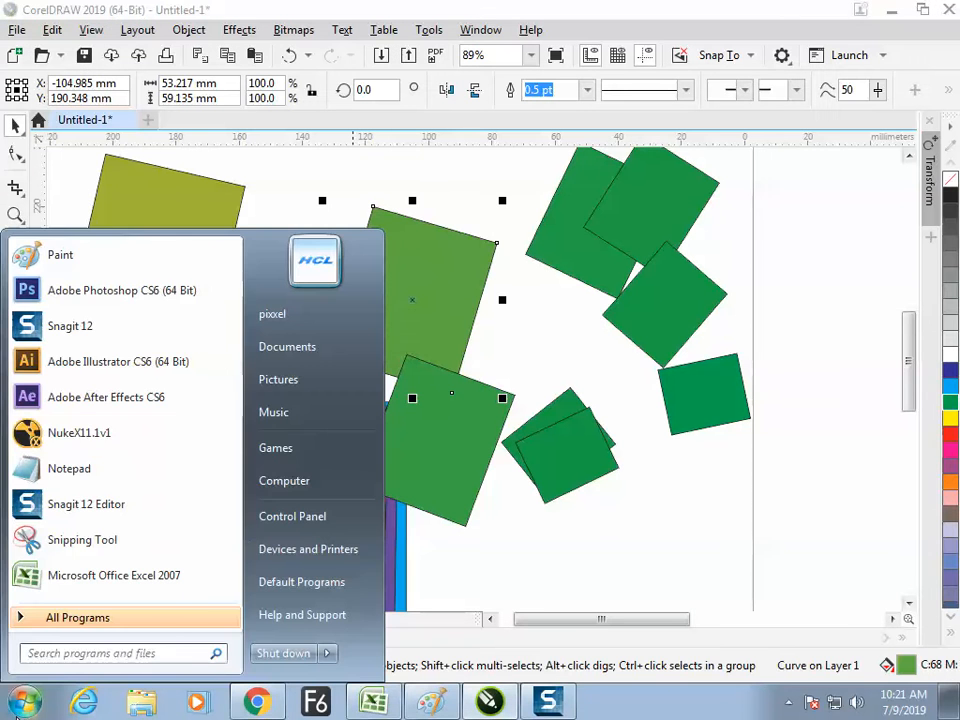
click(92, 254)
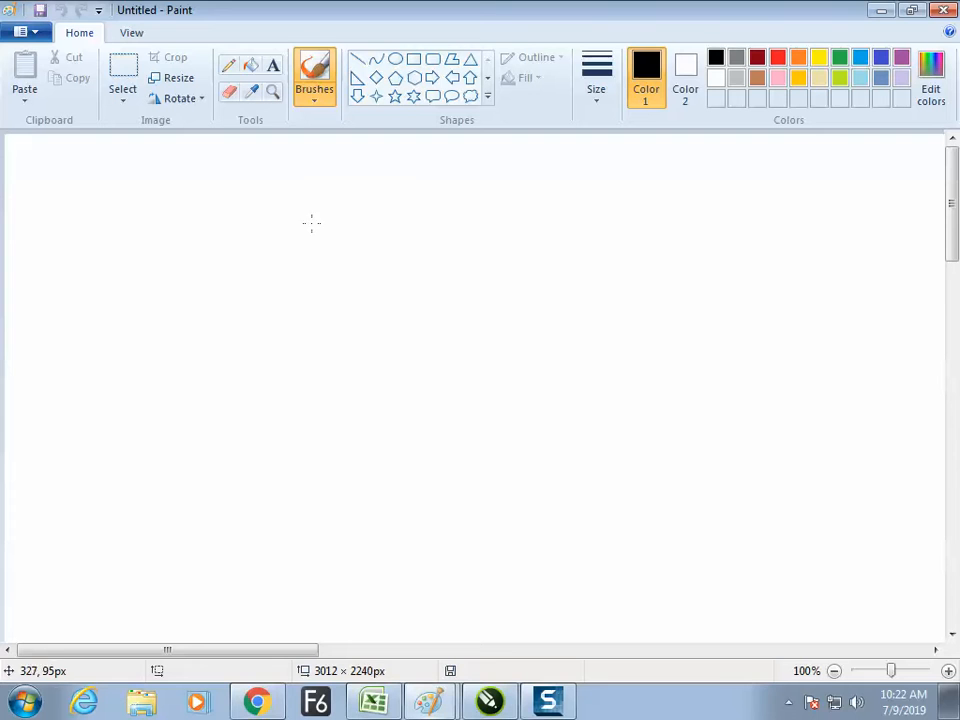
Handwrite "Blend" with a line to a boxed "Split" below it, and draw a second line out beside "Blend".
mouse_move(319, 209)
mouse_down()
mouse_move(315, 261)
mouse_move(340, 250)
mouse_move(348, 217)
mouse_move(355, 245)
mouse_move(422, 256)
mouse_up()
mouse_move(406, 277)
mouse_down()
mouse_move(384, 319)
mouse_move(402, 366)
mouse_move(413, 366)
mouse_up()
click(402, 341)
drag(406, 346, 428, 343)
mouse_move(315, 335)
mouse_down()
mouse_move(452, 405)
mouse_move(318, 335)
mouse_up()
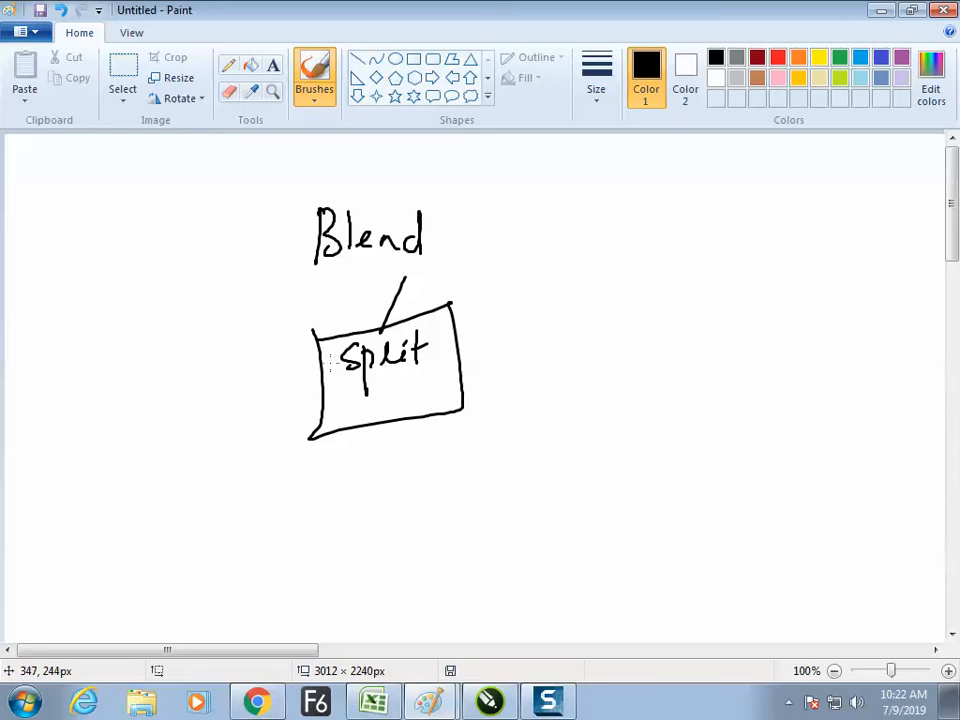
drag(452, 246, 526, 259)
Switch back to CorelDRAW and compare direct, clockwise and counterclockwise coloring on the large rectangle blend, ending on counterclockwise.
key(alt+Tab)
click(280, 516)
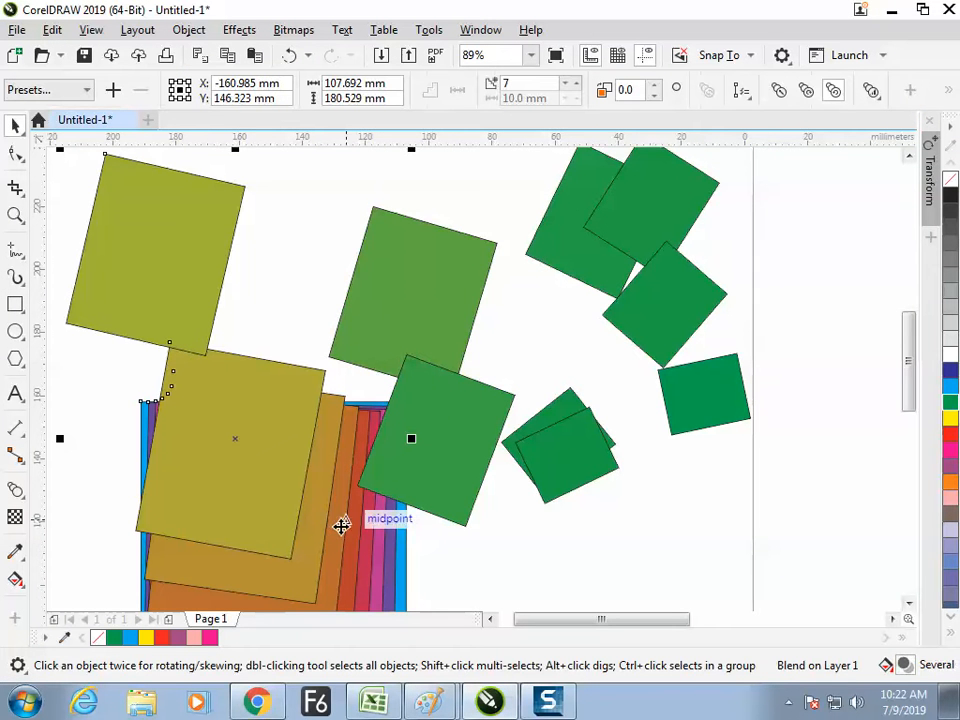
click(780, 92)
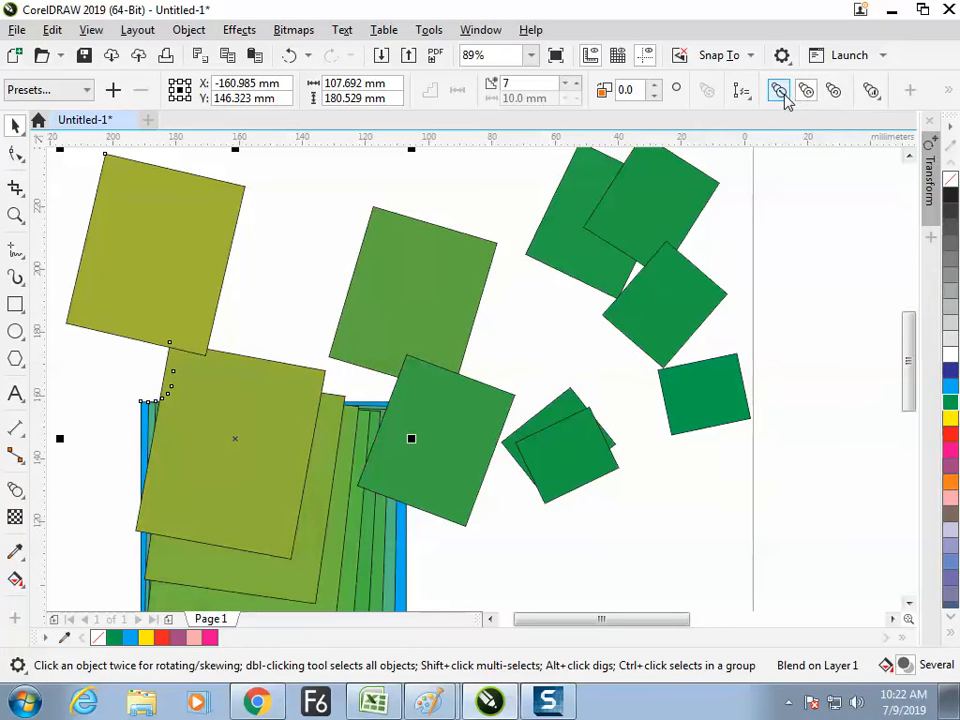
click(835, 96)
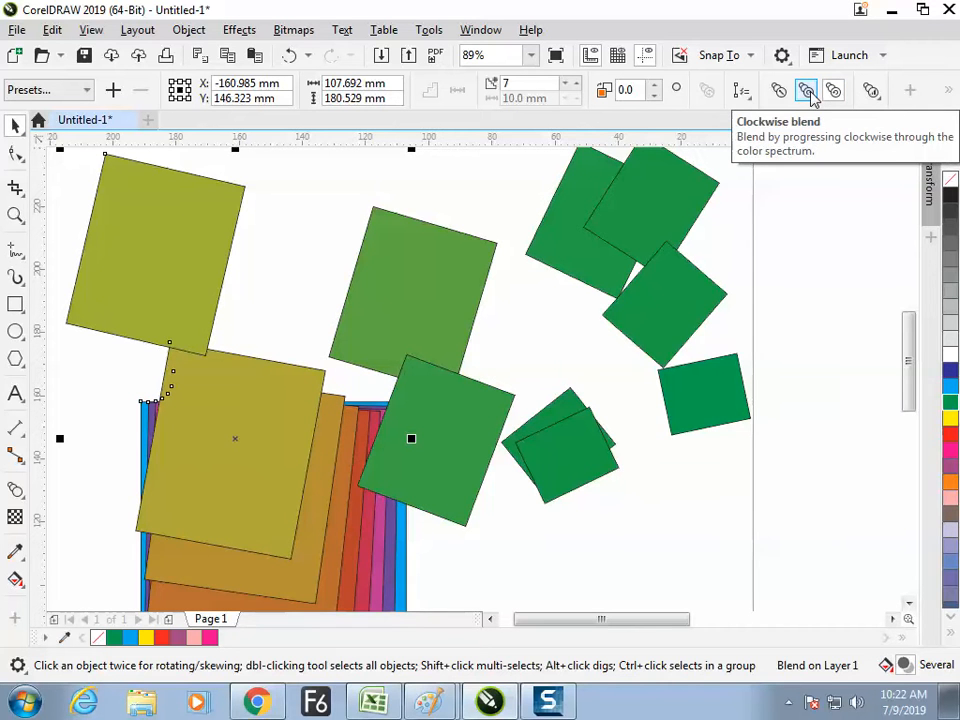
click(781, 92)
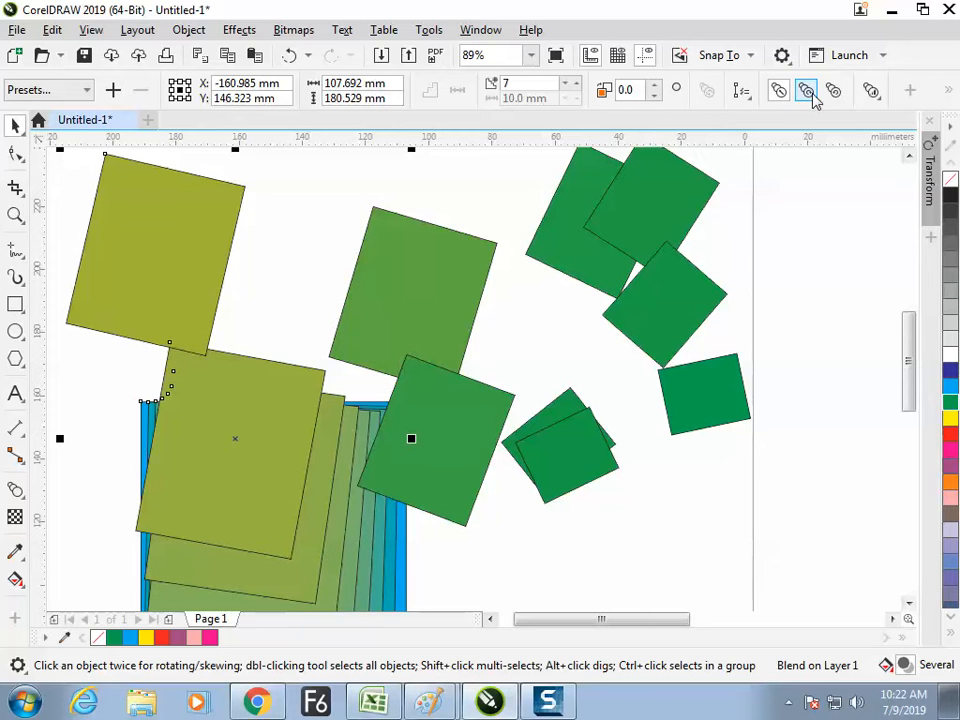
click(831, 92)
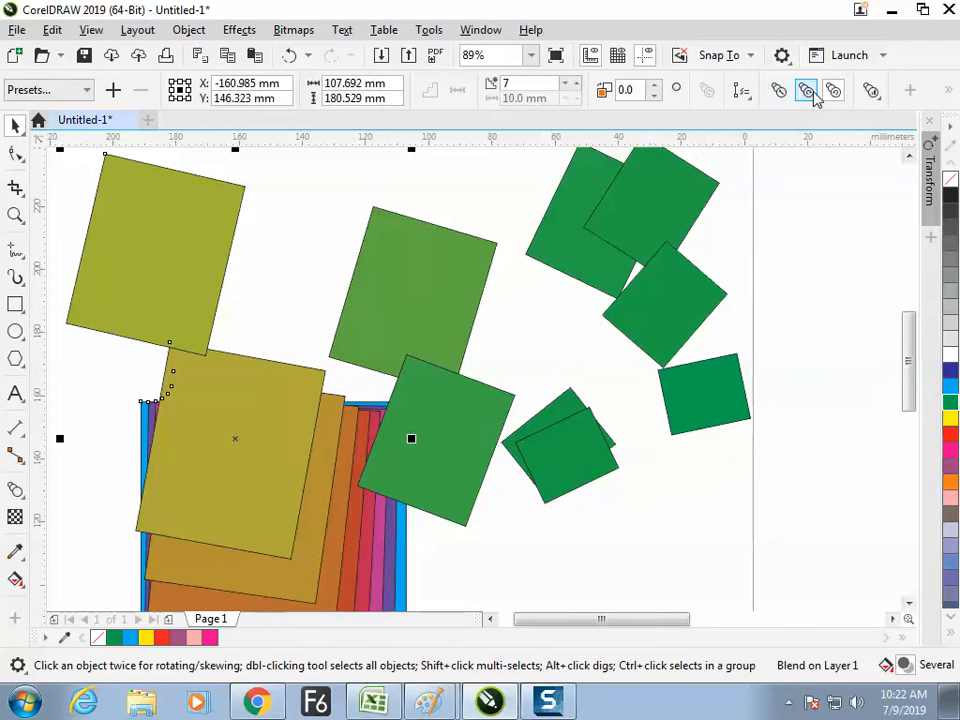
In Paint, write a boxed list "direct", "C.W", "C.C.W", label the last "multi color", and draw a box around "Blend".
key(alt+Tab)
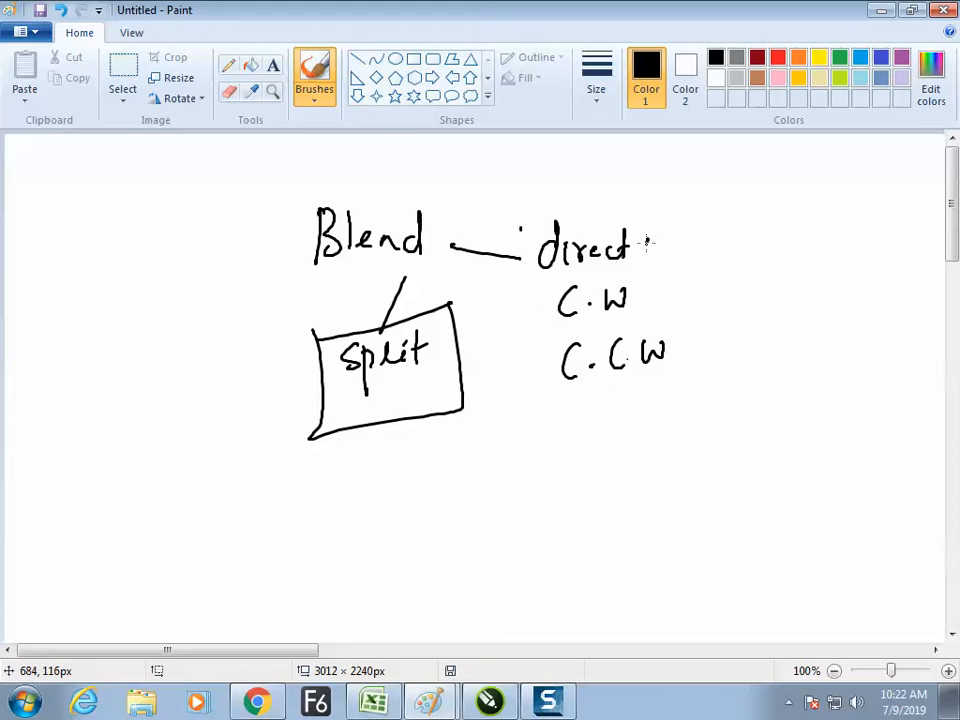
mouse_move(540, 208)
mouse_down()
mouse_move(536, 322)
mouse_move(565, 413)
mouse_move(605, 205)
mouse_move(700, 395)
mouse_up()
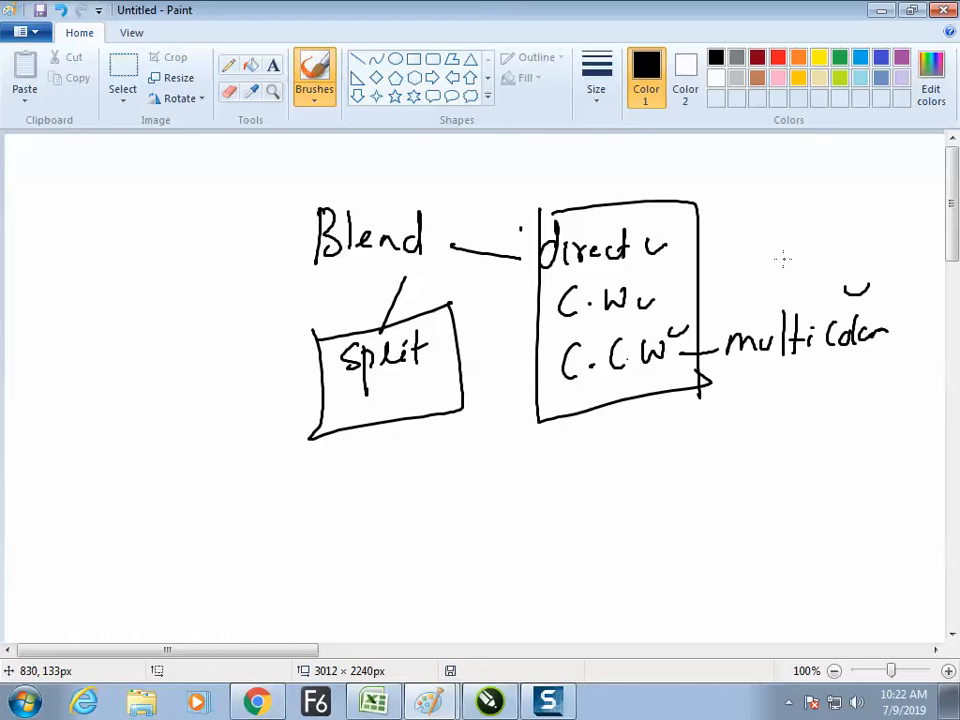
mouse_move(318, 283)
mouse_down()
mouse_move(450, 257)
mouse_move(433, 165)
mouse_move(287, 235)
mouse_move(287, 285)
mouse_up()
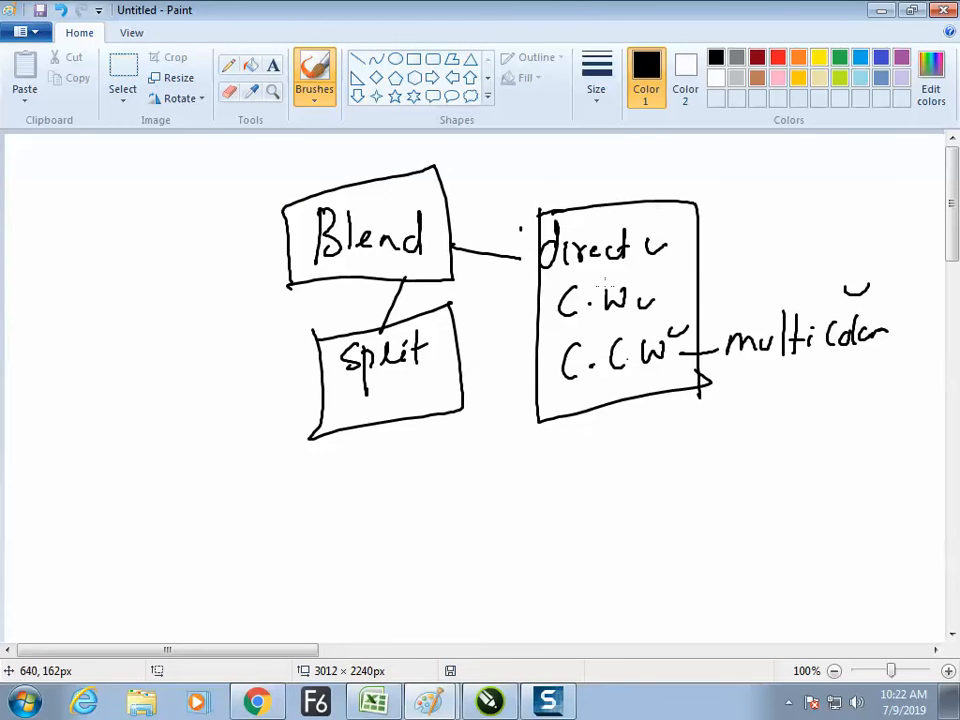
Switch to CorelDRAW and delete all objects in the drawing.
key(alt+Tab)
key(ctrl+a)
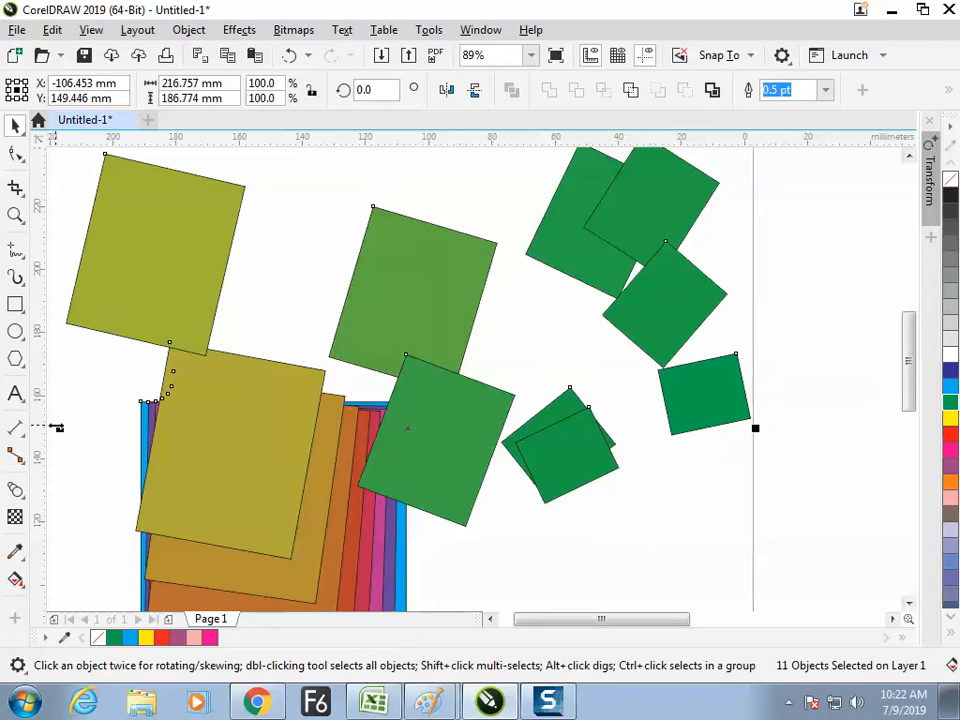
key(Delete)
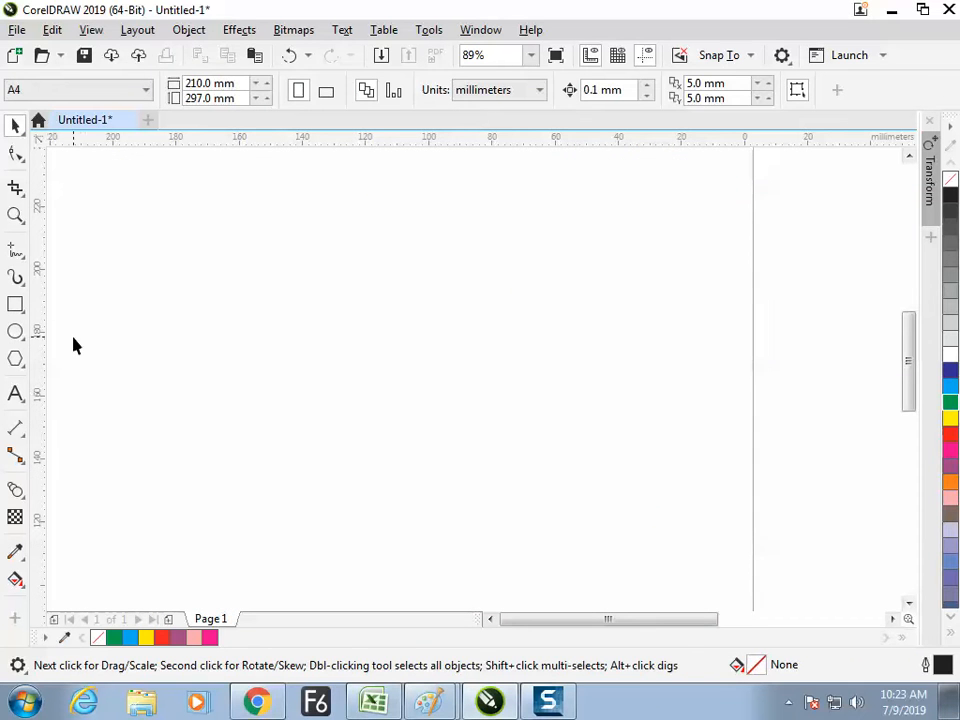
Draw an ellipse about 23 × 25 mm filled cyan blue and, beside it, one about 12 × 11 mm filled yellow.
click(15, 331)
drag(269, 304, 311, 348)
drag(462, 313, 489, 337)
click(15, 127)
click(302, 330)
click(950, 386)
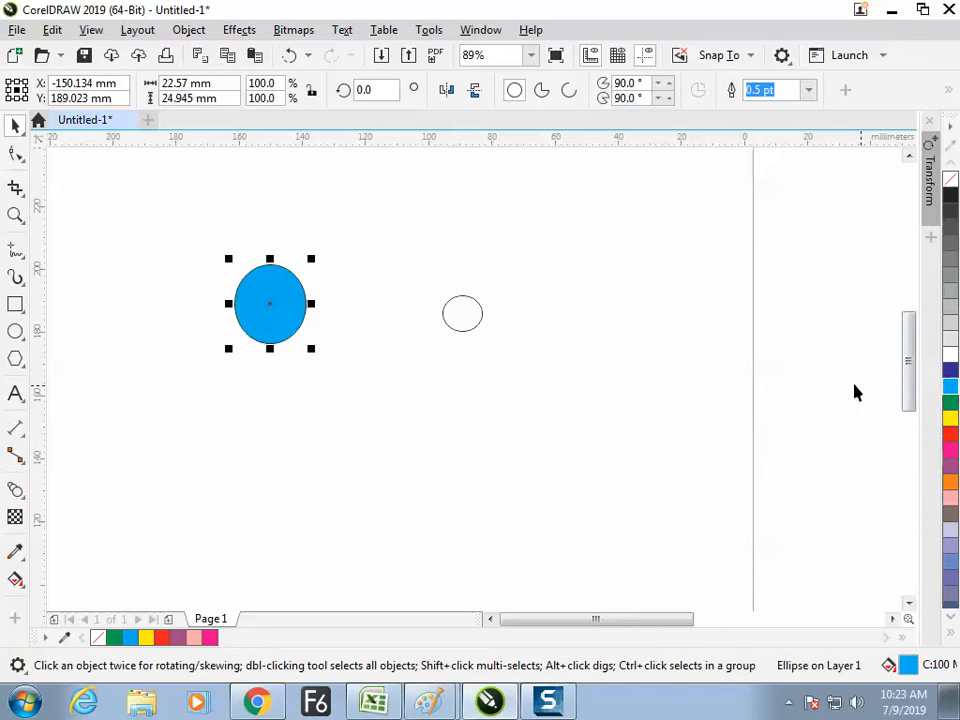
click(475, 327)
click(950, 418)
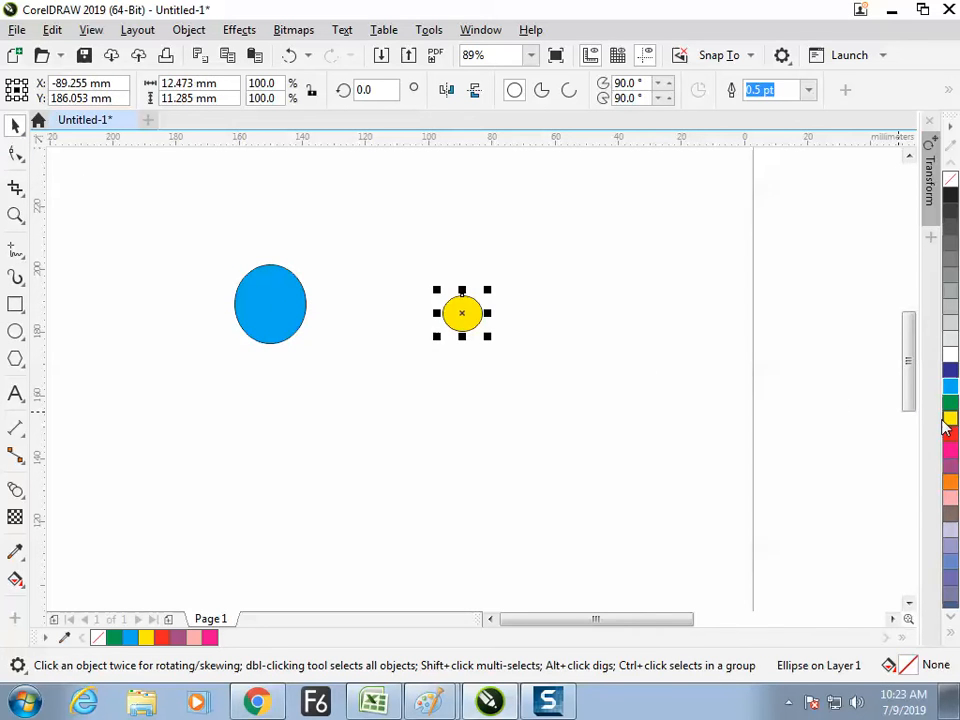
Shift the blue ellipse slightly left, blend it into the yellow ellipse with 20 steps, and select the blend.
drag(300, 298, 278, 298)
click(364, 344)
click(262, 320)
click(15, 489)
drag(250, 316, 450, 312)
key(space)
click(101, 190)
click(326, 283)
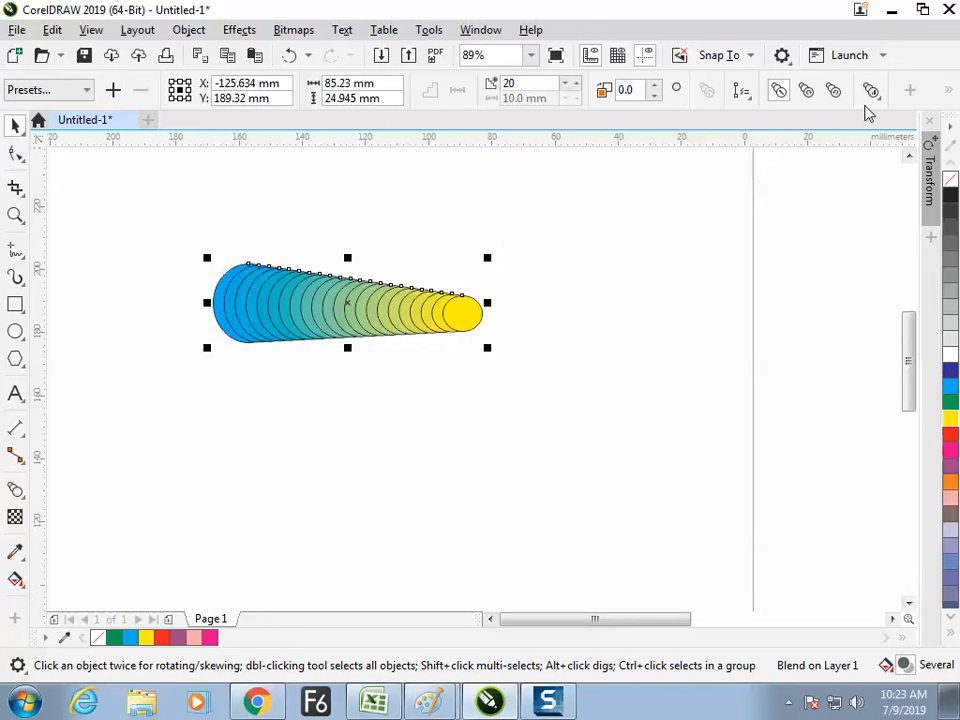
Compare counterclockwise, clockwise and direct coloring on the ellipse blend, ending on counterclockwise.
click(834, 91)
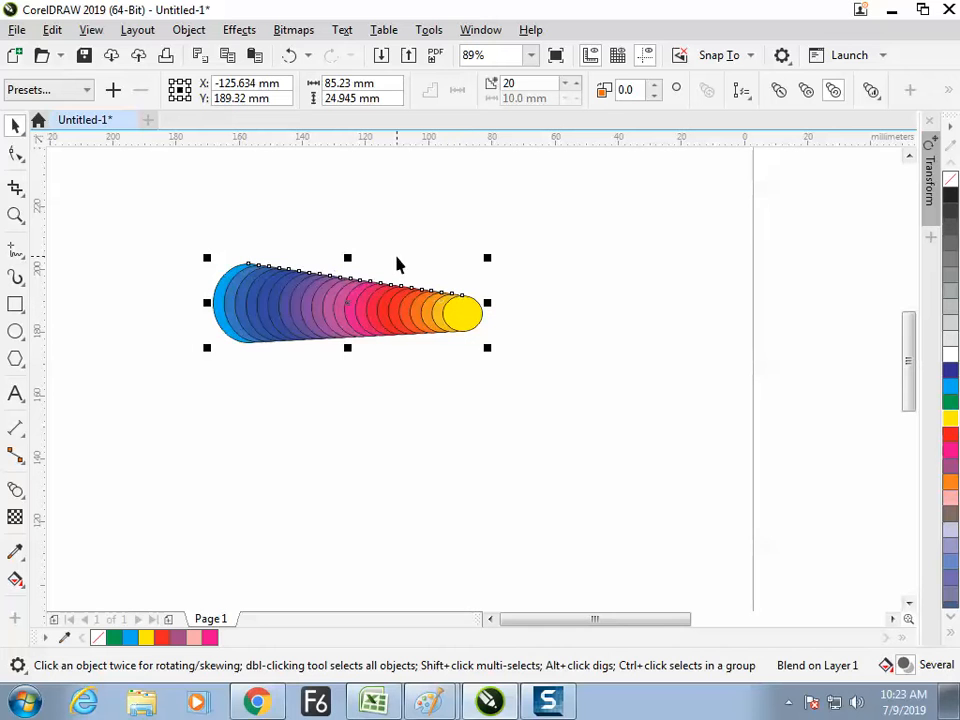
click(806, 91)
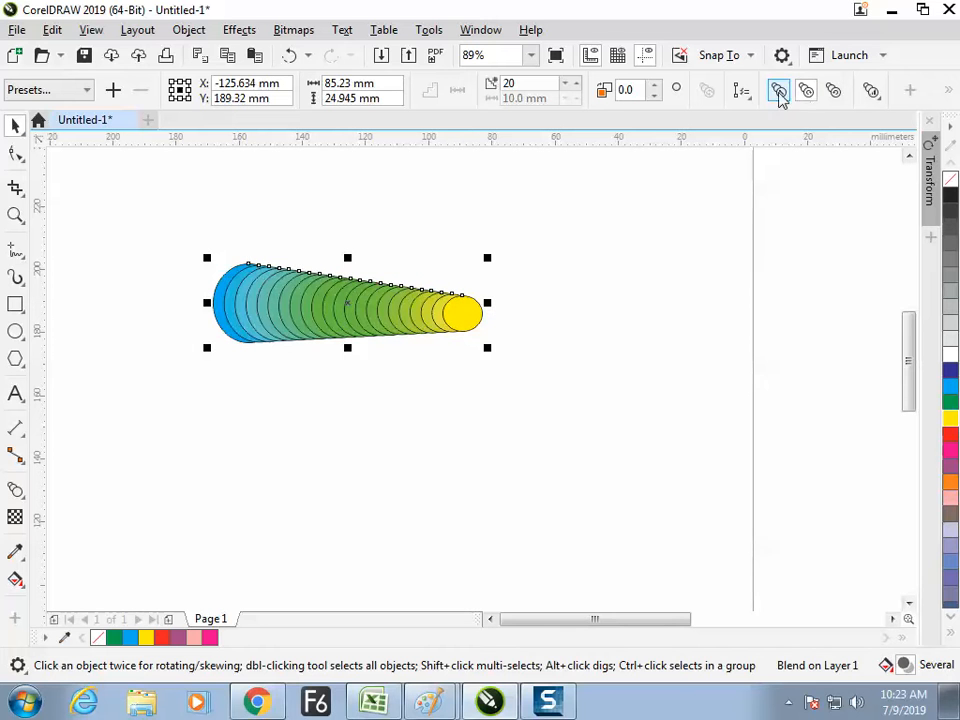
click(781, 93)
click(808, 96)
click(779, 96)
click(832, 94)
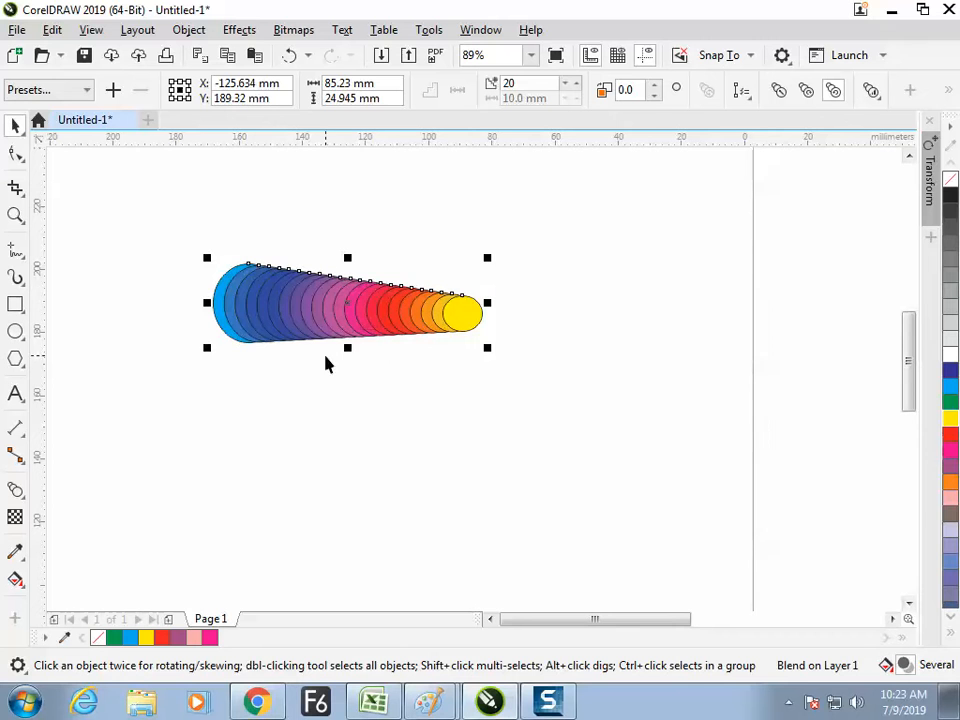
Move the ellipse blend to the left and split it at the purple-pink circle in its middle.
drag(367, 305, 320, 301)
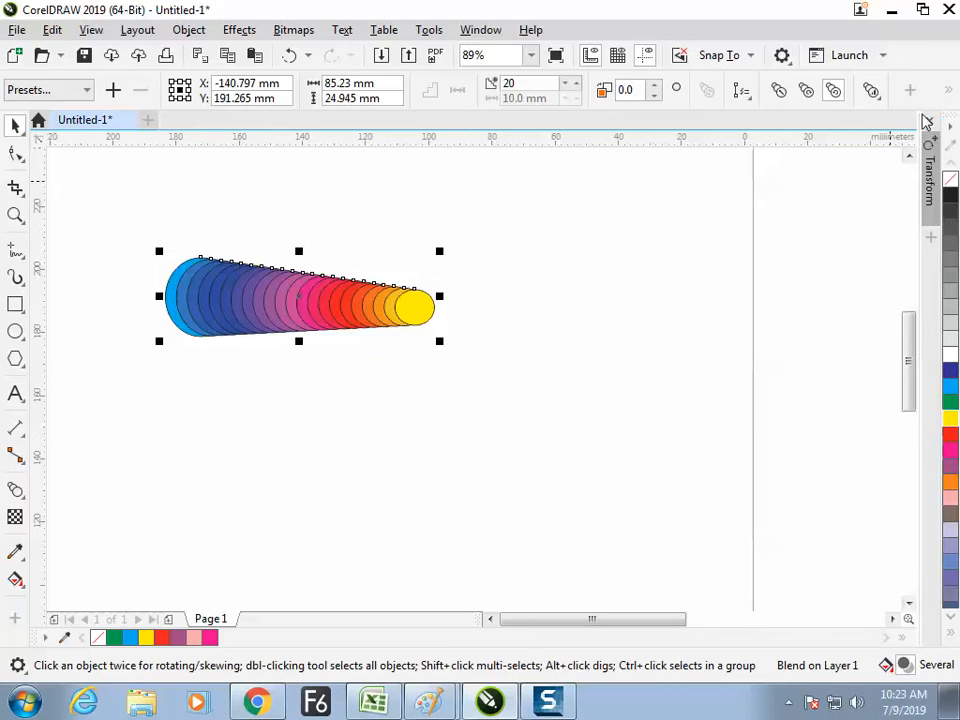
click(950, 95)
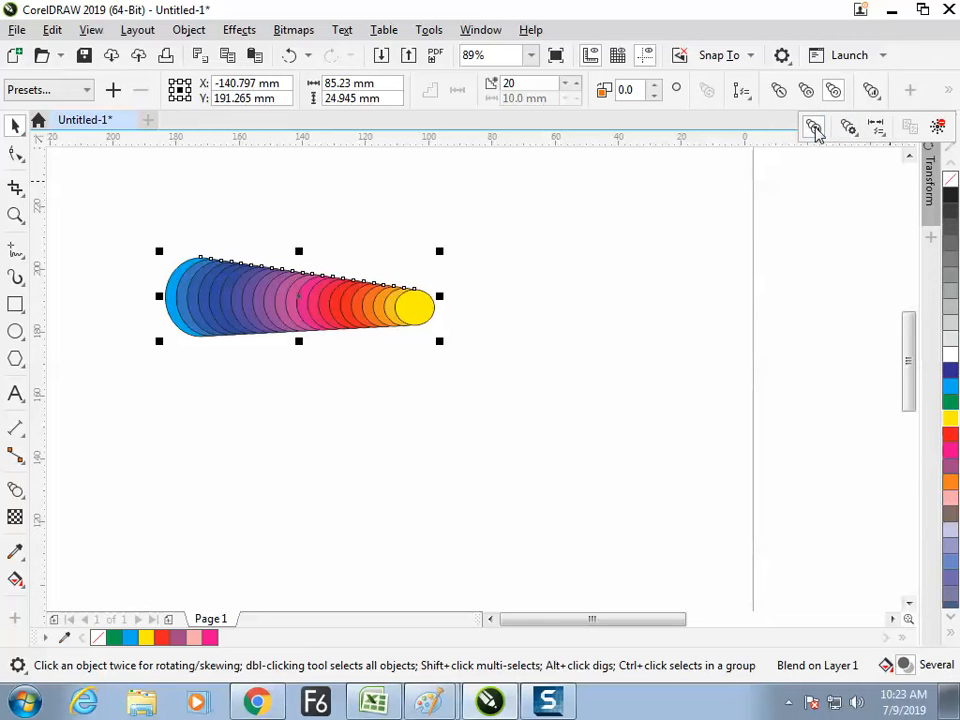
click(846, 130)
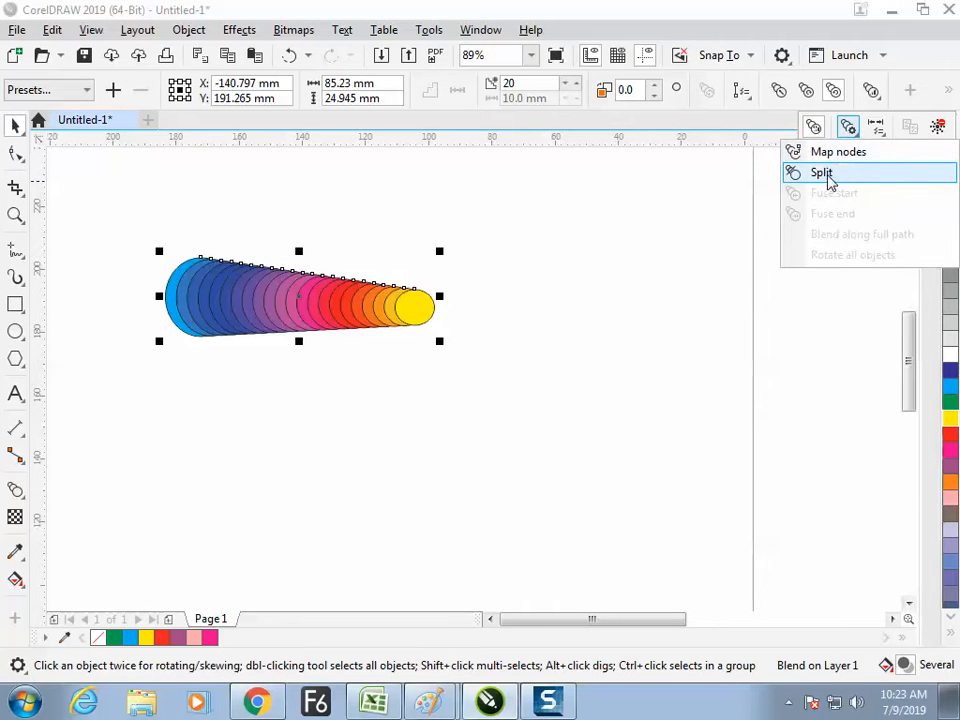
click(824, 175)
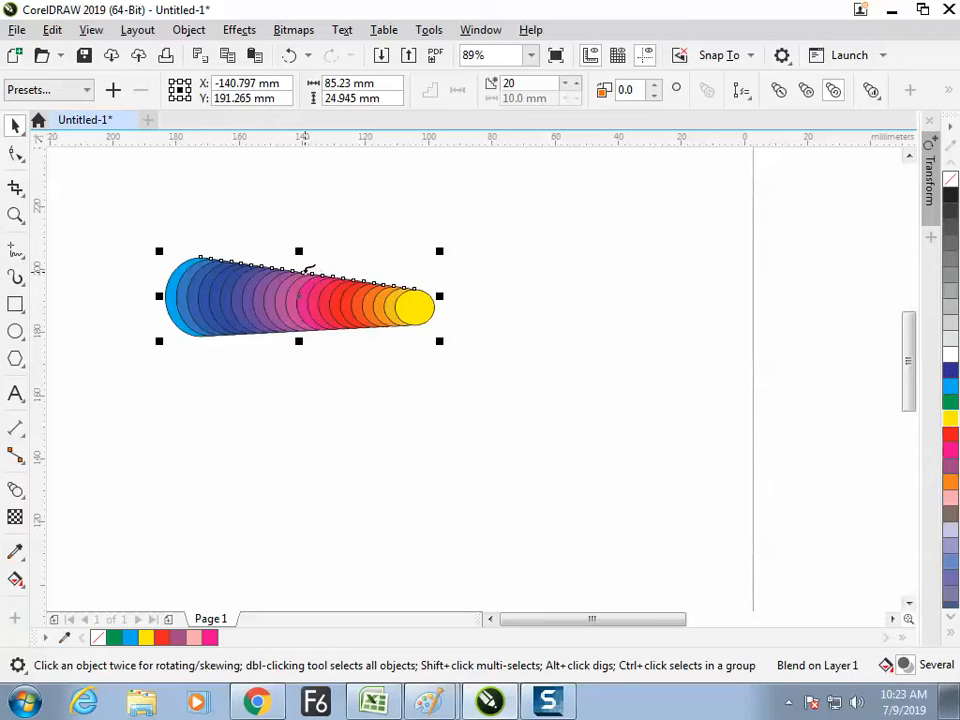
click(311, 284)
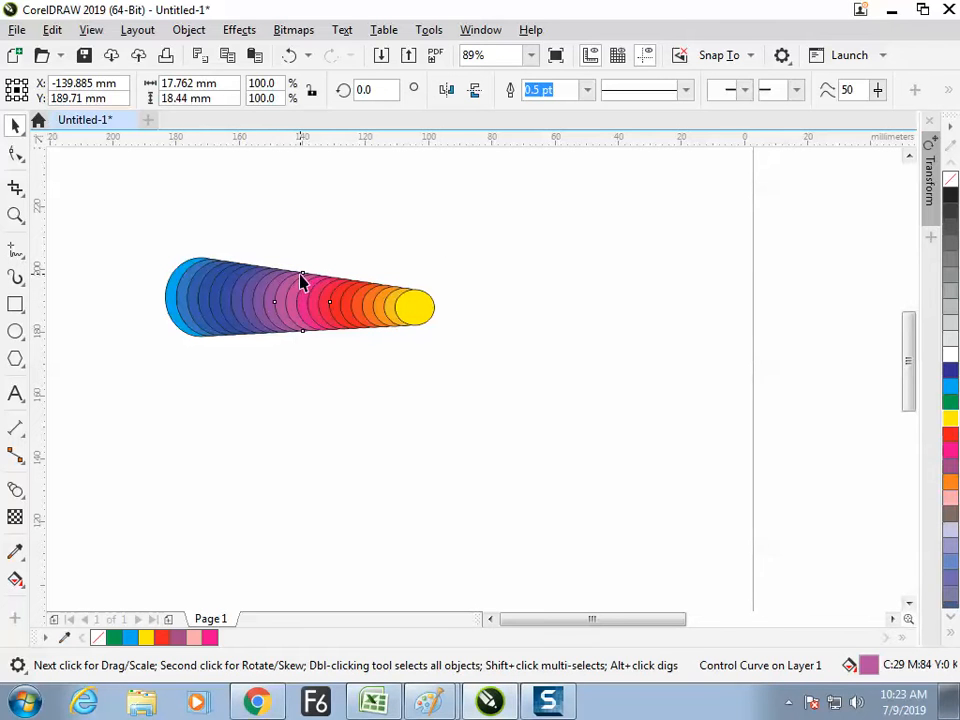
Raise the middle split circle above the blend and move the yellow end circle down to form a peak.
drag(302, 280, 320, 206)
click(333, 343)
drag(447, 244, 440, 328)
click(283, 497)
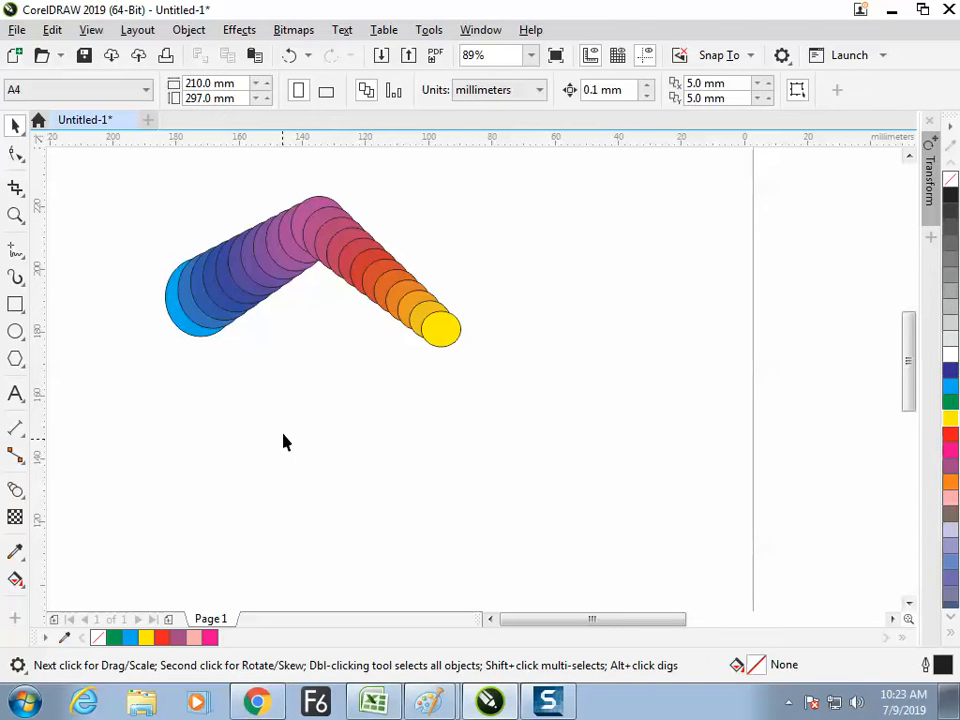
Enlarge the purple circle at the peak and move the yellow end circle farther down and right.
click(327, 206)
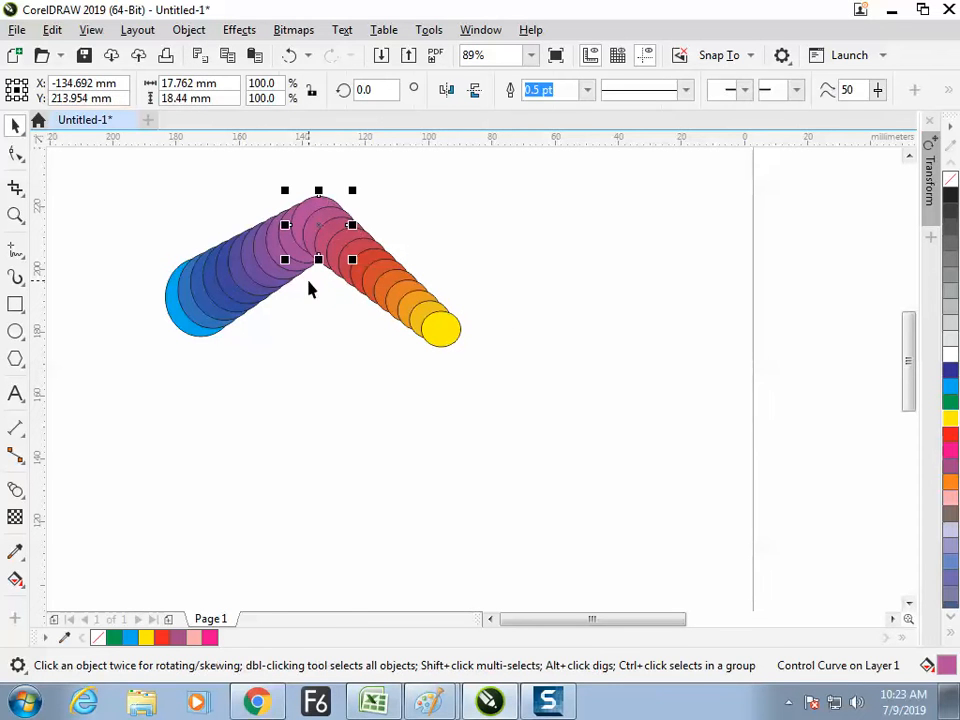
drag(351, 189, 378, 166)
click(389, 382)
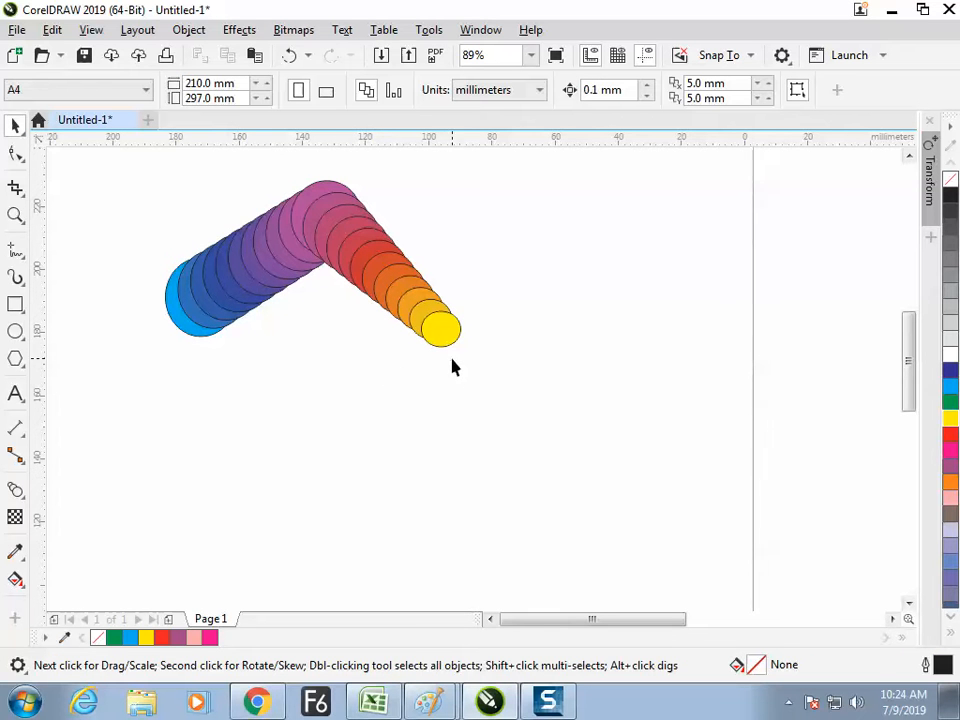
drag(447, 341, 472, 355)
click(414, 418)
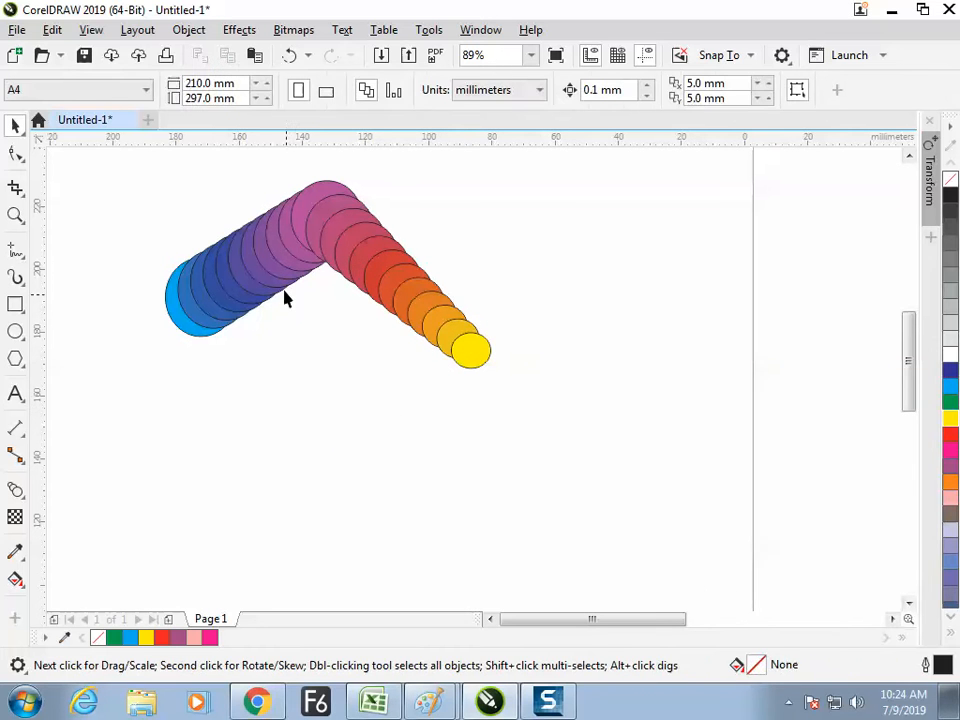
Set the blue-to-purple blend segment to 19 steps.
click(261, 281)
click(257, 251)
click(285, 411)
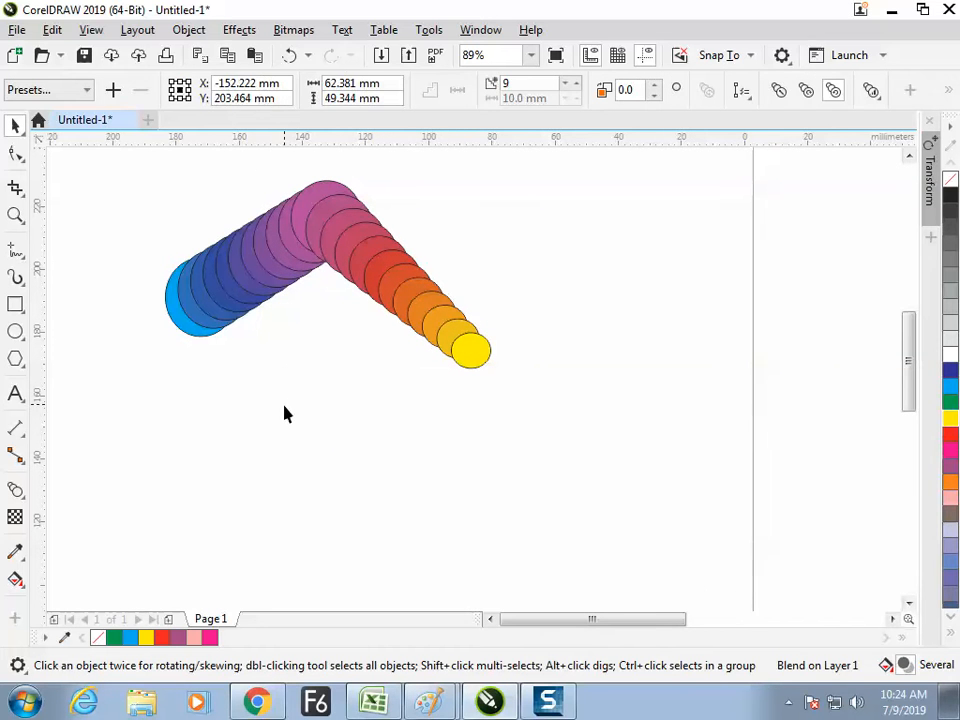
click(274, 240)
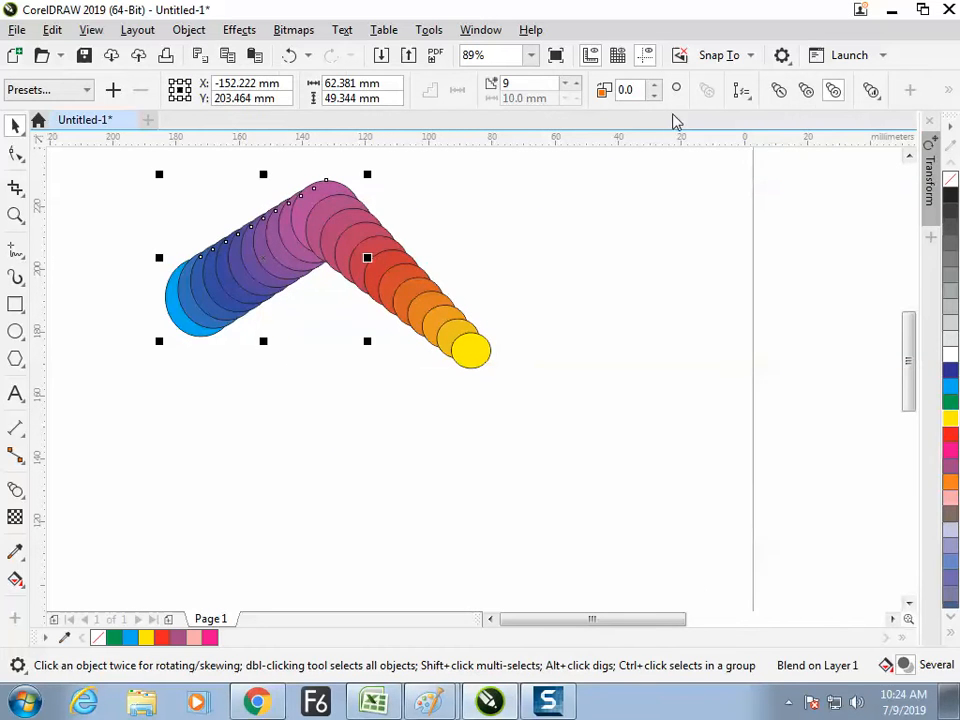
drag(574, 85, 574, 86)
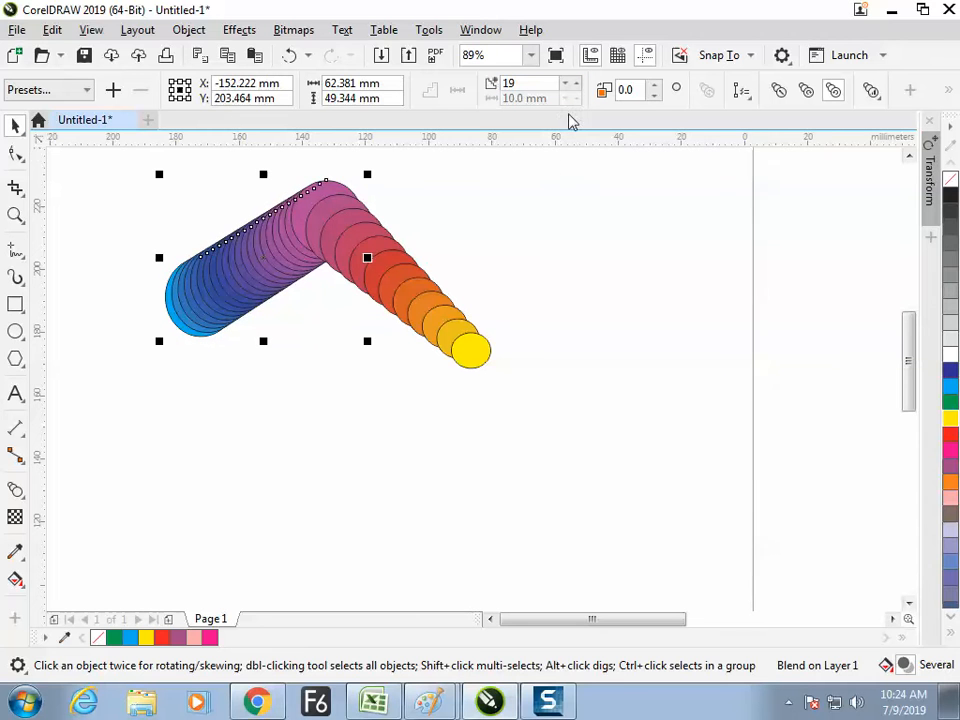
Compare direct and clockwise coloring on the blue-to-purple segment, ending on direct.
click(780, 93)
click(805, 91)
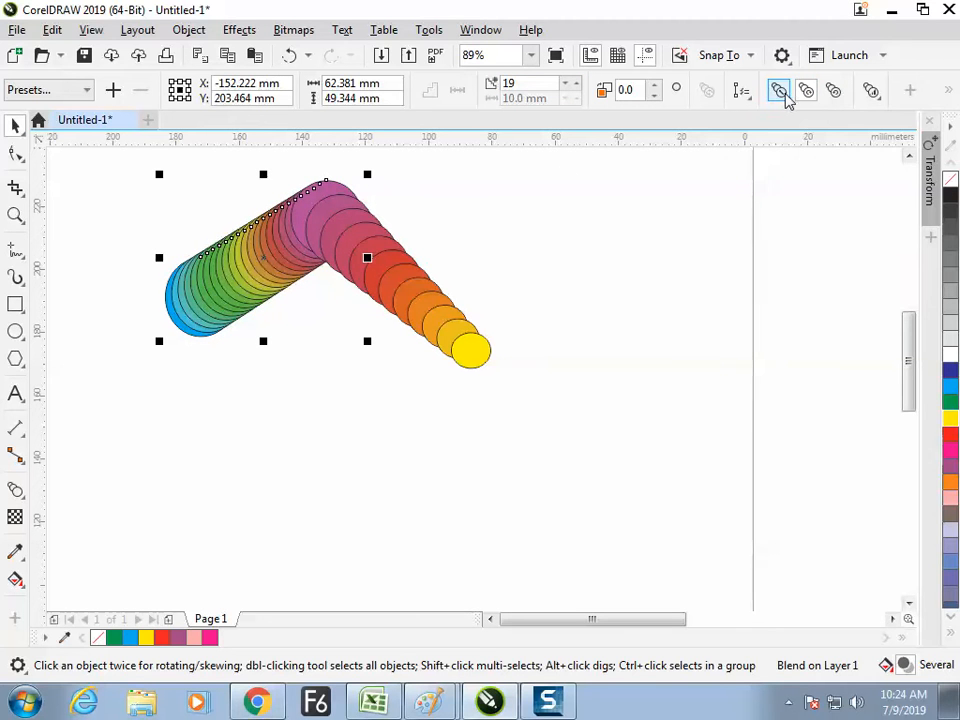
click(782, 100)
click(499, 246)
Split the purple-to-yellow blend segment at the red-orange circle near its middle.
click(412, 262)
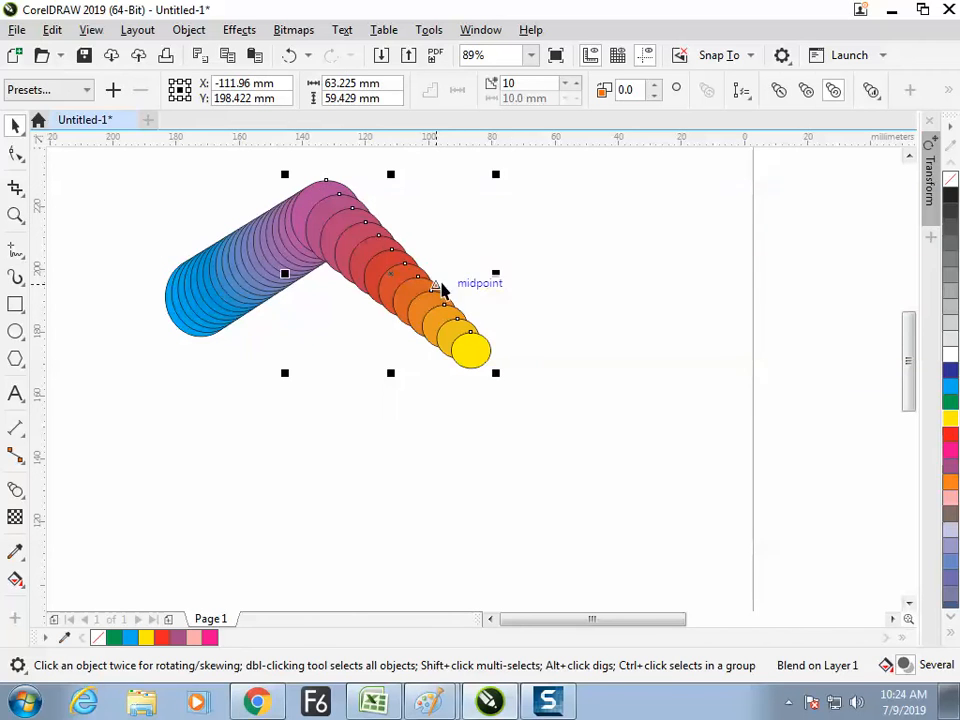
click(950, 92)
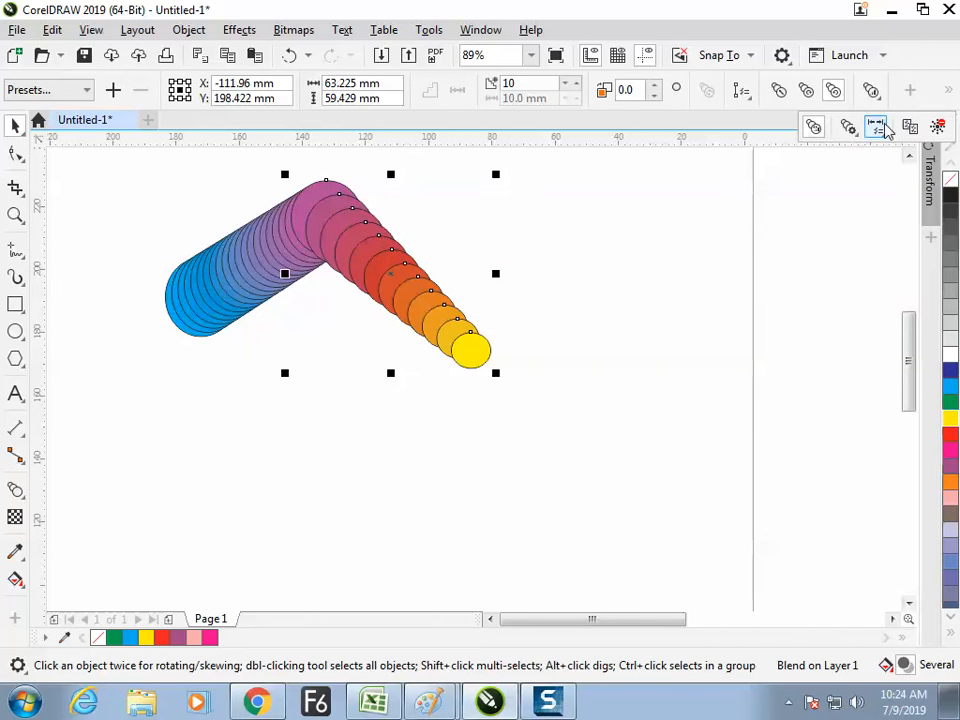
click(850, 128)
click(836, 178)
click(410, 262)
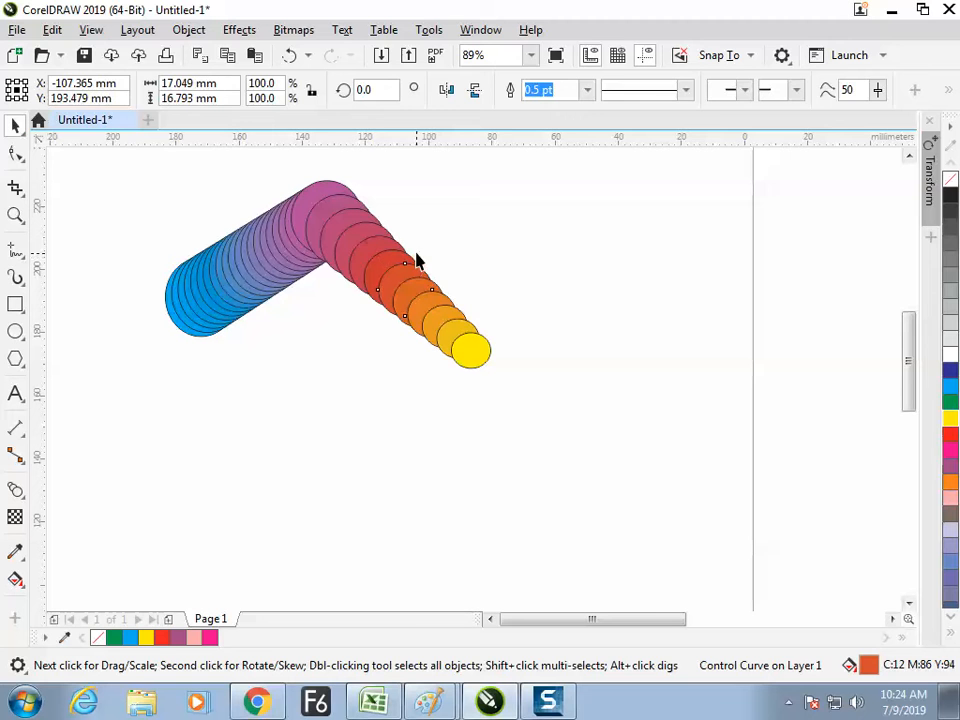
Move the red-orange split circle up and right, and move the yellow end circle to the left beneath it.
click(88, 206)
drag(404, 272, 451, 207)
drag(480, 358, 433, 359)
key(ctrl+z)
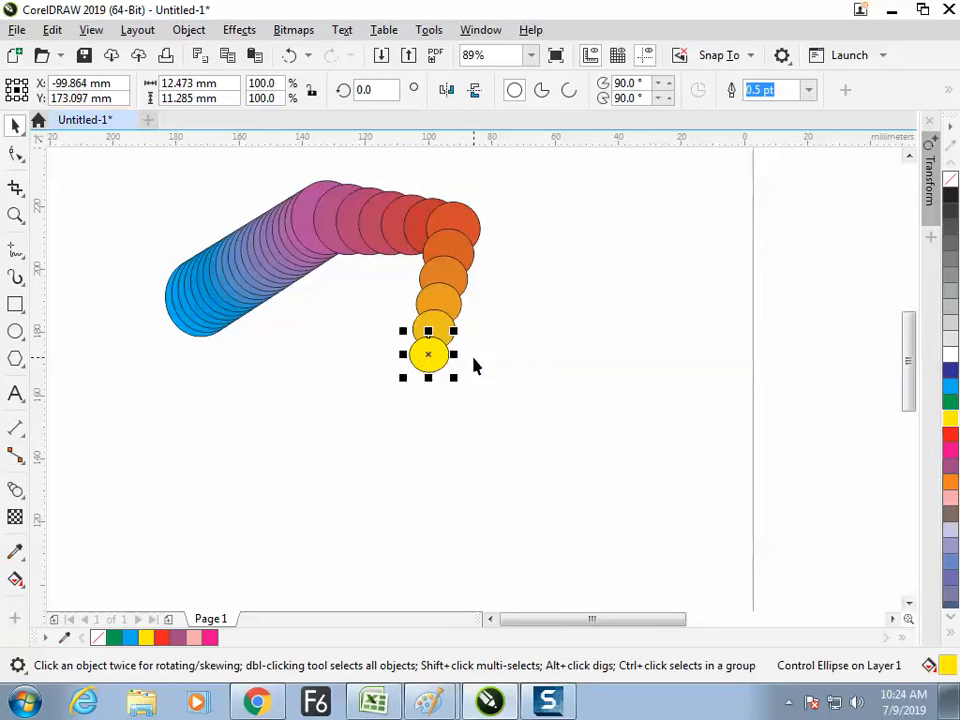
click(90, 317)
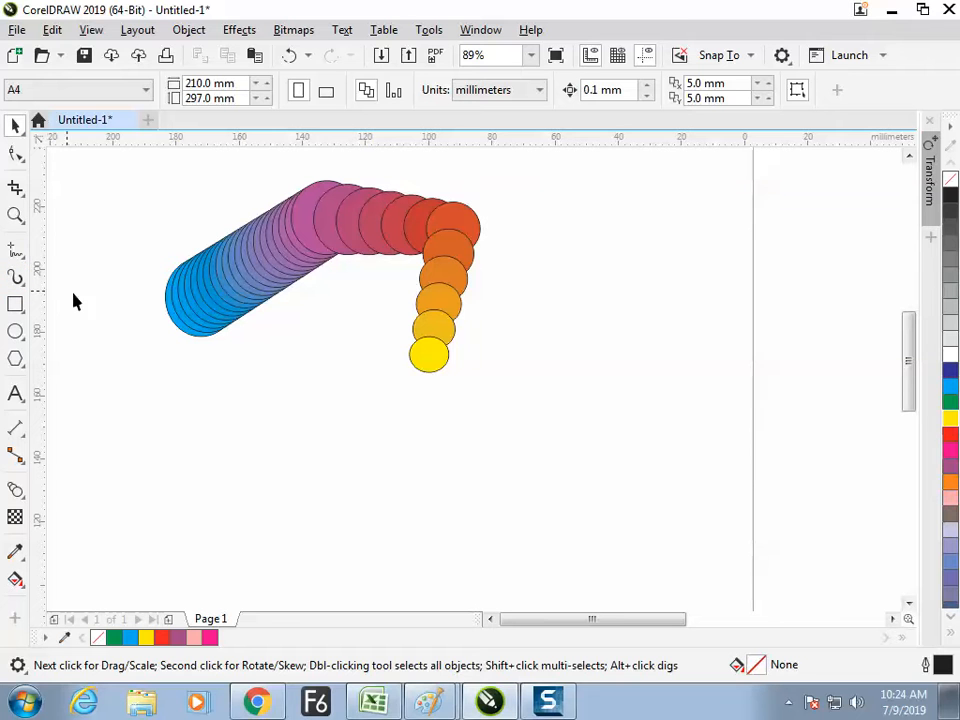
Switch to the Paint window with the "Balance" notes and close it, choosing to save the drawing.
mouse_move(428, 700)
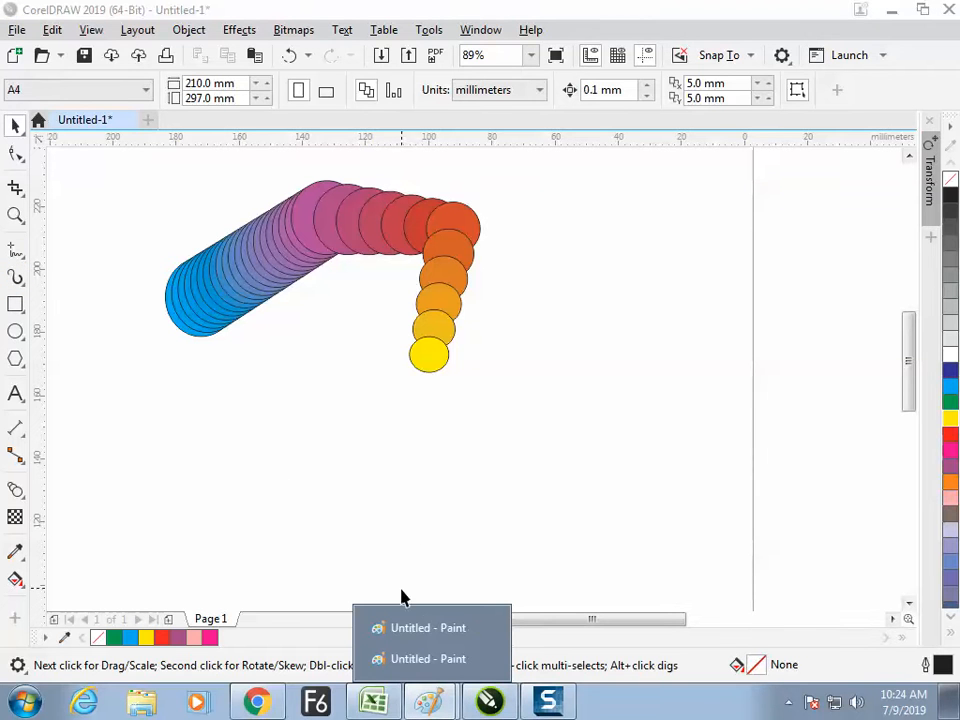
click(439, 630)
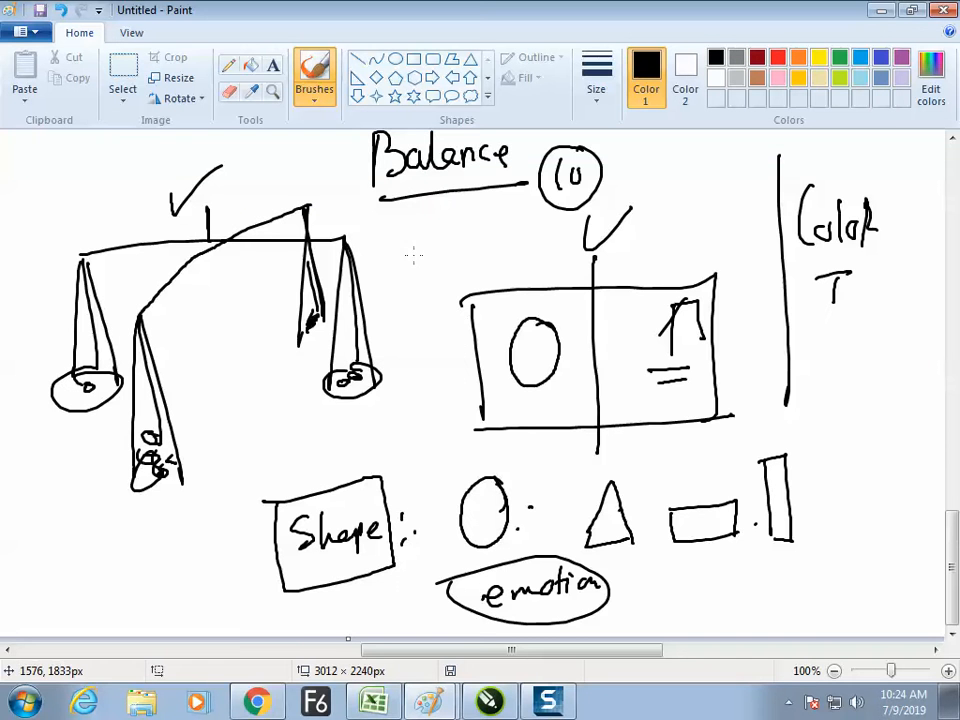
drag(388, 660, 406, 660)
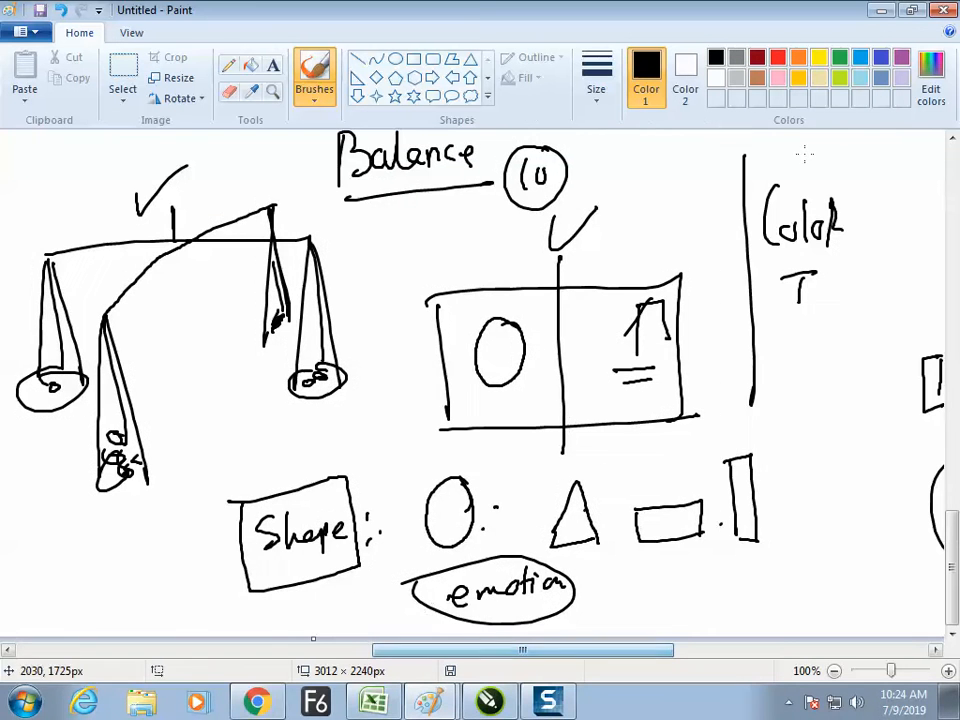
click(943, 12)
click(428, 357)
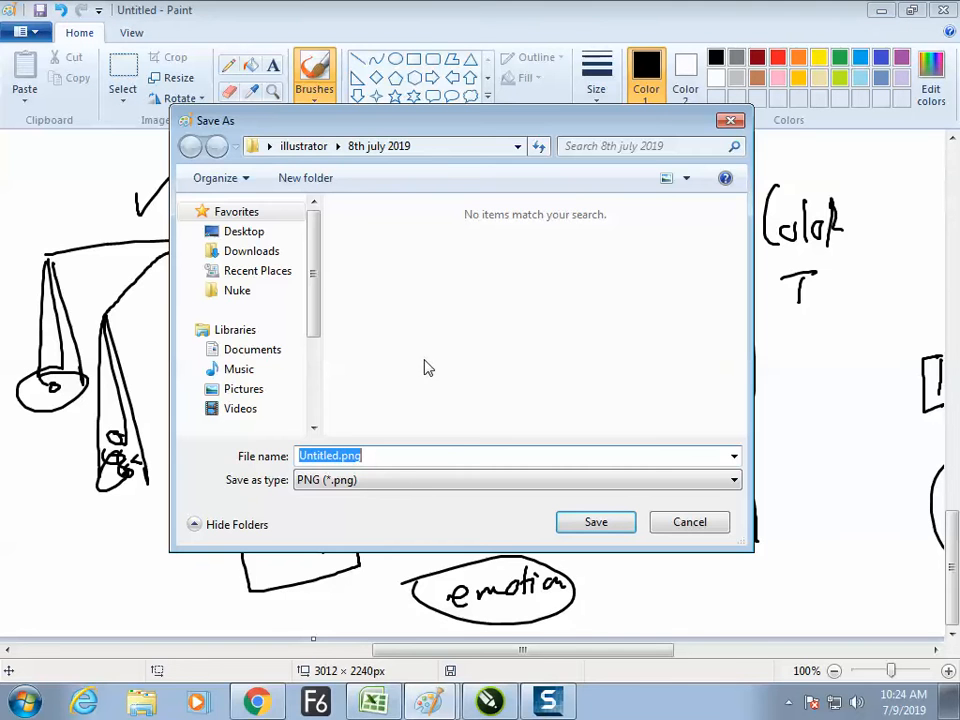
Save the notes as a PNG named rules in the 9th folder inside the Desktop's photoshop folder.
click(243, 231)
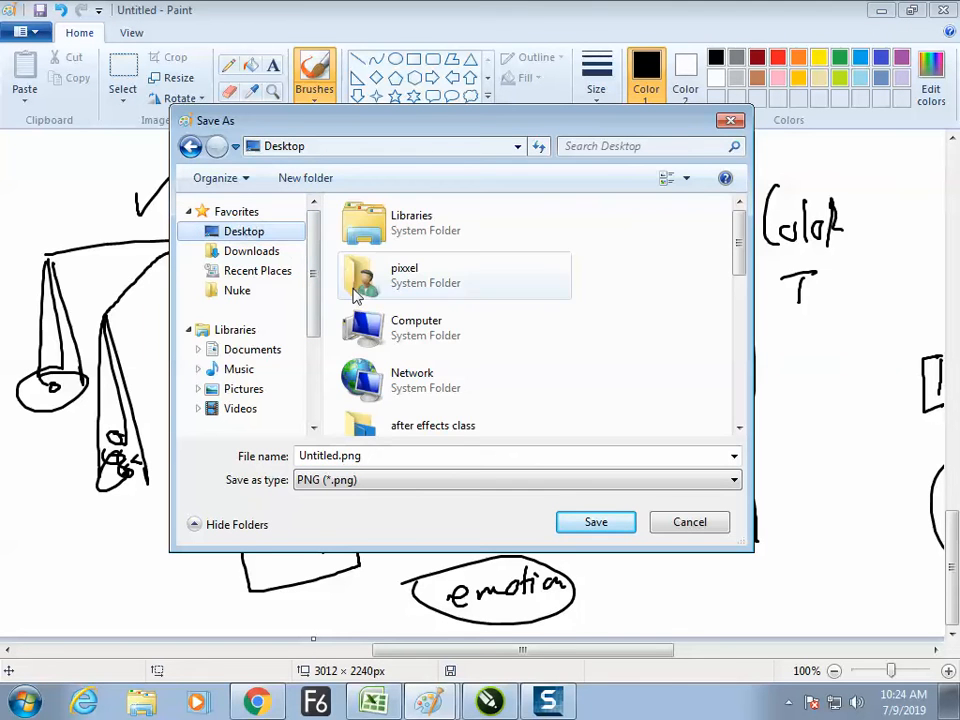
drag(741, 245, 733, 343)
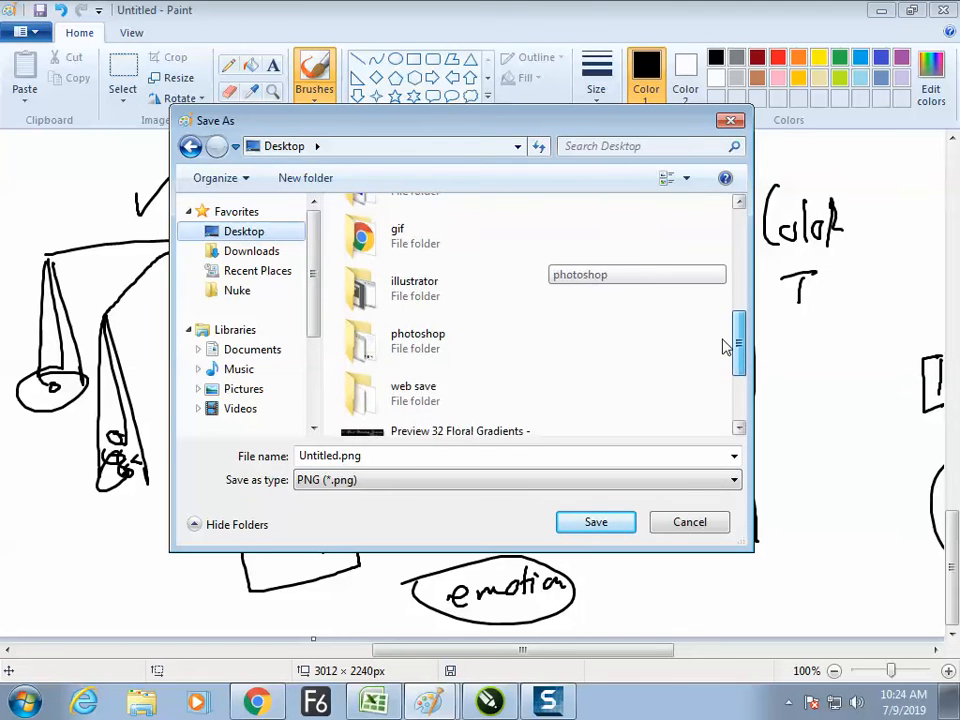
double_click(465, 337)
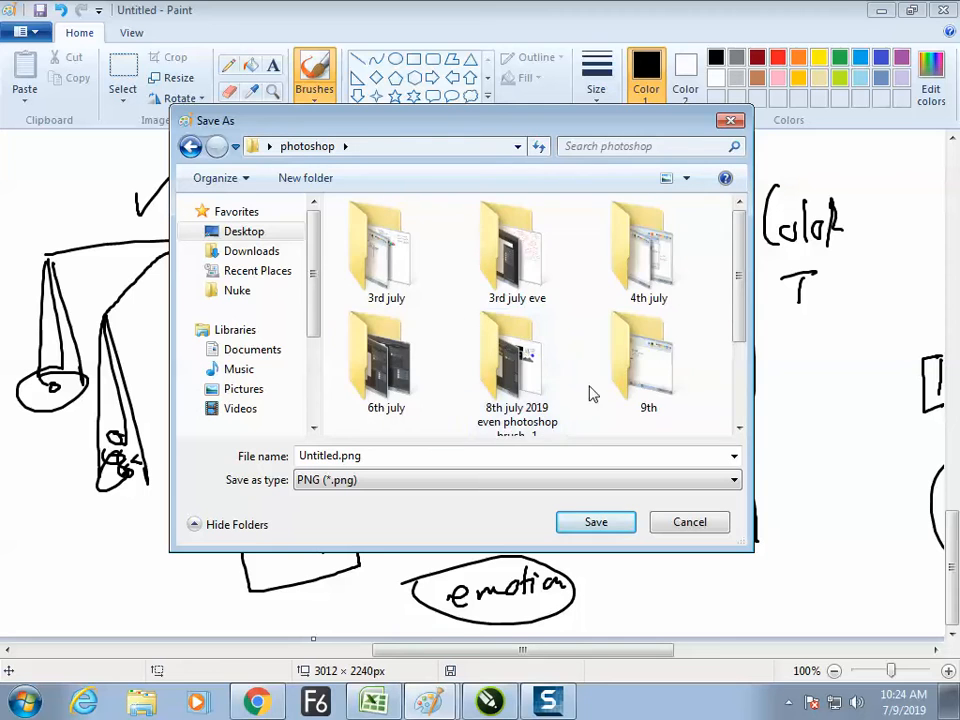
double_click(620, 375)
click(417, 459)
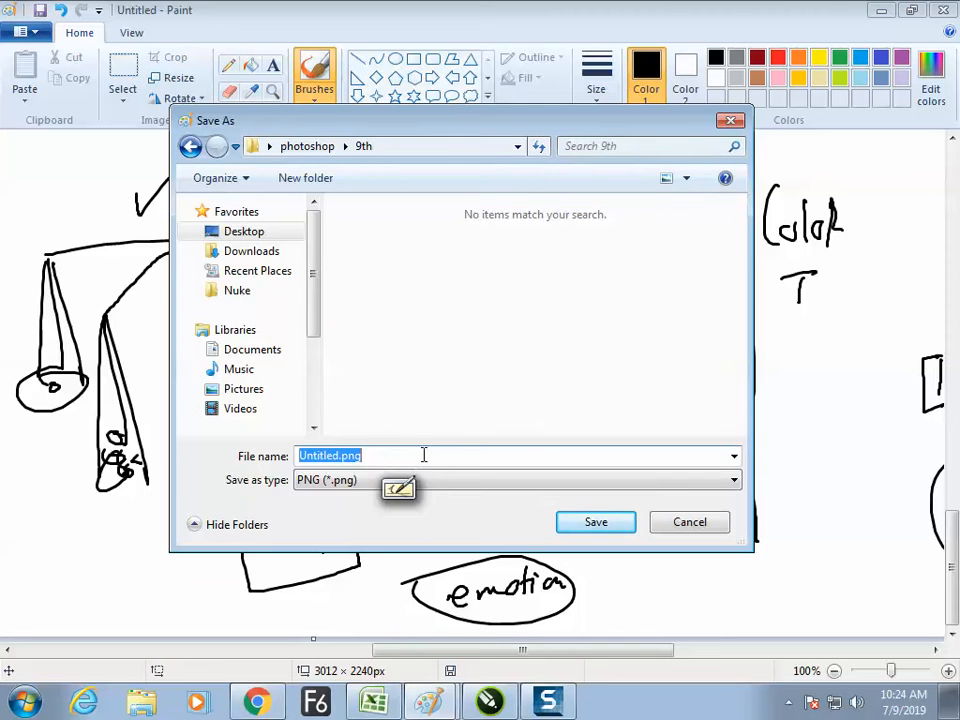
text(rules)
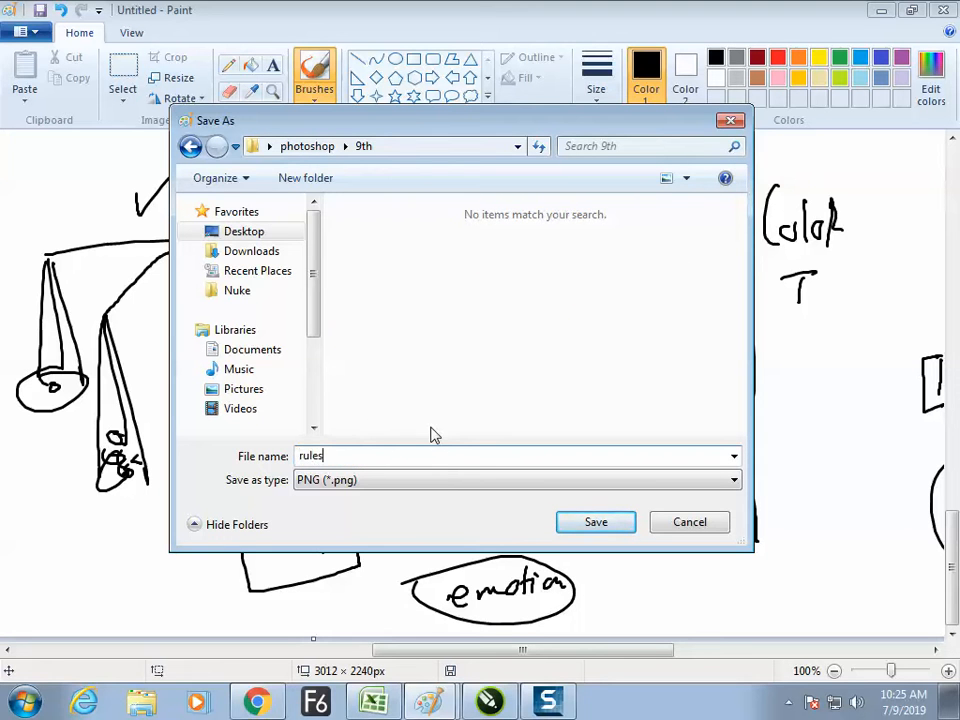
key(Return)
Switch to the Paint window with the "Blend" notes and handwrite the open, close, costume and vice versa pairings beside the Split box.
key(alt+Tab)
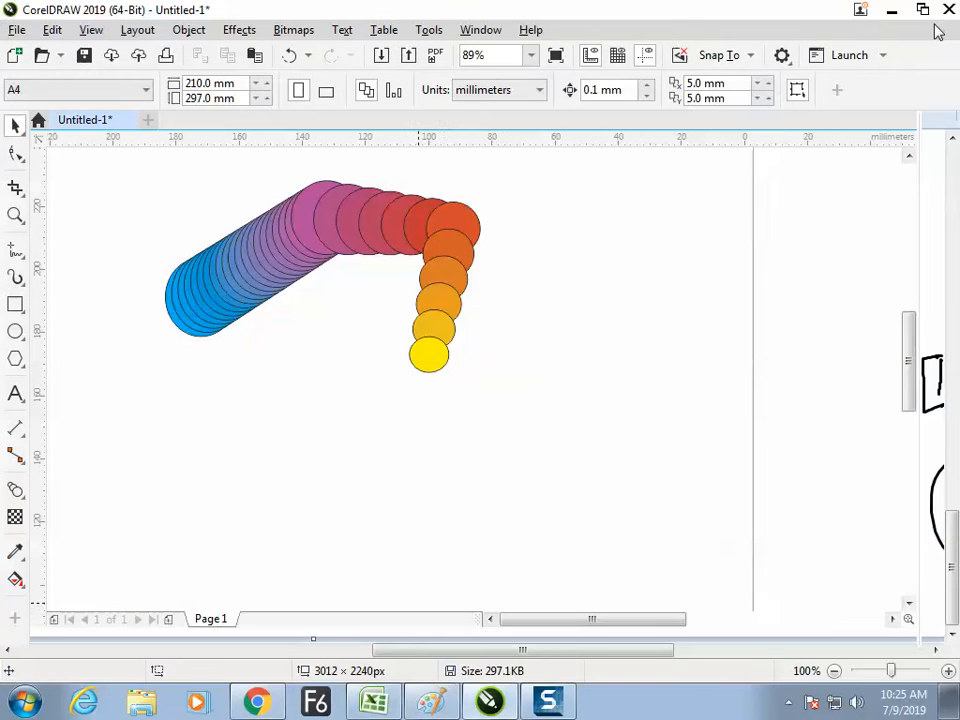
key(alt+Tab)
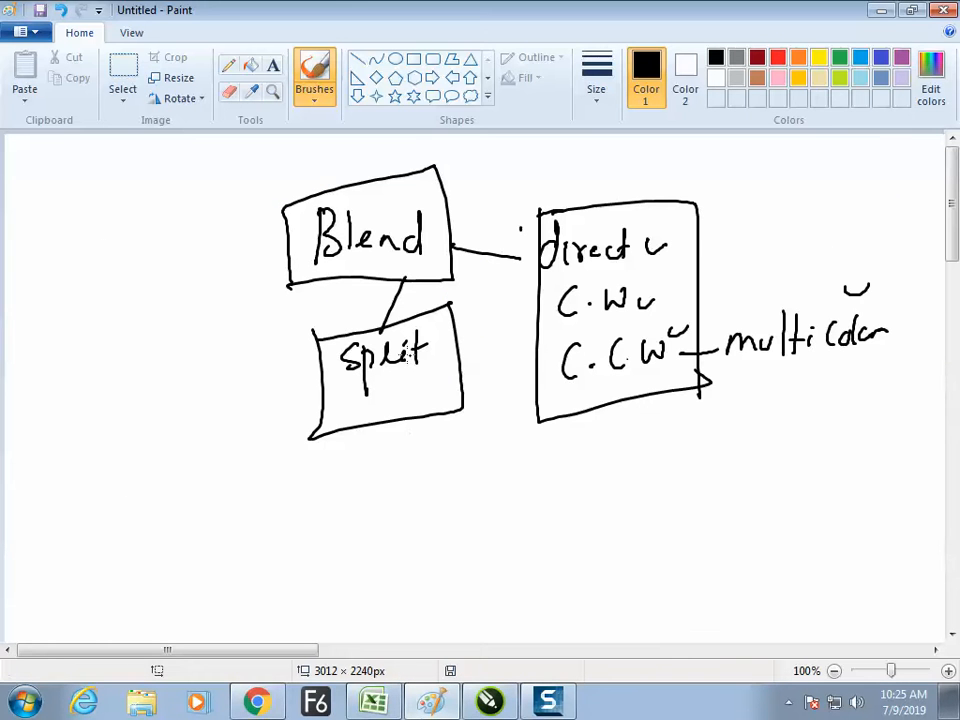
drag(105, 416, 108, 389)
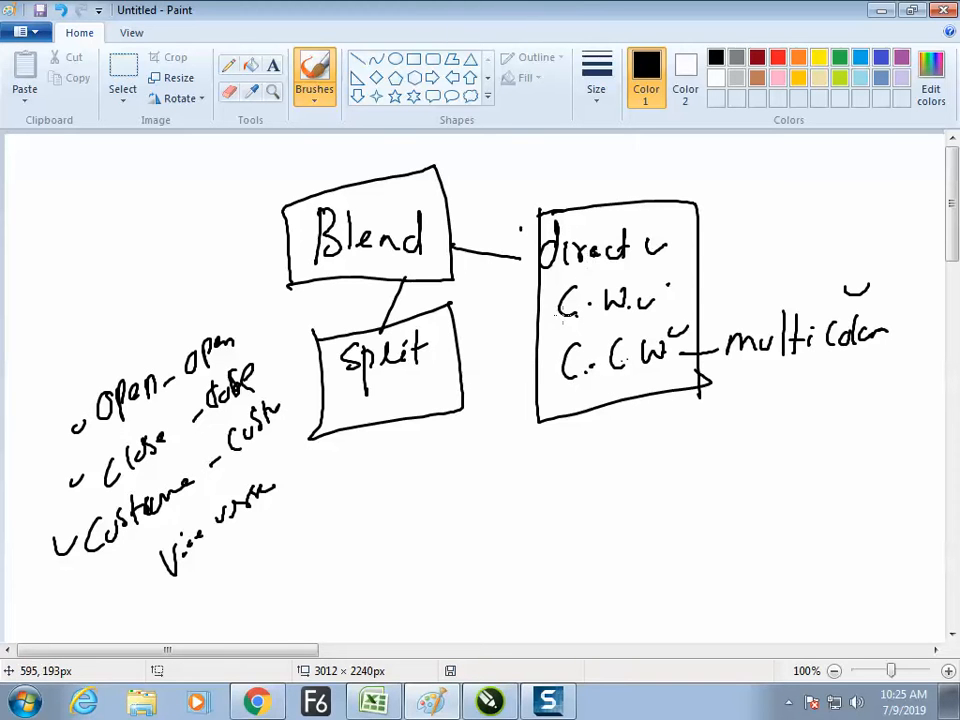
drag(252, 306, 258, 512)
Switch back to CorelDRAW and move the yellow end circle and the red-orange split circle to the left.
key(alt+Tab)
drag(432, 352, 375, 324)
key(Escape)
drag(470, 233, 416, 238)
click(490, 291)
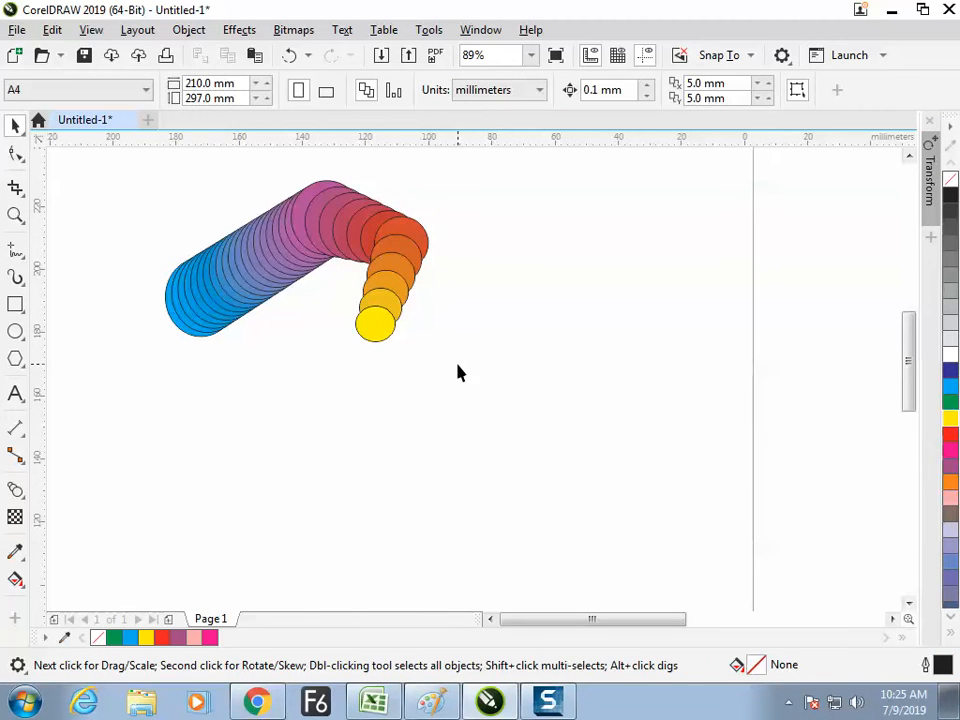
Remove the outlines from the whole compound blend and shift the yellow end circle slightly up and right.
key(ctrl+a)
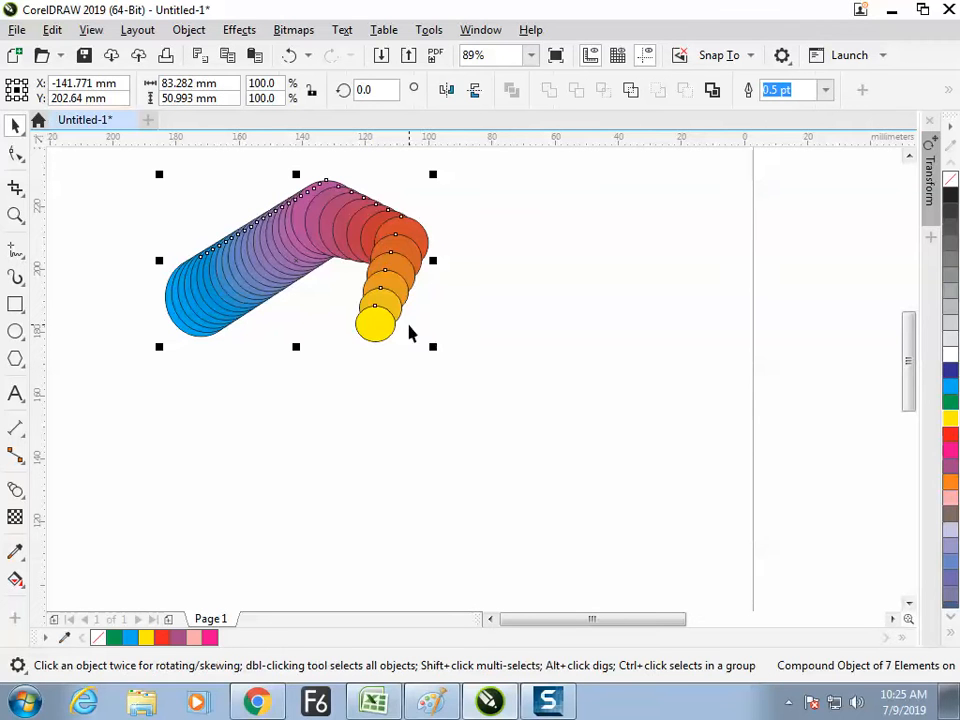
right_click(950, 180)
click(299, 451)
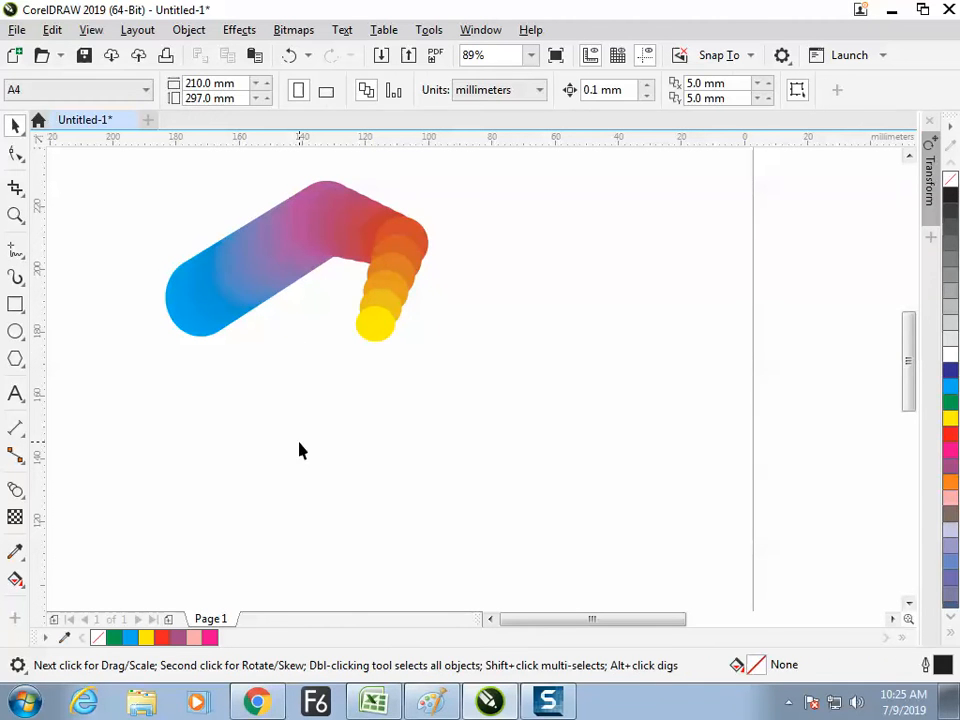
click(385, 320)
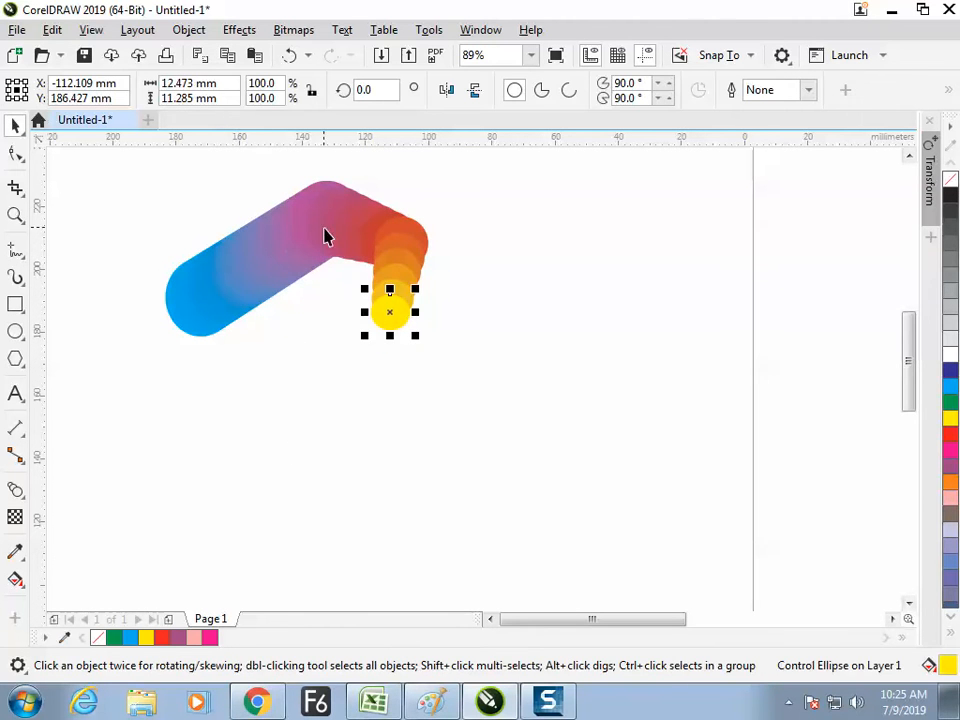
Compare the blue-to-purple blend segment with a black outline and without one, ending on no outline.
click(245, 281)
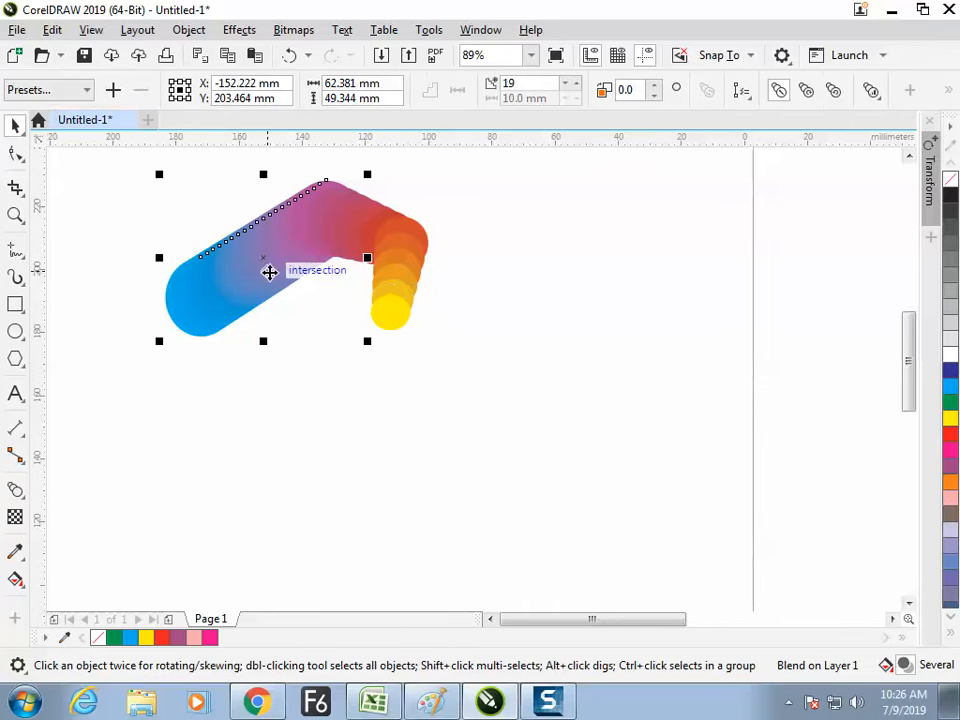
right_click(951, 196)
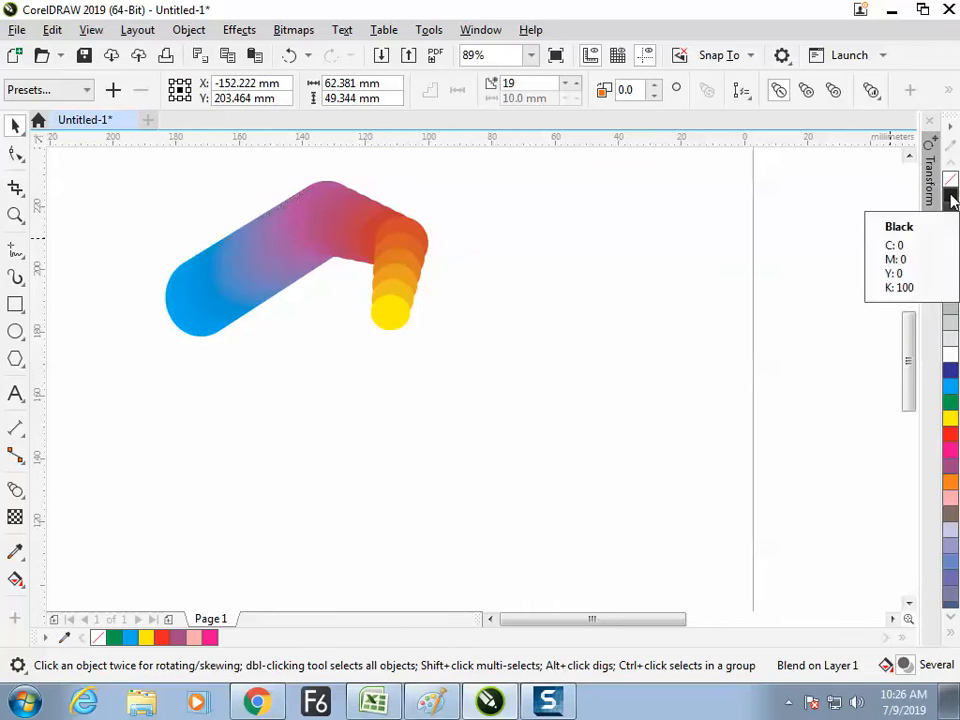
right_click(950, 180)
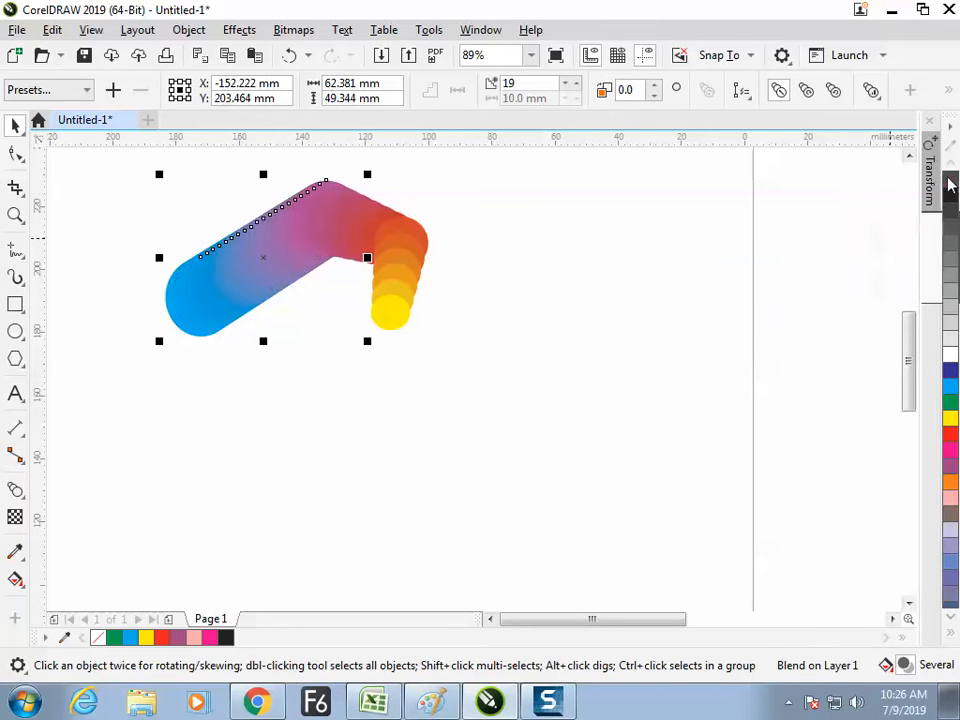
click(657, 353)
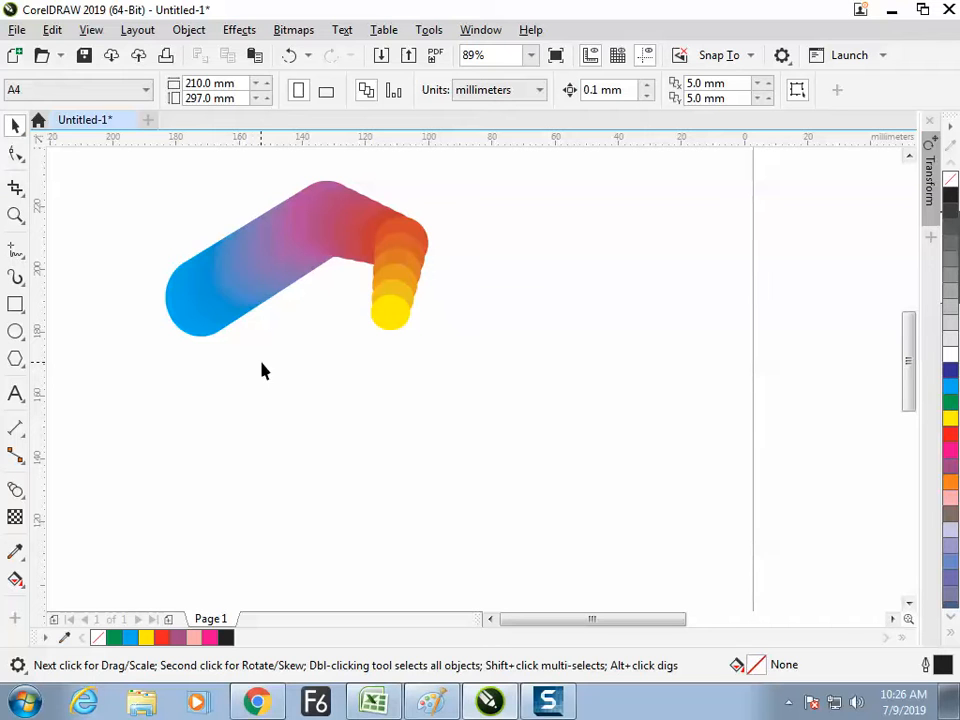
Draw two 10 mm wide Artistic Media preset strokes below the color blend, a long curved one and a shorter one to its right.
click(22, 256)
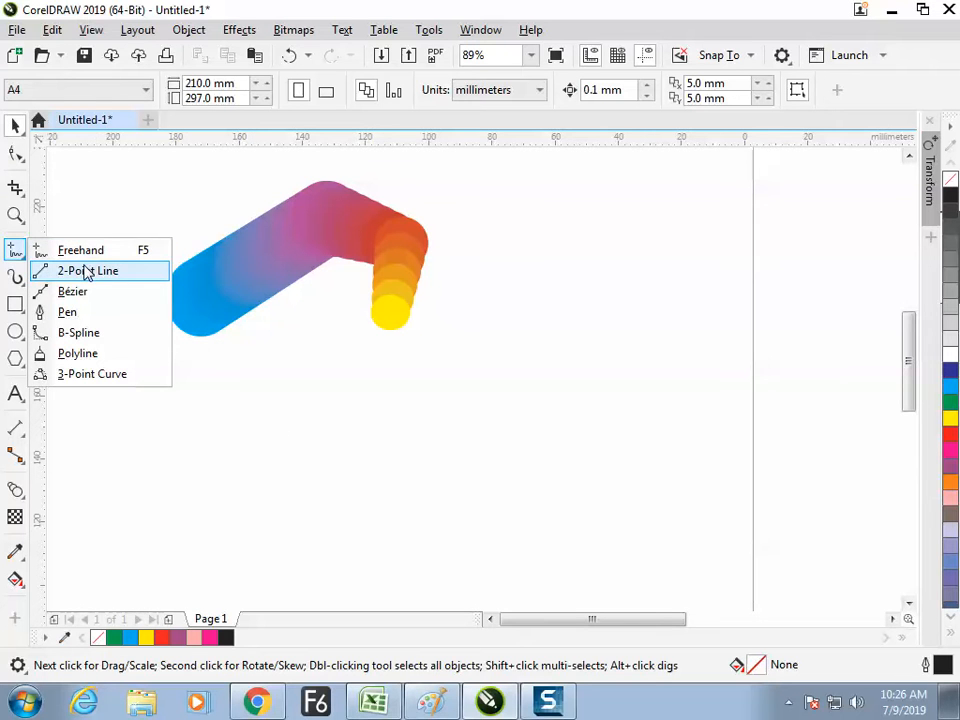
click(15, 277)
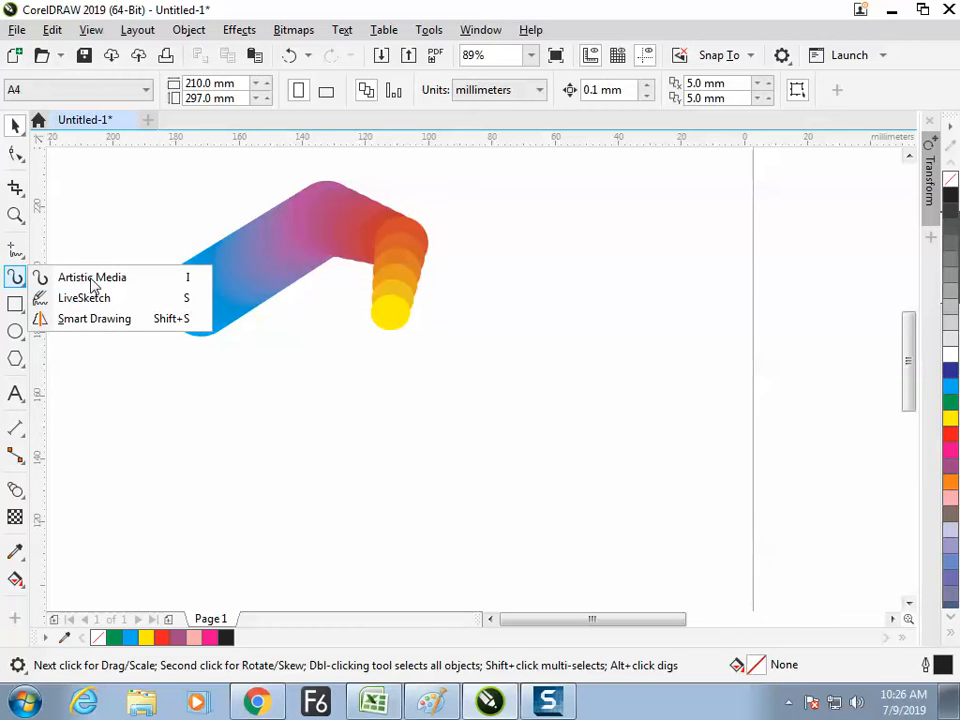
click(100, 277)
drag(120, 400, 352, 470)
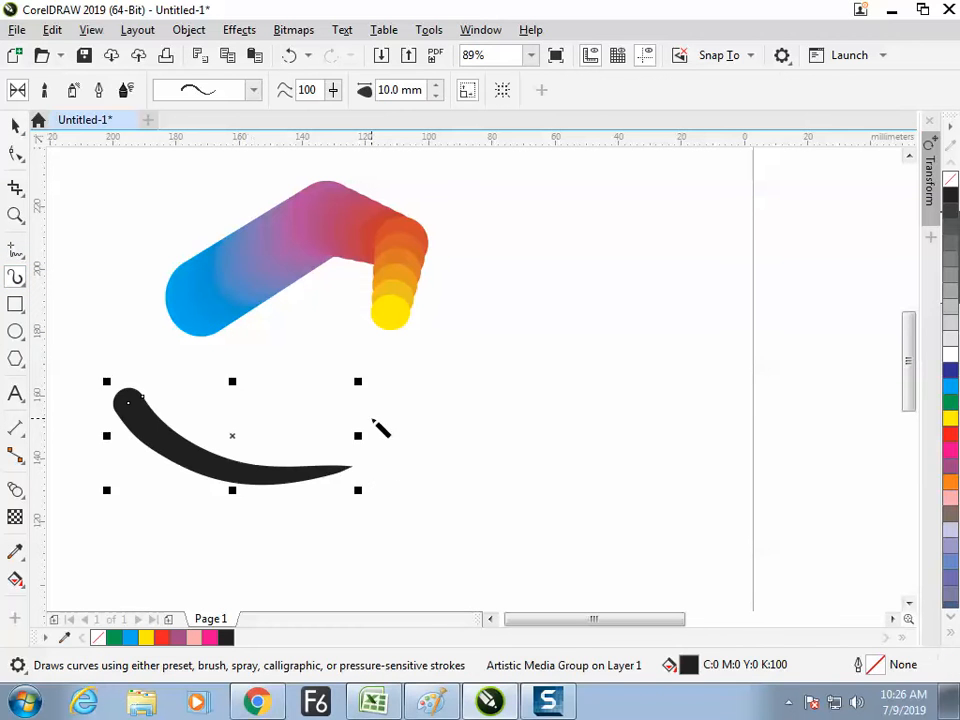
drag(350, 402, 505, 410)
Move the longer curved brush stroke down so it sits below the shorter stroke.
click(15, 489)
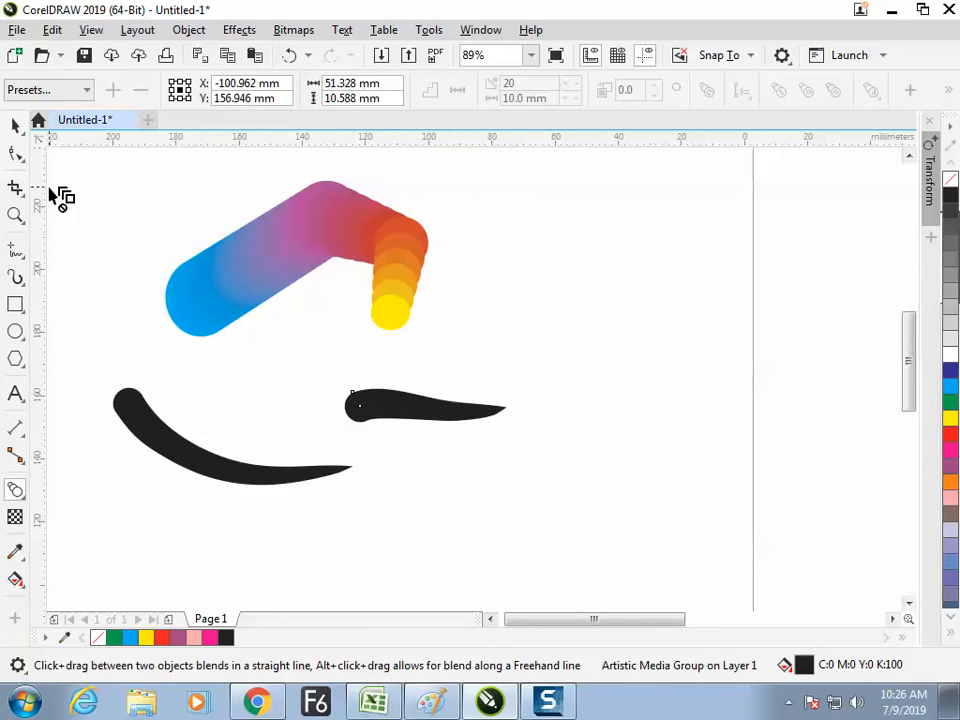
click(15, 125)
click(108, 330)
mouse_move(192, 450)
mouse_down()
mouse_move(185, 491)
mouse_move(203, 519)
mouse_up()
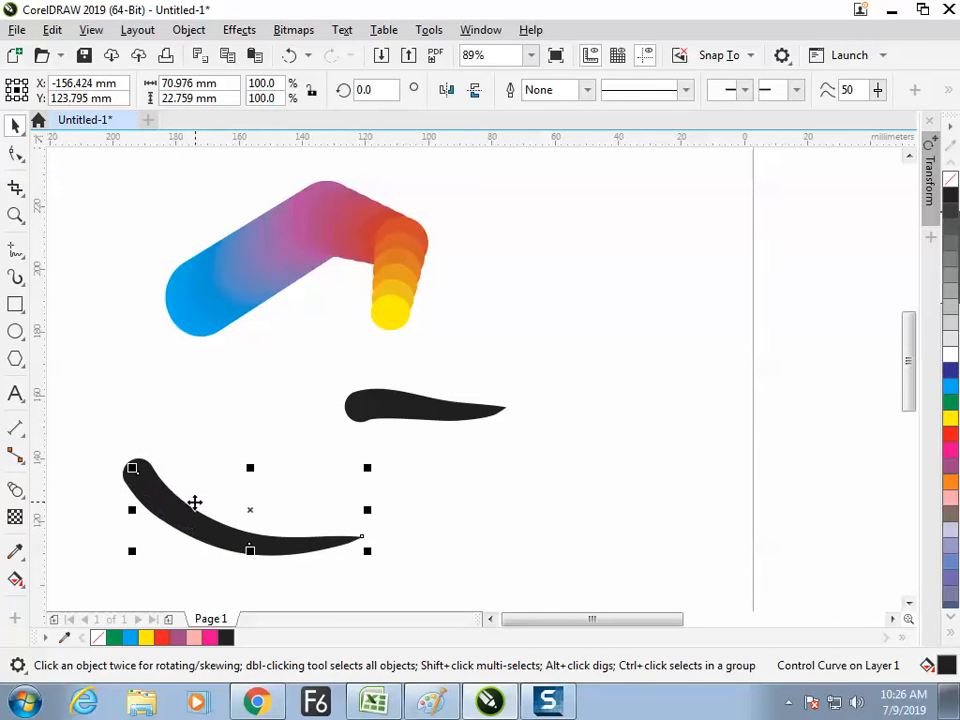
click(189, 29)
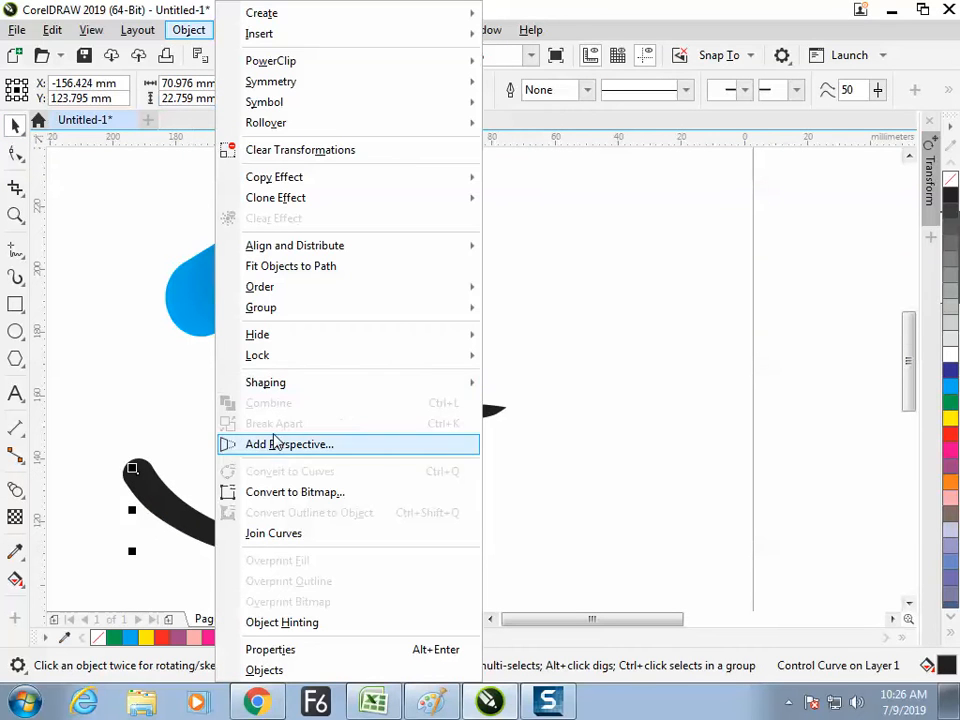
click(184, 297)
Break the longer brush stroke apart from its path and move its shape to the right of the color blend.
click(157, 473)
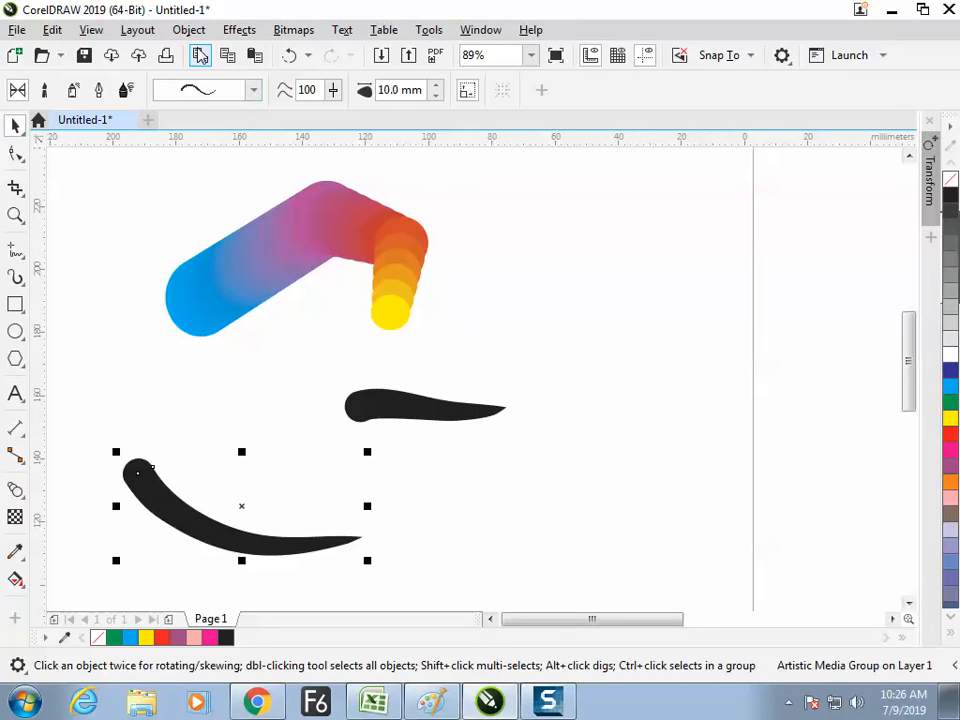
click(186, 32)
click(258, 423)
click(208, 429)
mouse_move(145, 473)
mouse_down()
mouse_move(589, 221)
mouse_move(572, 200)
mouse_up()
Break the shorter brush stroke apart from its path and move its shape below the longer curved shape.
click(514, 362)
click(411, 405)
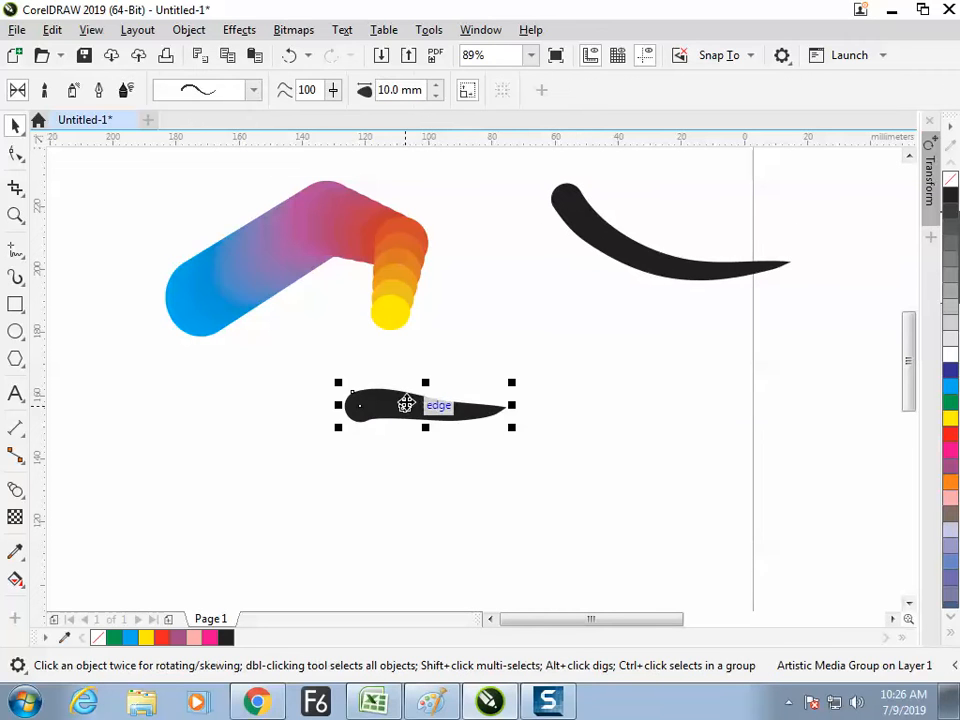
click(182, 30)
click(265, 424)
mouse_move(396, 422)
mouse_down()
mouse_move(433, 514)
mouse_move(617, 418)
mouse_move(580, 425)
mouse_move(630, 265)
mouse_up()
Blend the two brush shapes in 20 steps, display them as unfilled black outlines, and move the blend down.
click(15, 489)
click(15, 125)
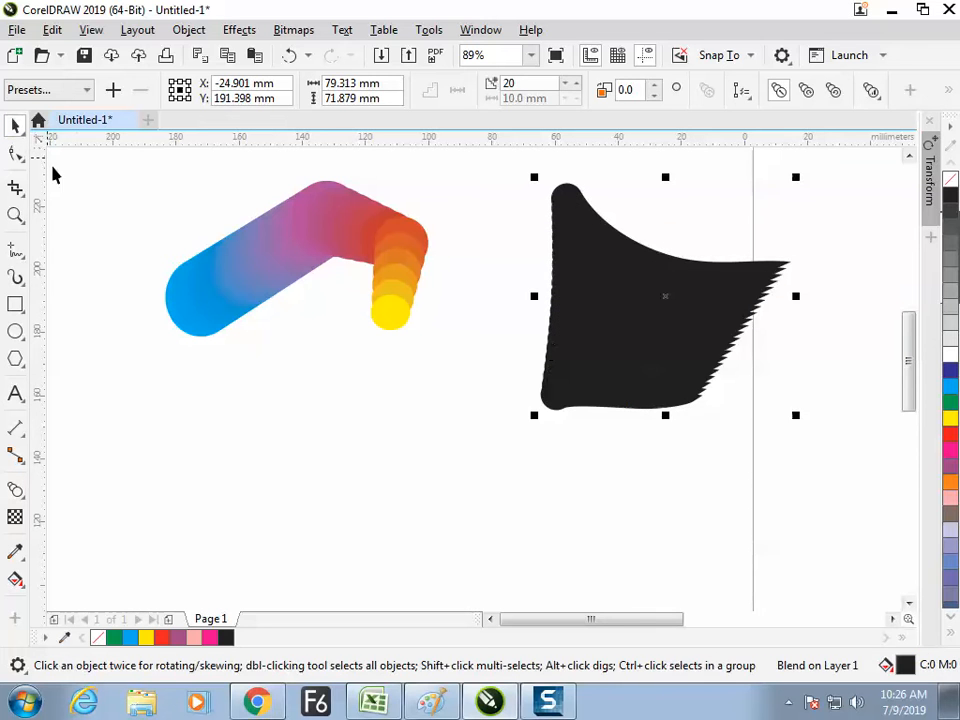
click(950, 179)
click(855, 263)
drag(625, 298, 621, 357)
Delete the shorter stroke's leftover path and all segments of the multicolor circle blend.
click(476, 409)
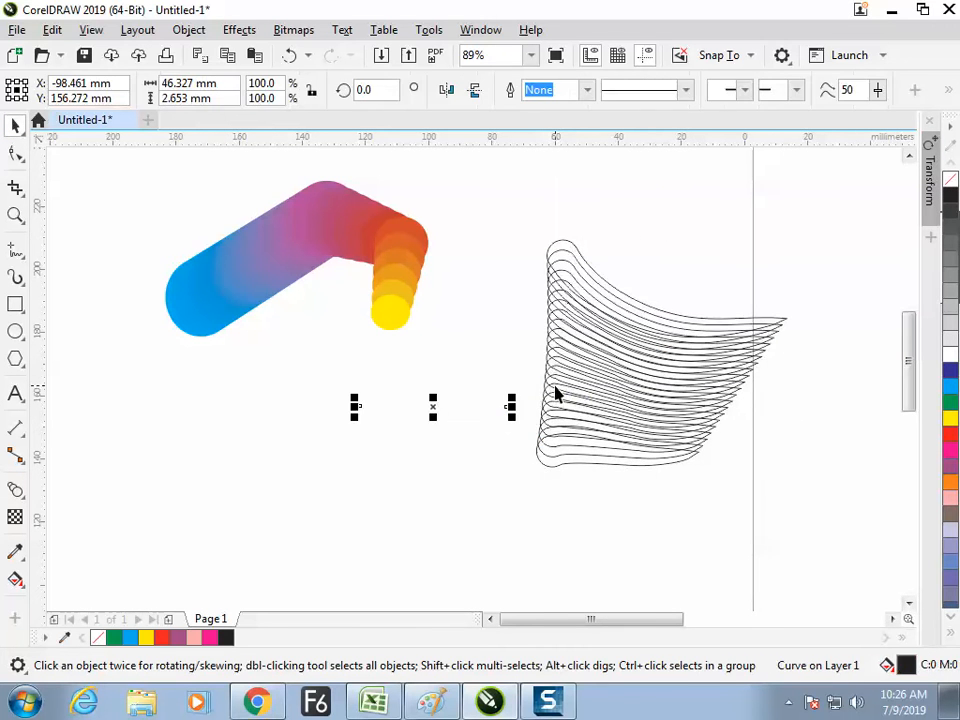
click(400, 420)
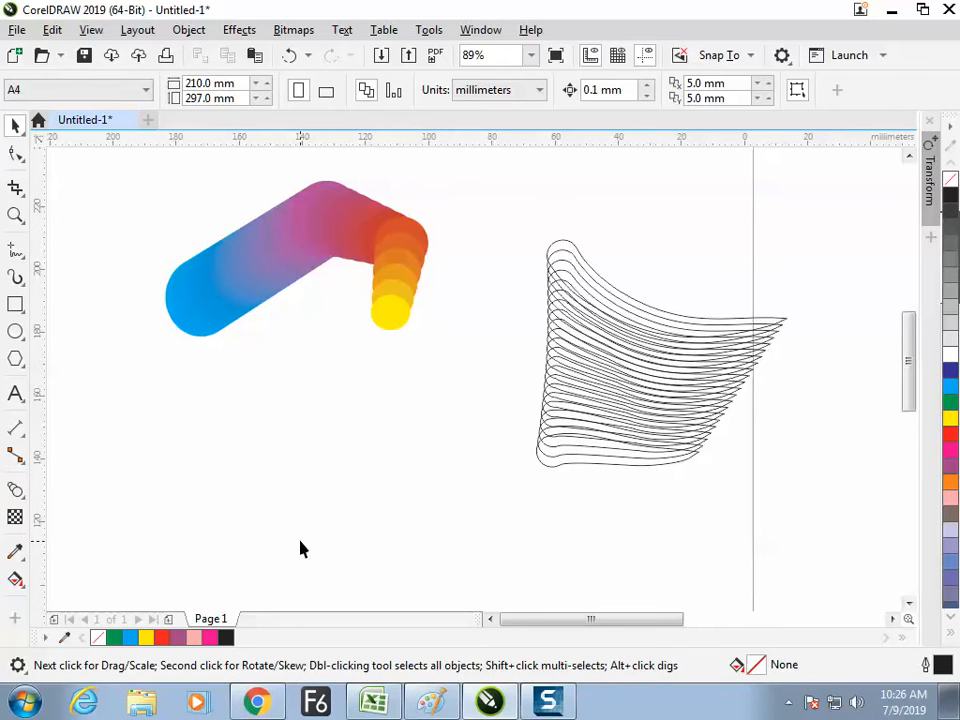
click(264, 283)
key(Delete)
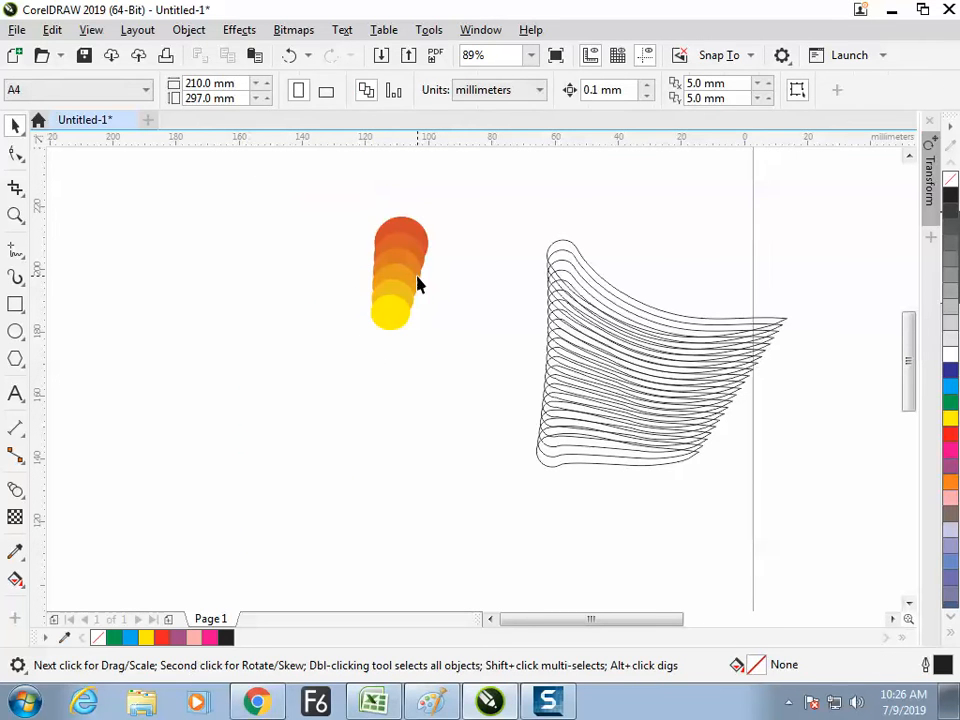
click(432, 288)
key(Delete)
Move the outlined brush-shape blend up and to the left, into the cleared area.
click(630, 333)
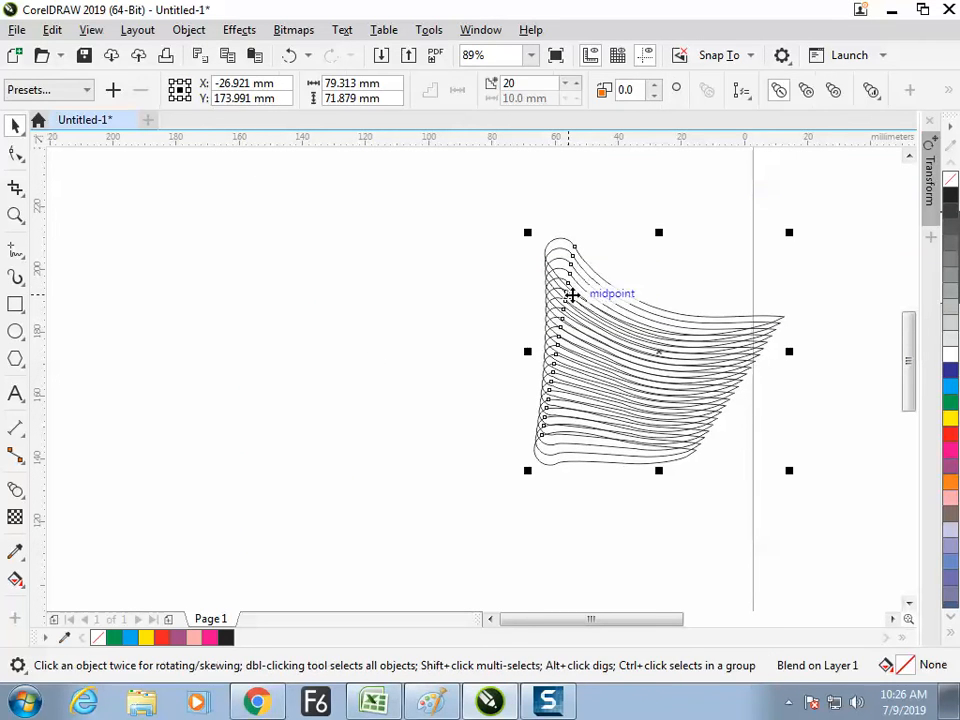
drag(564, 287, 446, 261)
drag(497, 289, 529, 281)
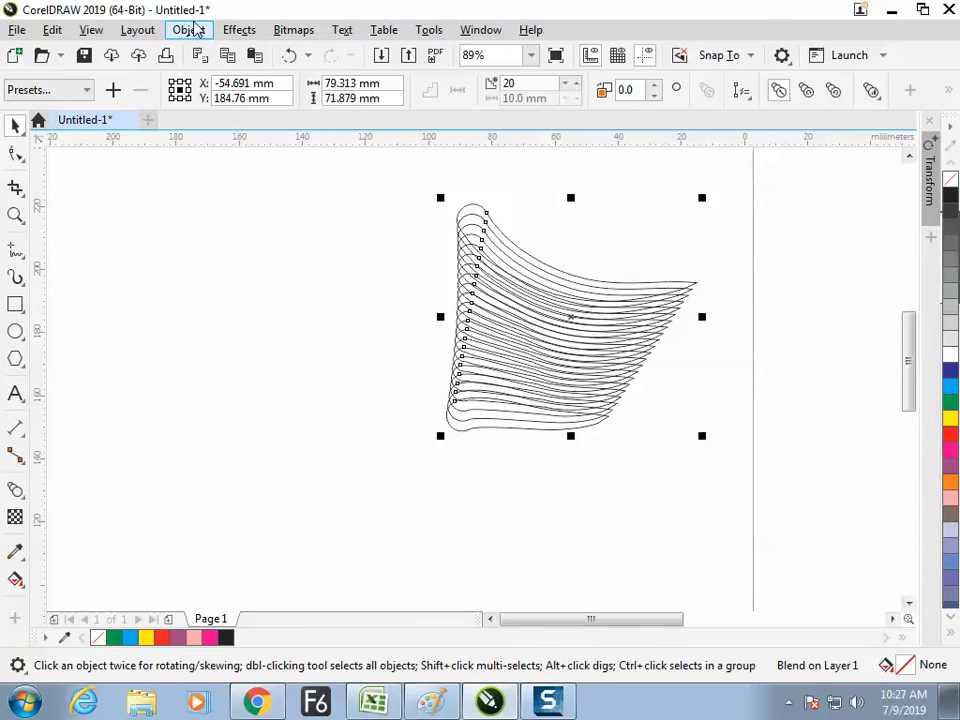
Break the brush-shape blend apart and ungroup its intermediate outlines into separate objects.
click(189, 29)
click(260, 432)
click(375, 212)
click(589, 407)
click(564, 358)
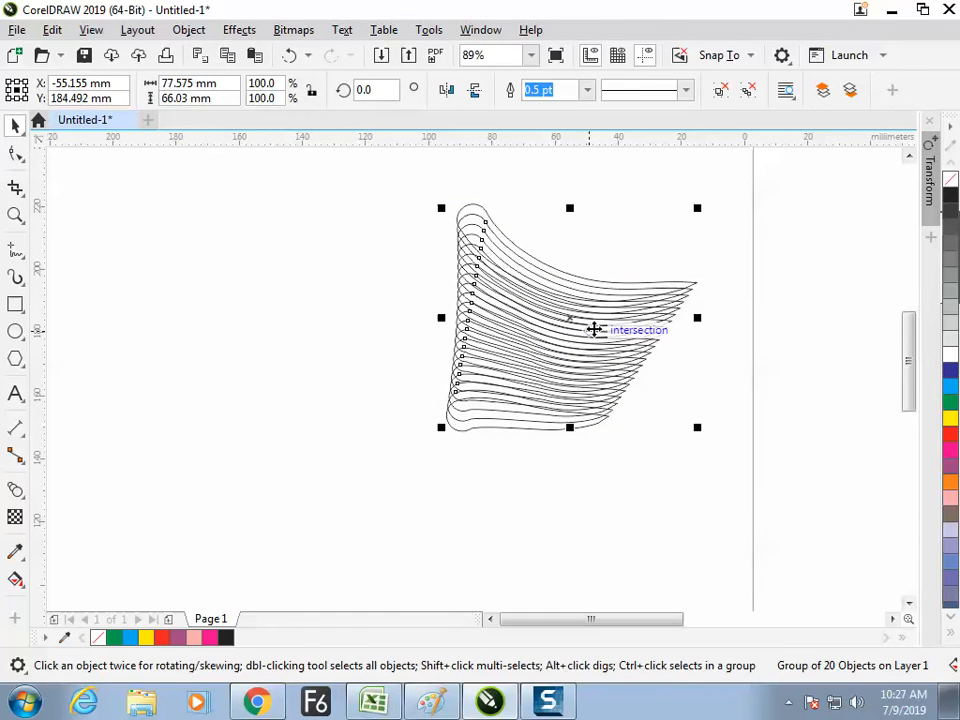
click(748, 90)
Weld all the blended outlines into a single wing-like shape.
drag(410, 187, 735, 532)
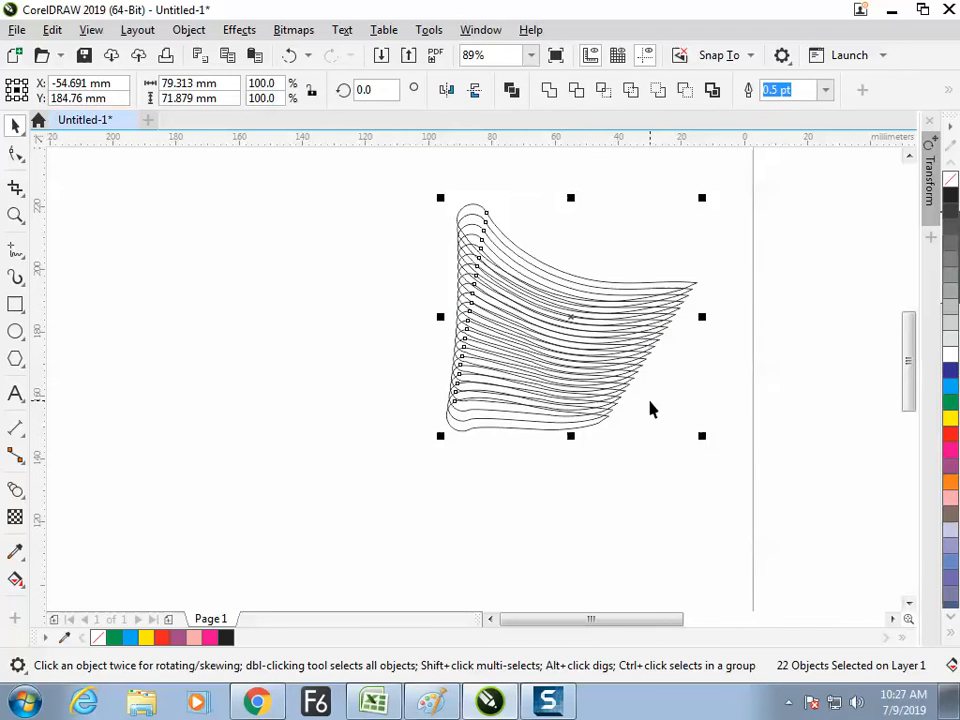
click(548, 88)
click(242, 479)
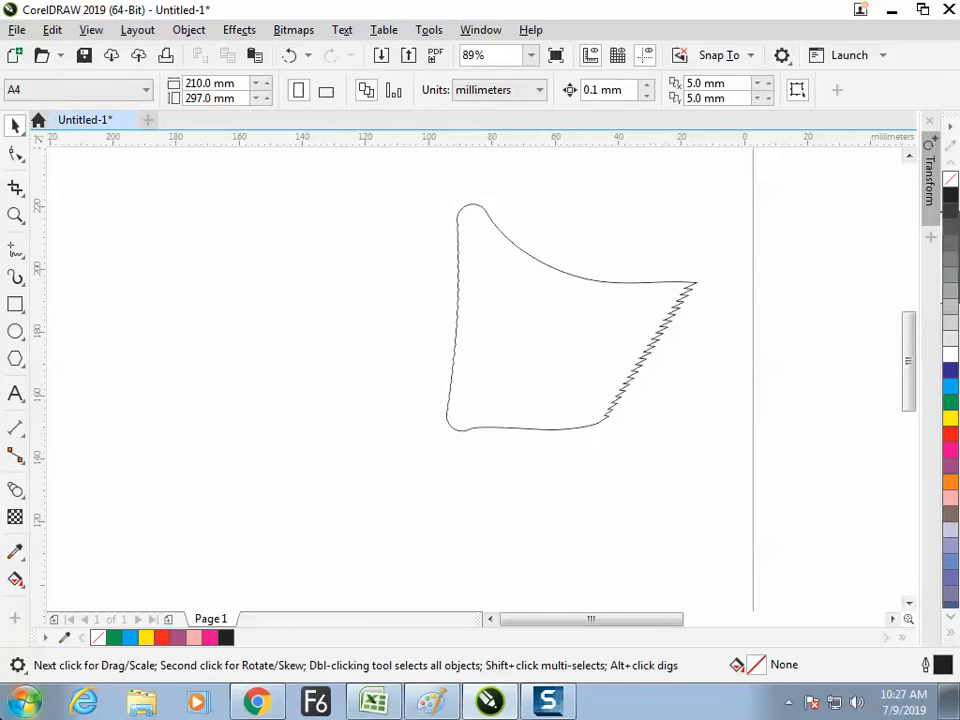
Move the welded shape to the left and make a horizontally mirrored copy of it.
drag(546, 408, 446, 326)
click(7, 90)
click(447, 91)
click(395, 182)
Place the mirrored halves back to back with their inner edges overlapping and align all objects along their tops.
drag(361, 371, 377, 356)
click(364, 490)
mouse_move(504, 314)
mouse_down()
mouse_move(497, 307)
mouse_move(497, 320)
mouse_up()
click(548, 470)
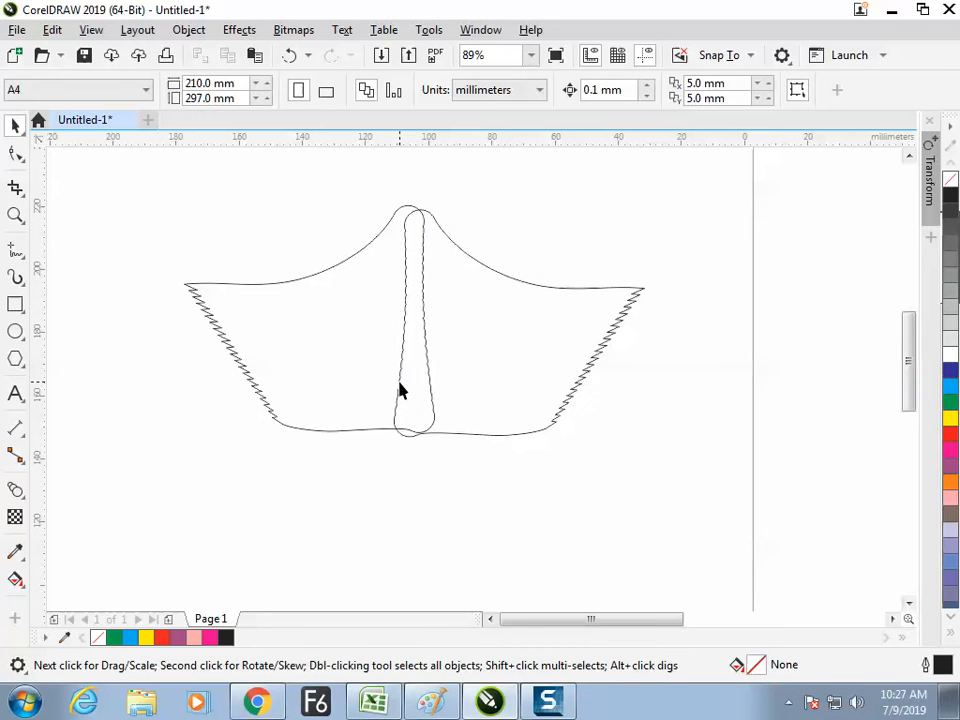
key(ctrl+a)
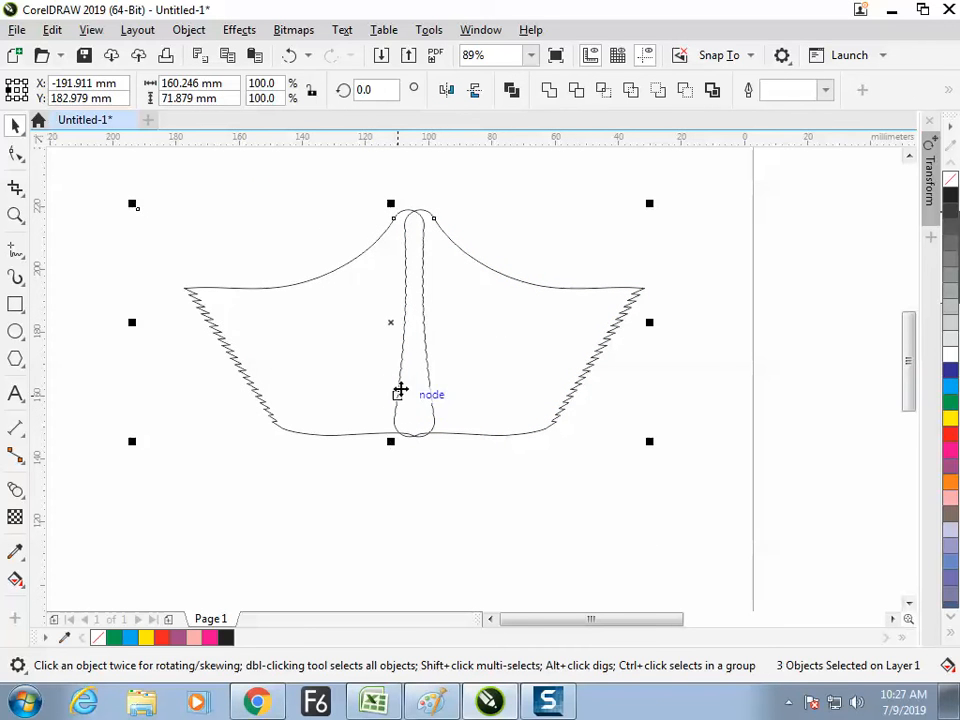
Try to weld all three selected outlines together and reposition the result.
click(549, 90)
click(500, 306)
drag(500, 306, 490, 459)
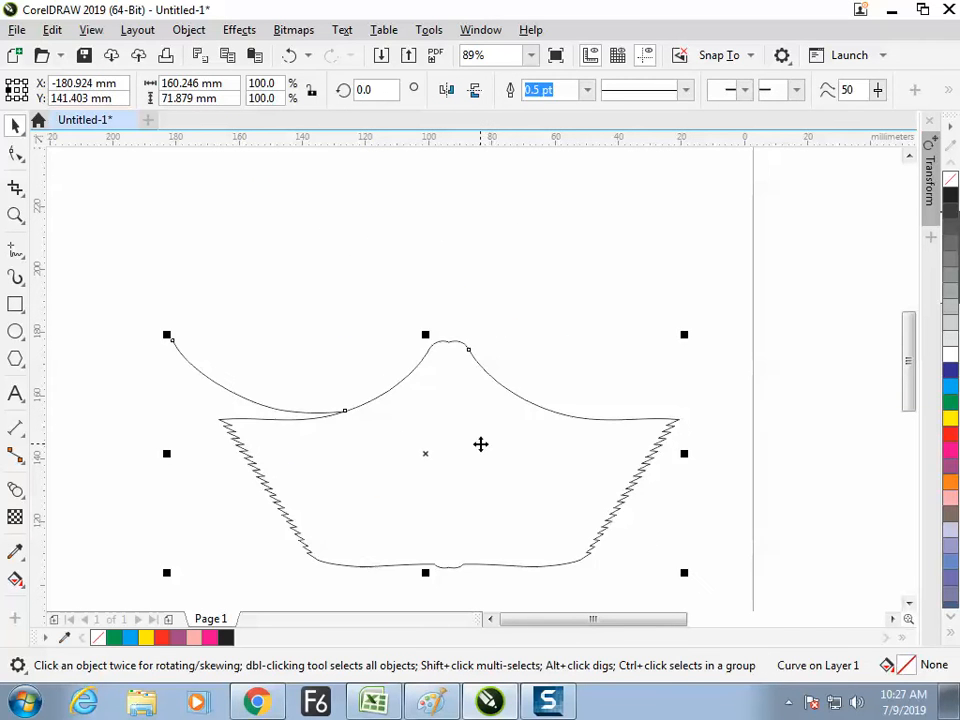
key(ctrl+z)
key(ctrl+z)
click(437, 463)
drag(461, 411, 331, 405)
key(ctrl+z)
Select only the two overlapping mirrored halves, reposition them and weld them into one symmetrical shape.
shift+click(333, 412)
drag(350, 348, 468, 456)
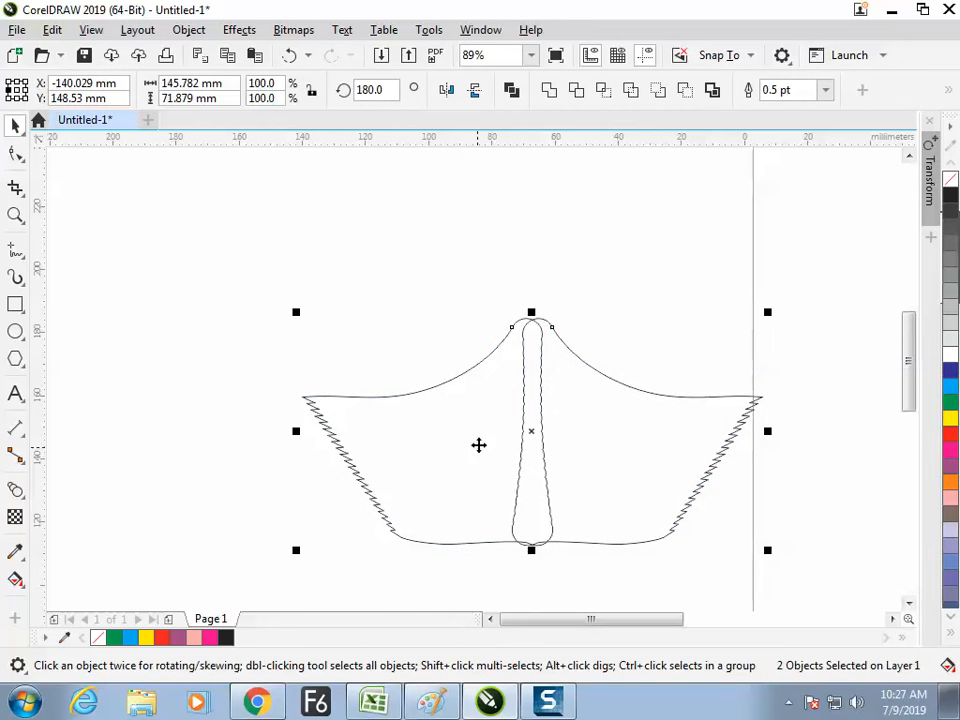
click(548, 90)
click(538, 422)
Scale the welded symmetrical shape down proportionally to about 56 by 28 mm and reposition it.
drag(380, 545, 317, 461)
click(254, 417)
drag(337, 357, 315, 347)
drag(719, 211, 647, 257)
click(699, 332)
key(z)
drag(328, 284, 596, 463)
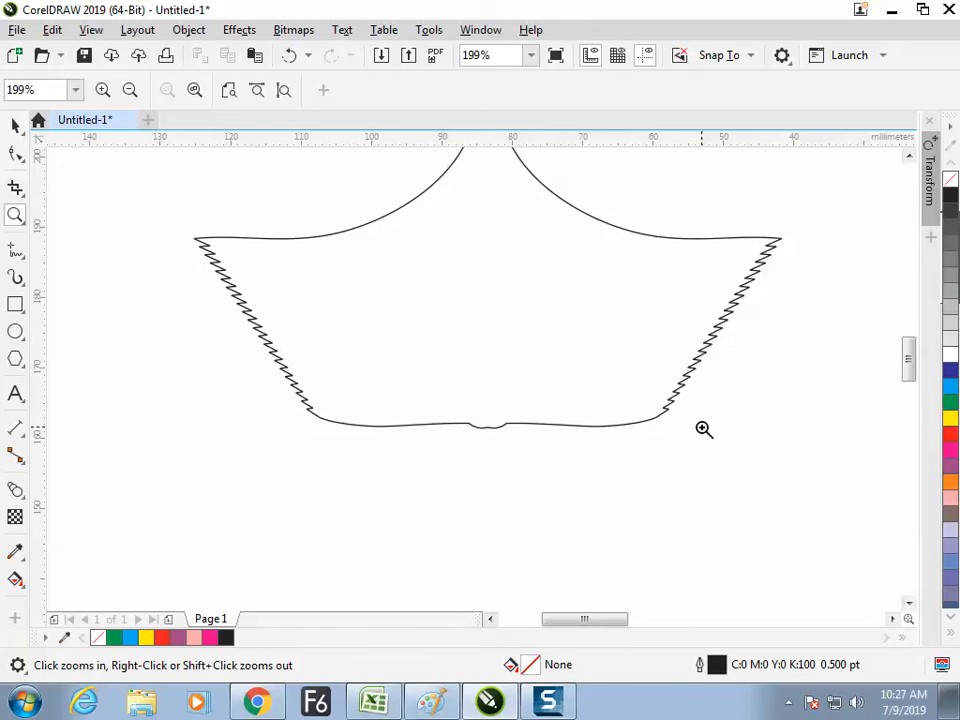
click(15, 125)
drag(507, 279, 408, 397)
drag(689, 258, 589, 300)
drag(432, 407, 447, 336)
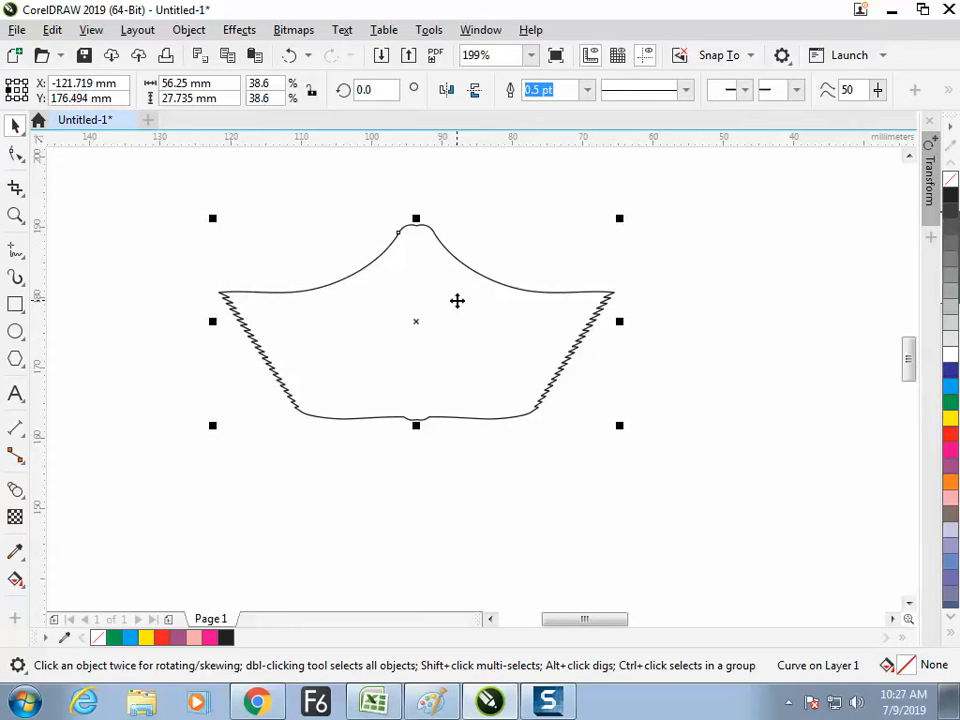
drag(446, 314, 446, 368)
Pull the shape's top center node straight upward with the Shape tool to form a tall peak.
click(15, 152)
drag(421, 287, 420, 220)
click(415, 219)
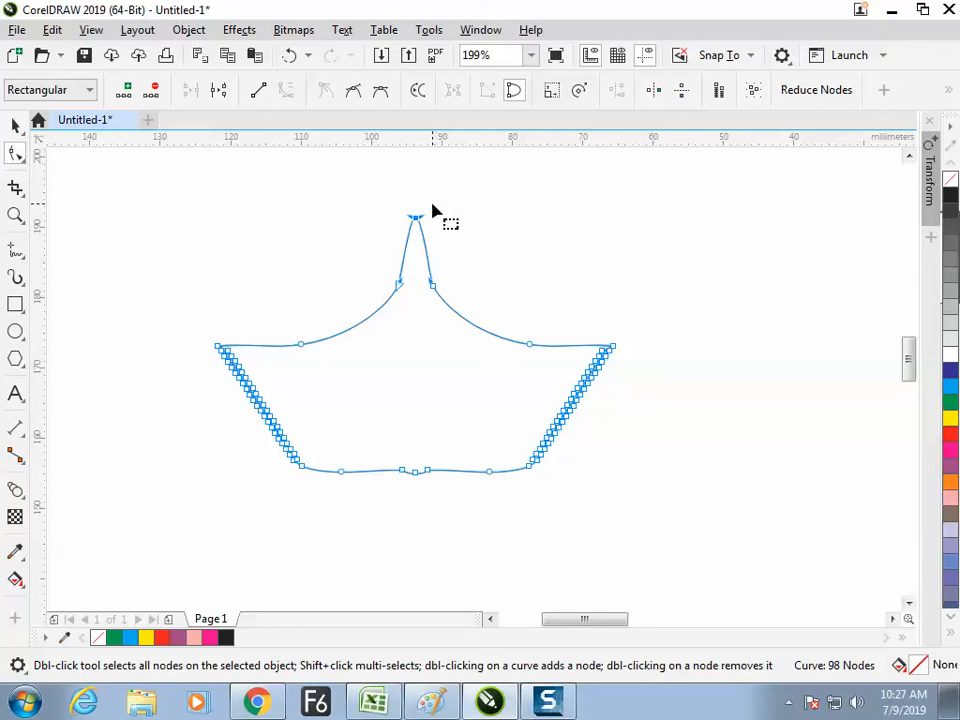
Convert the curved segments on both sides of the peak to straight lines and raise the tip slightly further.
drag(396, 204, 450, 246)
click(258, 90)
drag(385, 268, 413, 303)
click(258, 91)
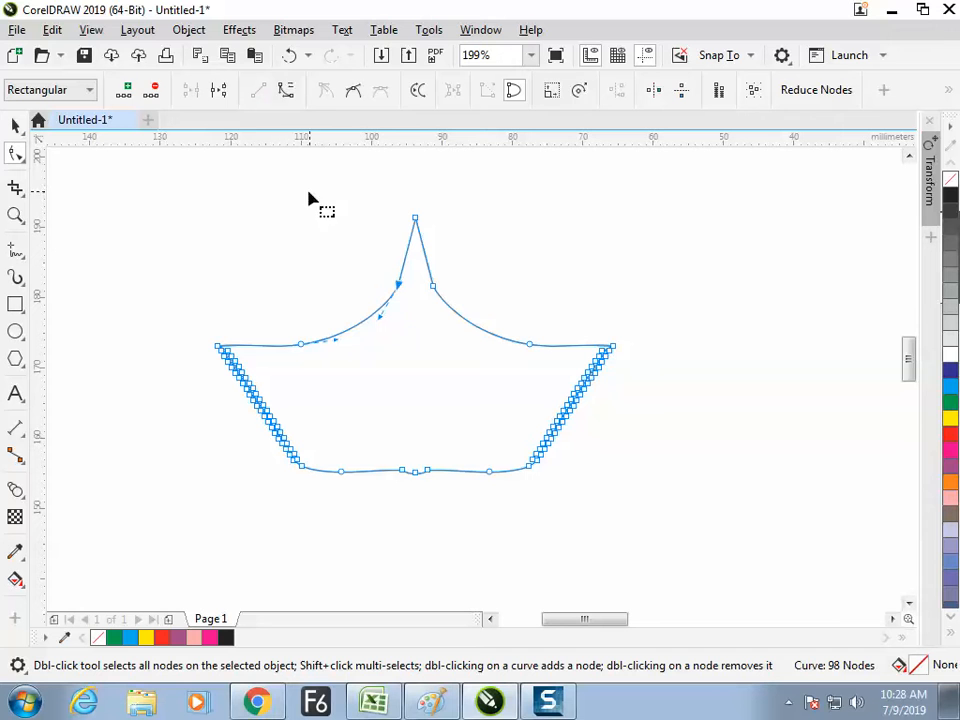
click(318, 202)
drag(416, 217, 416, 203)
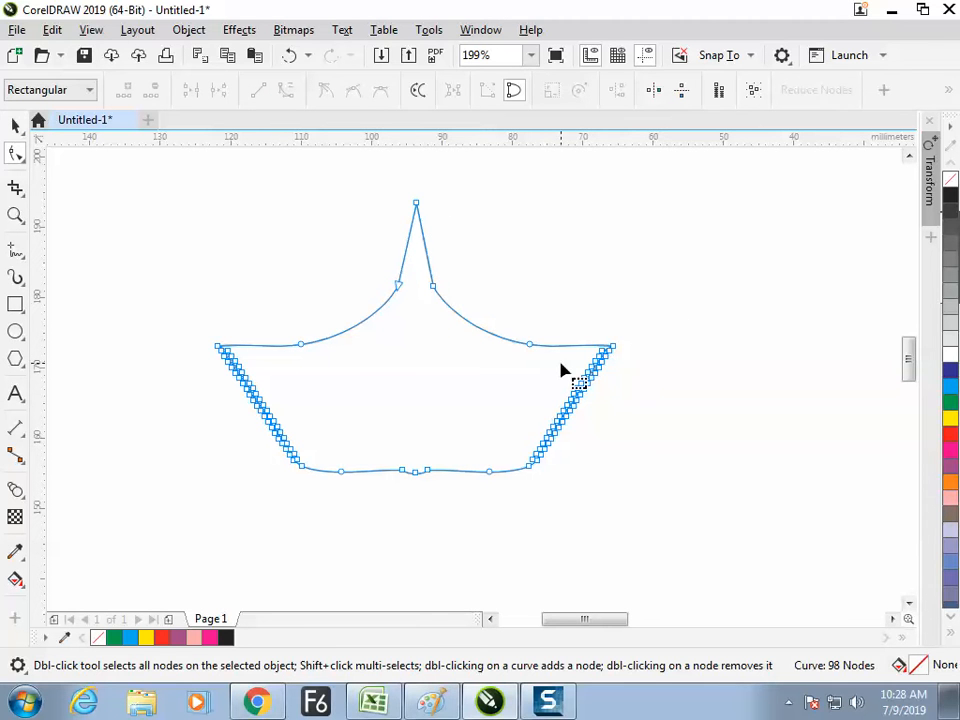
Scale the crown-like shape down proportionally to about 18.6 by 12.7 mm and reposition it.
click(16, 125)
click(538, 341)
drag(617, 200, 487, 289)
click(585, 277)
drag(429, 360, 580, 339)
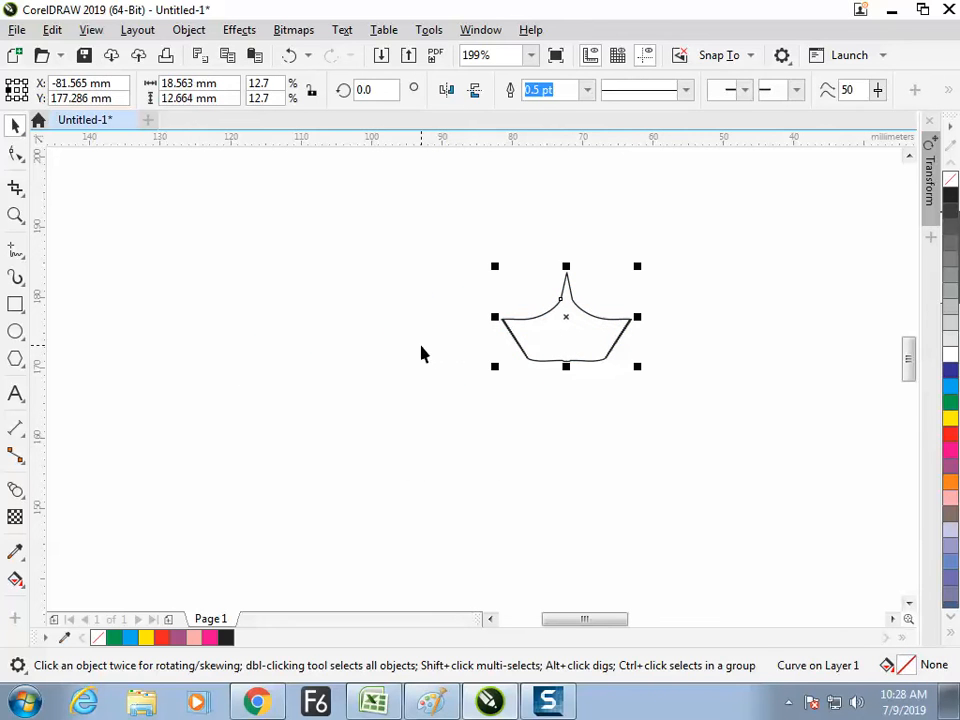
Delete the small crown-like shape and activate the Distort tool.
key(Delete)
click(18, 492)
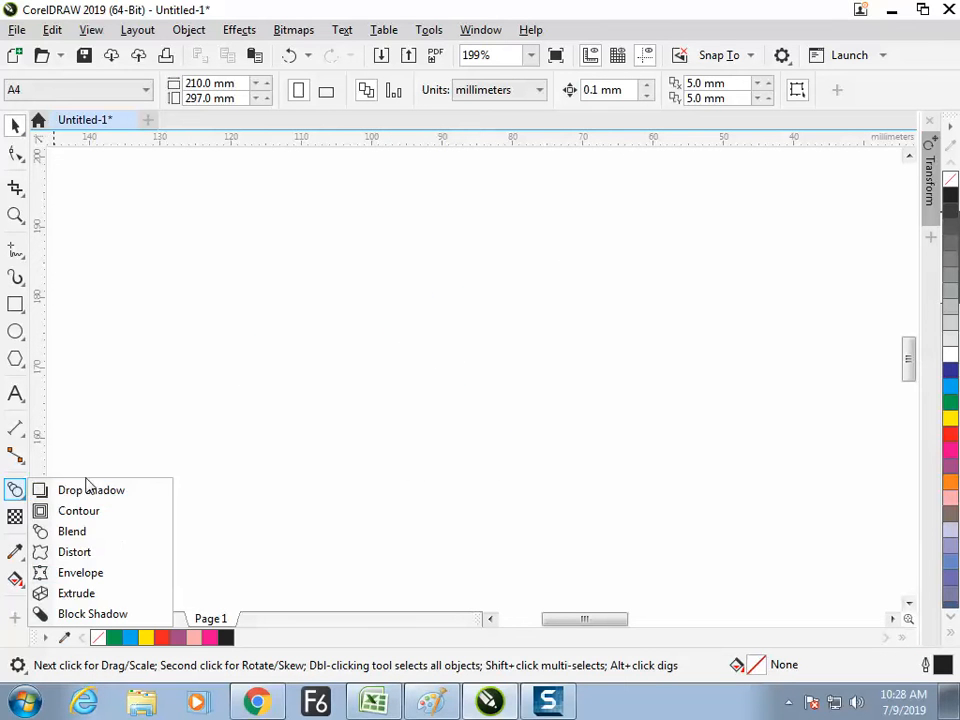
click(91, 553)
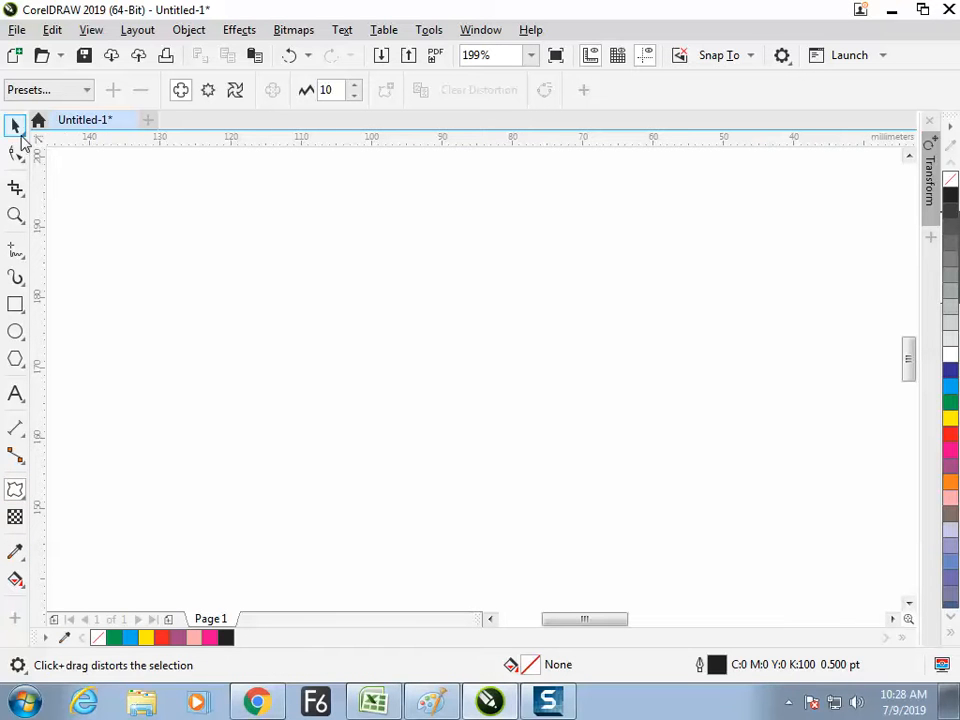
Add the letter "d" as artistic text and enlarge it to about 20 by 32 mm.
click(16, 394)
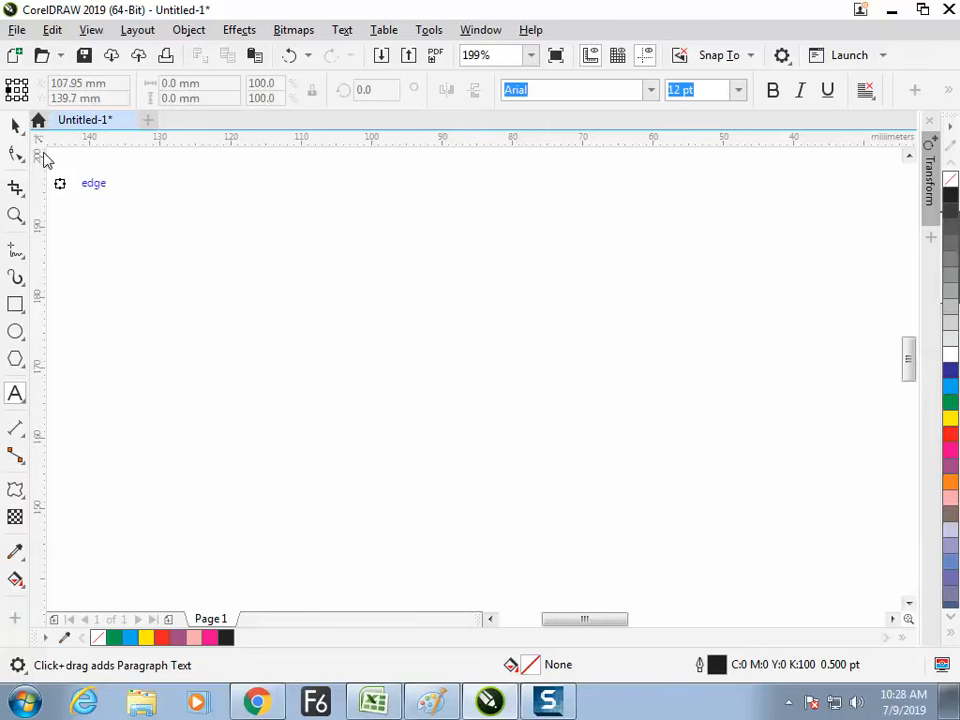
click(172, 305)
text(d)
click(15, 125)
drag(205, 302, 292, 394)
drag(249, 321, 290, 392)
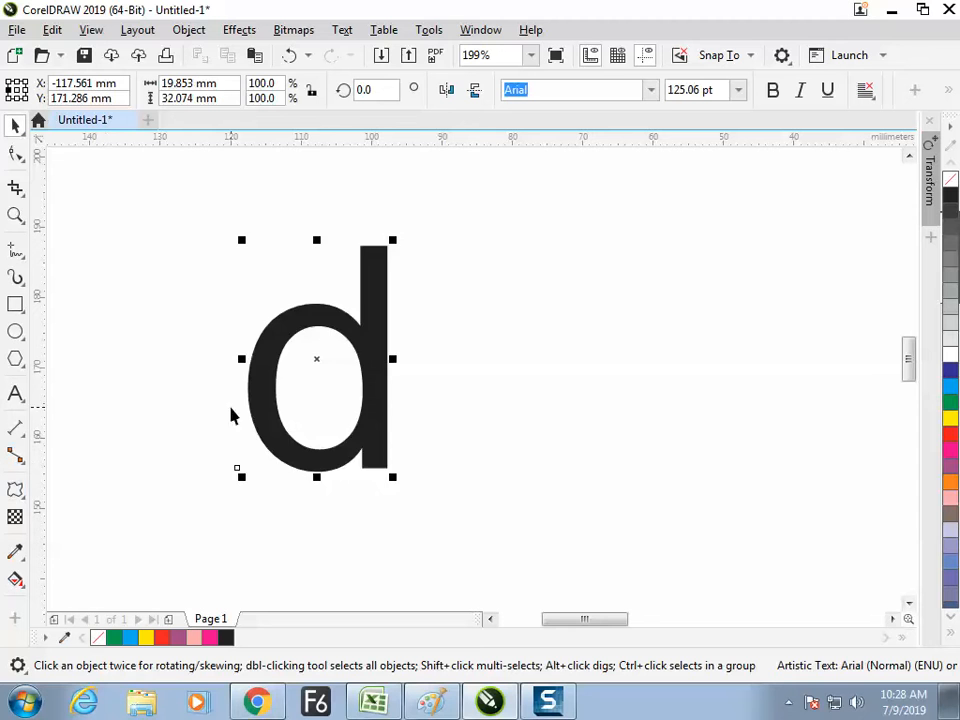
drag(349, 330, 352, 322)
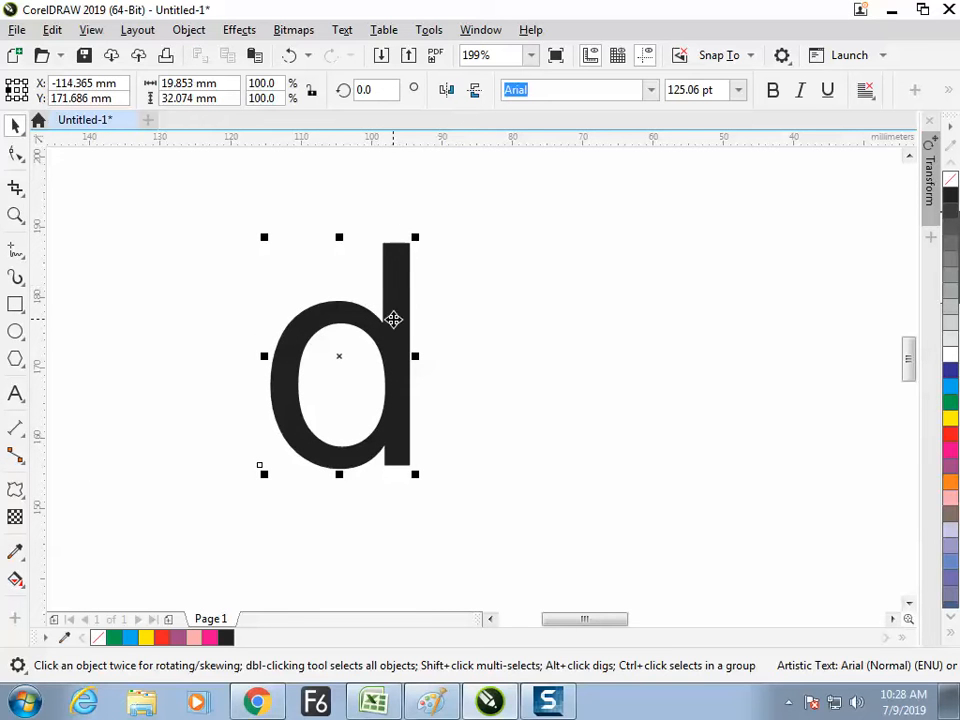
Convert the letter "d" to curves and move it farther left.
right_click(392, 318)
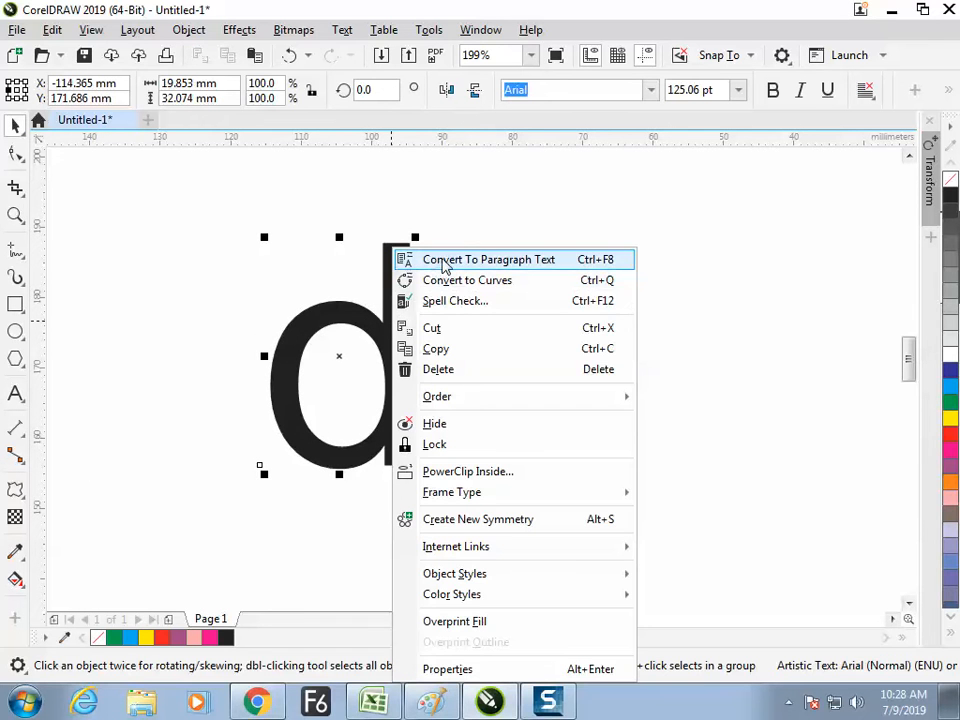
click(475, 281)
click(493, 229)
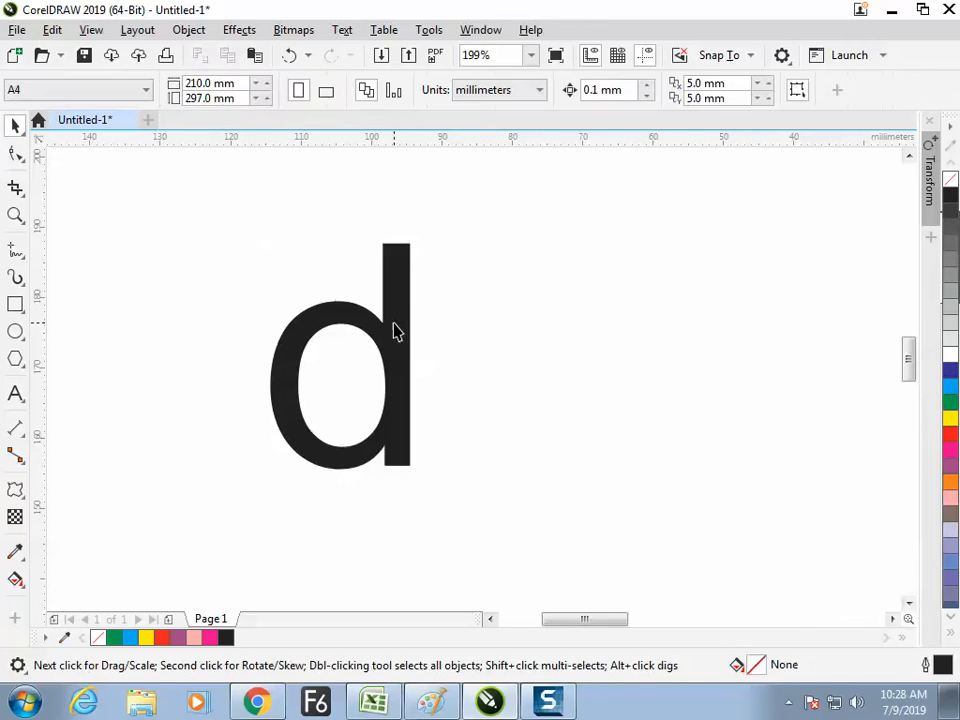
click(395, 333)
drag(401, 331, 358, 330)
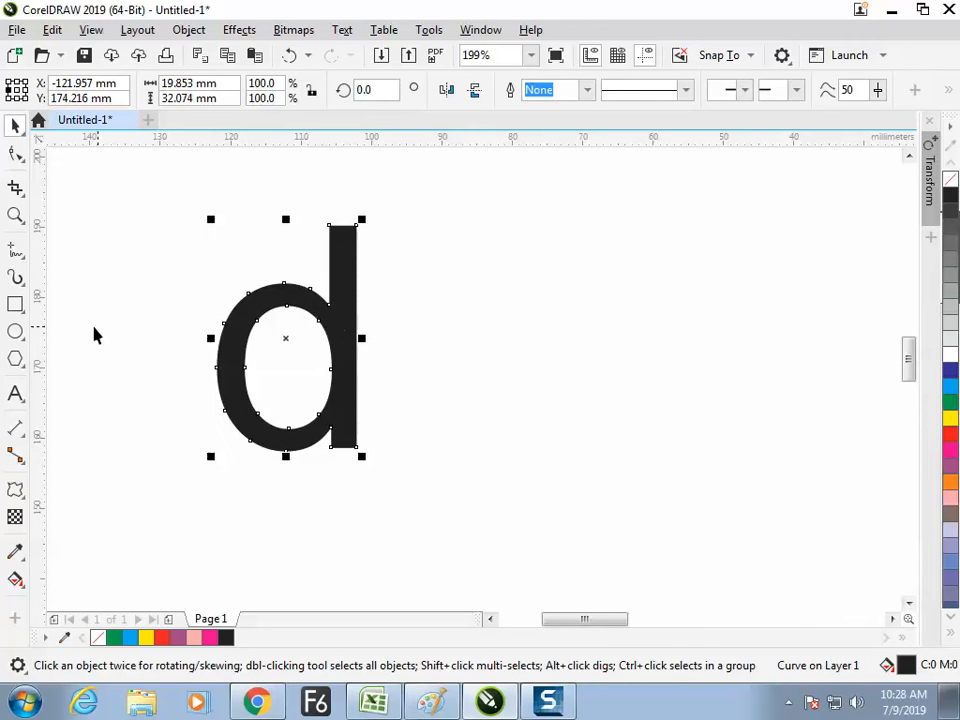
Draw an ellipse about 14.7 by 16.2 mm to the right of the letter and blend the letter into it.
click(17, 333)
drag(616, 353, 663, 410)
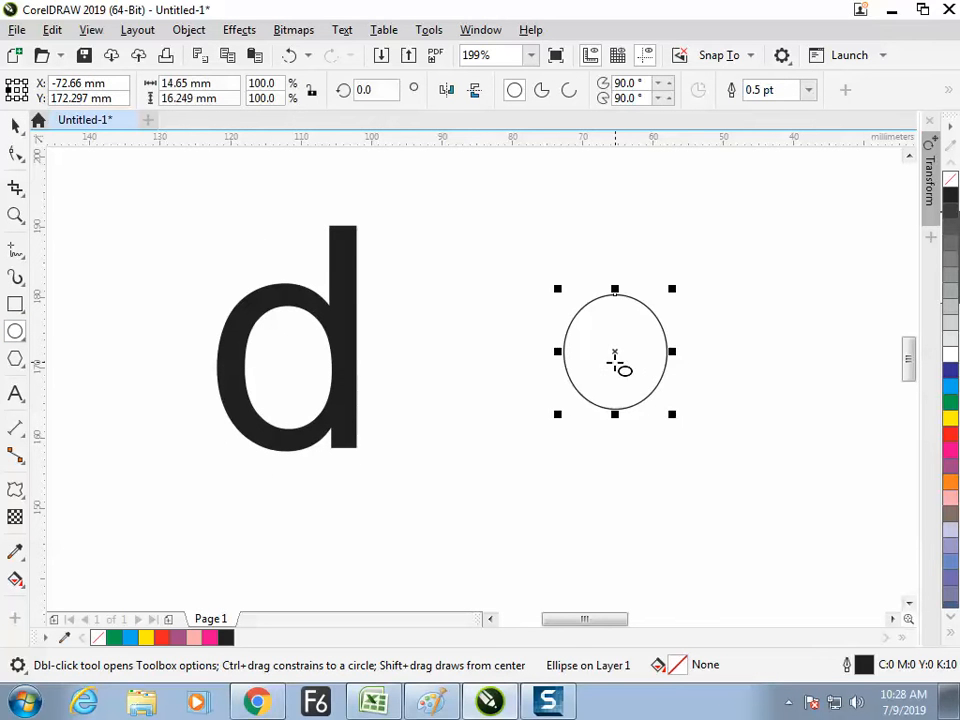
click(17, 493)
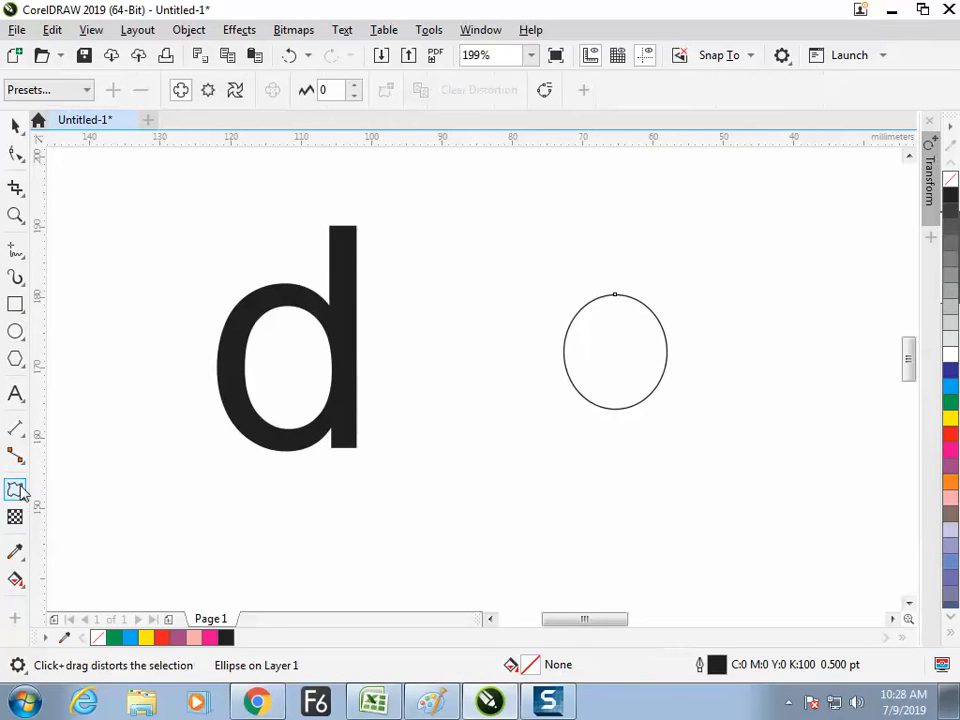
click(72, 531)
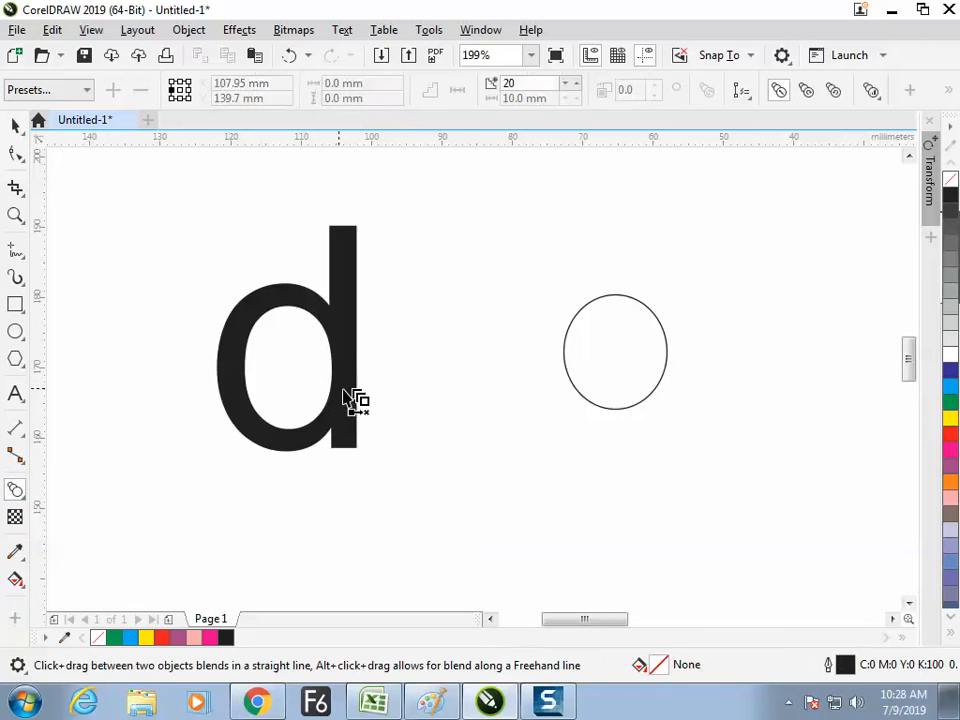
drag(351, 381, 622, 386)
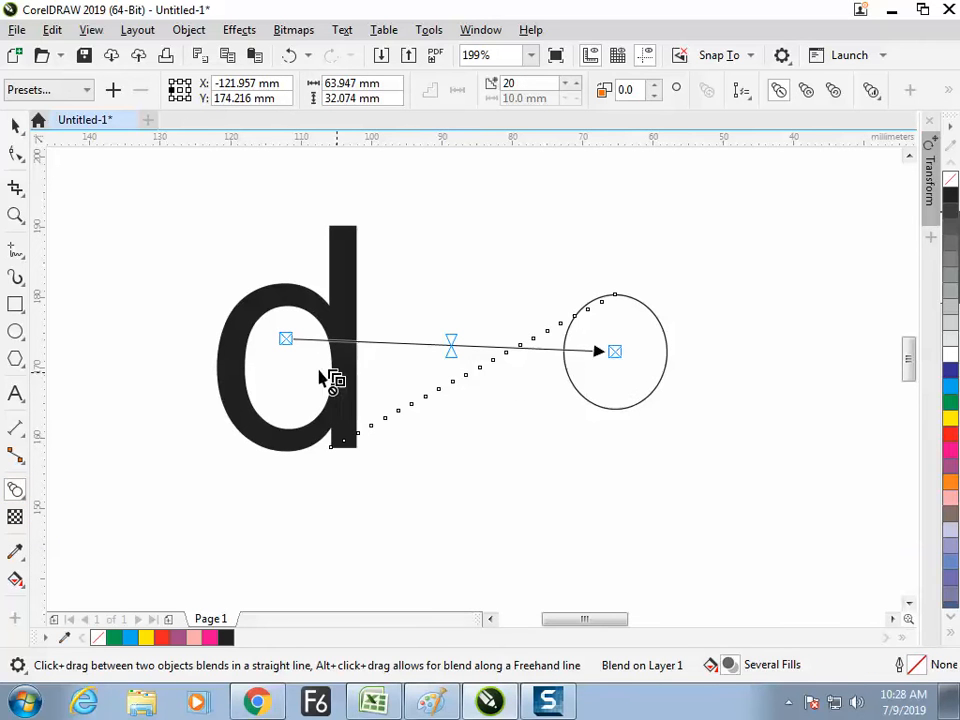
Move the whole letter-to-ellipse blend slightly down and left, and deselect it.
click(22, 133)
click(388, 300)
click(405, 324)
mouse_move(602, 343)
mouse_down()
mouse_move(631, 385)
mouse_move(591, 362)
mouse_up()
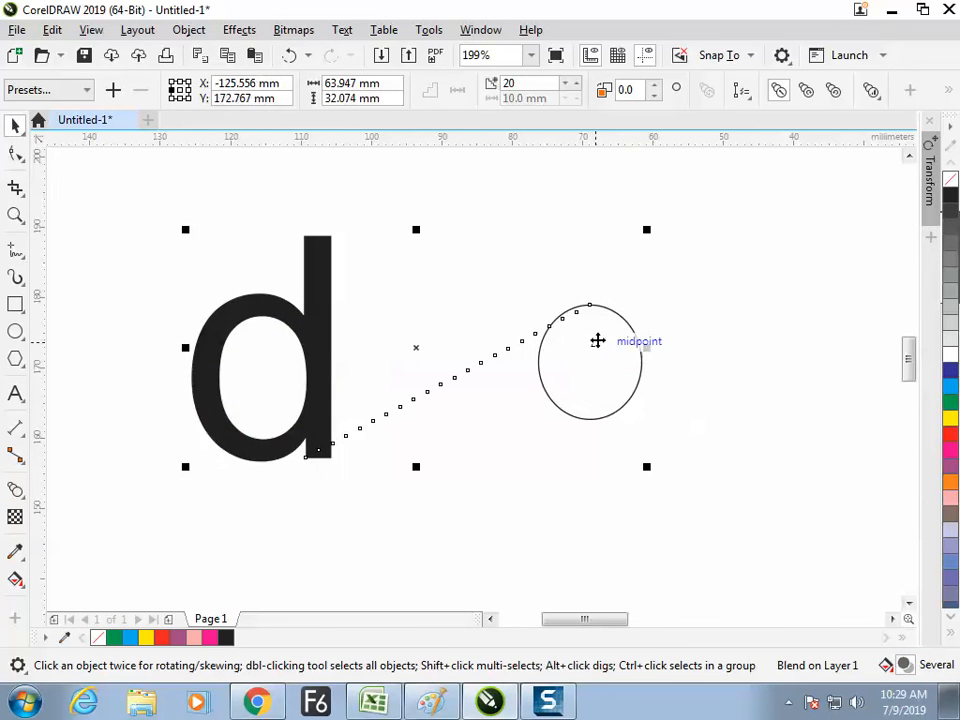
click(690, 290)
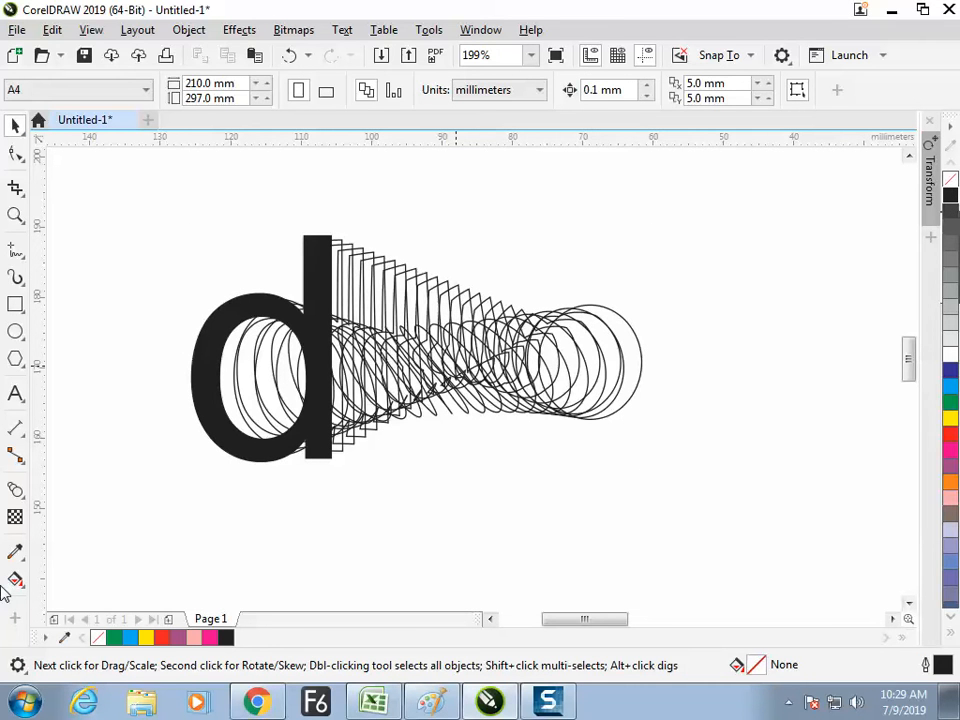
Delete the entire letter-to-ellipse blend from the drawing area.
click(517, 333)
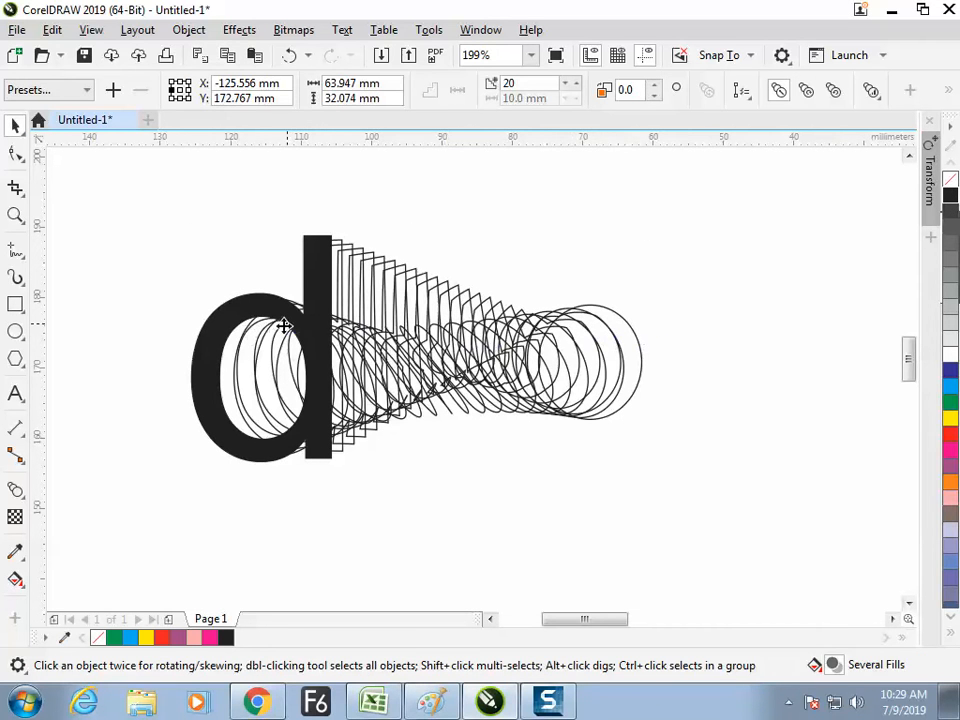
drag(399, 358, 357, 366)
click(585, 392)
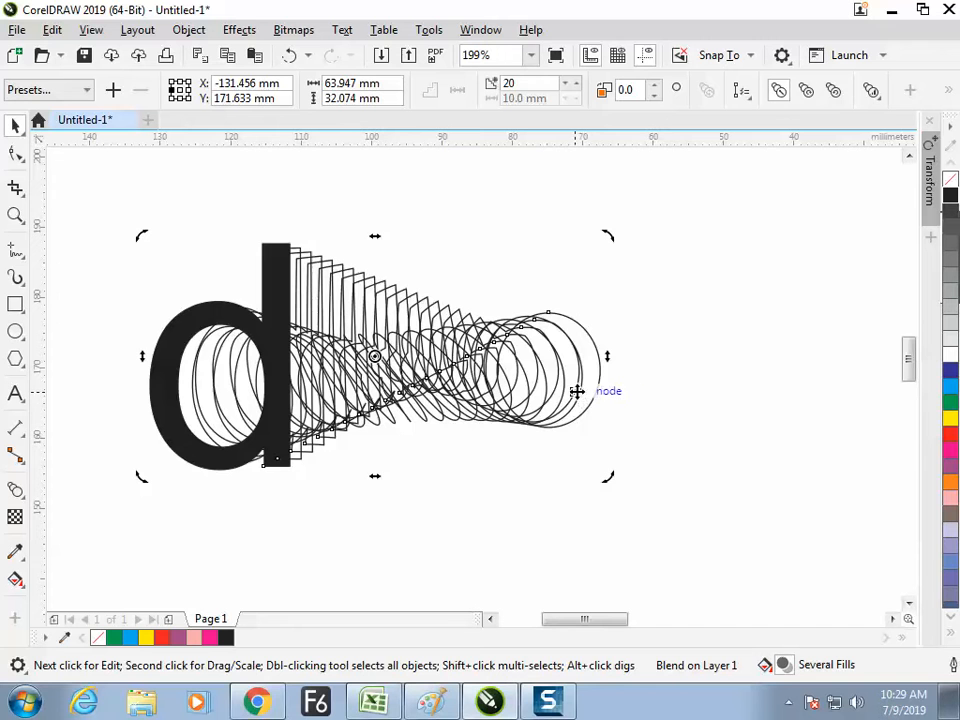
key(Delete)
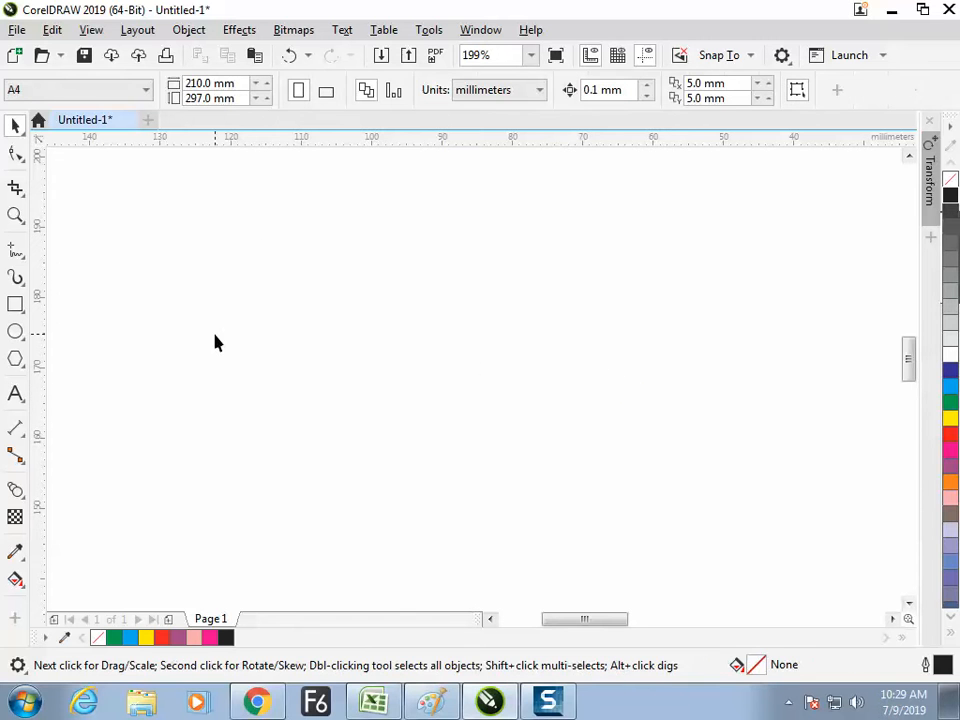
Add the artistic text "animation" in 24 pt Arial and convert it to curves.
click(17, 396)
click(268, 348)
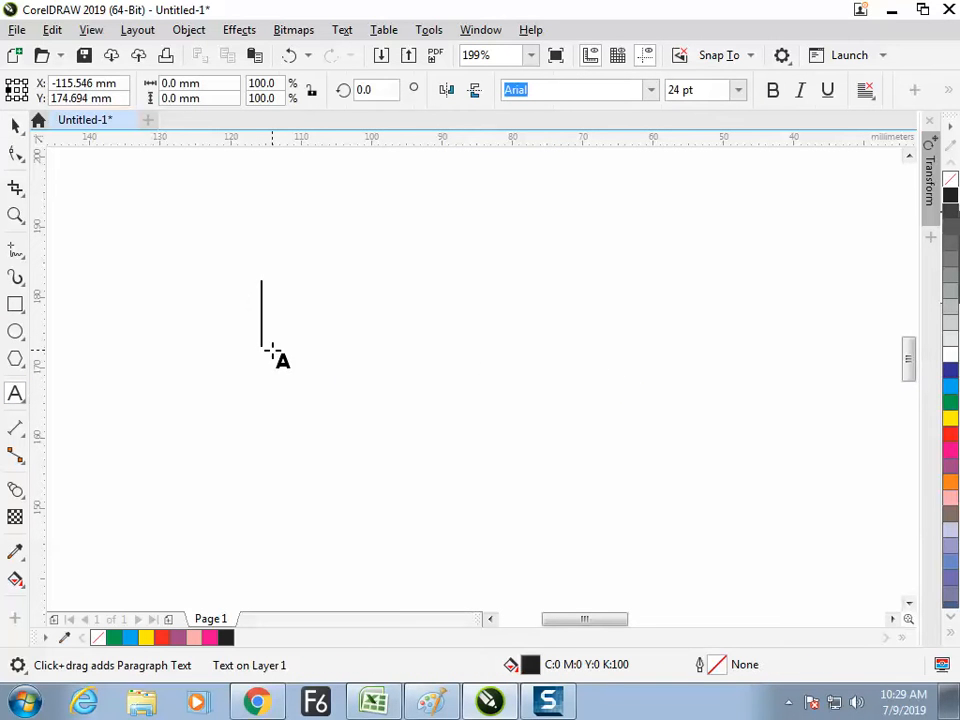
text(animation)
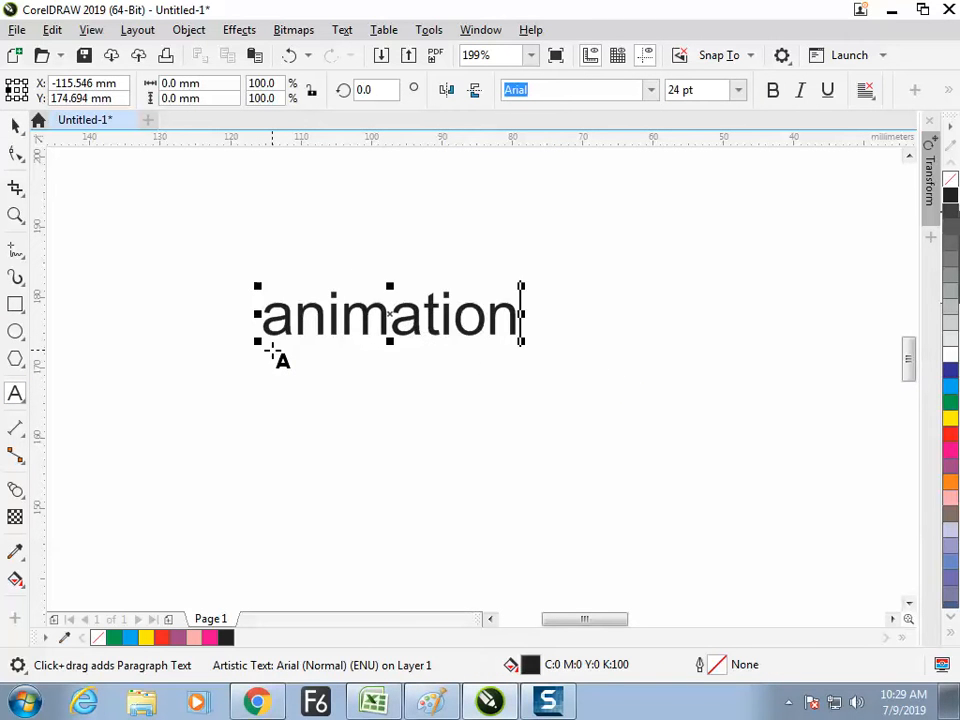
click(15, 125)
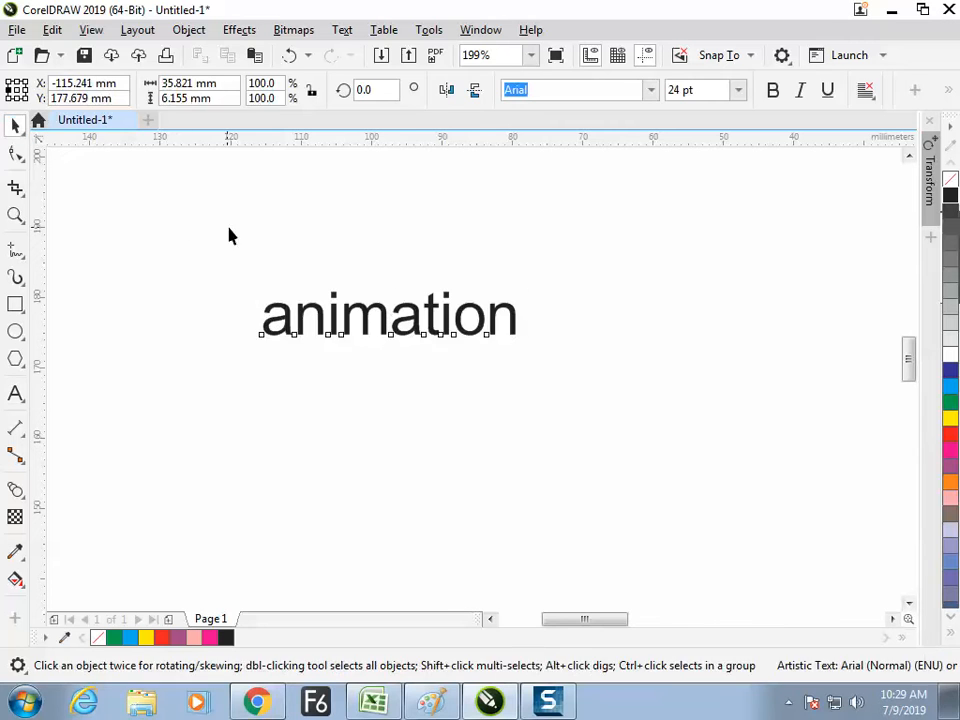
right_click(415, 345)
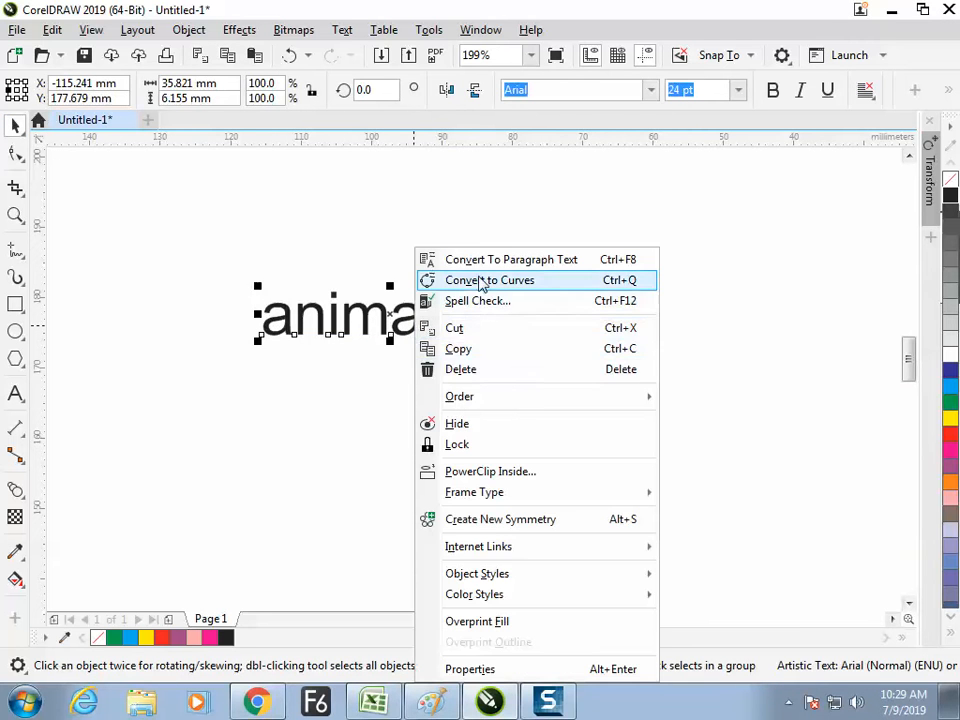
click(480, 284)
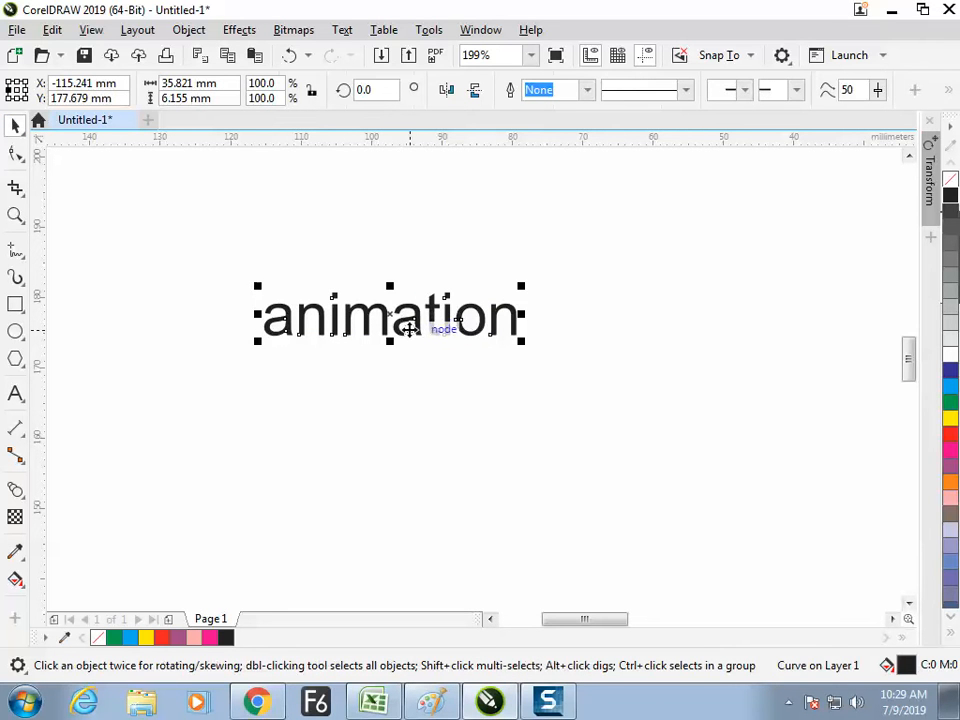
Draw a rectangle about 65.5 by 32.9 mm around the word "animation".
click(15, 304)
mouse_move(164, 205)
mouse_down()
mouse_move(390, 336)
mouse_move(645, 435)
mouse_move(626, 437)
mouse_up()
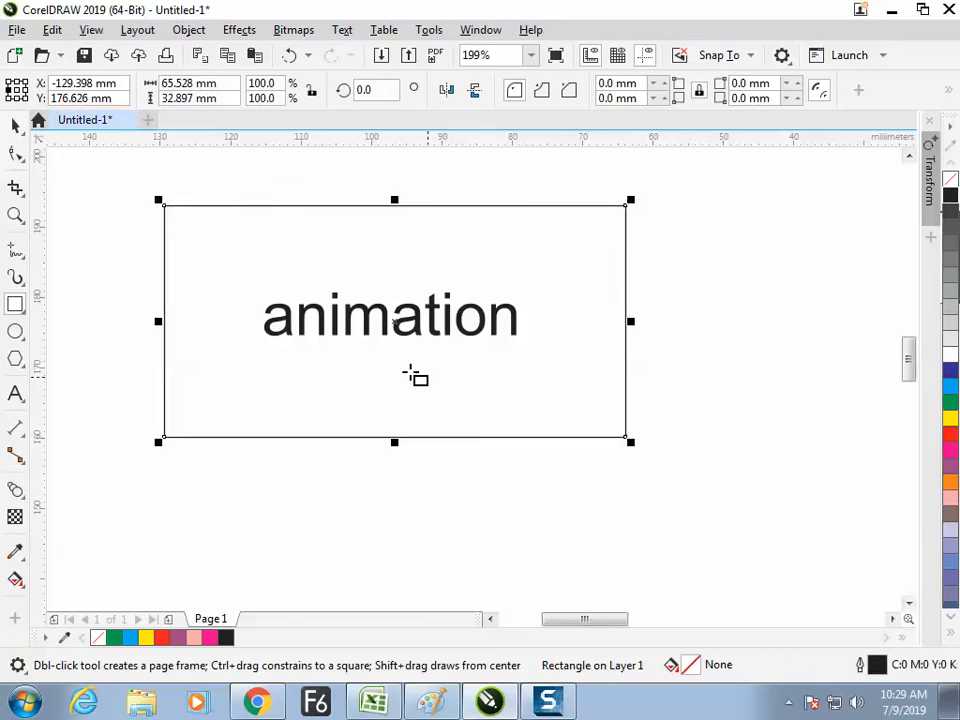
click(16, 127)
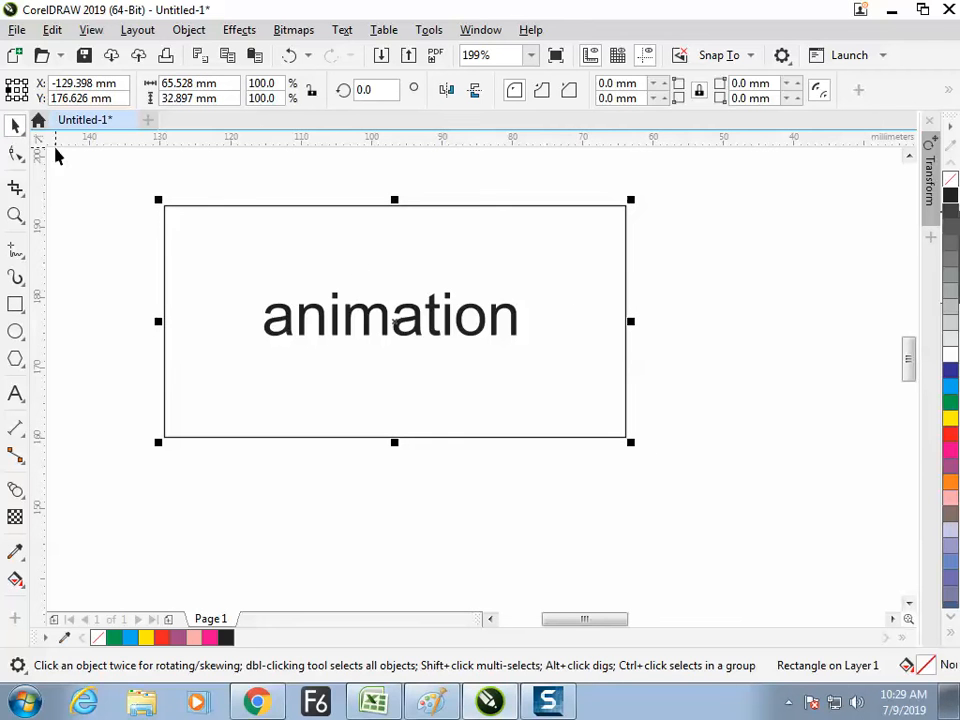
Blend the "animation" curves with the surrounding rectangle and give the blend a black outline.
click(16, 489)
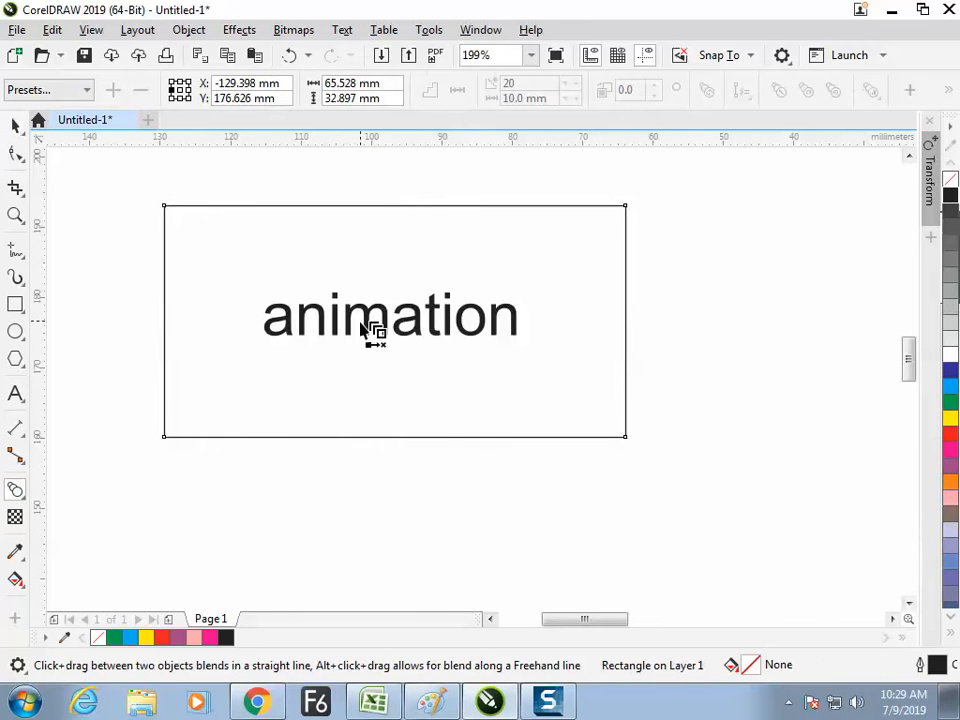
drag(381, 326, 332, 349)
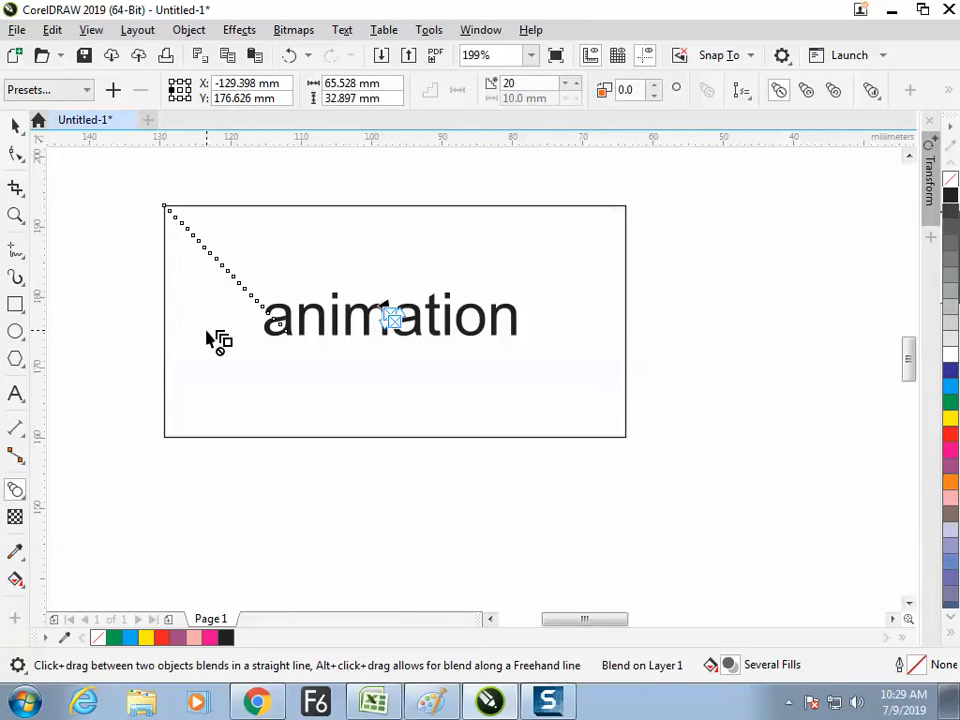
click(17, 123)
right_click(945, 197)
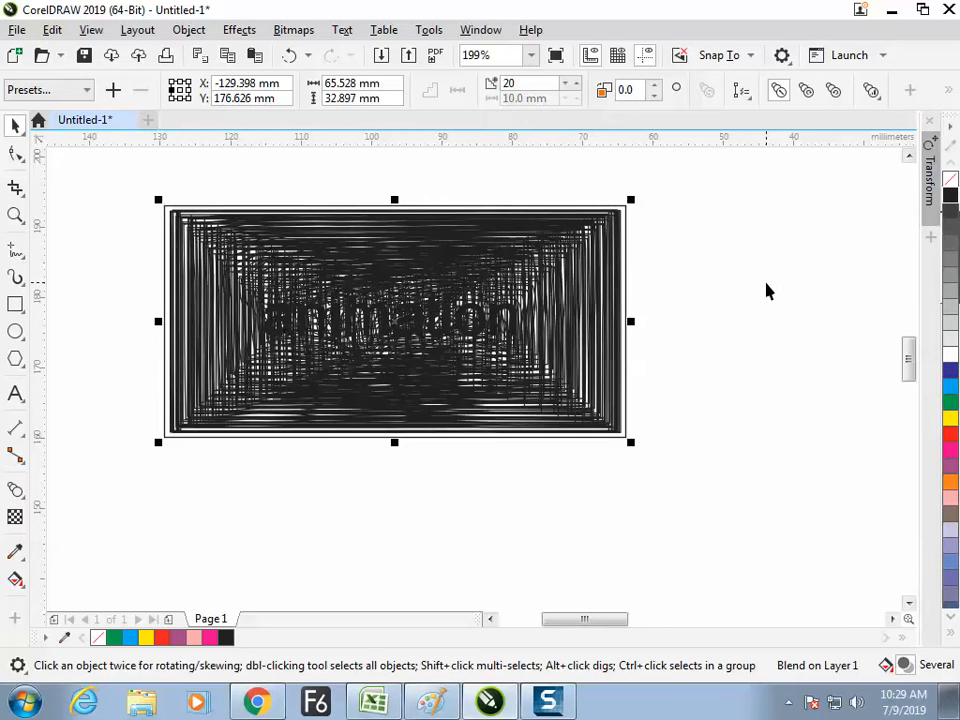
Move the whole animation blend slightly to the left and give it a cyan outline.
click(767, 281)
click(65, 190)
click(65, 190)
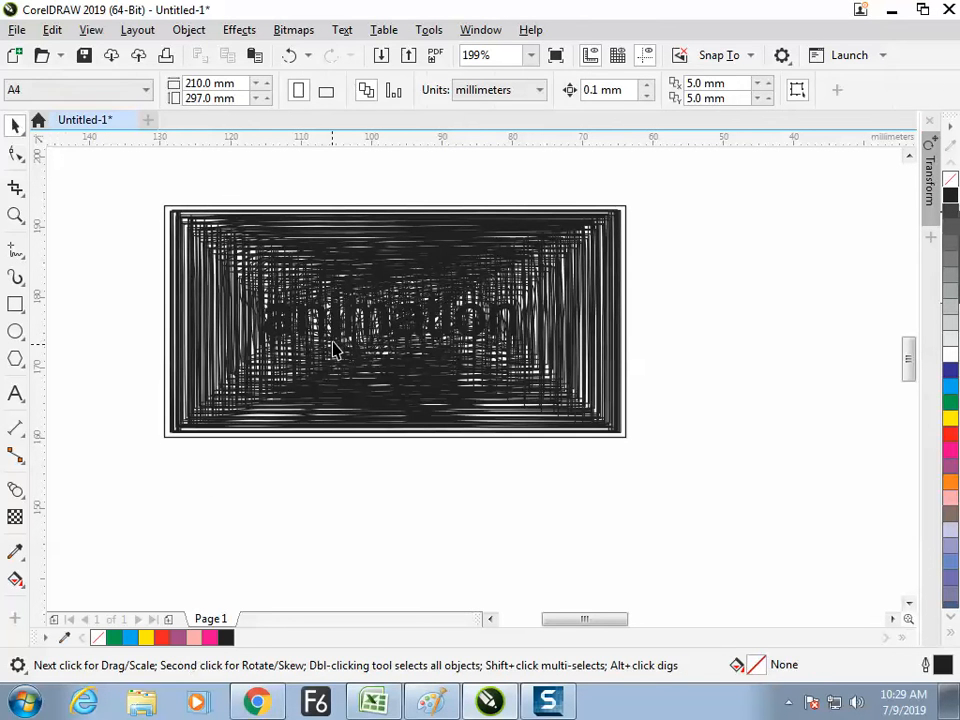
drag(300, 315, 221, 320)
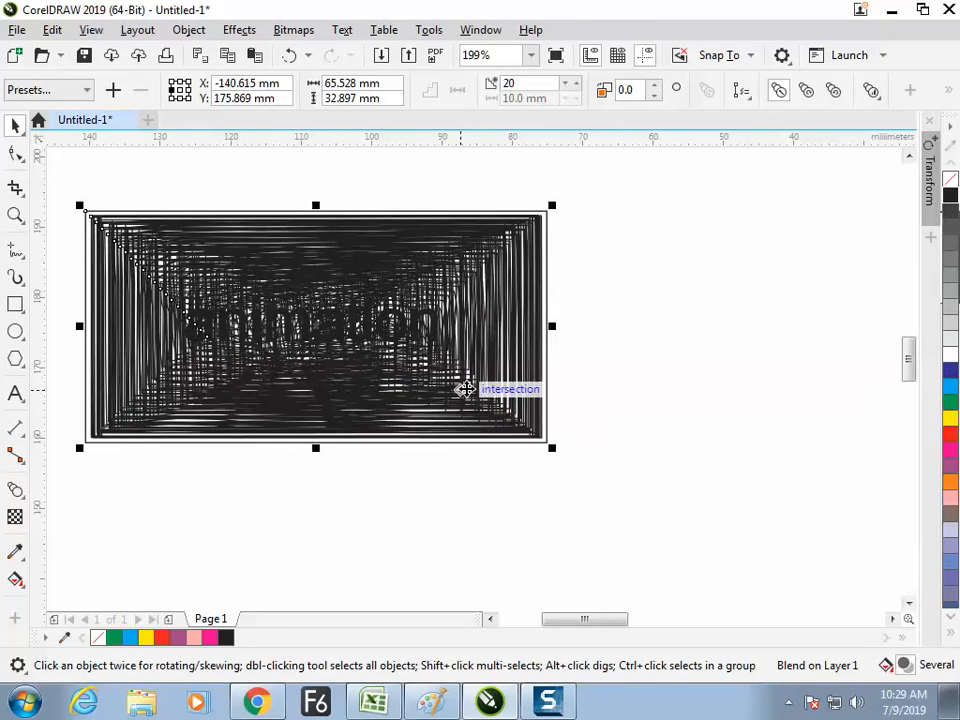
key(Escape)
click(440, 320)
click(529, 259)
click(532, 259)
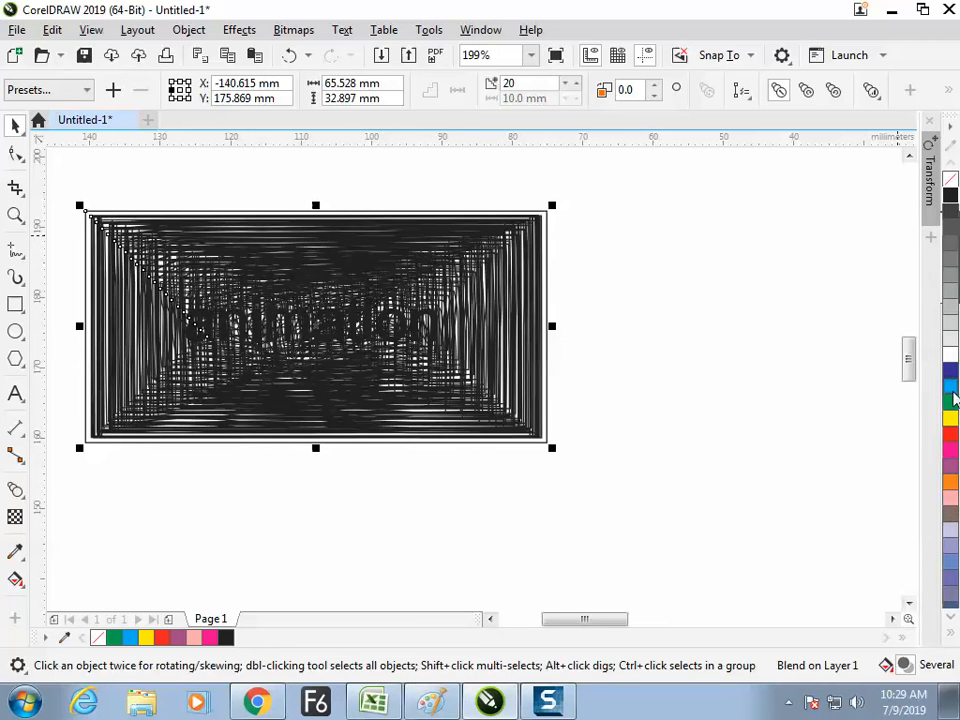
right_click(952, 390)
click(707, 363)
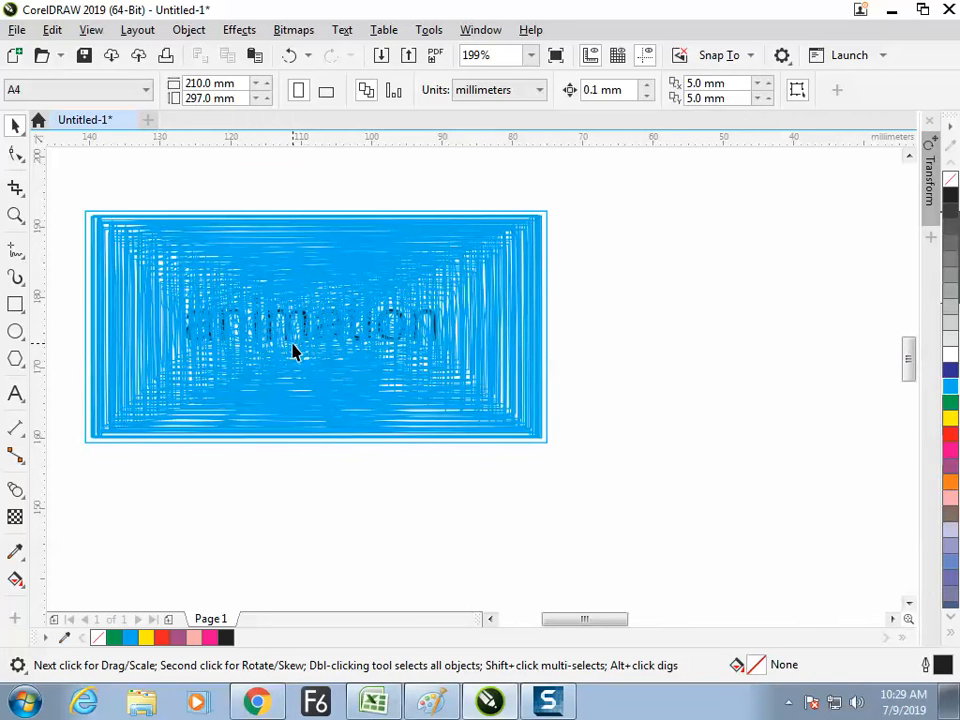
Undo the cyan outline, the move and the blend, back to the separate word and rectangle.
key(ctrl+z)
key(ctrl+z)
key(ctrl+z)
key(ctrl+z)
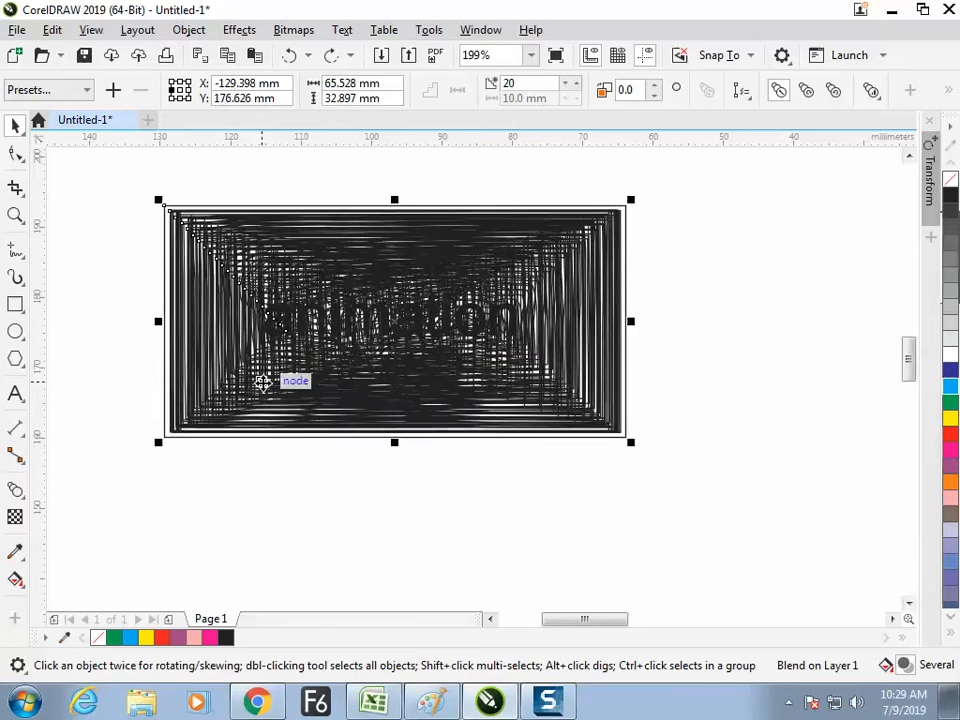
key(ctrl+shift+z)
key(ctrl+z)
click(272, 490)
Send the rectangle around the word "animation" to the back of the page.
click(257, 437)
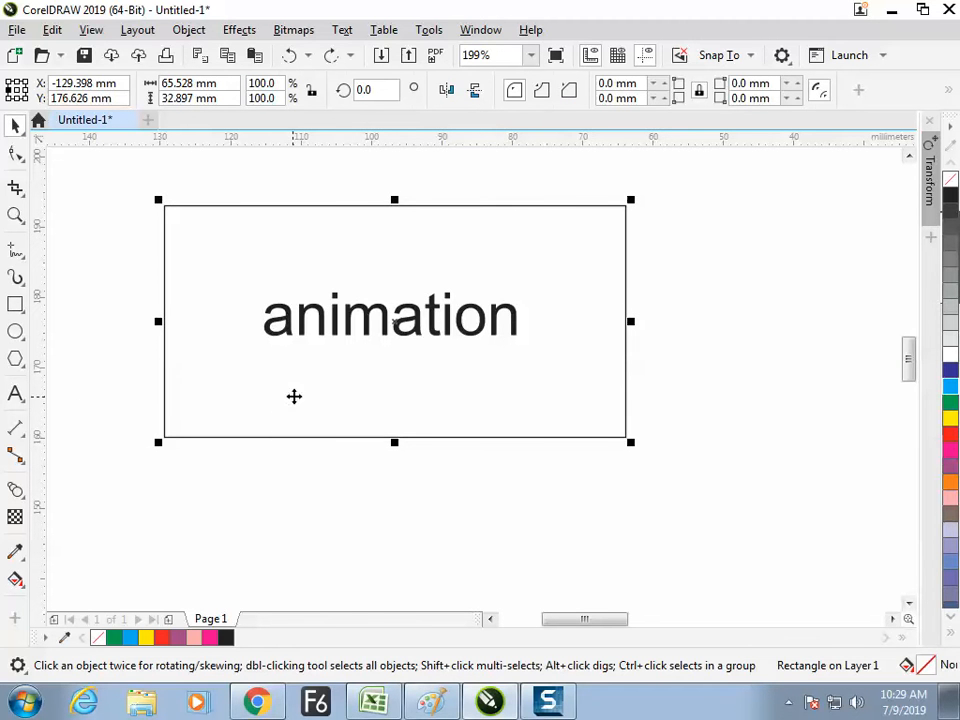
right_click(335, 399)
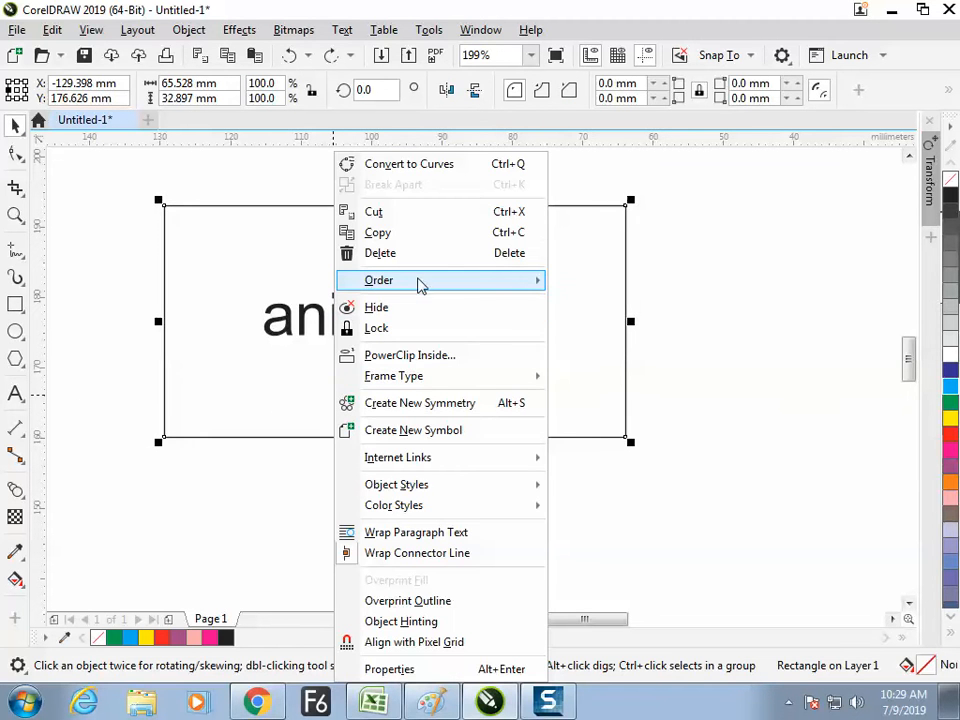
mouse_move(407, 283)
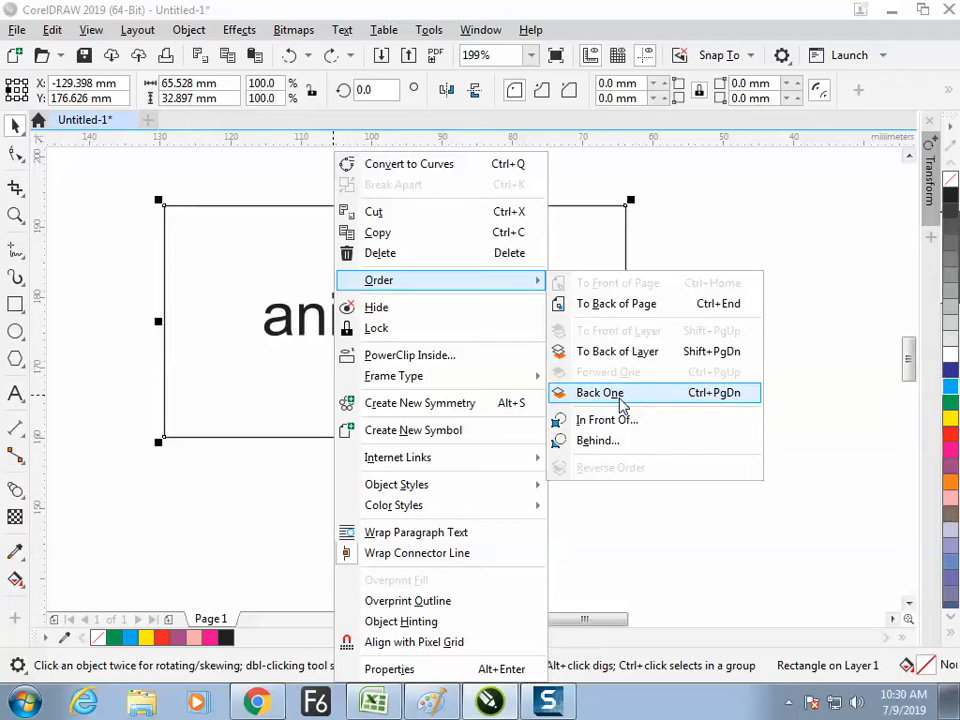
click(632, 304)
click(681, 294)
Give the "animation" curves a cyan outline and a white fill.
click(497, 322)
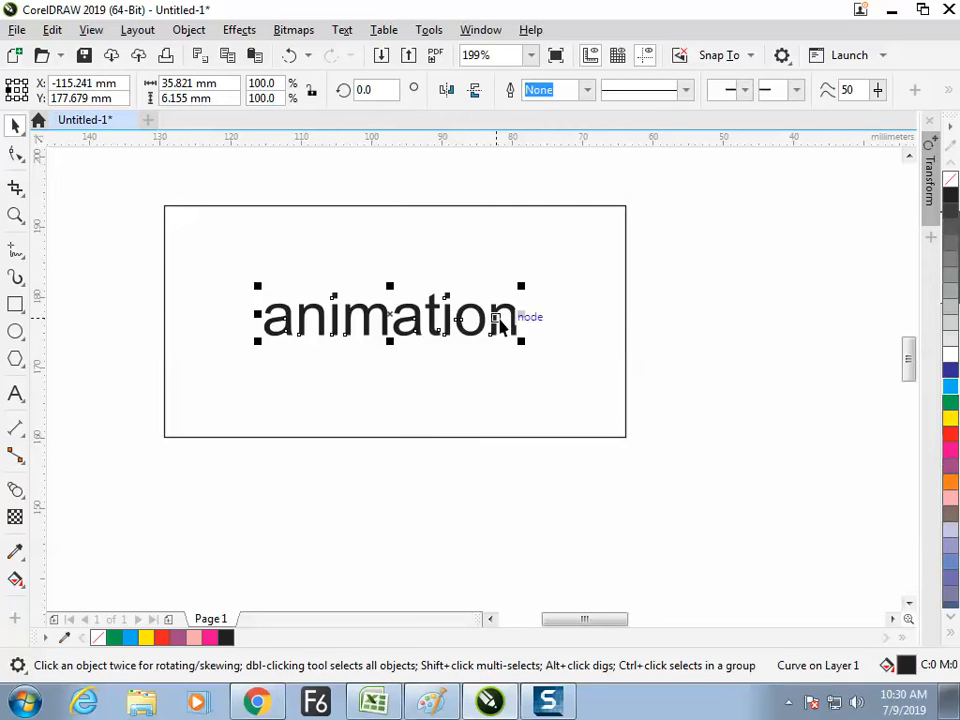
right_click(952, 358)
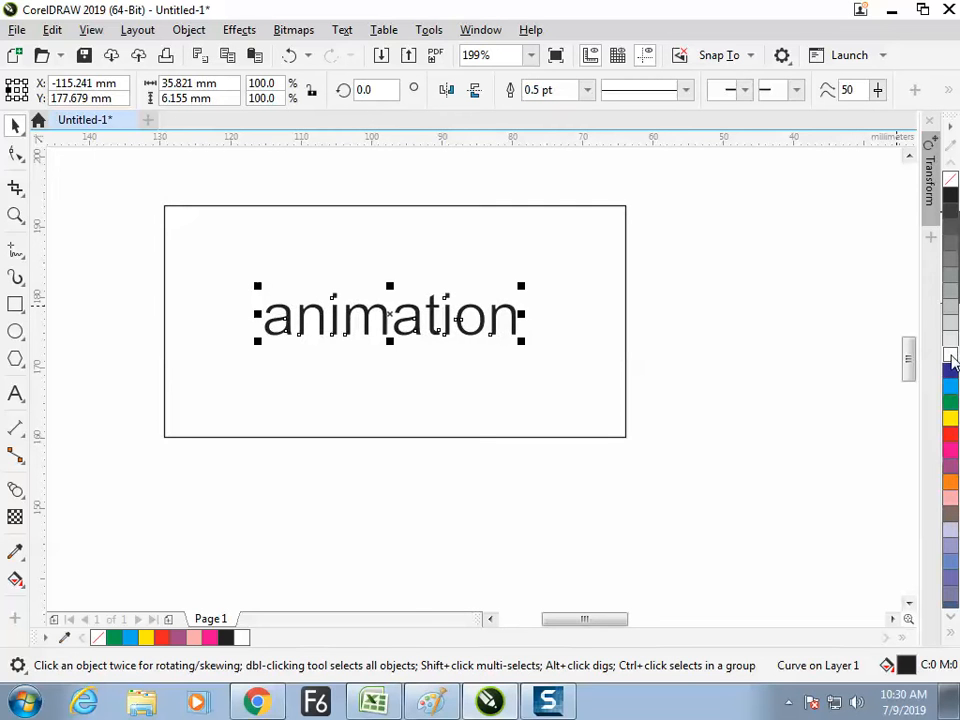
right_click(951, 391)
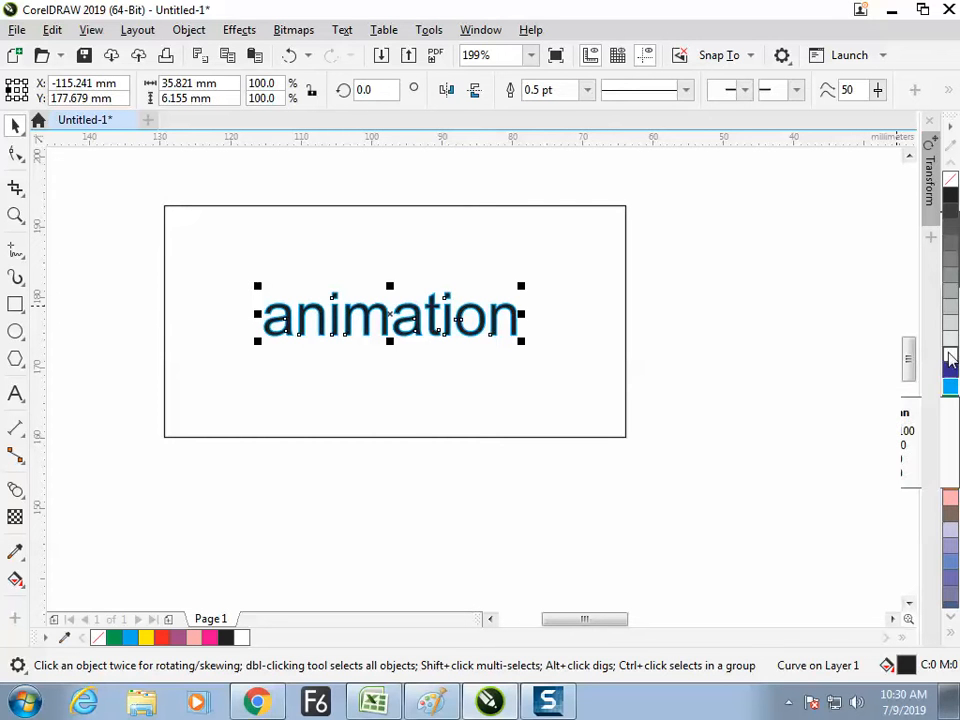
click(951, 354)
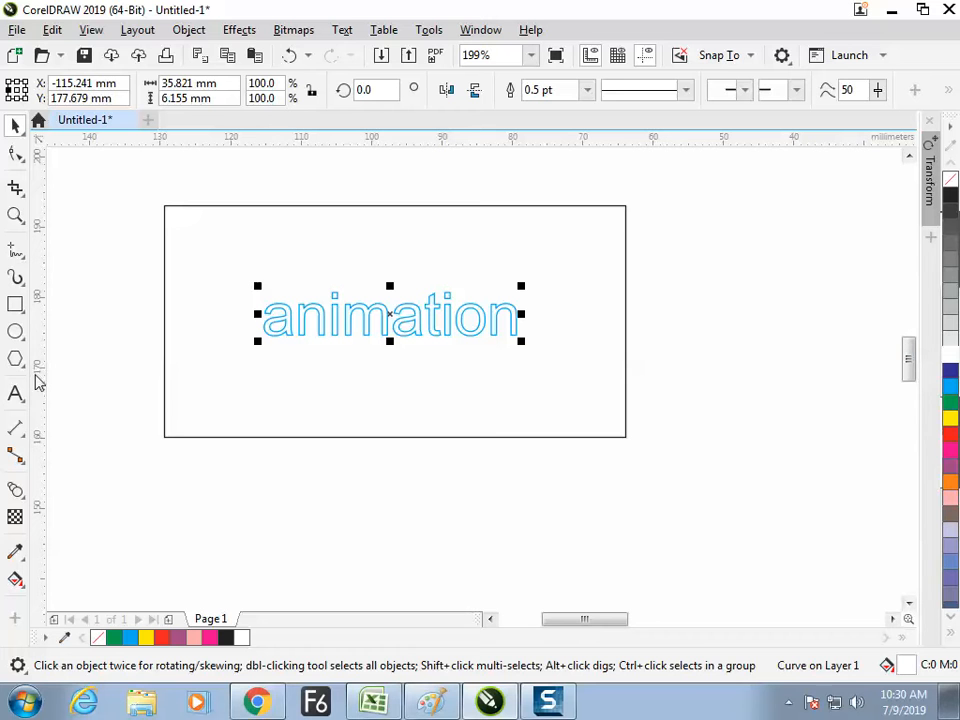
Blend the white "animation" curves with the surrounding rectangle.
click(15, 489)
drag(321, 317, 345, 250)
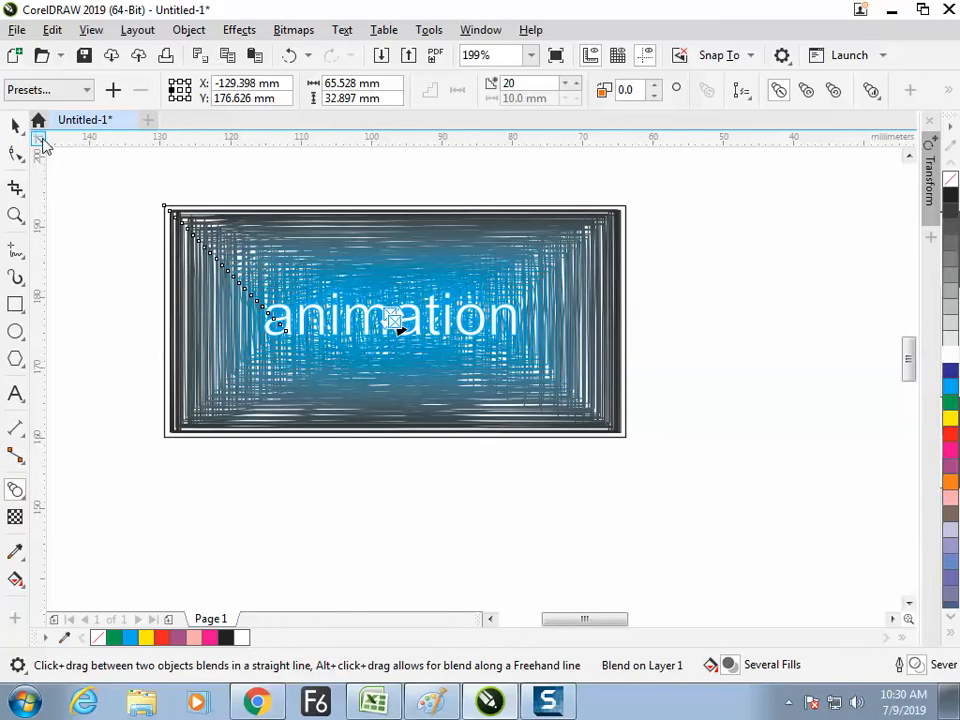
click(15, 125)
click(95, 207)
Move the "animation" control curves inside the blend to about X -113.6 mm, Y 175.0 mm, and preview the result full screen.
key(z)
drag(228, 262, 568, 395)
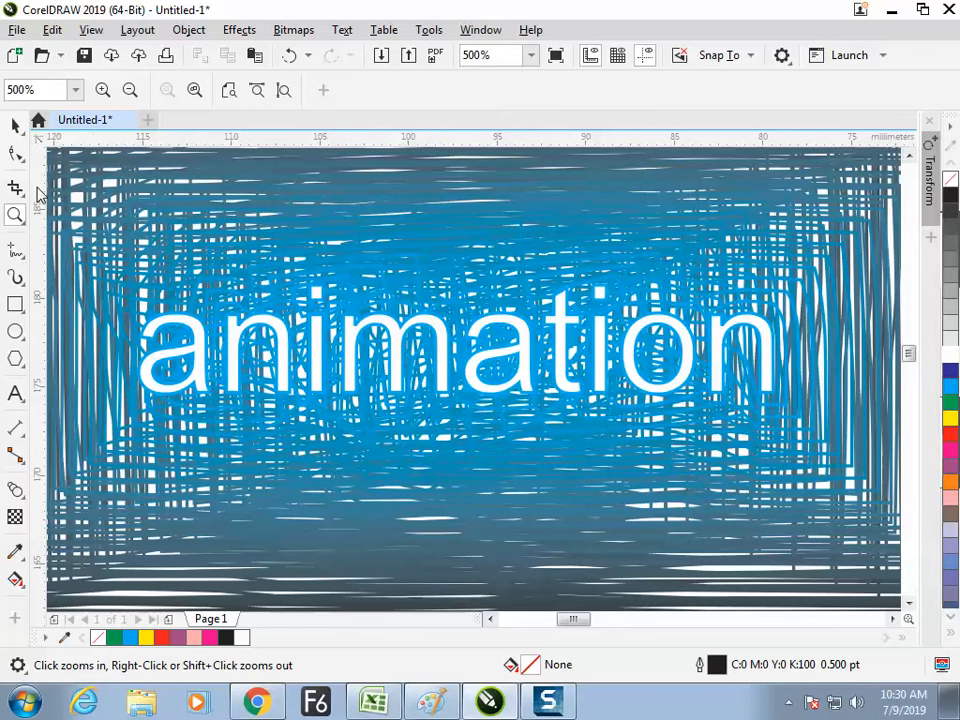
click(15, 125)
click(229, 371)
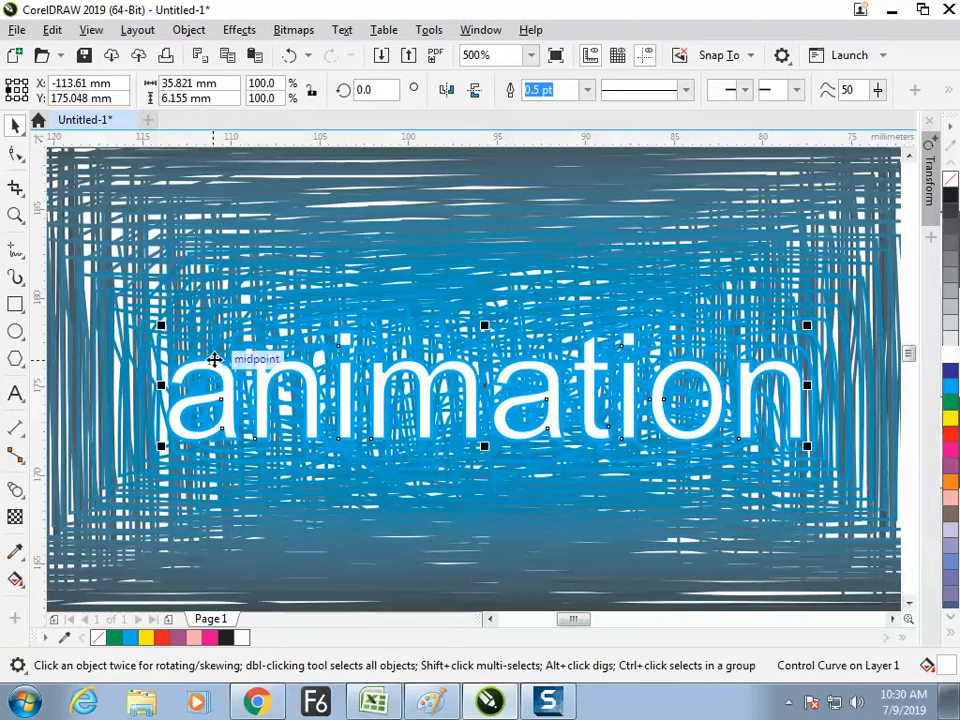
key(F9)
key(F9)
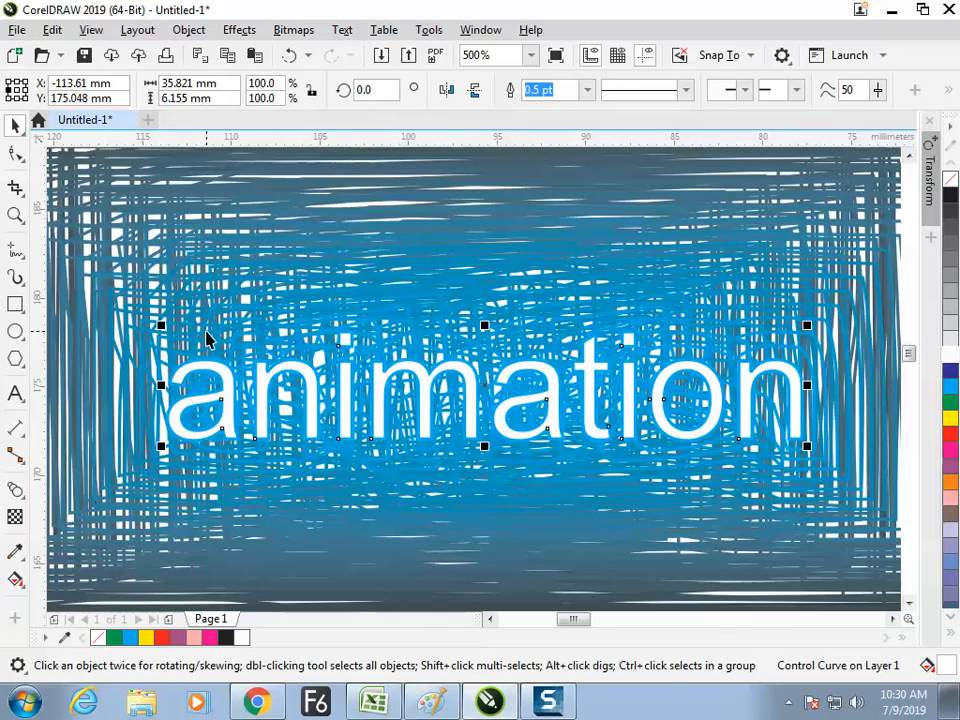
Increase the number of steps in the animation blend to 35.
key(F3)
key(z)
drag(446, 315, 921, 574)
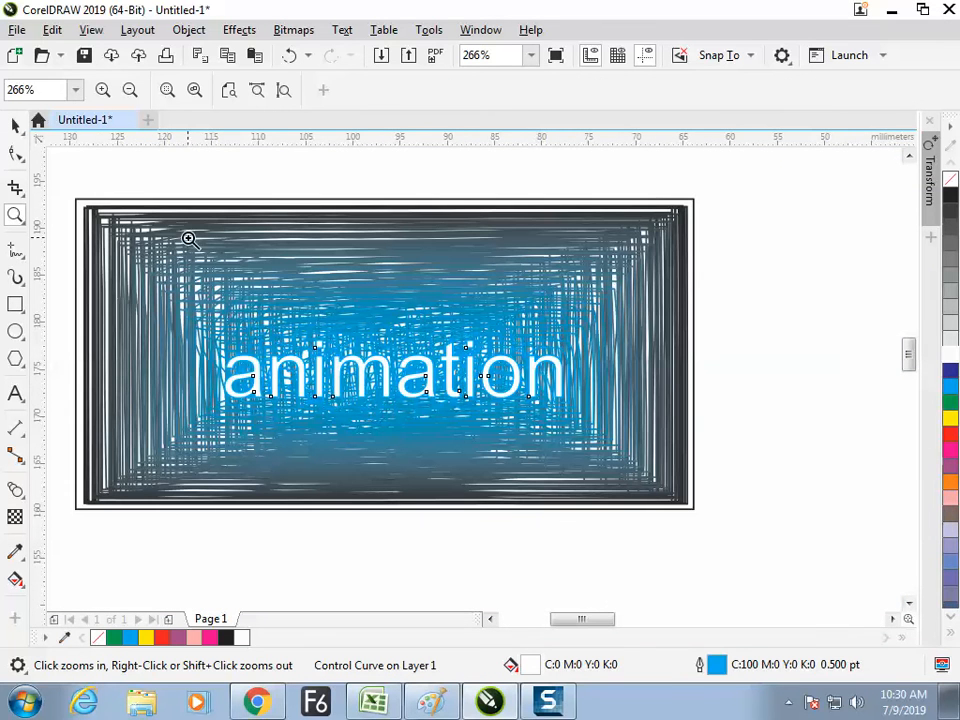
click(20, 133)
click(128, 192)
click(624, 322)
click(665, 286)
click(636, 281)
click(574, 84)
click(575, 84)
click(576, 84)
click(577, 84)
click(577, 84)
click(576, 85)
click(576, 85)
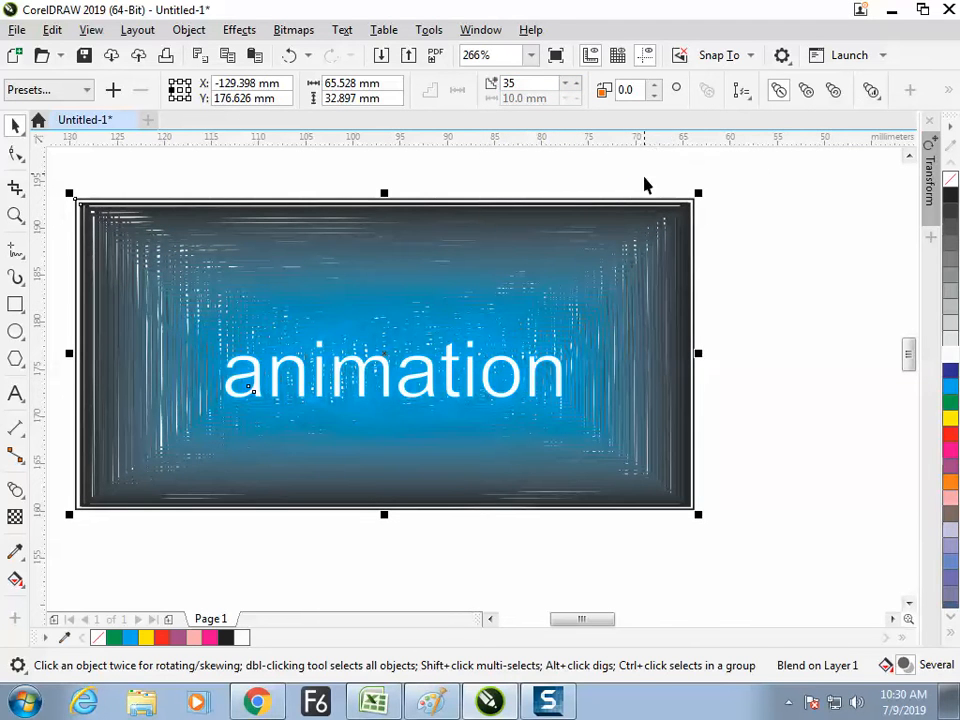
Set the outline width of the blend's control rectangle to Hairline.
click(722, 211)
click(696, 207)
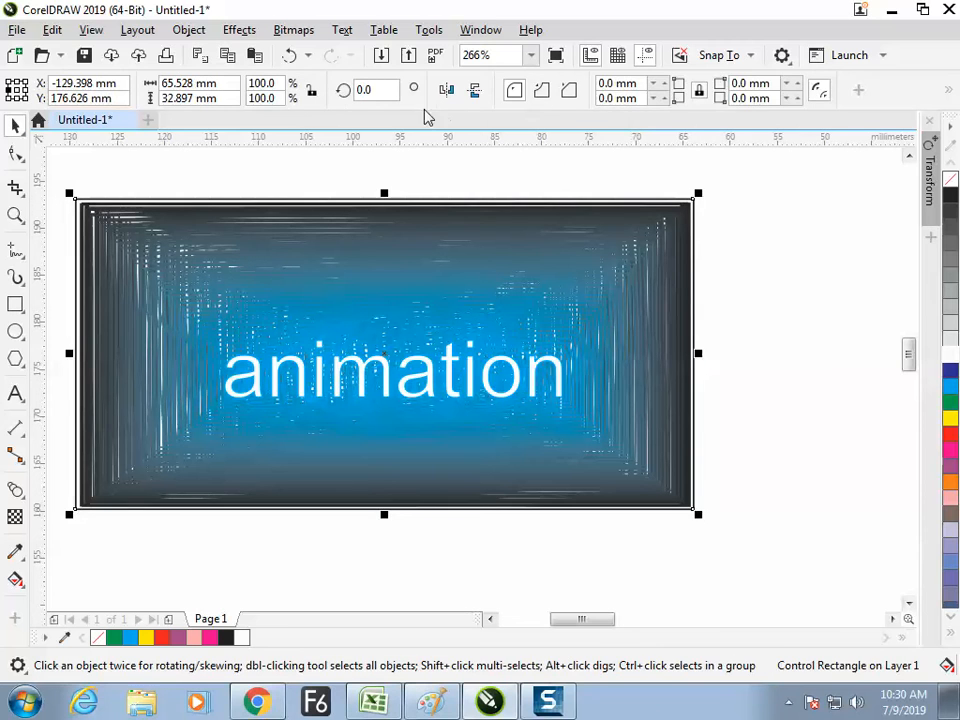
click(717, 244)
click(694, 236)
key(F12)
click(362, 278)
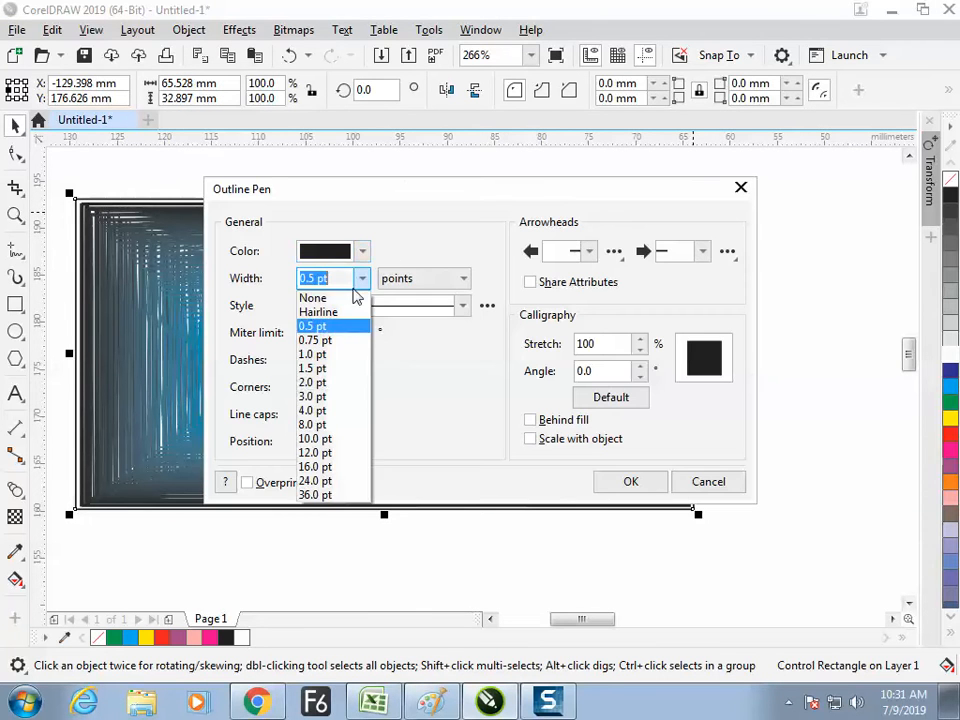
click(358, 311)
click(648, 481)
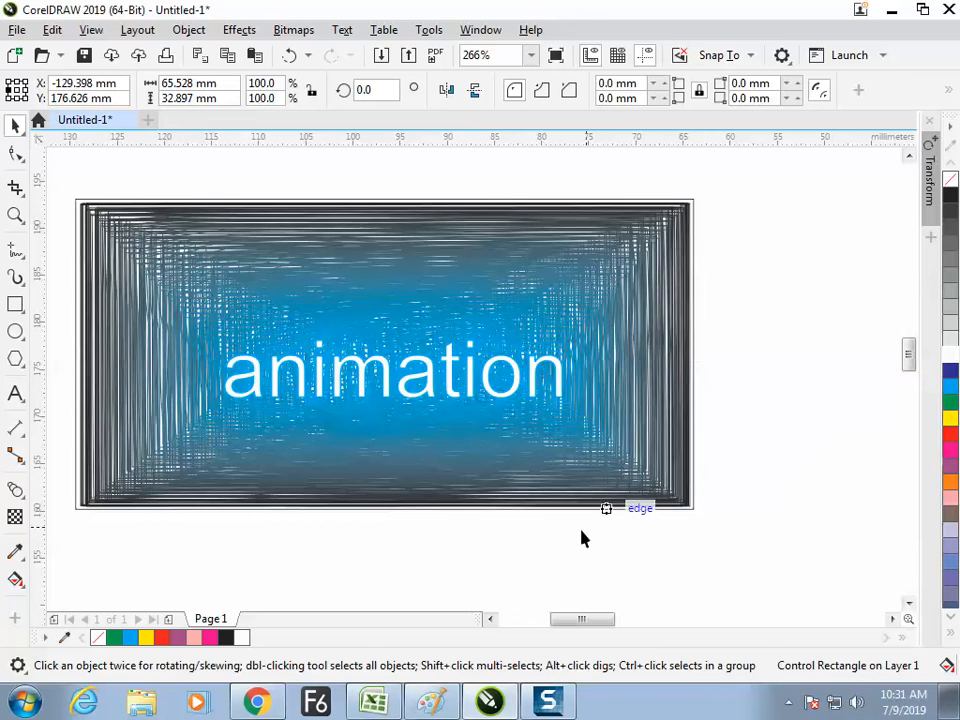
Set the outline width of the "animation" control curves to Hairline.
click(581, 538)
click(651, 326)
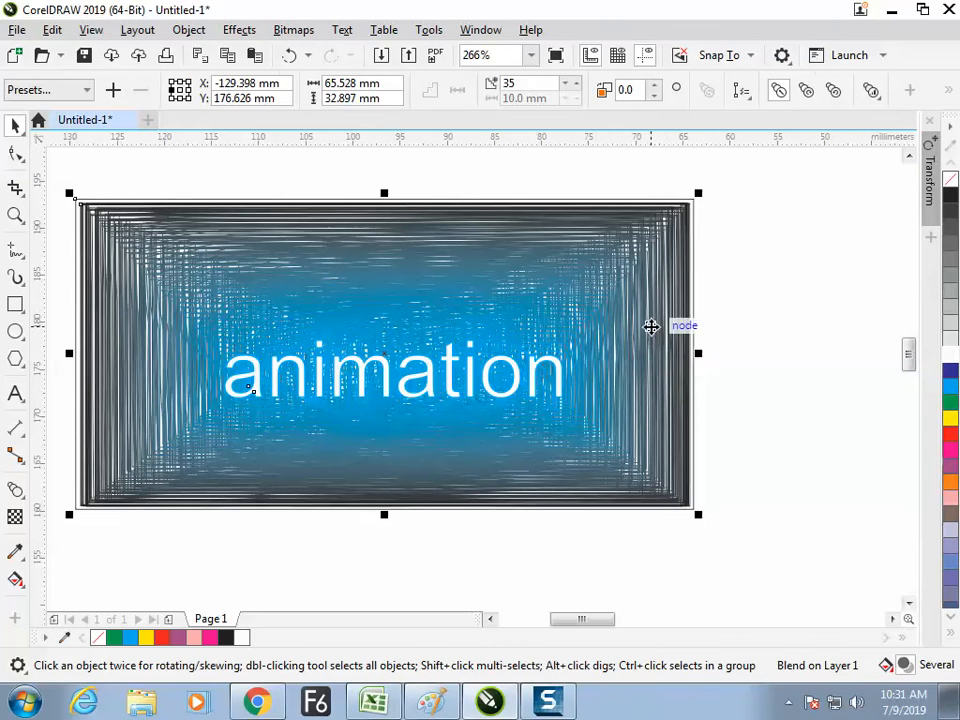
key(Escape)
click(561, 375)
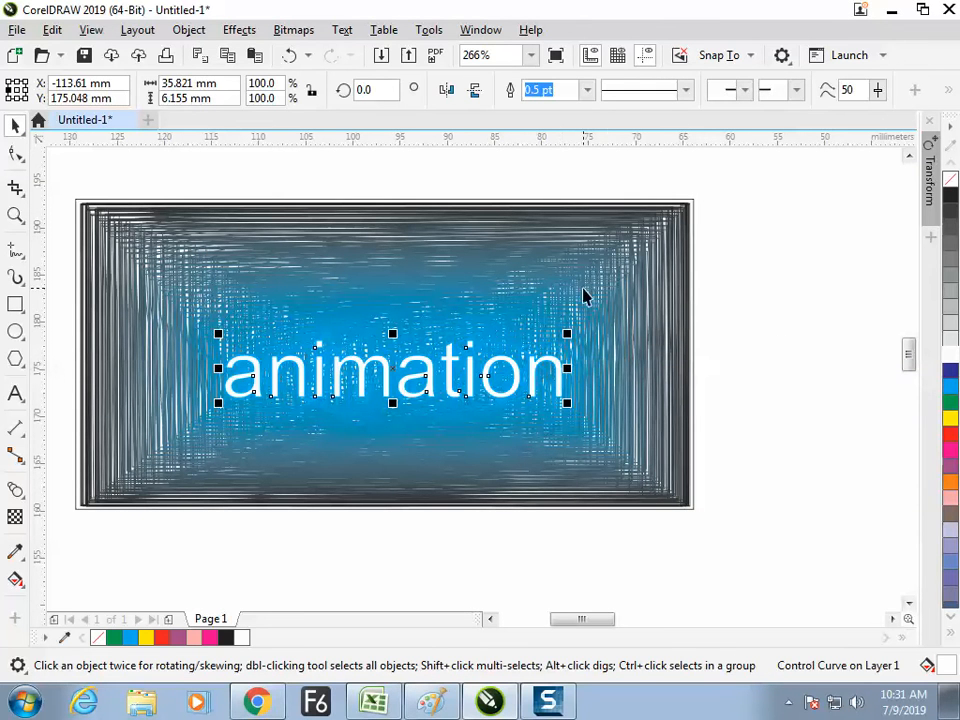
click(587, 90)
click(578, 124)
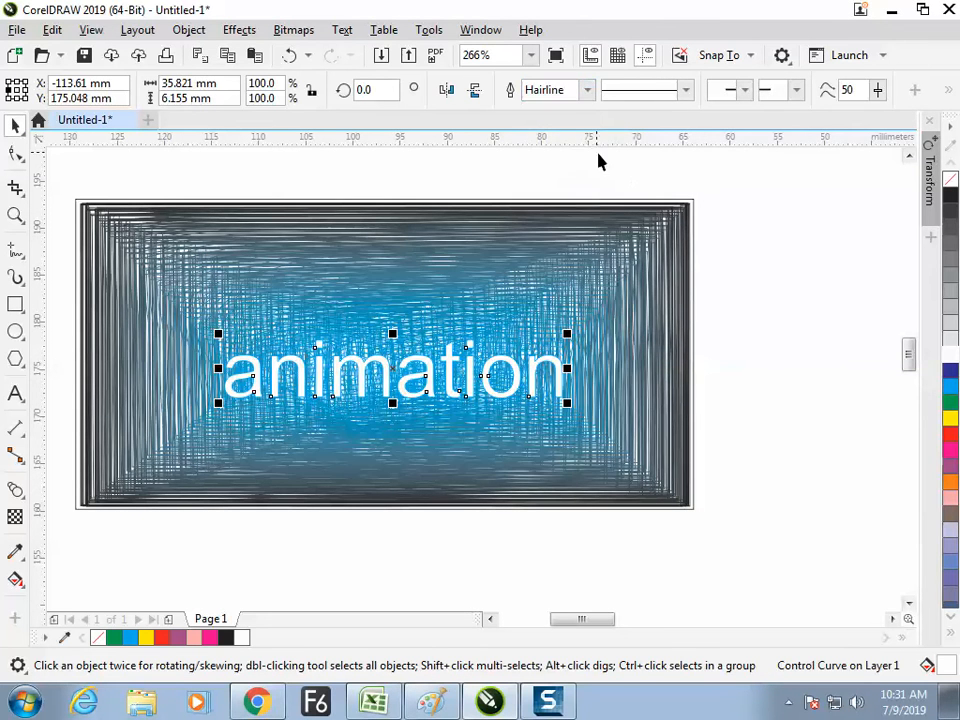
Examine the fine blend lines around the letters up close, full screen and from a distance.
key(Escape)
key(z)
scroll(331, 359, up, 4)
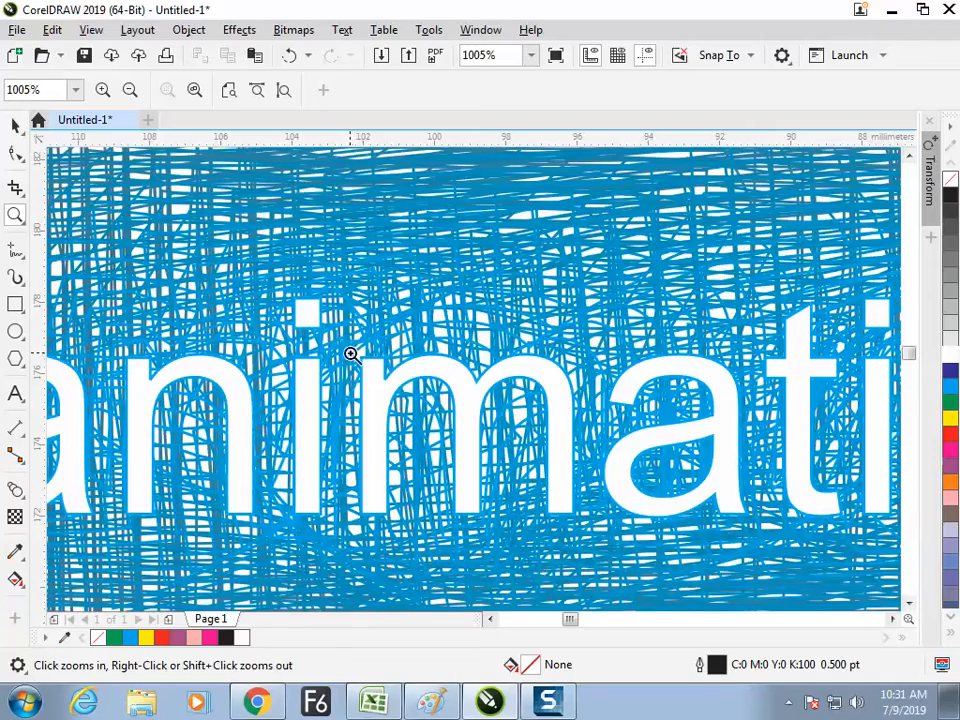
key(h)
drag(224, 314, 348, 326)
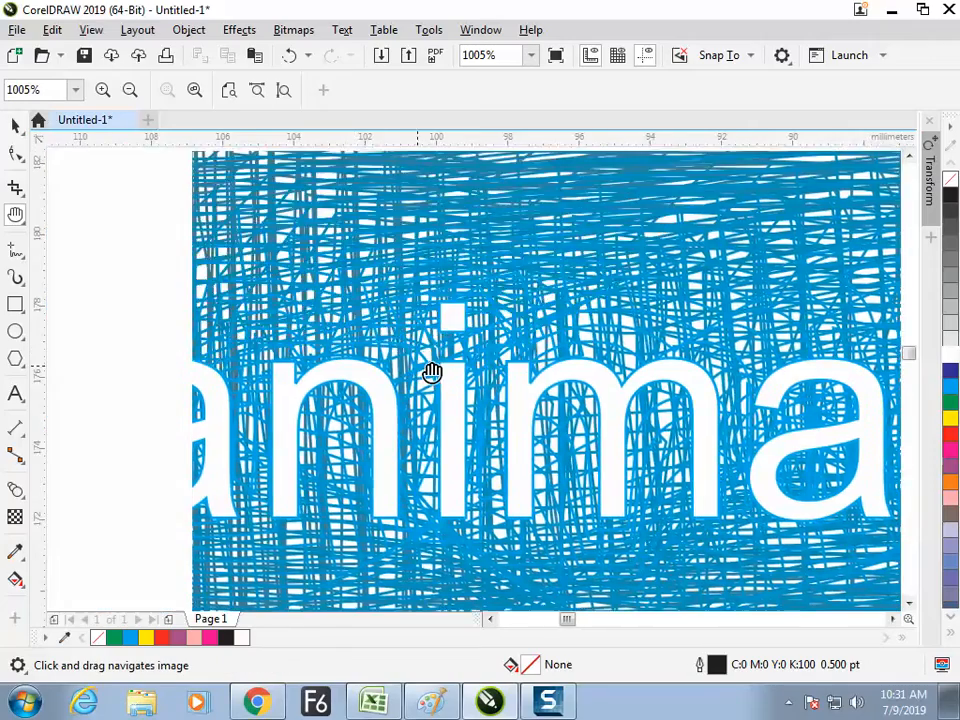
drag(432, 372, 492, 356)
key(F9)
key(F9)
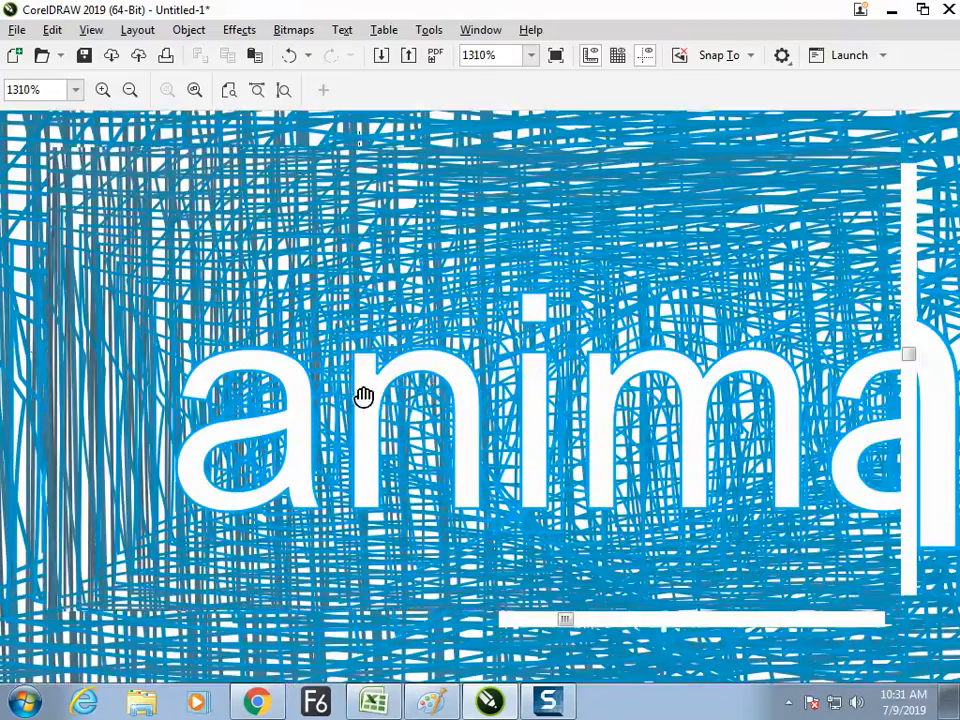
drag(369, 386, 382, 337)
drag(576, 360, 349, 356)
drag(530, 358, 233, 386)
drag(501, 352, 489, 328)
key(F3)
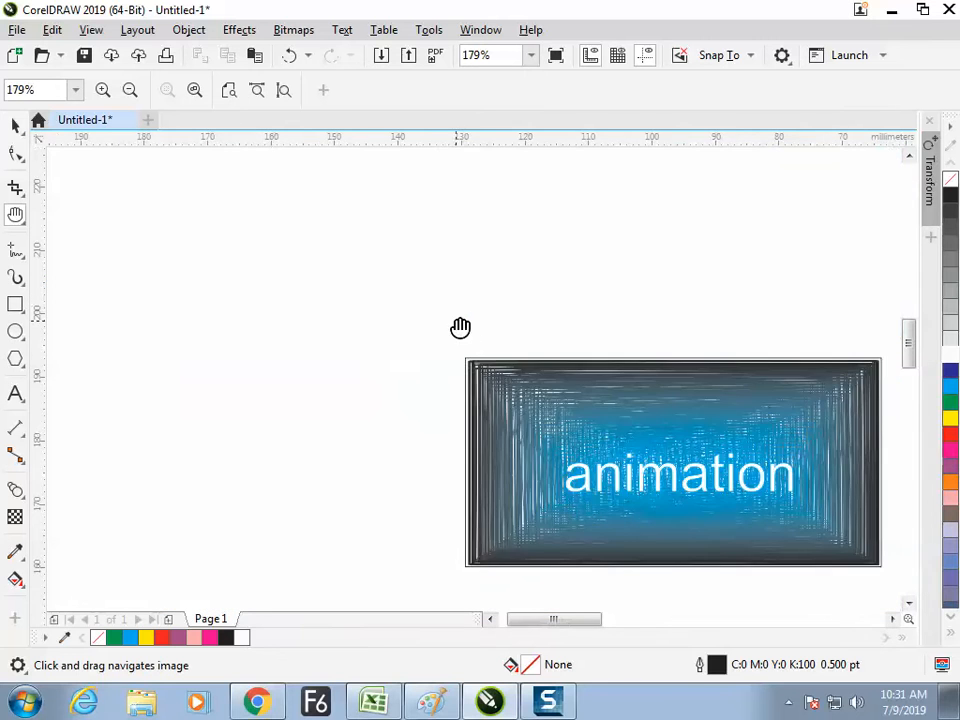
scroll(476, 336, down, 2)
drag(497, 363, 478, 360)
key(z)
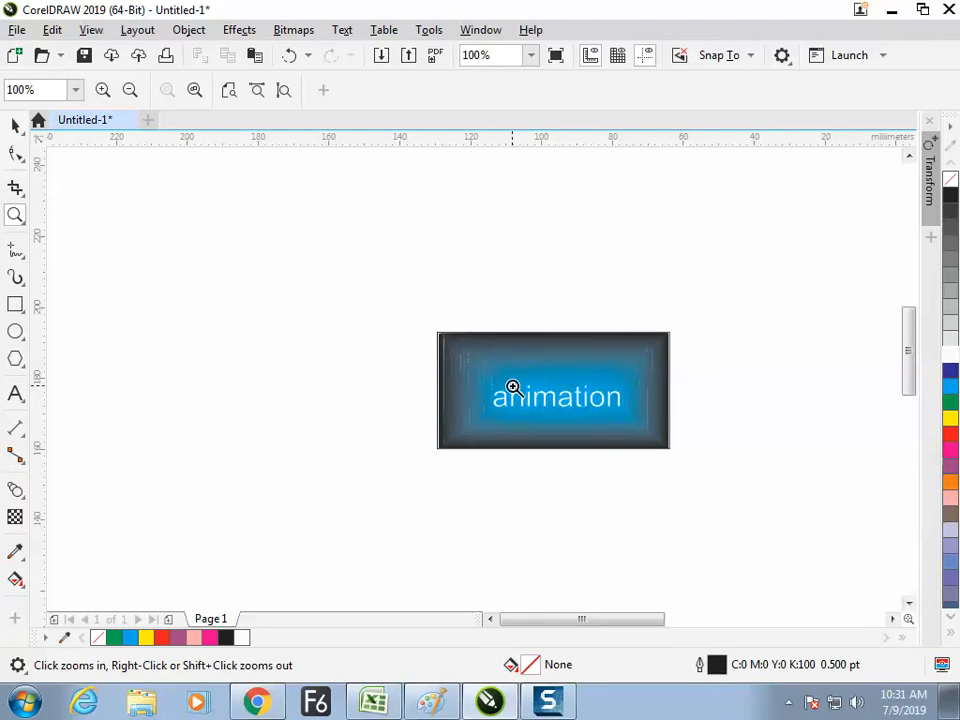
drag(549, 404, 652, 367)
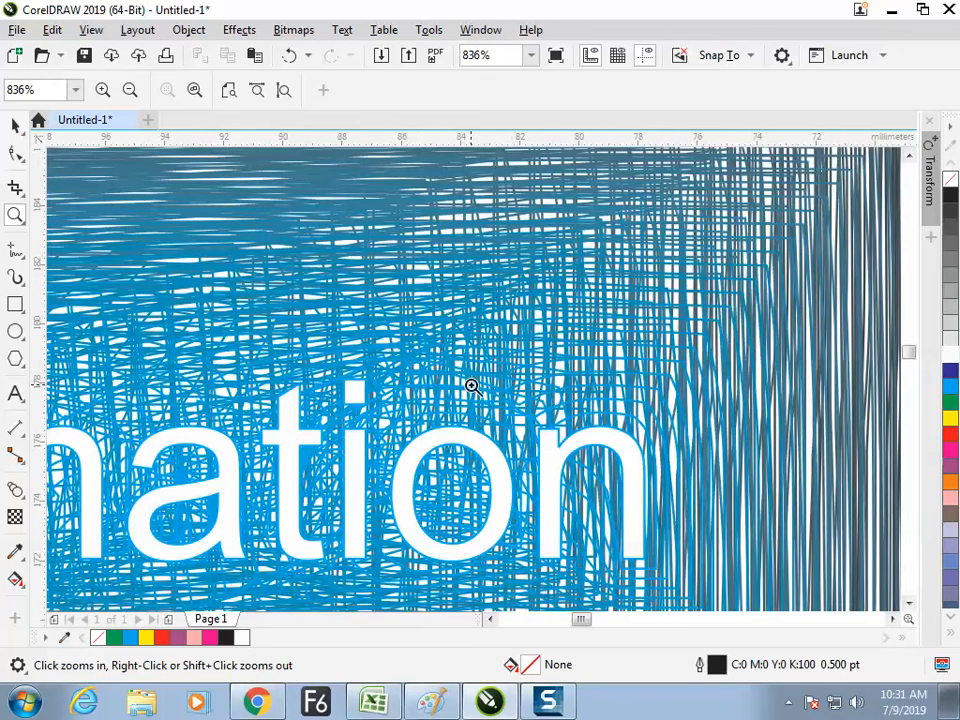
scroll(396, 380, down, 4)
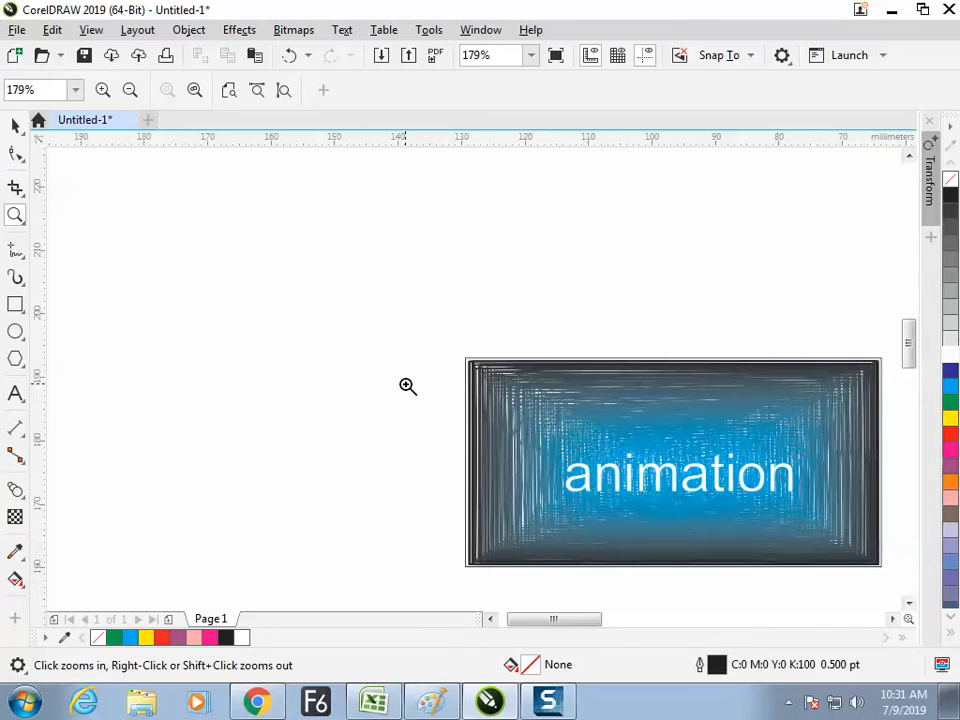
scroll(405, 384, down, 2)
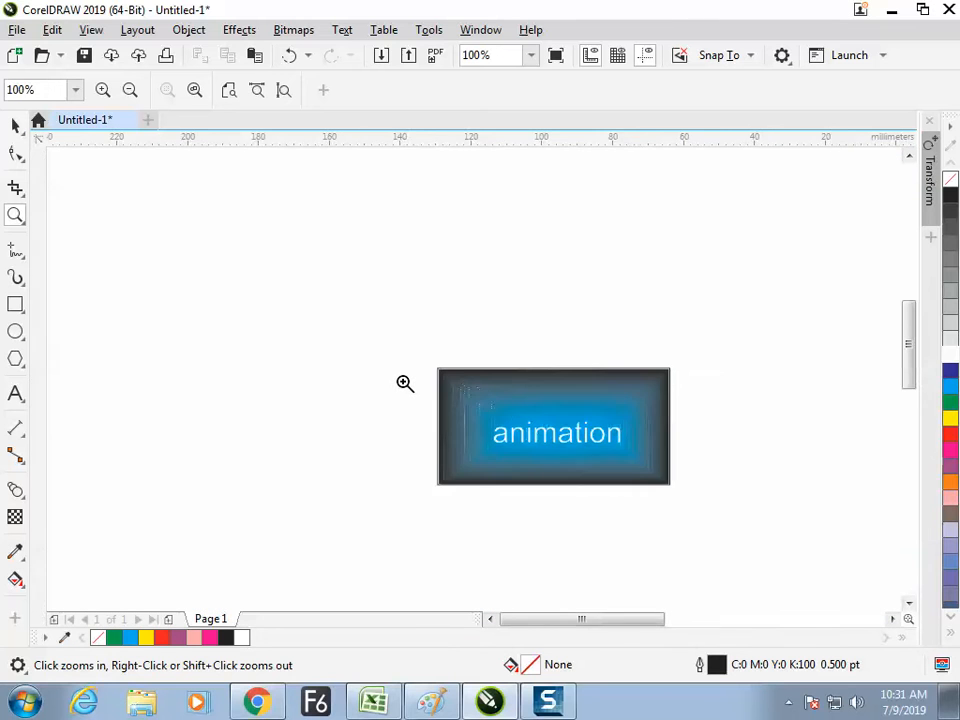
scroll(405, 384, up, 2)
Center all objects on the page and preview the enlarged artwork full screen.
key(ctrl+a)
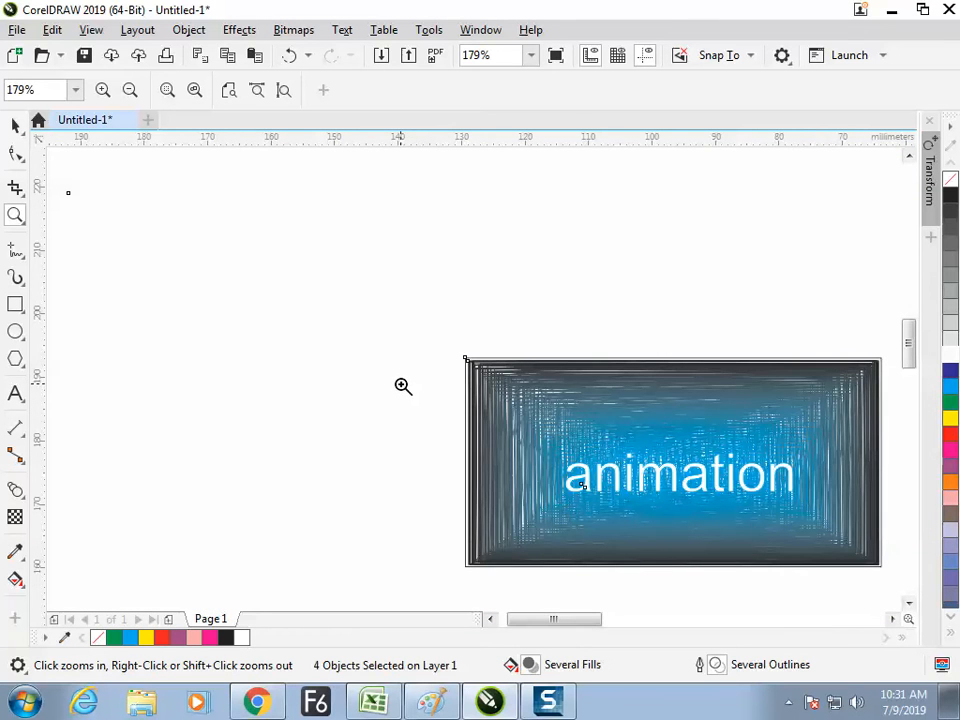
key(Delete)
key(F4)
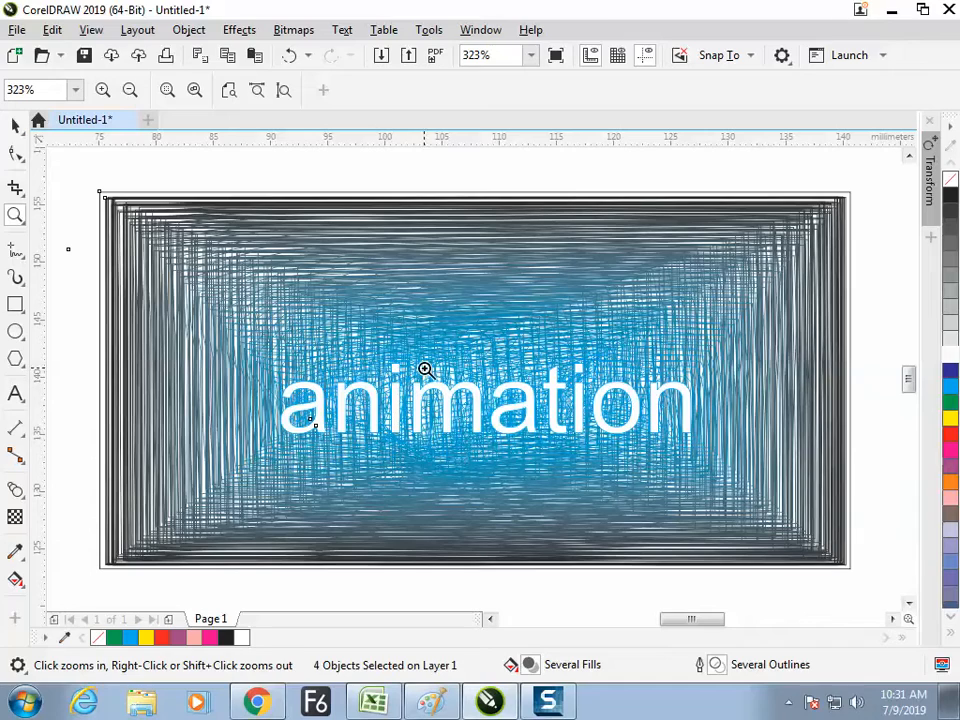
key(F9)
key(F9)
key(F9)
key(F9)
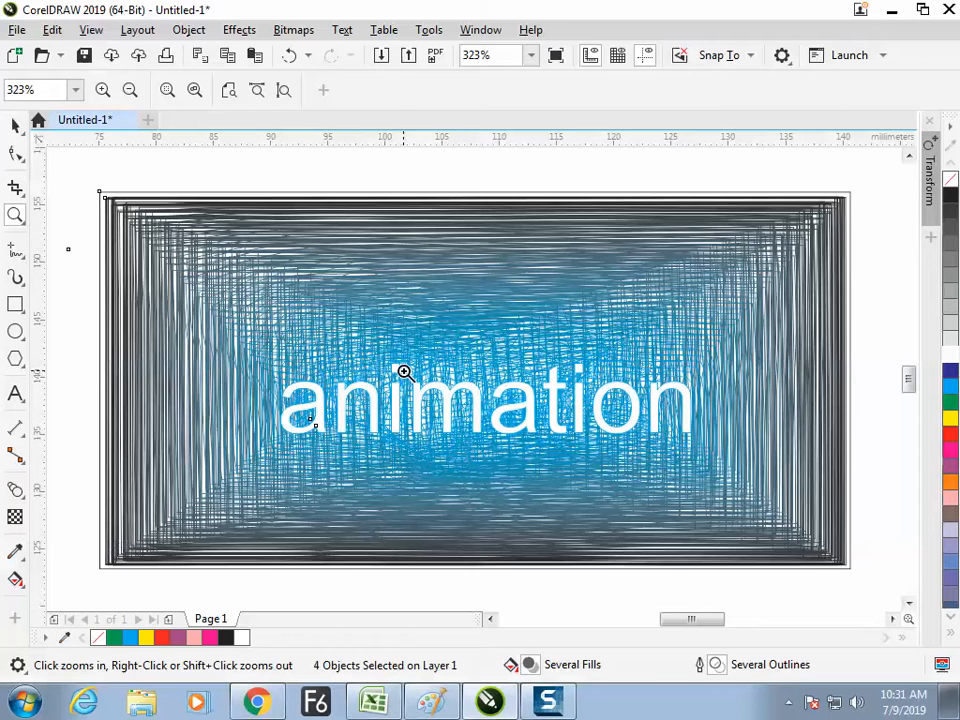
Create a new A4 document and draw a circle about 71 mm wide on the page.
key(space)
click(189, 182)
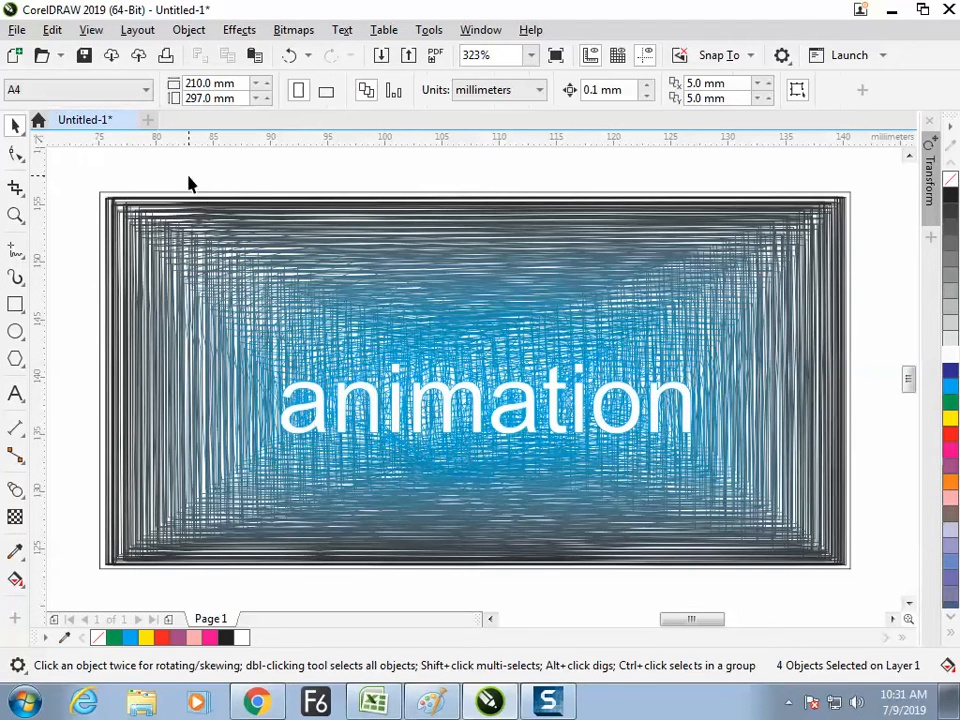
click(210, 309)
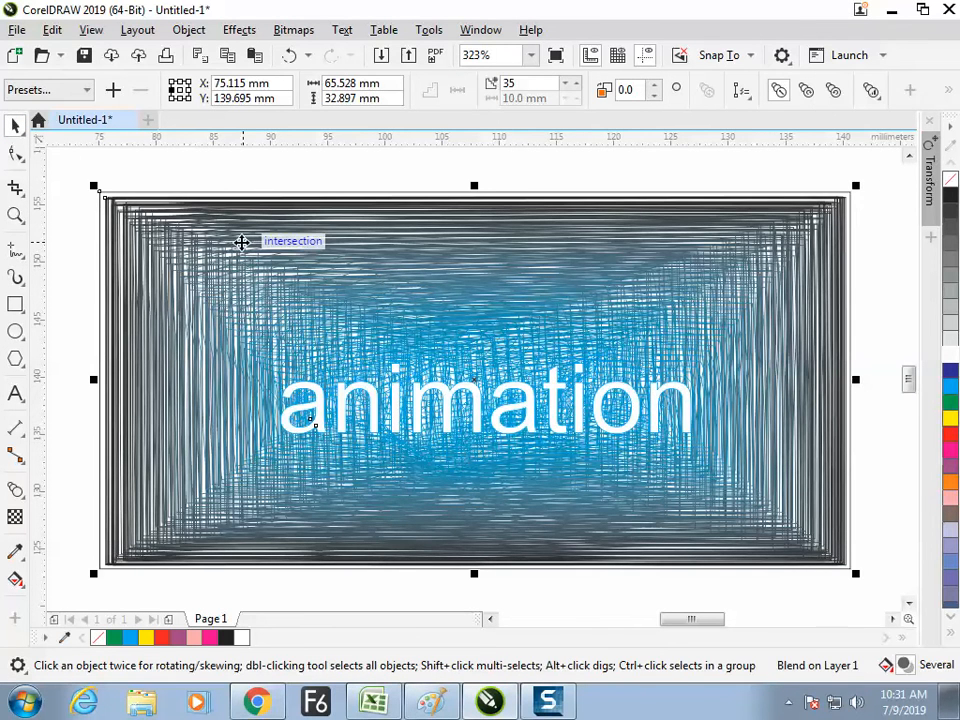
key(ctrl+n)
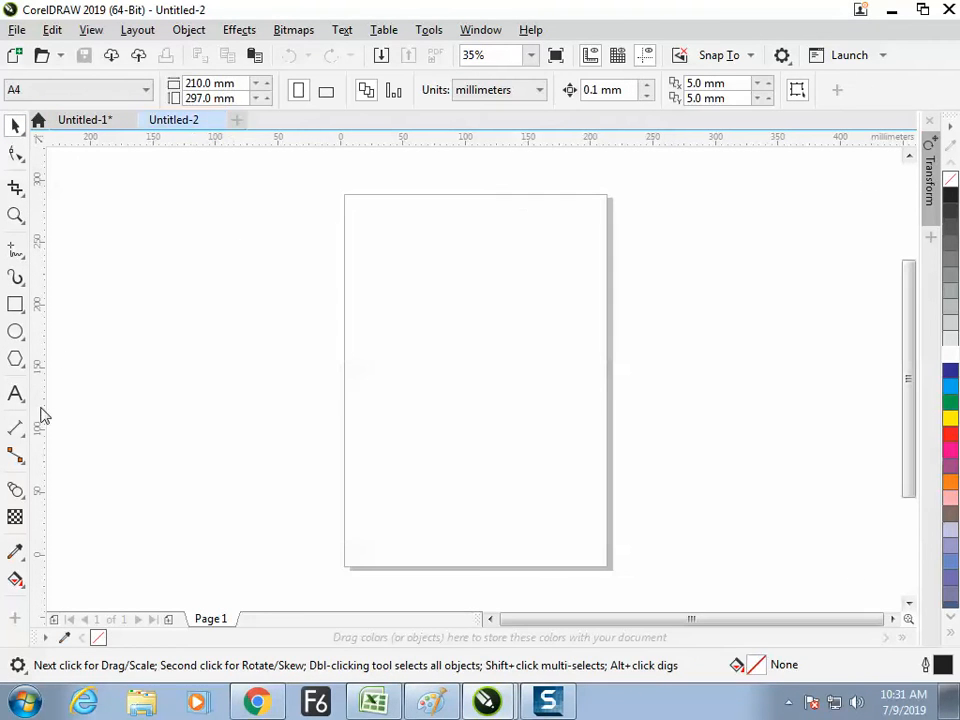
click(15, 333)
drag(433, 302, 522, 392)
Distort the circle with the Push Corners preset of the Distort tool.
click(18, 494)
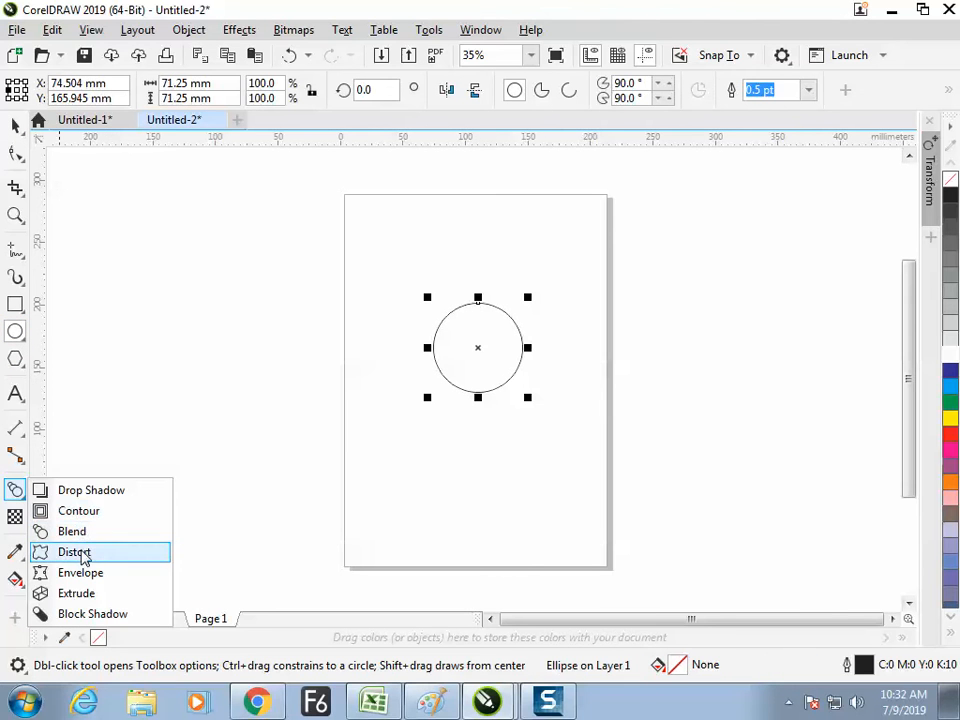
click(74, 552)
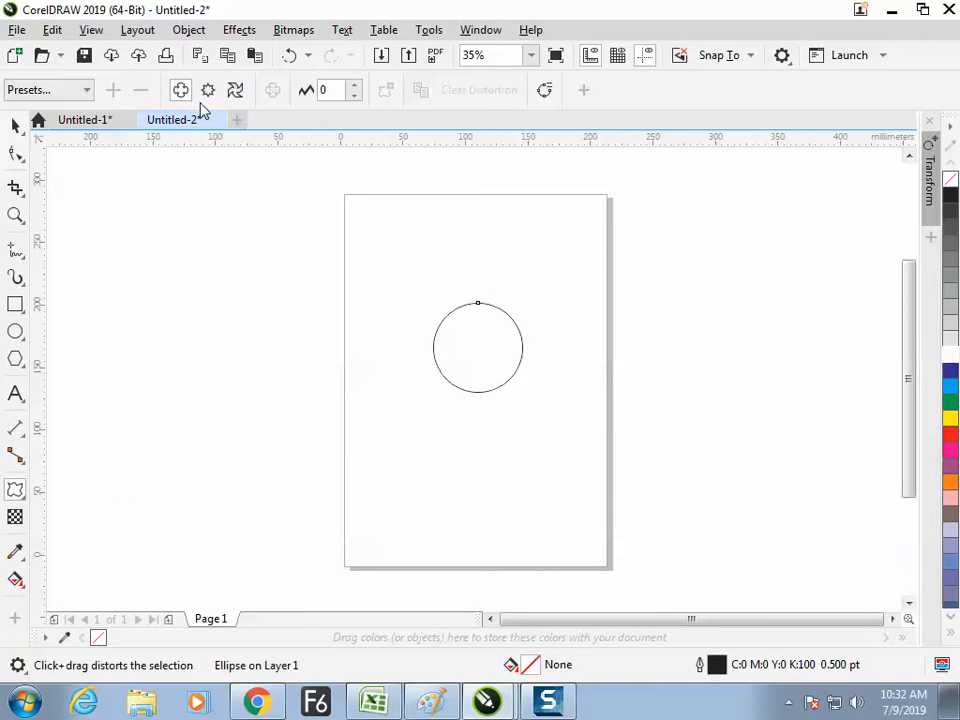
click(84, 91)
click(69, 130)
click(16, 125)
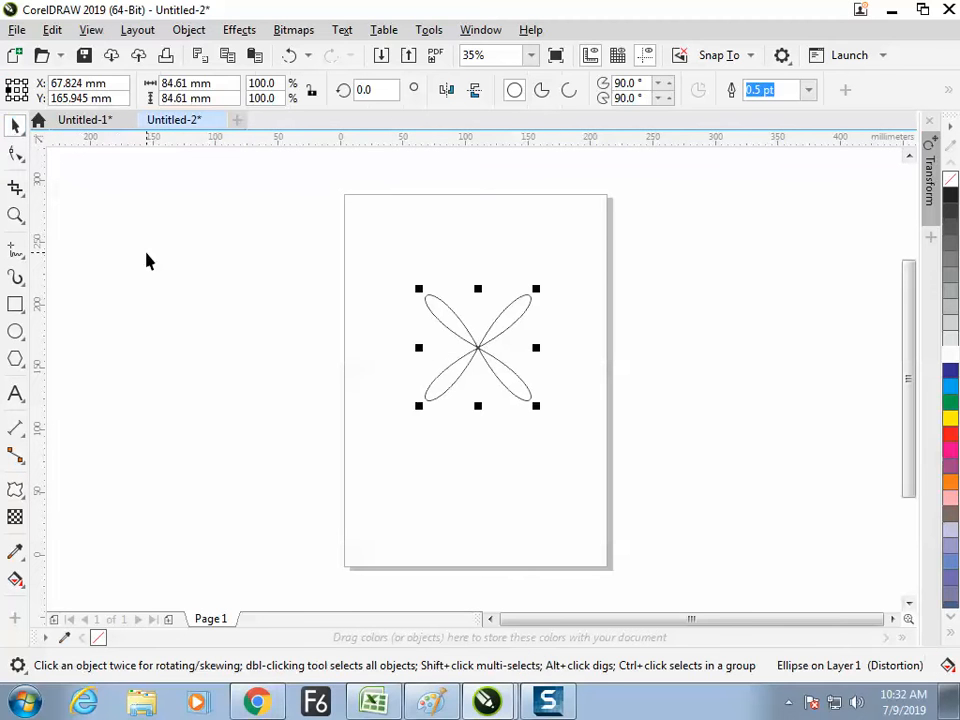
click(386, 353)
click(476, 371)
Draw a square about 74 mm wide outside the page, left of the four-petal shape.
click(15, 490)
click(16, 306)
mouse_move(136, 250)
mouse_down()
mouse_move(206, 334)
mouse_move(230, 345)
mouse_up()
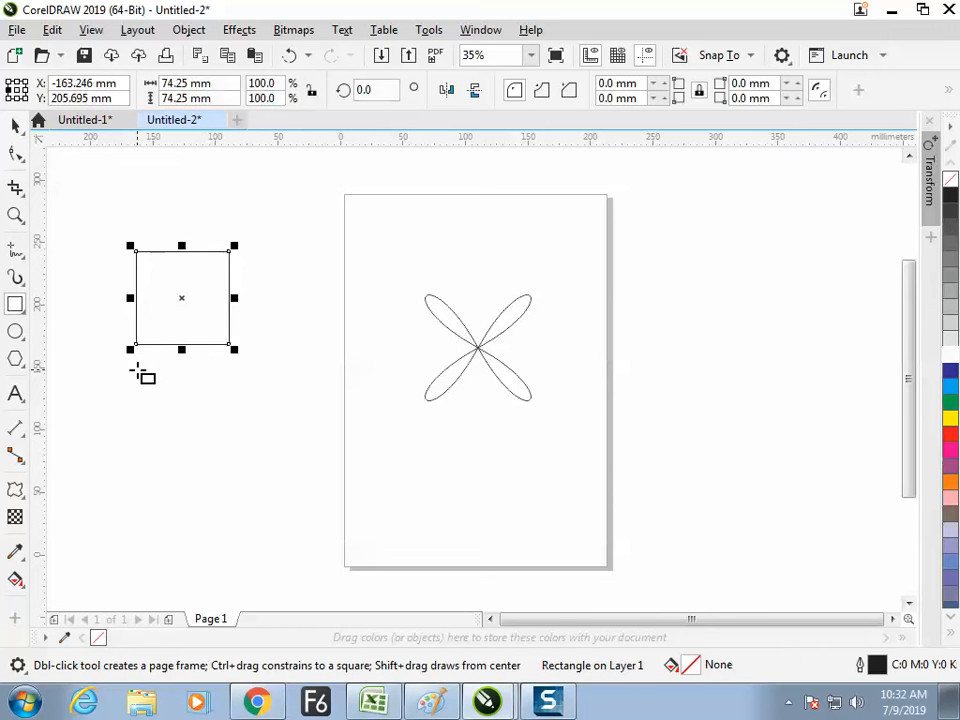
Distort the square with the Push Corners preset and move the resulting flower next to the page's left edge.
click(30, 495)
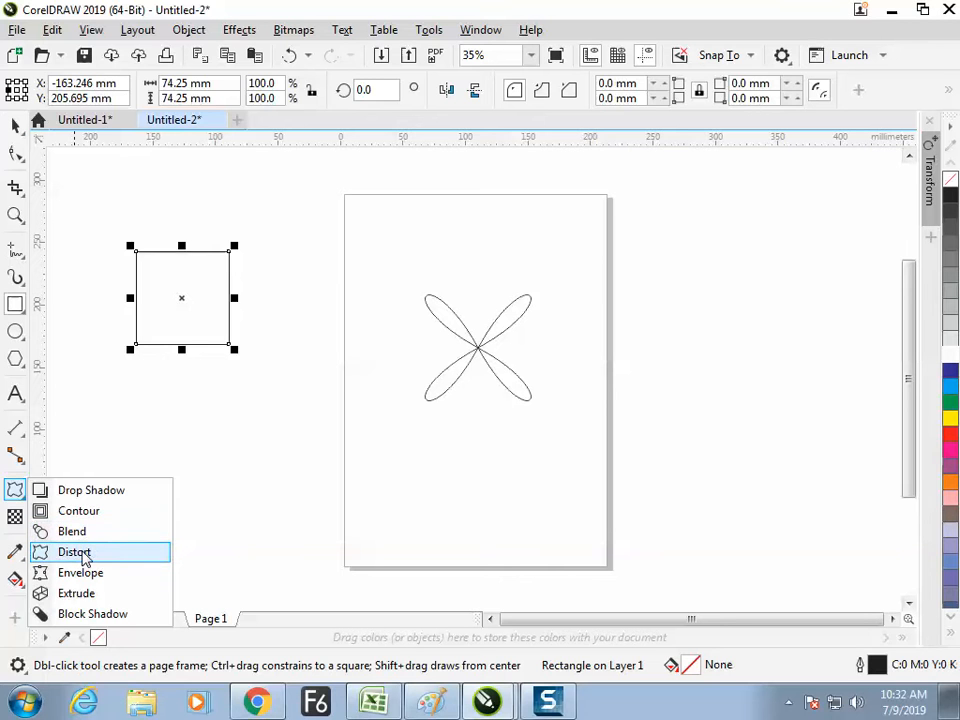
click(85, 553)
click(45, 90)
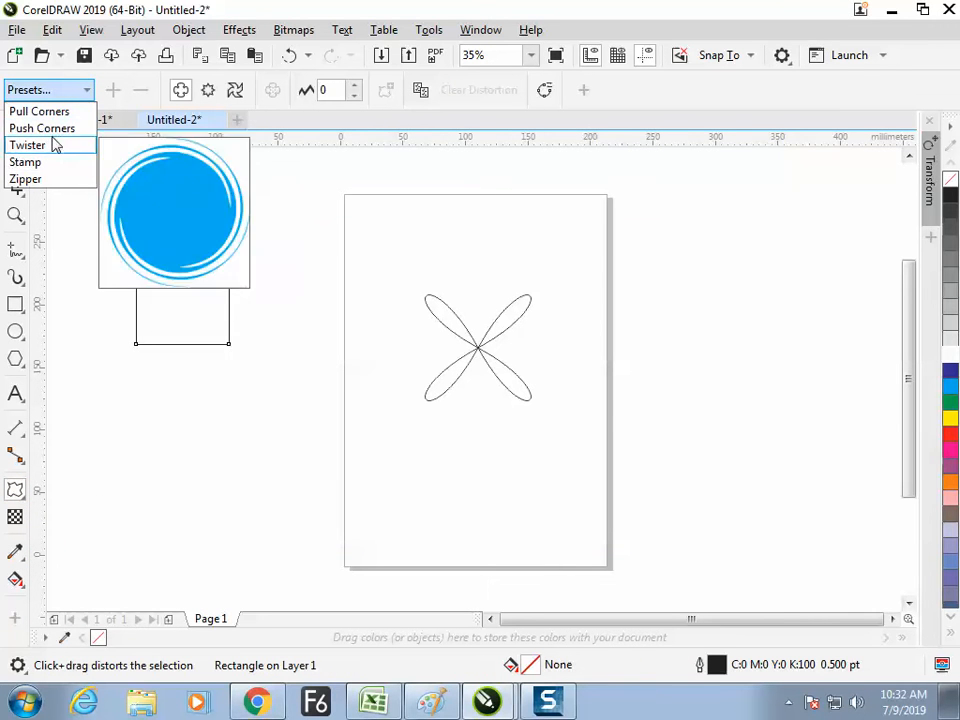
click(56, 127)
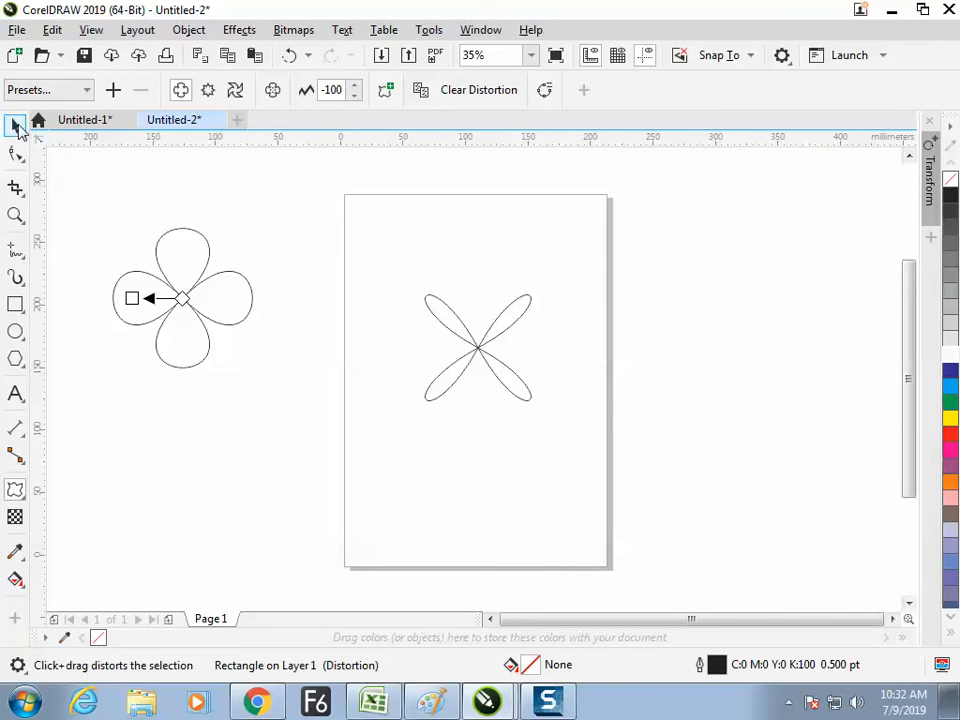
click(15, 126)
click(197, 345)
click(225, 354)
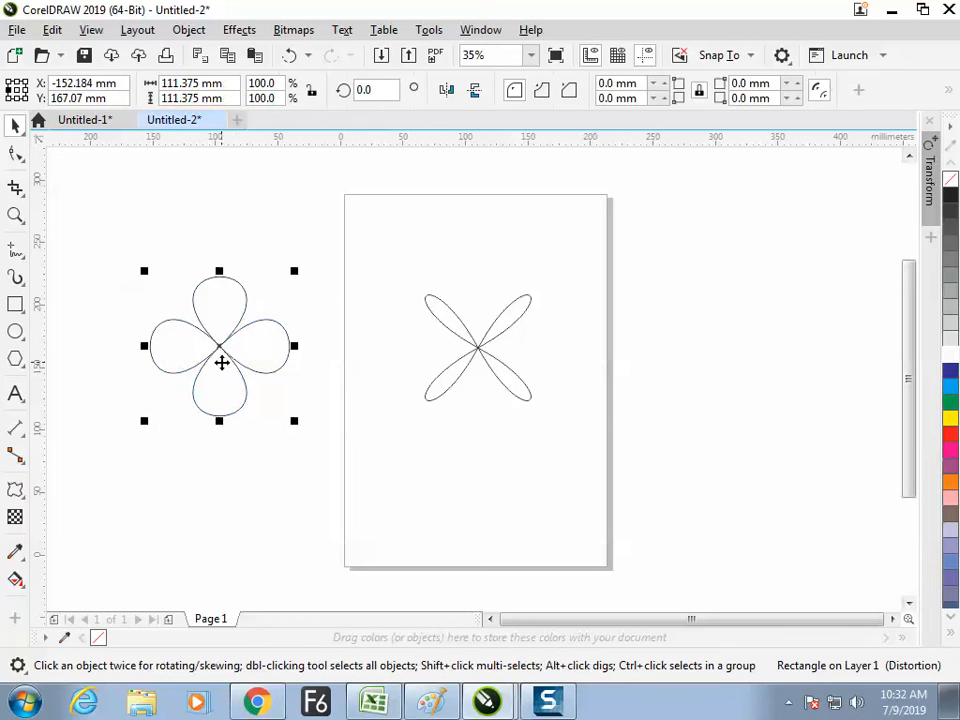
drag(221, 362, 274, 376)
Draw a square about 63 mm wide to the upper left of the flower.
key(F6)
mouse_move(102, 214)
mouse_down()
mouse_move(180, 266)
mouse_move(182, 294)
mouse_up()
click(15, 126)
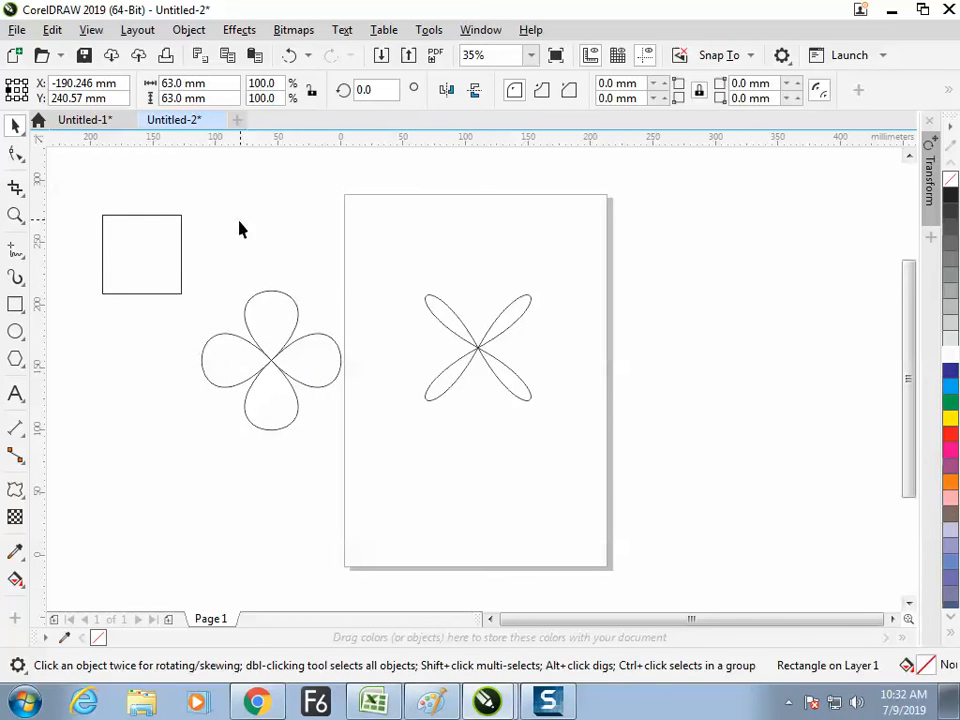
Move all objects right across the page and draw a circle about 91.5 mm wide in the cleared area.
click(282, 371)
key(ctrl+a)
drag(166, 274, 577, 337)
click(275, 352)
click(17, 335)
mouse_move(162, 308)
mouse_down()
mouse_move(221, 381)
mouse_move(210, 366)
mouse_up()
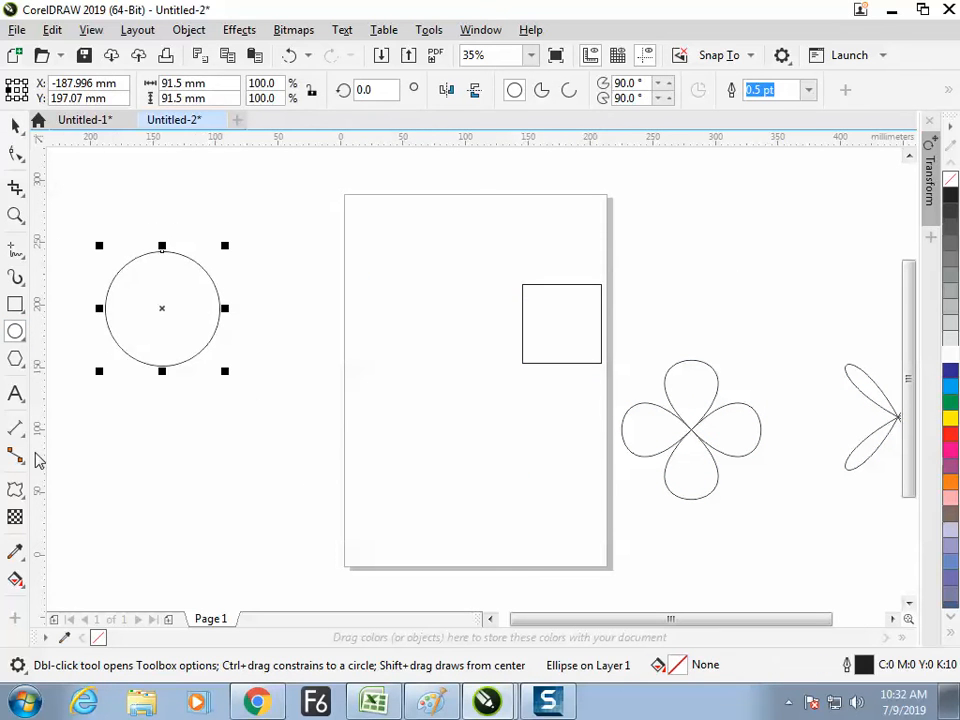
Try push and pull distortions from different points of the circle, undoing each one.
click(15, 490)
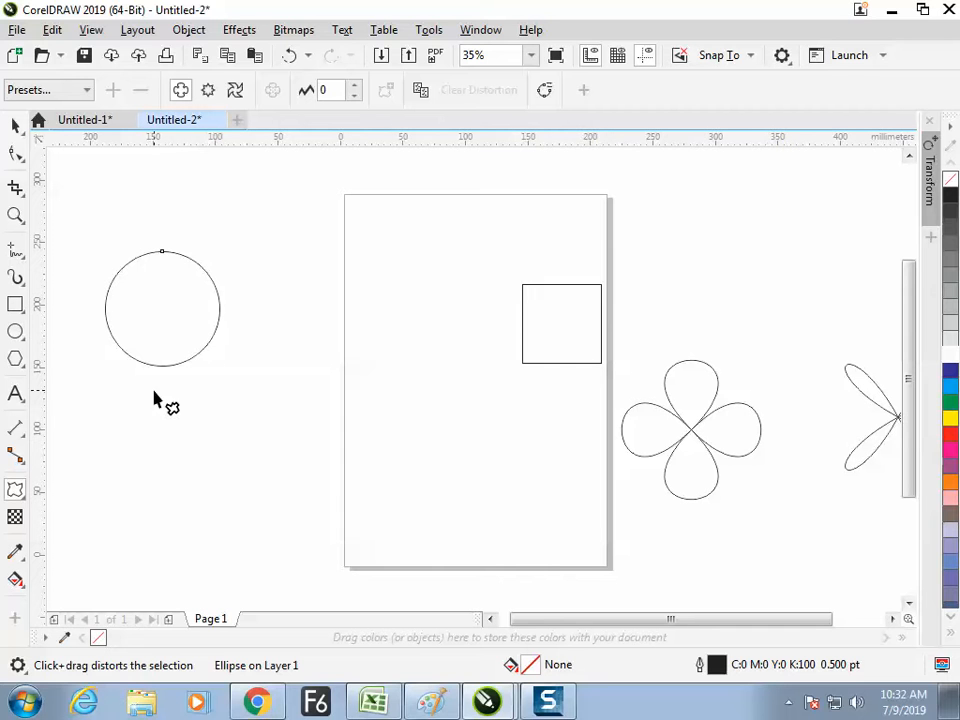
drag(133, 346, 178, 346)
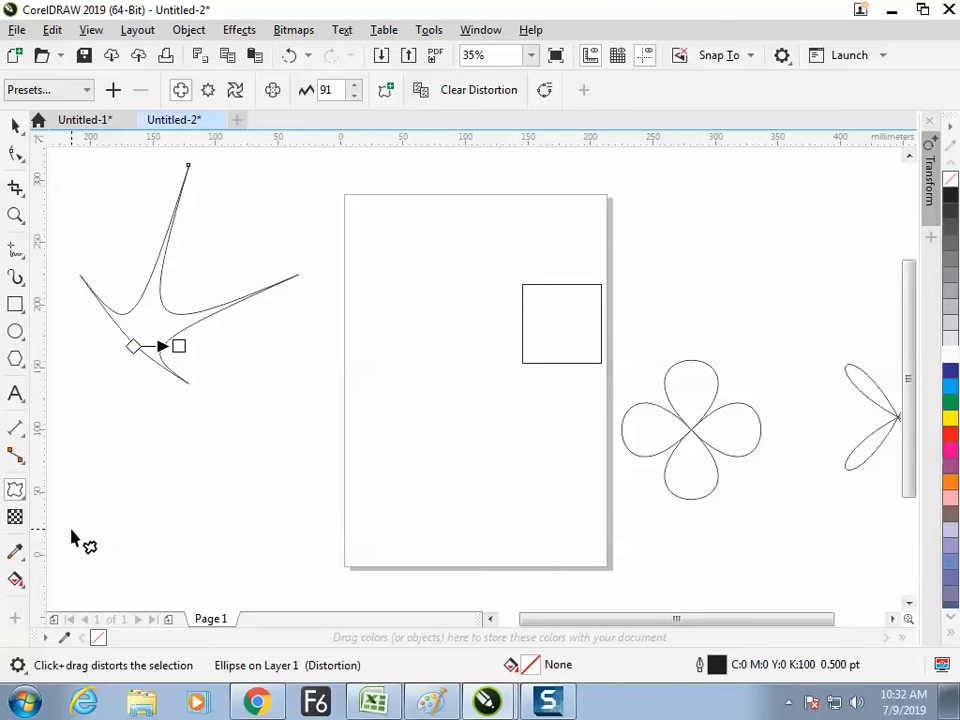
key(ctrl+z)
drag(266, 273, 244, 274)
key(ctrl+z)
drag(170, 322, 190, 309)
key(ctrl+z)
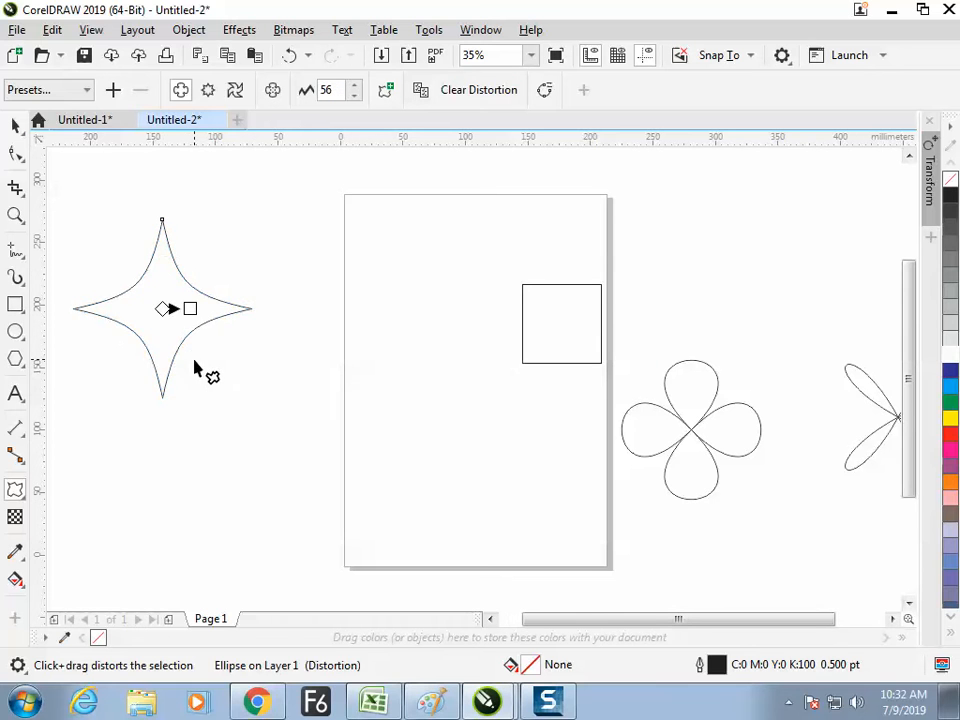
key(ctrl+z)
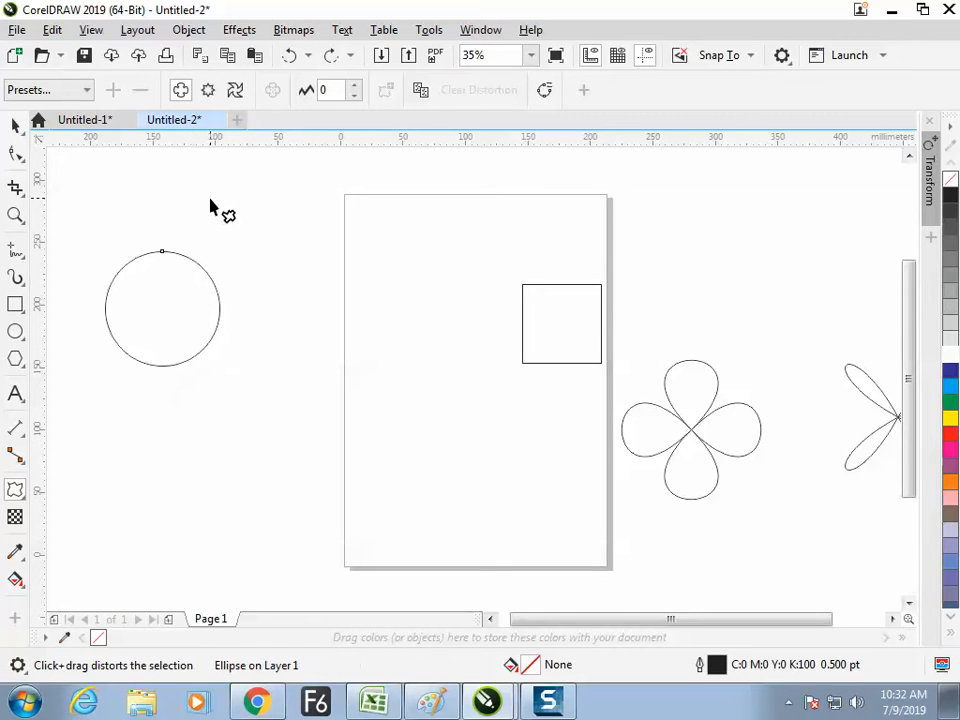
Try zipper distortions from the circle's center and off-center points, undoing each one.
click(208, 90)
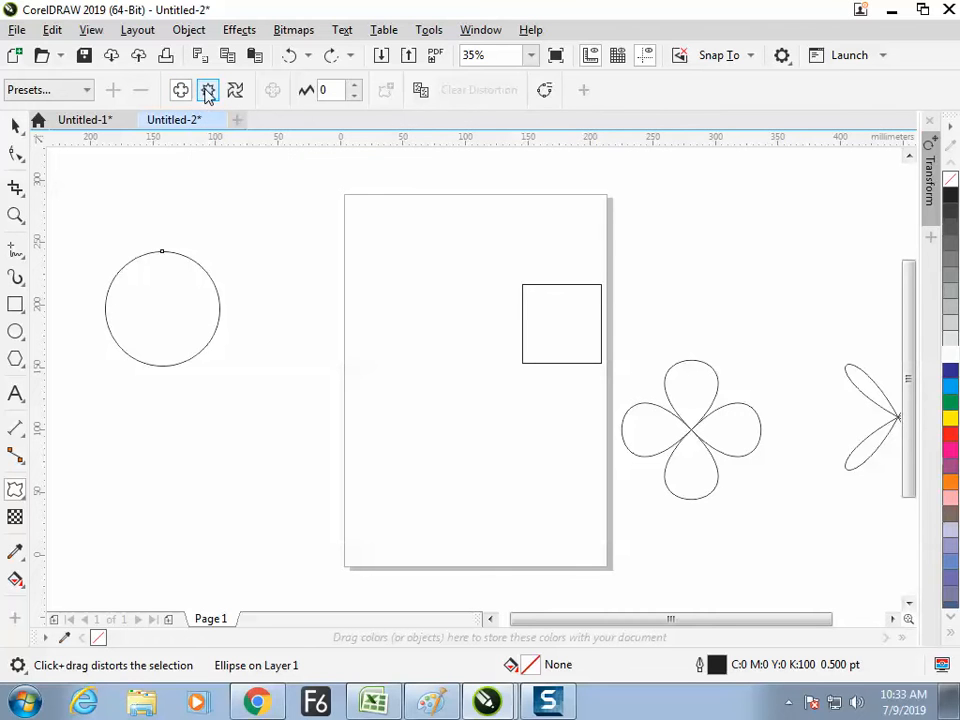
drag(165, 312, 248, 338)
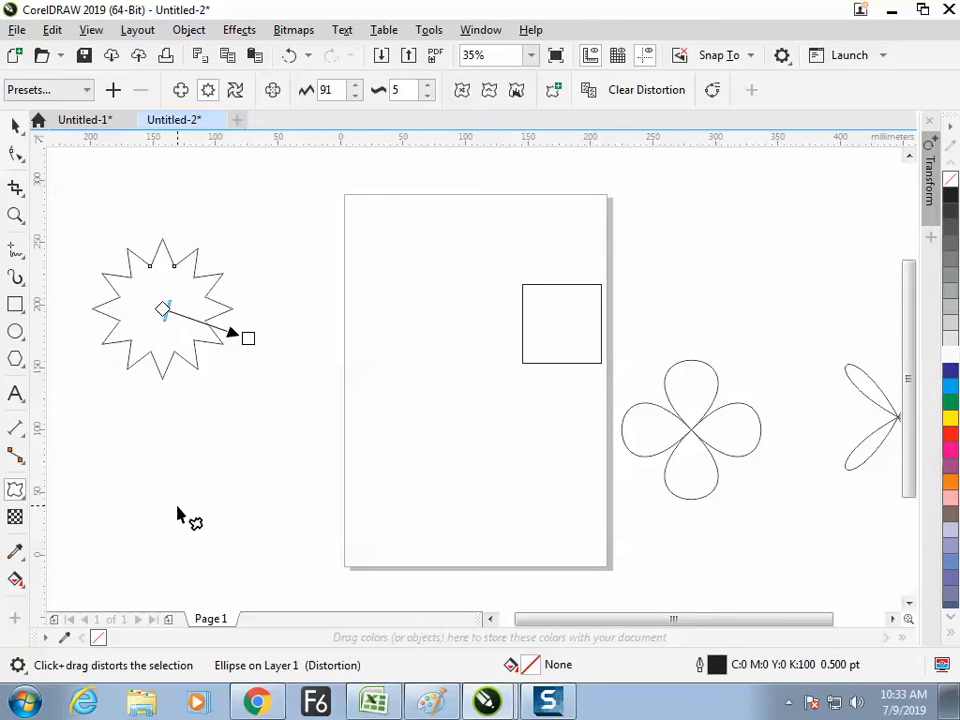
key(ctrl+z)
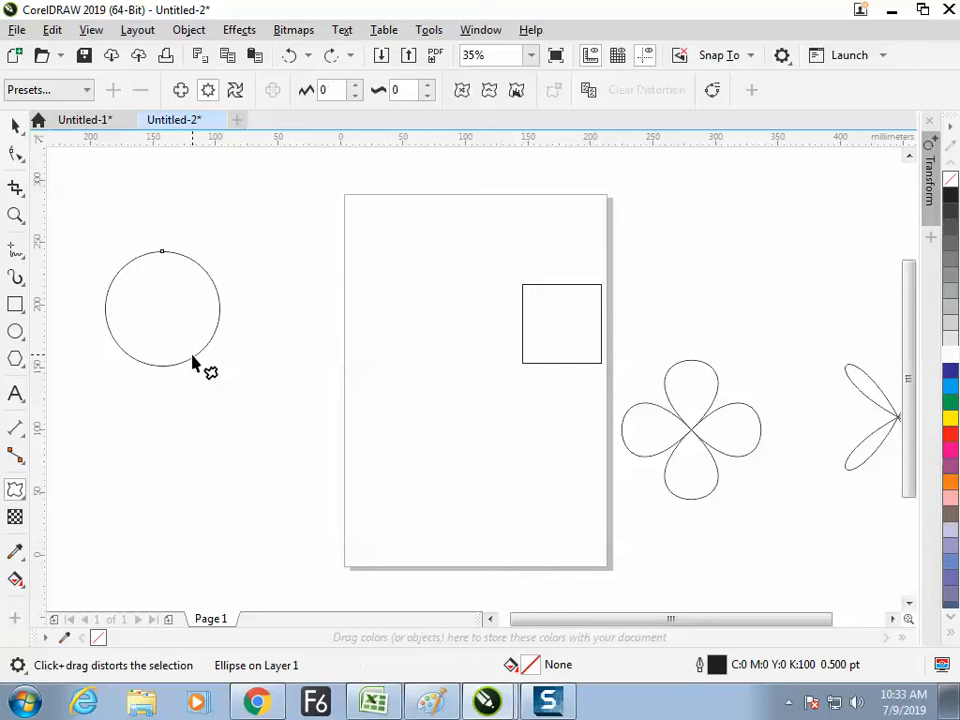
drag(165, 311, 281, 366)
key(ctrl+z)
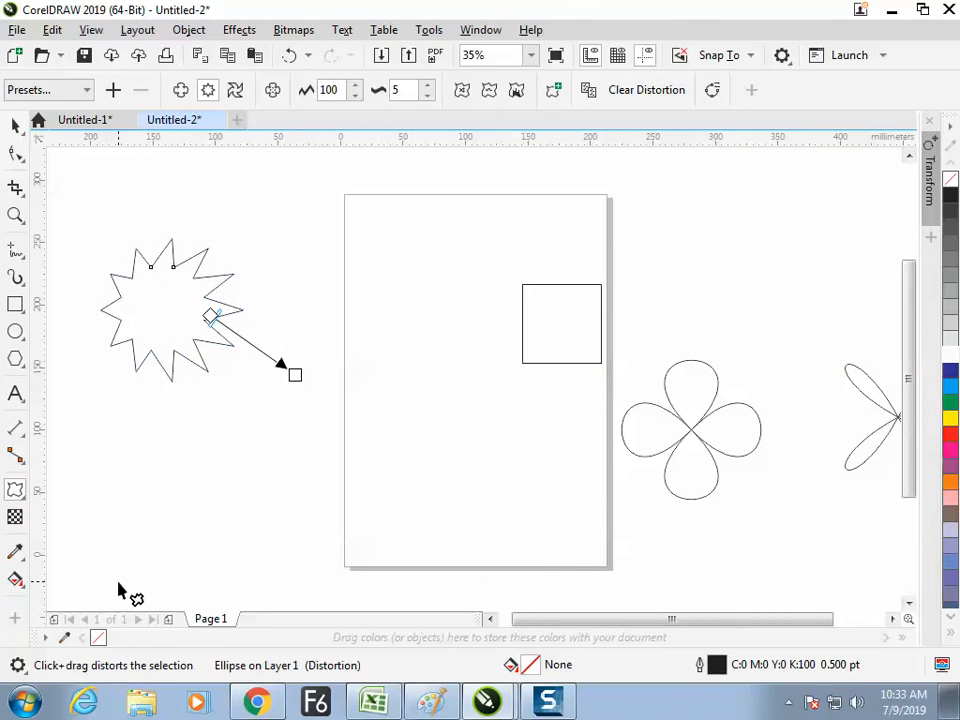
key(ctrl+z)
drag(124, 320, 70, 401)
key(ctrl+z)
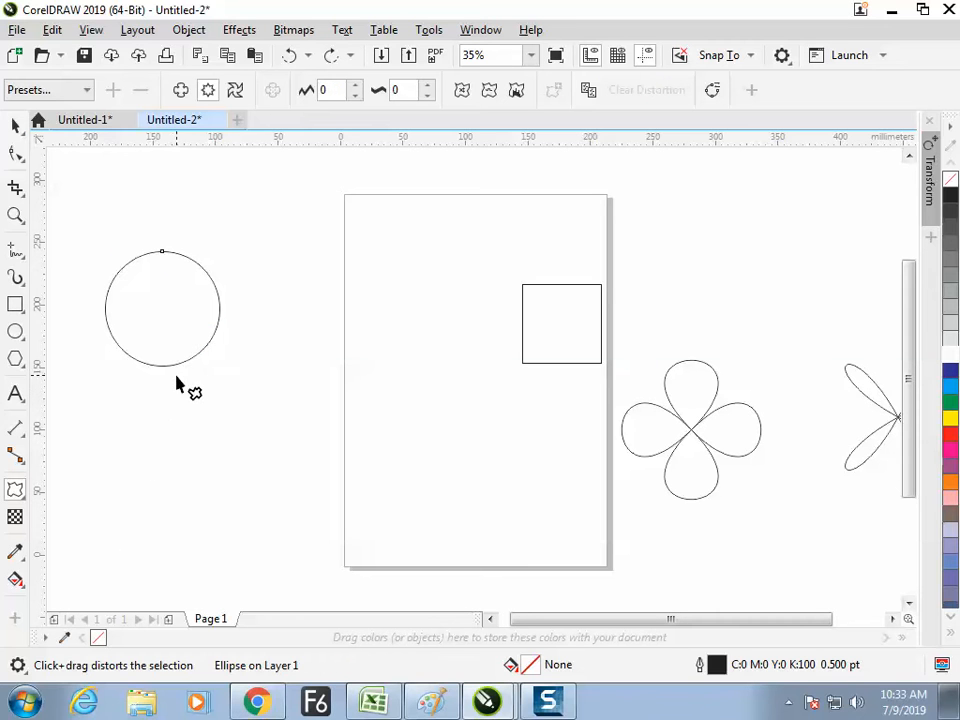
drag(163, 311, 242, 375)
key(ctrl+z)
drag(165, 310, 244, 362)
key(ctrl+z)
drag(218, 286, 356, 280)
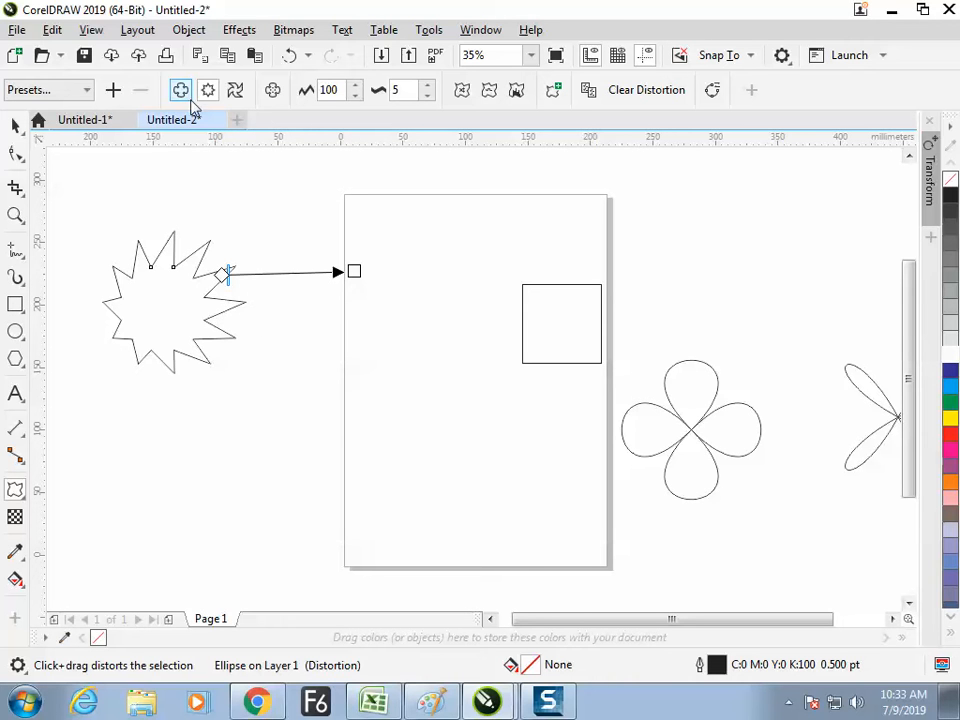
key(ctrl+z)
Apply a twister distortion to the circle and place the twisted shape at the page's upper left edge.
click(235, 92)
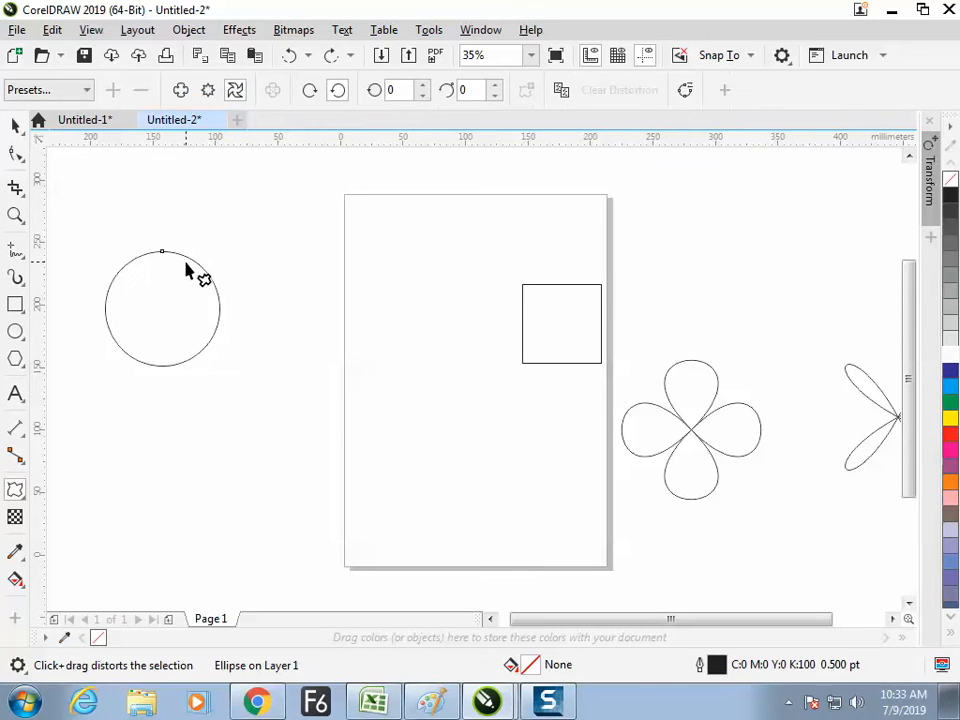
drag(180, 287, 271, 290)
click(15, 125)
click(255, 340)
drag(293, 225, 266, 274)
click(99, 281)
Draw another circle left of the twisted shape and turn it into a spiky star with a zipper distortion from its center.
click(18, 332)
drag(120, 253, 174, 305)
click(17, 130)
drag(141, 260, 171, 272)
click(17, 491)
drag(153, 265, 199, 281)
click(20, 124)
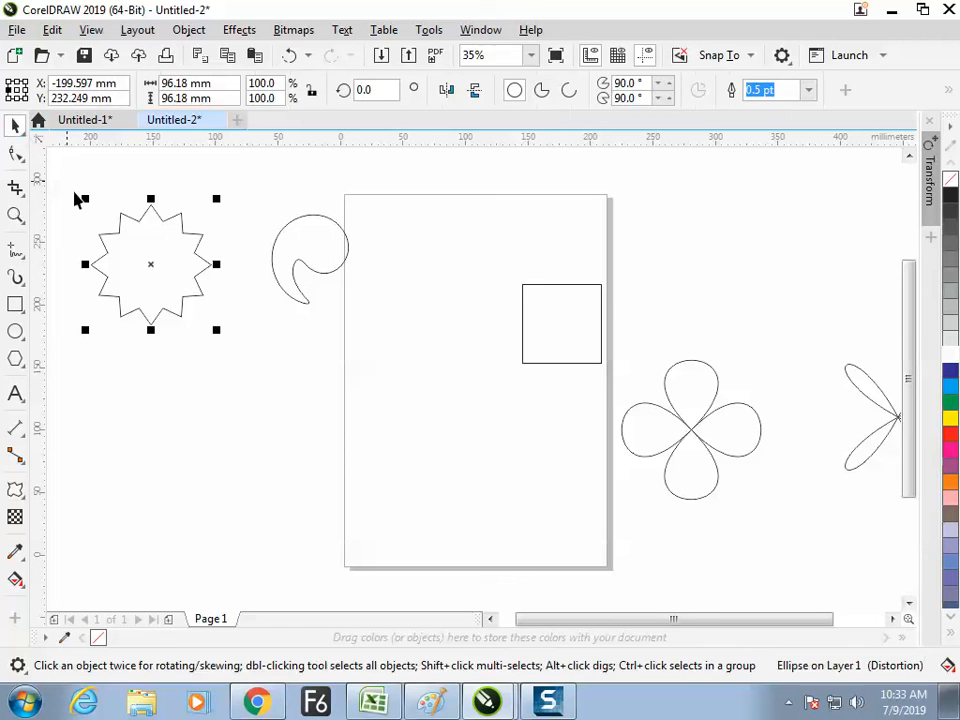
Draw a circle about 73.5 mm wide below the star.
click(149, 407)
click(16, 332)
drag(175, 431, 221, 465)
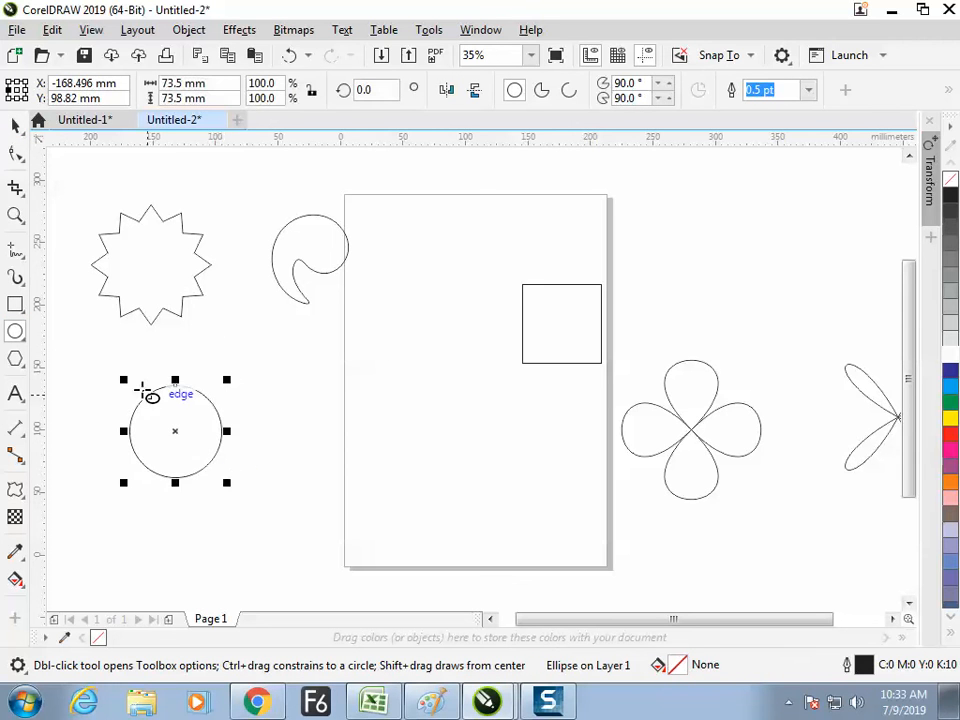
Distort the circle below the star into four petals with push and pull, and move it up and right beneath the twisted shape.
click(15, 489)
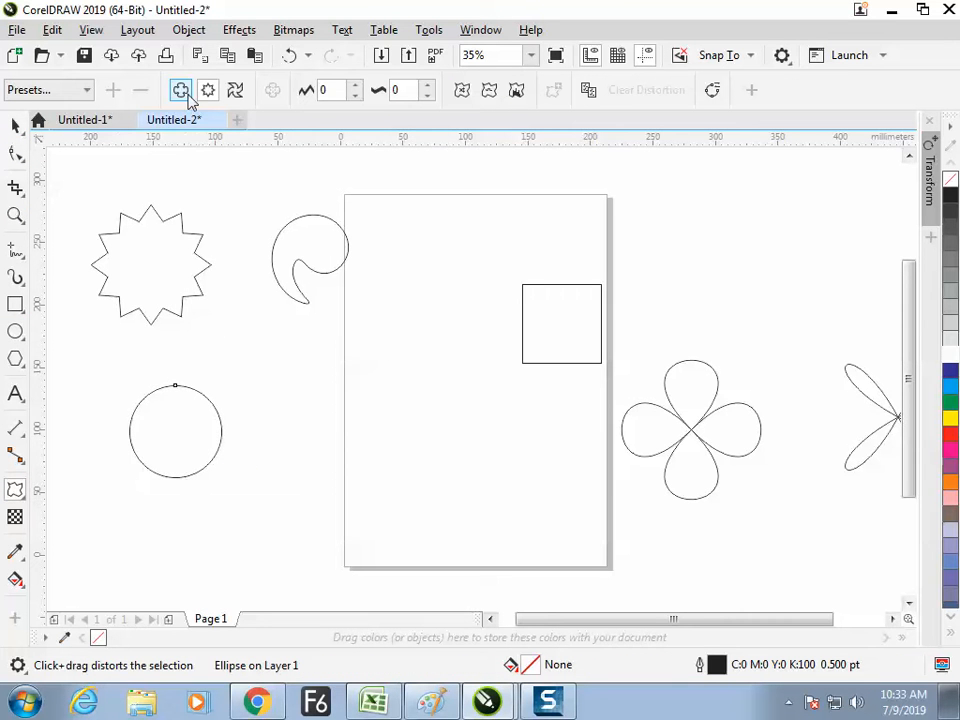
drag(175, 432, 126, 449)
key(ctrl+z)
click(180, 90)
drag(180, 422, 136, 446)
click(15, 124)
click(238, 438)
drag(222, 394, 280, 336)
click(60, 332)
Draw a circle about 70.5 mm wide below the petal shape.
click(15, 331)
mouse_move(100, 555)
mouse_down()
mouse_move(189, 529)
mouse_move(197, 480)
mouse_up()
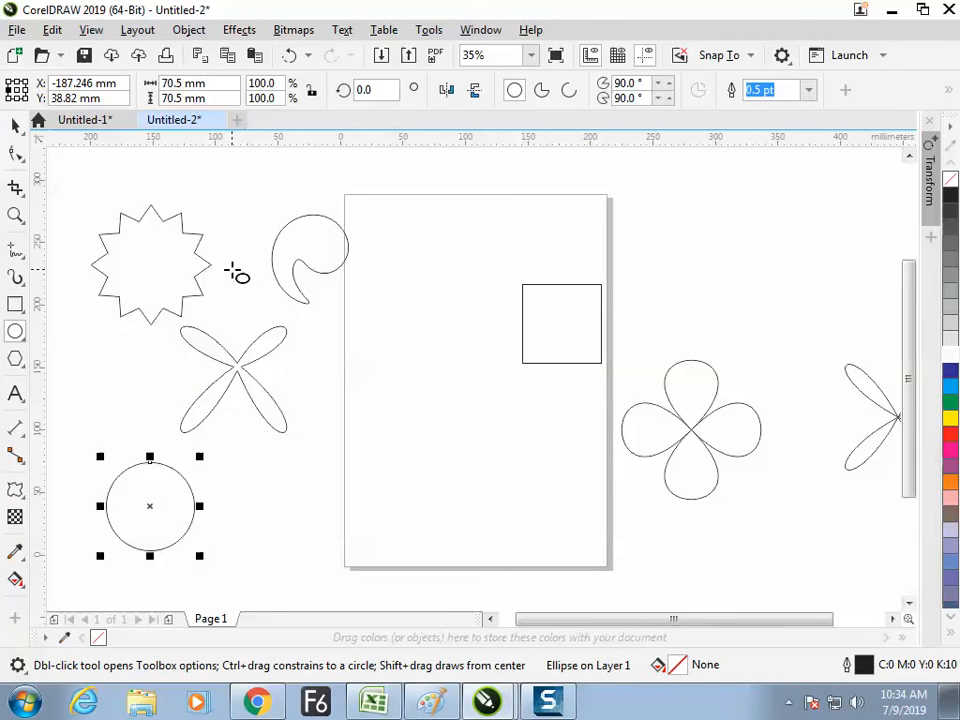
Move the petal shape to the page's upper part and the square over its right edge, and duplicate the 70.5 mm circle.
click(15, 124)
drag(254, 378, 473, 251)
drag(563, 331, 643, 350)
drag(159, 510, 145, 491)
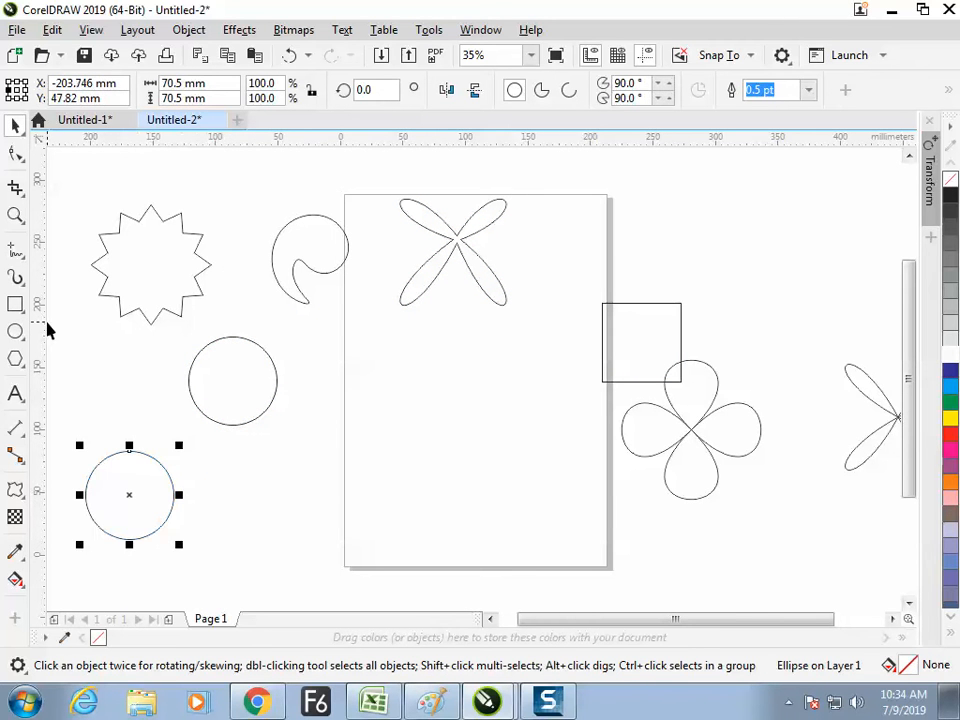
Distort the lower circle with a push and pull of about -54 plus a clockwise twister of about 105 degrees.
click(15, 489)
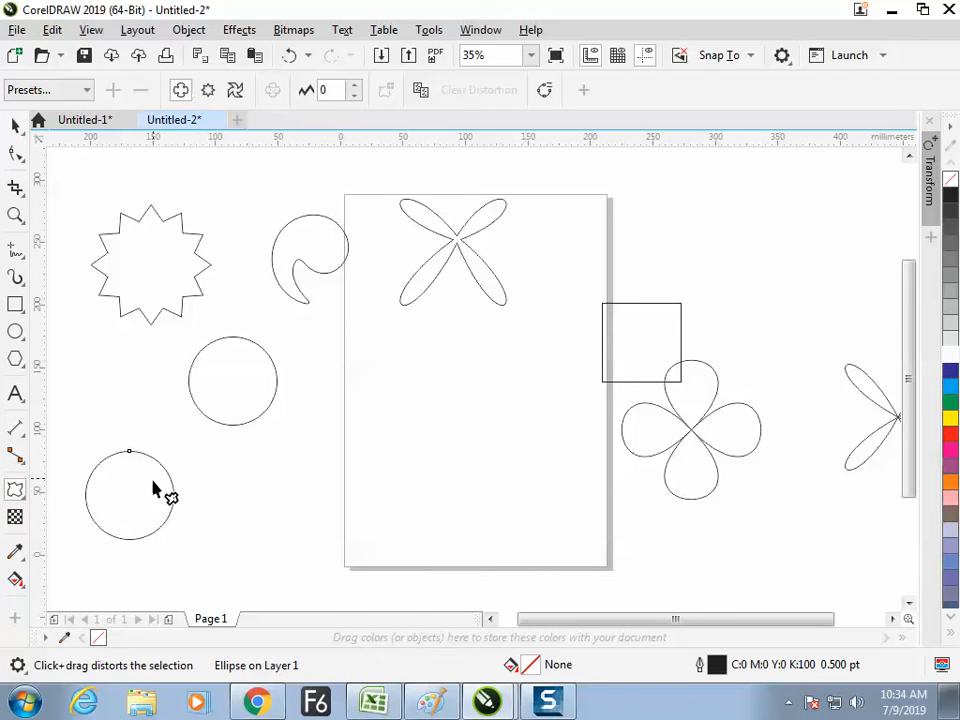
mouse_move(130, 495)
mouse_down()
mouse_move(167, 495)
mouse_move(169, 472)
mouse_move(176, 493)
mouse_move(111, 496)
mouse_up()
key(ctrl+z)
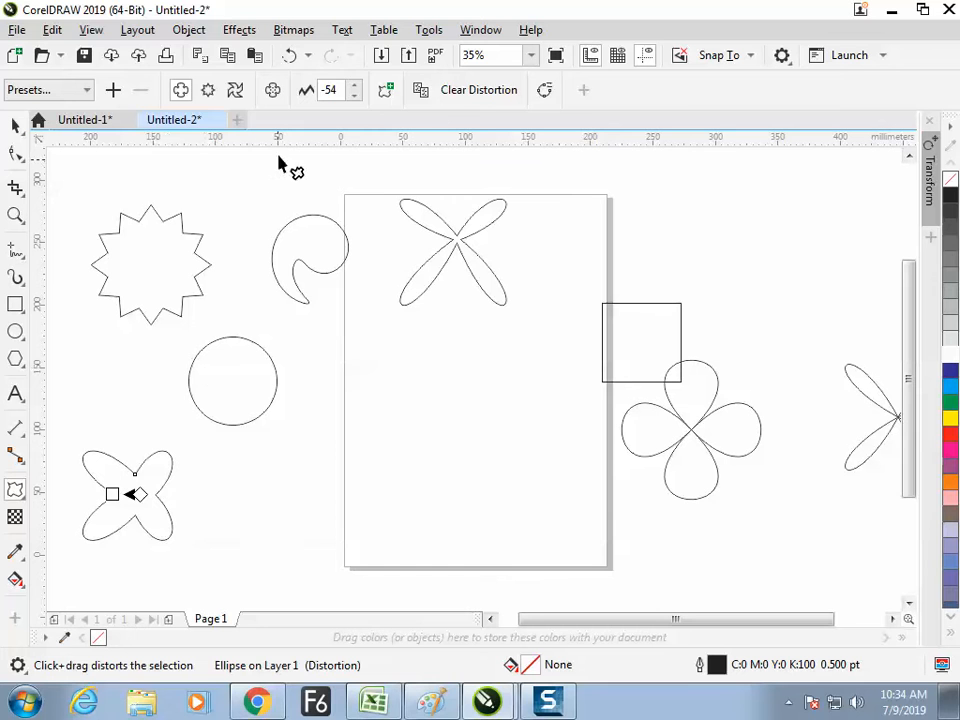
click(236, 90)
drag(176, 482, 146, 510)
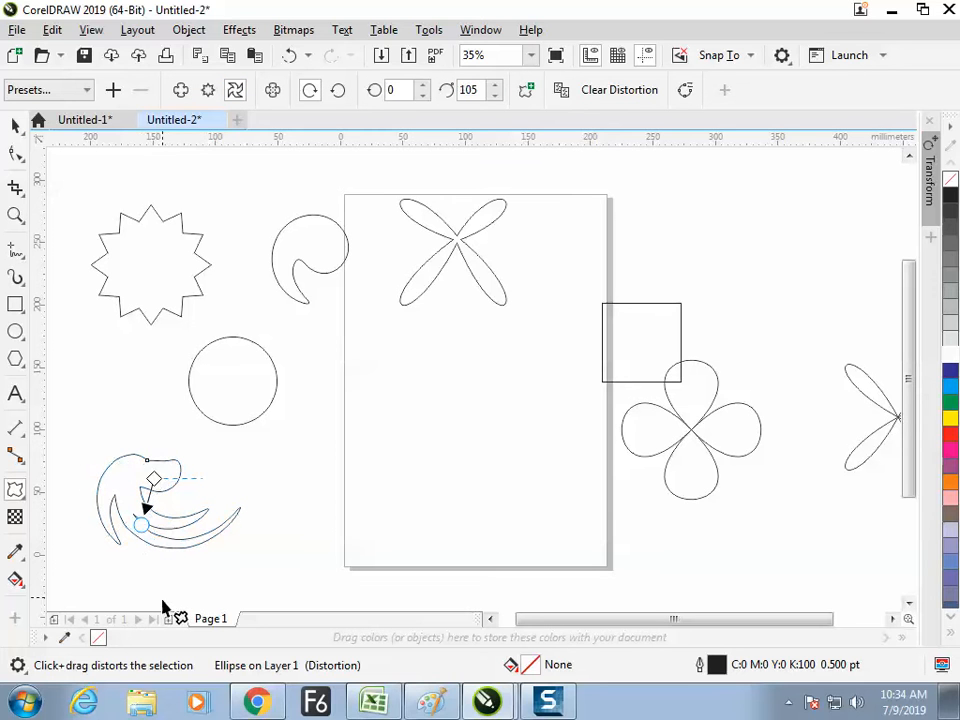
click(275, 603)
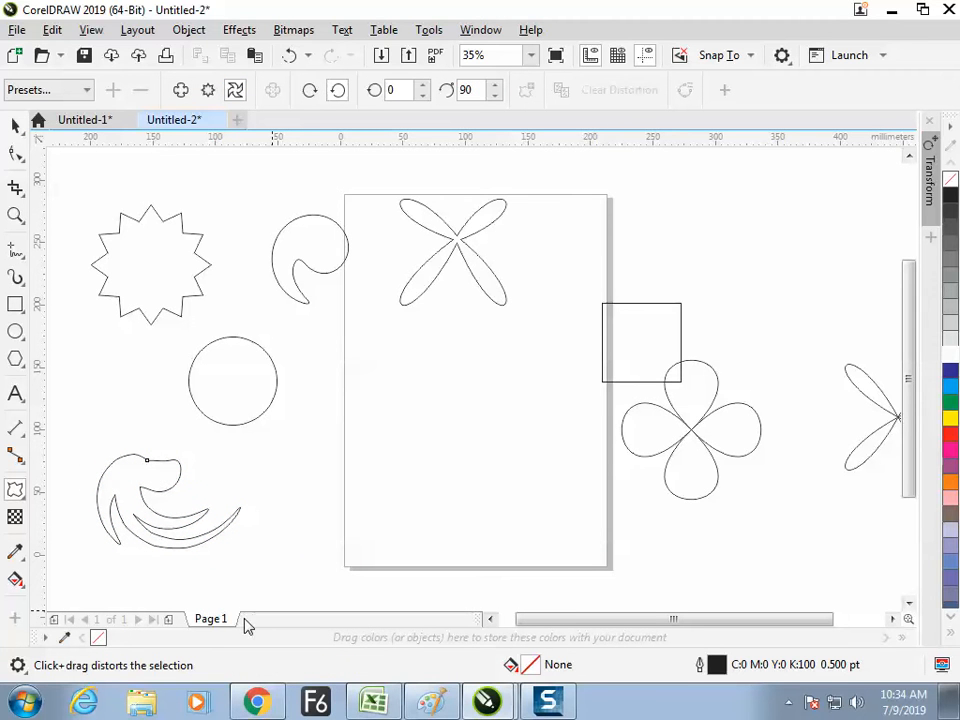
Move the twisted petal shape further down and shift the plain circle slightly right and down.
click(14, 124)
click(128, 478)
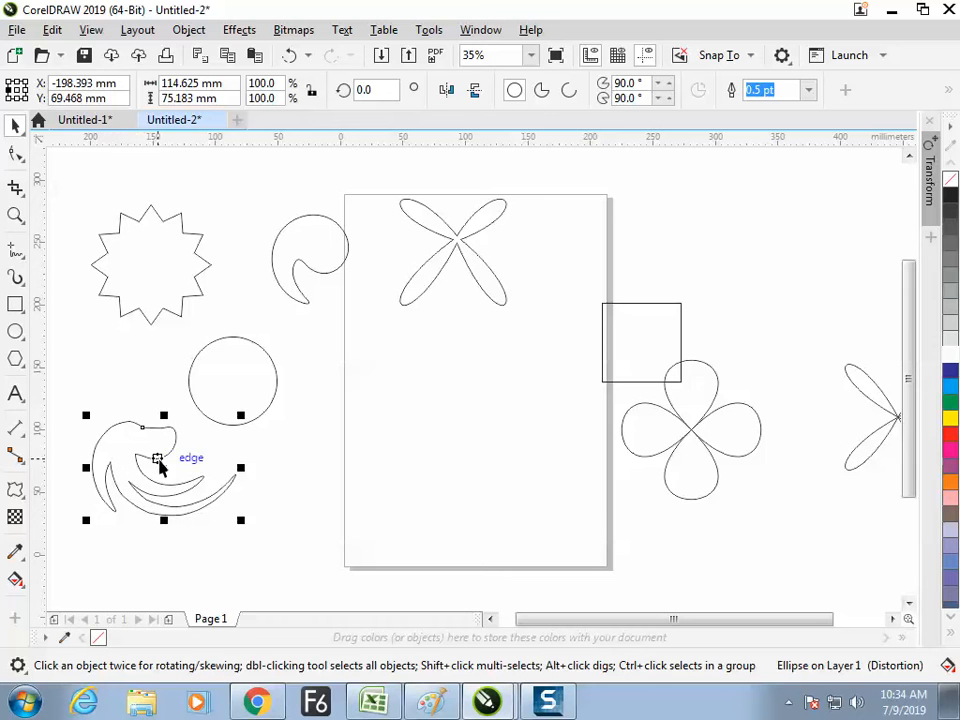
drag(163, 467, 176, 527)
click(148, 454)
click(155, 465)
drag(216, 422, 237, 426)
click(184, 306)
click(273, 257)
click(424, 257)
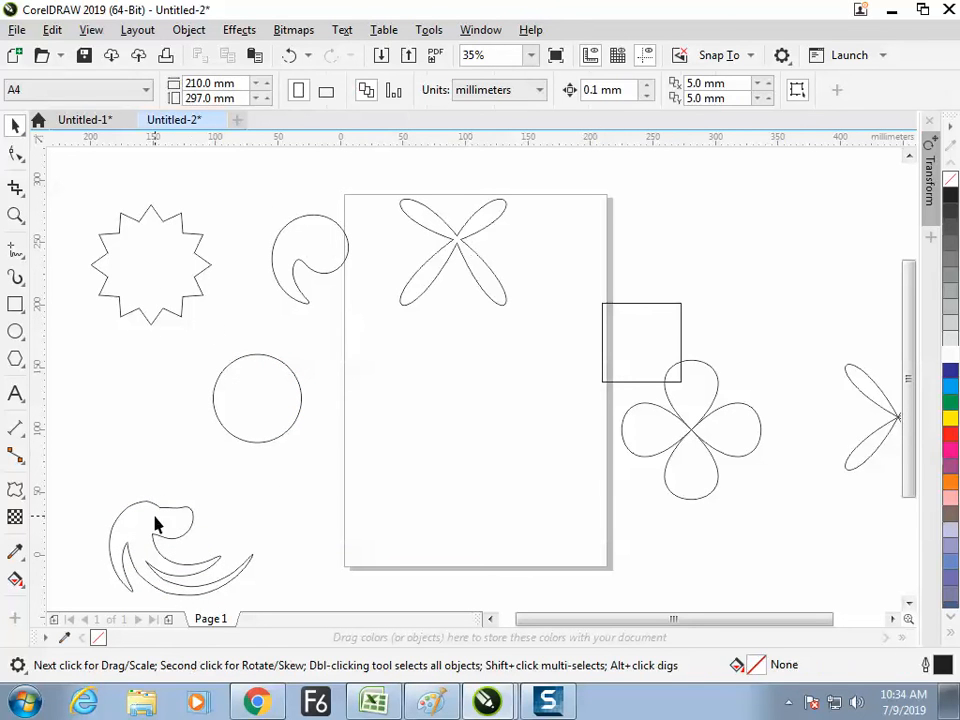
Move the twisted petal shape slightly left and place a copy of the plain circle over the page's lower left edge.
drag(164, 556, 144, 549)
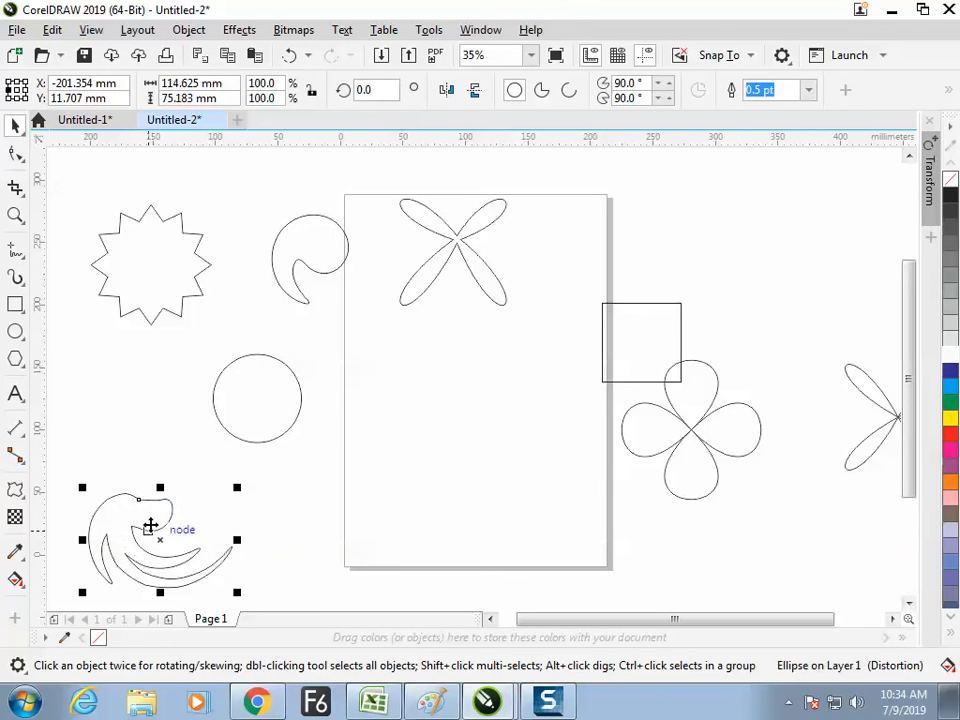
click(295, 528)
mouse_move(259, 439)
mouse_down()
mouse_move(272, 429)
mouse_move(266, 435)
mouse_up()
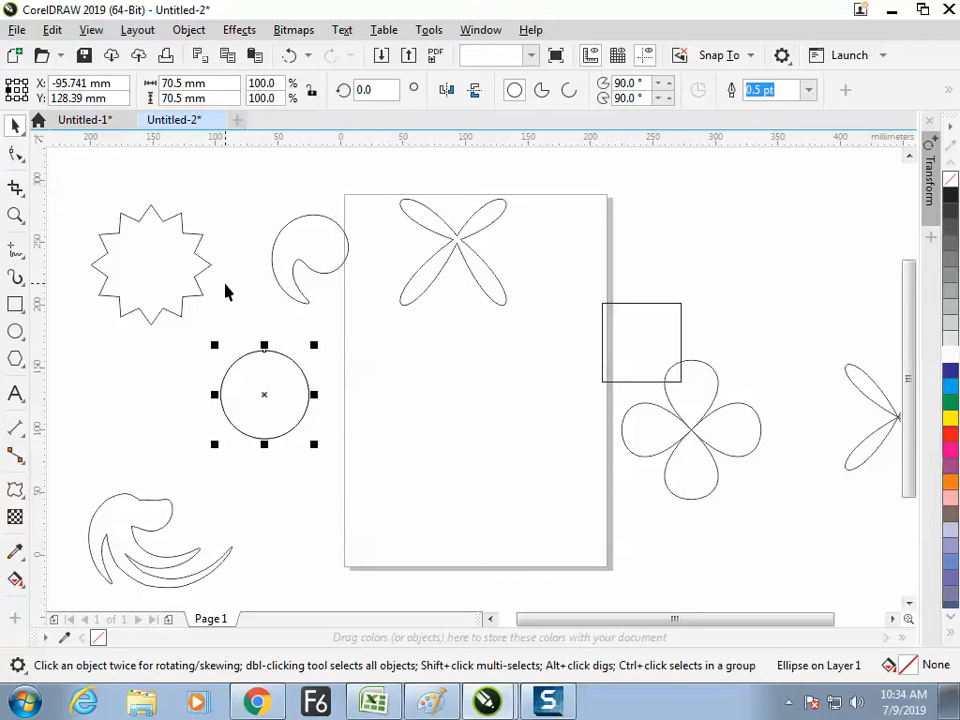
drag(289, 392, 389, 482)
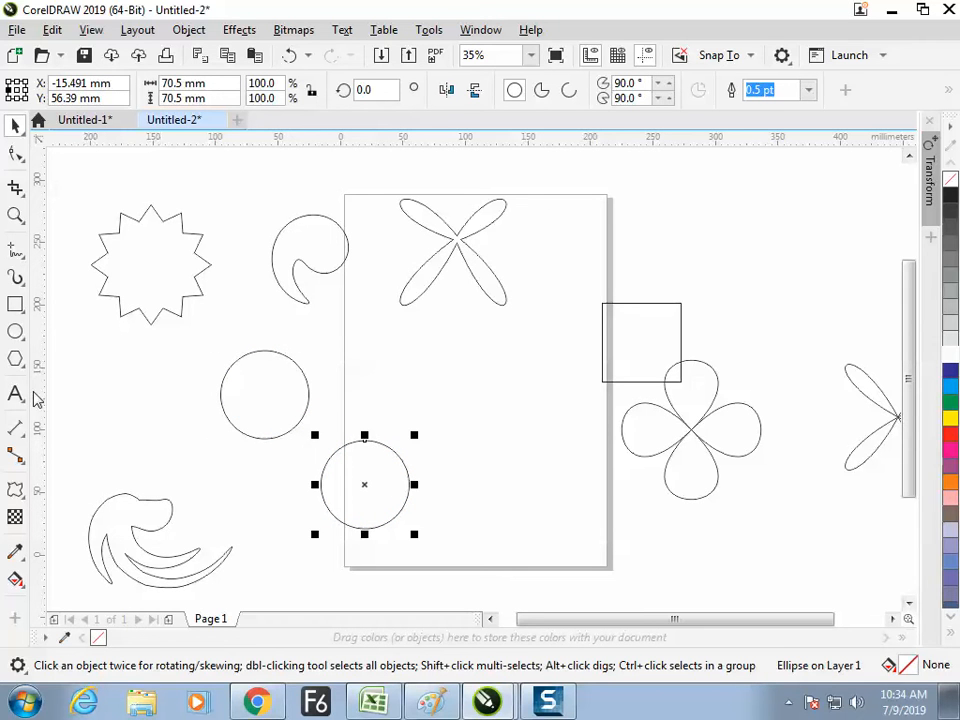
Distort the lower circle copy with a clockwise twister of about 216 degrees and select the twisted shape.
click(16, 490)
mouse_move(384, 476)
mouse_down()
mouse_move(386, 508)
mouse_move(347, 484)
mouse_move(368, 465)
mouse_up()
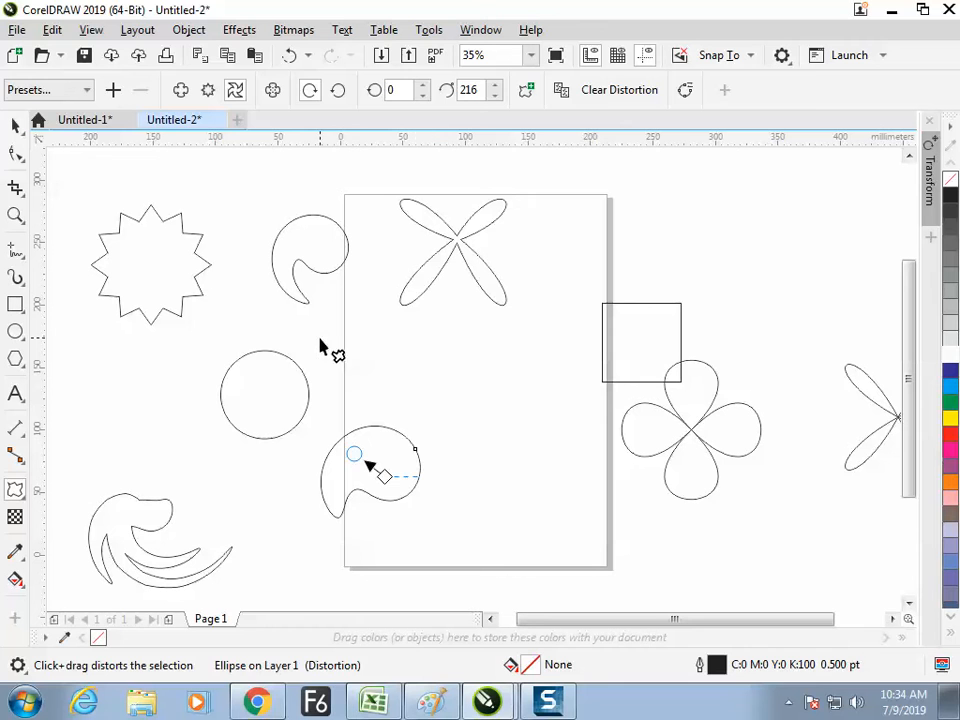
click(13, 127)
click(243, 262)
click(387, 444)
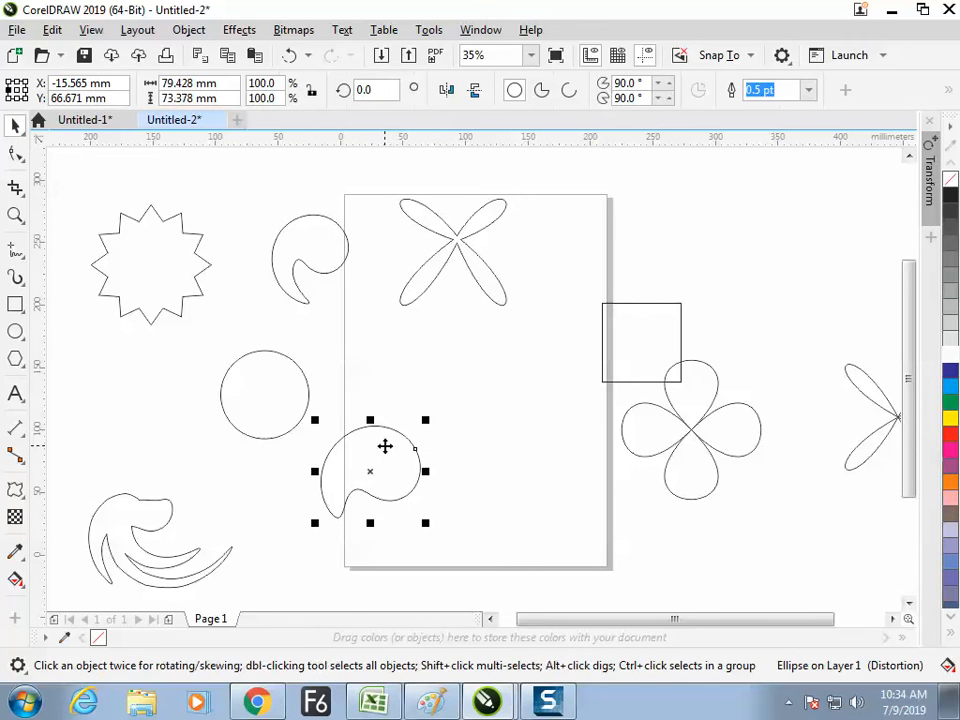
click(408, 413)
click(391, 430)
click(450, 426)
click(379, 480)
click(368, 525)
click(399, 497)
Adjust the lower shape's twister to about 223 degrees and clear its distortion.
click(15, 490)
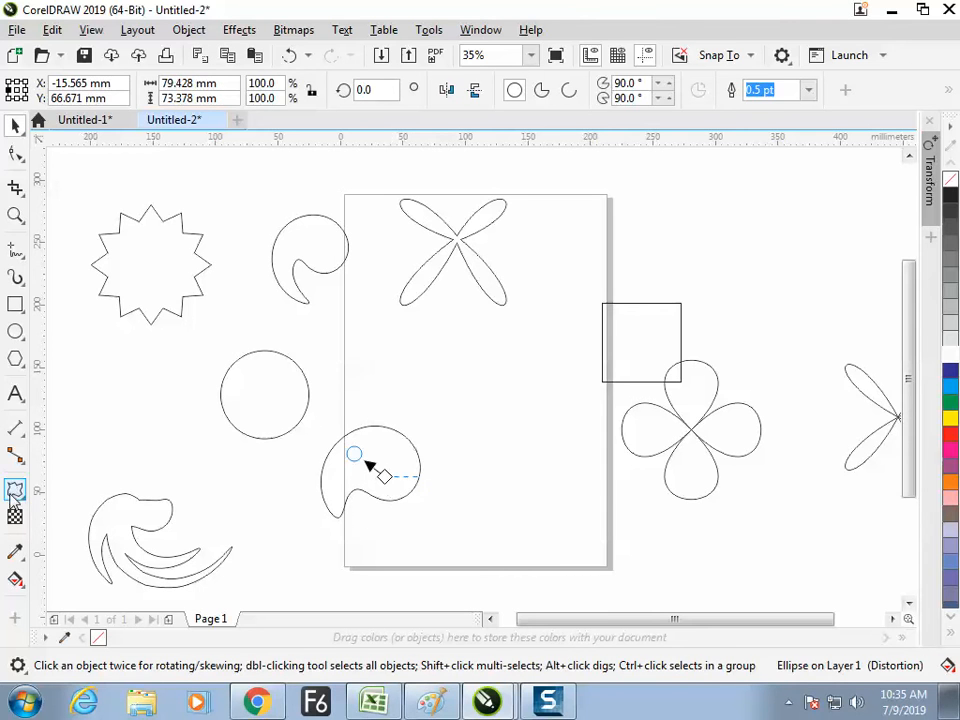
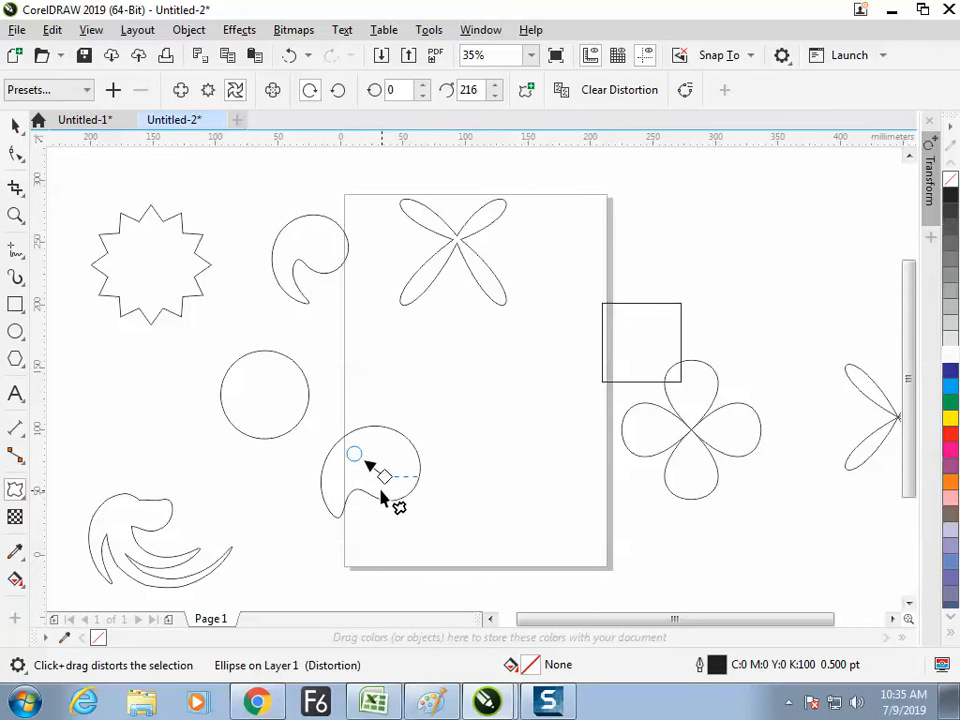
mouse_move(356, 456)
mouse_down()
mouse_move(366, 456)
mouse_move(353, 446)
mouse_up()
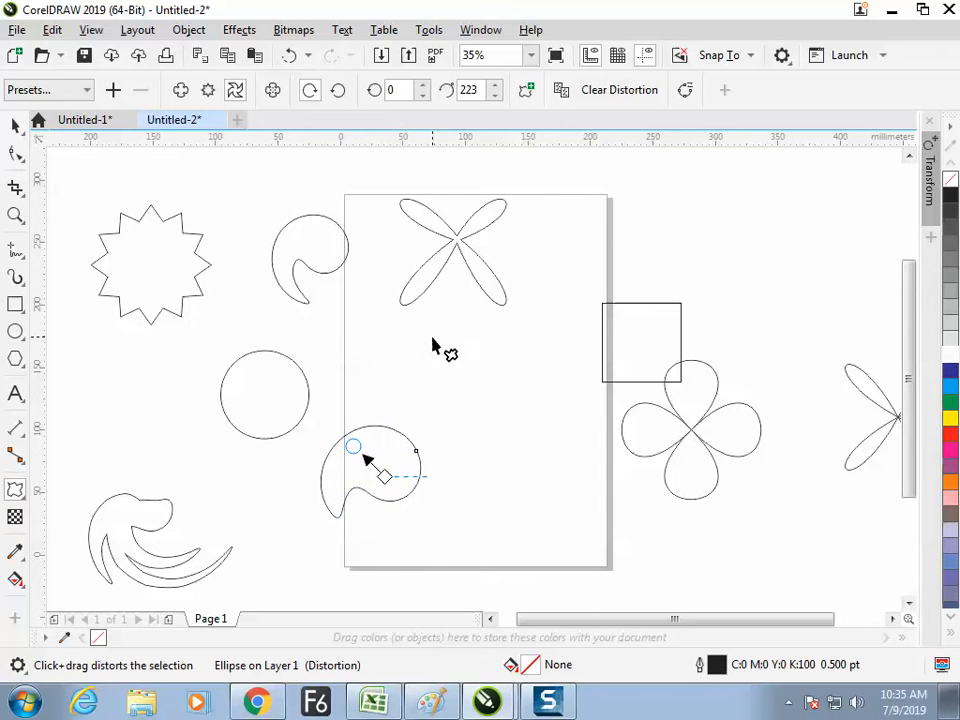
click(726, 92)
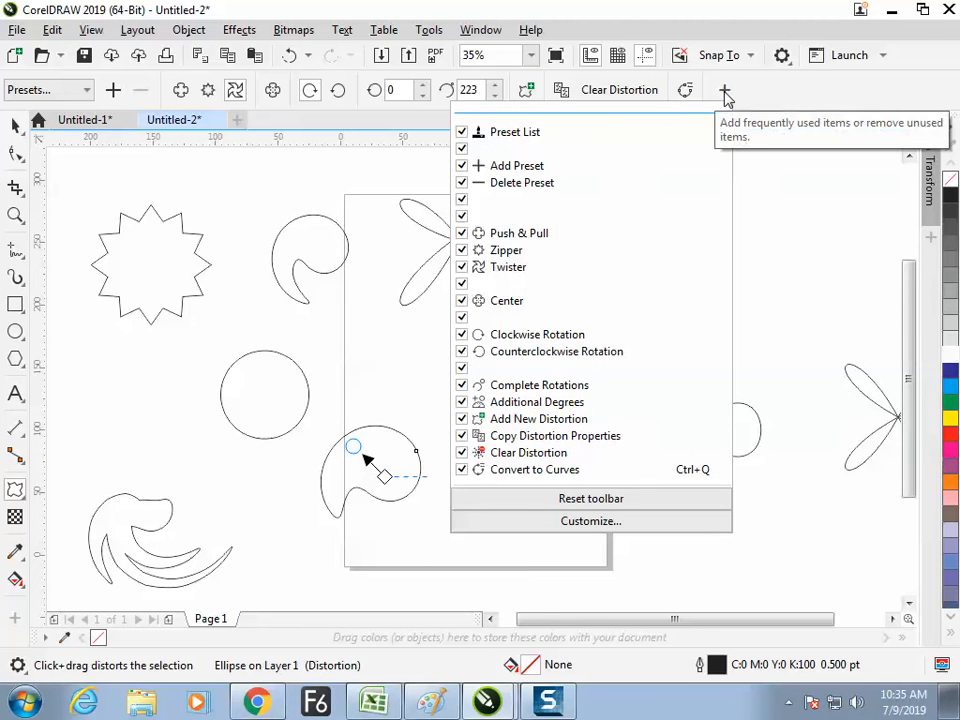
click(726, 92)
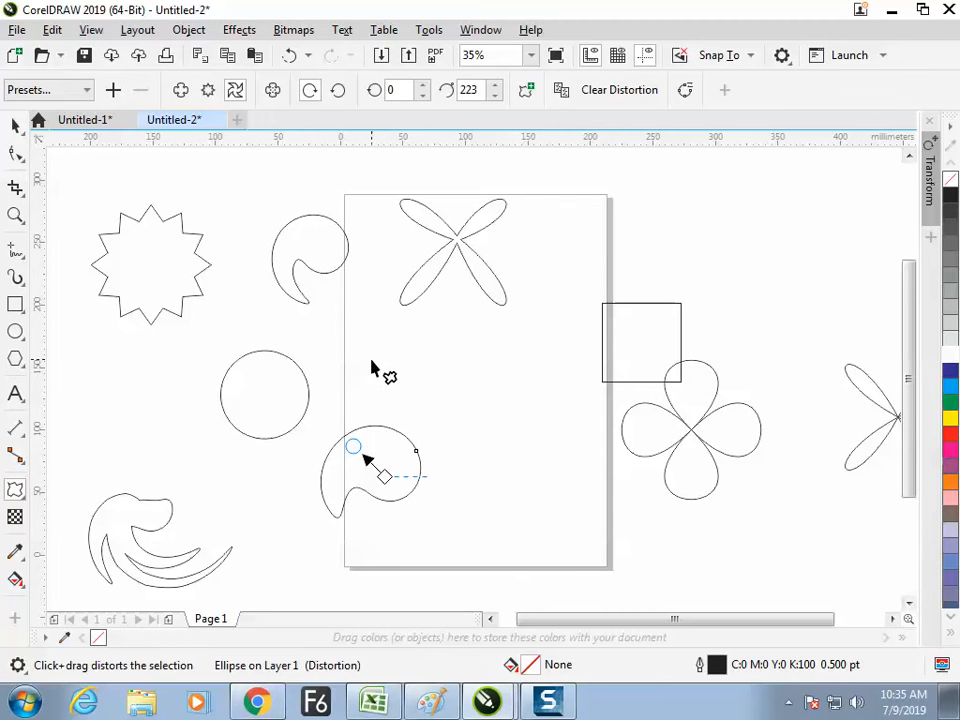
click(618, 91)
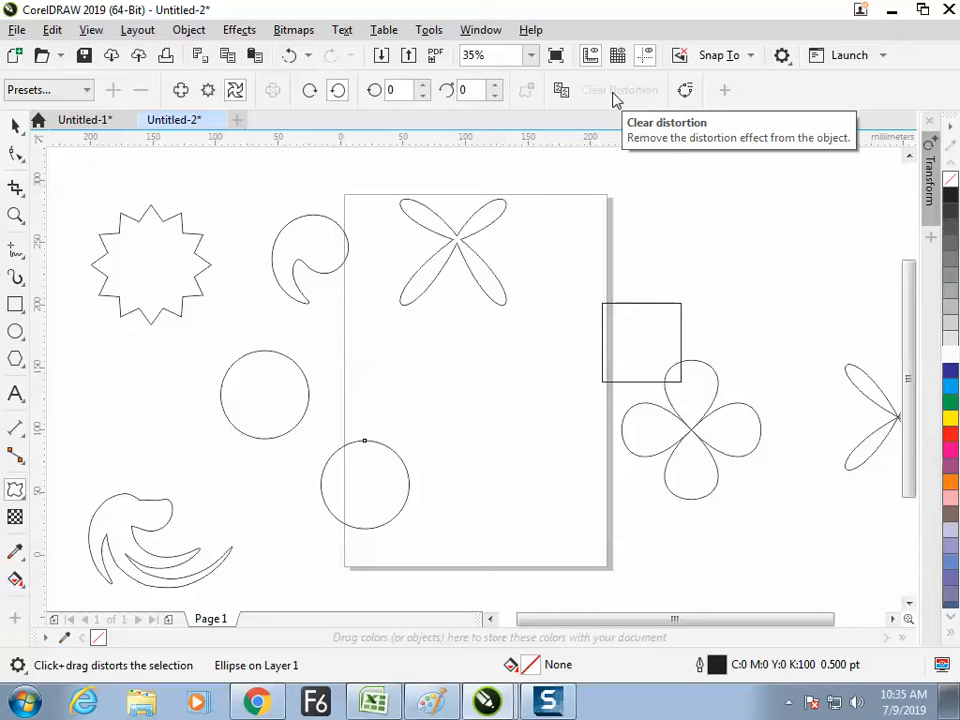
Twist the lower circle clockwise by about 111 degrees and convert it to curves, placing it further inside the page.
drag(364, 485, 370, 512)
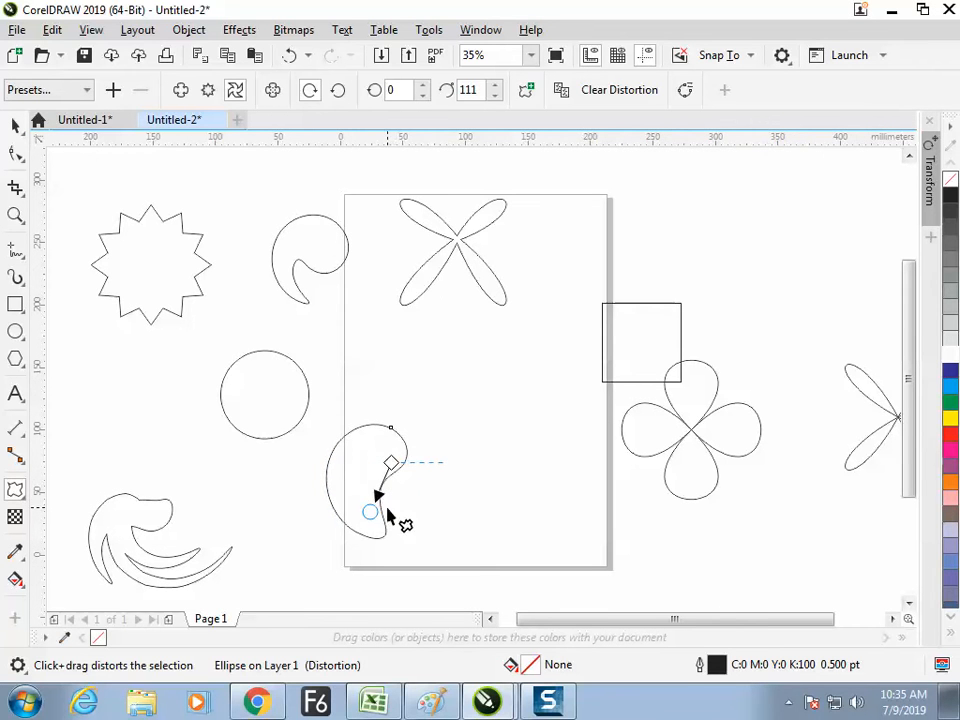
click(686, 92)
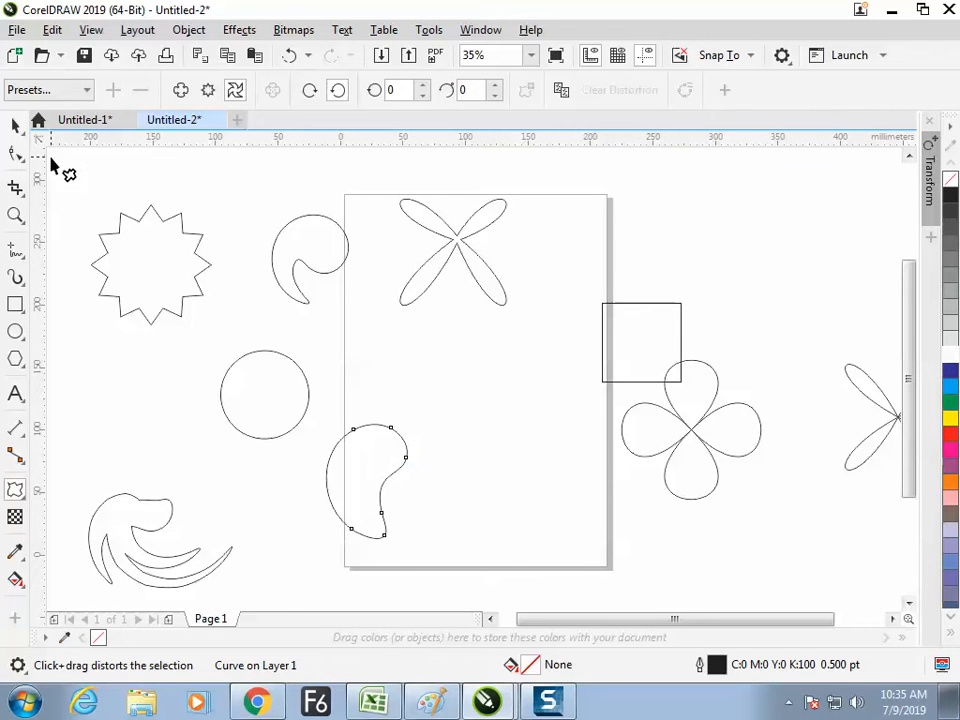
click(15, 125)
drag(368, 470, 424, 408)
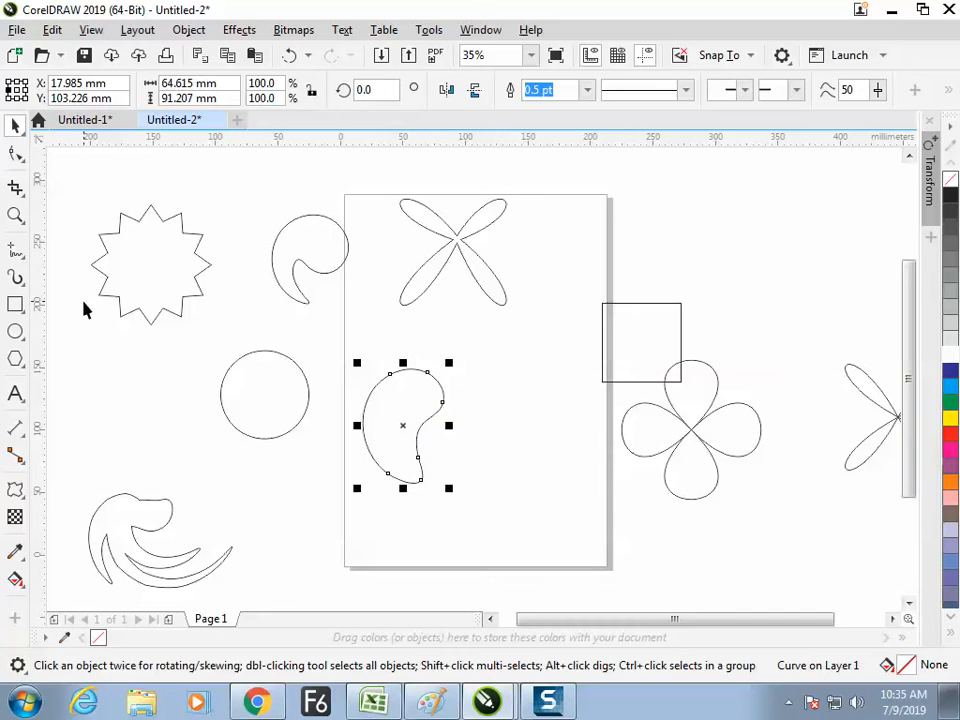
Apply a clockwise twister of about 149 degrees to the bean-shaped curve and clear that distortion.
click(15, 489)
drag(428, 392, 390, 487)
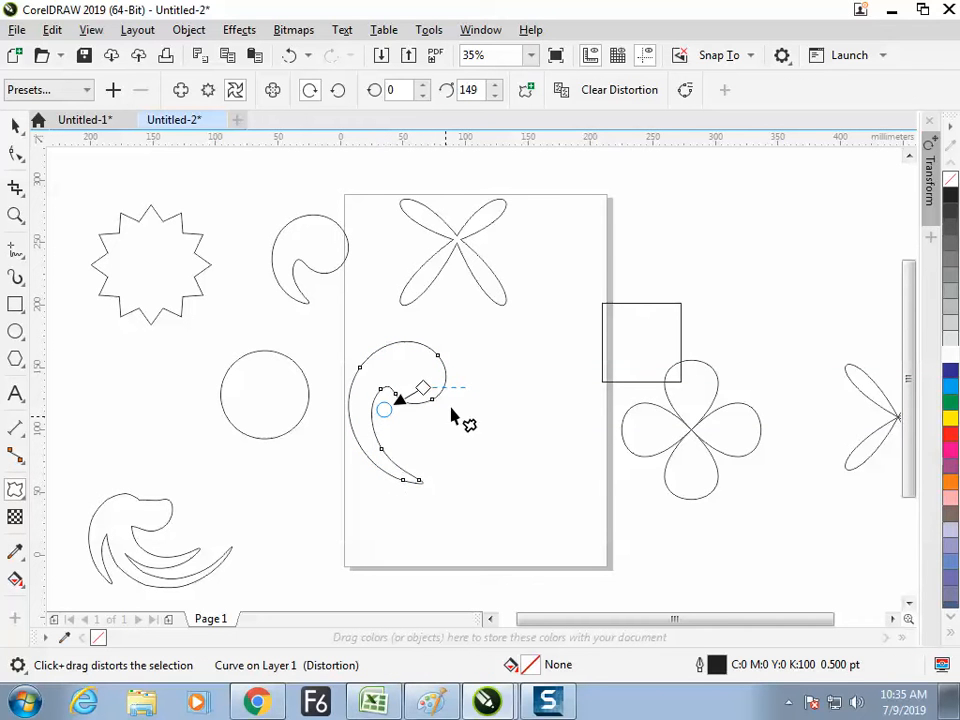
click(599, 97)
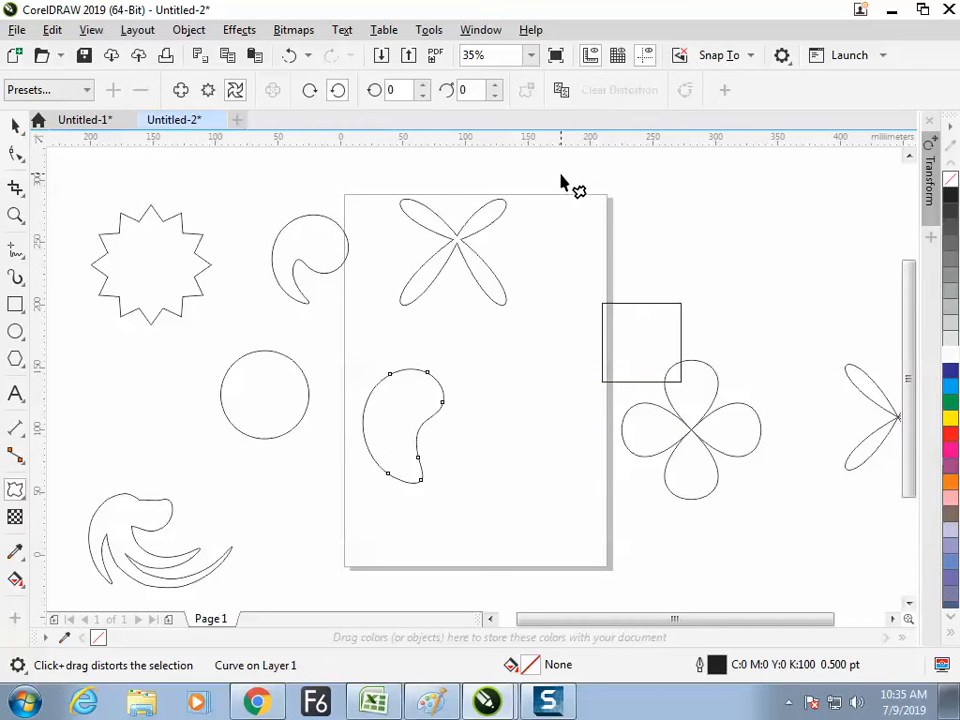
Reposition the bean-shaped curve slightly right on the page, below the four-petal shape.
click(15, 124)
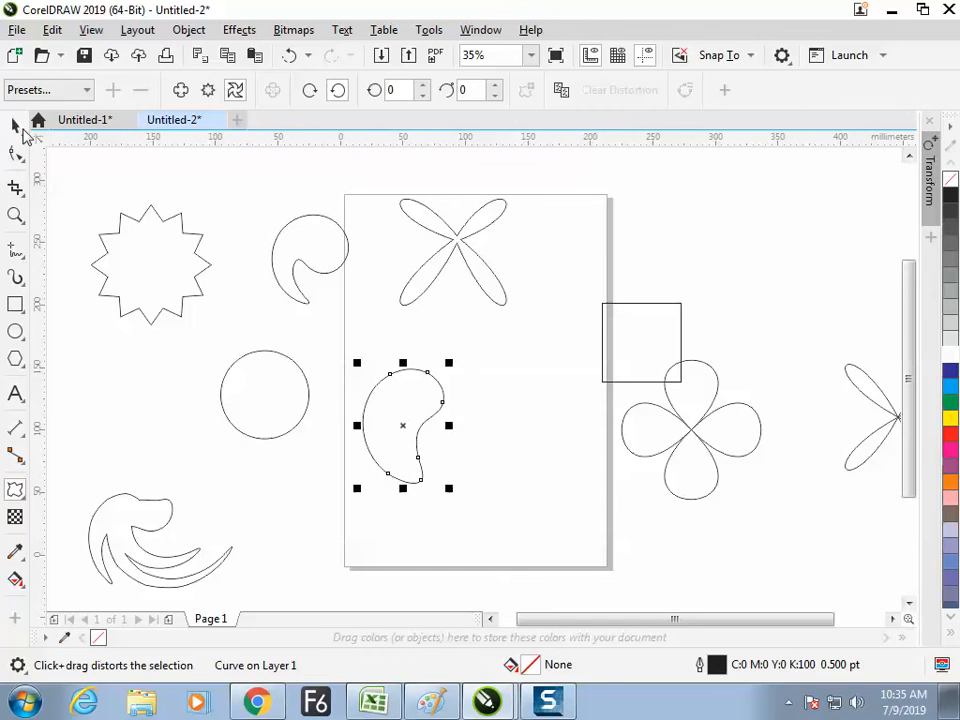
drag(418, 407, 443, 388)
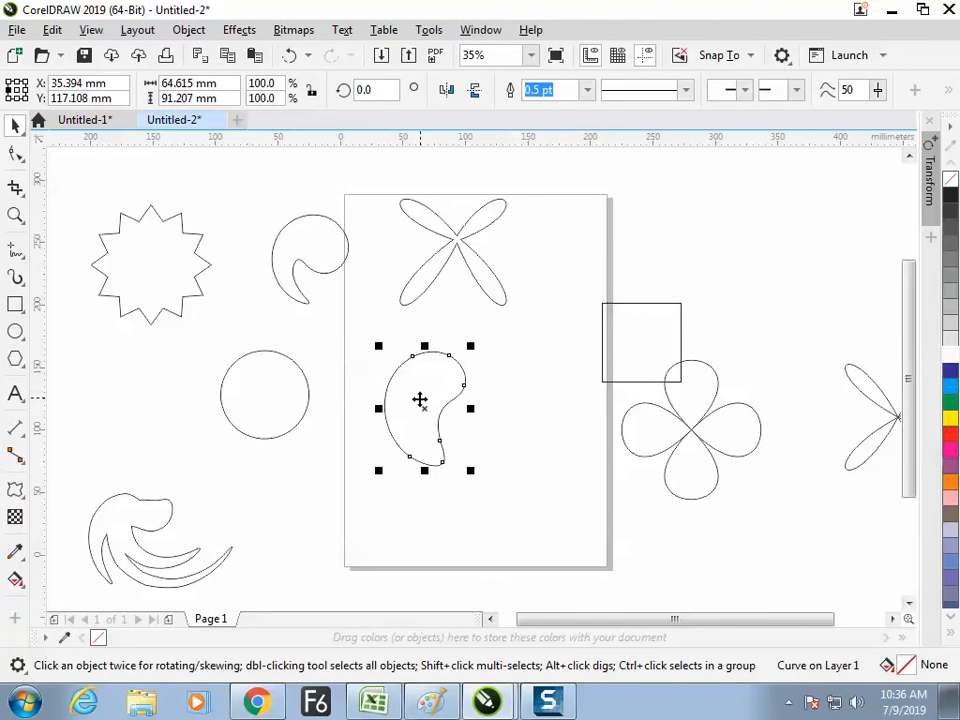
click(333, 256)
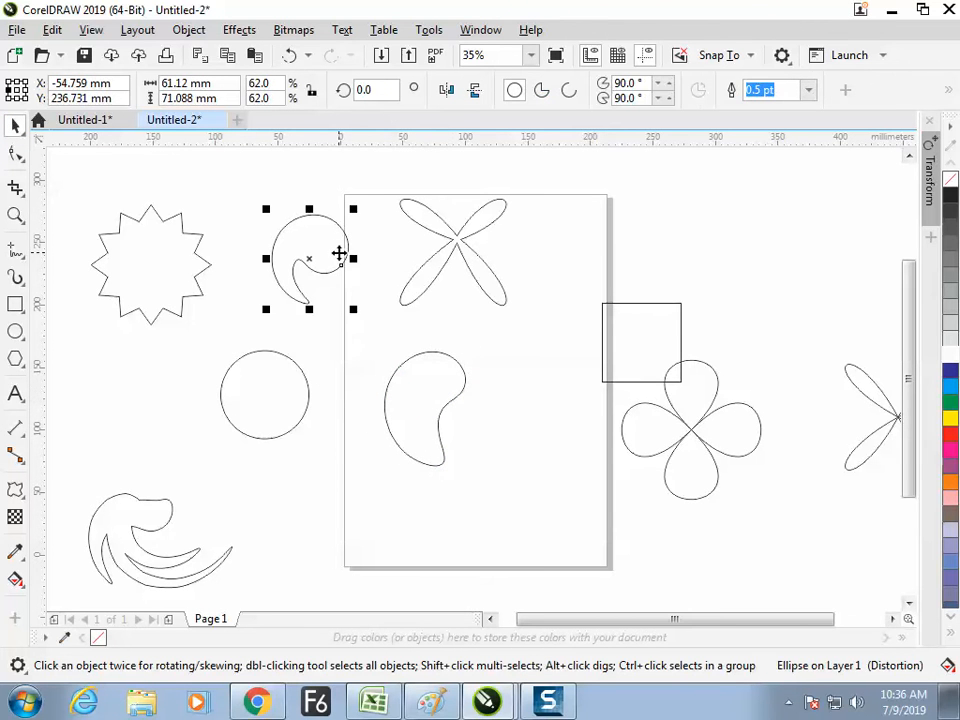
drag(429, 407, 429, 426)
Clear the twister distortion from the upper twisted circle and undo the clearing.
click(343, 268)
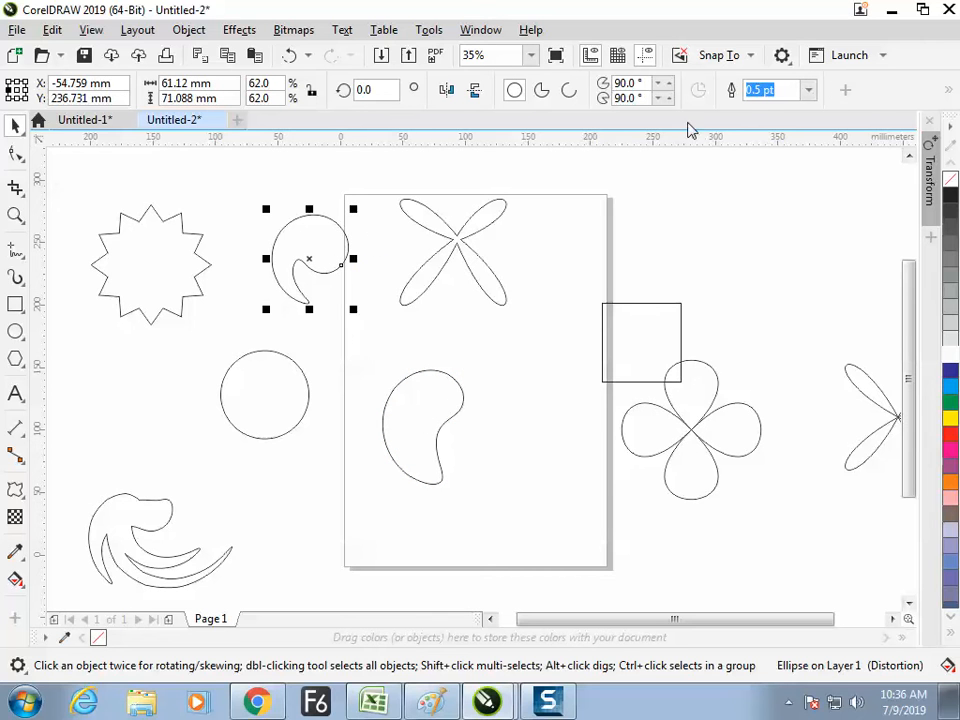
click(15, 491)
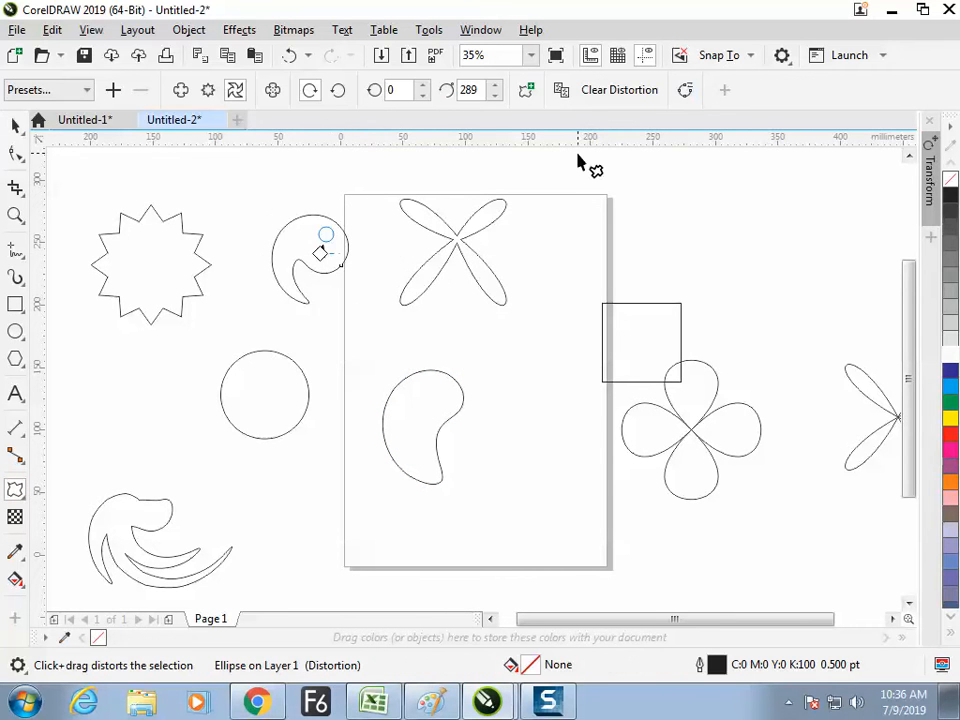
click(620, 92)
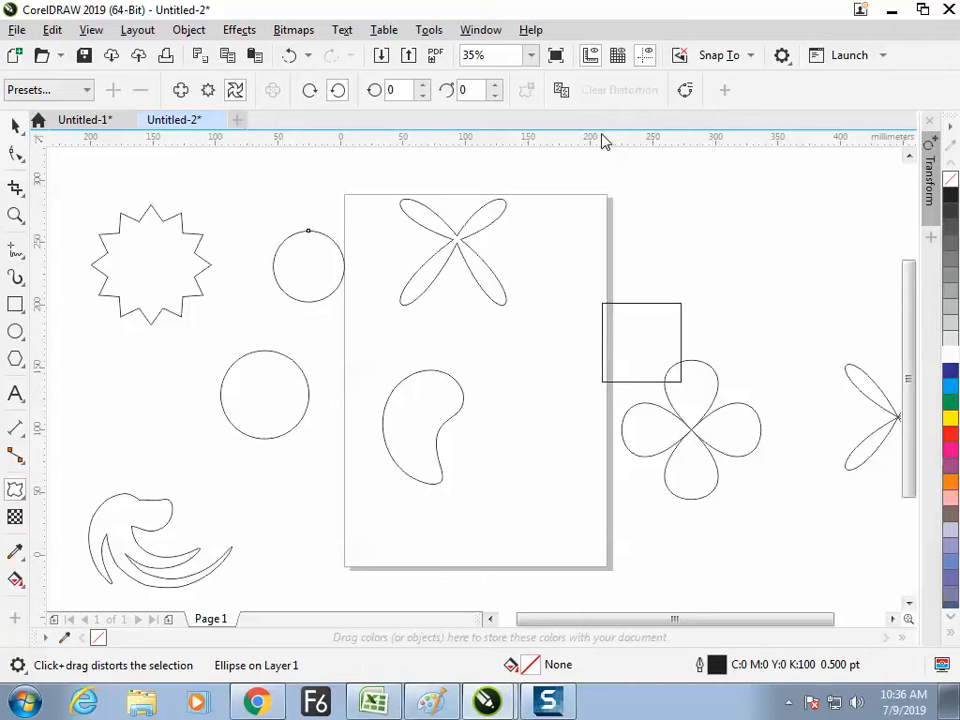
key(ctrl+z)
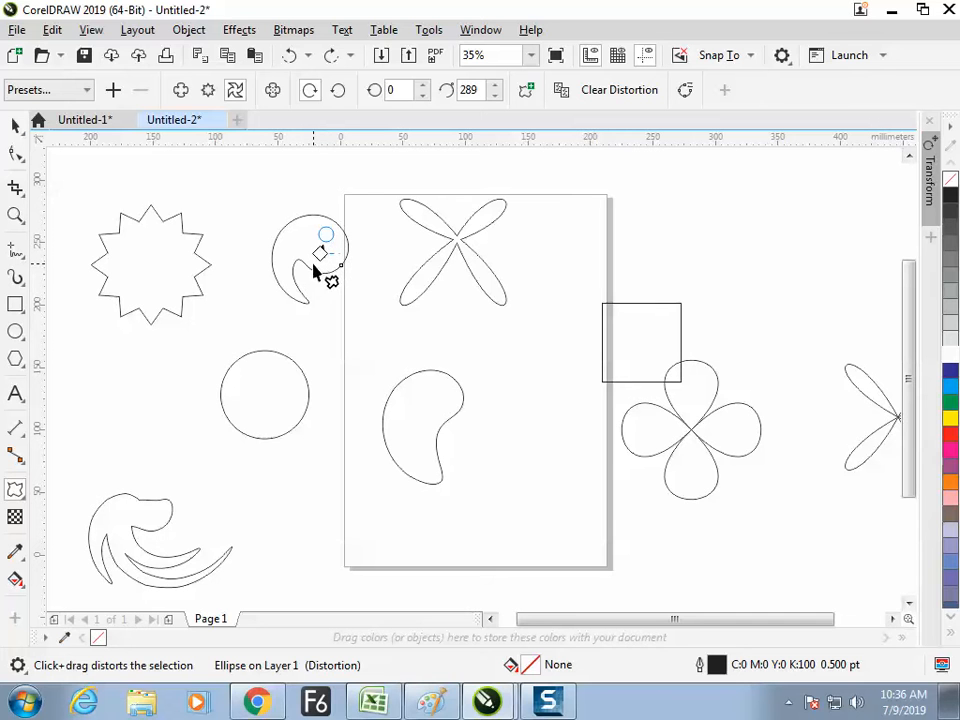
Select the upper twisted circle for comparison and move the bean-shaped curve down and left on the page.
click(15, 126)
click(348, 202)
click(348, 238)
click(388, 436)
click(421, 425)
click(402, 418)
click(404, 427)
drag(410, 424, 383, 456)
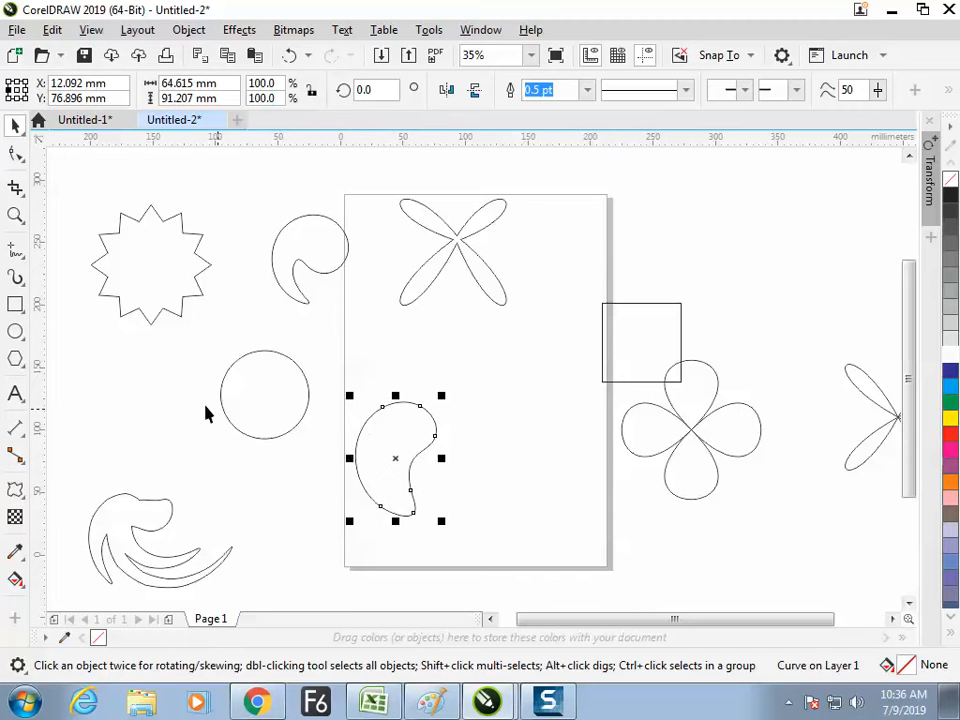
Switch to Paint and handwrite an underlined "distract" heading with branches to "Push & Pull", "Zipper" and "Twist" below the Blend diagram.
key(alt+Tab)
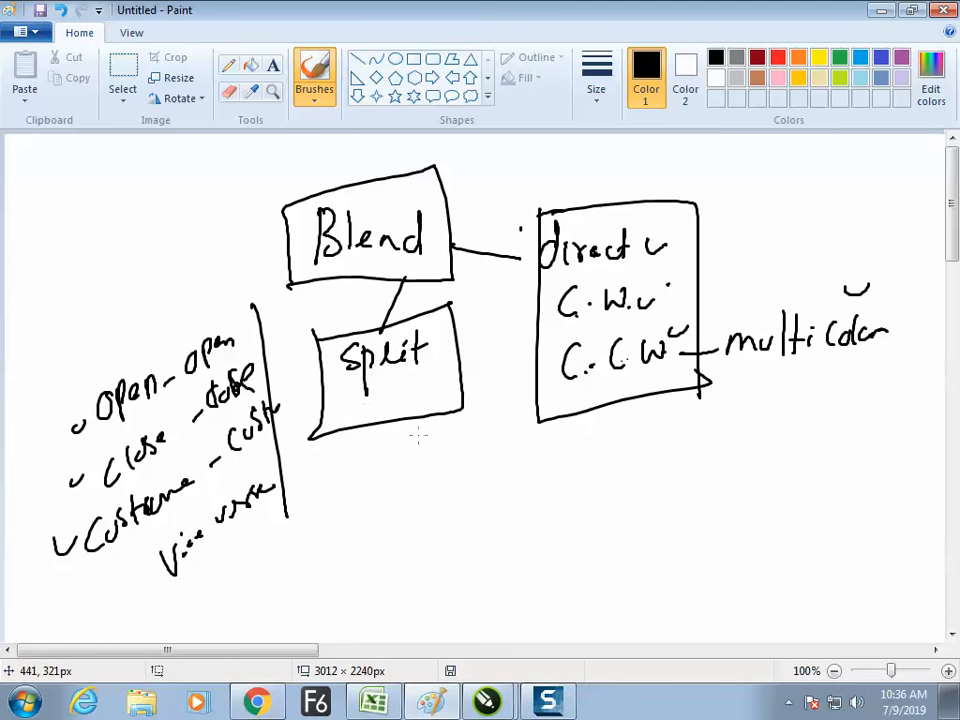
scroll(414, 289, down, 5)
drag(414, 289, 411, 252)
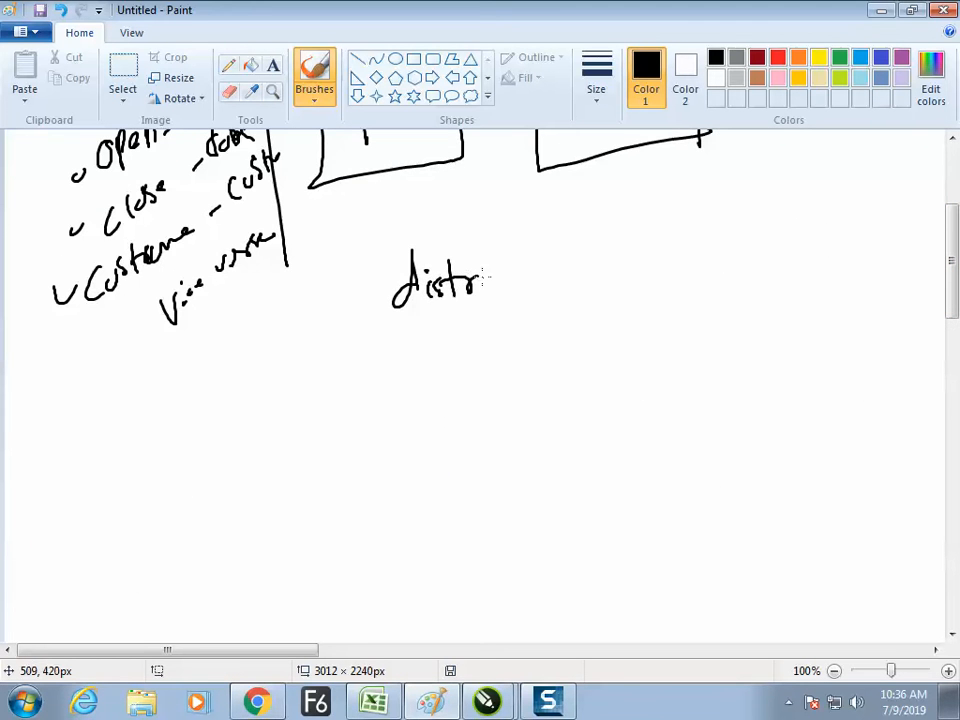
mouse_move(379, 327)
mouse_down()
mouse_move(542, 297)
mouse_move(655, 351)
mouse_up()
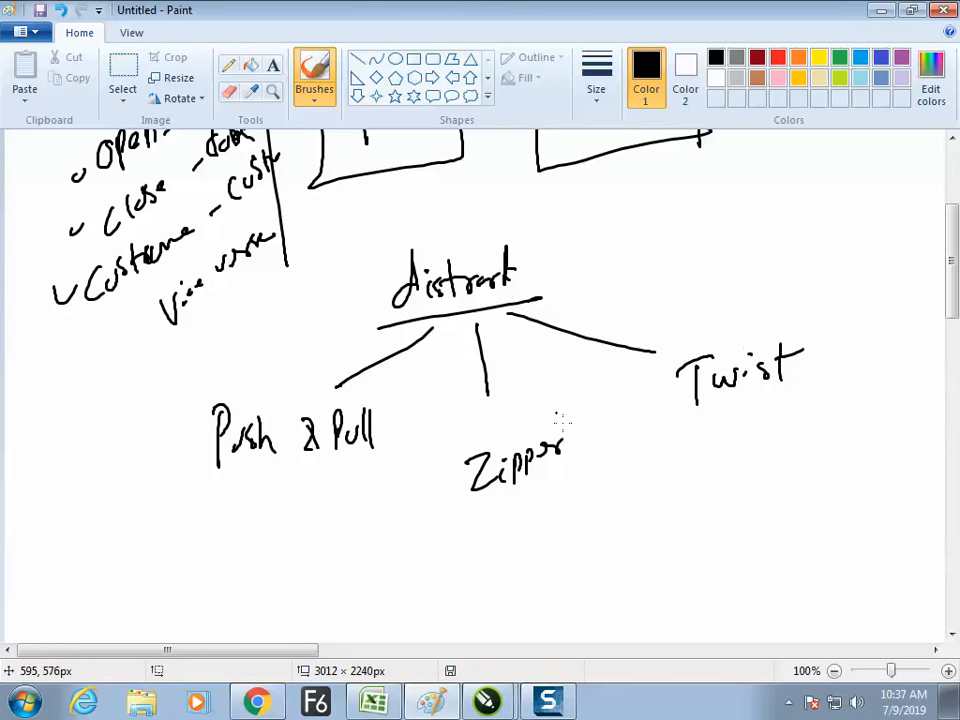
Switch to CorelDRAW, select the plain circle and set the Distort tool to zipper distortion.
key(alt+Tab)
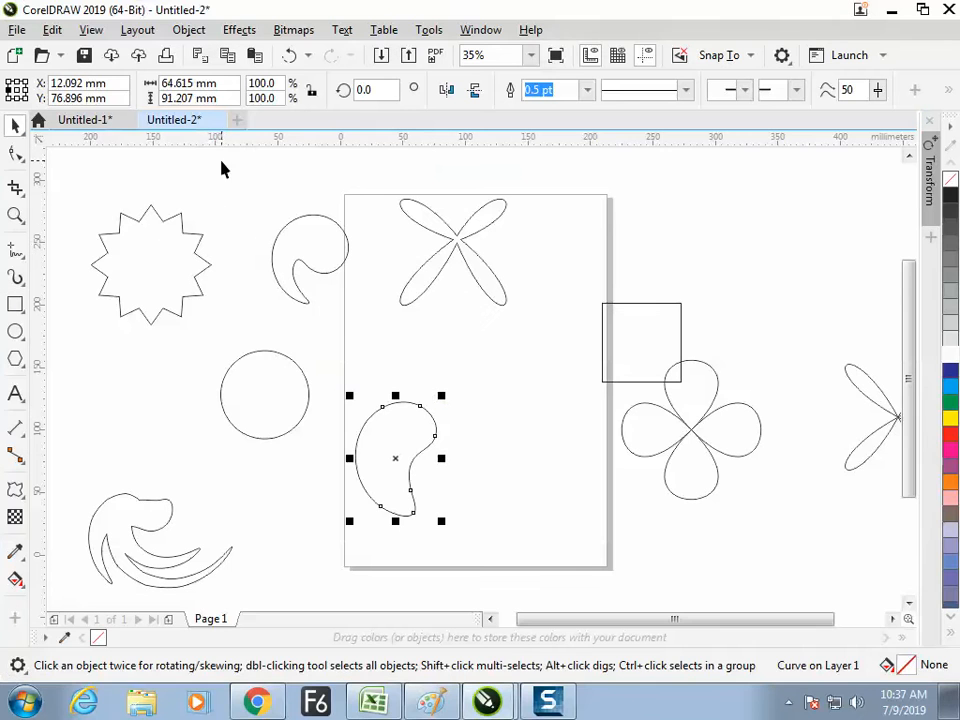
click(271, 414)
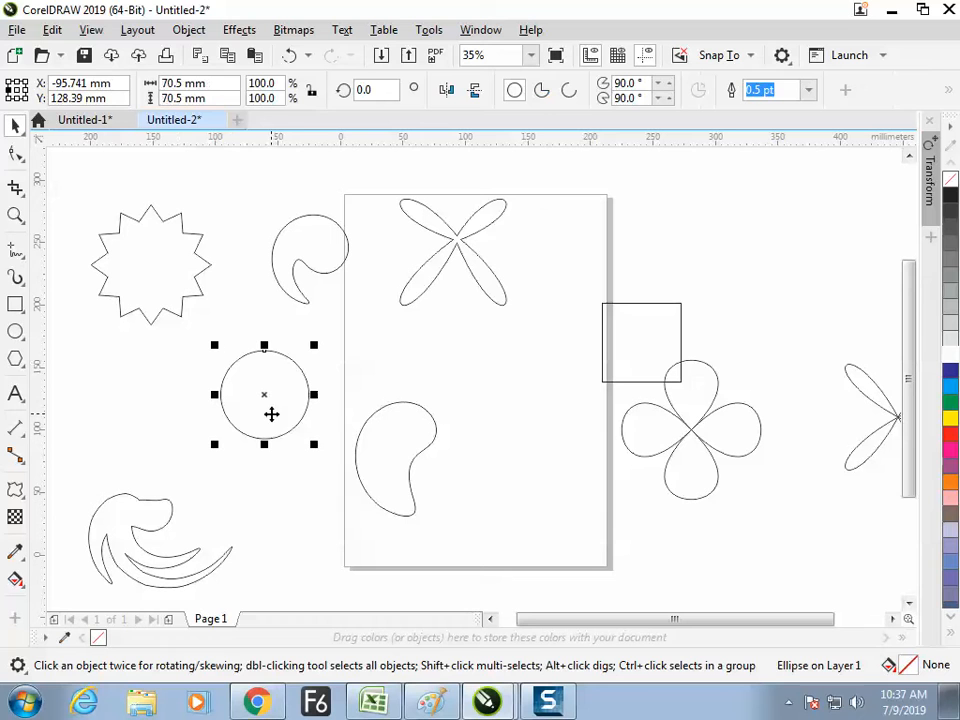
click(15, 489)
click(206, 98)
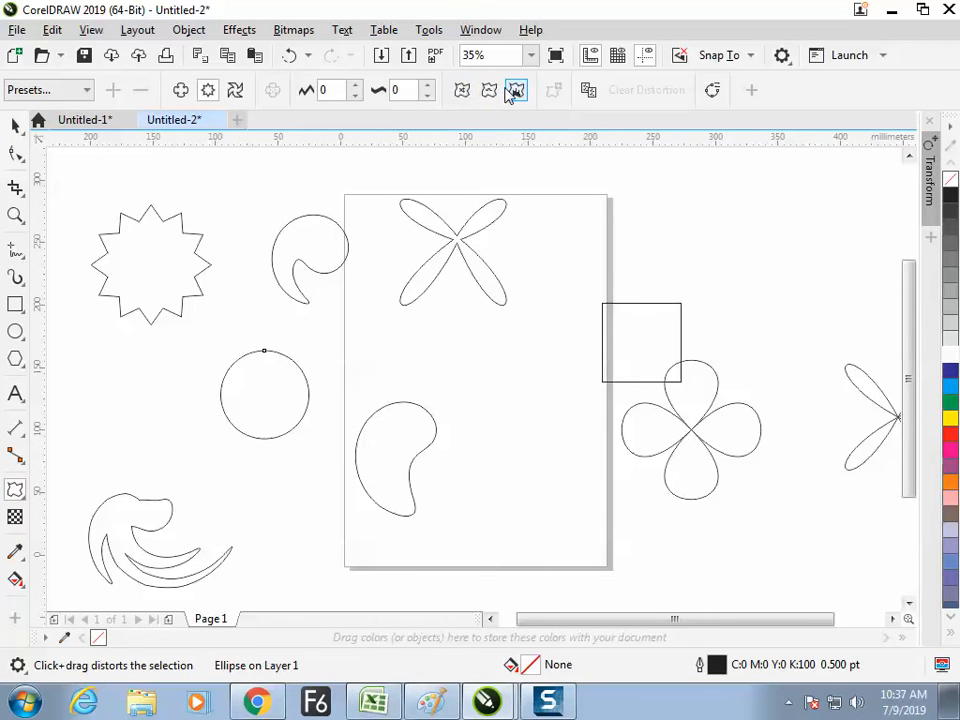
click(237, 90)
click(182, 92)
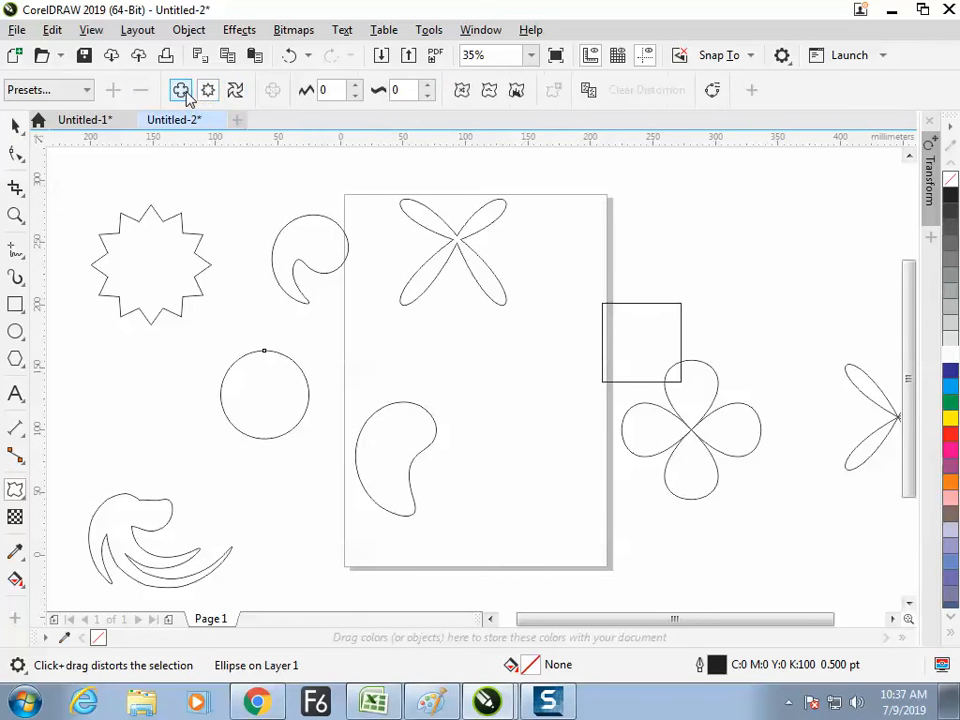
click(208, 92)
Switch to Paint and draw three branch lines out from the word "Zipper".
key(alt+Tab)
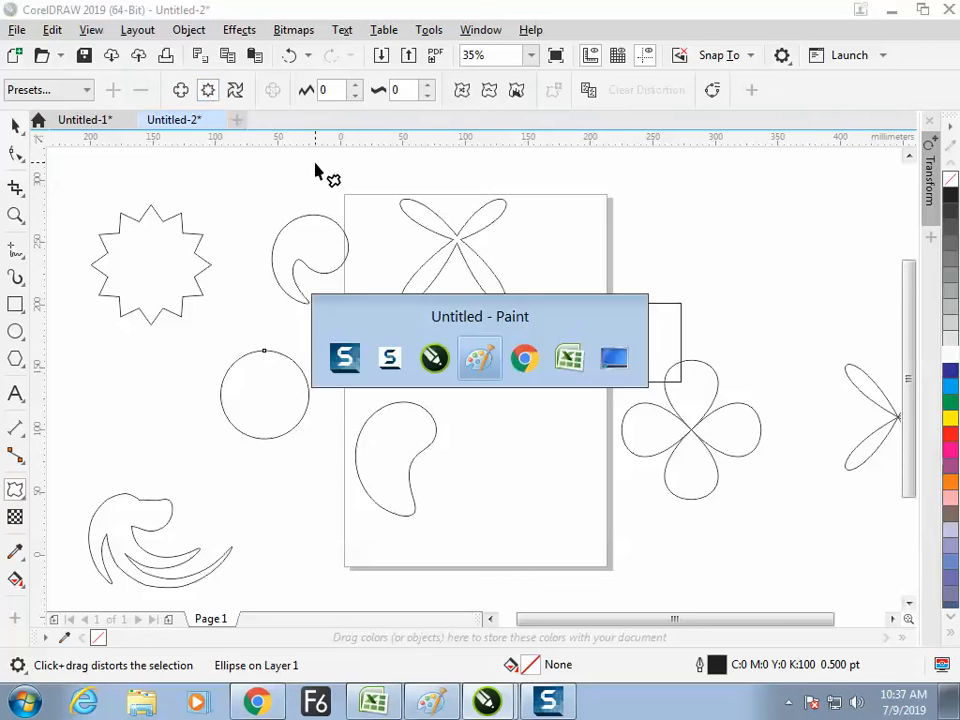
mouse_move(505, 495)
mouse_down()
mouse_move(465, 566)
mouse_move(536, 543)
mouse_up()
drag(543, 484, 627, 494)
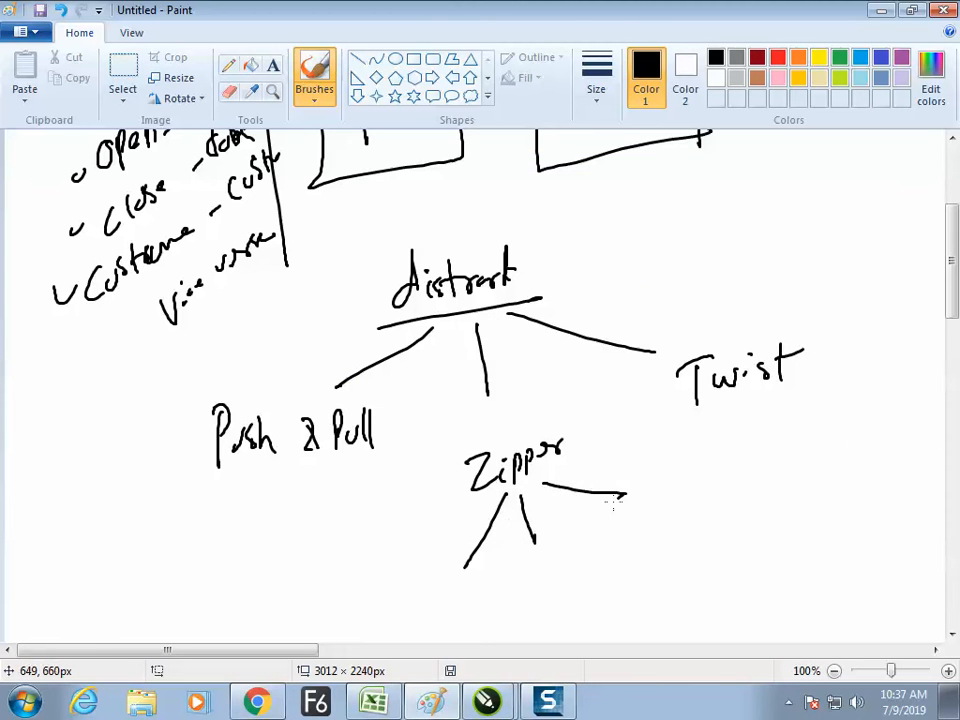
Check the zipper options in CorelDRAW, then label the Zipper branches "Random", "Smooth" and "Local" in the Paint diagram.
drag(951, 262, 951, 300)
key(alt+Tab)
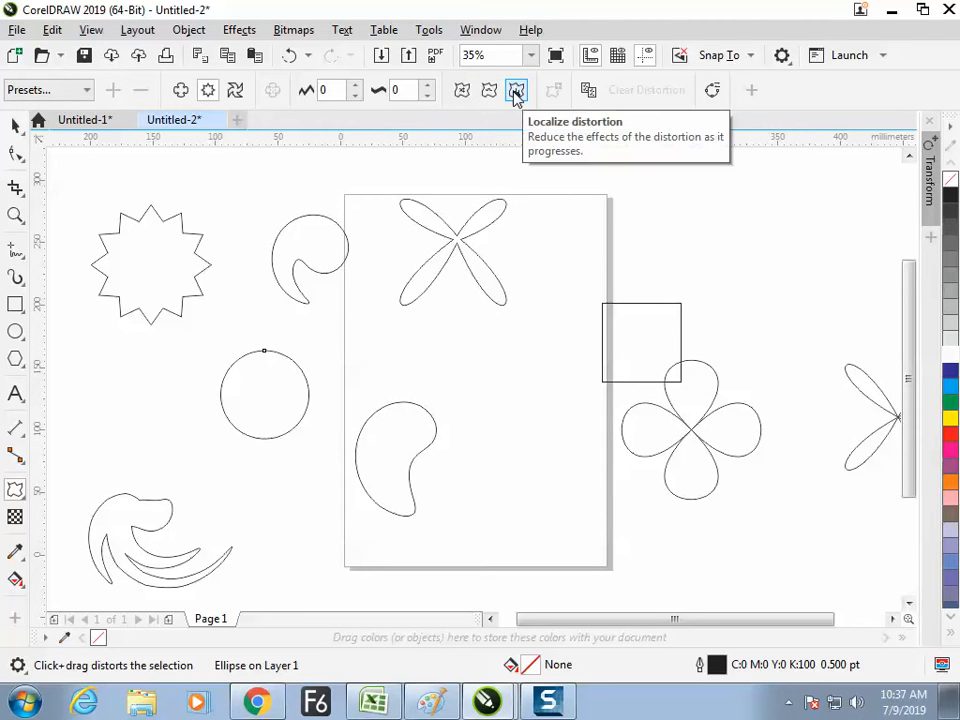
key(alt+Tab)
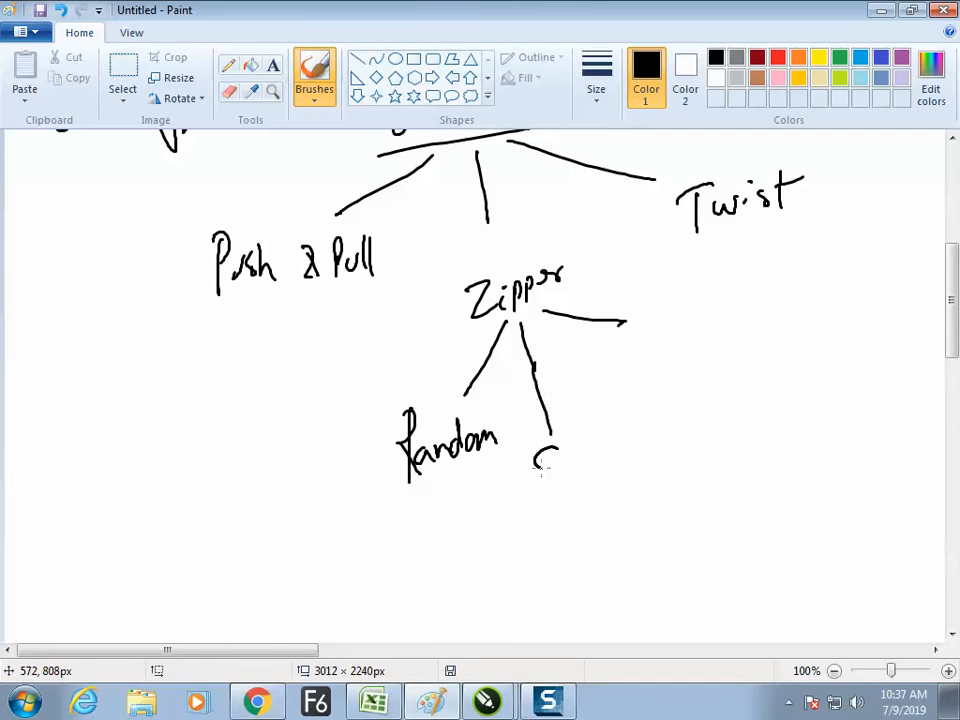
drag(549, 477, 510, 489)
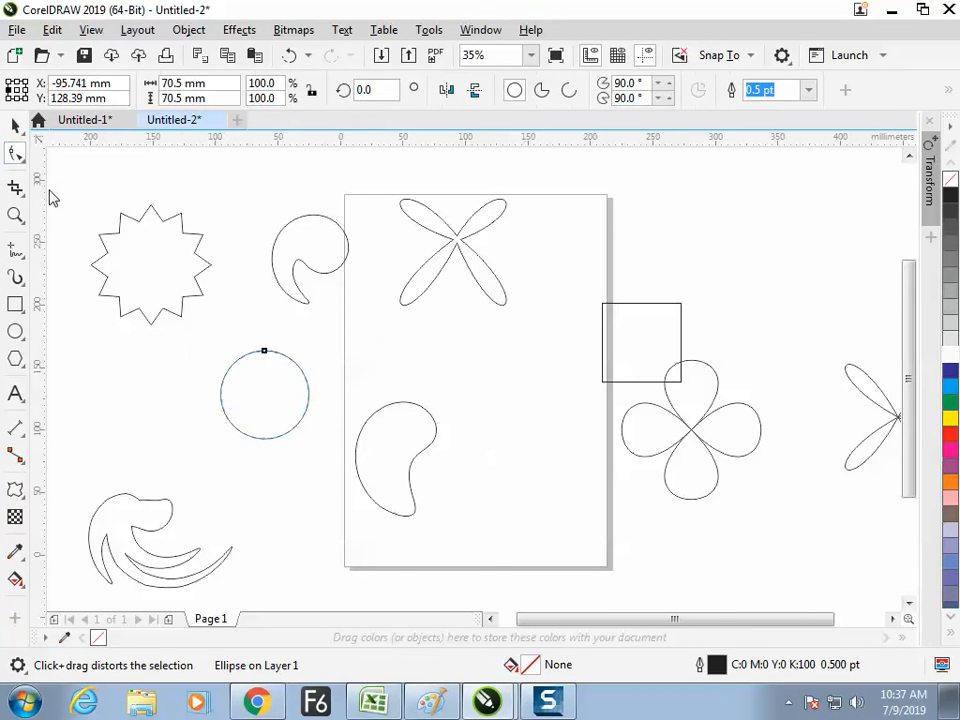
Switch to CorelDRAW, place the plain circle under the star, copy it into a row of three and move the bean-shaped curve down.
click(15, 125)
drag(268, 390, 154, 393)
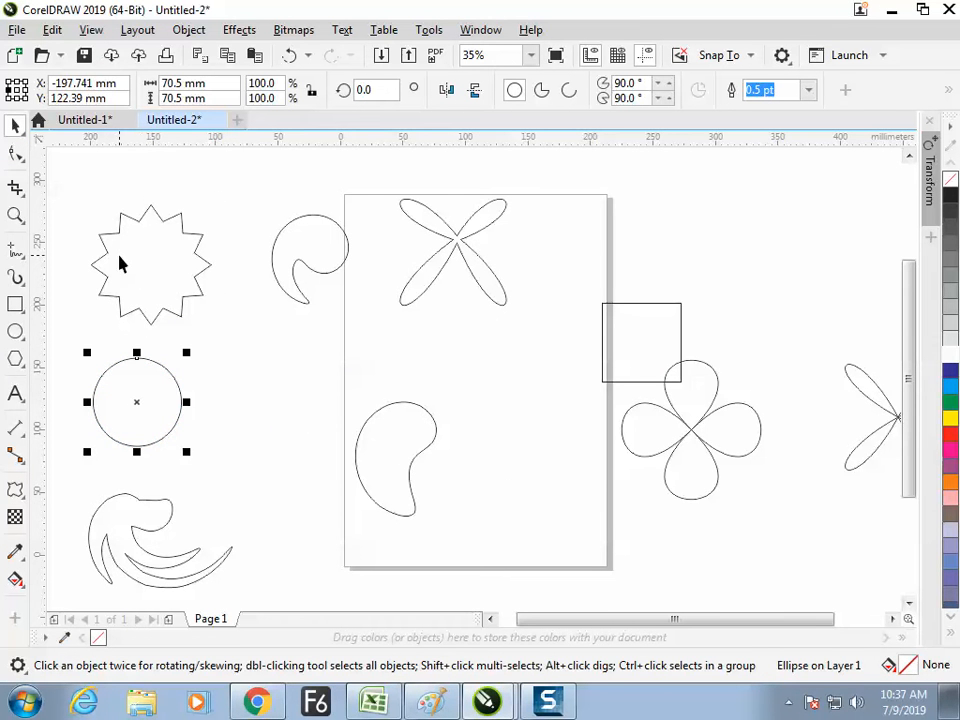
drag(150, 392, 478, 402)
drag(386, 438, 356, 541)
Apply a smooth zipper distortion to the middle circle with amplitude 68 and frequency 5.
click(281, 409)
click(15, 489)
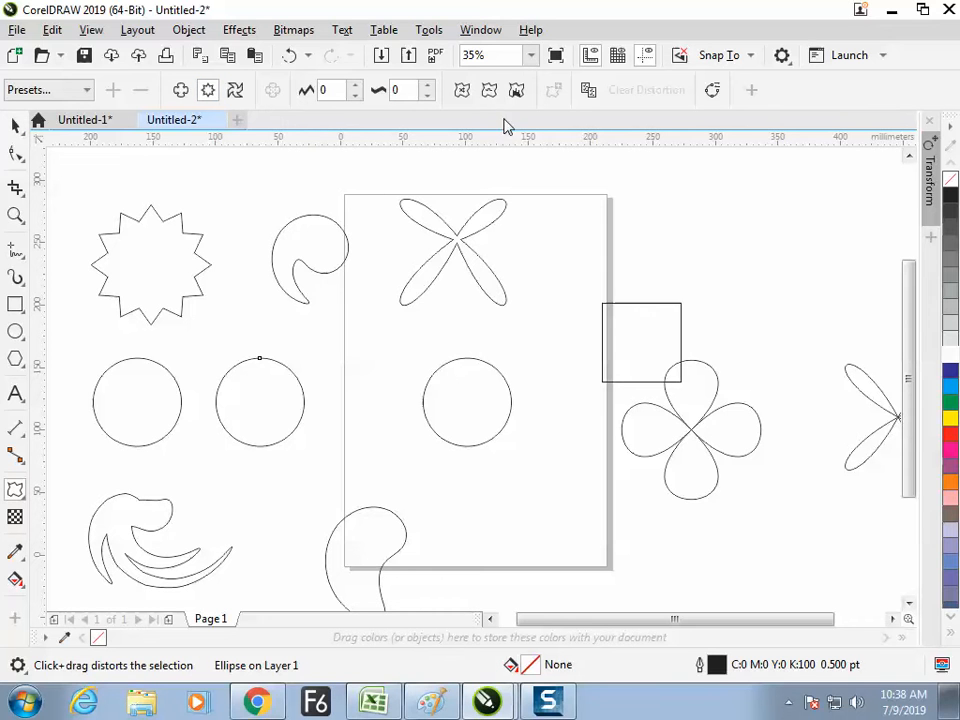
drag(258, 402, 318, 389)
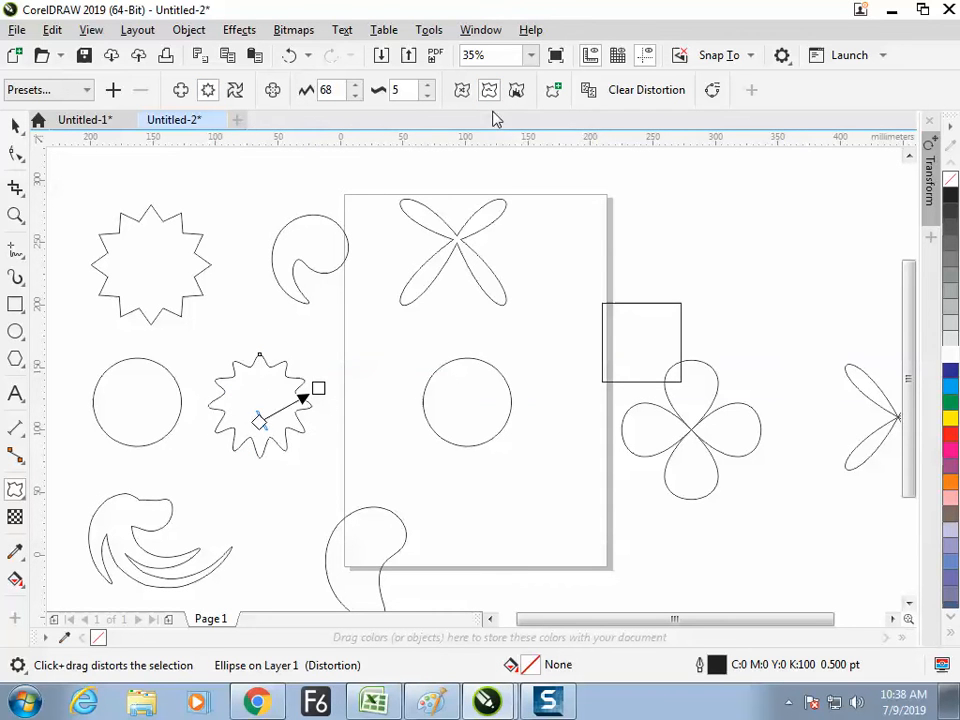
Apply a random zipper distortion to the circle under the star with amplitude 98 and frequency 5.
click(16, 126)
drag(150, 385, 227, 312)
click(15, 489)
click(460, 90)
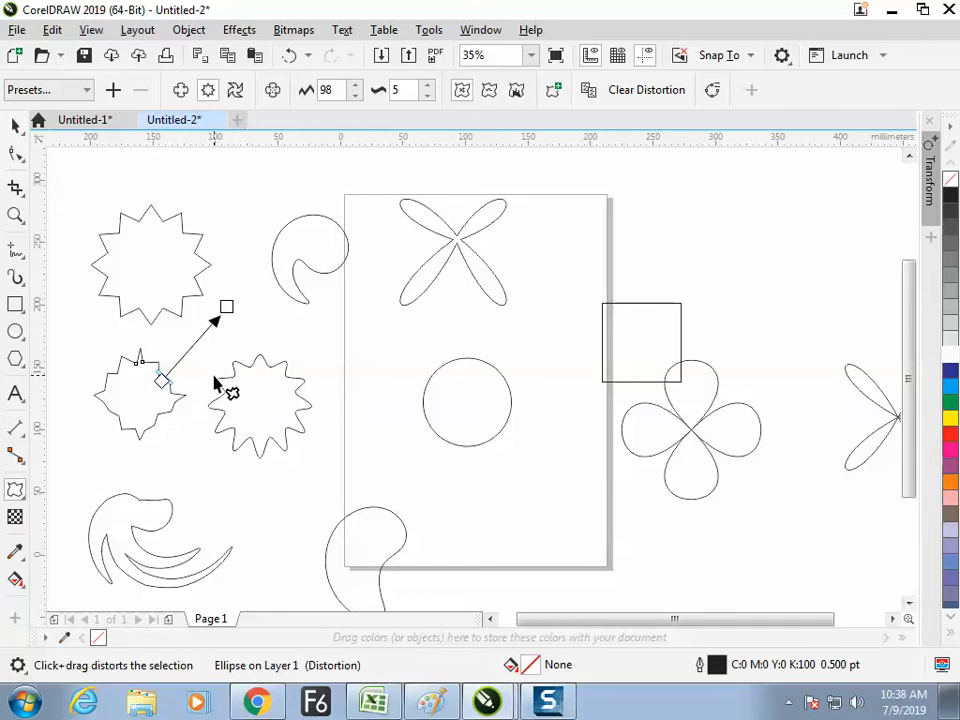
Reposition the remaining plain circle on the page and place a copy of it to its right.
click(16, 126)
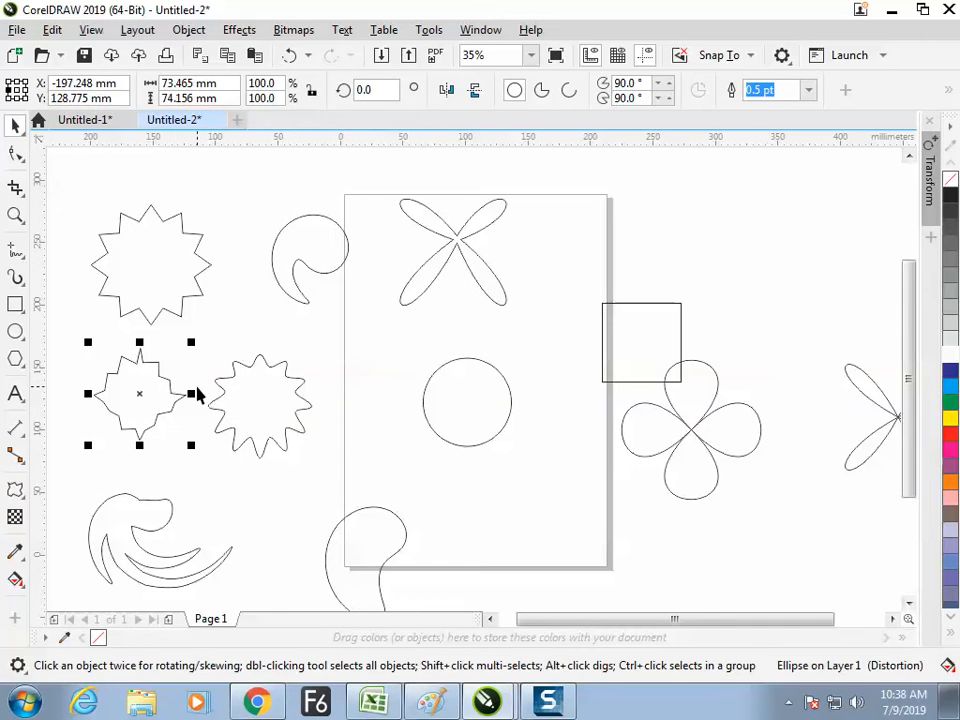
click(363, 390)
drag(461, 397, 588, 402)
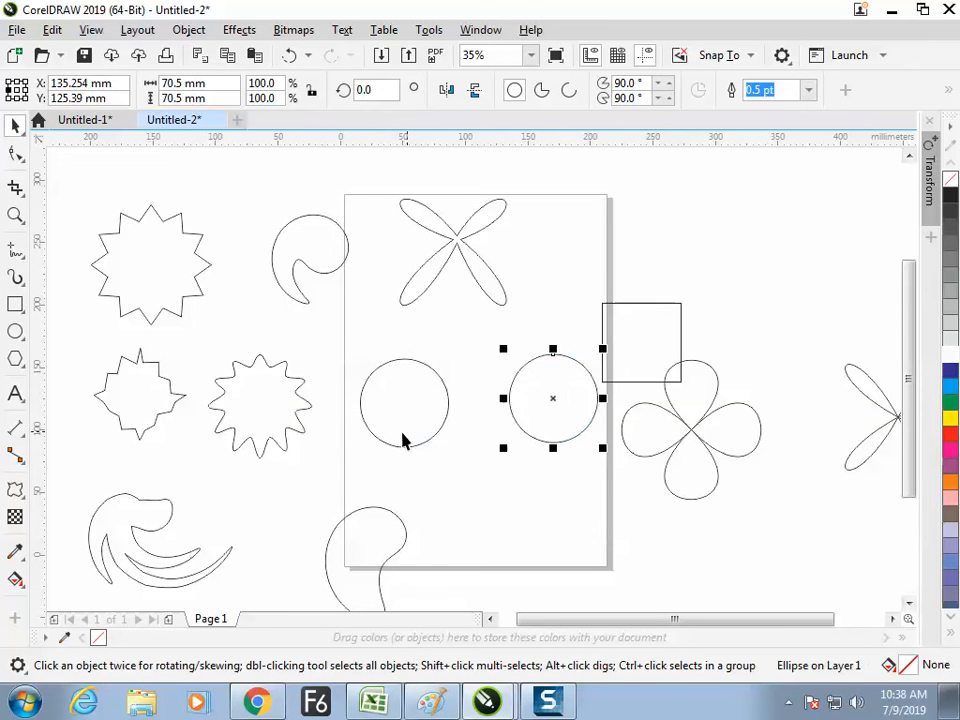
Apply a localized zipper distortion to the left plain circle on the page with amplitude 68 and frequency 5.
click(403, 439)
click(15, 489)
click(516, 90)
drag(404, 403, 491, 351)
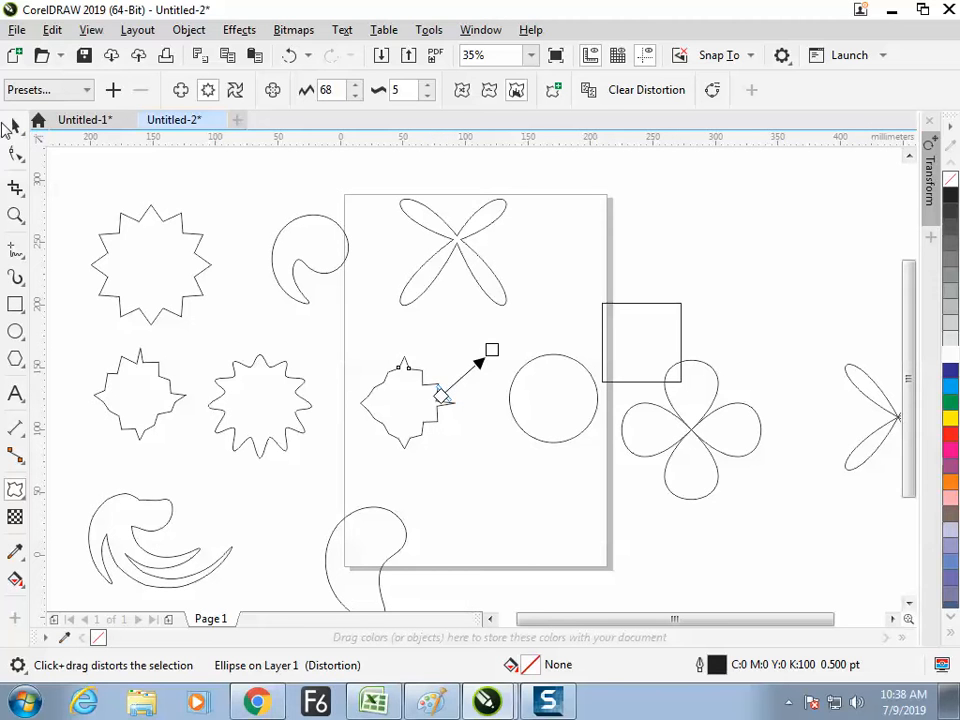
Select the locally distorted circle and shift it slightly up and to the right.
click(13, 124)
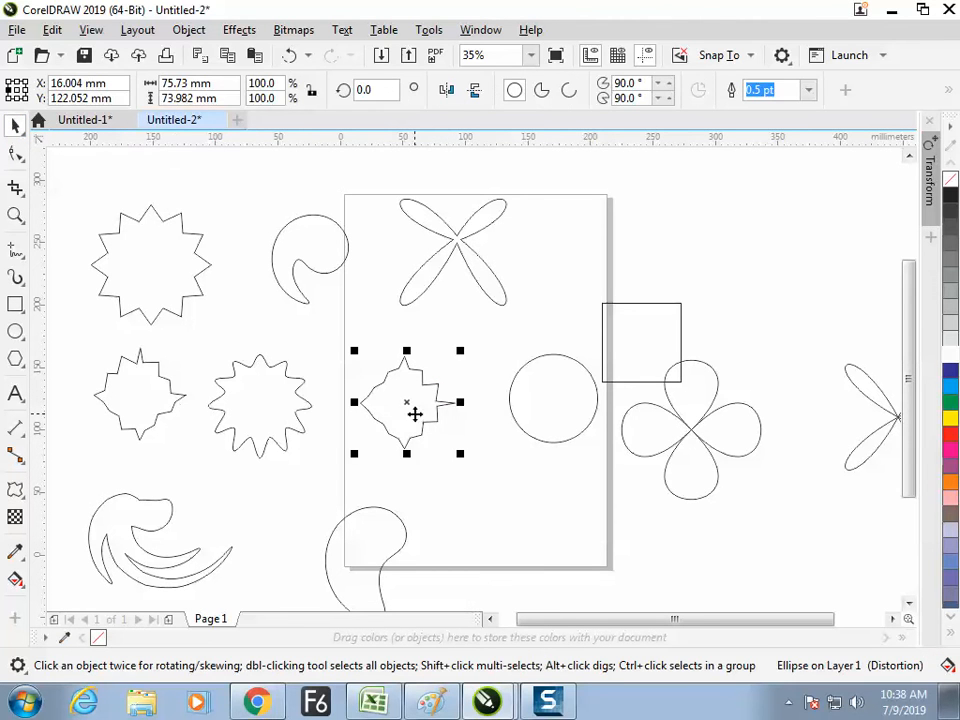
click(422, 458)
click(443, 401)
mouse_move(427, 395)
mouse_down()
mouse_move(429, 371)
mouse_move(425, 401)
mouse_up()
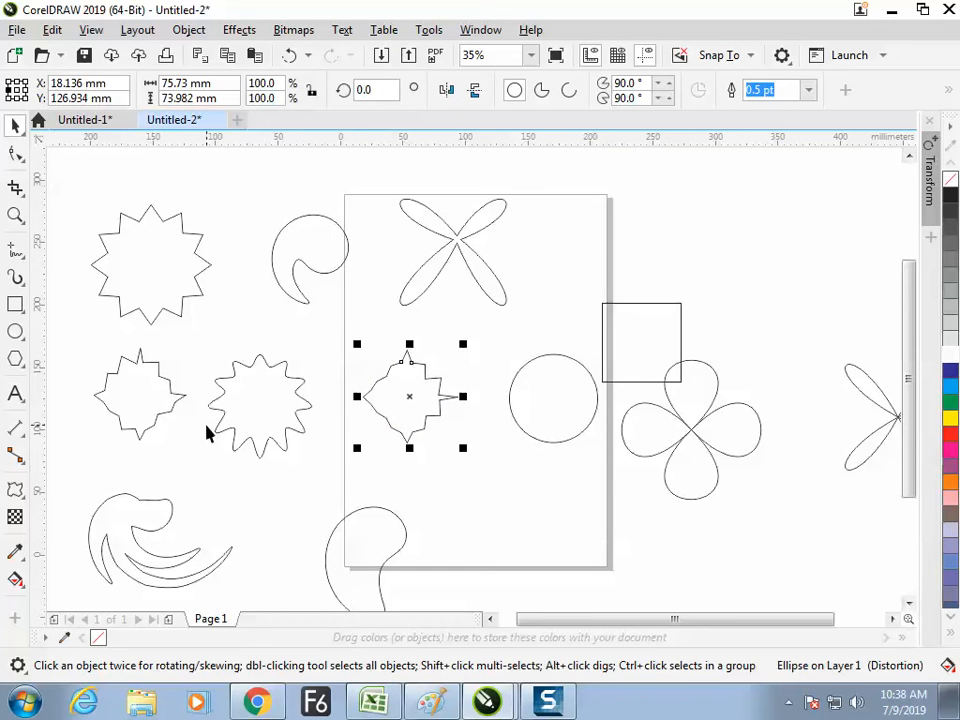
Draw a larger circle over the page's upper right corner and give it a localized zipper distortion with amplitude 100 and frequency 5.
click(15, 331)
drag(584, 166, 698, 281)
click(15, 489)
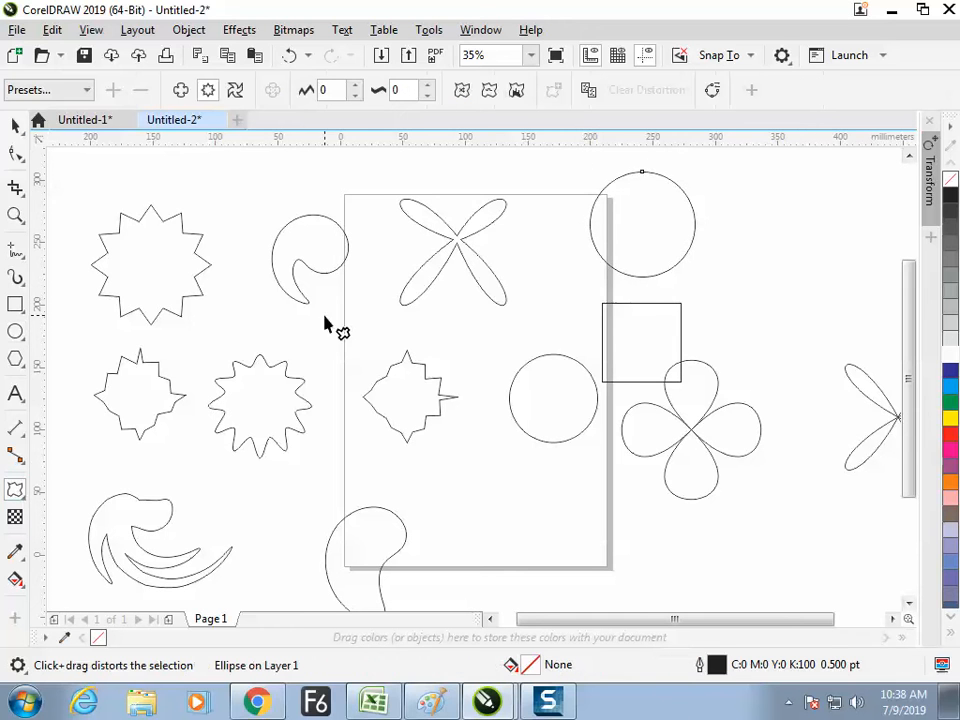
click(516, 89)
drag(677, 216, 831, 178)
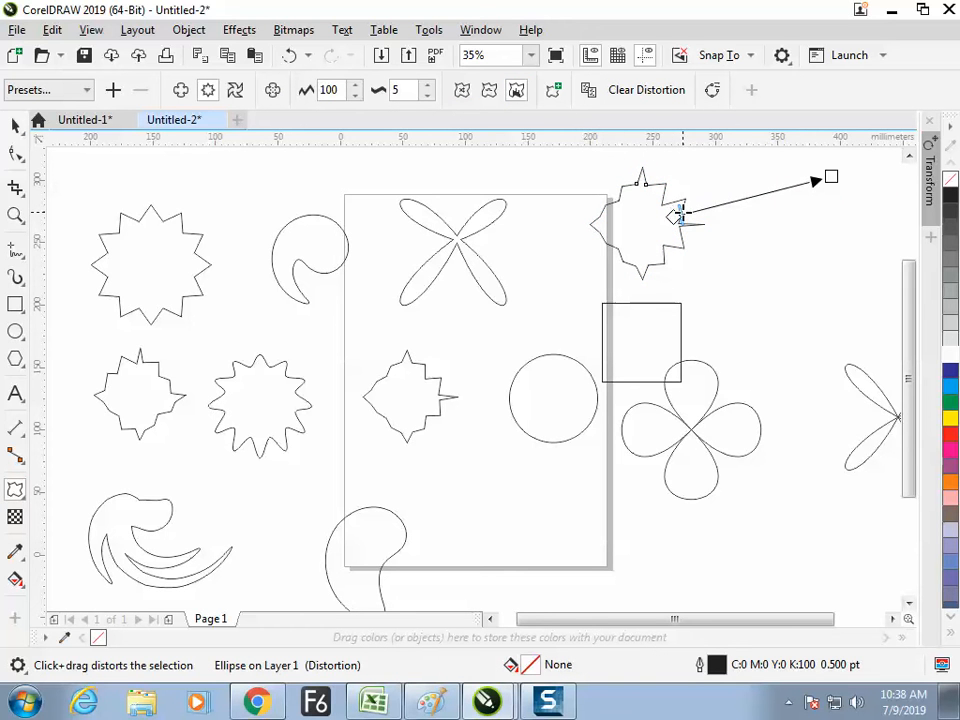
Raise the larger shape's zipper frequency to 45, reduce it to 24, and move the shape left towards the page.
drag(677, 217, 743, 199)
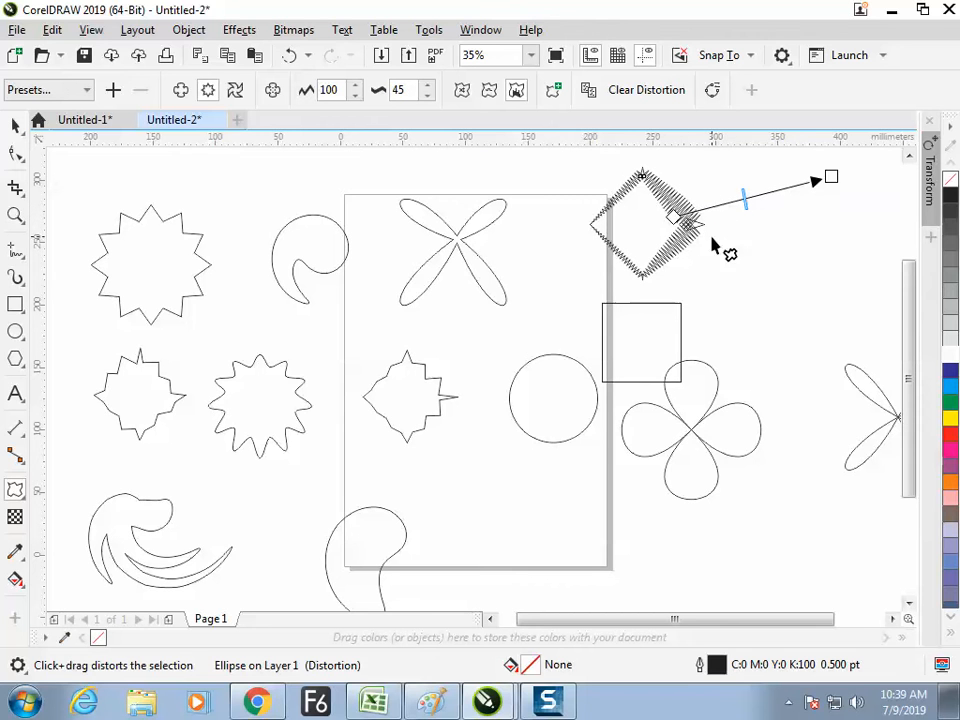
drag(742, 200, 707, 207)
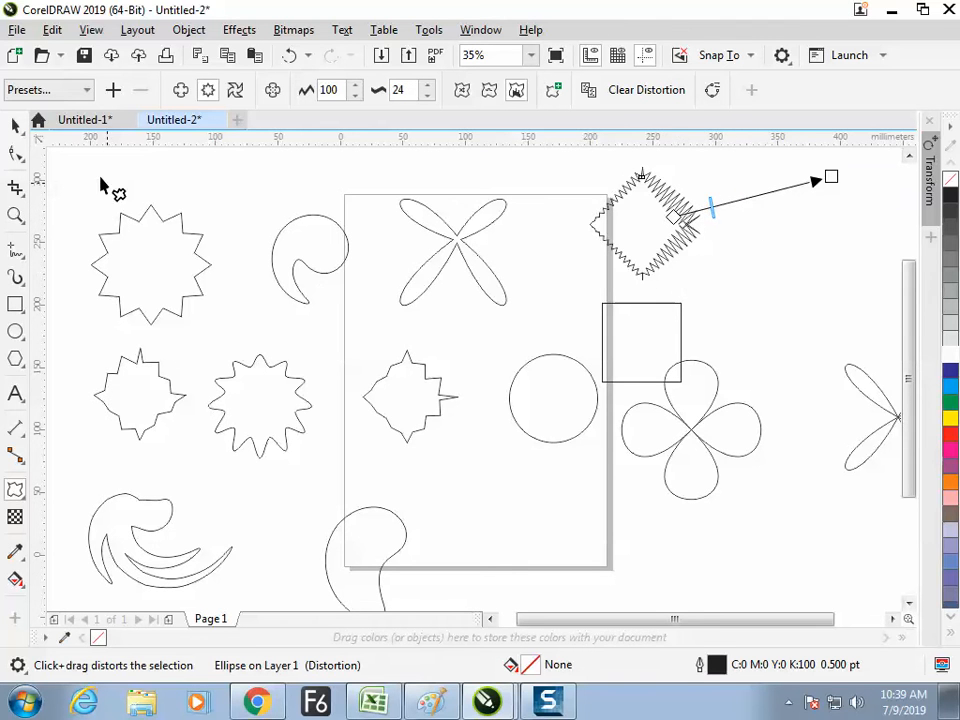
click(14, 124)
drag(667, 241, 592, 259)
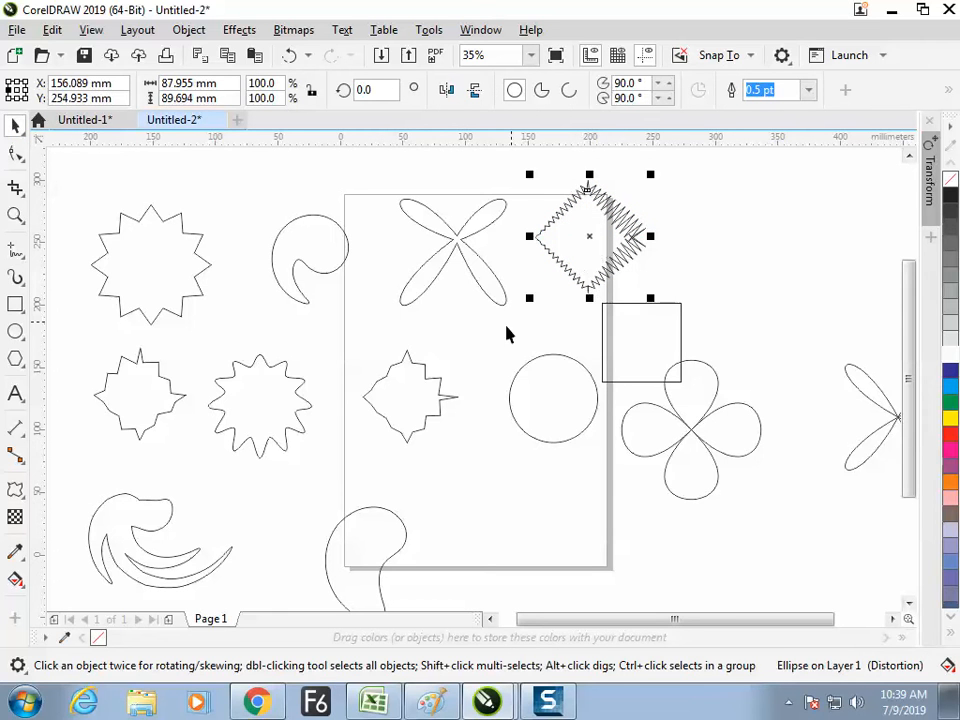
Rework the zipper distortion of the smaller locally distorted shape, trying amplitude 71 with frequency 42 and finishing at amplitude 10, frequency 5.
click(424, 396)
click(15, 489)
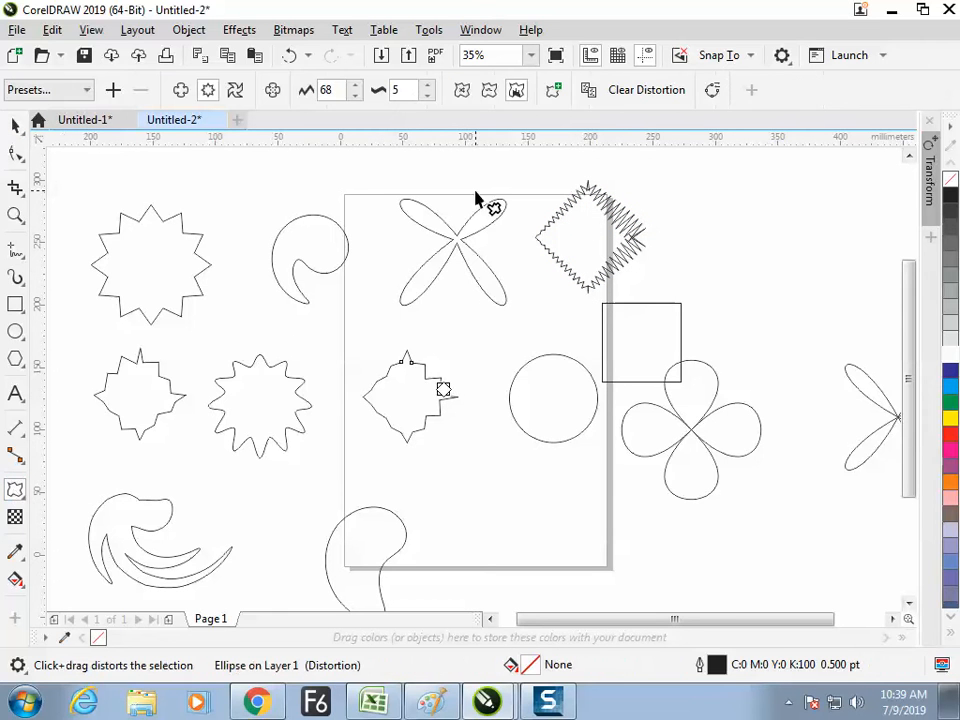
drag(443, 388, 509, 360)
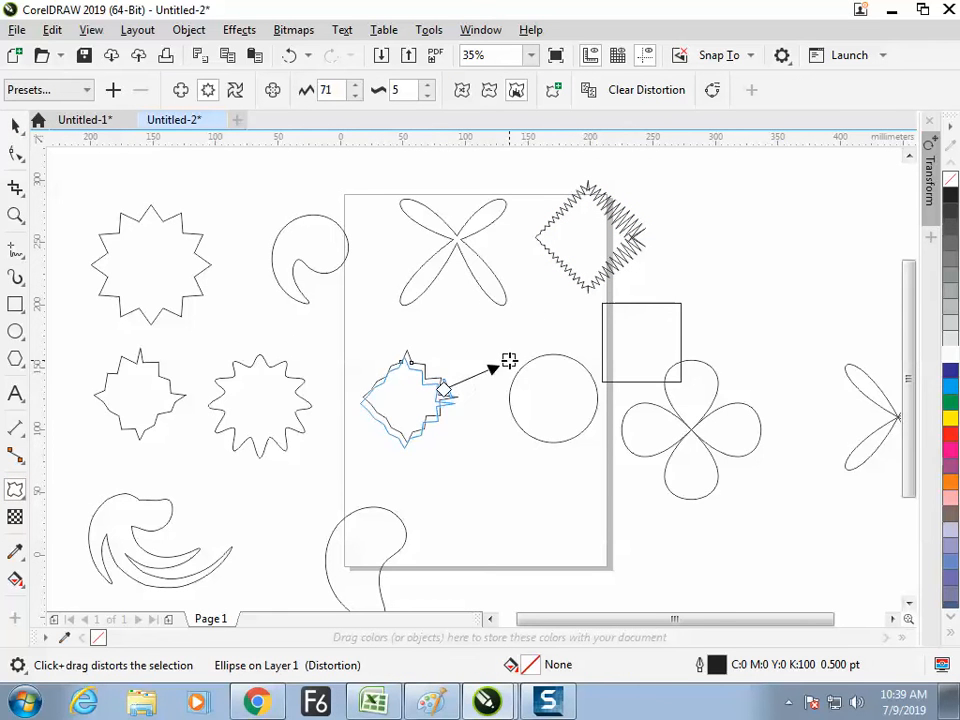
drag(447, 393, 467, 377)
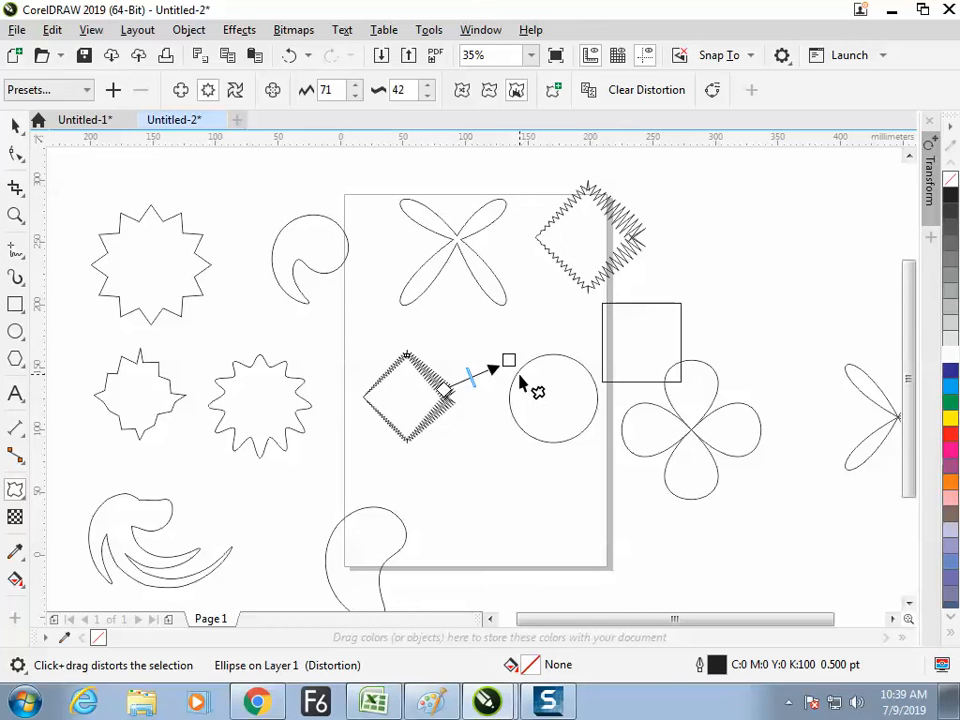
mouse_move(475, 380)
mouse_down()
mouse_move(465, 381)
mouse_move(467, 392)
mouse_move(463, 381)
mouse_up()
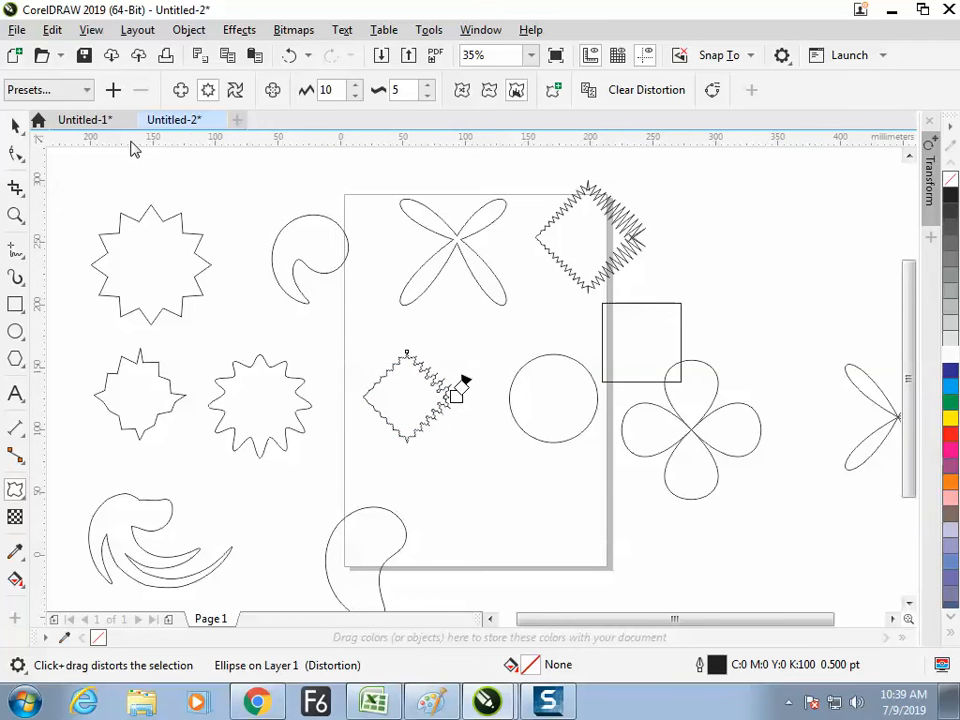
click(15, 125)
click(437, 388)
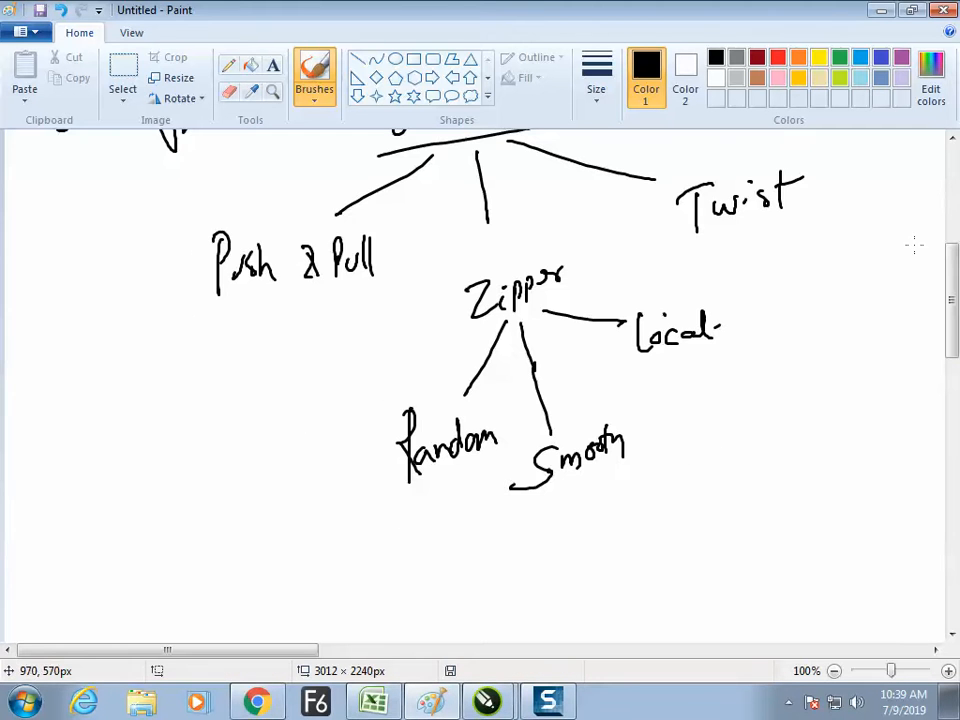
Switch to Paint and review the distortion diagram from its underlined heading down to the Zipper branches.
drag(951, 285, 953, 233)
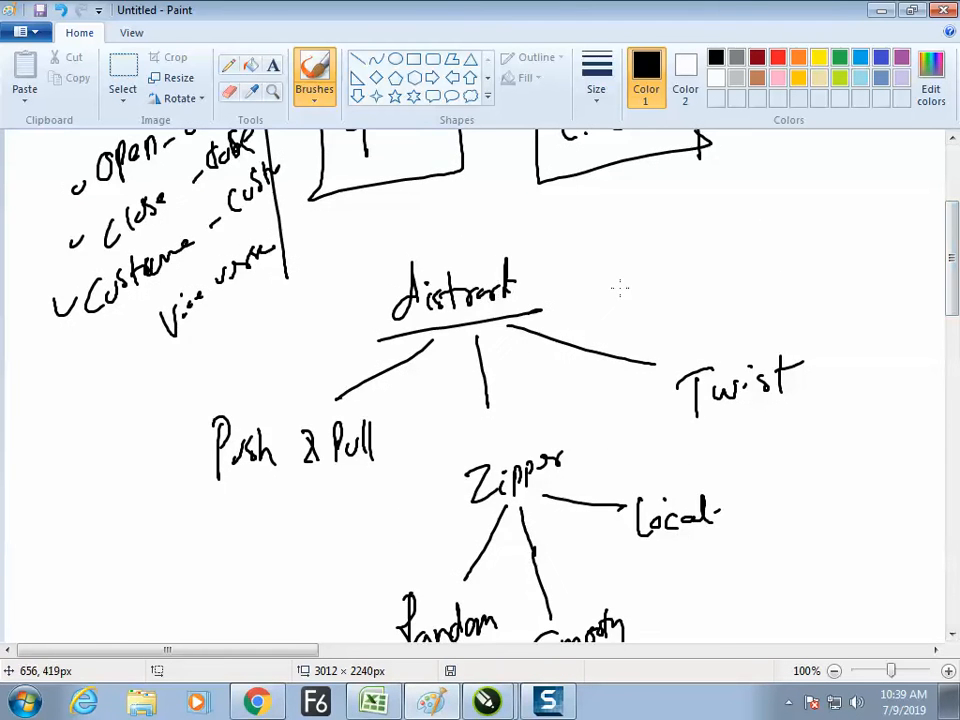
Switch to CorelDRAW and add another zipper distortion to the small zigzag diamond, with amplitude 64 and frequency 1.
key(alt+Tab)
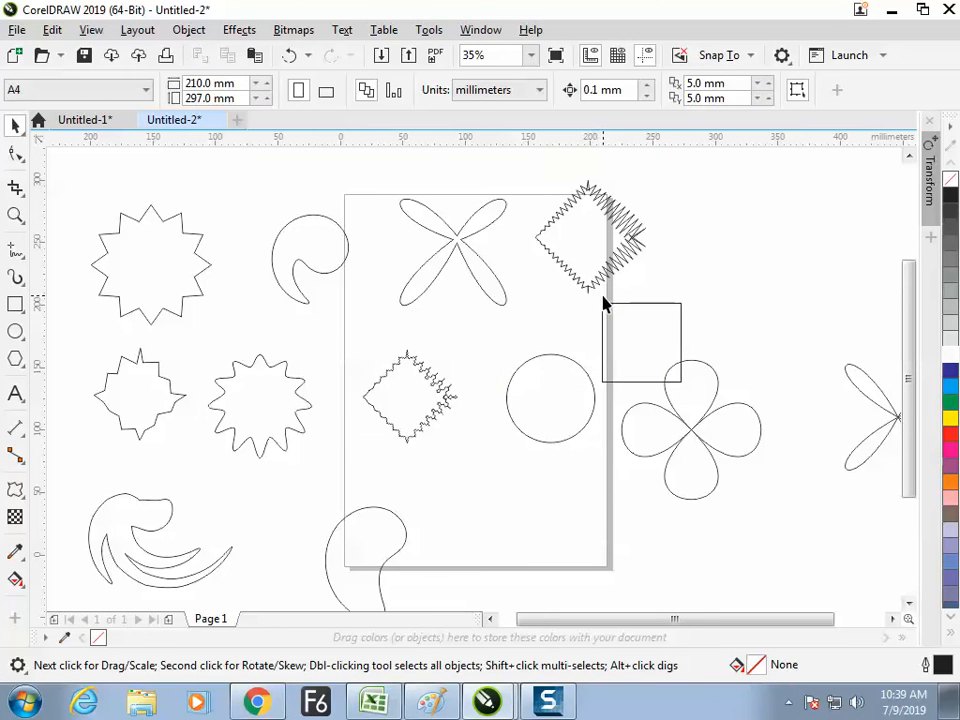
click(418, 402)
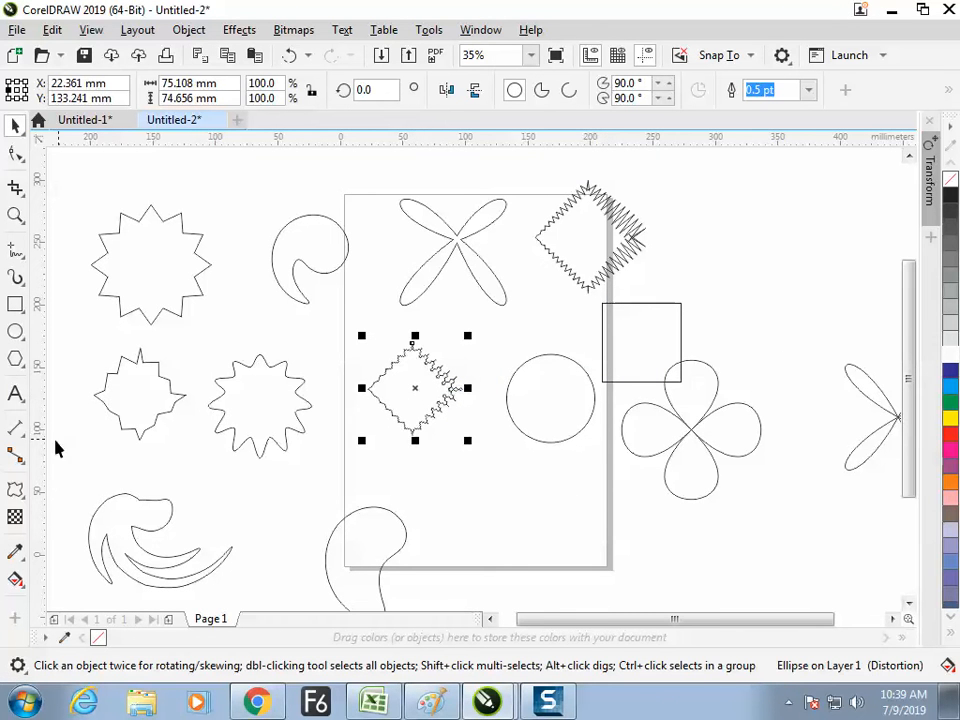
click(15, 490)
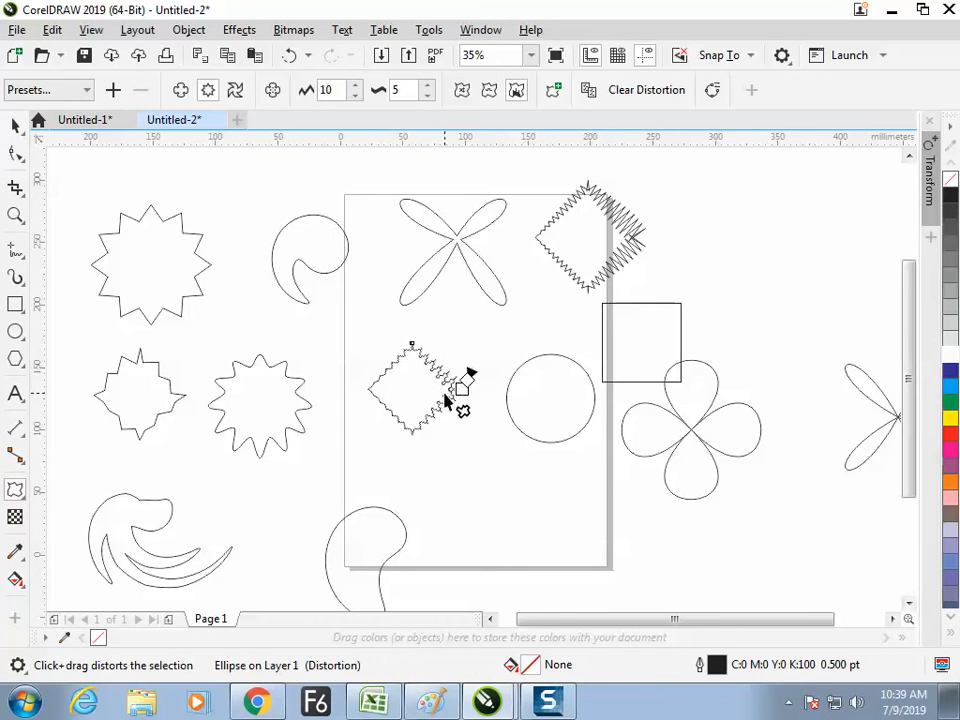
drag(461, 389, 508, 366)
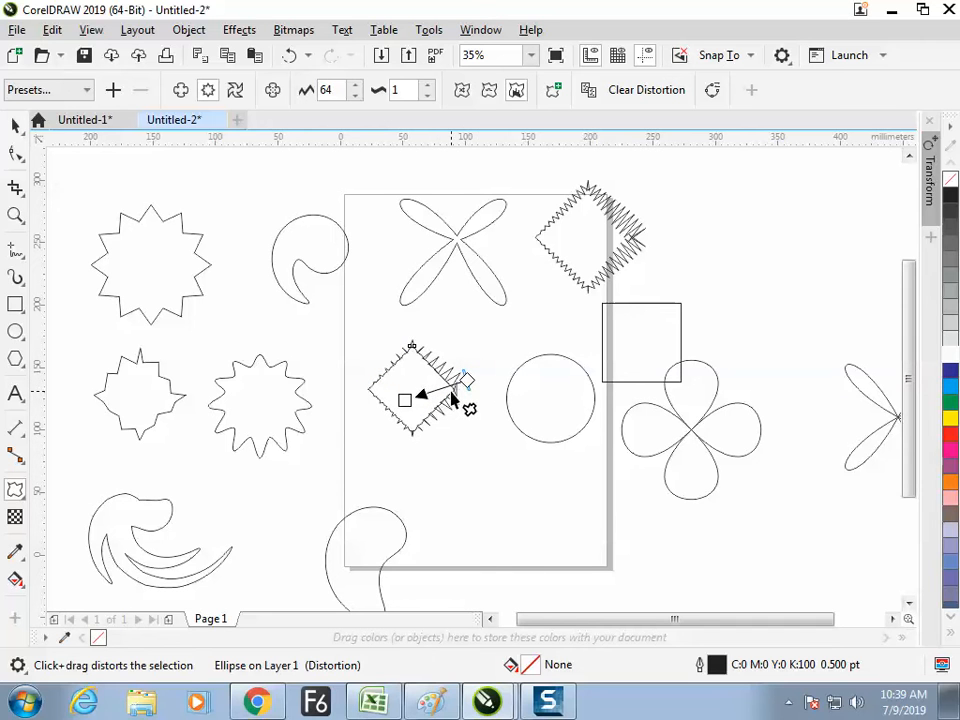
click(13, 125)
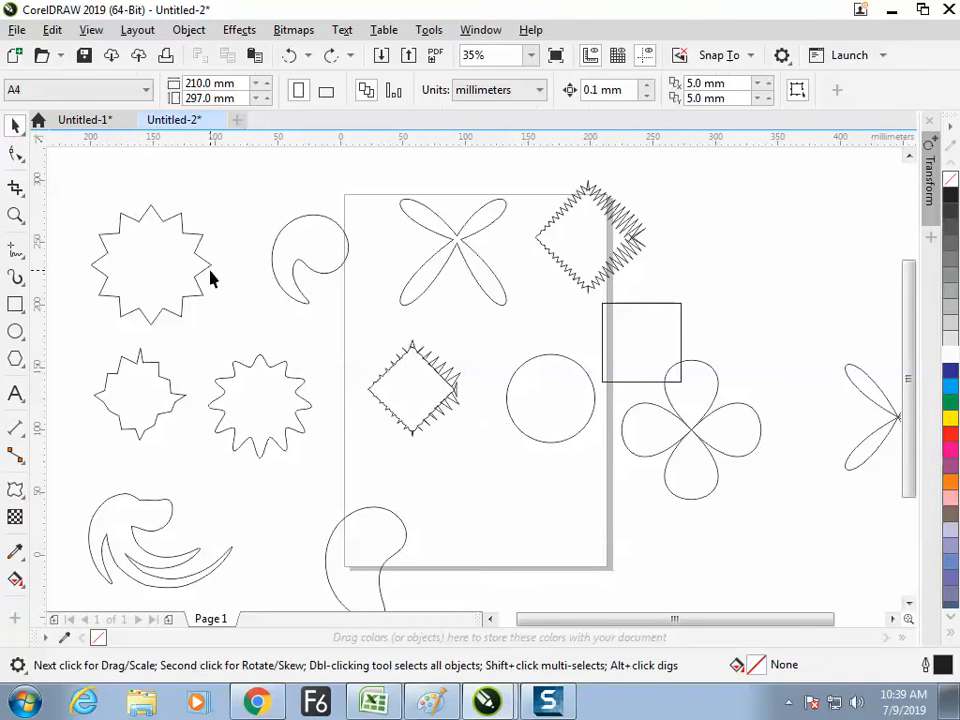
Apply a clockwise twister distortion of about 181 additional degrees to the large twelve-point star.
click(210, 279)
click(15, 489)
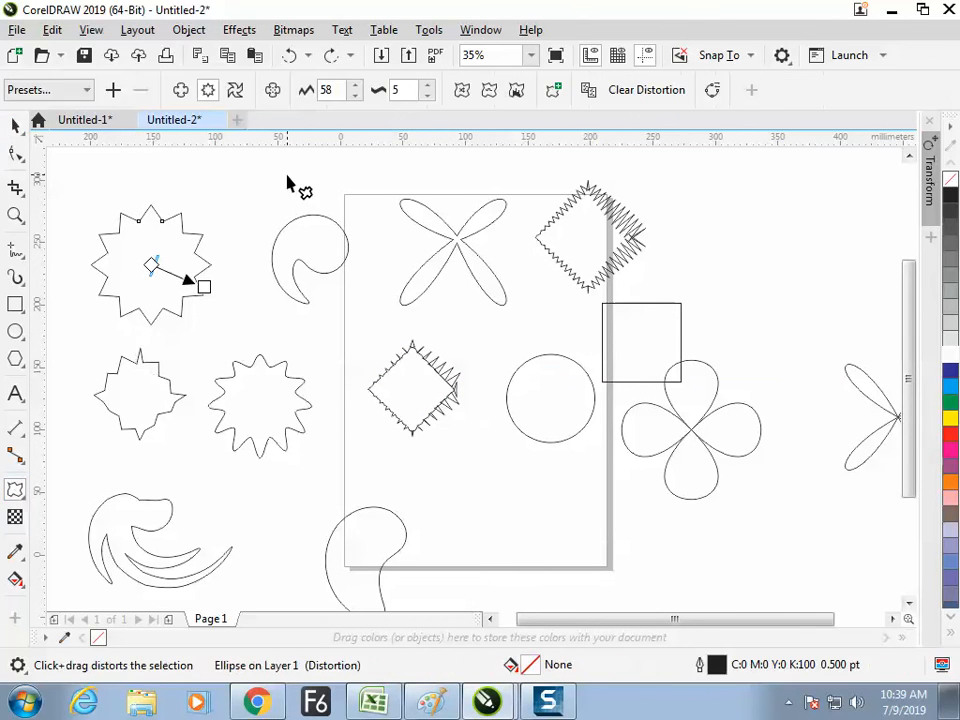
click(236, 90)
drag(183, 265, 183, 292)
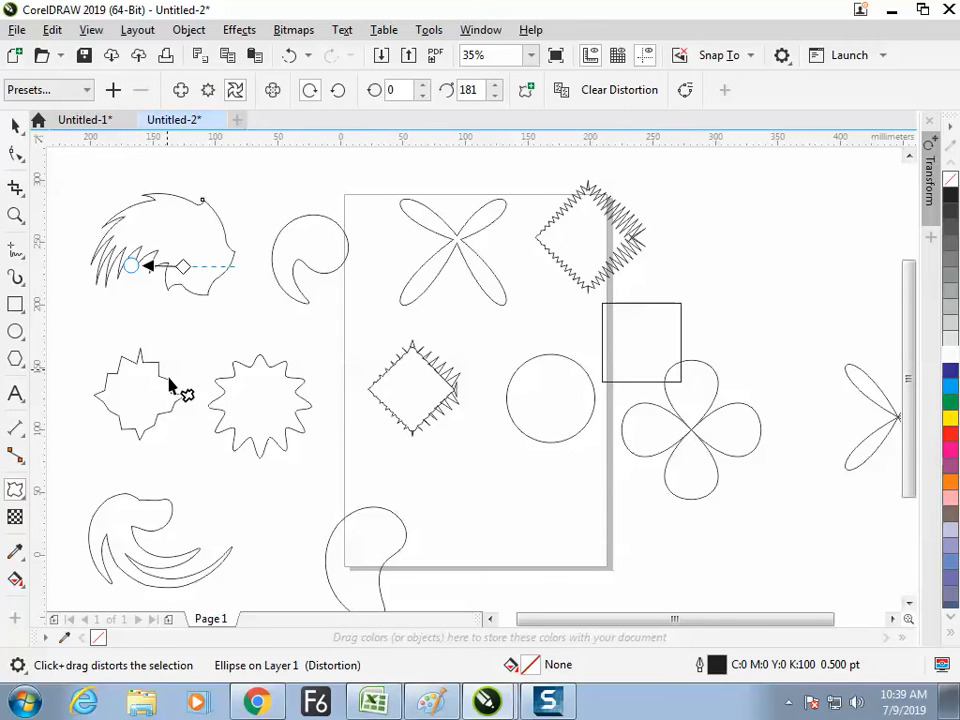
Copy the twisted star and place the copy on the empty canvas beyond the other drawings.
click(15, 125)
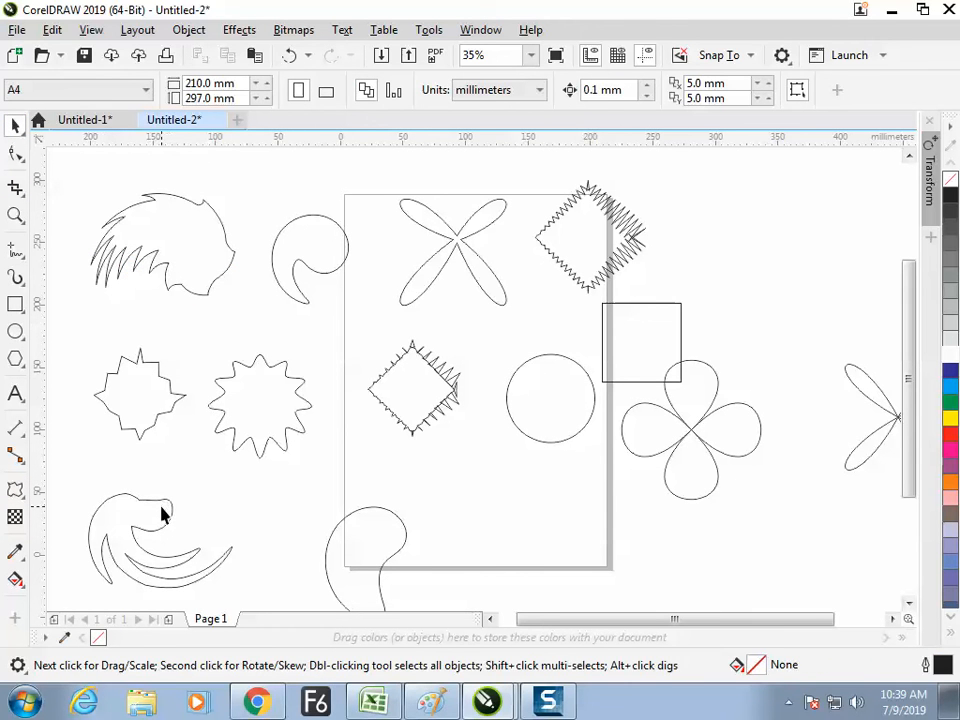
click(189, 293)
drag(192, 258, 808, 216)
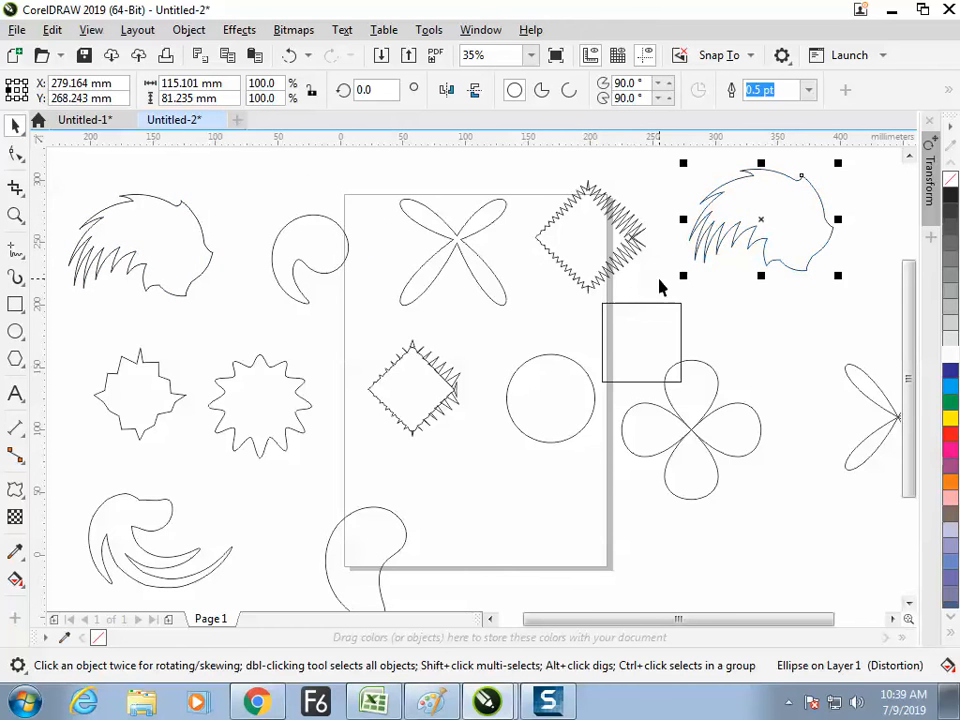
drag(642, 340, 180, 376)
drag(386, 368, 214, 392)
drag(165, 304, 465, 270)
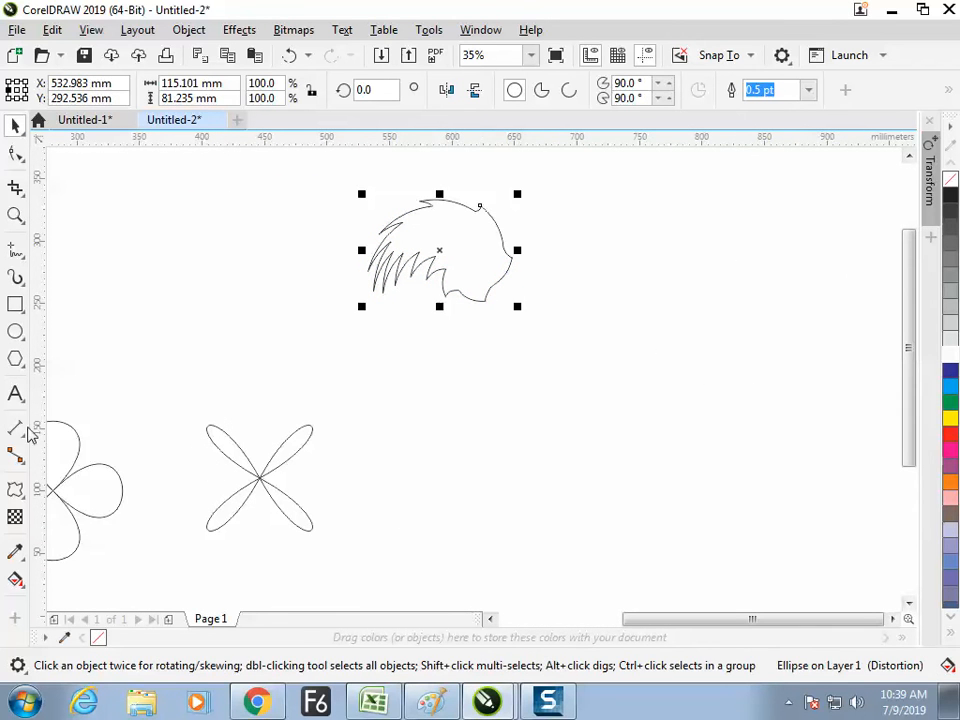
Convert the distorted copy to curves and shift it slightly down and to the left.
click(15, 489)
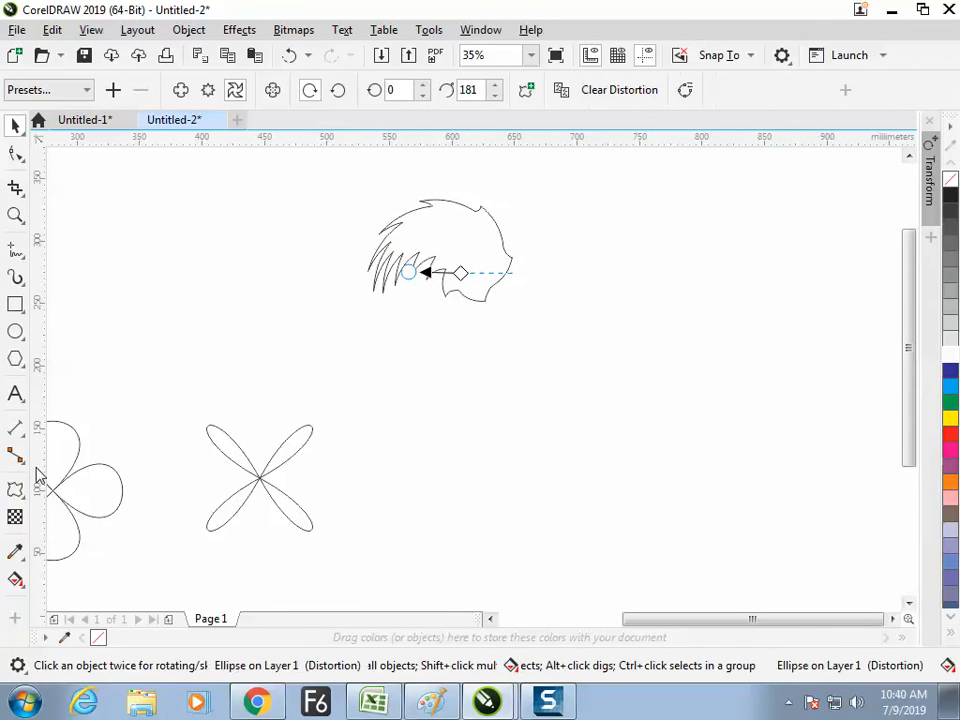
click(687, 92)
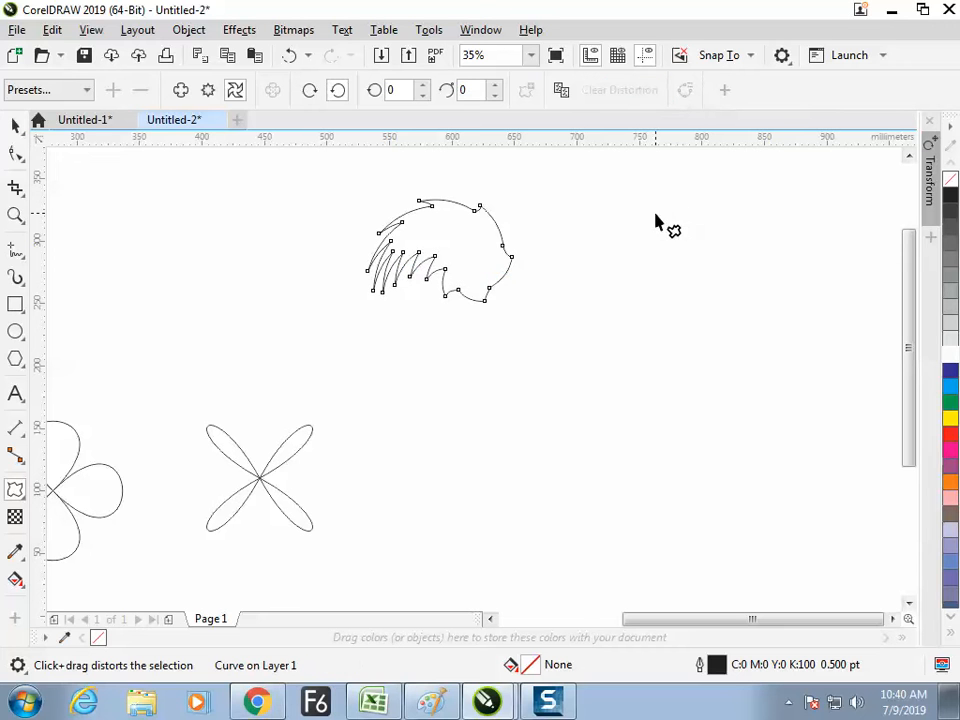
click(18, 122)
drag(488, 296, 437, 310)
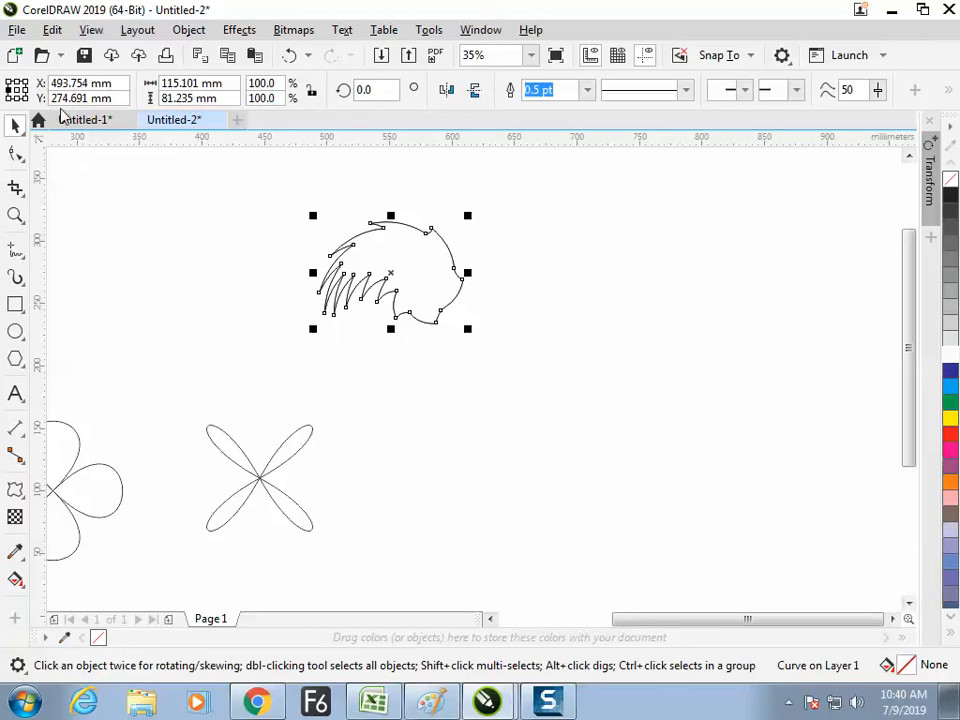
Duplicate the wing-shaped curve, mirror the duplicate horizontally and overlap it slightly with the inner edge of the original.
click(25, 91)
key(KP_Add)
click(450, 92)
click(679, 361)
drag(523, 286, 503, 284)
click(536, 356)
Weld the two mirrored wings into one shape and fill it with black.
drag(290, 192, 687, 396)
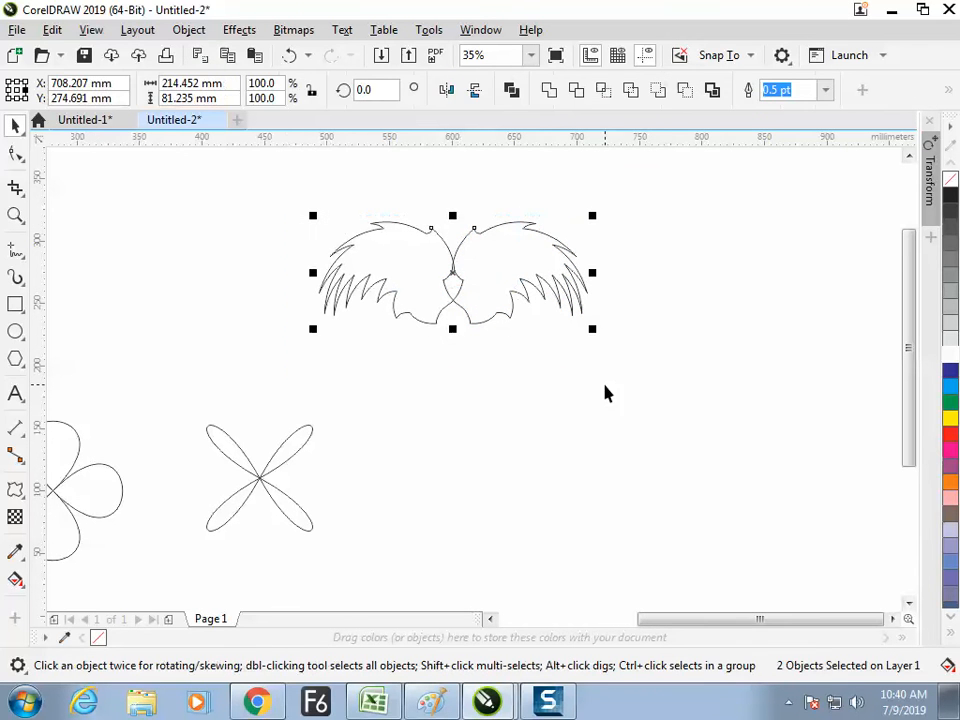
click(550, 91)
click(640, 254)
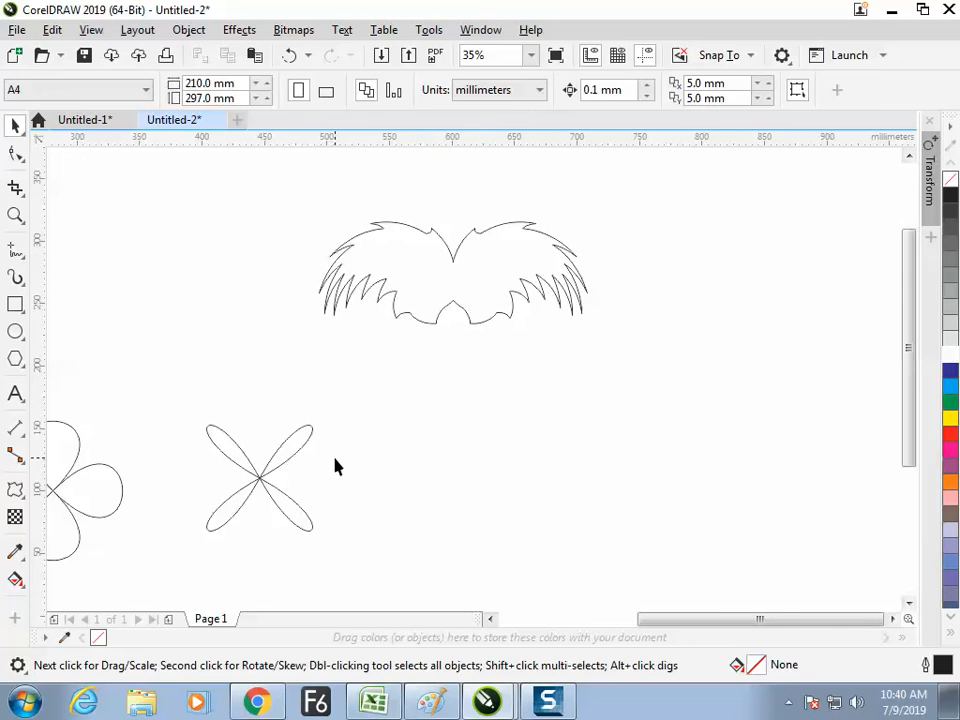
drag(298, 184, 604, 404)
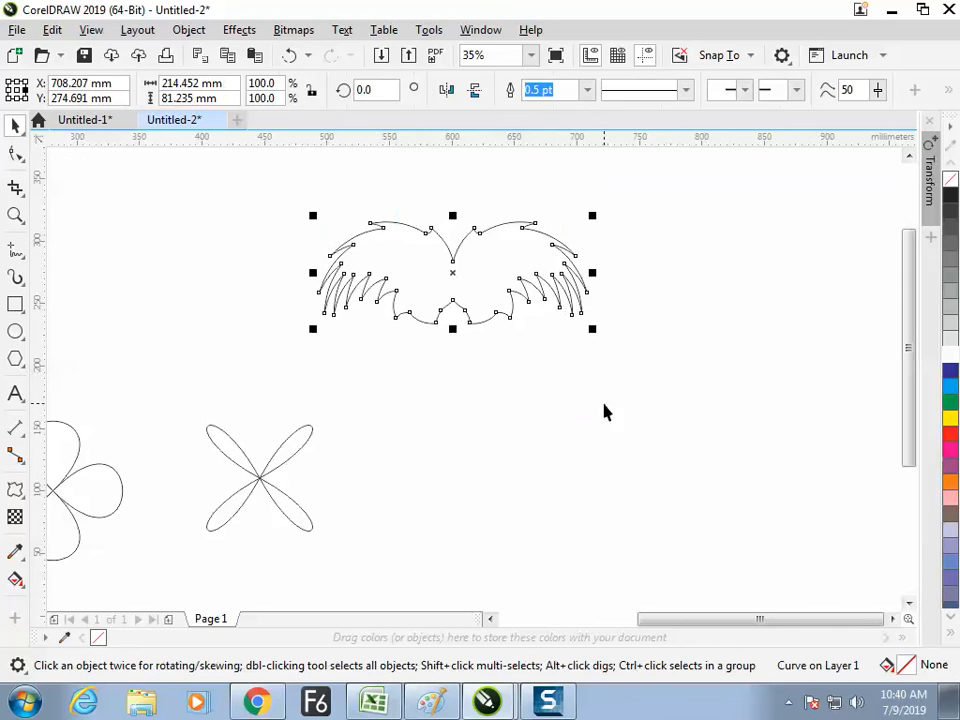
click(952, 195)
click(757, 266)
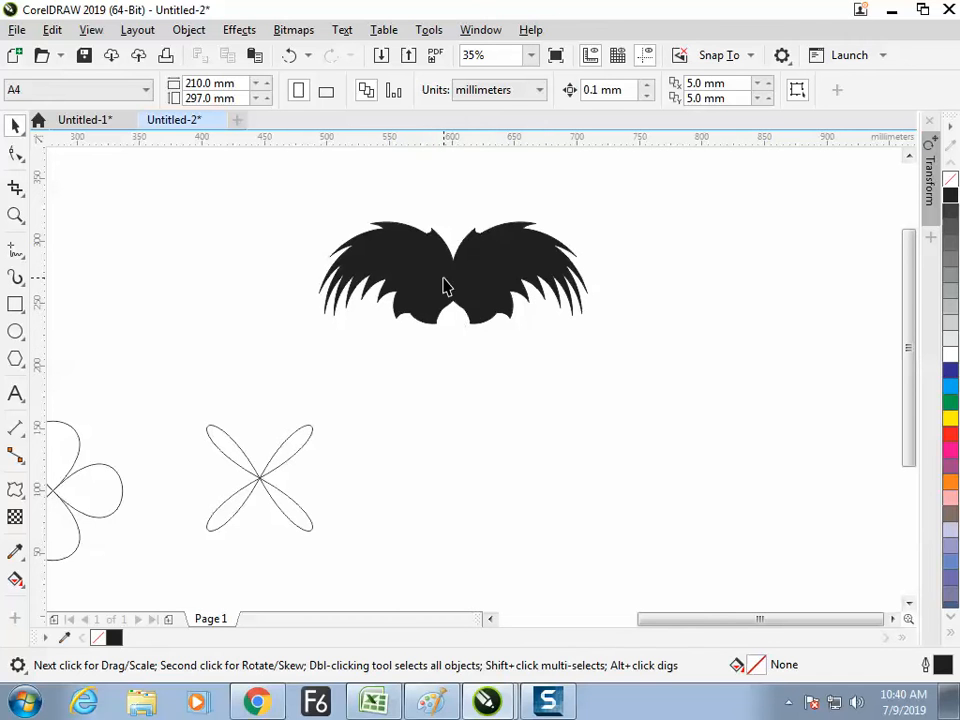
drag(441, 275, 439, 280)
click(463, 383)
click(440, 296)
click(463, 378)
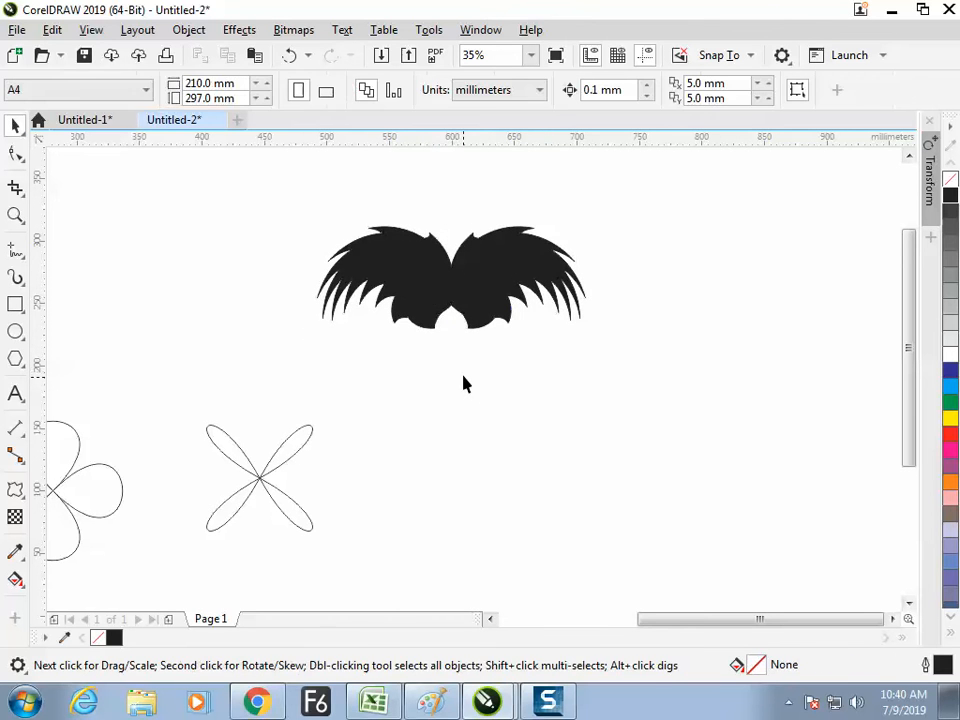
Delete the five nodes forming the notch at the bottom centre of the black wing shape.
click(455, 313)
key(a)
click(15, 152)
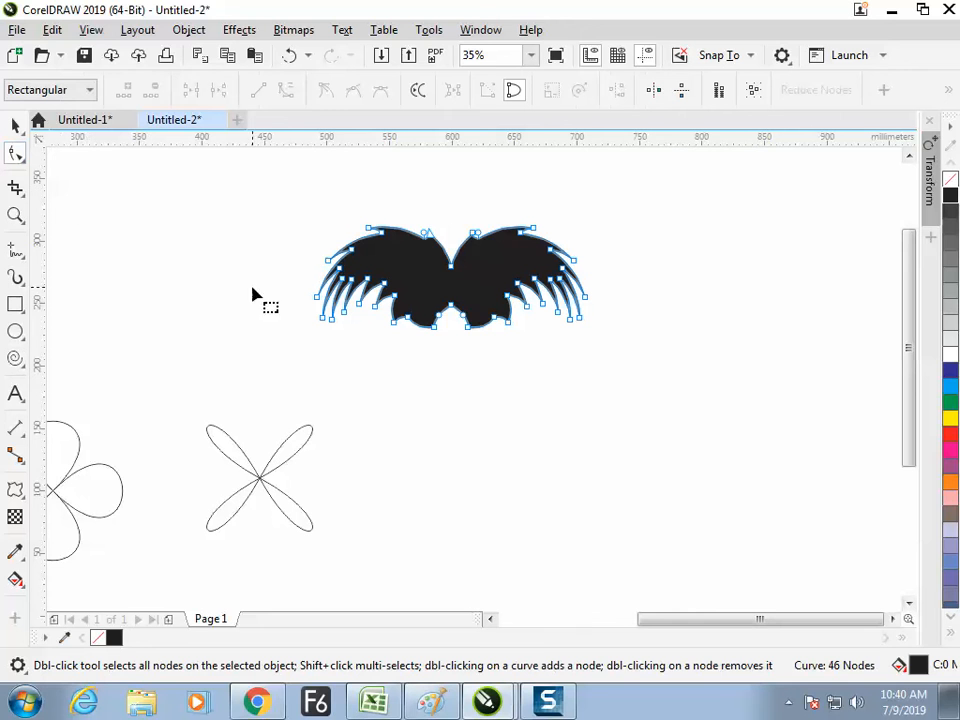
click(450, 306)
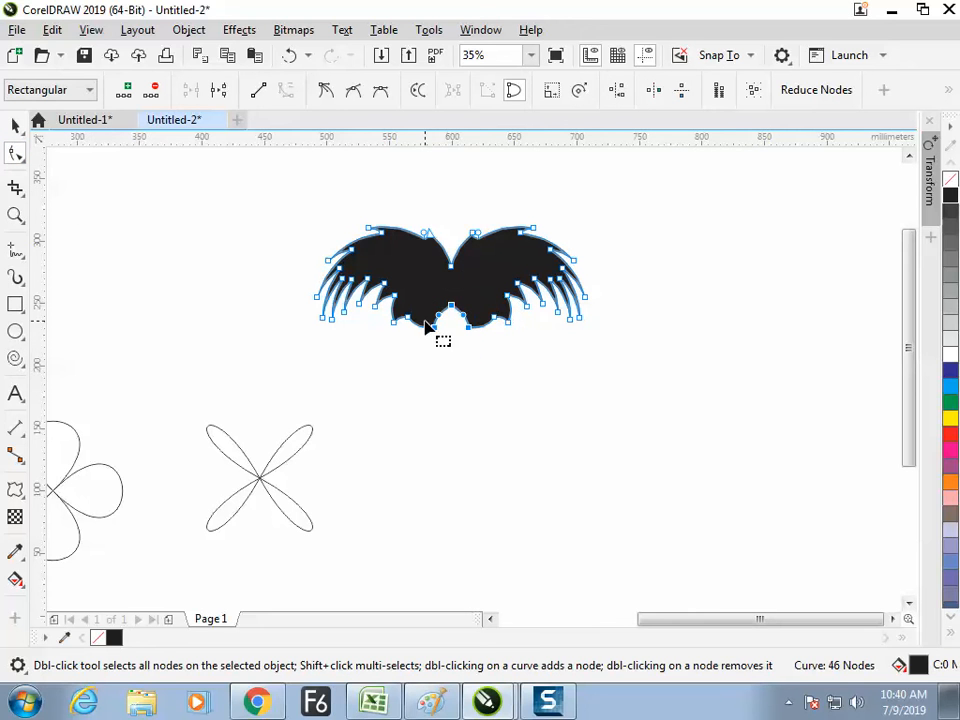
click(152, 91)
key(space)
click(180, 250)
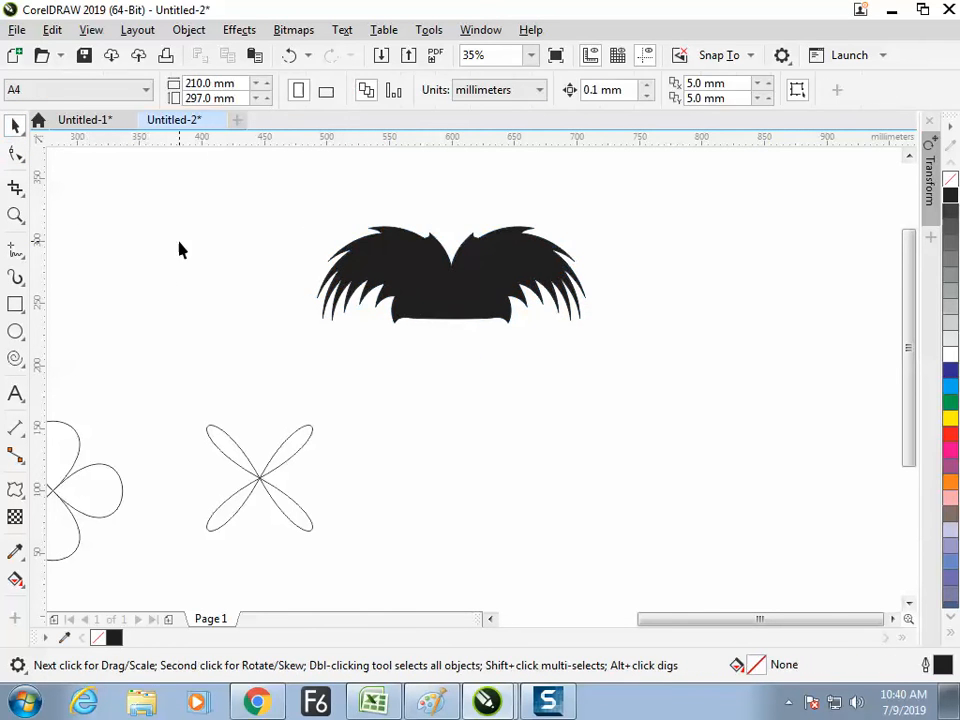
Draw a tall, narrow rectangle as a trunk, with the black wing shape centred over its upper end.
drag(470, 310, 562, 528)
key(F6)
key(space)
drag(371, 195, 700, 410)
shift+click(550, 424)
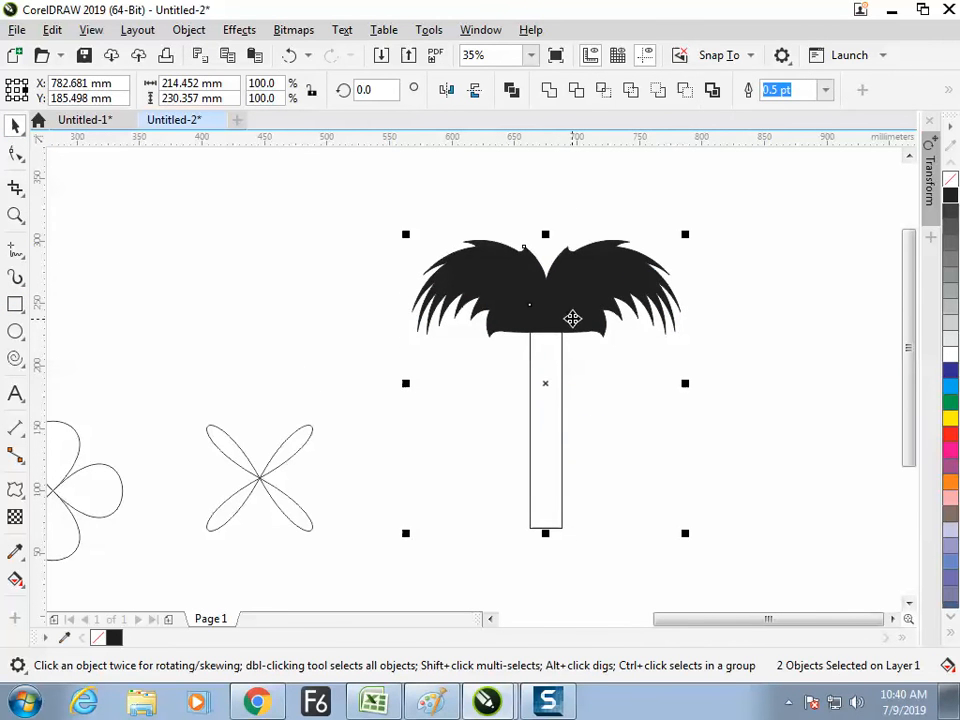
Weld the wing shape and the trunk rectangle into a single palm tree shape.
drag(390, 202, 725, 572)
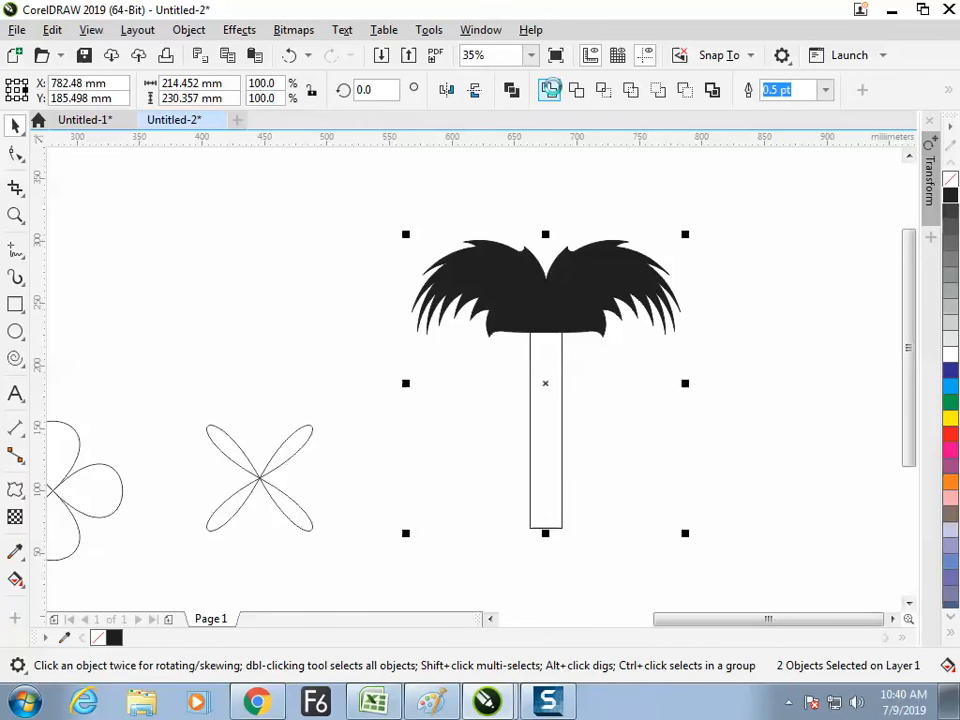
click(549, 90)
click(706, 231)
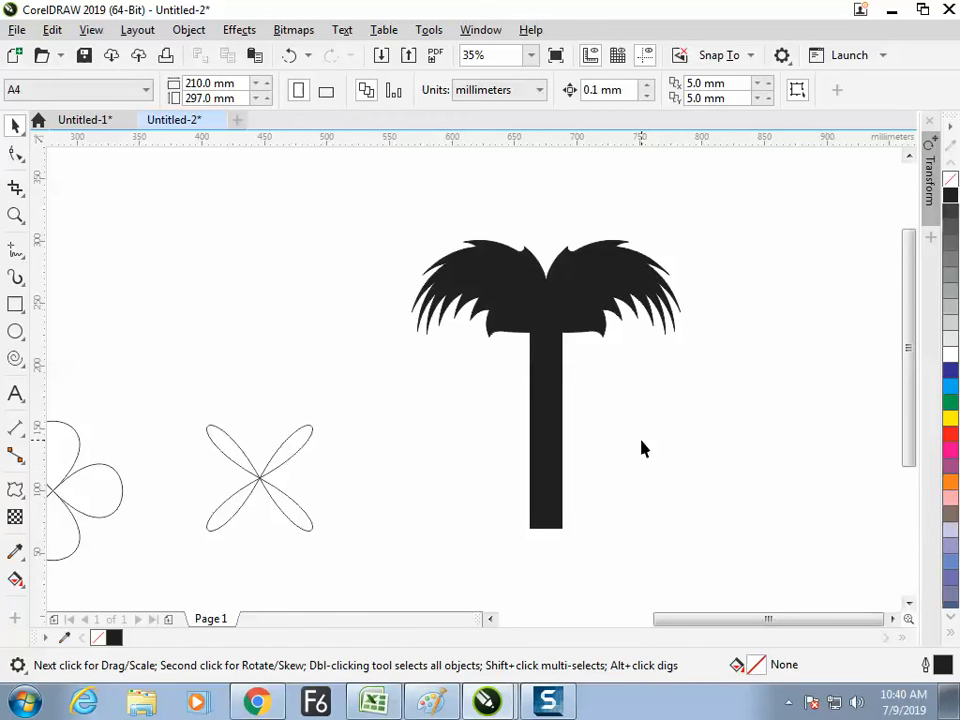
Taper the trunk to a point by aligning its two bottom nodes horizontally, vertically and by control points, and centre the tip under the trunk.
key(a)
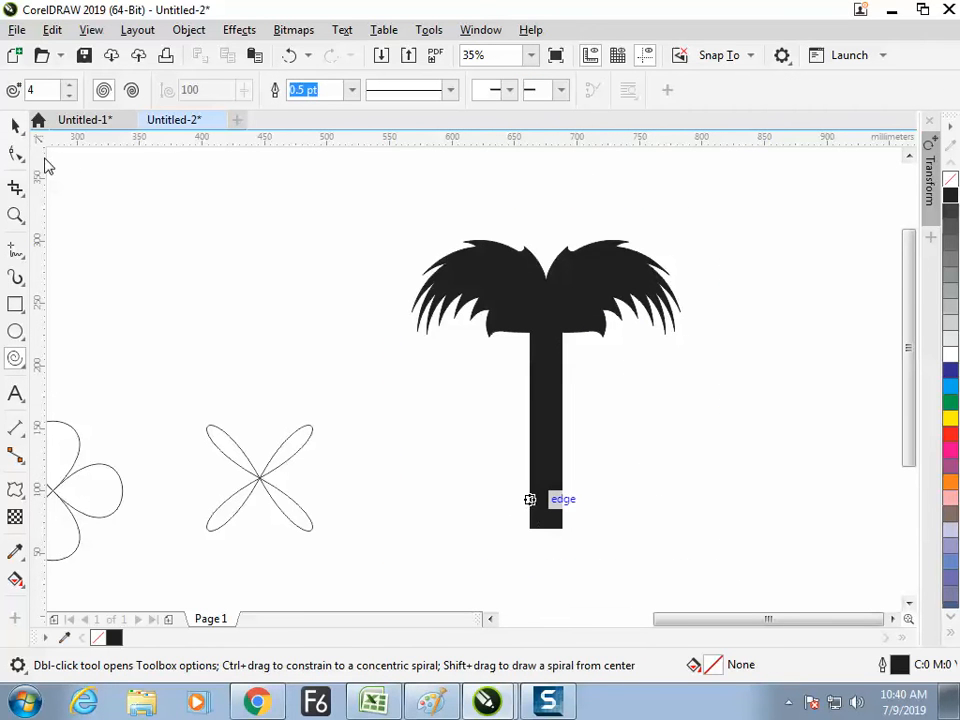
click(16, 154)
click(542, 510)
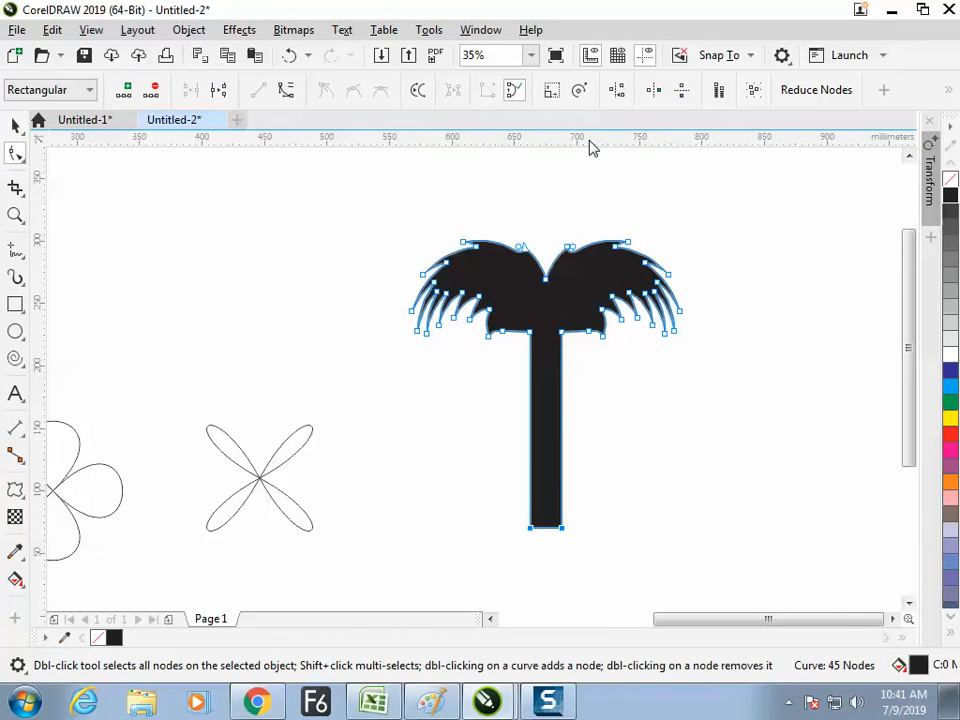
click(617, 90)
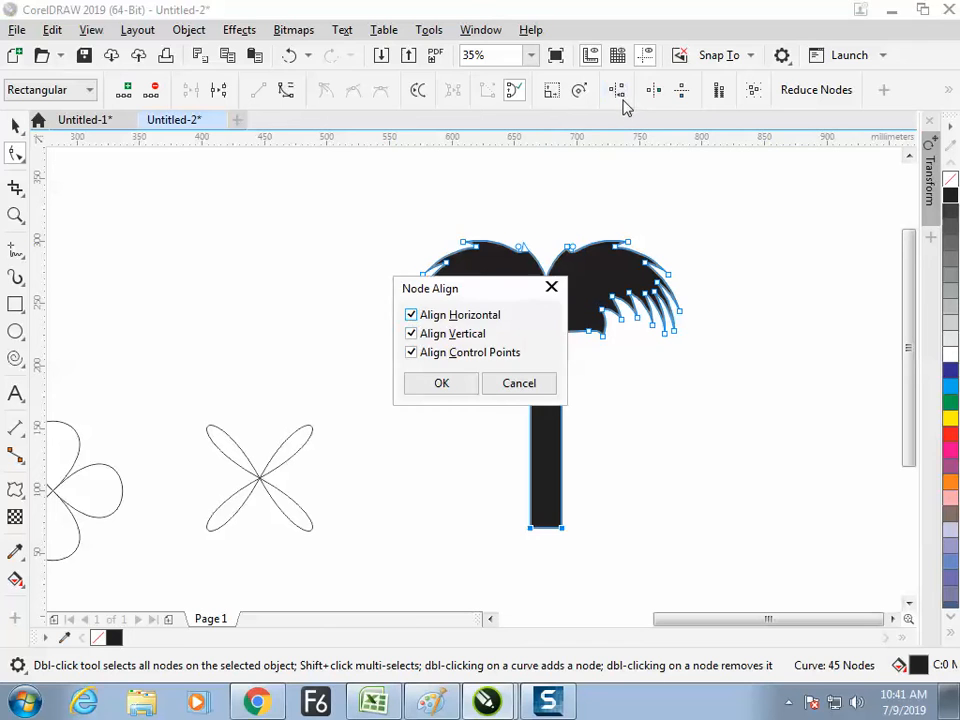
click(456, 386)
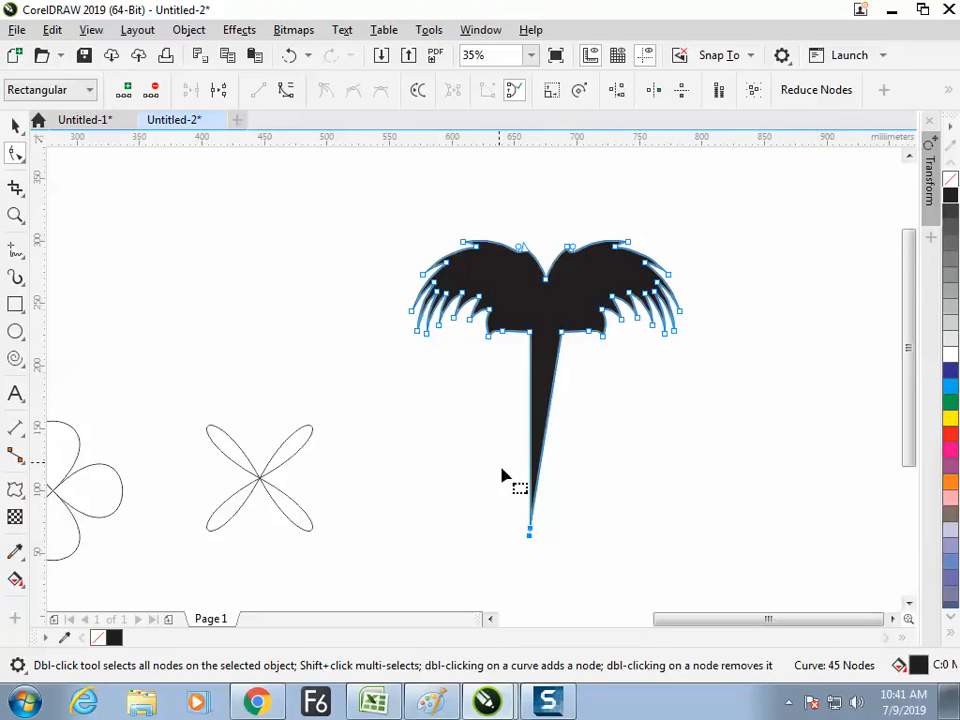
drag(512, 510, 551, 547)
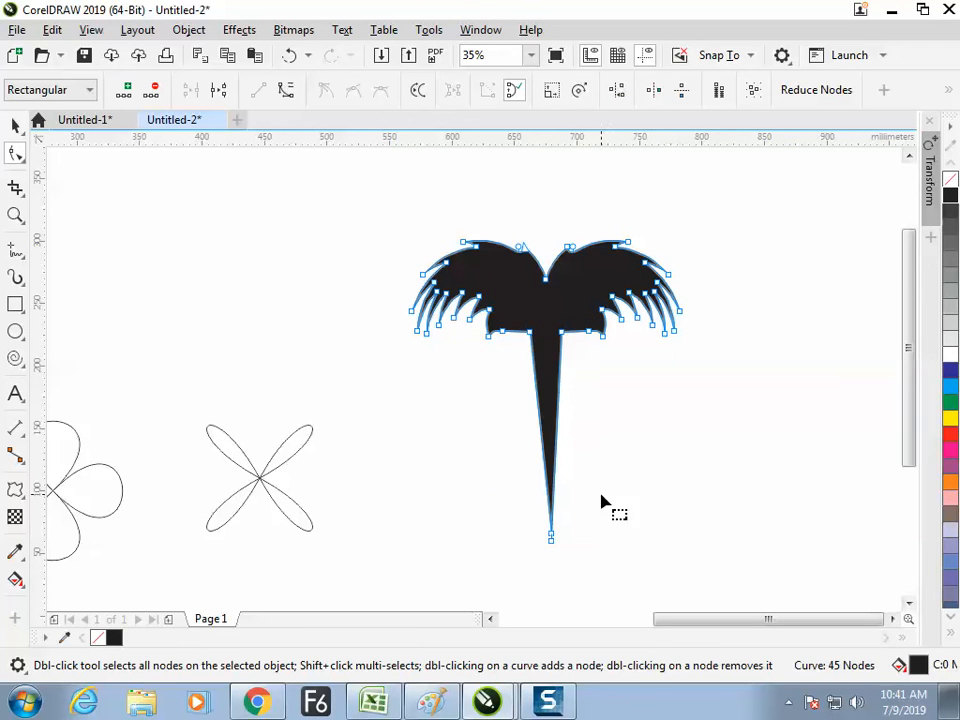
Scale the palm tree to about half its size and move it up and to the left.
click(15, 125)
click(700, 418)
click(577, 327)
click(631, 404)
click(560, 313)
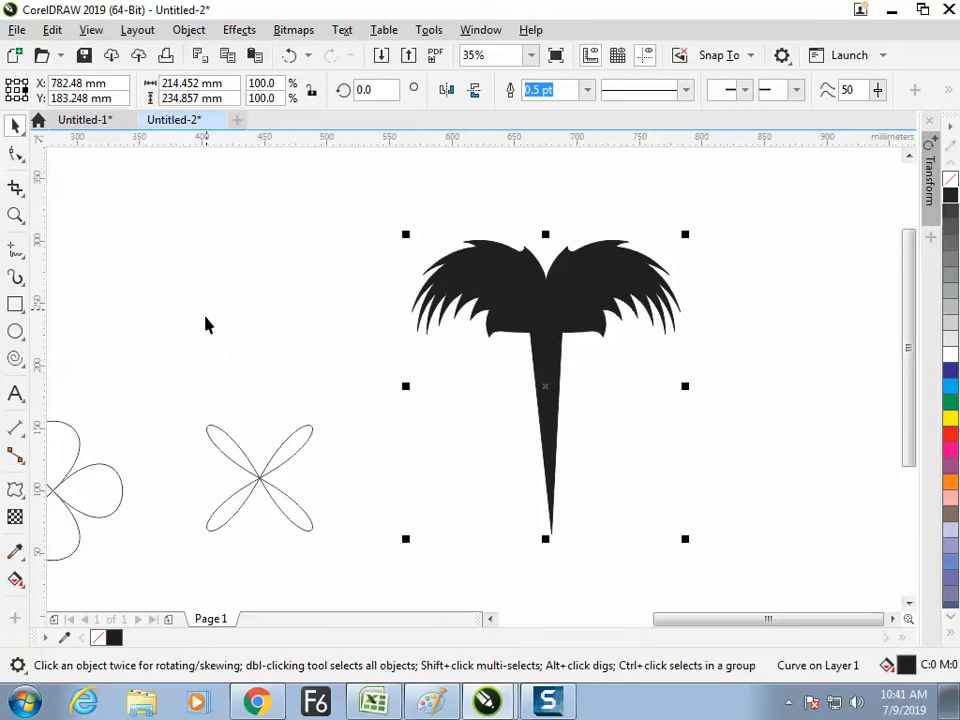
click(536, 305)
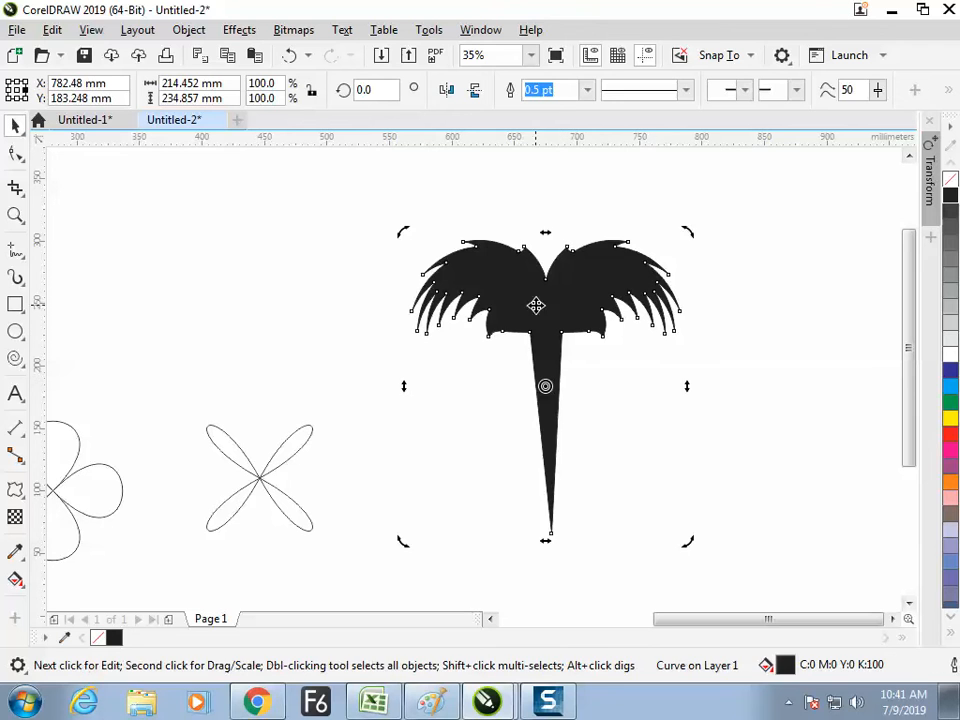
click(583, 285)
drag(683, 237, 621, 311)
drag(551, 332, 431, 244)
click(590, 334)
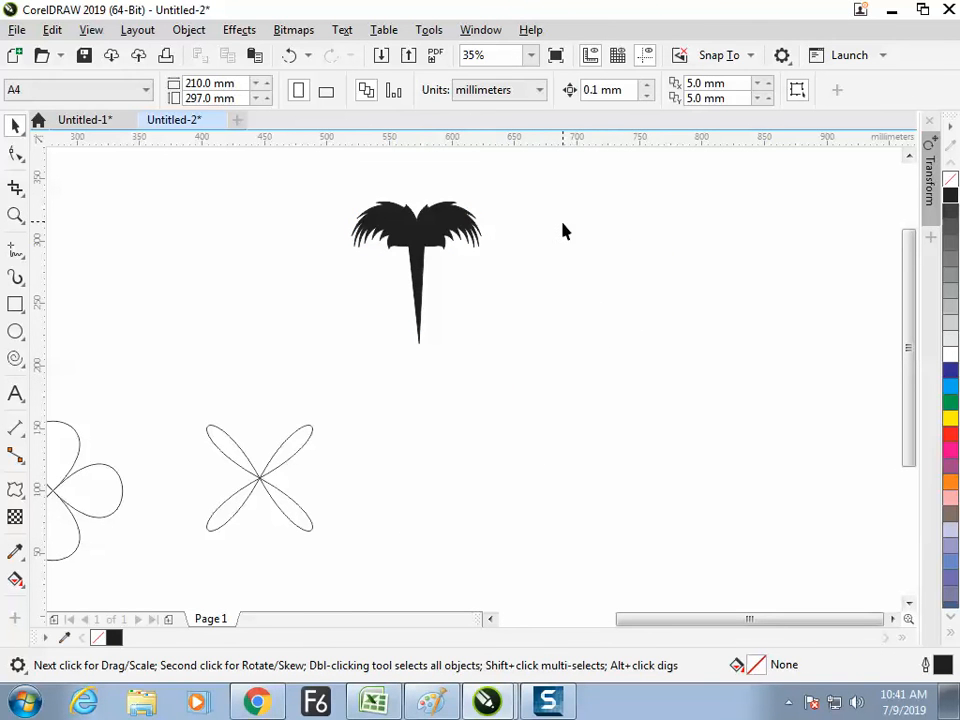
Create a new blank A4 document.
click(15, 489)
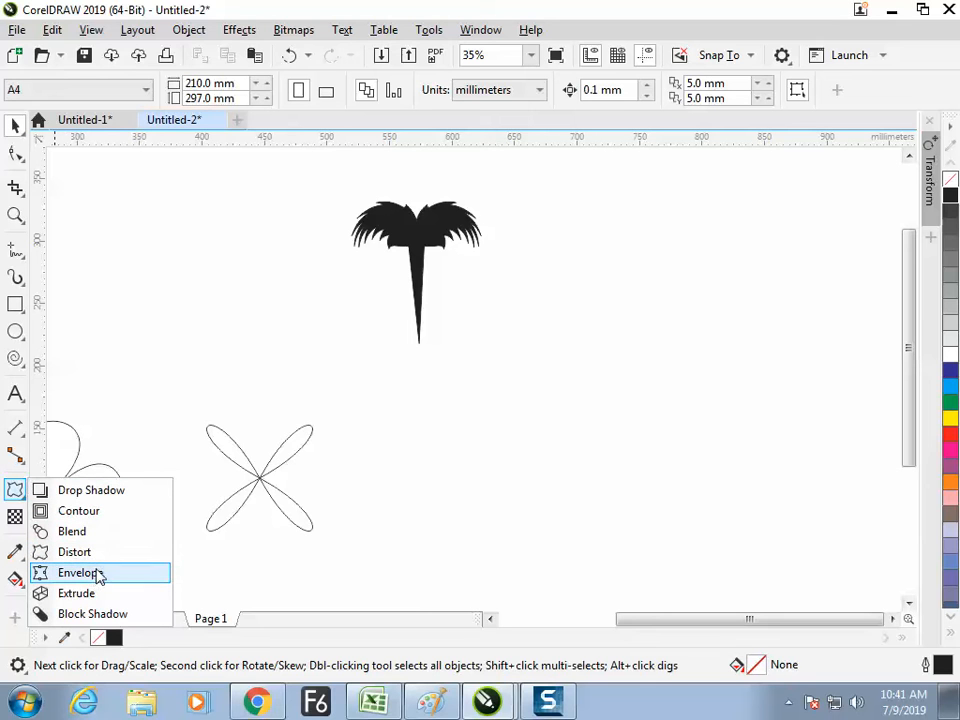
click(17, 126)
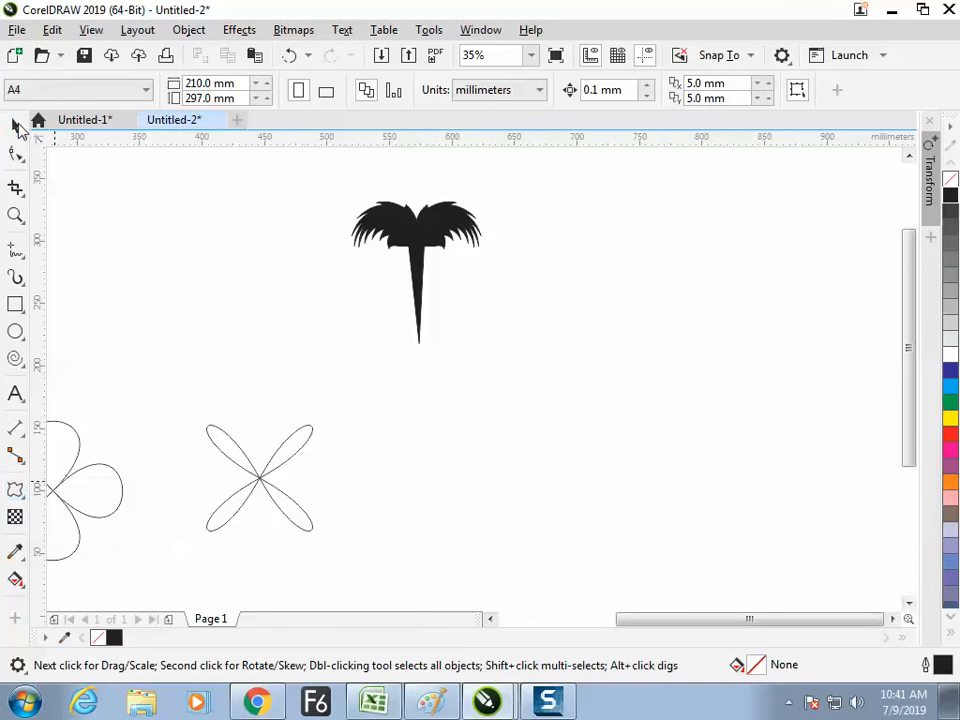
key(ctrl+n)
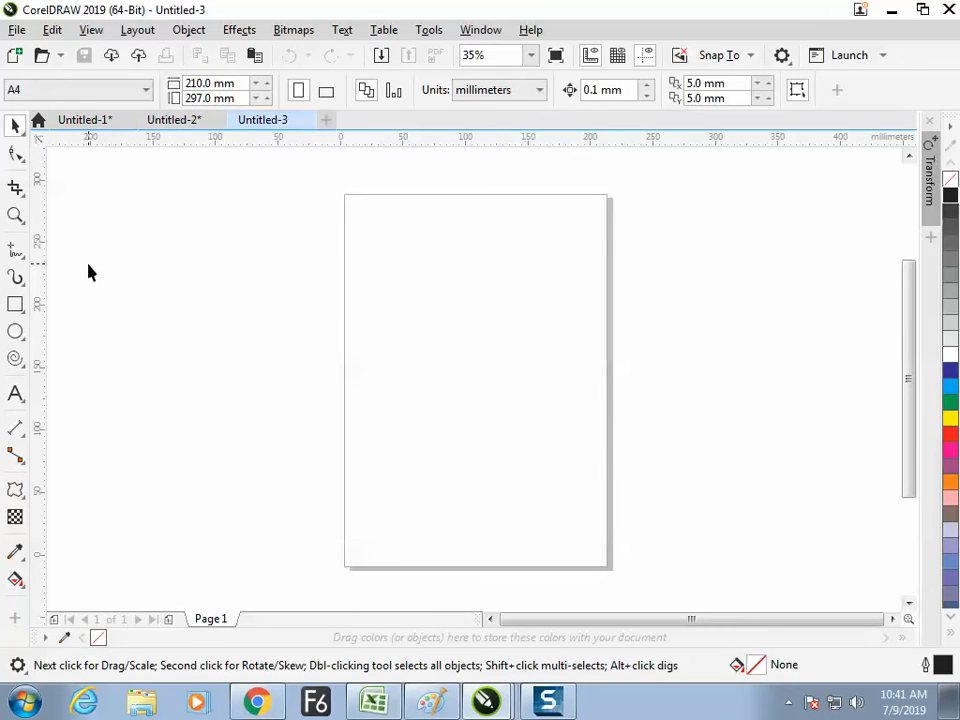
Draw a tall rectangle about 45 mm wide and 137 mm high on the empty area left of the page.
click(15, 304)
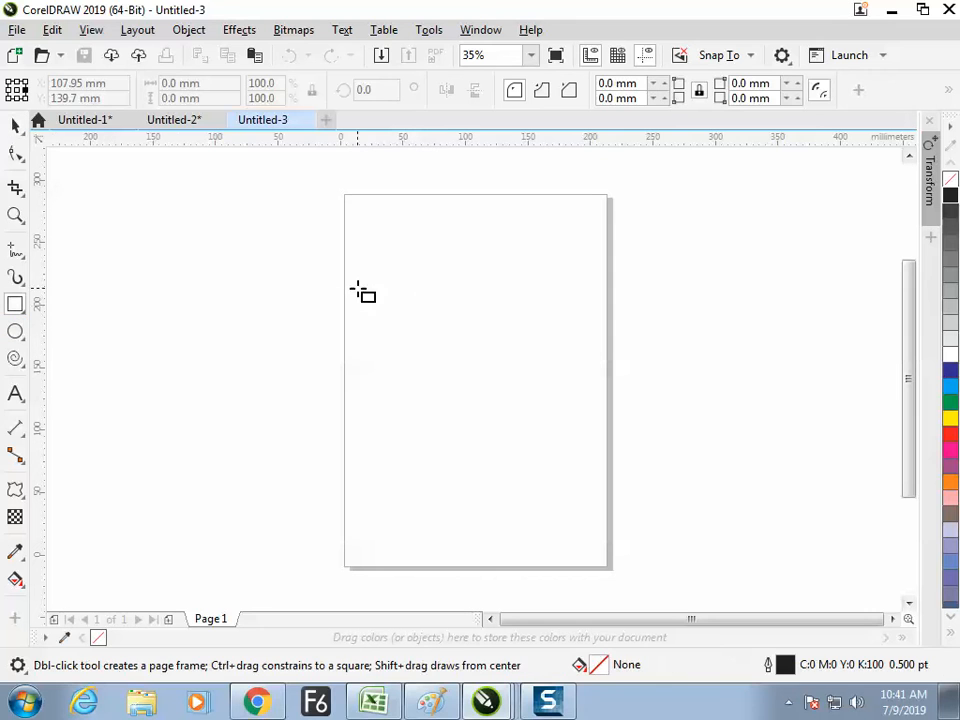
drag(166, 262, 223, 435)
key(space)
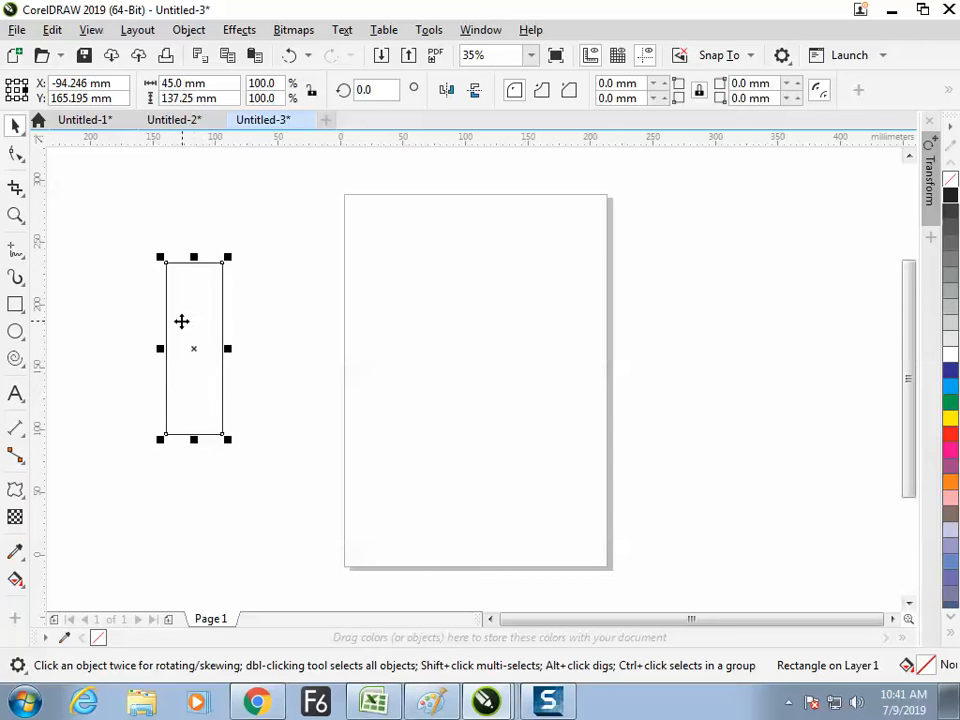
Apply an envelope to the rectangle, bulge both long sides outward and stretch its upper-right corner, undoing the extra upper-left corner pull.
click(18, 498)
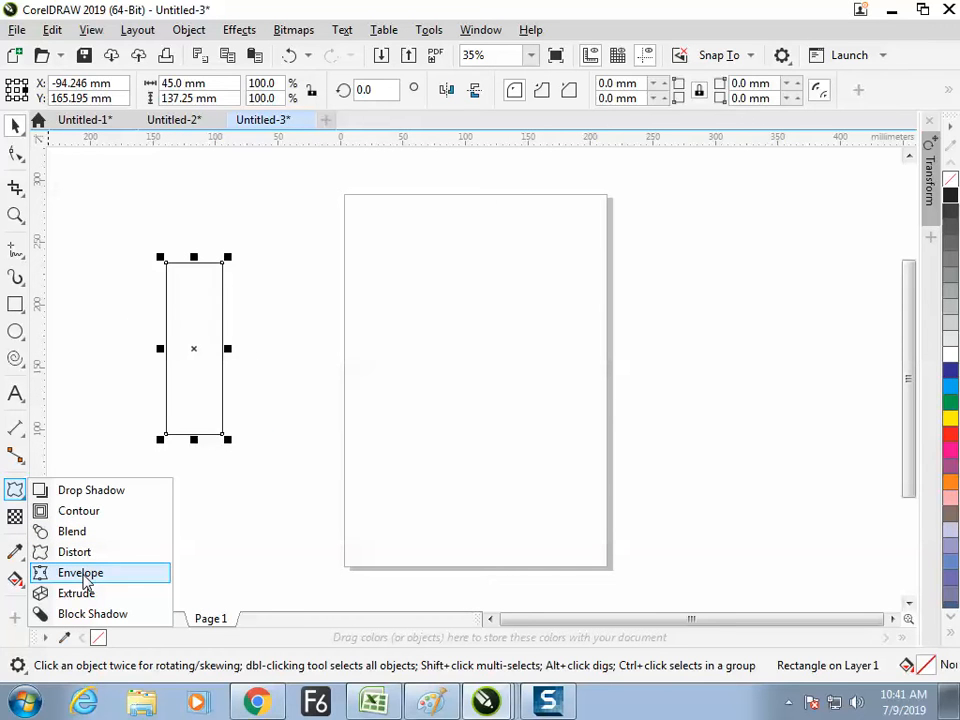
click(84, 574)
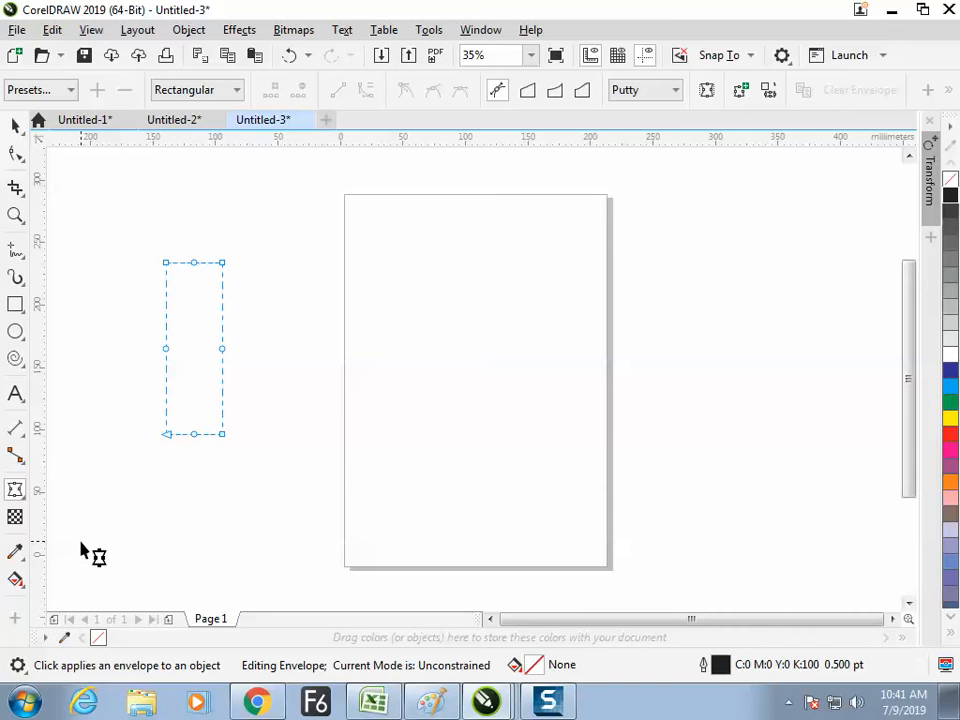
click(15, 126)
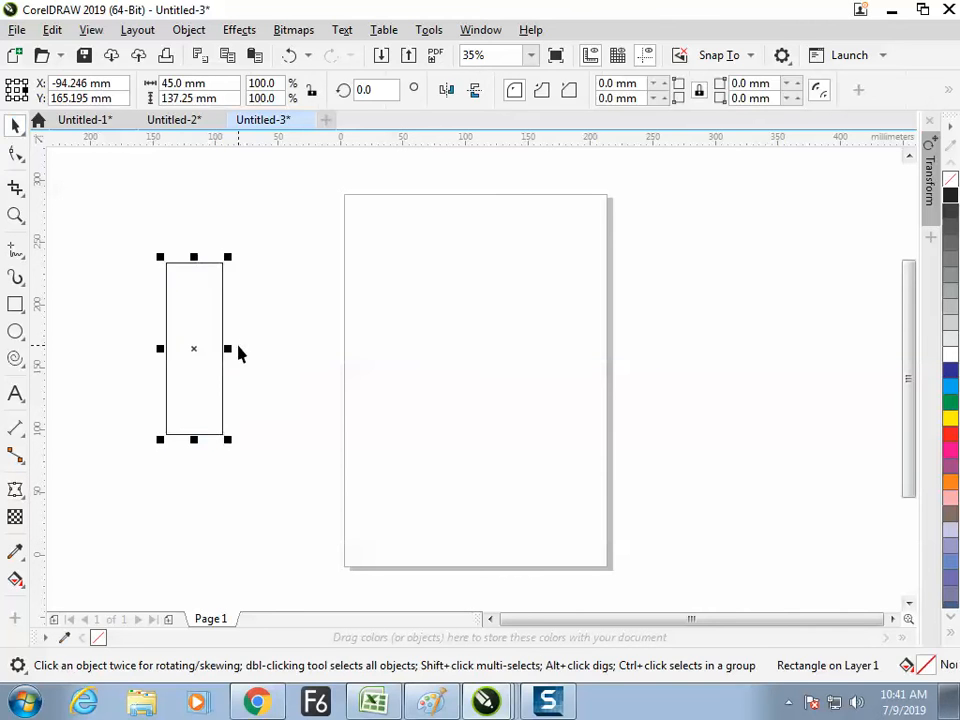
click(15, 489)
drag(223, 347, 318, 332)
drag(167, 350, 87, 357)
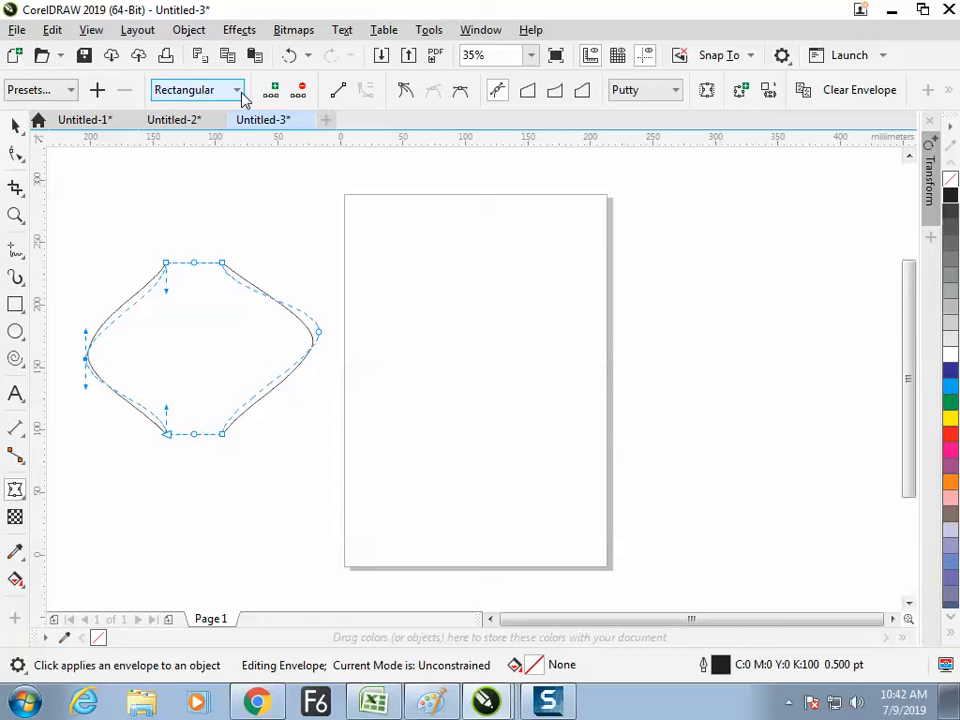
drag(223, 262, 288, 200)
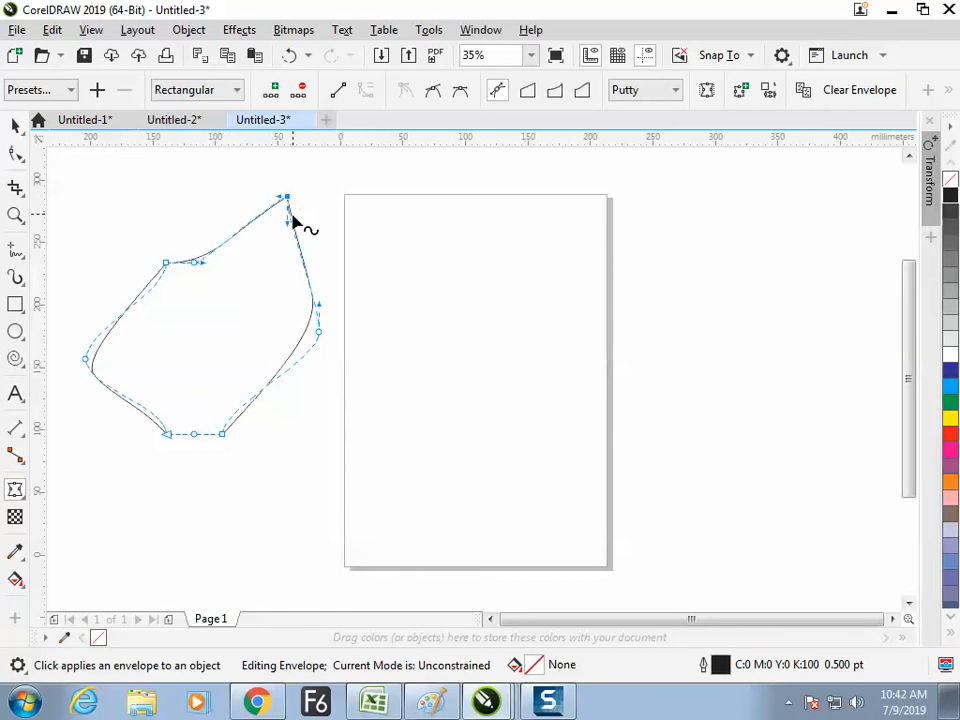
drag(167, 262, 235, 371)
key(ctrl+z)
Move the enveloped shape to the right, partly over the page, and round its corners to 3.5 mm.
click(15, 124)
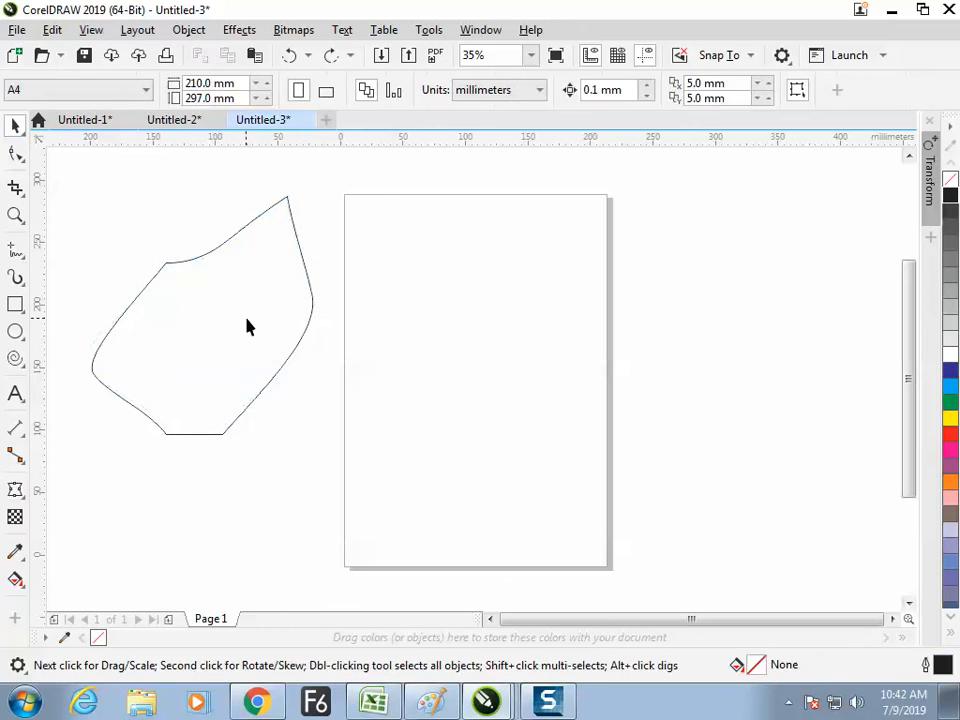
click(168, 408)
drag(179, 349, 233, 367)
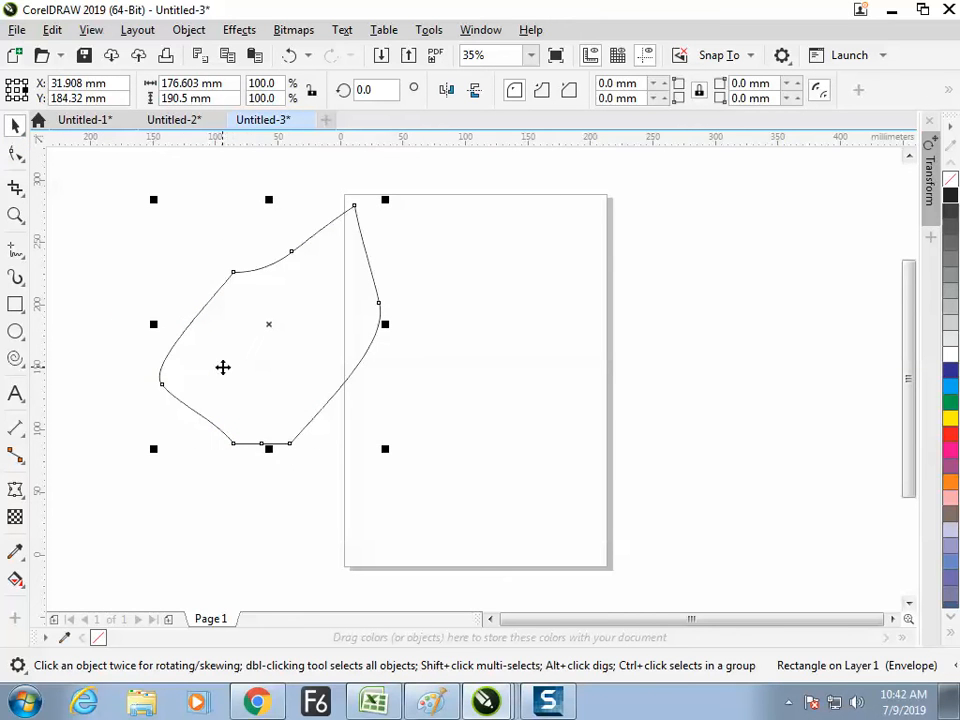
click(450, 272)
click(372, 277)
drag(660, 84, 660, 72)
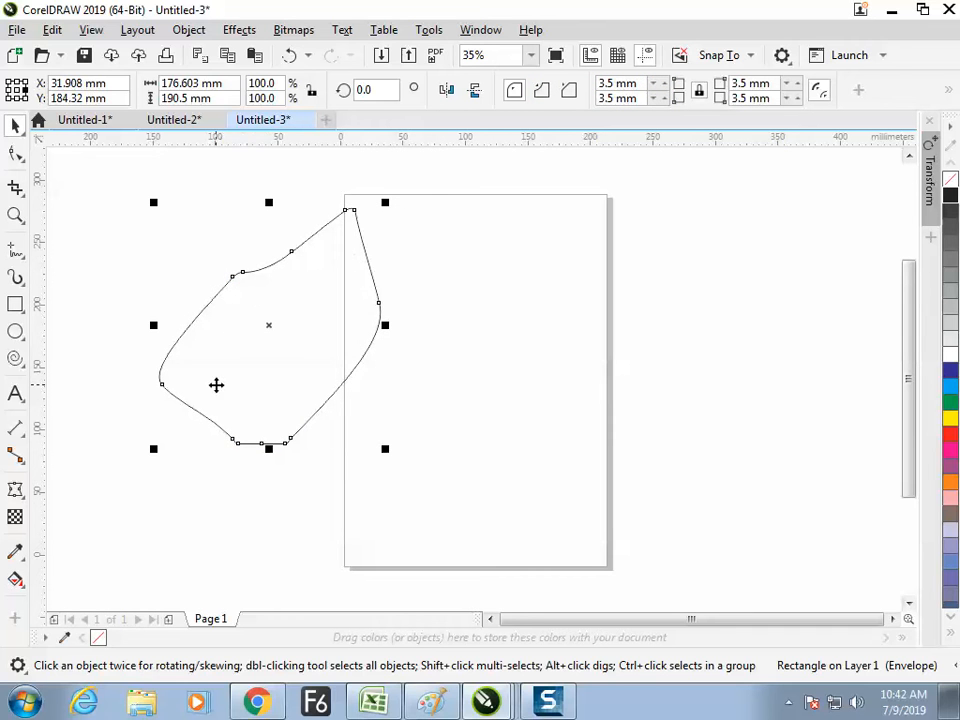
Delete the enveloped shape.
click(81, 197)
click(234, 326)
key(Delete)
Draw a narrow rectangle about 24 mm wide and 160.5 mm high left of the page and fill it green.
click(15, 304)
drag(167, 229, 197, 429)
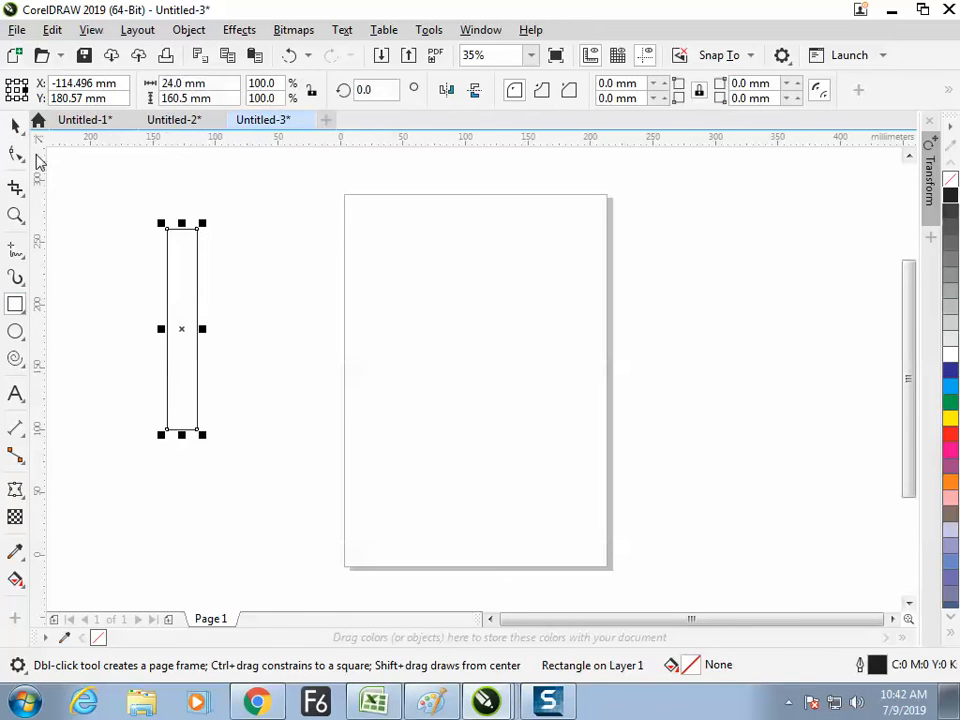
key(space)
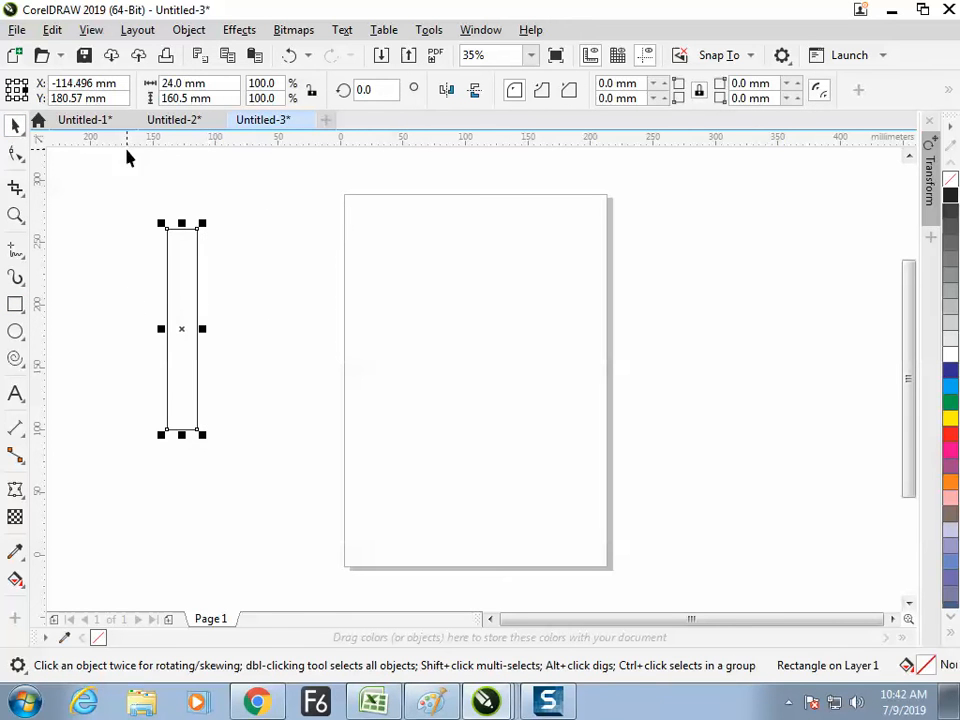
click(947, 404)
click(66, 184)
click(188, 294)
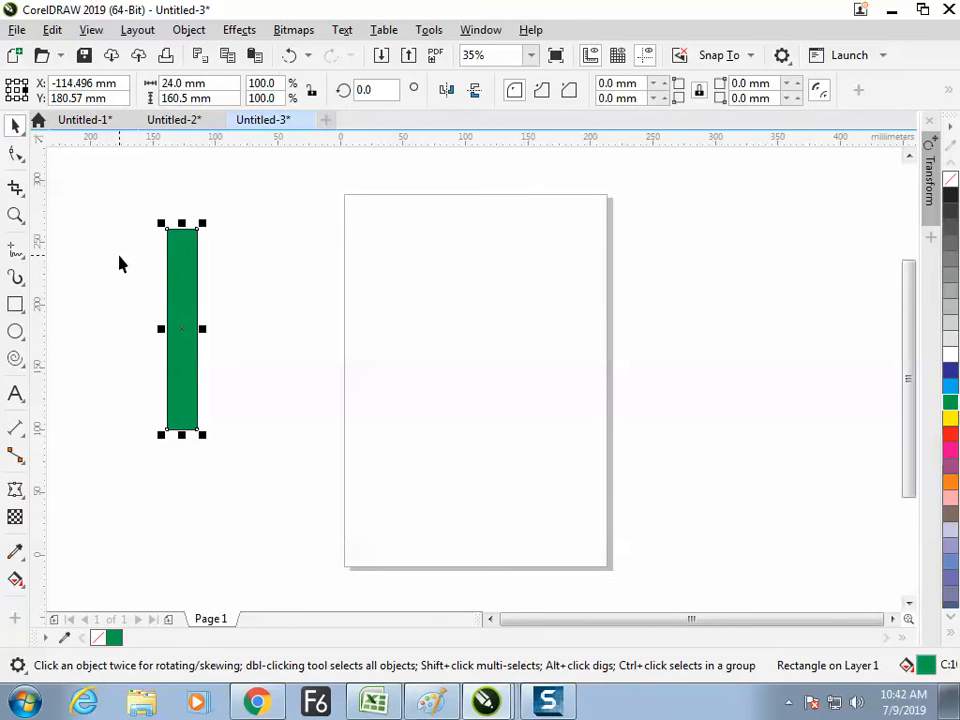
Duplicate the green rectangle twice side by side to the right, filling the first copy red and the second light blue.
drag(186, 315, 215, 320)
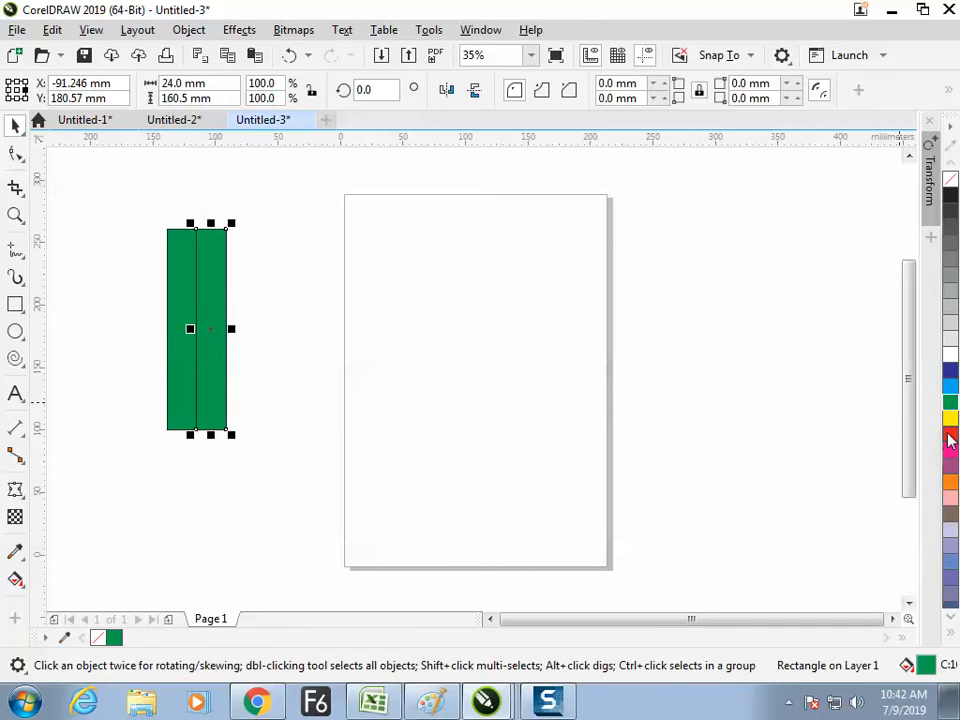
click(949, 434)
click(252, 335)
click(211, 303)
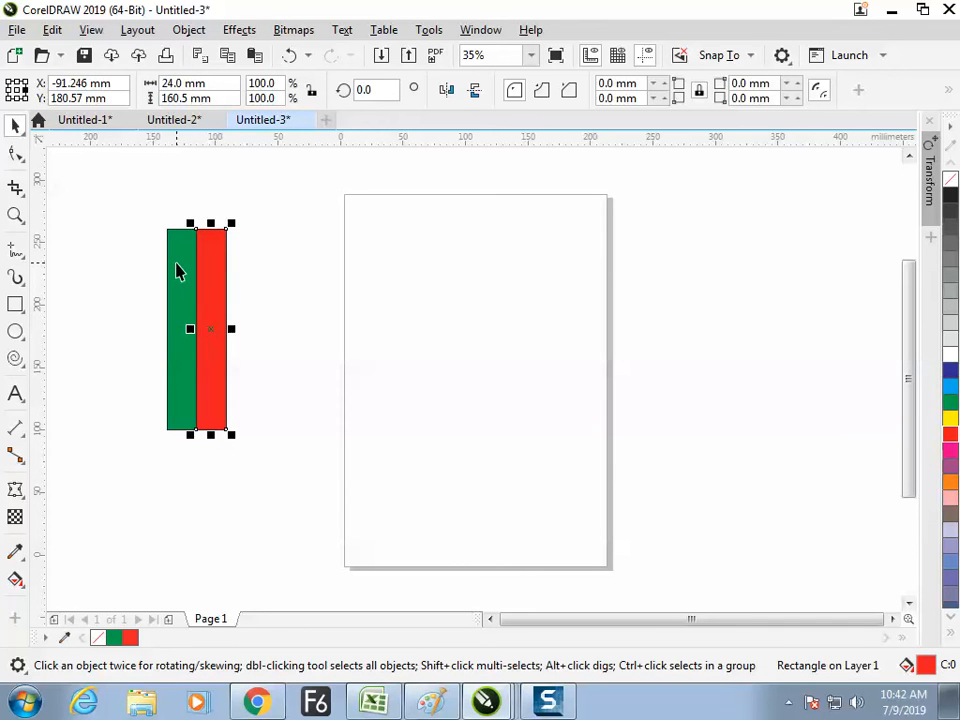
drag(225, 305, 251, 317)
click(949, 383)
Try to apply an envelope to the three separate coloured rectangles.
drag(81, 176, 270, 450)
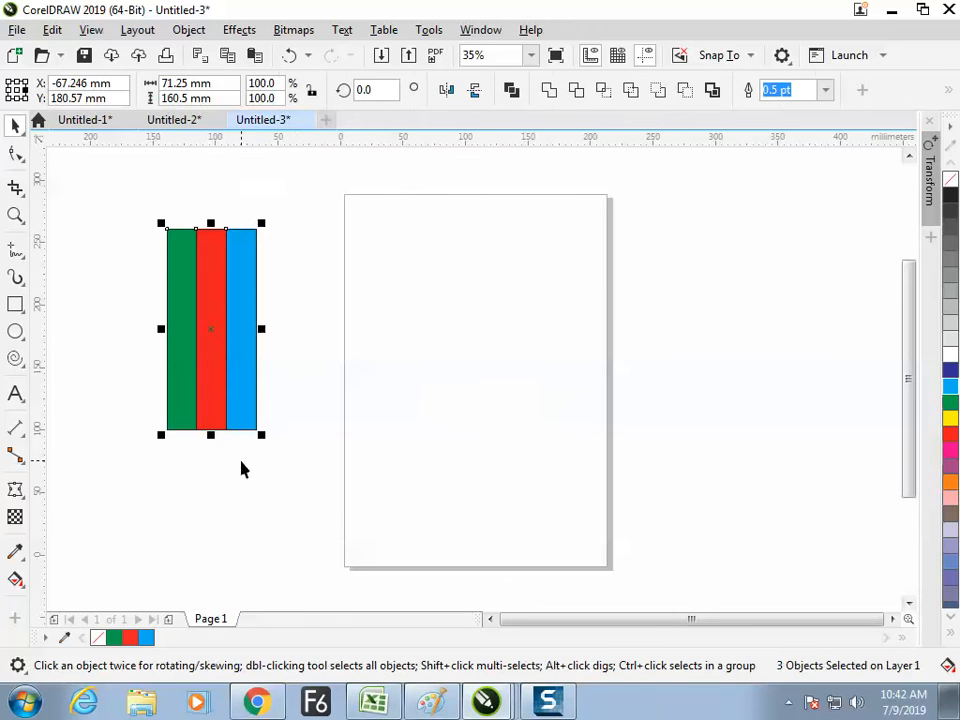
click(15, 492)
click(21, 496)
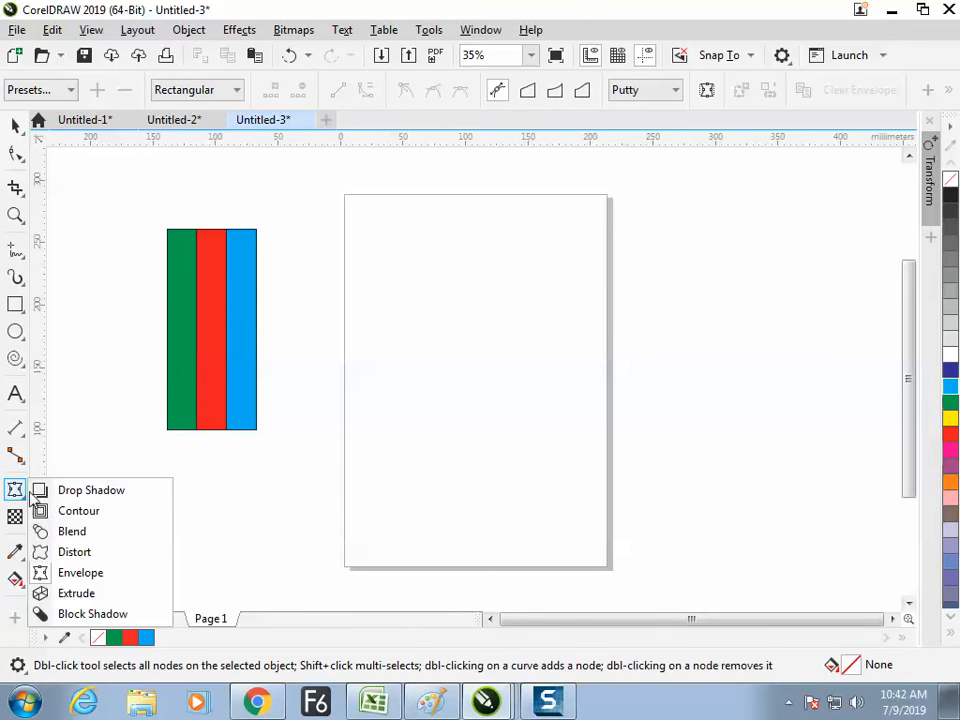
click(66, 573)
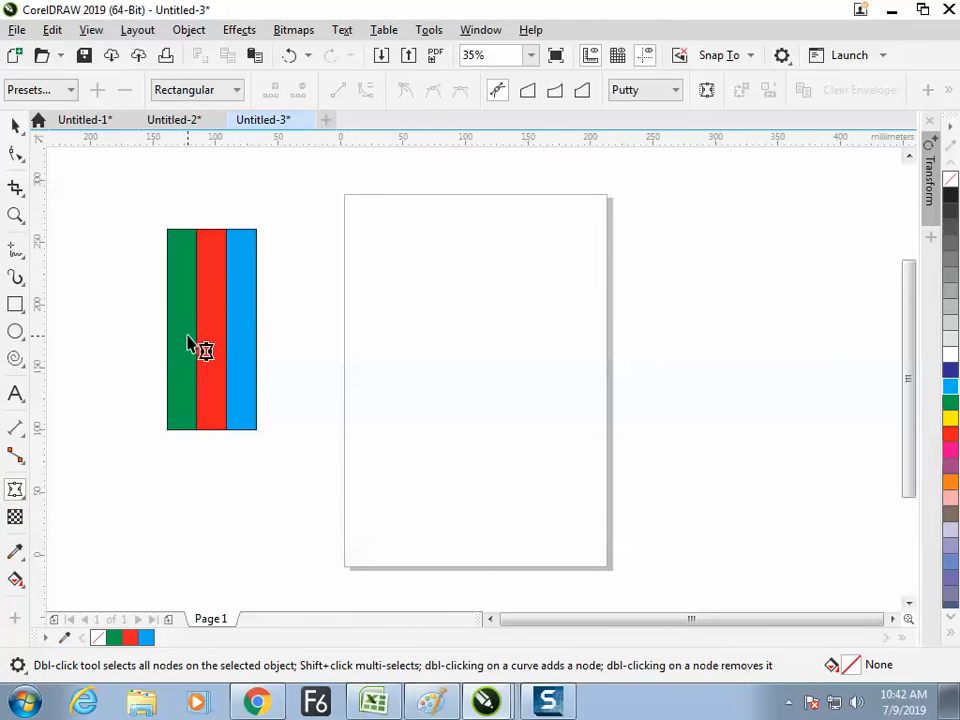
click(190, 346)
click(15, 125)
Group the green, red and blue rectangles.
click(145, 233)
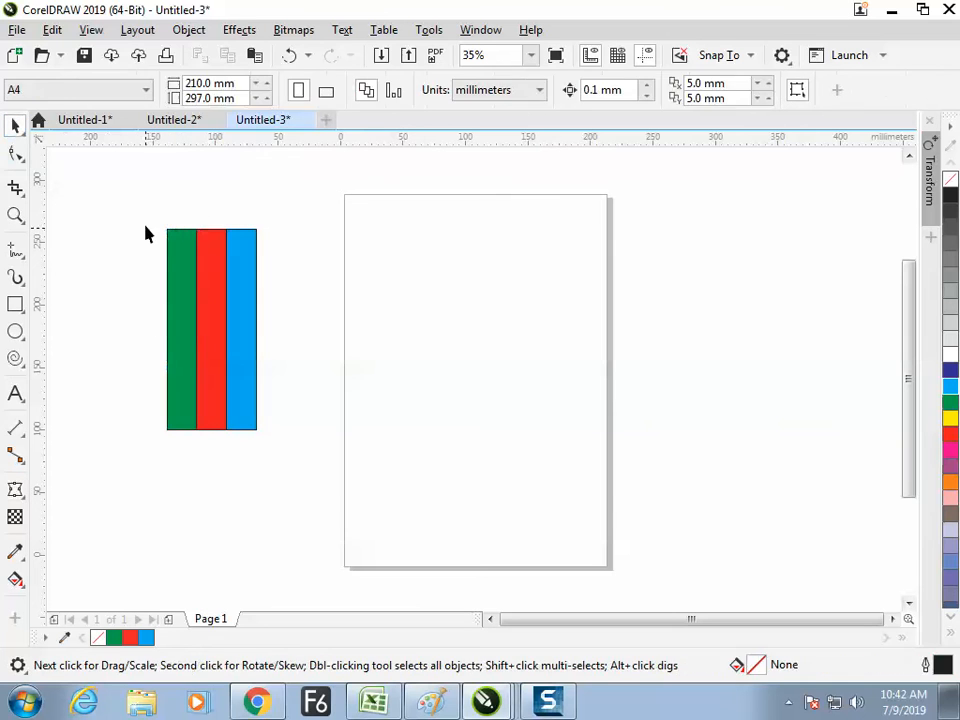
drag(145, 228, 335, 474)
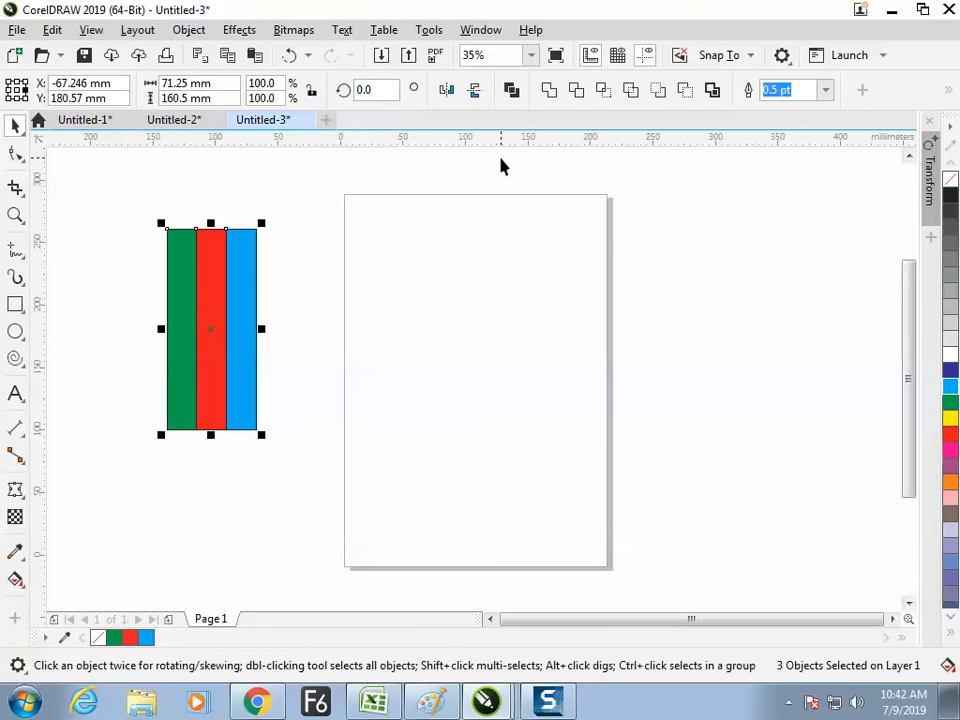
click(189, 29)
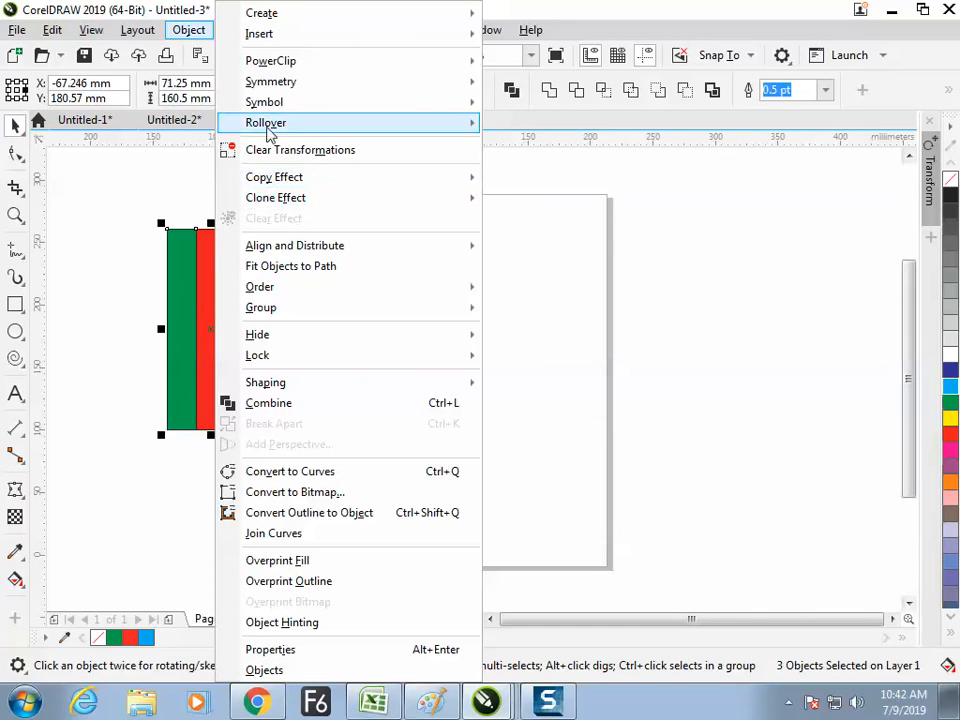
mouse_move(261, 310)
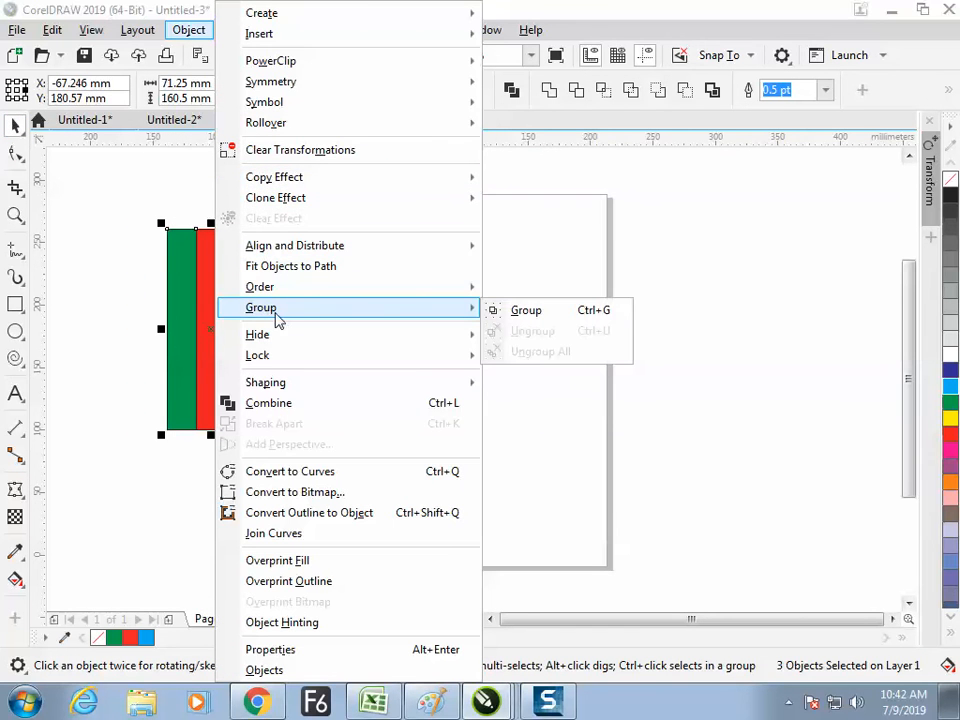
click(529, 321)
Apply an envelope to the group and pull the midpoints of its left and right sides outward into a bulging shape.
click(16, 490)
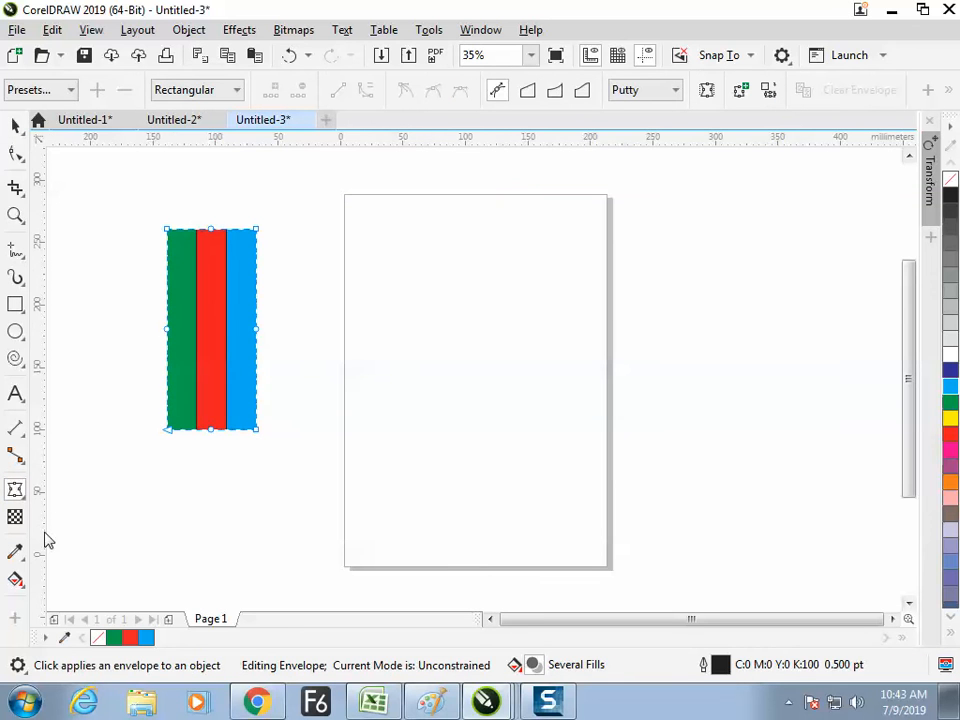
drag(257, 328, 314, 322)
drag(167, 330, 112, 340)
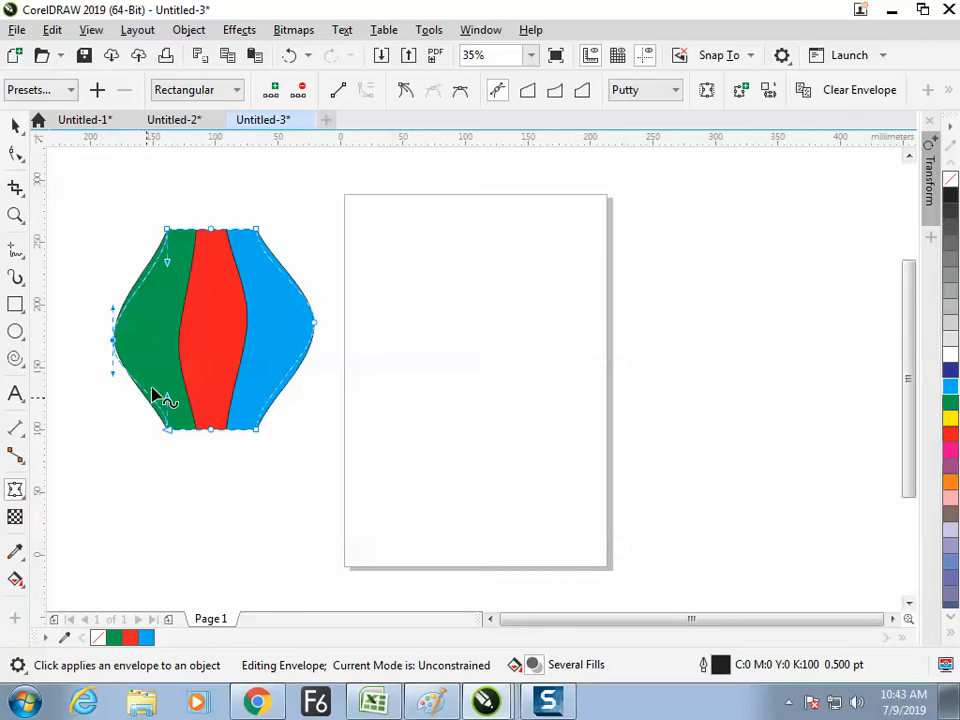
mouse_move(115, 342)
mouse_down()
mouse_move(199, 336)
mouse_move(246, 349)
mouse_move(100, 341)
mouse_up()
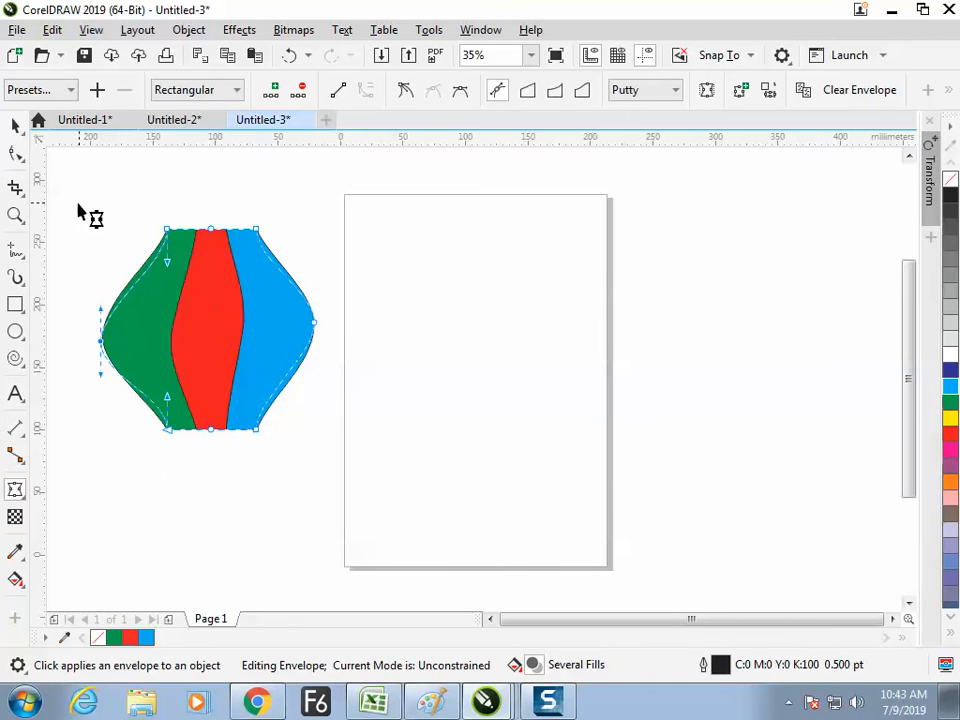
Ungroup the enveloped stripes into three separate shapes.
click(15, 125)
click(270, 367)
click(188, 29)
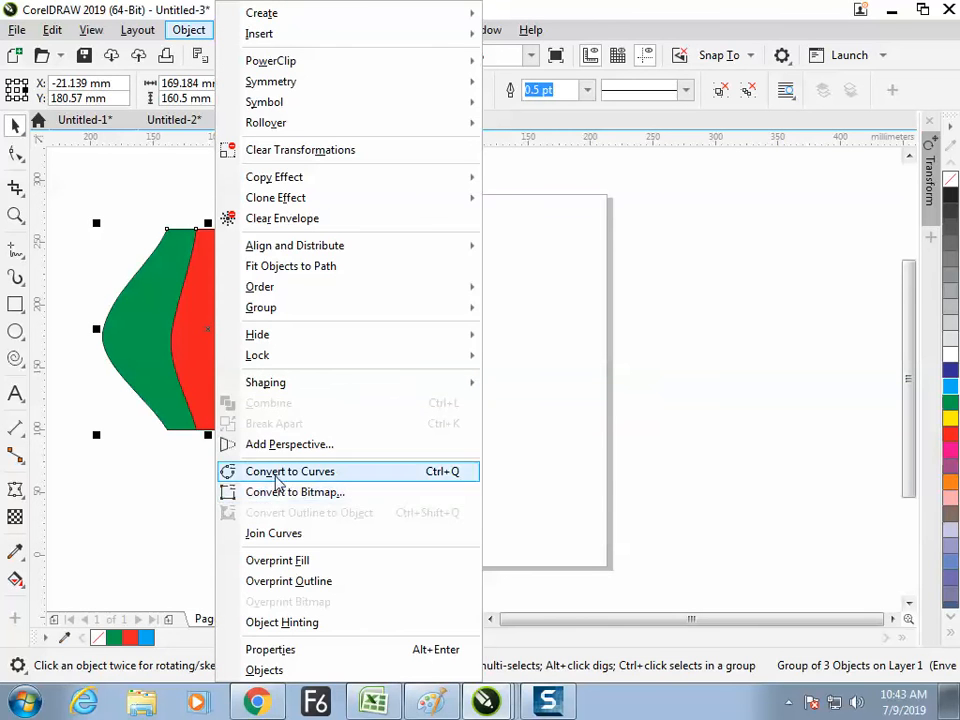
click(182, 499)
click(257, 373)
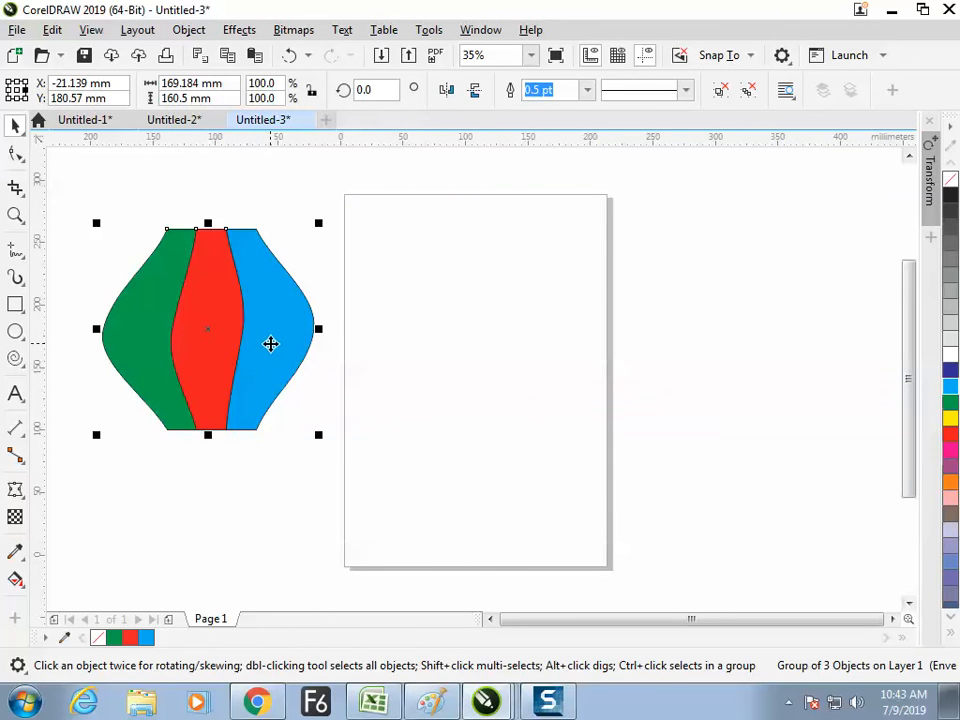
right_click(271, 345)
click(750, 93)
click(749, 93)
click(684, 218)
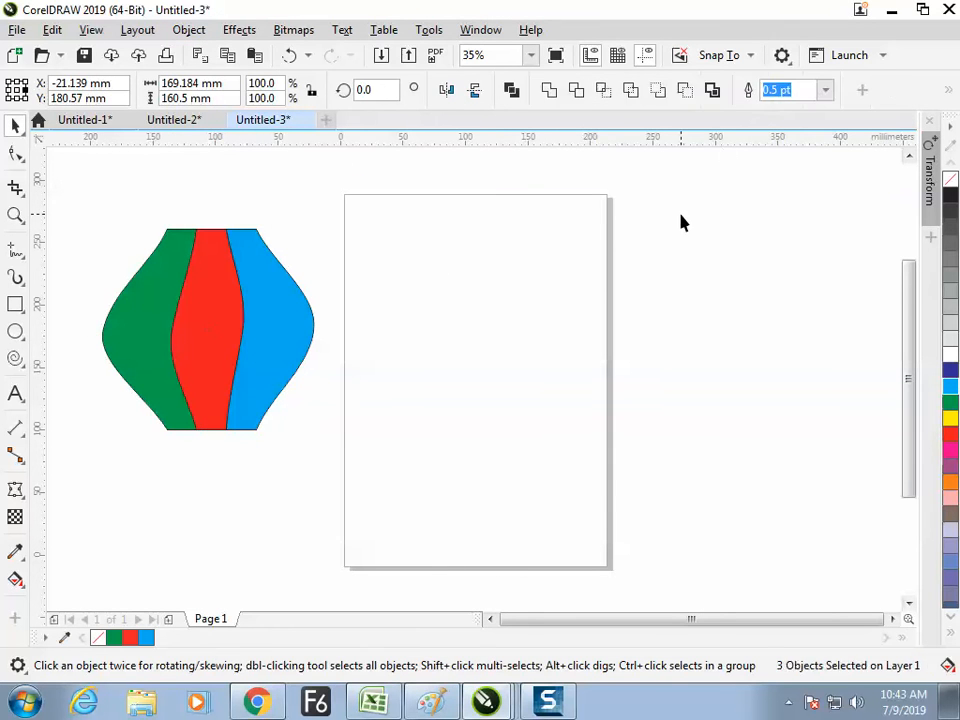
Pull the blue, green and red shapes apart, undo the three moves and select all shapes.
drag(283, 336, 388, 336)
drag(140, 336, 95, 336)
drag(199, 334, 244, 334)
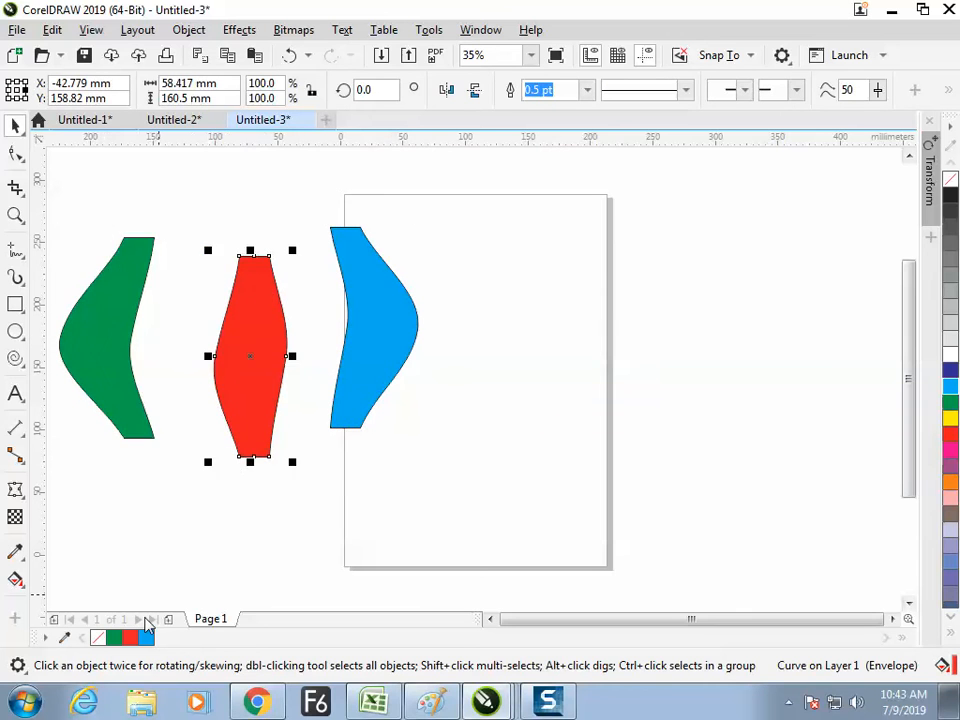
key(ctrl+z)
key(ctrl+z)
key(ctrl+z)
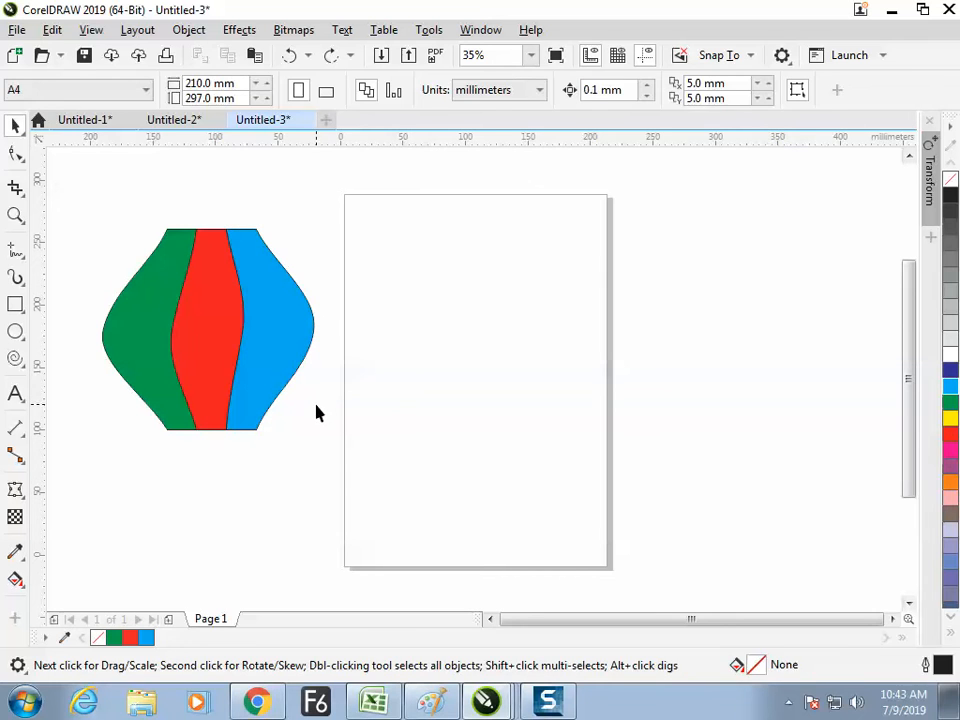
key(ctrl+a)
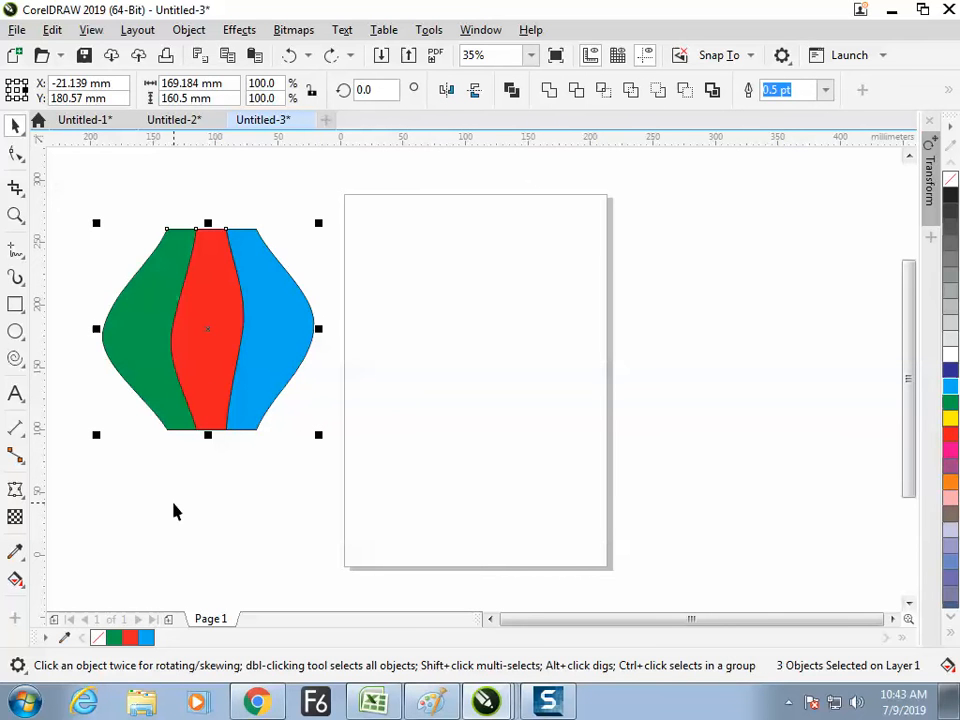
Switch to Paint and handwrite the underlined heading "envelop" in the blank area to the right of the existing notes.
click(415, 702)
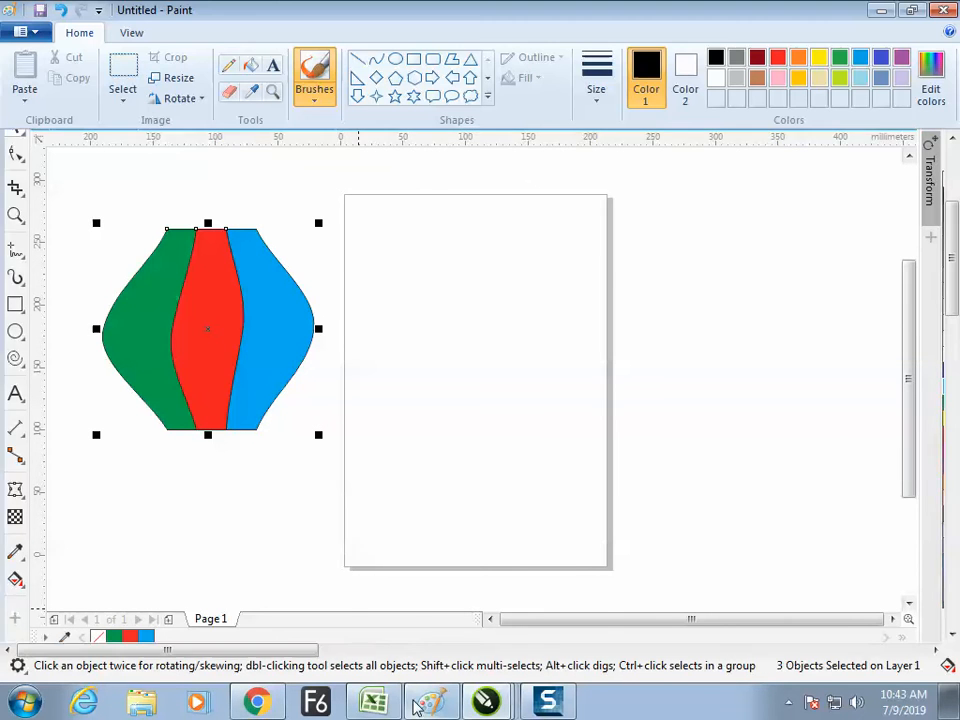
scroll(403, 626, right, 10)
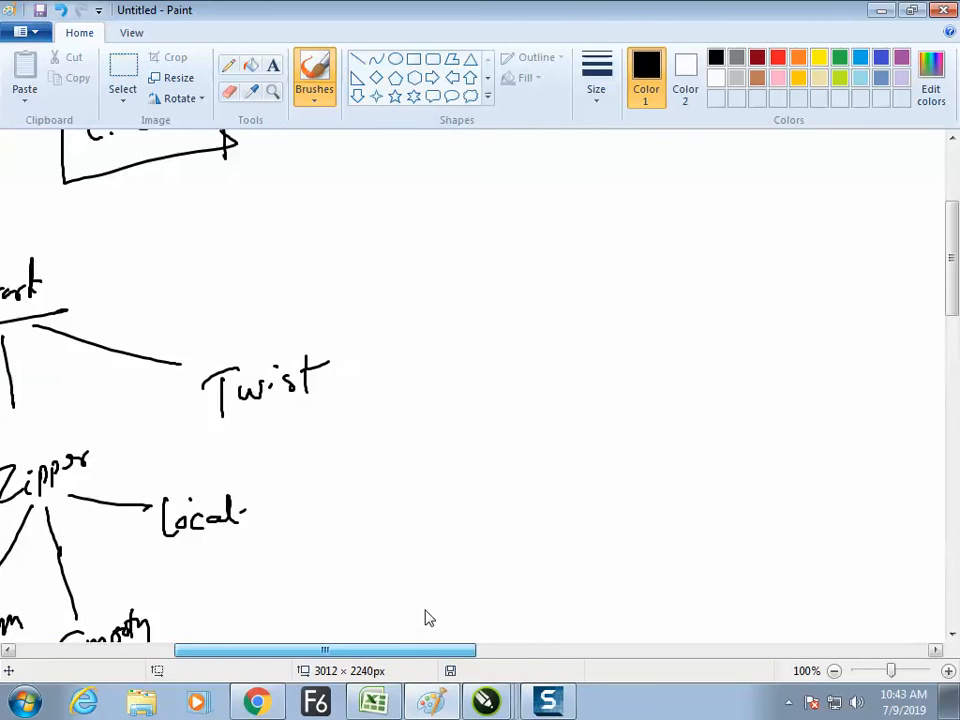
mouse_move(286, 214)
mouse_down()
mouse_move(290, 248)
mouse_move(316, 233)
mouse_up()
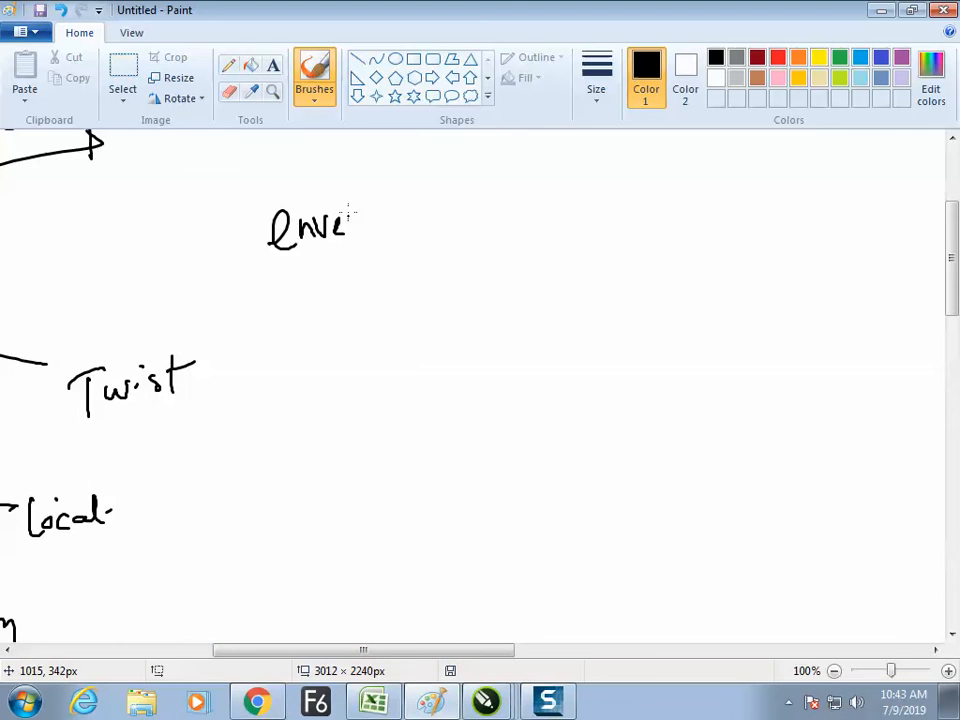
drag(288, 274, 410, 241)
Sketch a vertically striped rectangle under the "envelop" heading and handwrite "group the object" beside it, linked by a short line.
drag(341, 300, 343, 378)
mouse_move(355, 297)
mouse_down()
mouse_move(355, 372)
mouse_move(368, 368)
mouse_up()
drag(380, 294, 379, 365)
drag(330, 306, 386, 294)
drag(387, 296, 390, 363)
drag(392, 326, 436, 305)
mouse_move(490, 266)
mouse_down()
mouse_move(491, 334)
mouse_move(524, 268)
mouse_up()
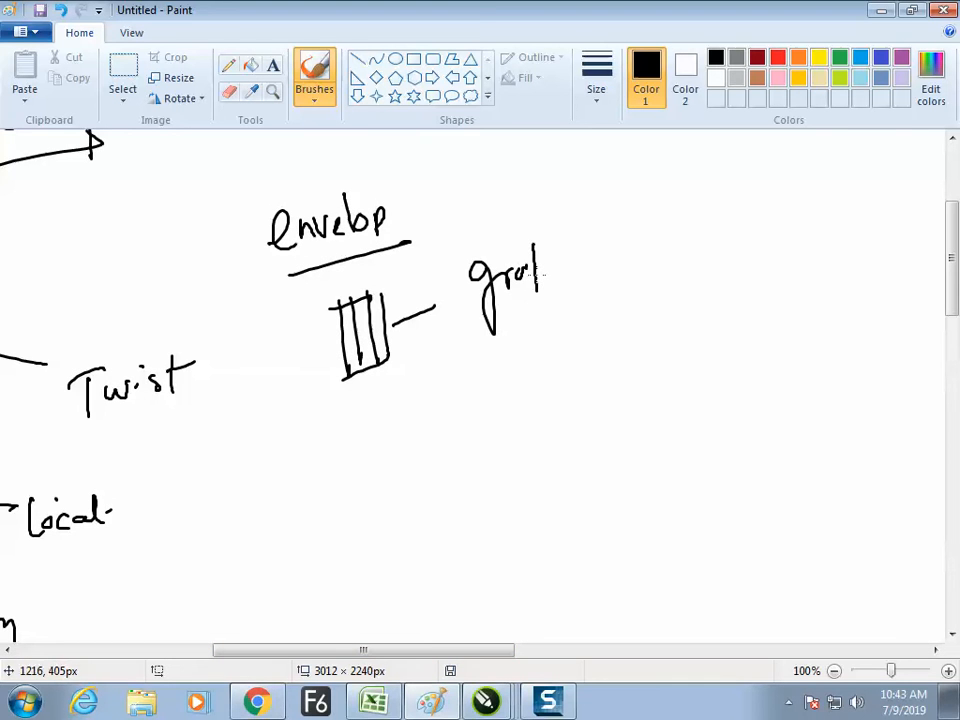
mouse_move(620, 213)
mouse_down()
mouse_move(651, 201)
mouse_move(676, 210)
mouse_up()
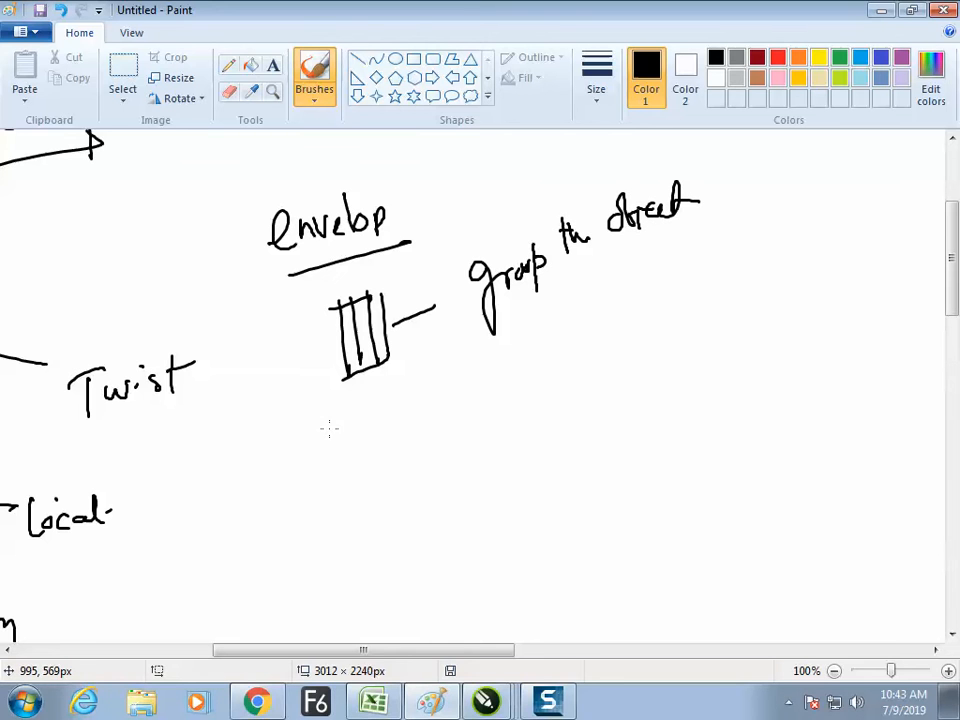
Handwrite the notes "envelop - do distort", "Ctrl+Q = Convert to curve" and "Ctrl+U = Ungroup" below the sketch, numbering the steps 1 to 4.
drag(357, 449, 420, 402)
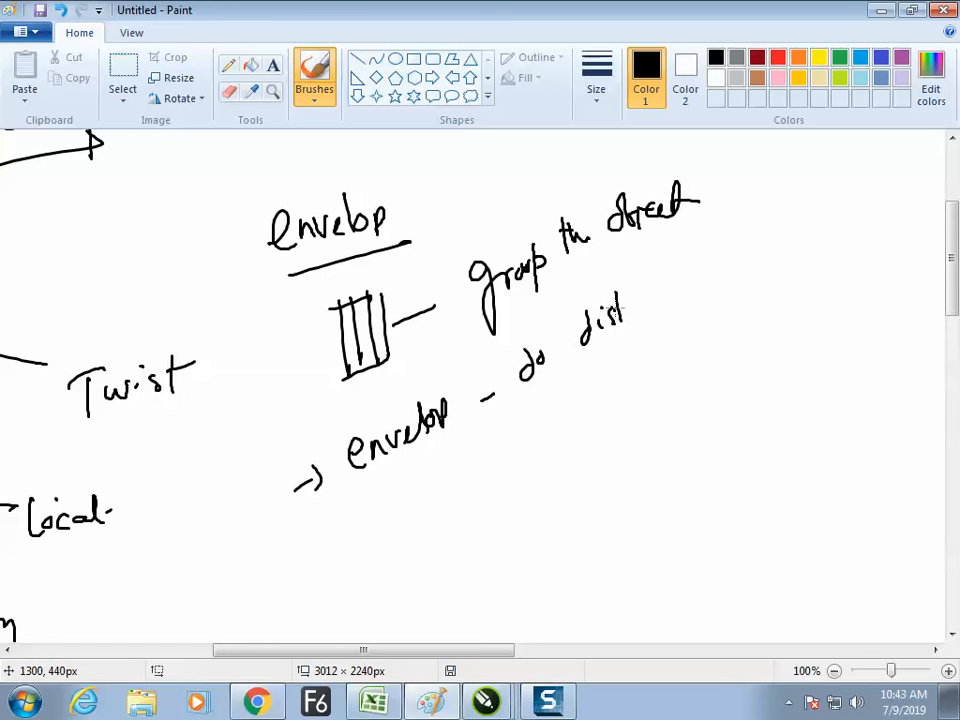
drag(362, 527, 358, 538)
drag(405, 490, 401, 514)
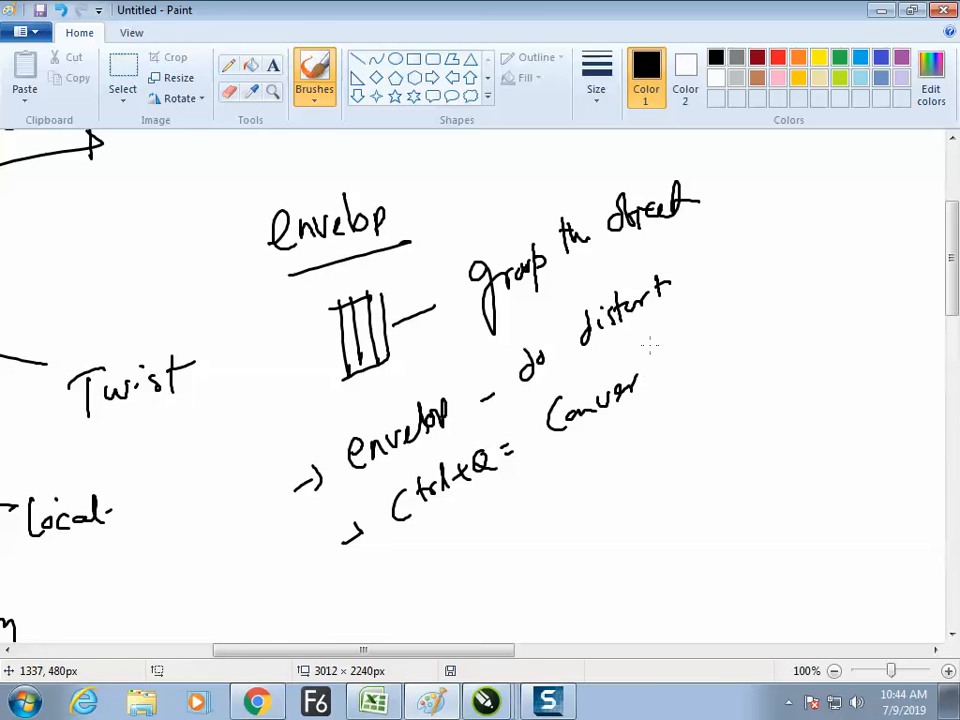
key(ctrl+z)
key(ctrl+z)
drag(639, 348, 646, 384)
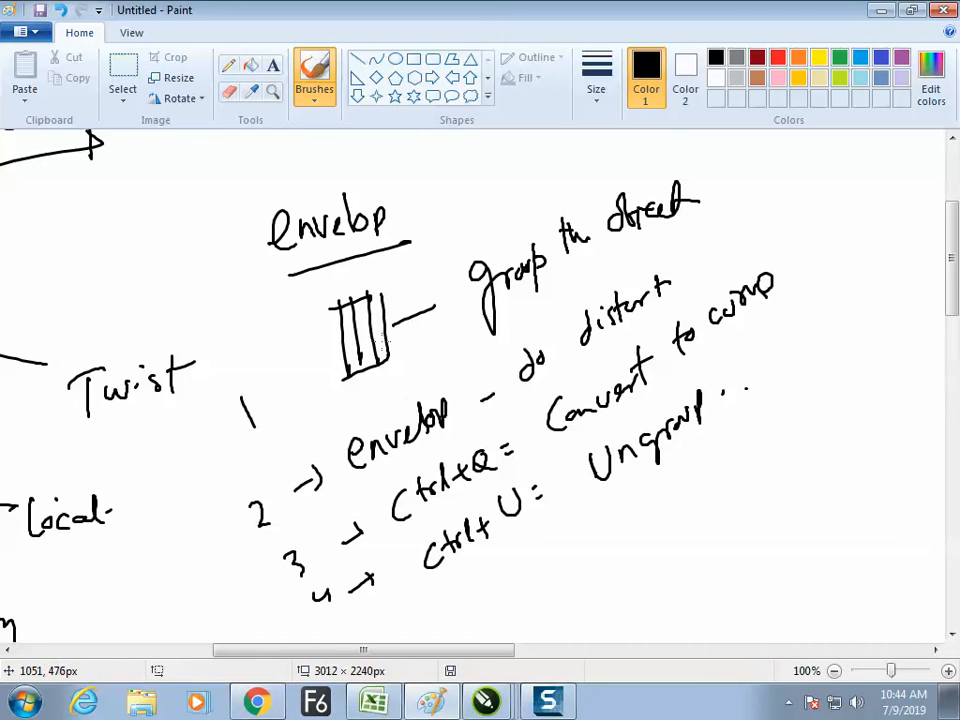
drag(223, 237, 252, 218)
Switch to CorelDRAW, clear the old shapes and draw a tall green-filled rectangle about 18 × 182 mm beside the page.
key(alt+Tab)
key(Delete)
click(15, 304)
drag(176, 219, 199, 446)
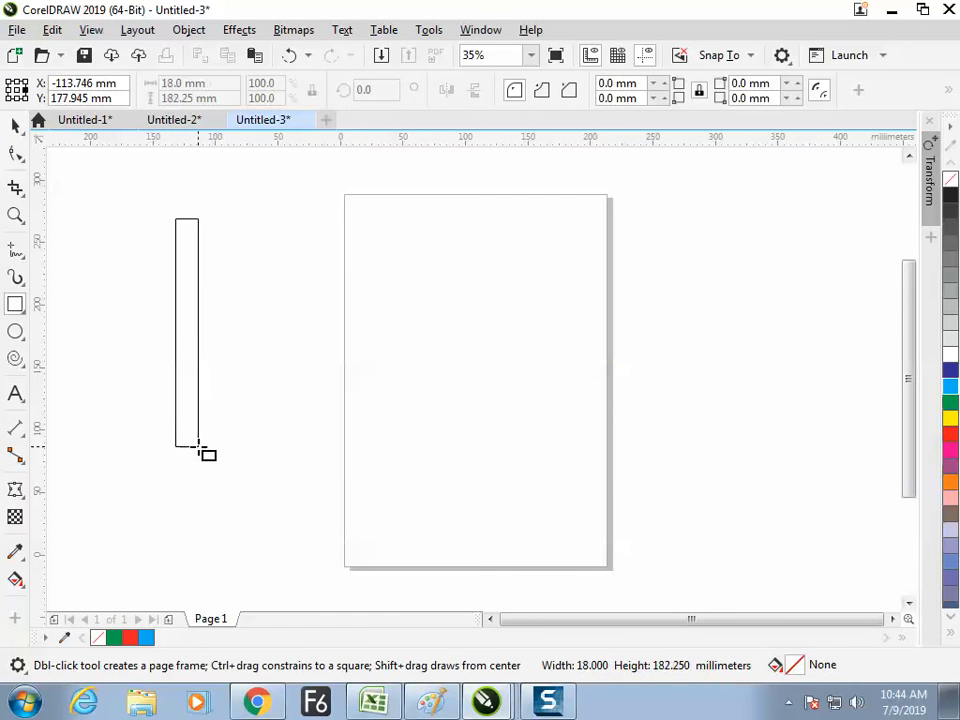
click(950, 402)
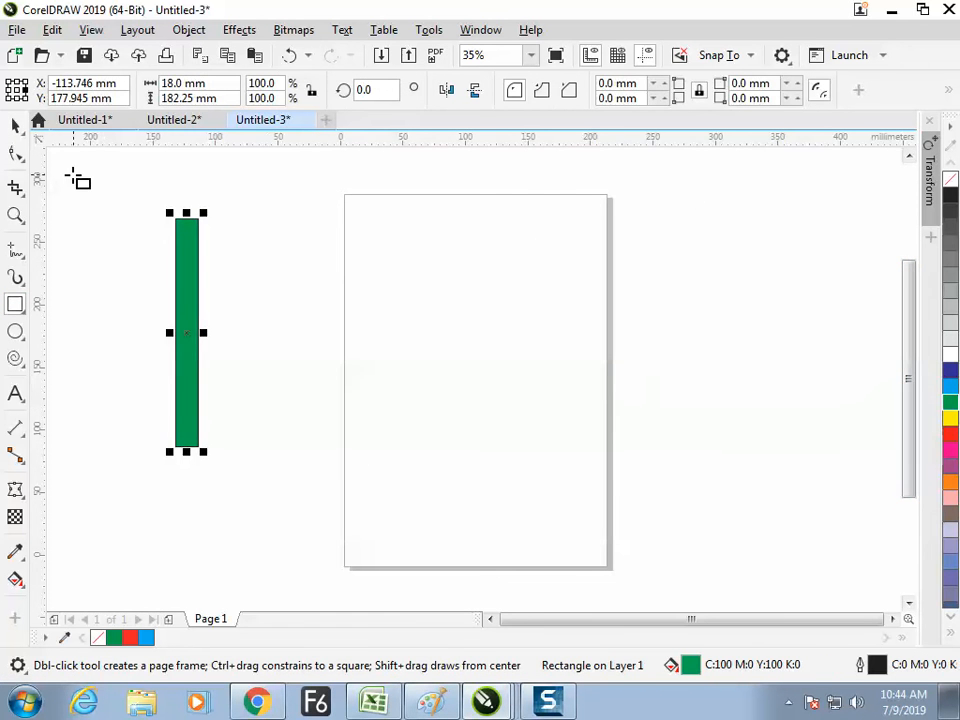
Copy the green rectangle sideways and repeat the duplication to make a row of eight evenly spaced stripes.
click(15, 126)
click(96, 212)
click(195, 331)
drag(184, 335, 251, 345)
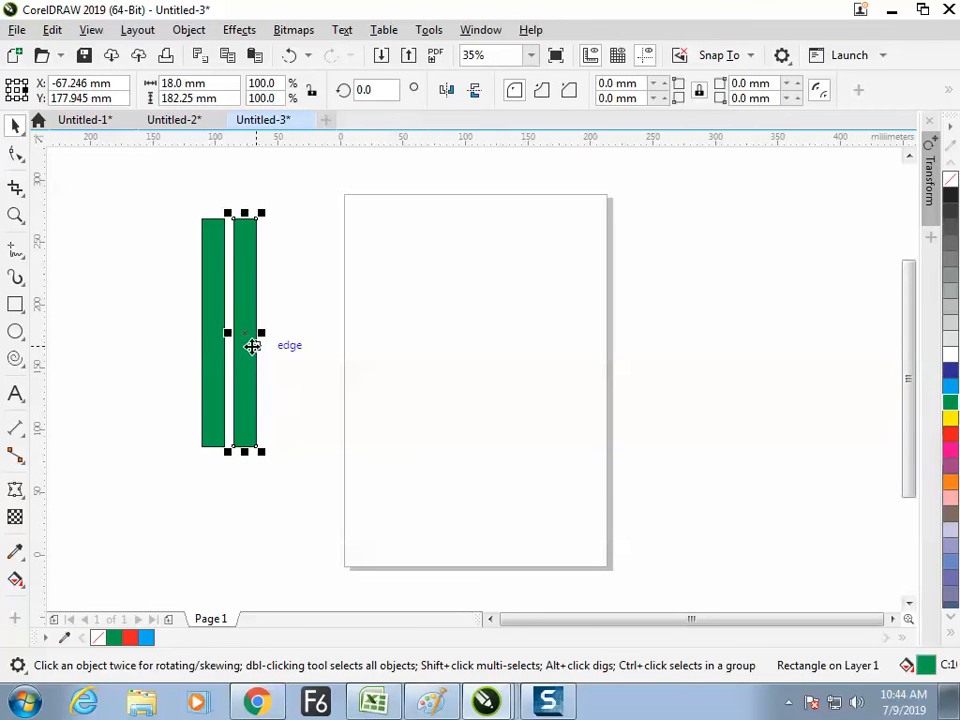
key(ctrl+d)
key(ctrl+d)
key(ctrl+d)
key(ctrl+d)
key(ctrl+d)
key(ctrl+d)
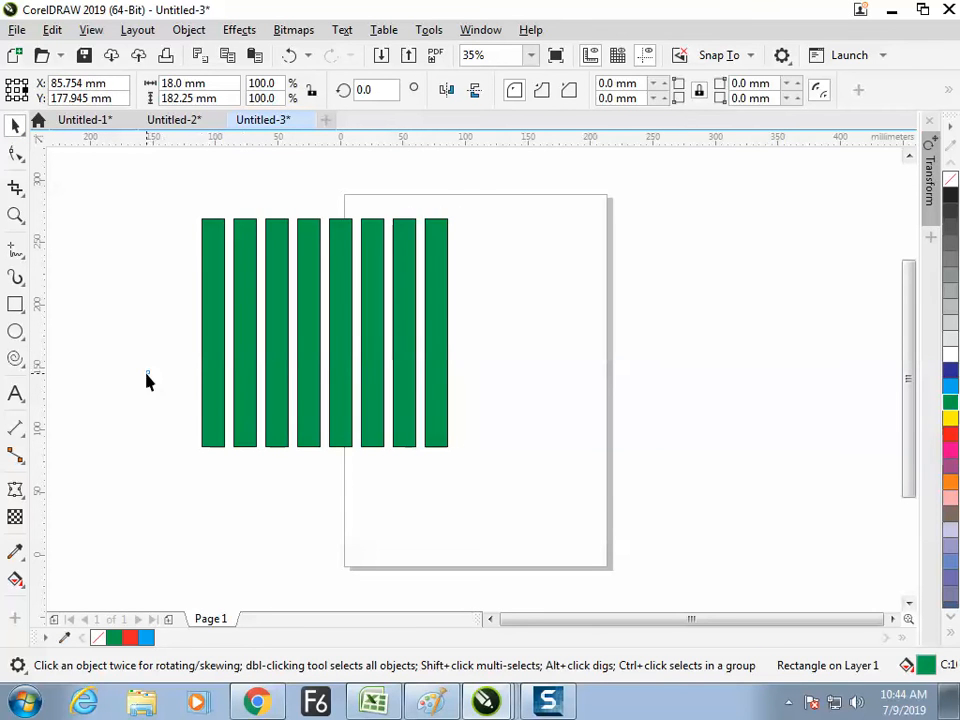
Group all eight green stripes into one object and select the group.
key(ctrl+a)
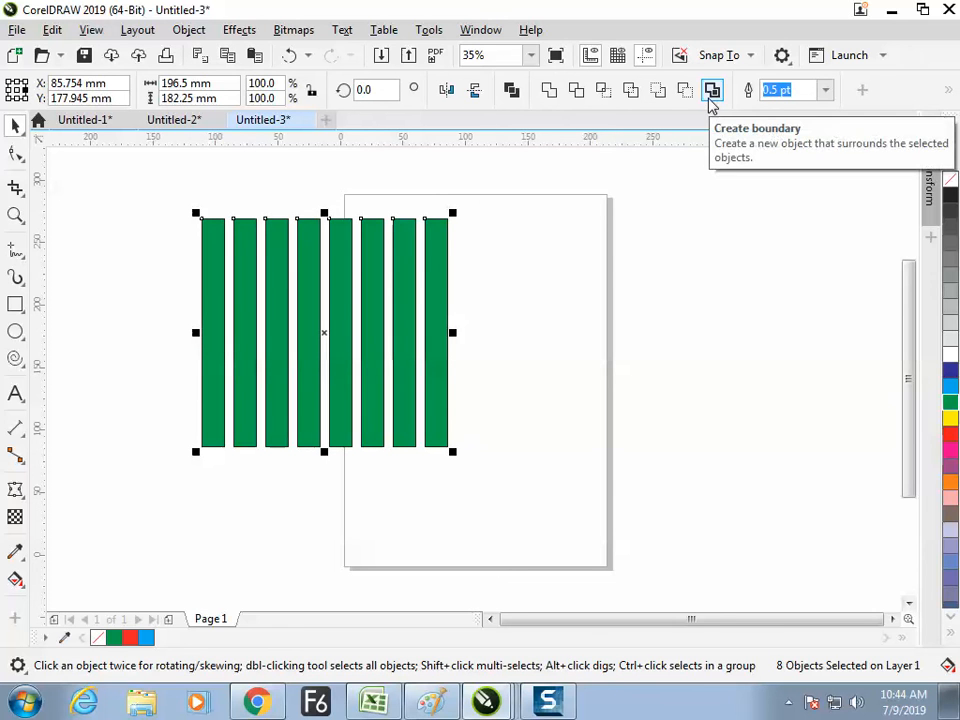
key(ctrl+g)
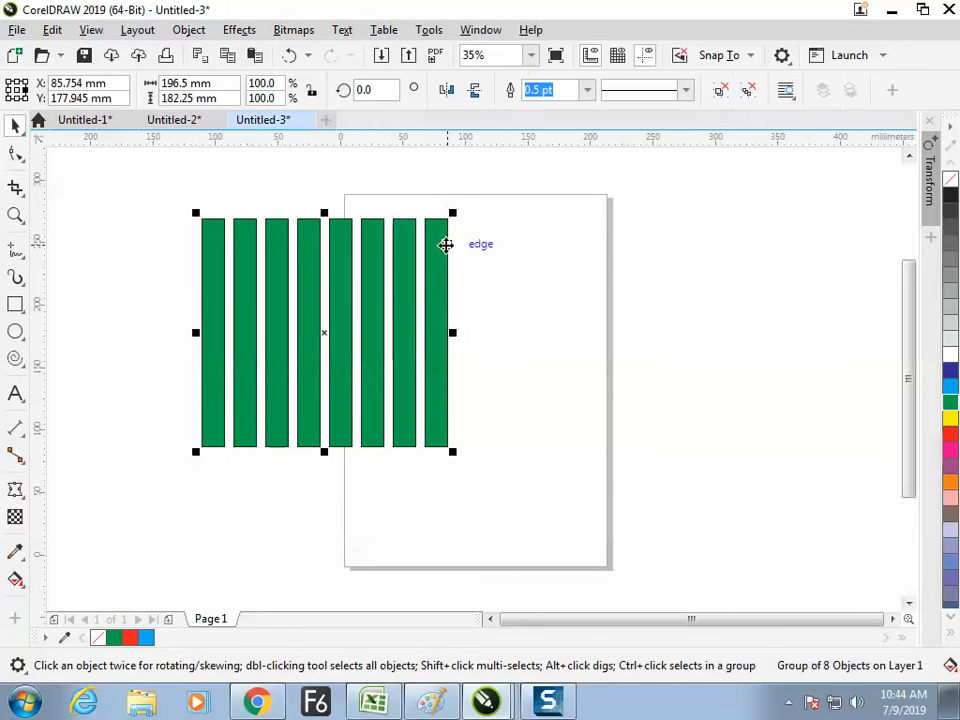
click(528, 275)
click(405, 311)
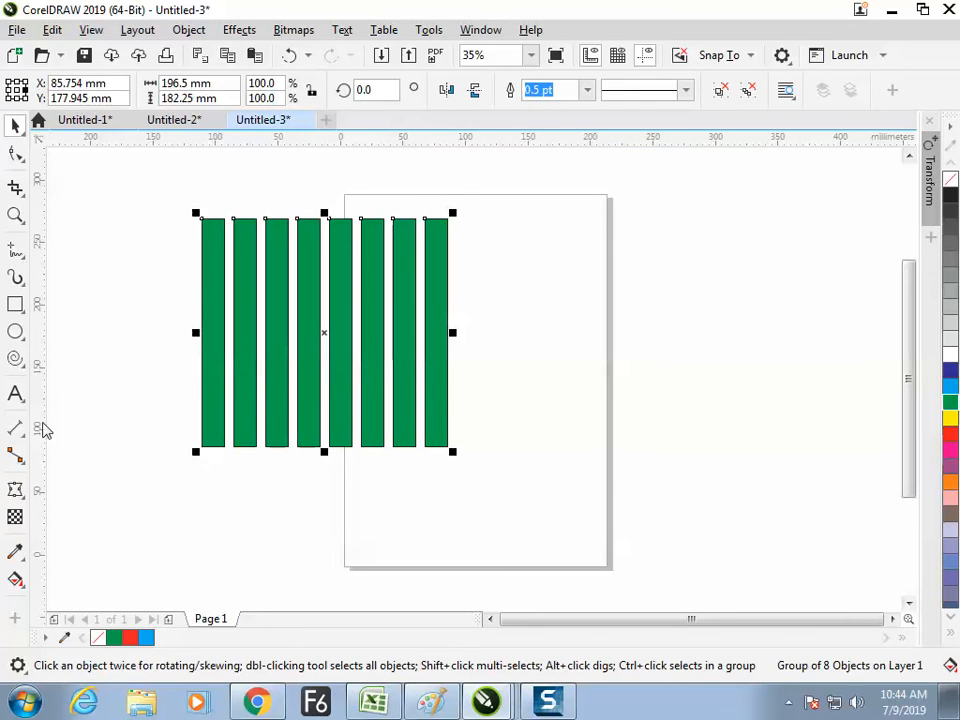
Apply a Rectangular-mode envelope to the striped group, bulging the upper sides outward and pulling the lower sides inward.
click(15, 489)
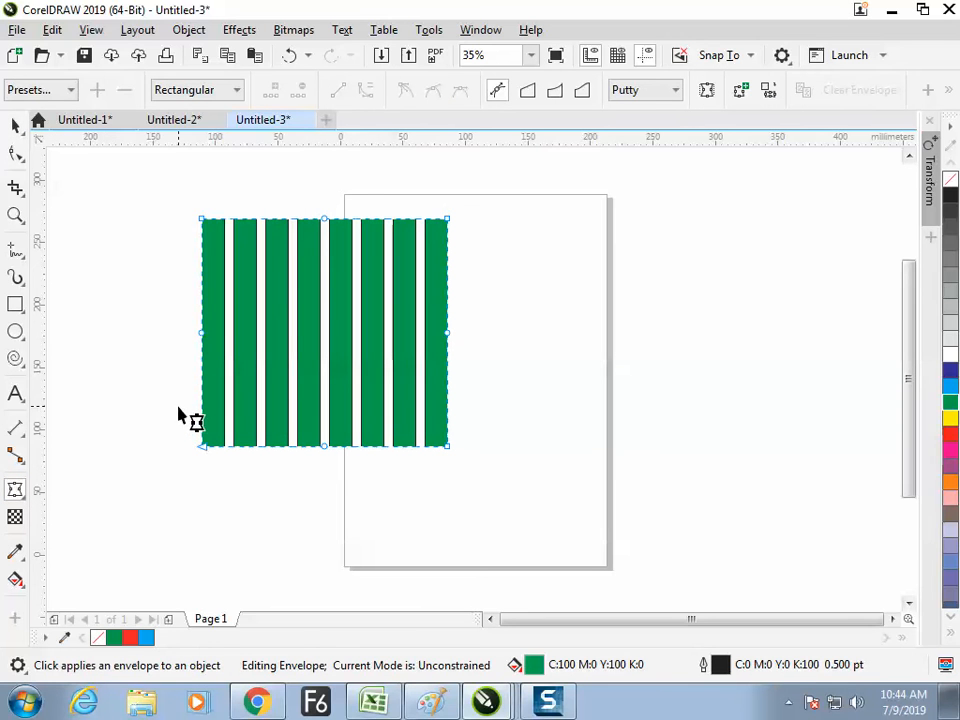
click(236, 90)
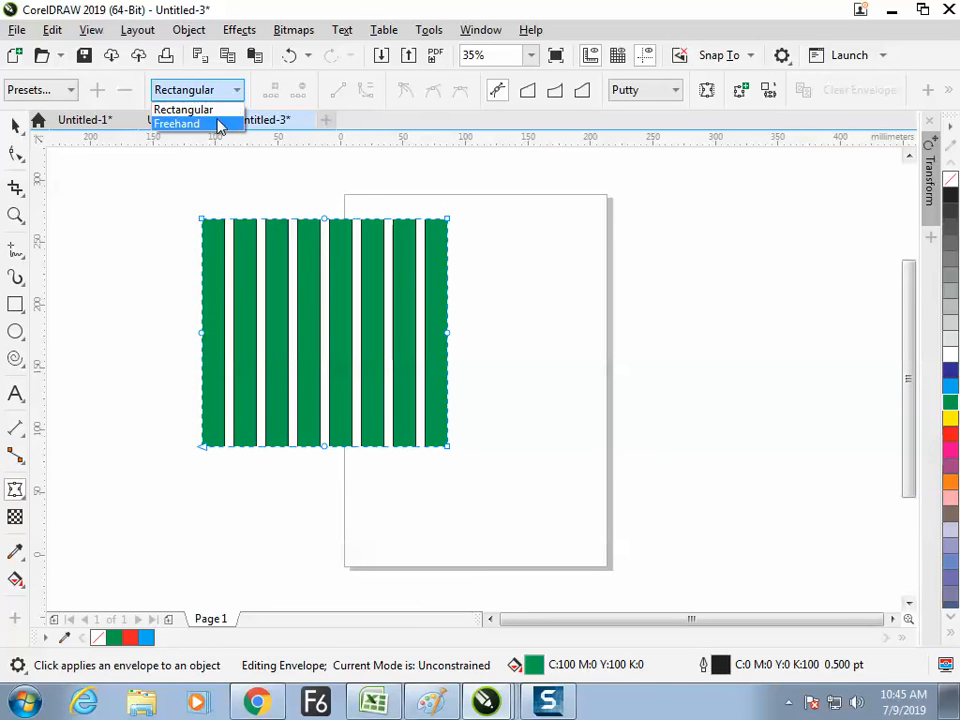
click(217, 124)
click(236, 90)
click(226, 109)
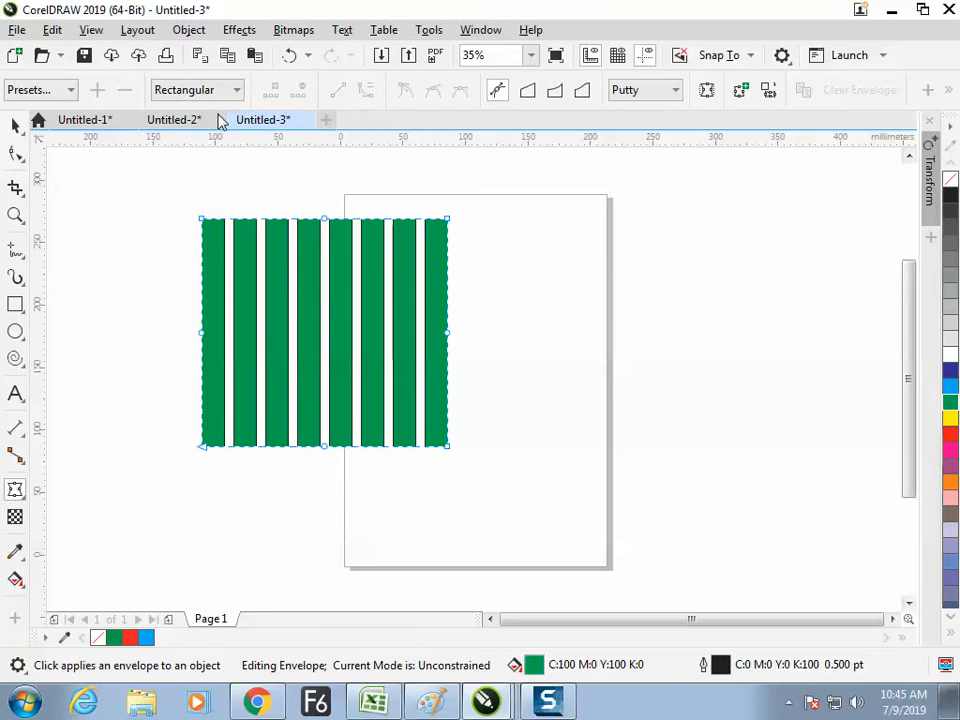
click(204, 285)
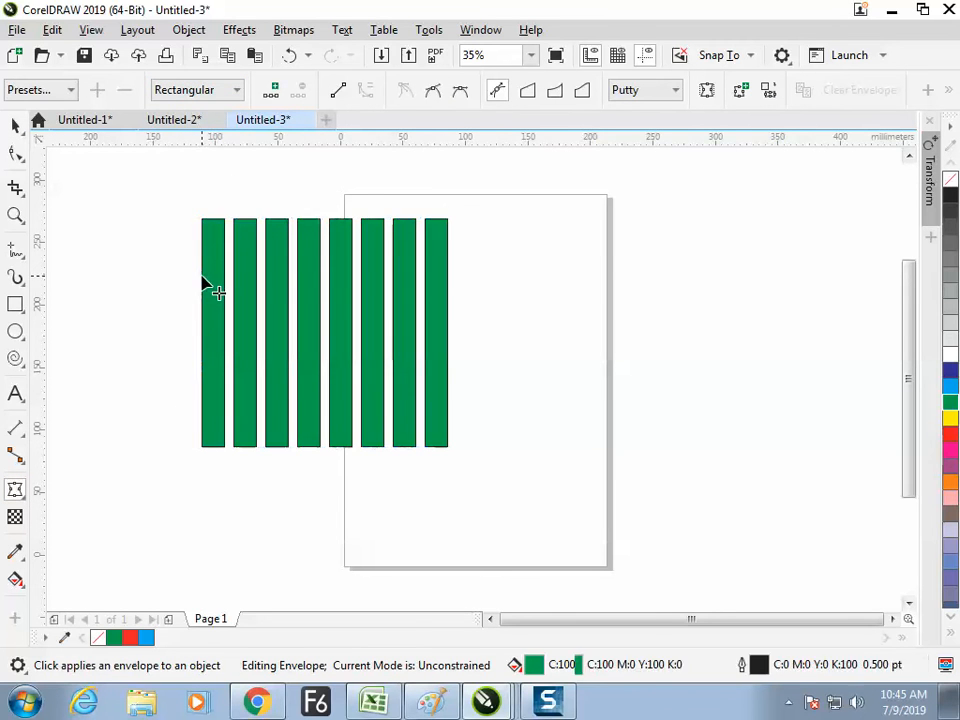
drag(448, 291, 449, 288)
drag(205, 280, 171, 288)
drag(448, 289, 490, 282)
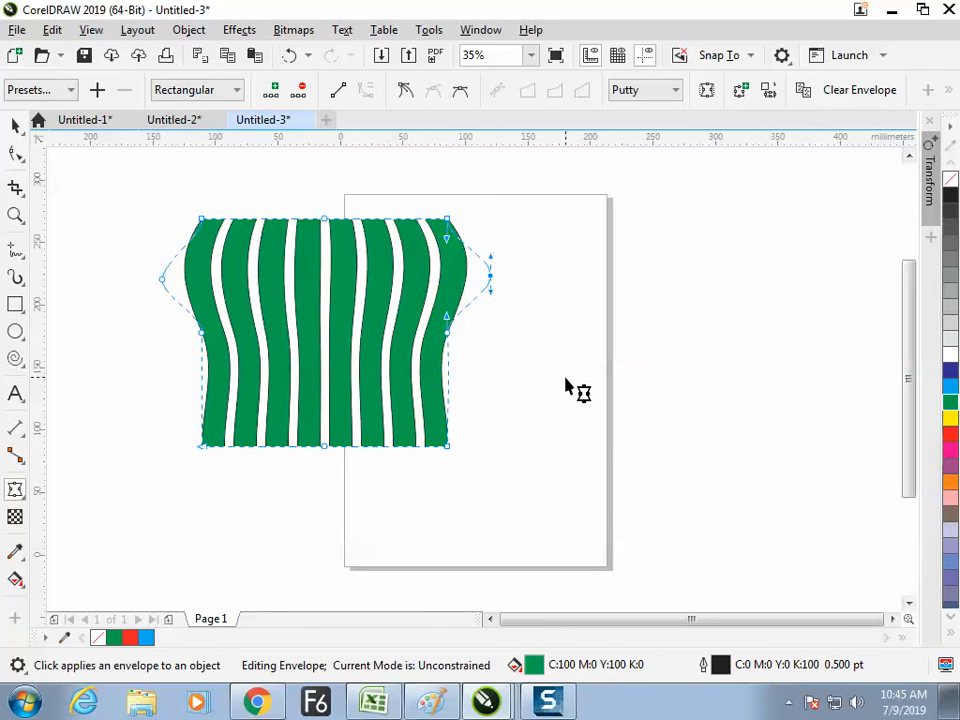
drag(449, 396, 389, 396)
drag(208, 403, 252, 399)
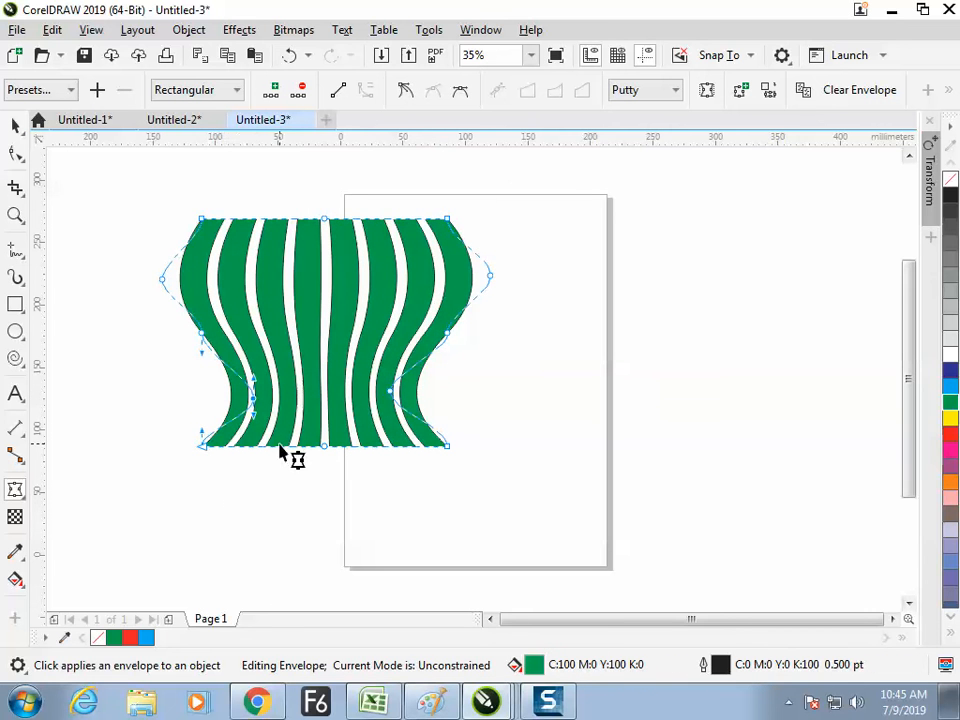
Move the enveloped group slightly and ungroup all its stripes.
click(15, 125)
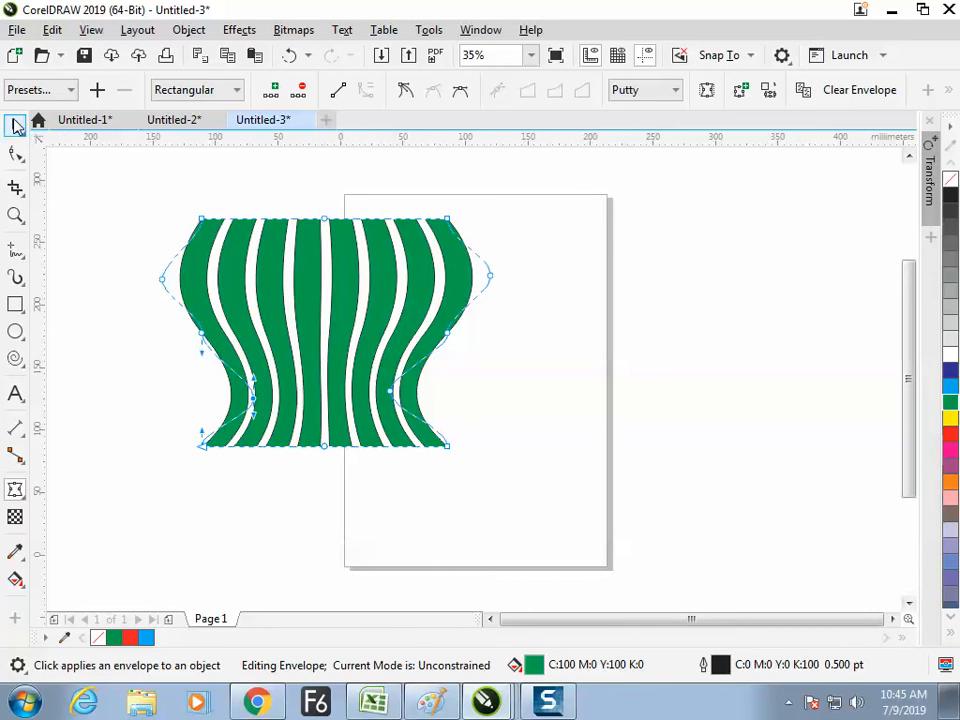
click(176, 265)
click(212, 296)
mouse_move(197, 289)
mouse_down()
mouse_move(180, 268)
mouse_move(193, 321)
mouse_move(199, 306)
mouse_up()
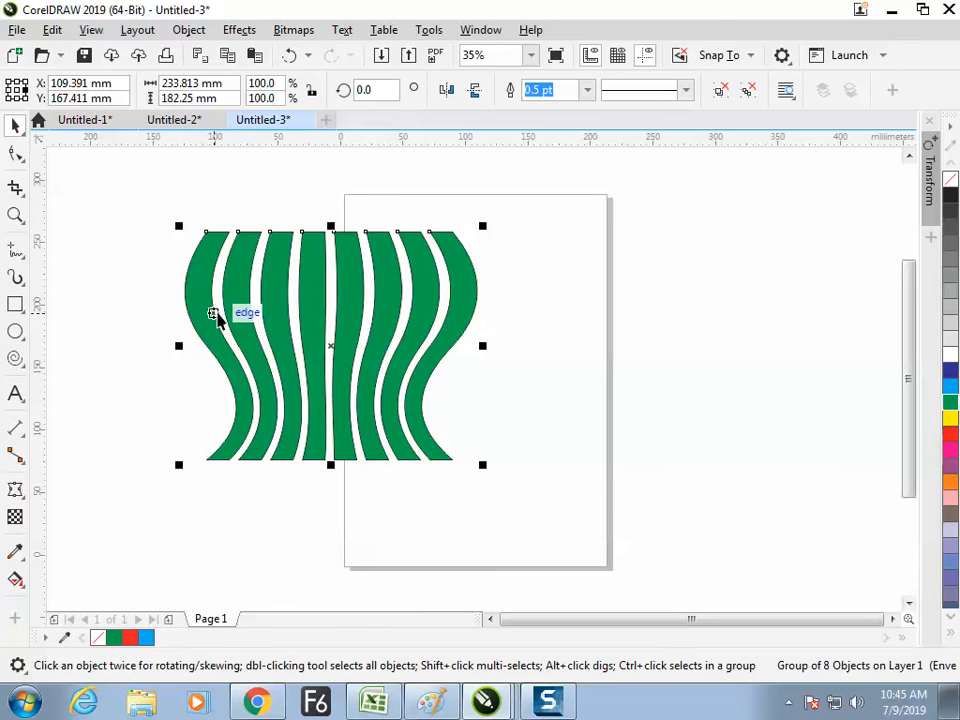
click(748, 90)
Fill the rightmost stripe with red and the stripe next to it with magenta pink.
click(471, 276)
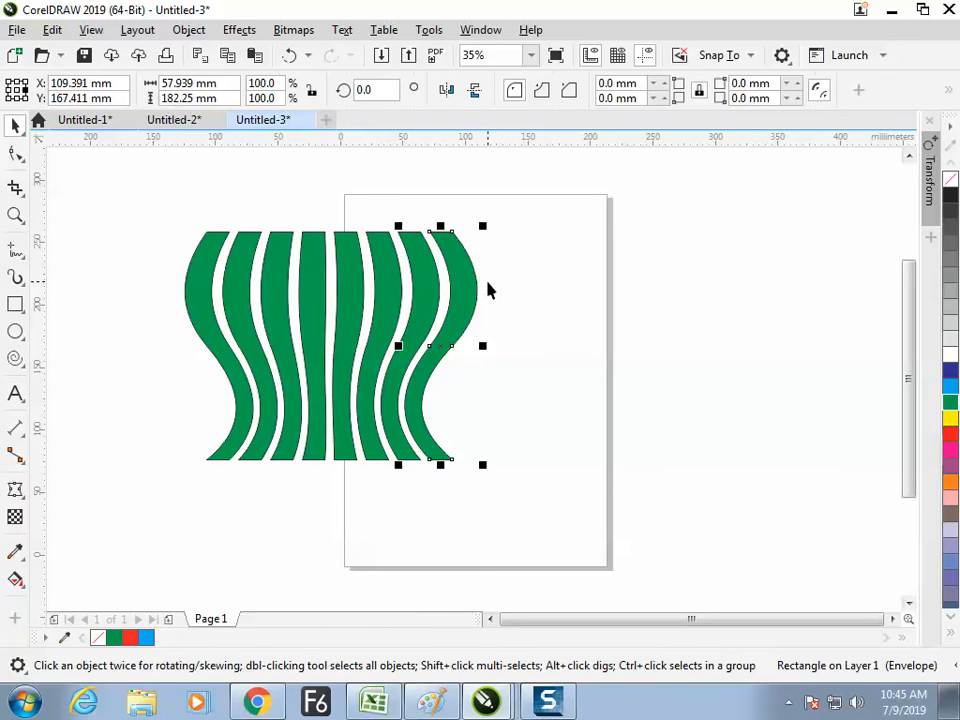
click(950, 433)
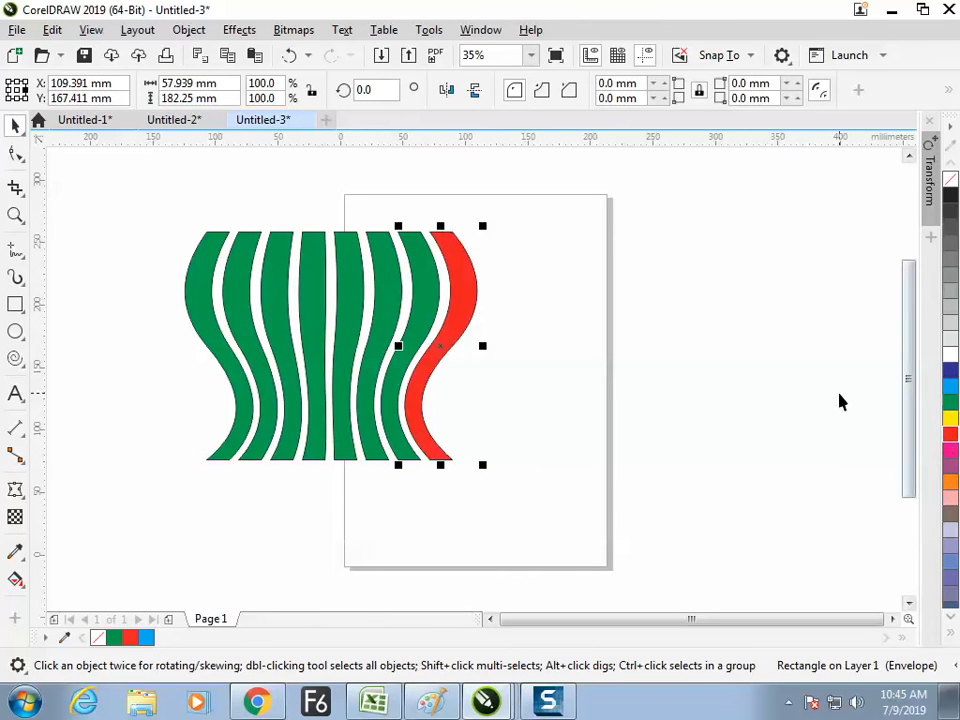
click(491, 303)
click(432, 300)
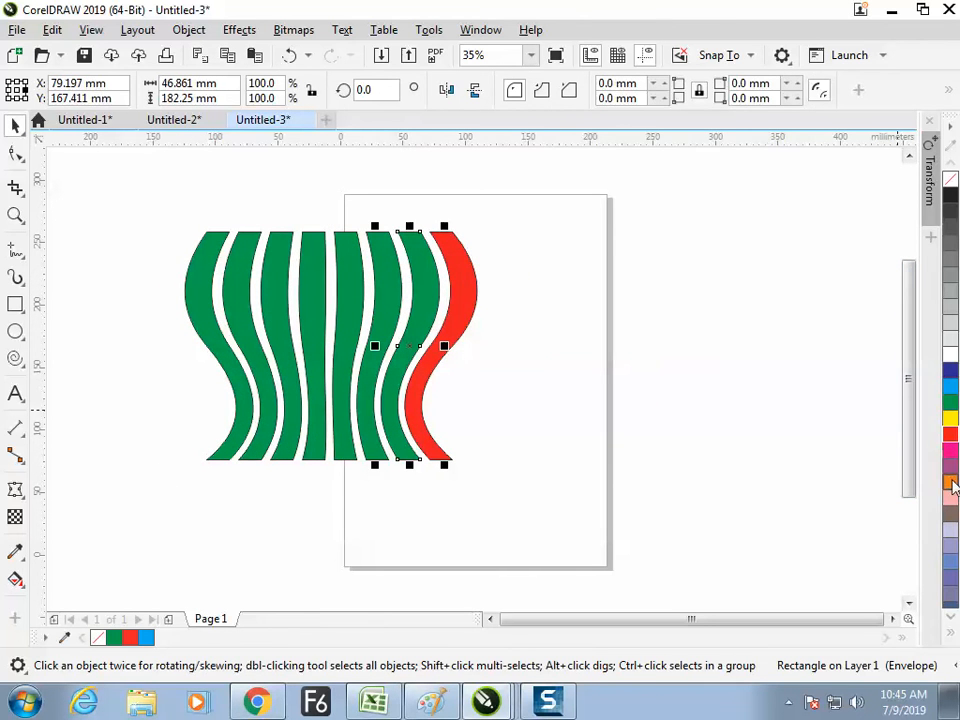
click(950, 450)
Round all corners of the pink stripe slightly by raising its corner radius.
click(578, 385)
click(424, 285)
click(652, 85)
click(658, 83)
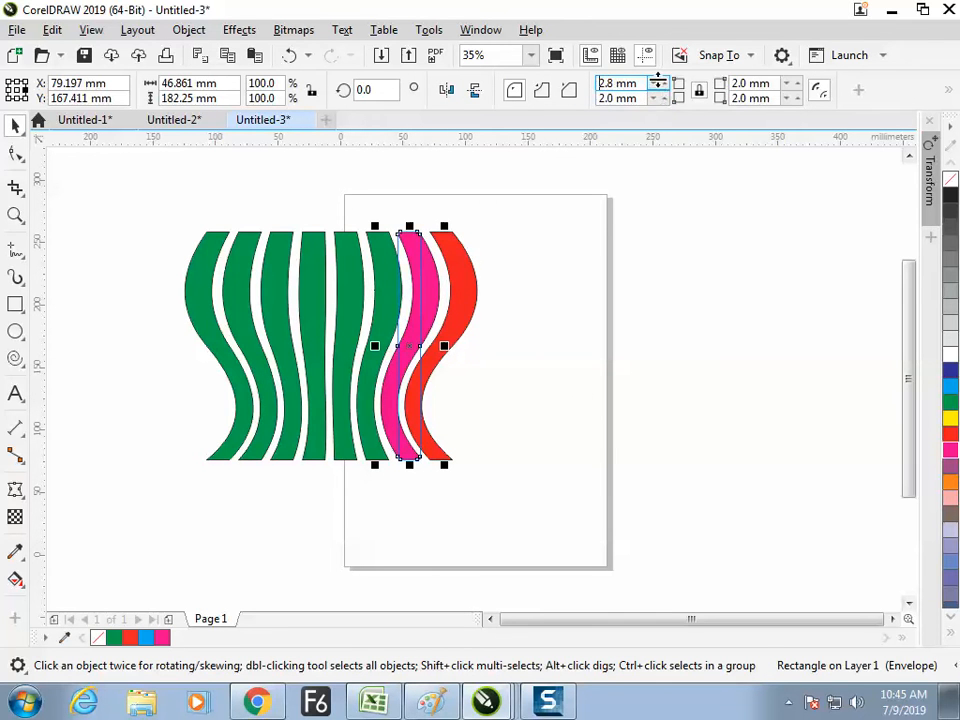
click(591, 214)
Group all eight stripes again and apply a new envelope, pulling the midpoint of its left side far inward.
drag(122, 199, 495, 478)
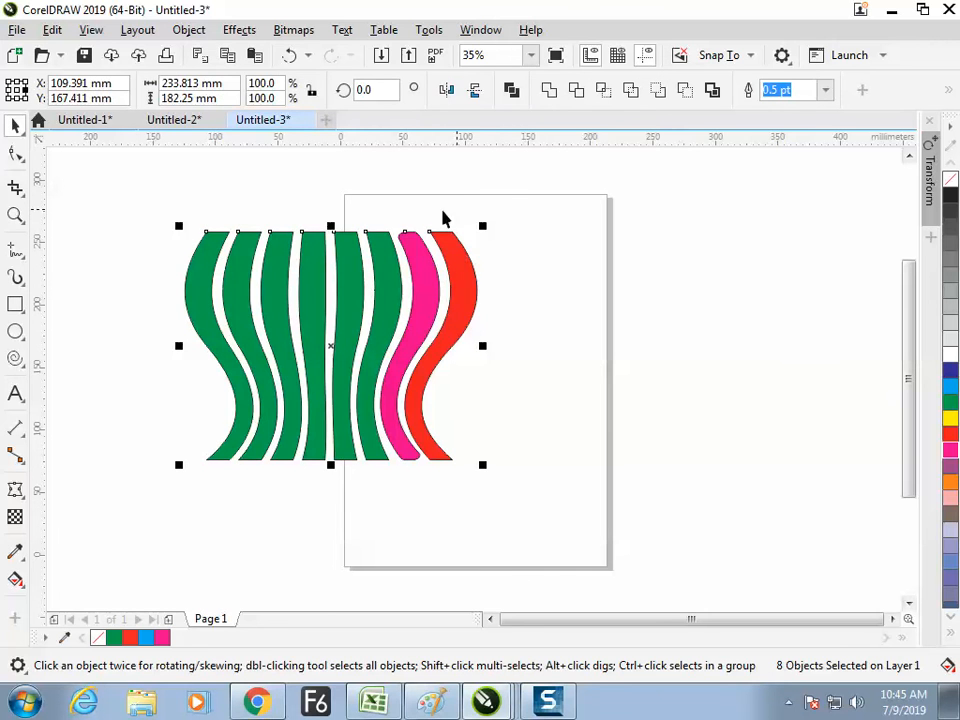
click(188, 30)
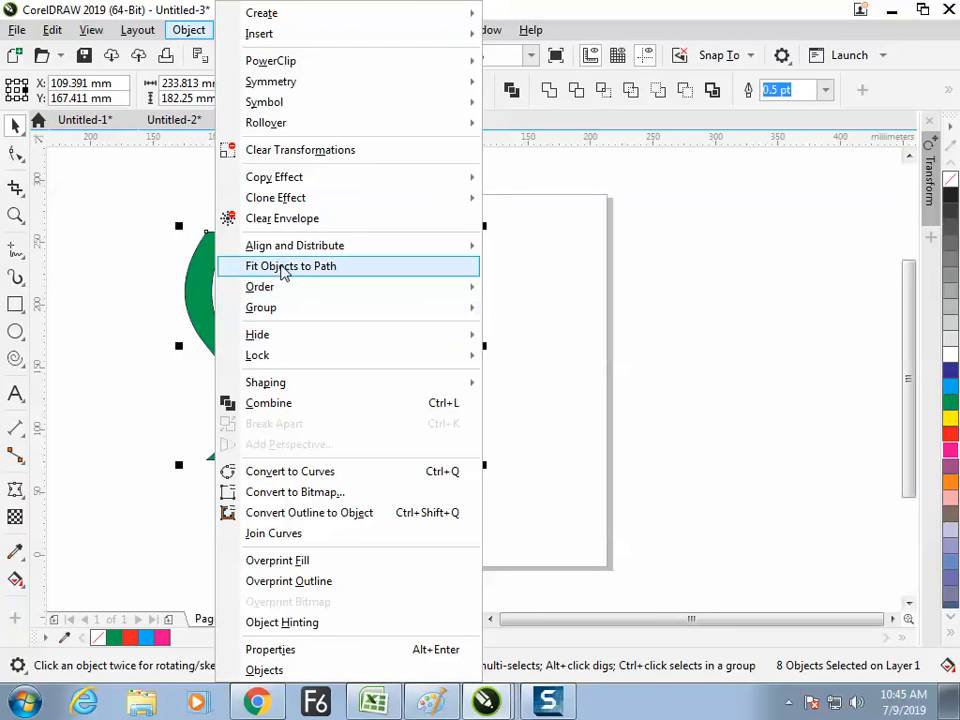
mouse_move(281, 310)
click(530, 316)
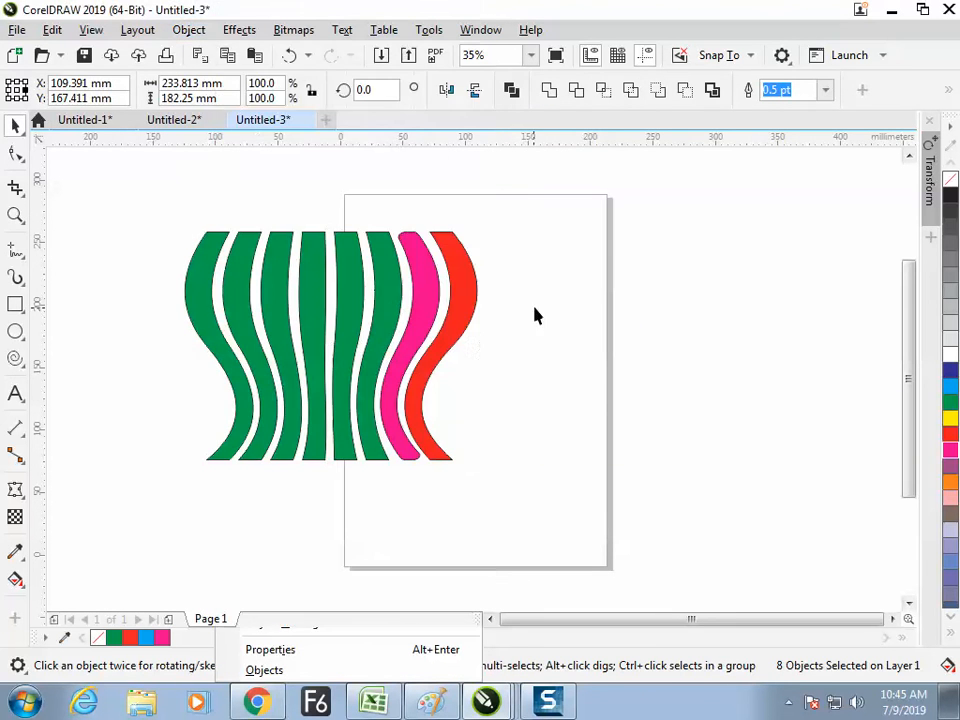
click(15, 489)
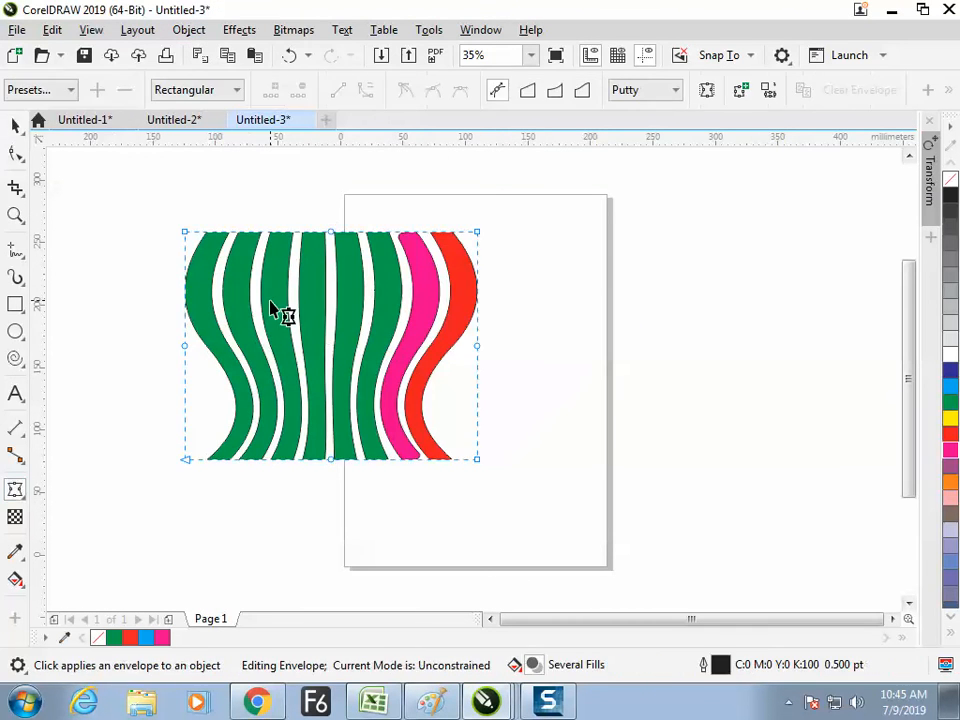
drag(185, 346, 269, 346)
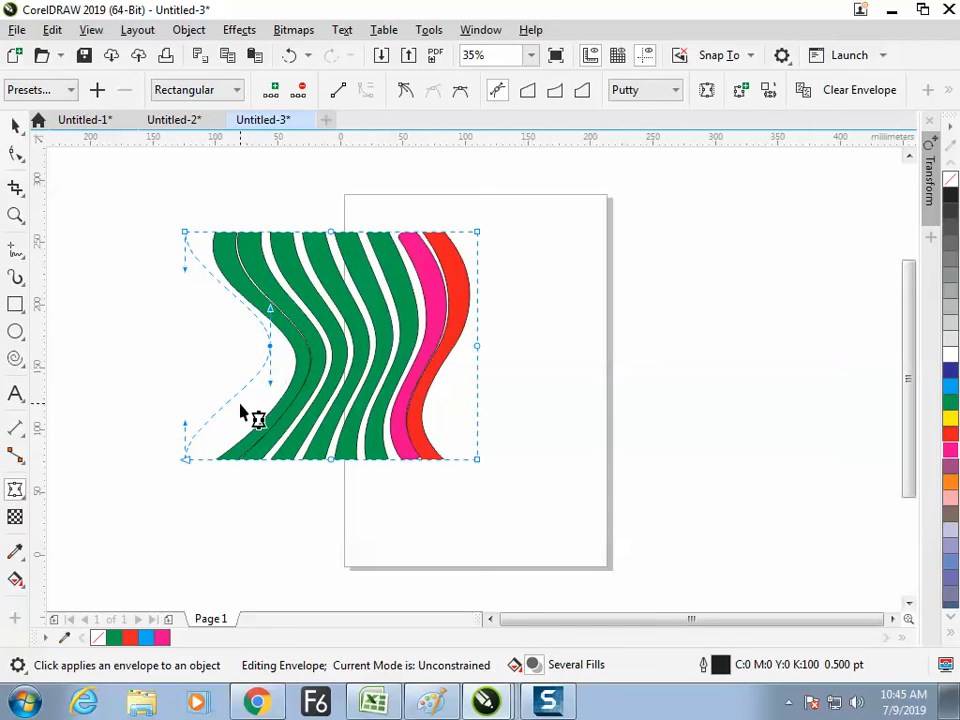
Ungroup all the stripes of the newly enveloped group.
click(17, 127)
click(124, 221)
click(278, 352)
click(748, 92)
click(694, 226)
Pull the red, pink and two adjacent green stripes away from the rest and undo the last move.
click(460, 288)
drag(460, 288, 516, 278)
drag(442, 287, 482, 281)
drag(399, 295, 427, 287)
click(366, 321)
drag(372, 307, 394, 268)
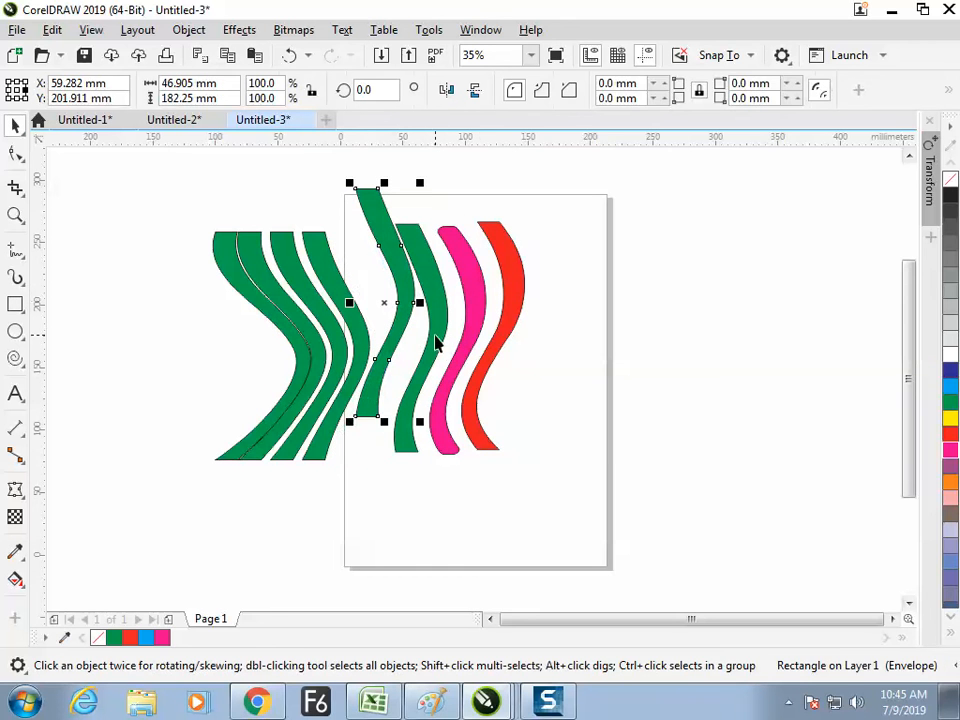
key(ctrl+a)
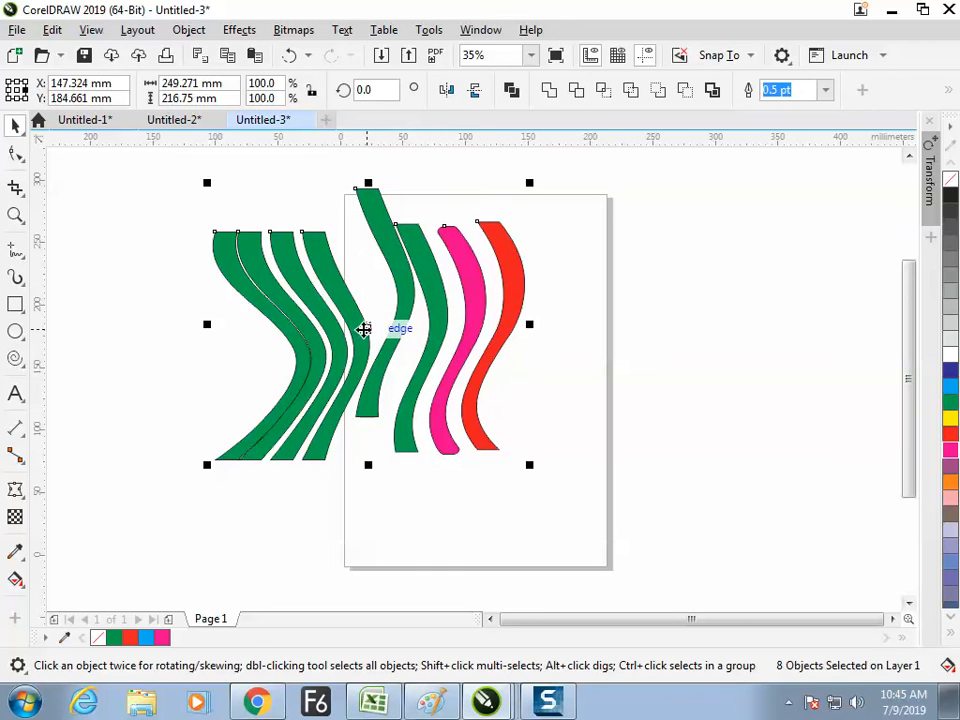
key(ctrl+z)
Delete all stripes and draw a new tall rectangle about 22 × 193 mm beside the page, filled with light blue.
key(ctrl+a)
key(Delete)
click(15, 304)
drag(155, 239, 182, 479)
click(15, 125)
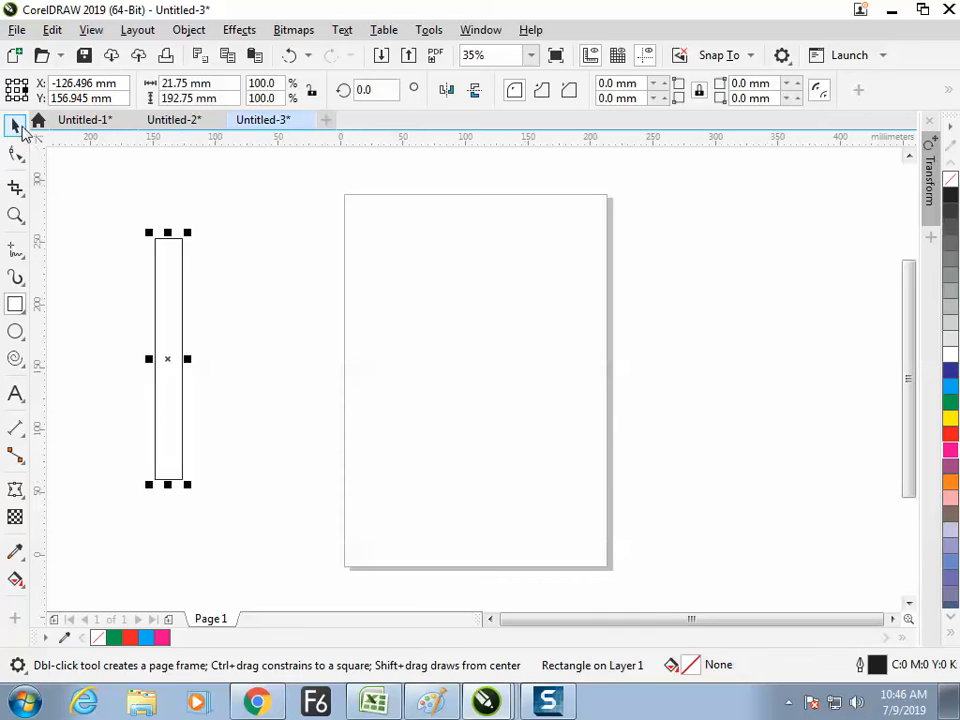
click(951, 388)
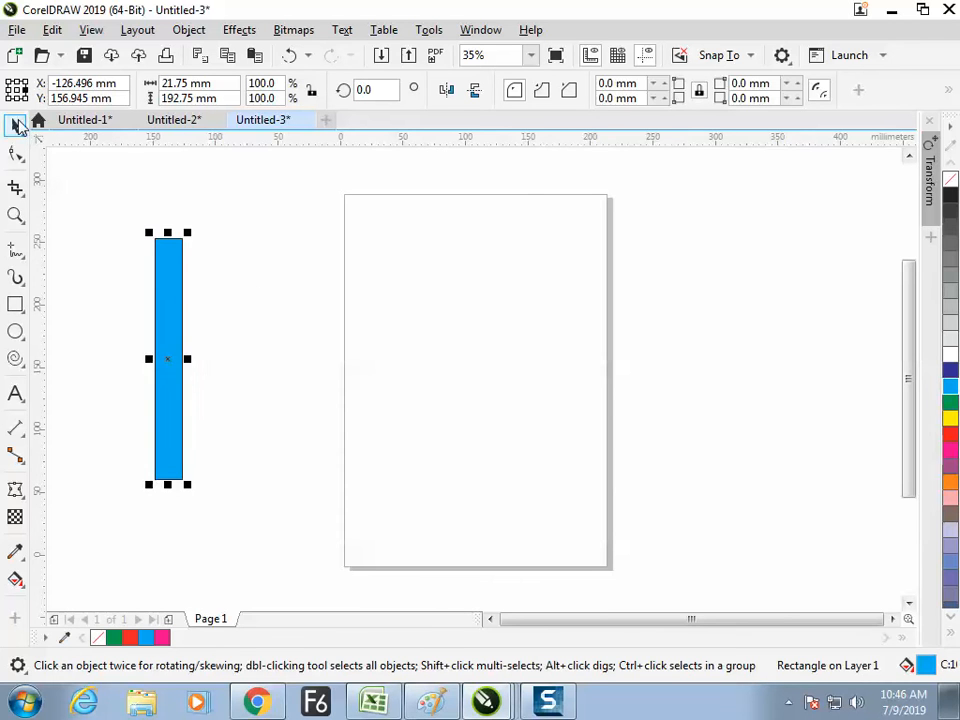
Copy the blue rectangle sideways, repeat the duplication to make eight evenly spaced stripes, and select them all.
drag(180, 296, 221, 312)
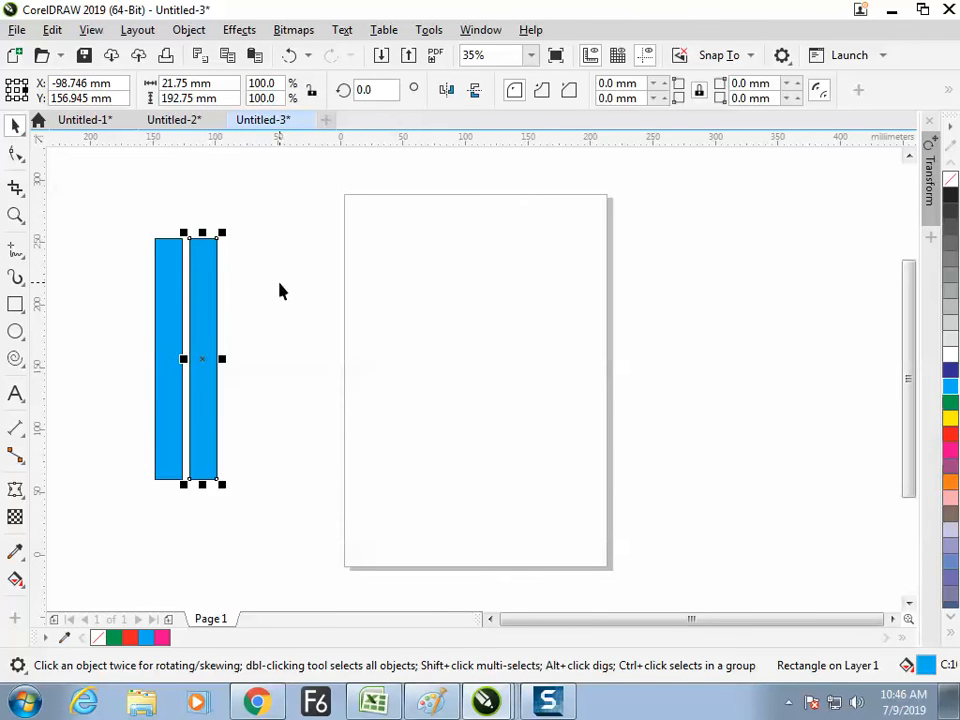
key(ctrl+d)
key(ctrl+d)
key(ctrl+d)
key(ctrl+d)
key(ctrl+d)
key(ctrl+d)
drag(152, 204, 538, 482)
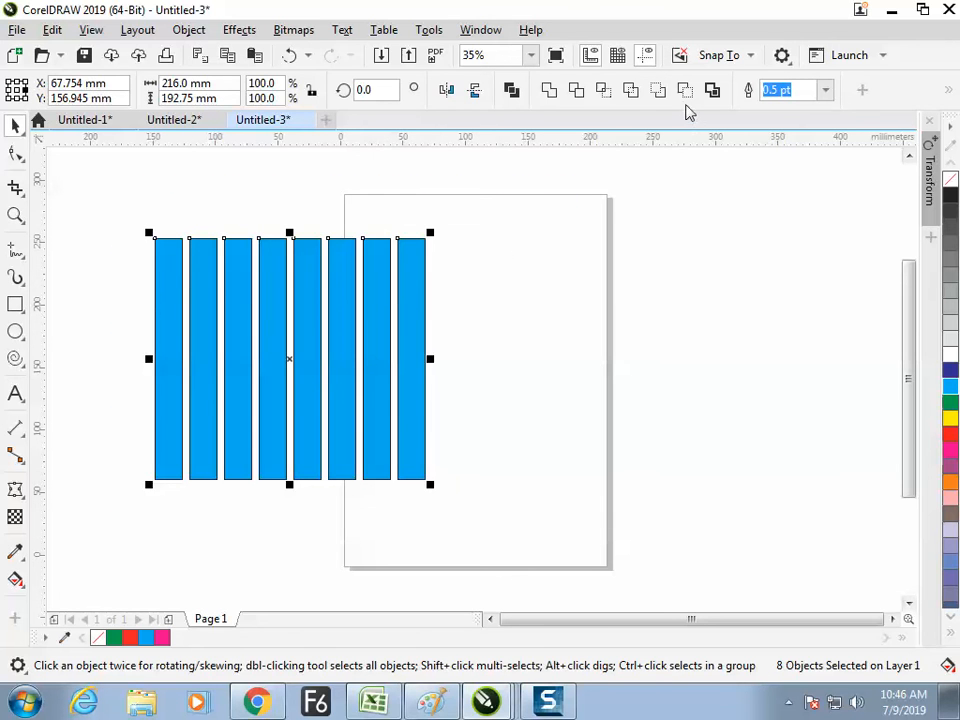
Group the eight blue stripes and bend the group with an envelope, moving the midpoints of both vertical sides to the right.
click(189, 29)
mouse_move(248, 307)
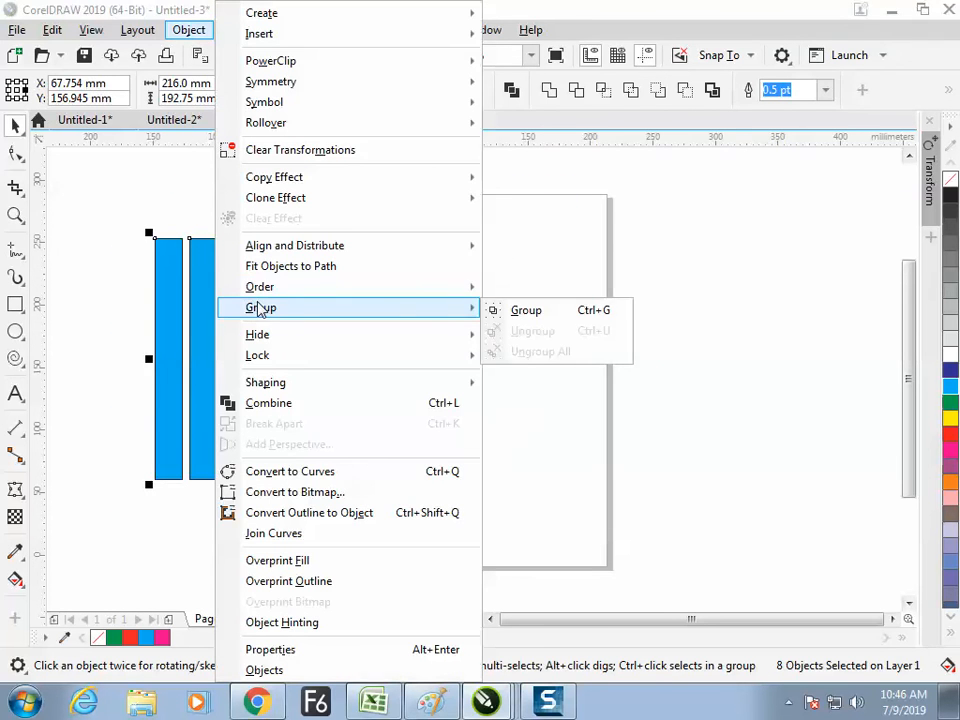
click(520, 310)
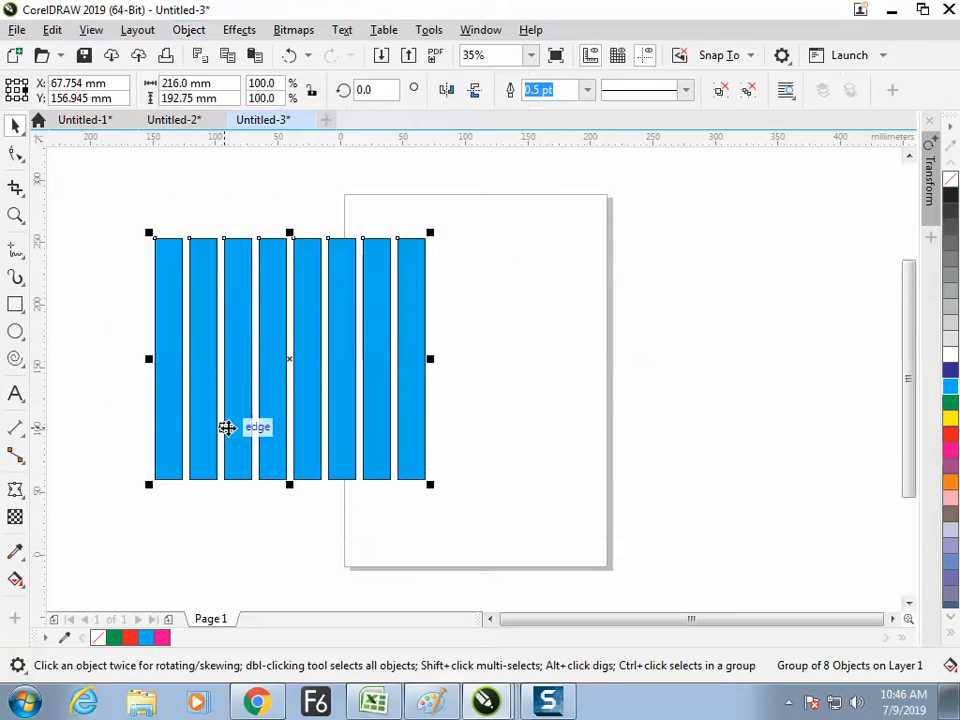
click(15, 489)
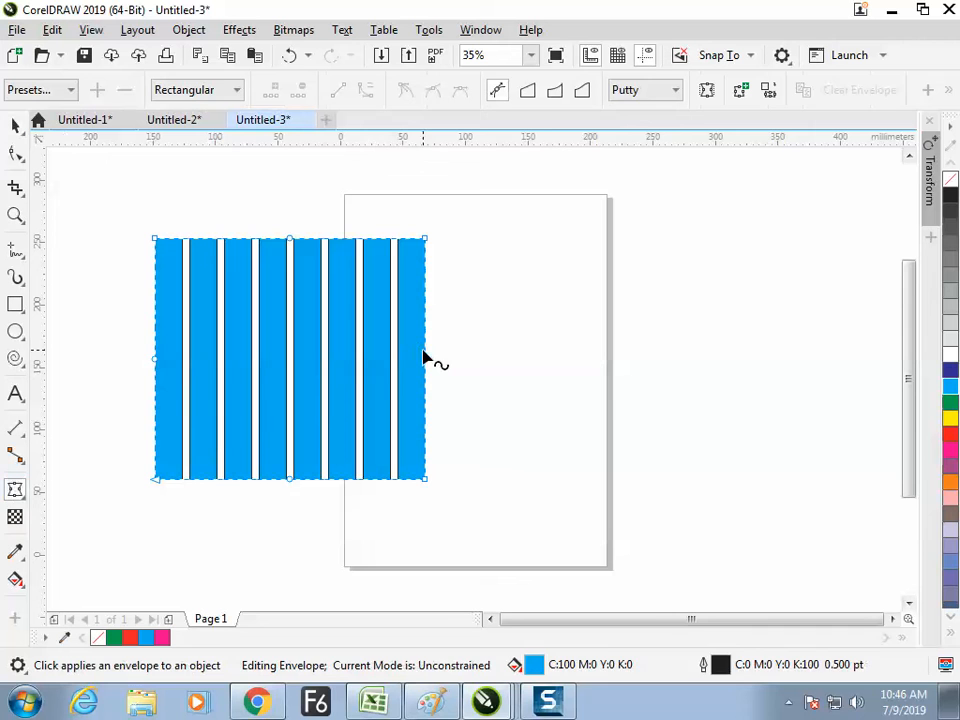
drag(426, 359, 573, 345)
drag(158, 366, 208, 386)
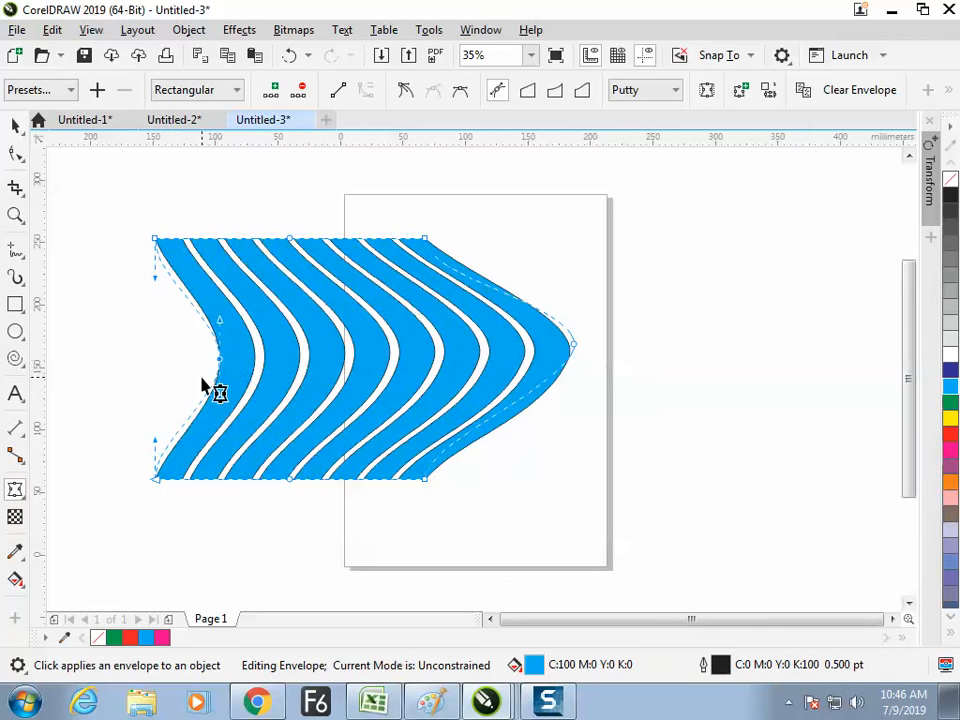
Ungroup all the enveloped stripes, spread the three rightmost ones apart and undo the last move.
click(15, 125)
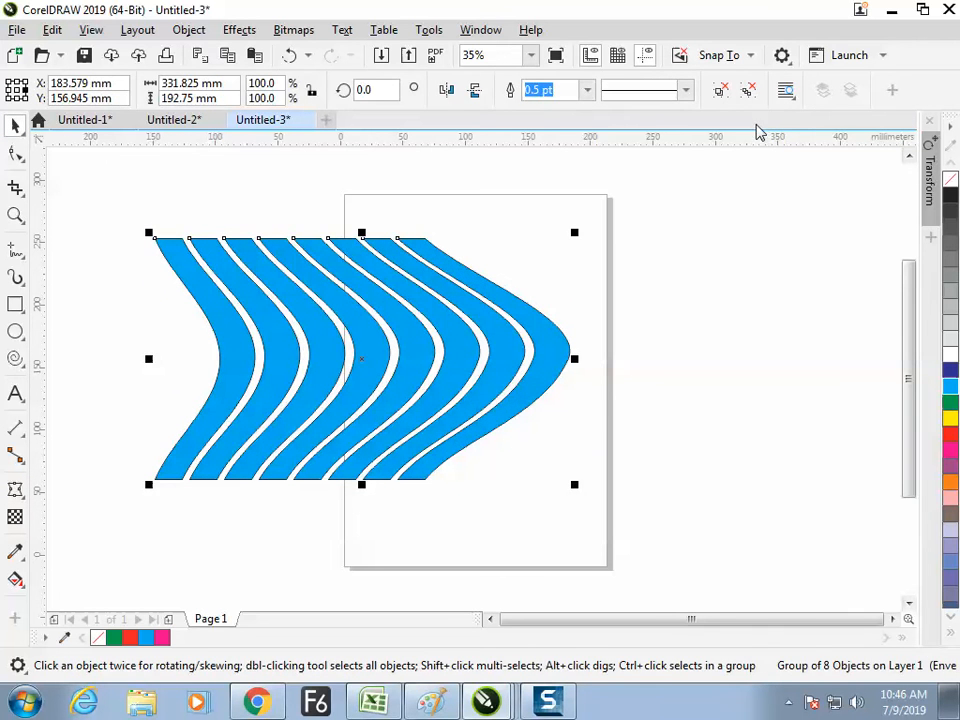
click(748, 90)
drag(538, 332, 612, 340)
drag(510, 347, 540, 345)
drag(468, 353, 489, 354)
click(614, 327)
drag(615, 335, 634, 334)
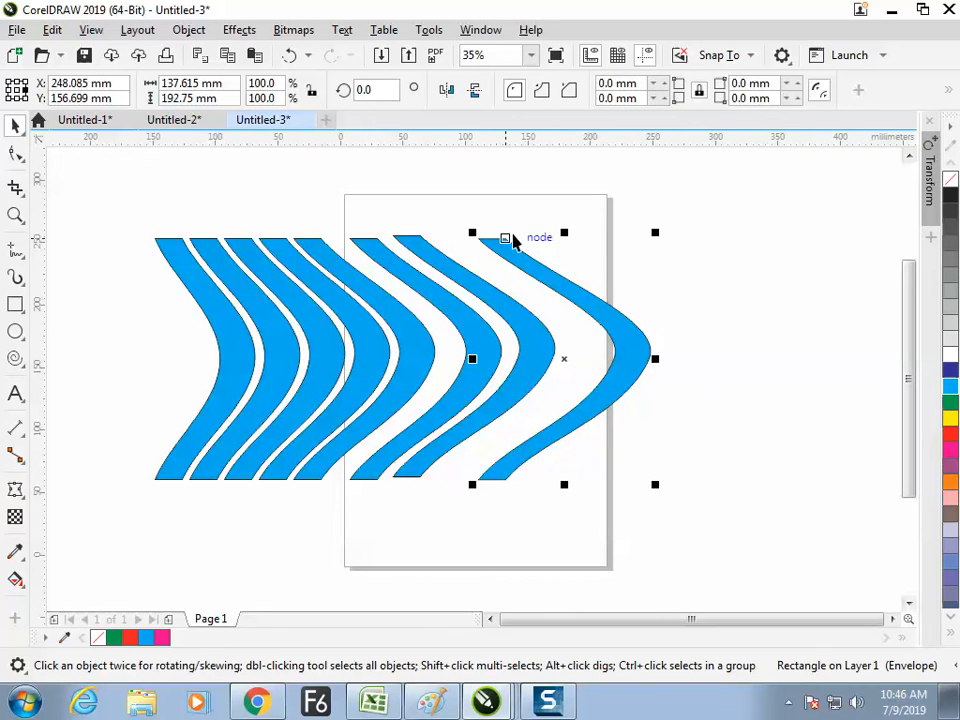
key(ctrl+z)
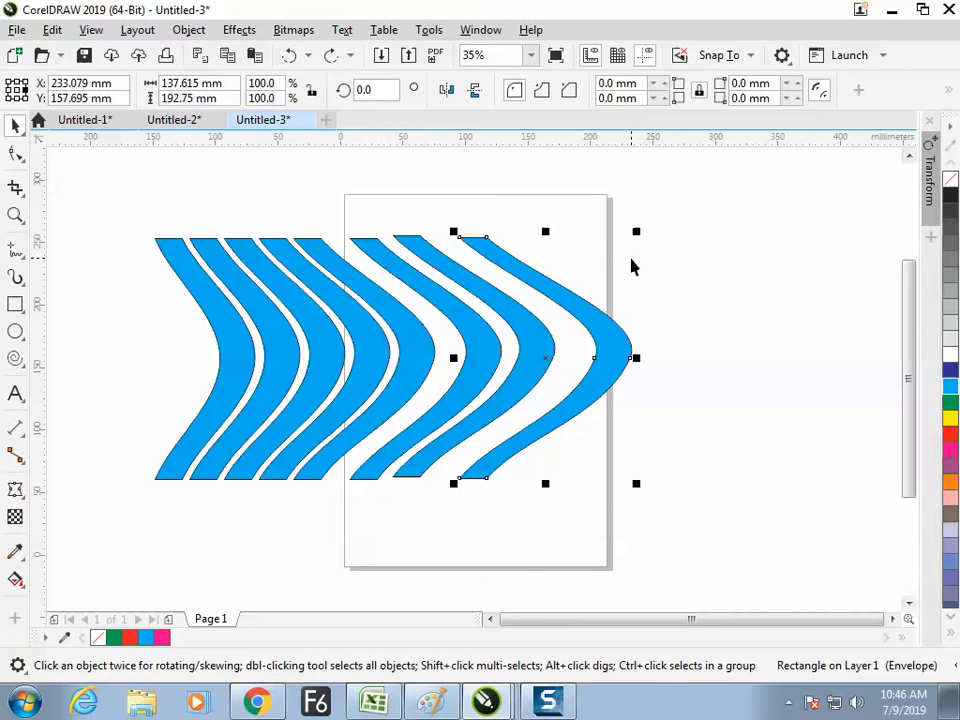
Fill the third stripe from the left with red and reshape the envelopes of the first two stripes individually.
click(317, 354)
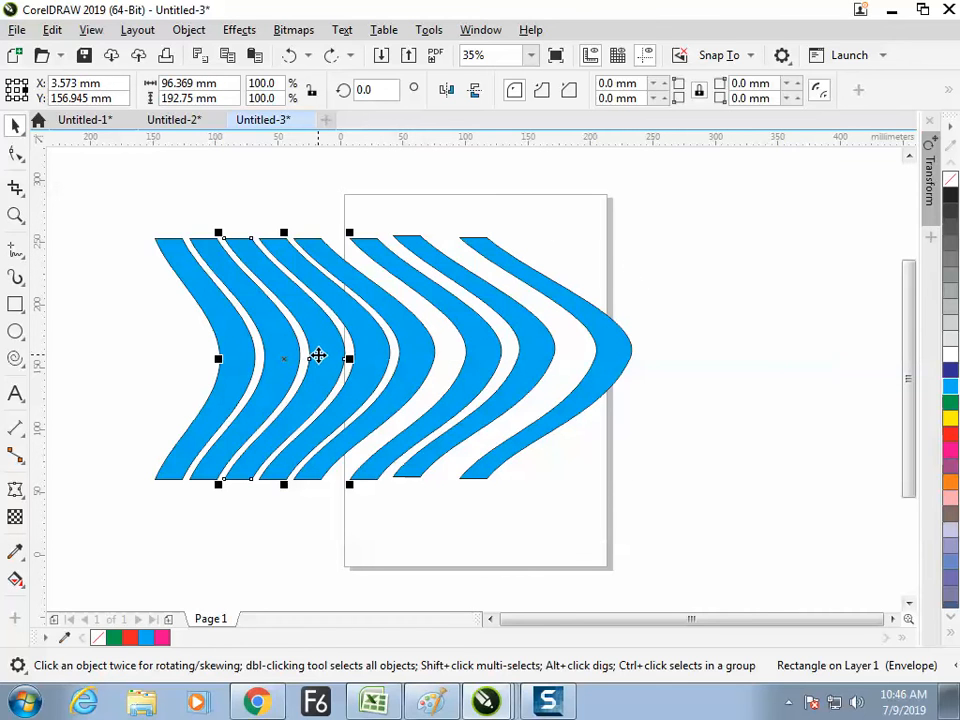
click(950, 439)
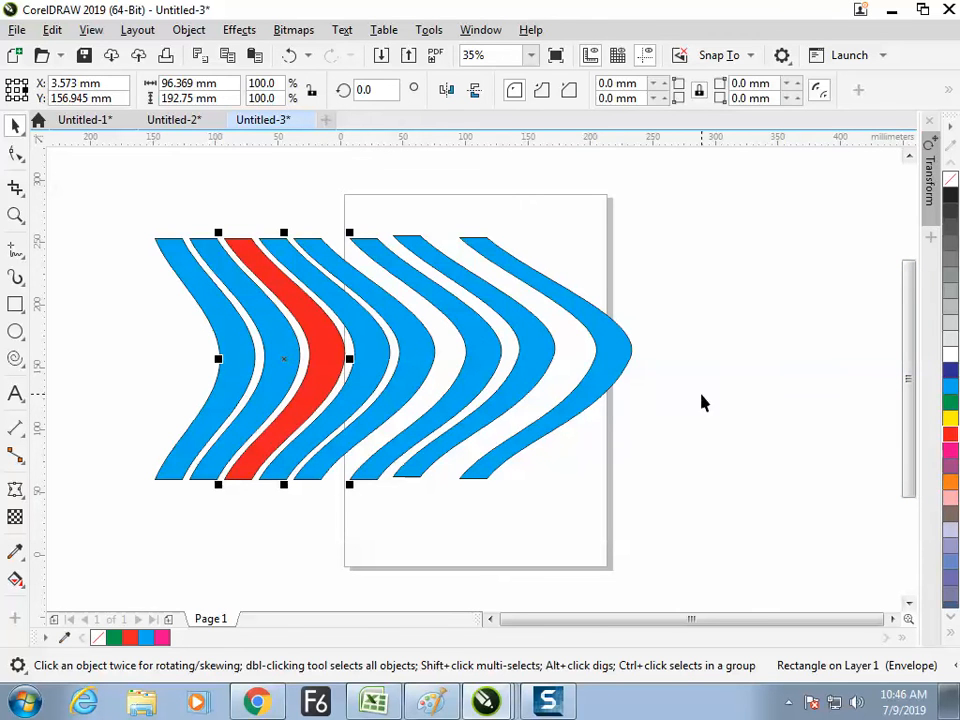
key(ctrl+a)
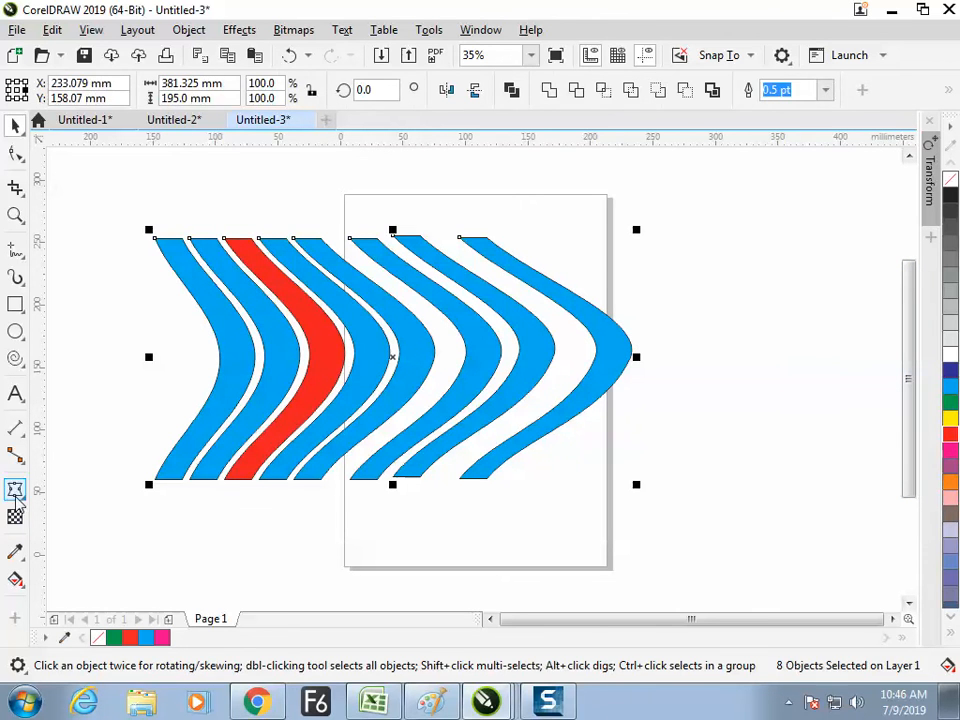
click(15, 489)
click(229, 360)
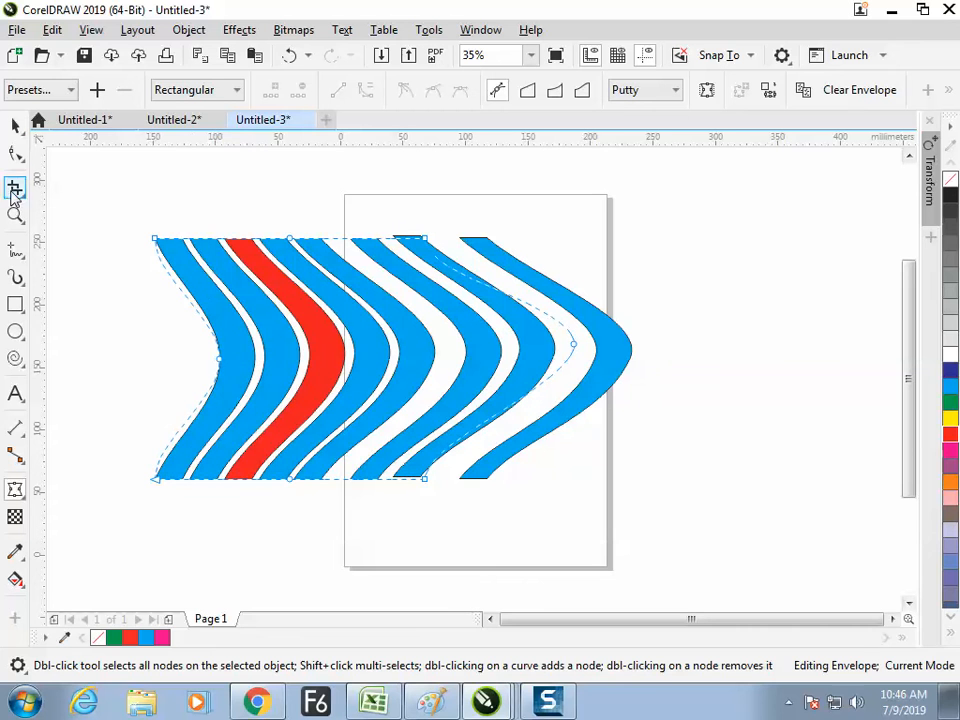
drag(214, 358, 182, 360)
click(299, 351)
key(space)
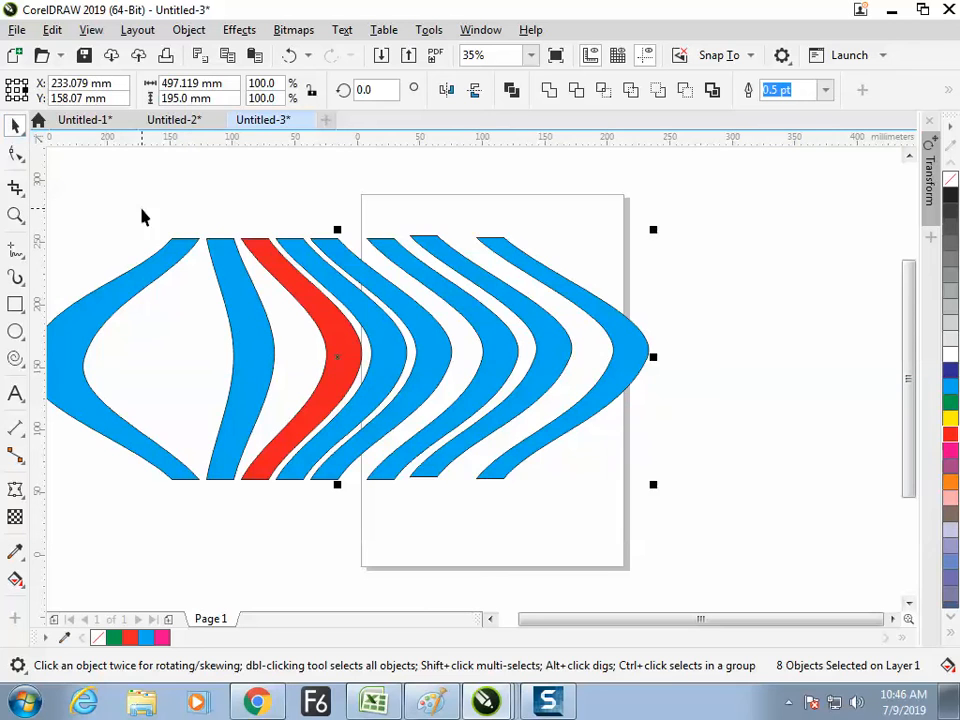
Delete all stripes and draw a new tall rectangle about 152 mm high beside the page, filled with light blue.
key(Delete)
click(16, 304)
drag(174, 234, 205, 430)
click(950, 388)
Copy the blue rectangle sideways and repeat the duplication to make four evenly spaced stripes.
key(space)
drag(192, 340, 229, 320)
right_click(229, 320)
key(ctrl+r)
key(ctrl+r)
Group the four blue stripes and move the group sideways, close to the page edge.
drag(161, 225, 345, 445)
click(189, 30)
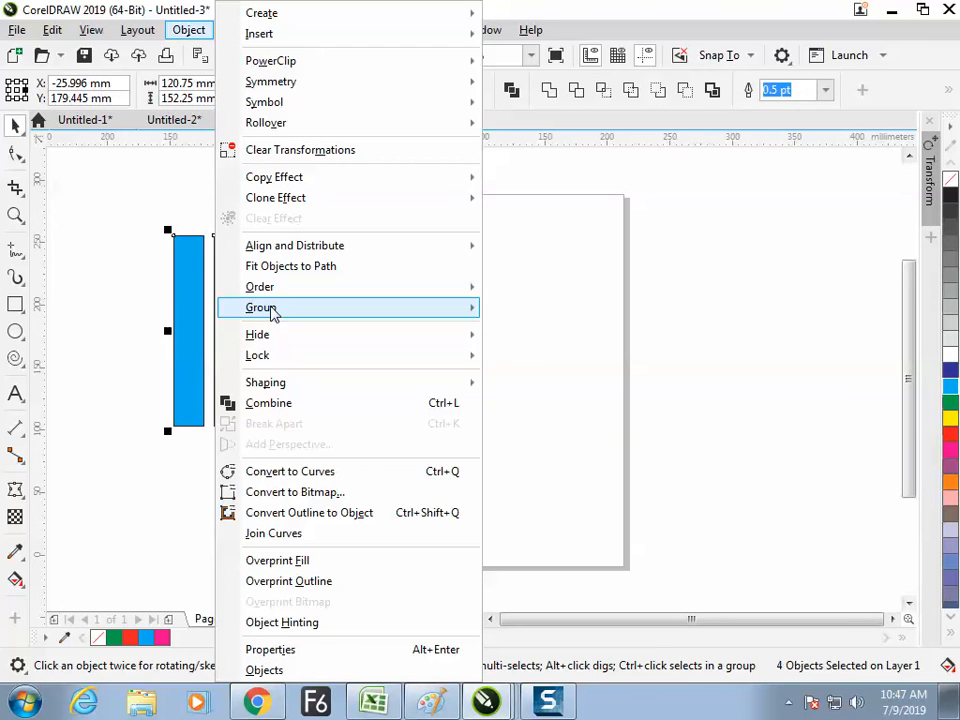
mouse_move(452, 314)
click(526, 310)
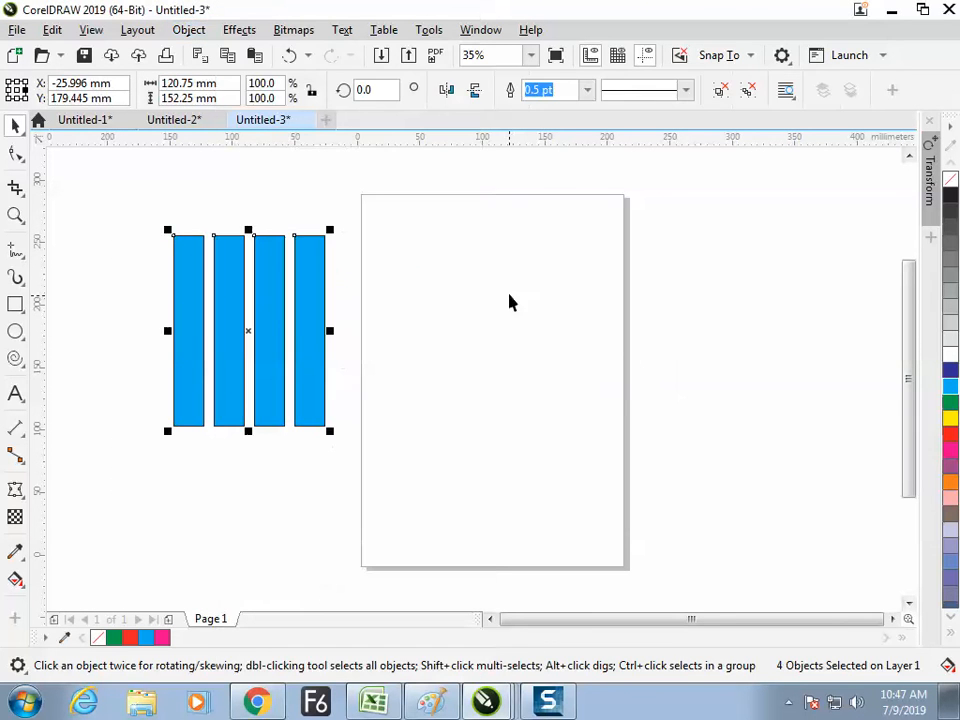
drag(274, 319, 310, 322)
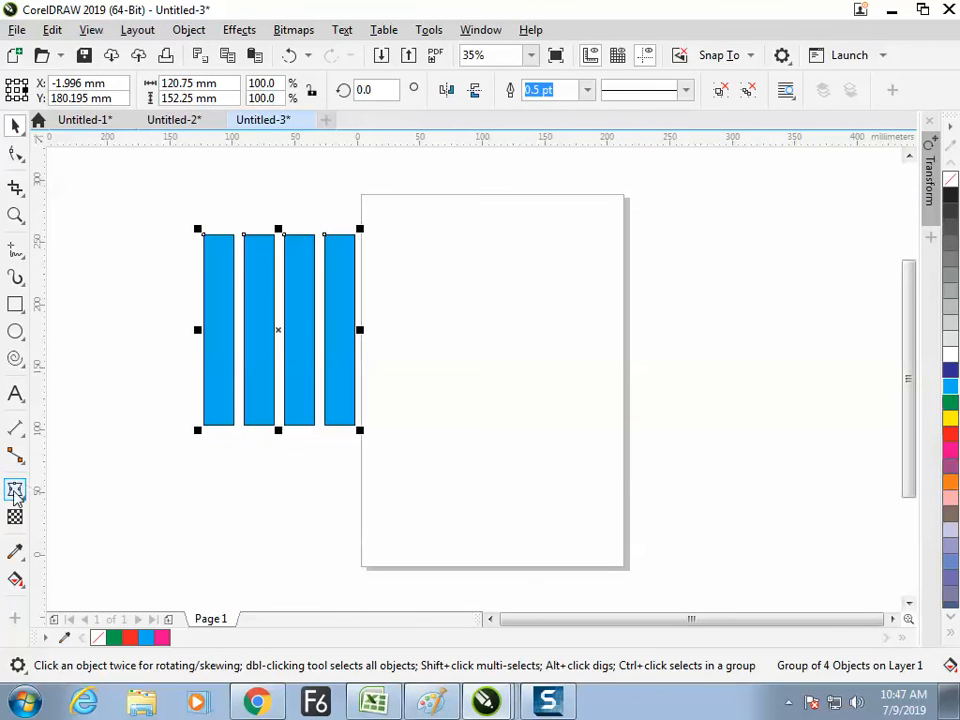
Bulge both sides of the striped group outward with an envelope and ungroup all its stripes.
click(15, 489)
drag(205, 333, 157, 340)
drag(369, 331, 407, 324)
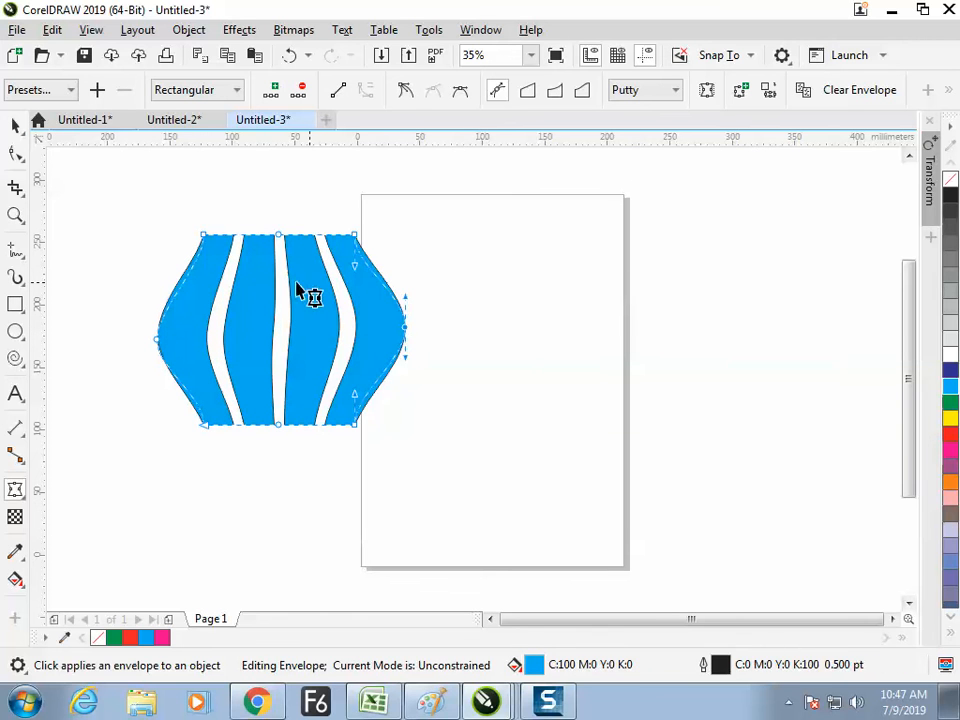
click(15, 125)
click(368, 289)
click(748, 90)
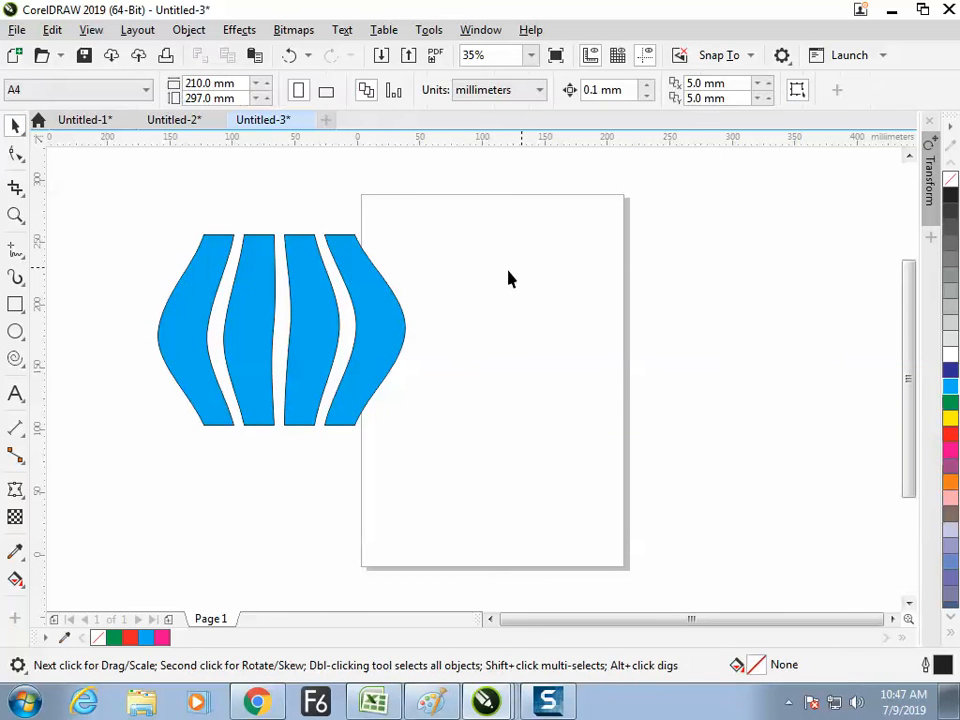
Pull the four enveloped stripes apart one by one and undo the moves.
drag(399, 311, 649, 301)
drag(297, 340, 455, 335)
drag(245, 330, 354, 320)
drag(198, 330, 205, 358)
drag(372, 367, 268, 392)
drag(470, 380, 311, 384)
drag(590, 395, 340, 405)
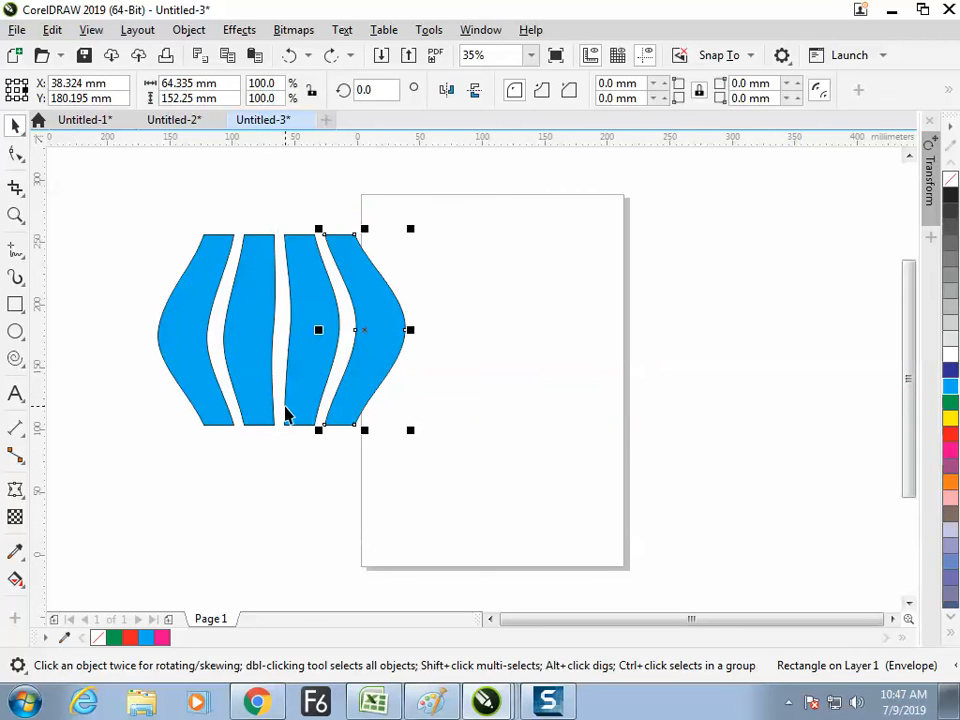
Fill the two rightmost stripes with red.
click(950, 433)
click(352, 352)
click(950, 440)
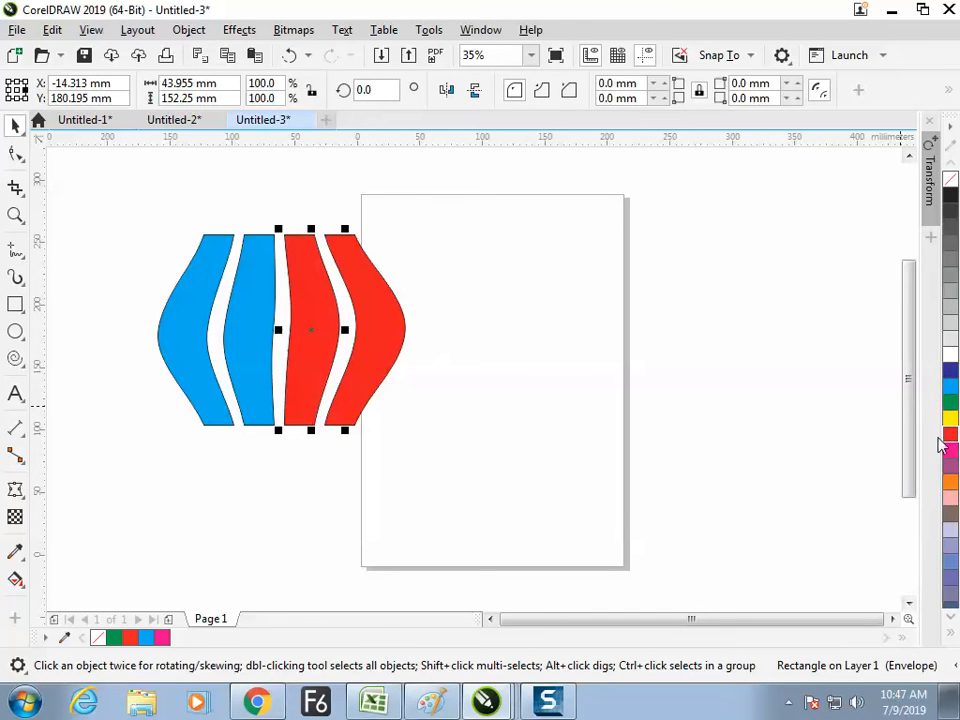
Give the inner red stripe chamfered corners and increase their size.
click(548, 92)
click(563, 92)
click(658, 84)
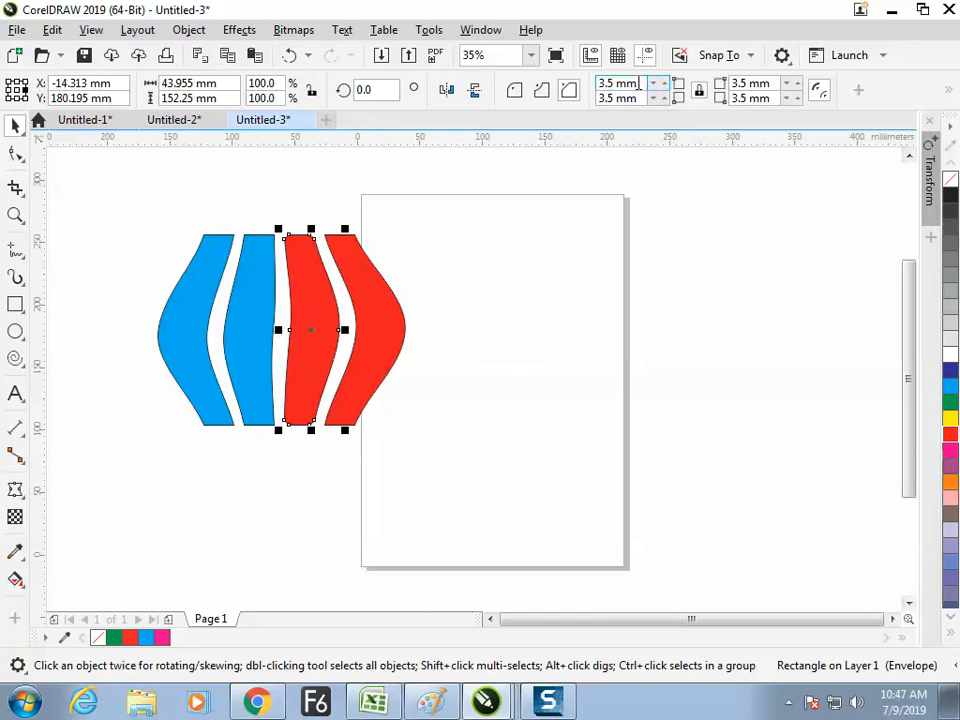
click(633, 98)
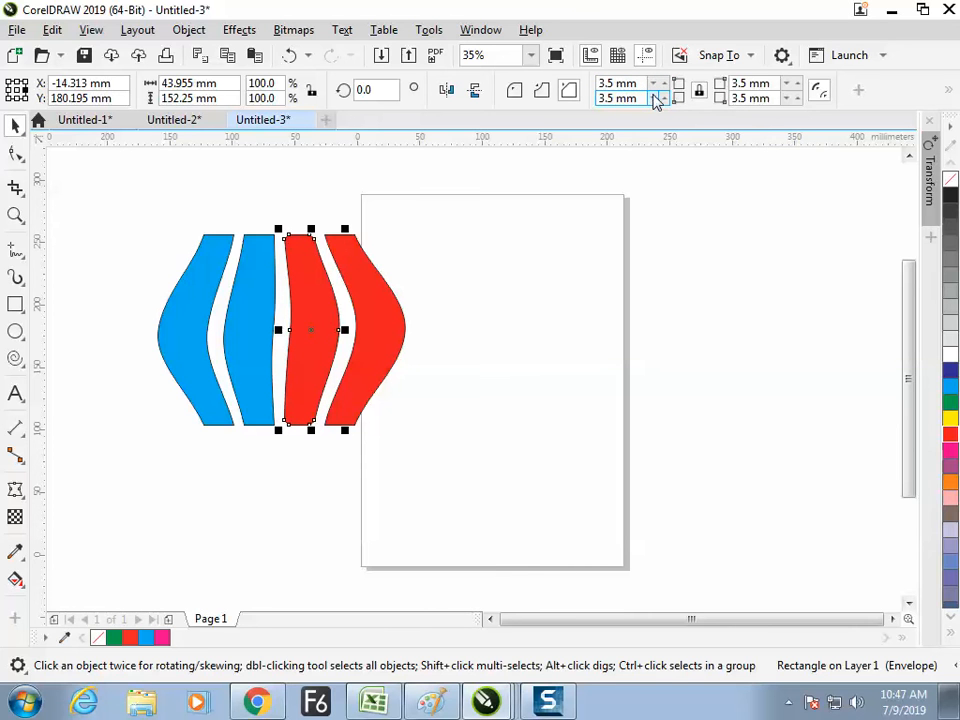
click(659, 84)
click(437, 225)
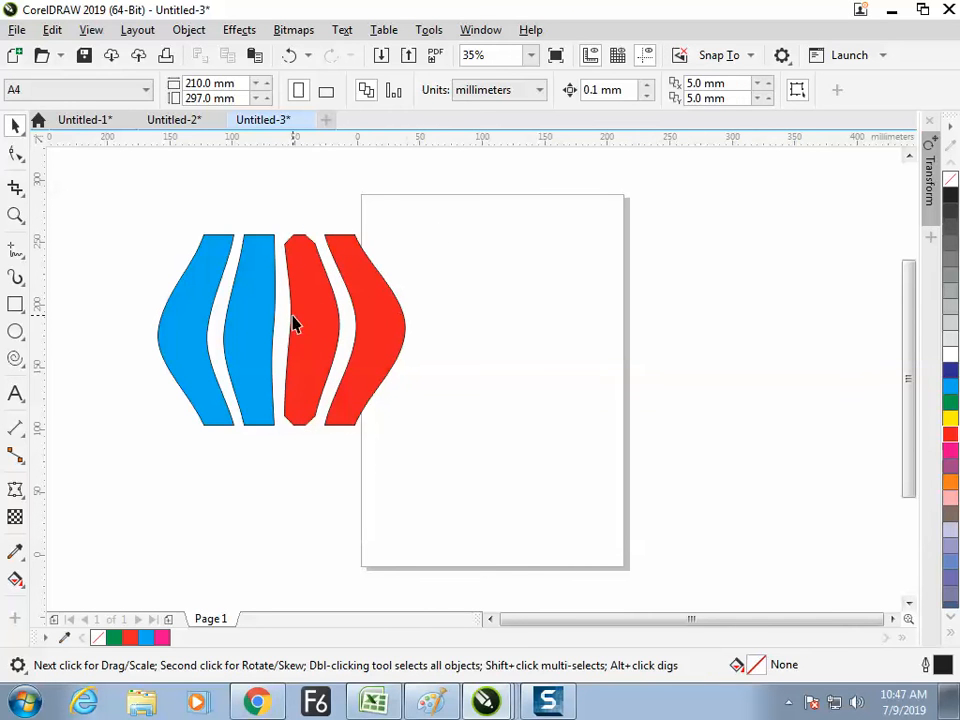
Select the two blue and two red stripes and group them.
click(379, 345)
drag(86, 207, 420, 440)
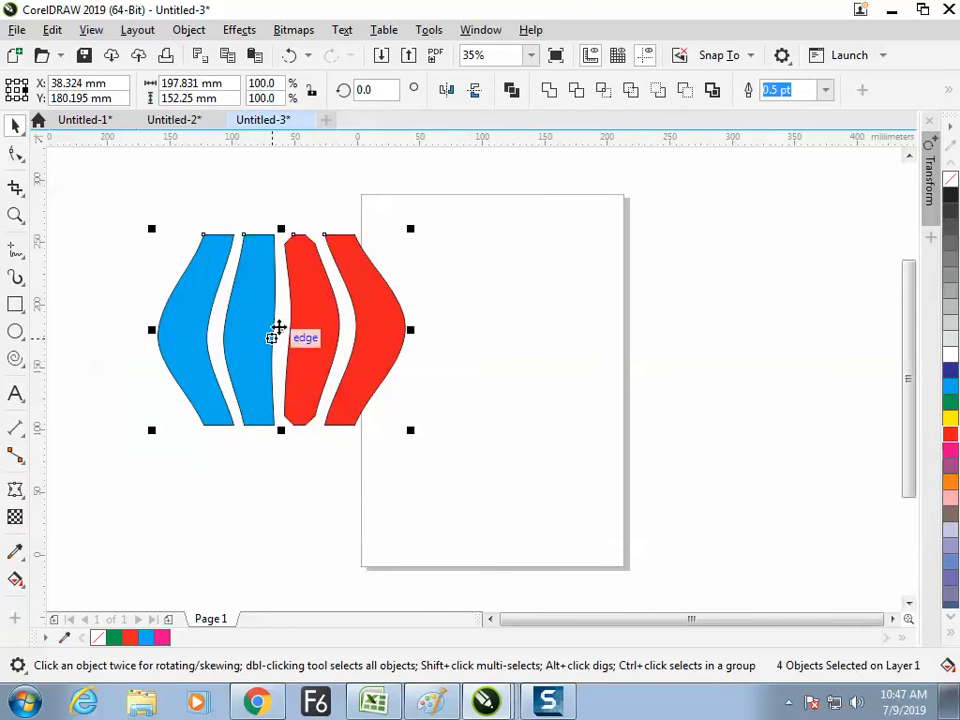
click(188, 29)
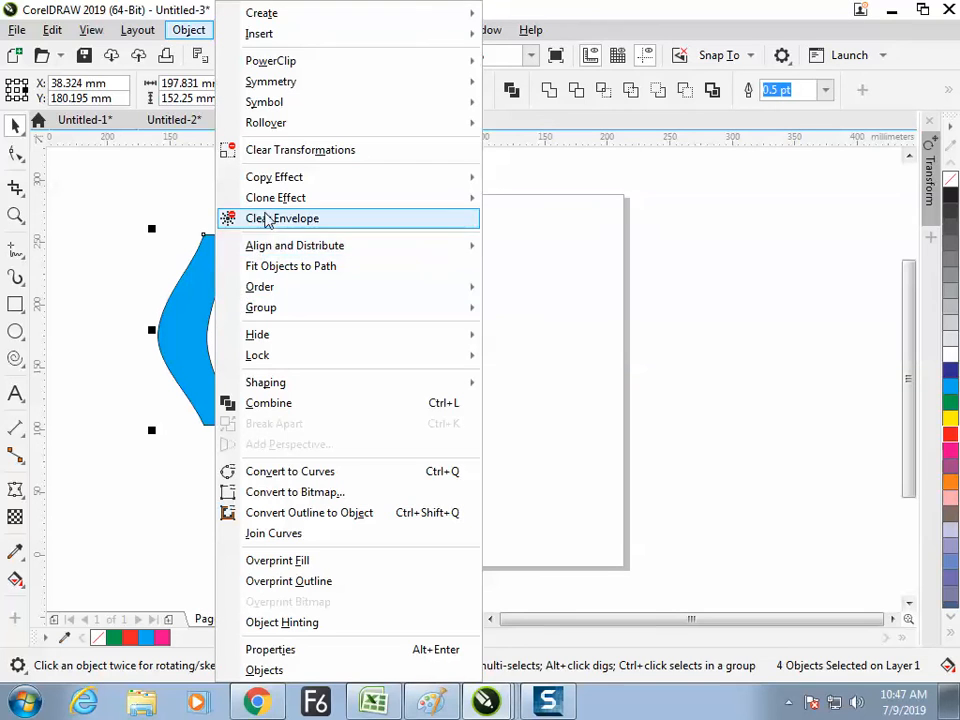
mouse_move(335, 311)
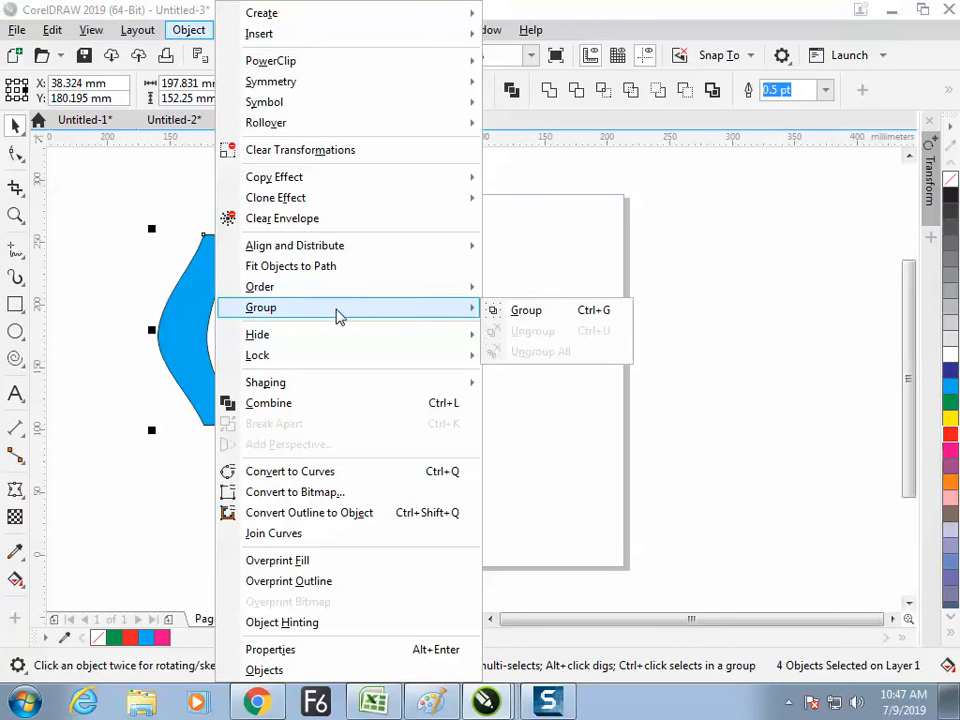
click(510, 310)
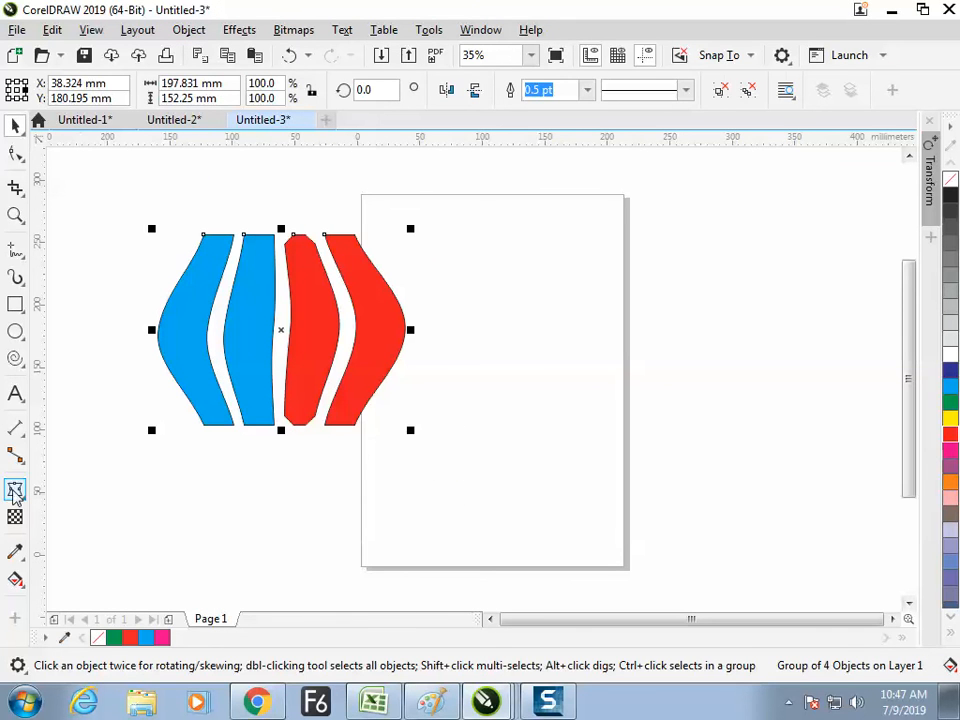
Apply a new envelope to the regrouped stripes, pushing the midpoint of the right side inward.
click(15, 489)
drag(404, 332, 290, 315)
click(15, 125)
click(161, 294)
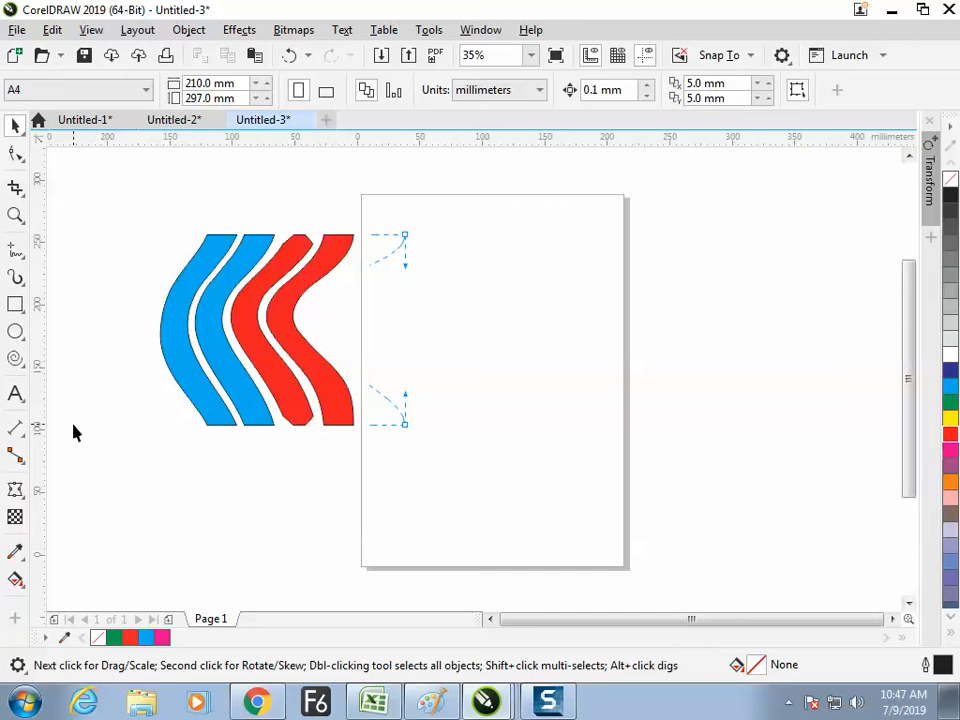
click(16, 489)
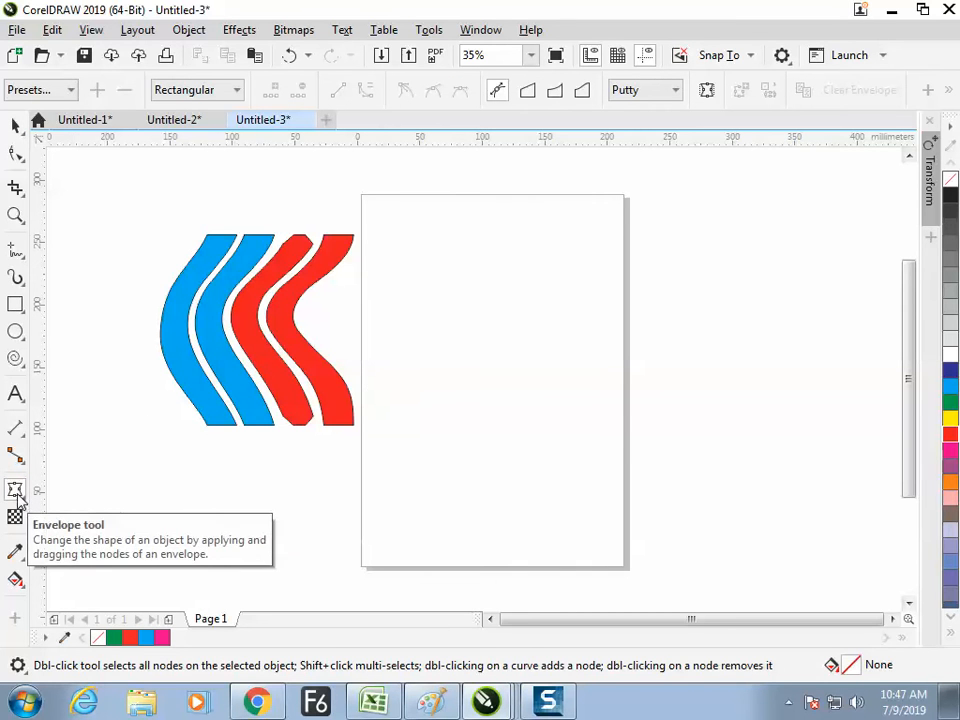
Switch to Paint and annotate the envelope notes in red with arrows, a crossed-out "Basic object" note, two small boxes and a check mark.
click(432, 702)
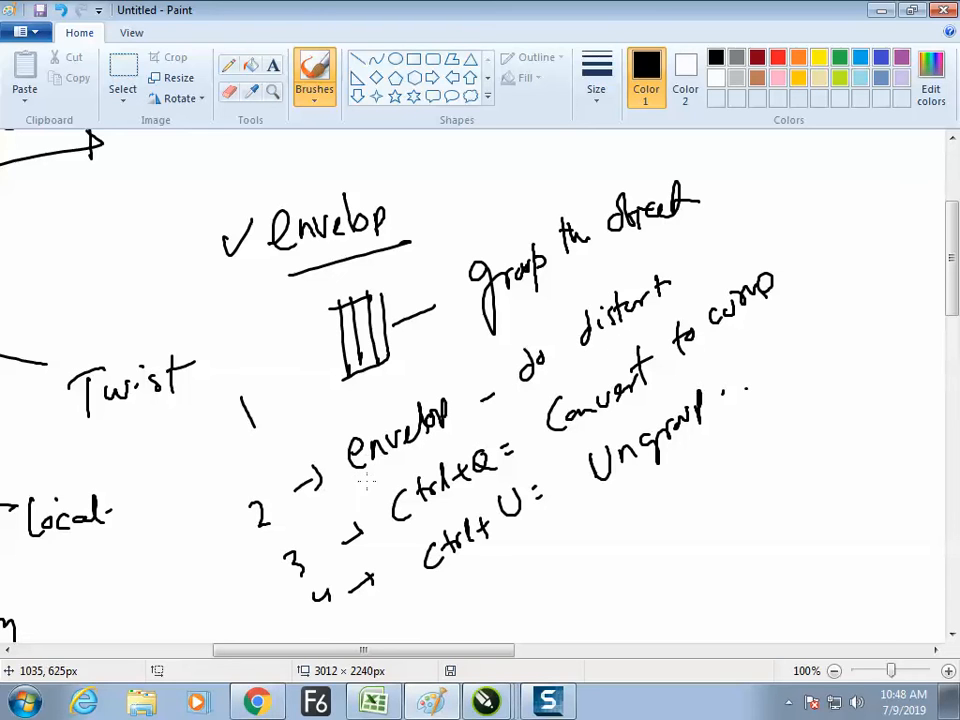
click(777, 58)
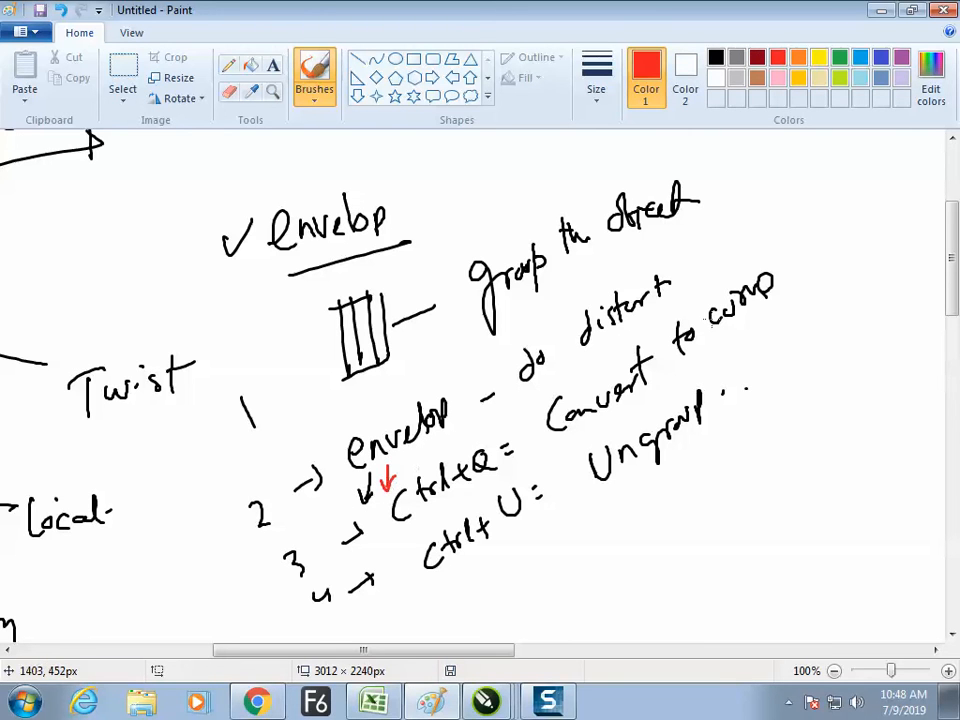
mouse_move(674, 283)
mouse_down()
mouse_move(832, 225)
mouse_move(762, 393)
mouse_up()
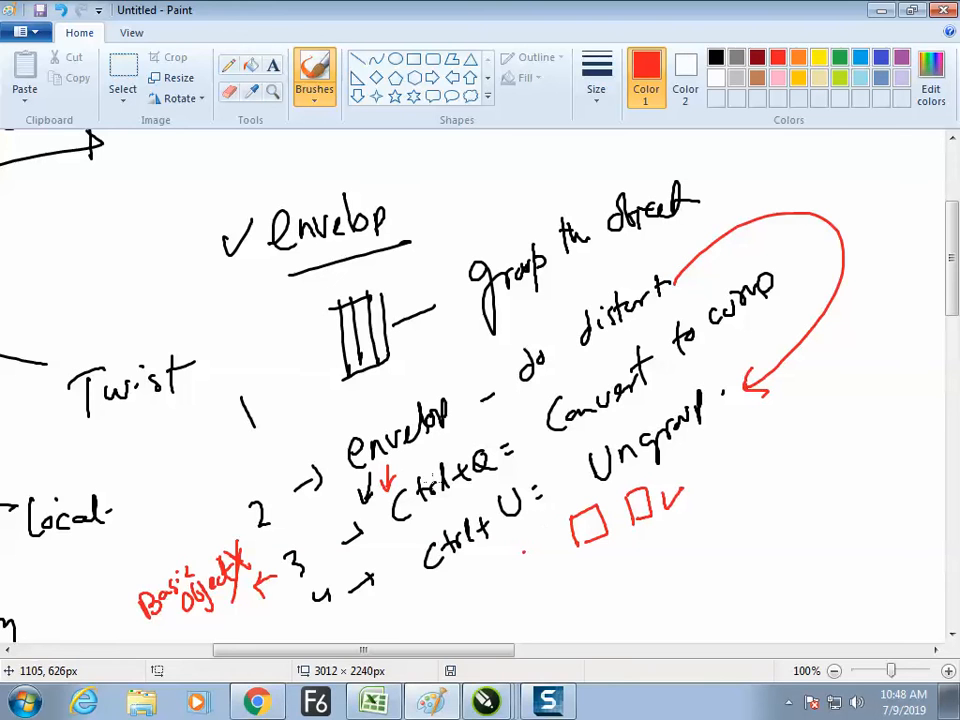
drag(449, 578, 514, 540)
Switch back to CorelDRAW and delete the grouped blue and red stripes.
key(alt+Tab)
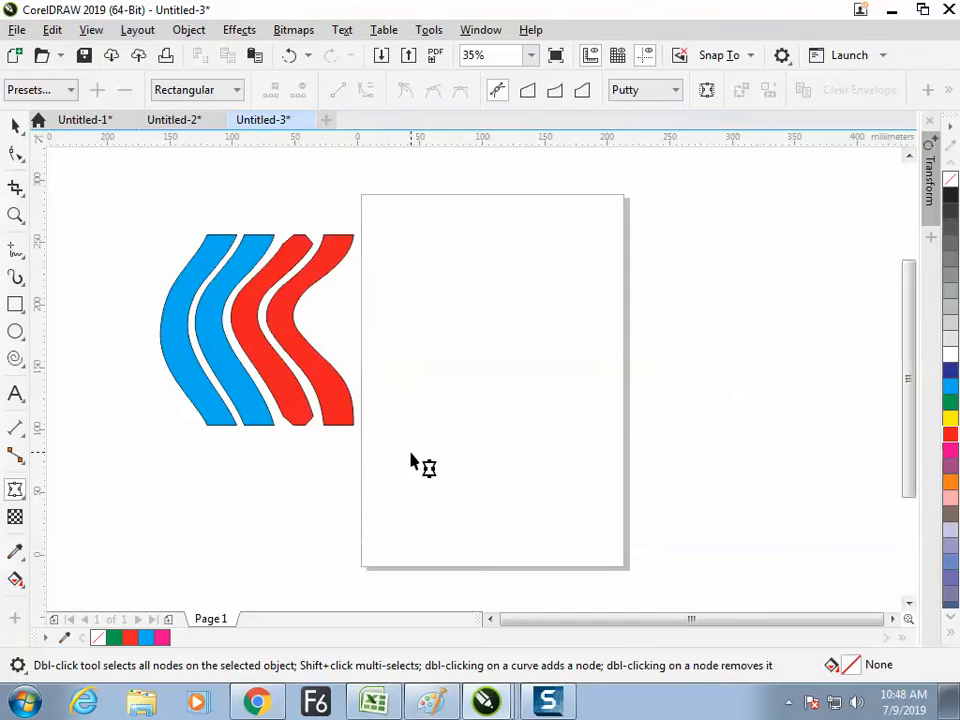
click(313, 345)
key(Delete)
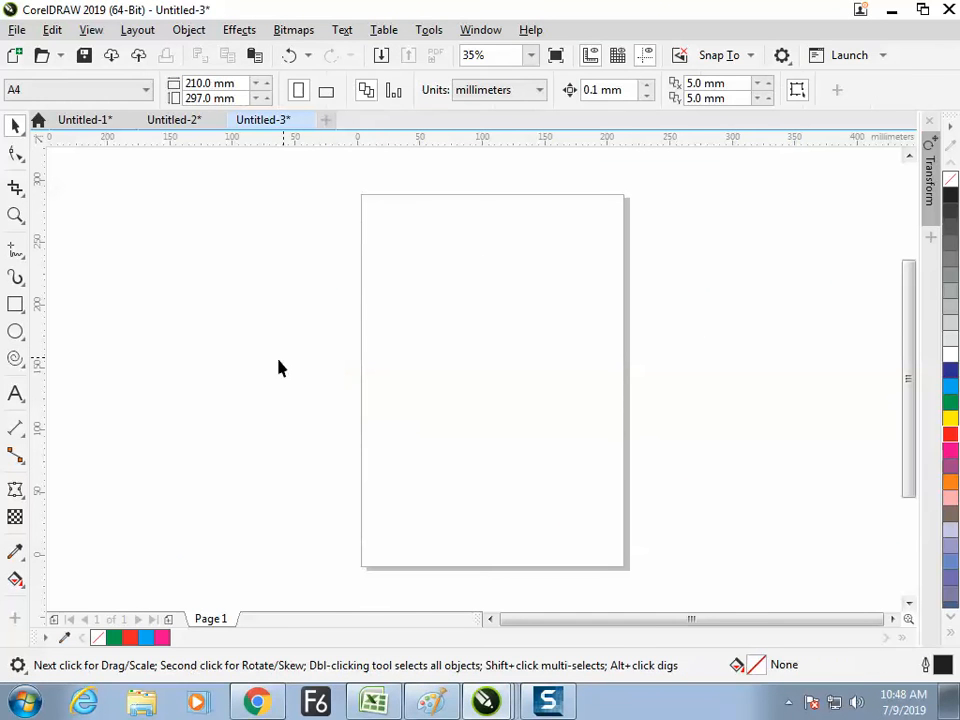
Draw a narrow rectangle about 11 × 117 mm beside the page and replace it with an ellipse about 104 × 116 mm.
click(15, 305)
drag(200, 236, 208, 367)
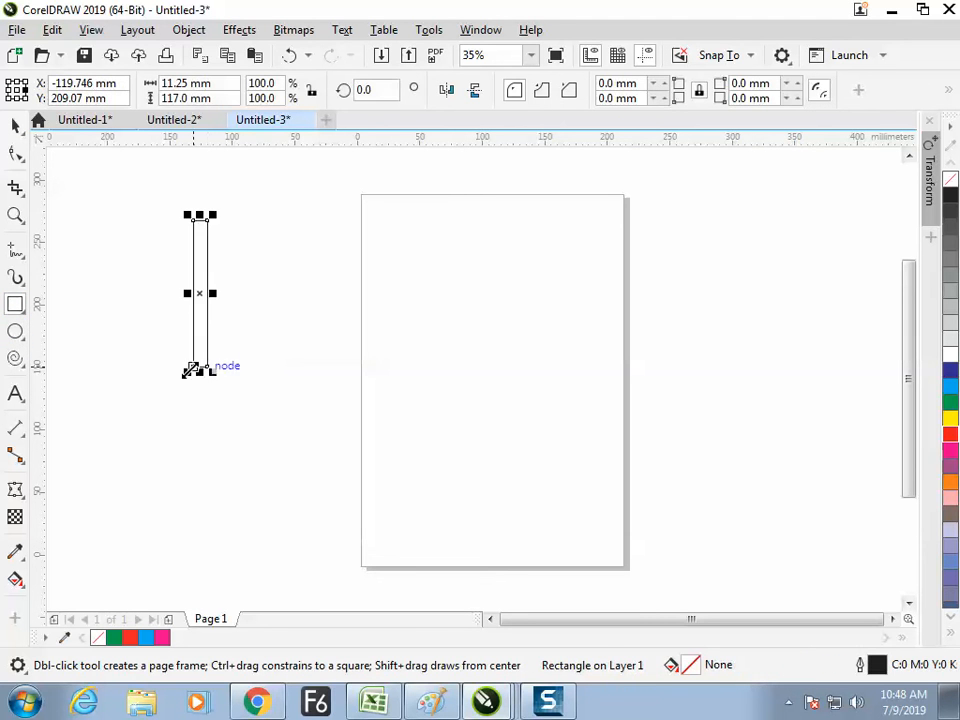
click(15, 332)
key(Delete)
drag(268, 338, 331, 408)
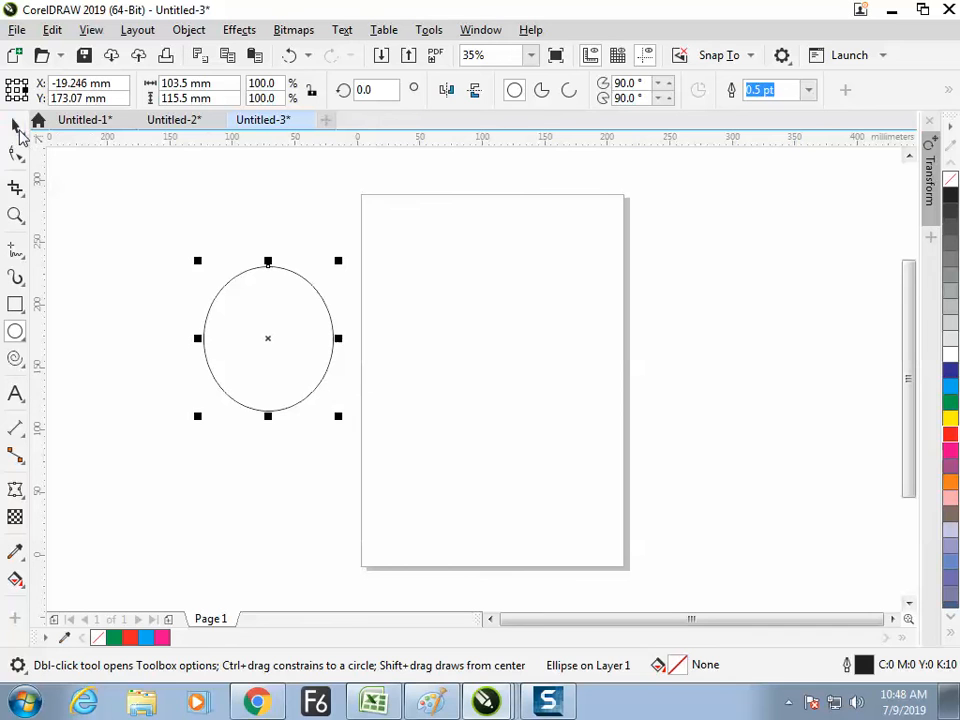
Fill the ellipse with dark blue and shrink it about its centre to about 41 × 45 mm.
click(15, 123)
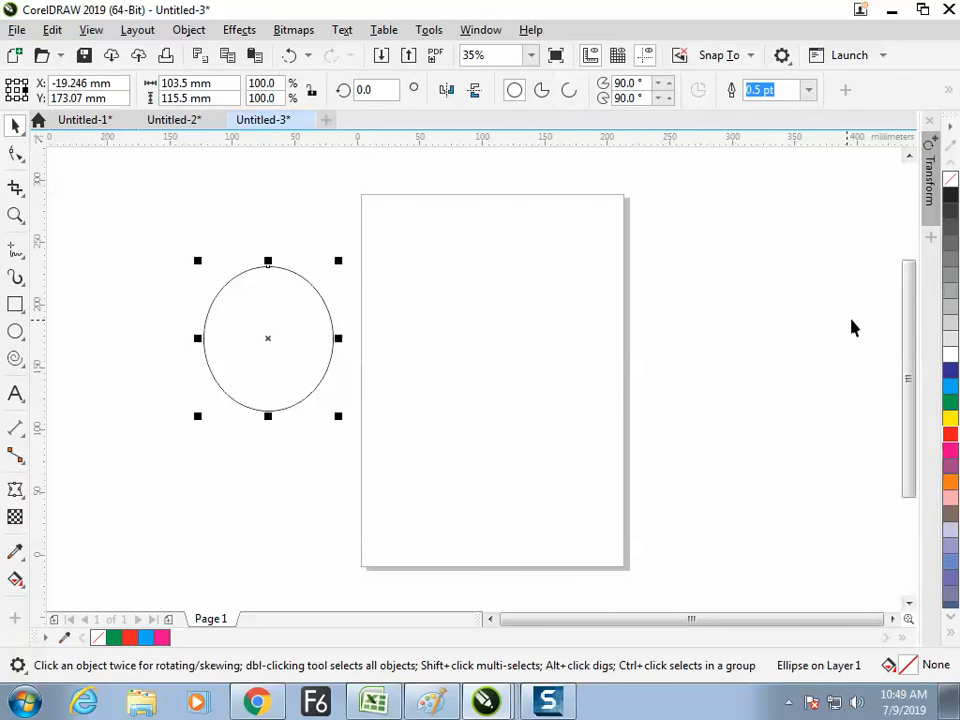
click(950, 370)
click(515, 343)
click(325, 344)
drag(338, 416, 299, 379)
click(258, 240)
Duplicate the blue ellipse horizontally with even spacing to form a row of five.
drag(279, 338, 338, 330)
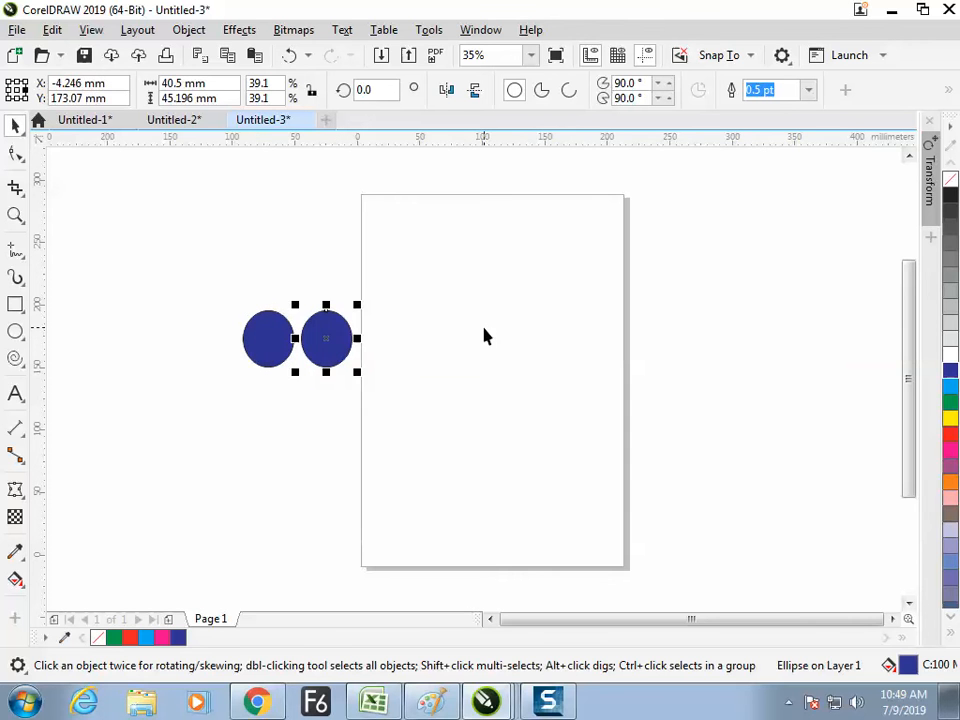
key(ctrl+r)
key(ctrl+r)
key(ctrl+r)
Scale the ellipse row down to about 105 × 21 mm near the page's top and repeat it downward into seven rows.
drag(589, 281, 222, 392)
drag(532, 305, 493, 269)
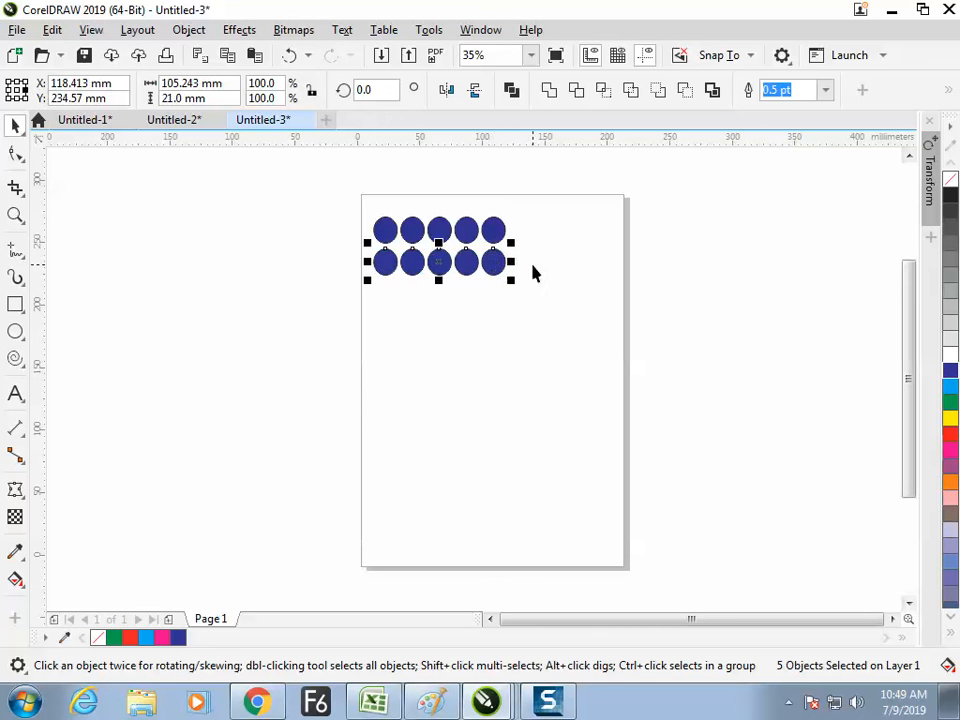
key(ctrl+r)
key(ctrl+r)
key(ctrl+r)
key(ctrl+r)
key(ctrl+r)
Select all the blue ellipses and group them.
click(585, 276)
key(ctrl+a)
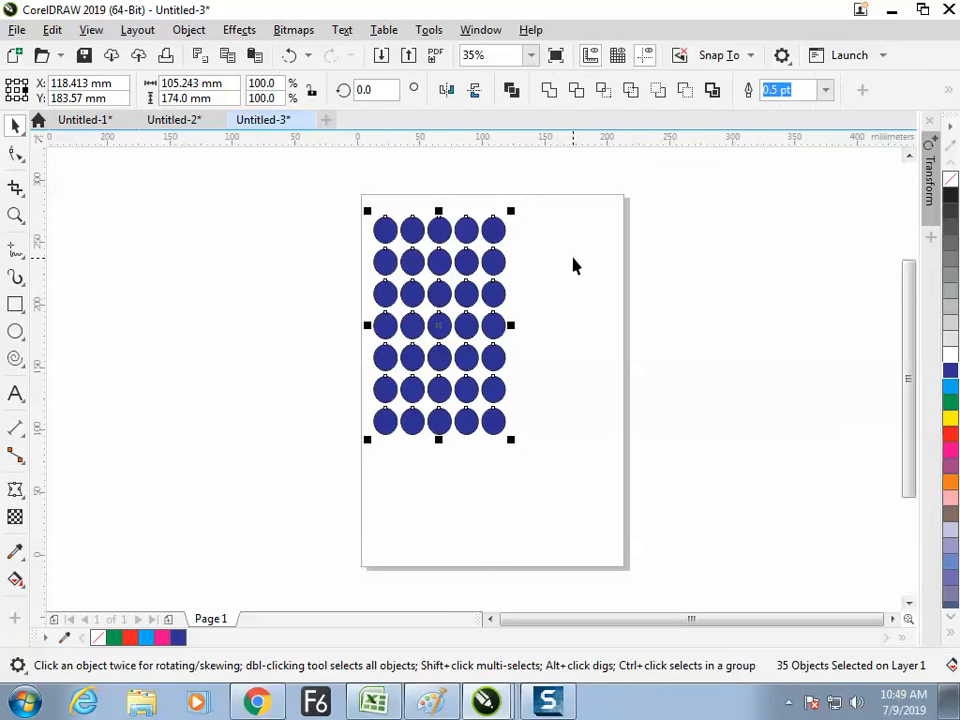
right_click(489, 289)
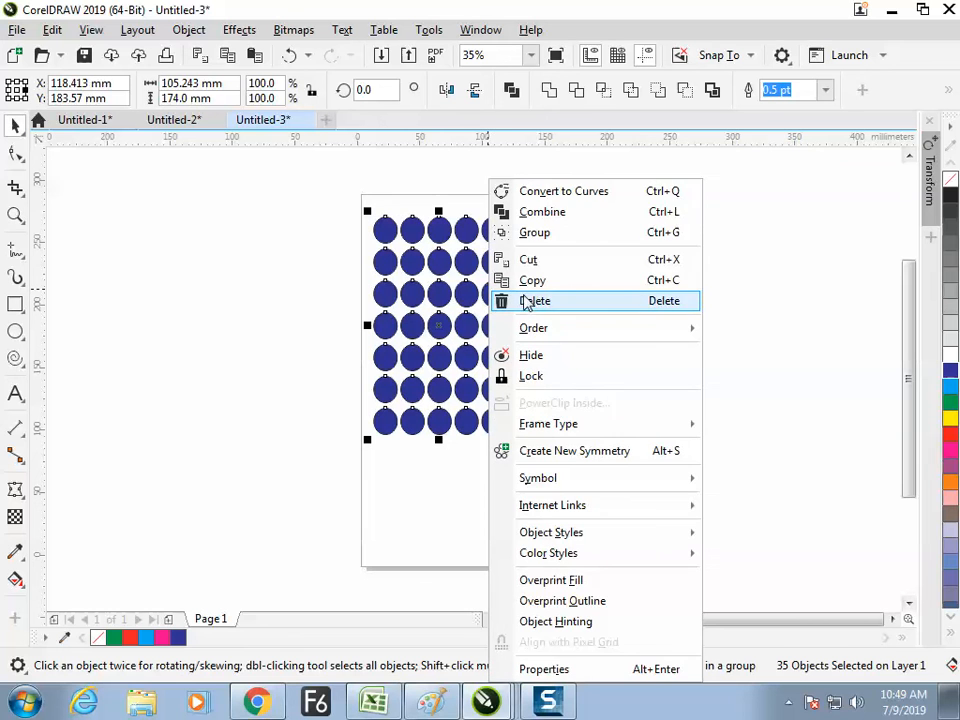
click(543, 234)
click(556, 245)
click(495, 290)
Apply an envelope to the grouped ellipses, pulling both lower corners far outward and the two upper corners slightly inward.
click(15, 490)
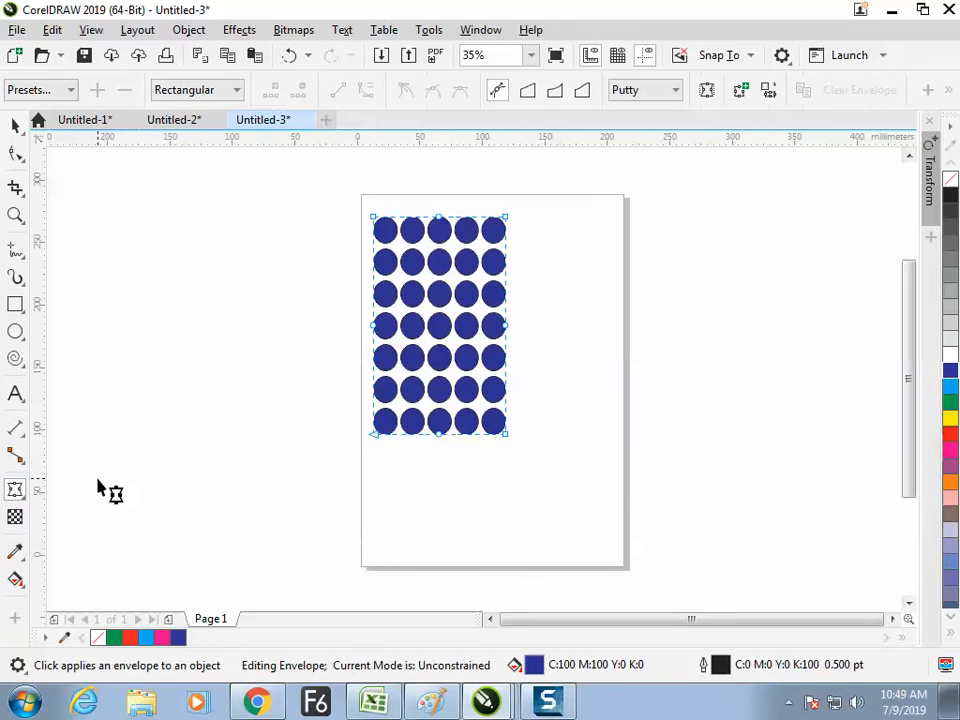
drag(506, 433, 626, 423)
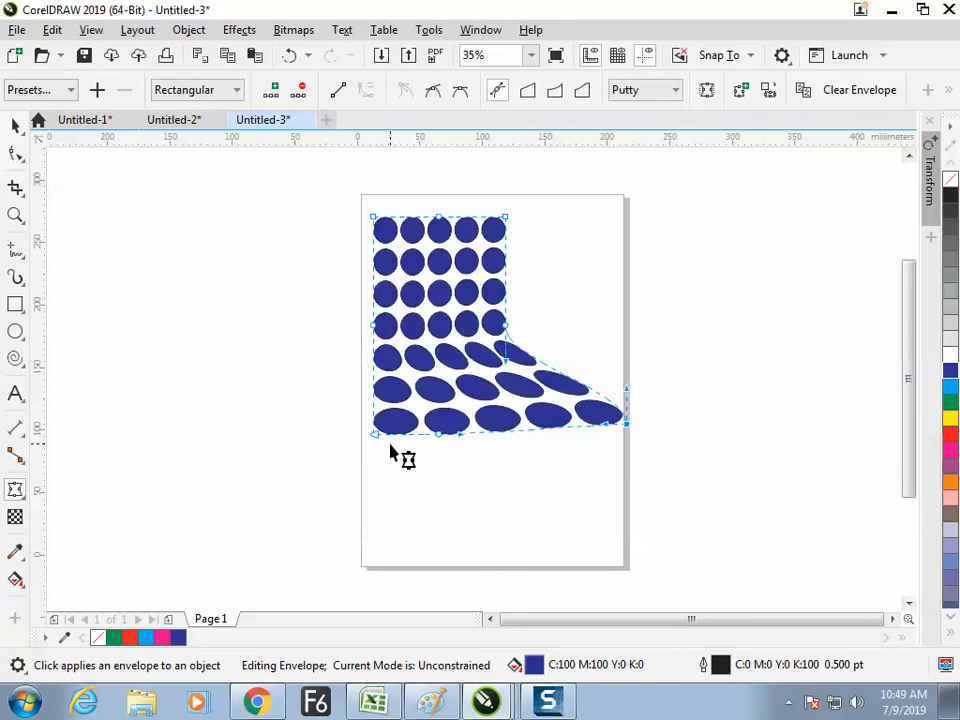
drag(374, 435, 178, 437)
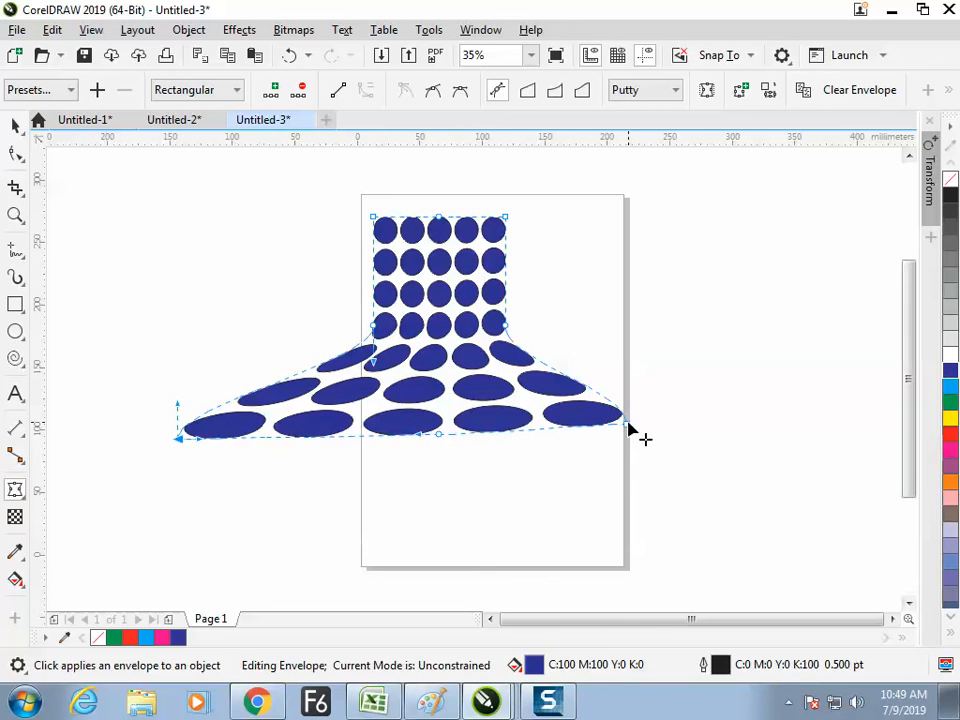
drag(626, 424, 698, 428)
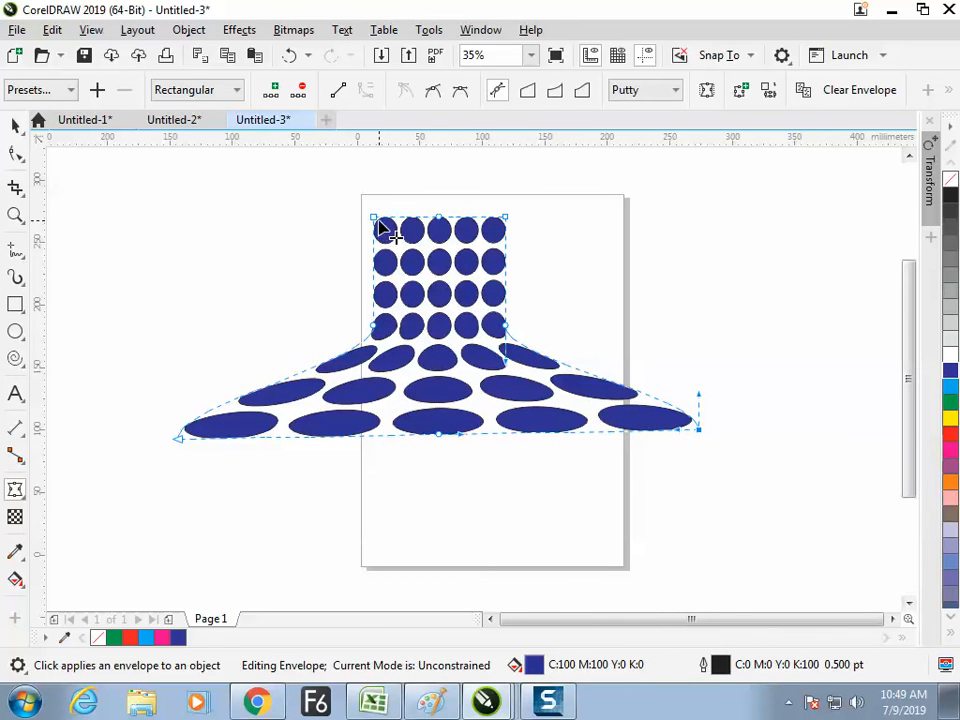
drag(376, 218, 386, 216)
drag(506, 218, 484, 216)
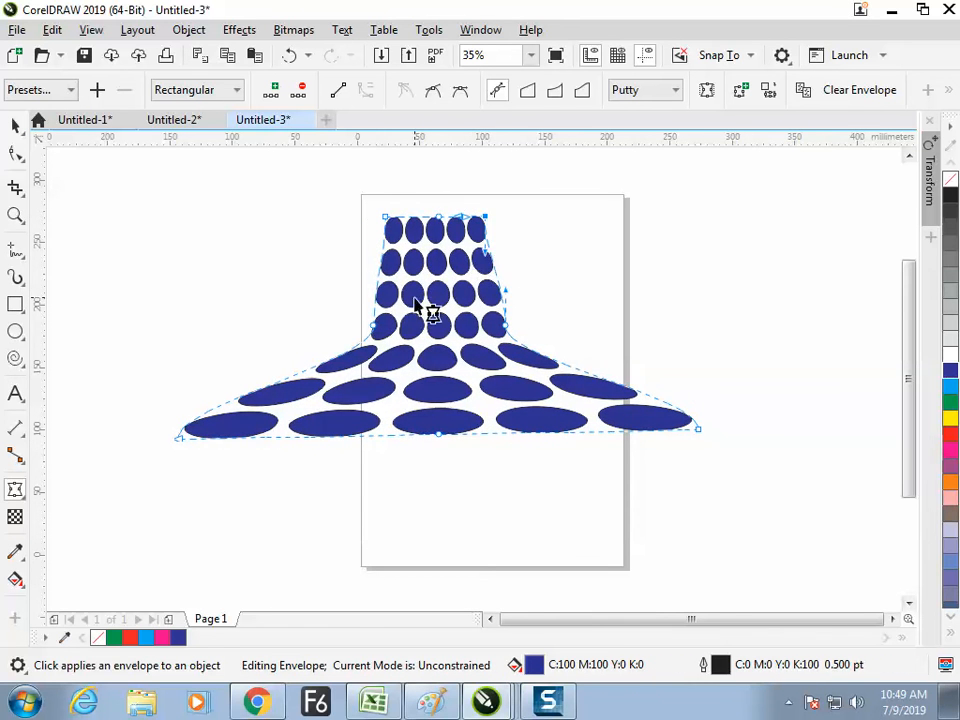
Move the enveloped group lower on the page and ungroup all of its ellipses.
click(15, 126)
click(248, 531)
drag(457, 352, 447, 471)
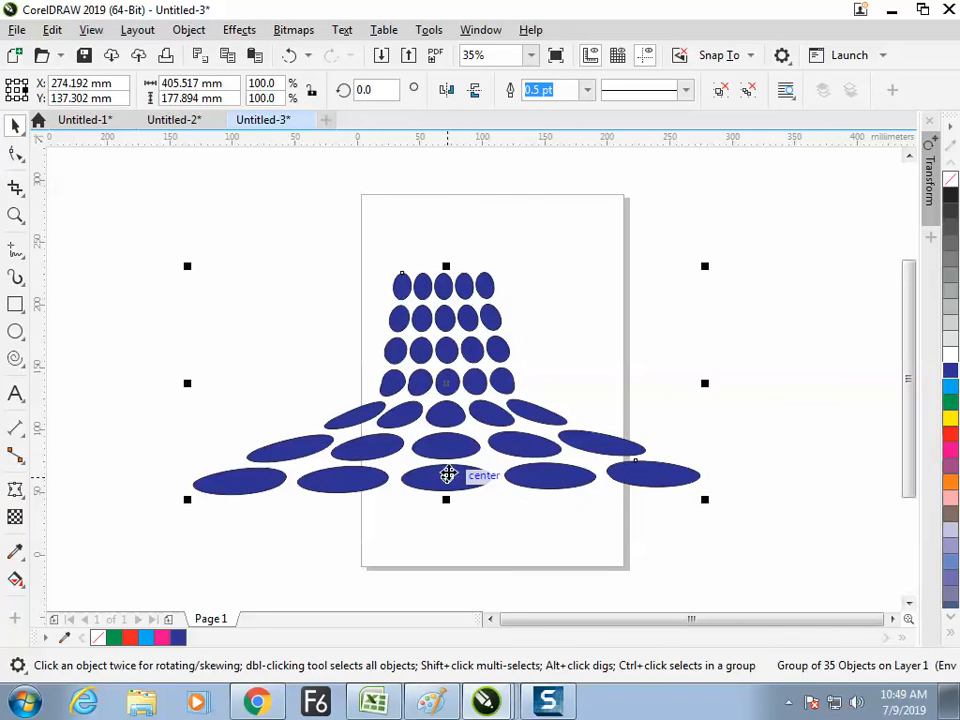
click(748, 90)
click(600, 394)
Recolour one ellipse in each of the fifth and sixth rows green, and one in each of the second and sixth rows pink.
click(572, 441)
shift+click(412, 420)
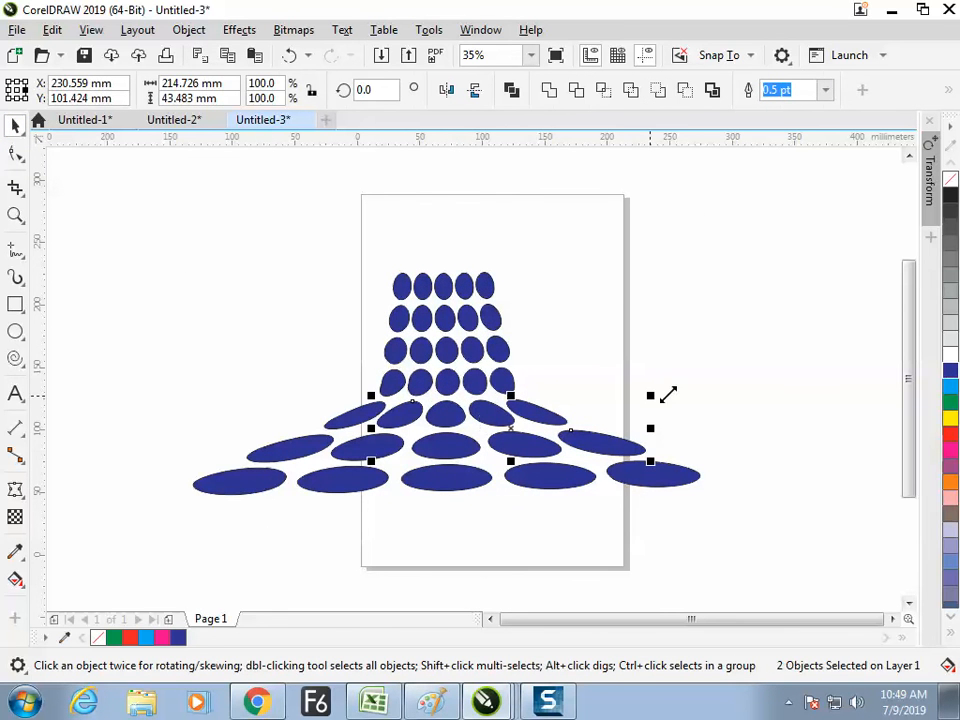
click(950, 402)
click(508, 455)
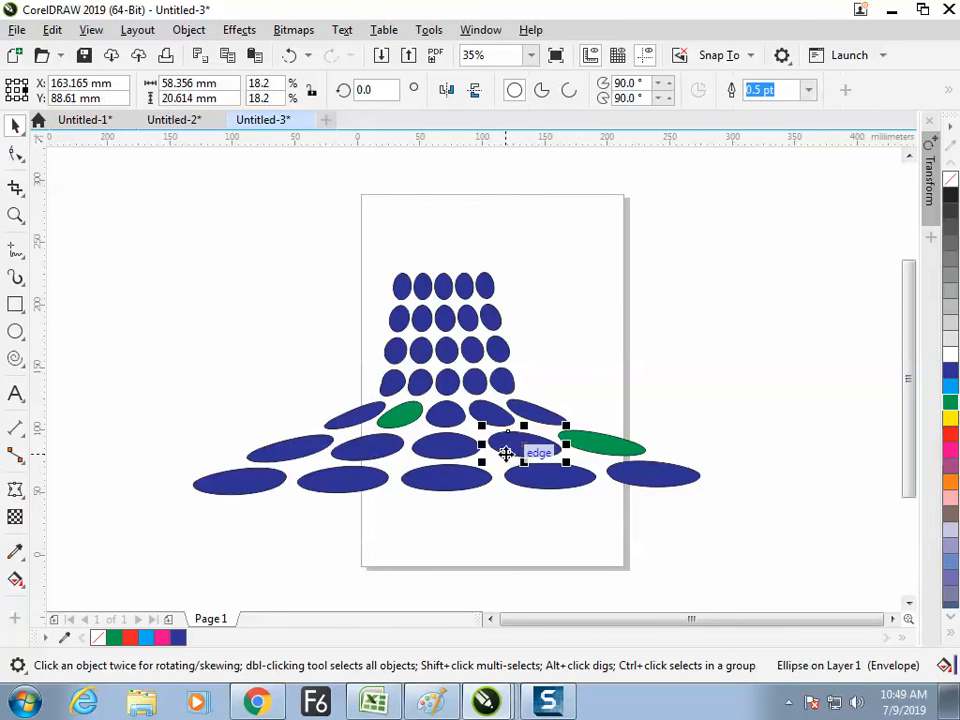
shift+click(465, 316)
click(952, 452)
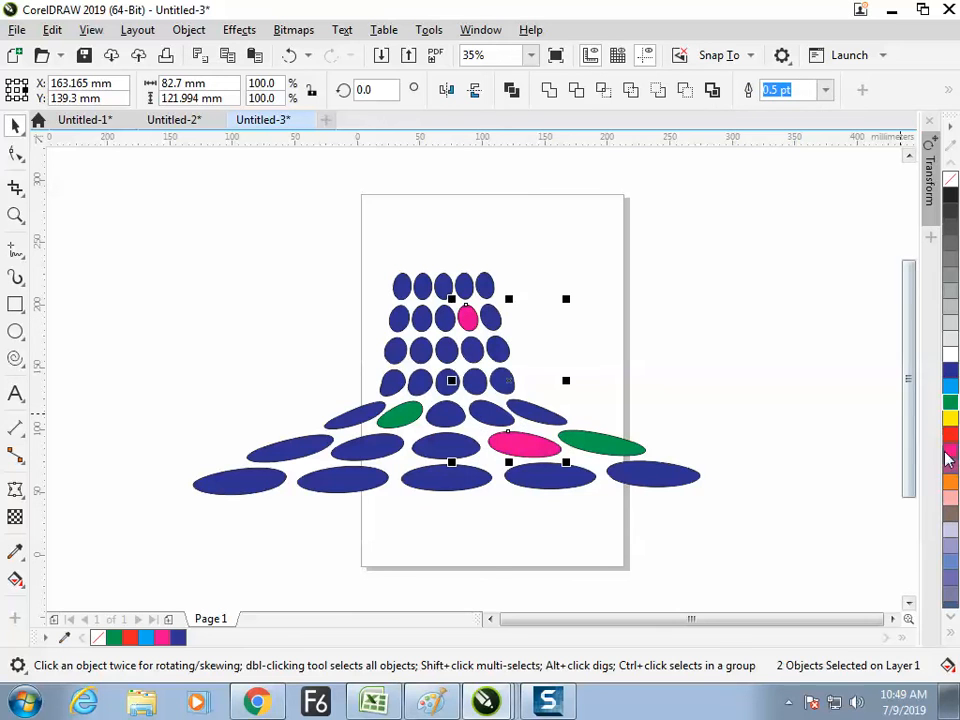
Fill the first ellipse of the second row and the last ellipse of the bottom row with orange.
click(399, 320)
shift+click(664, 478)
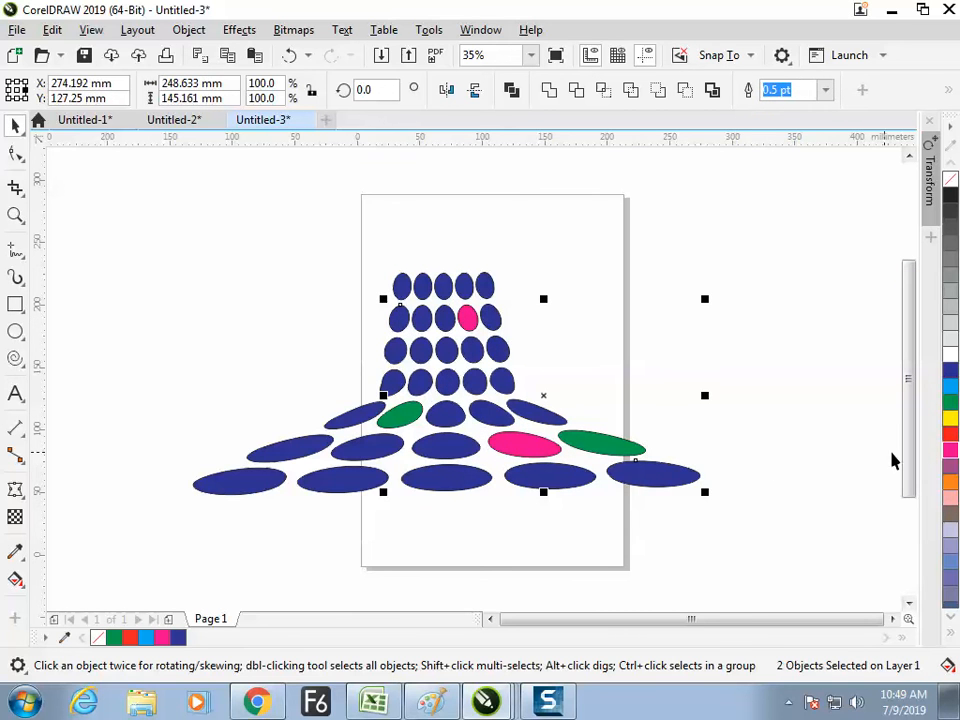
click(951, 432)
click(951, 451)
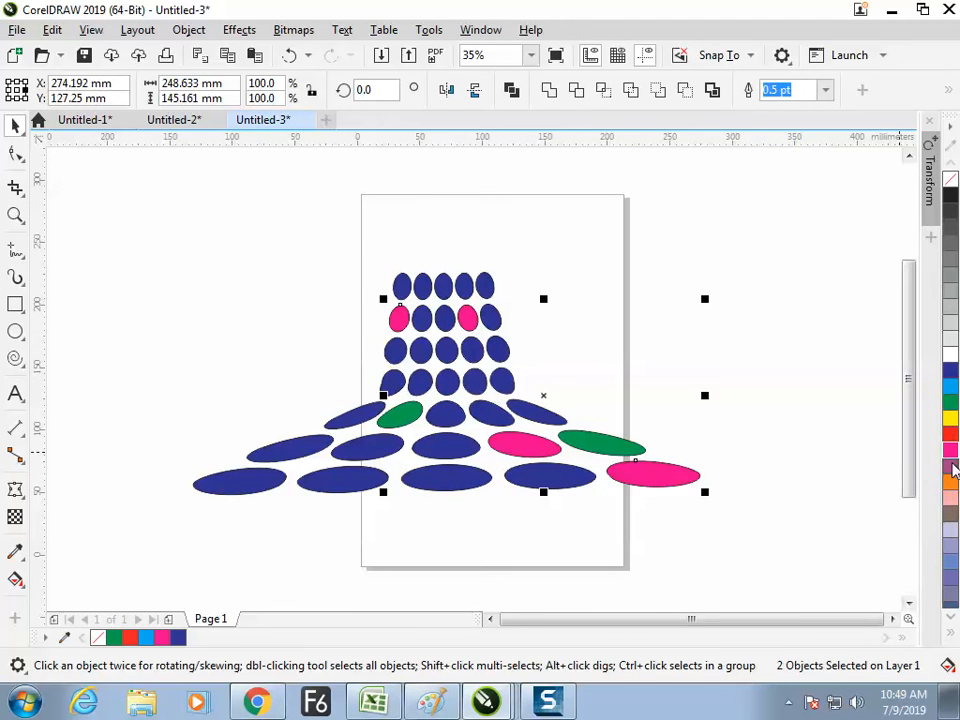
click(952, 483)
click(697, 394)
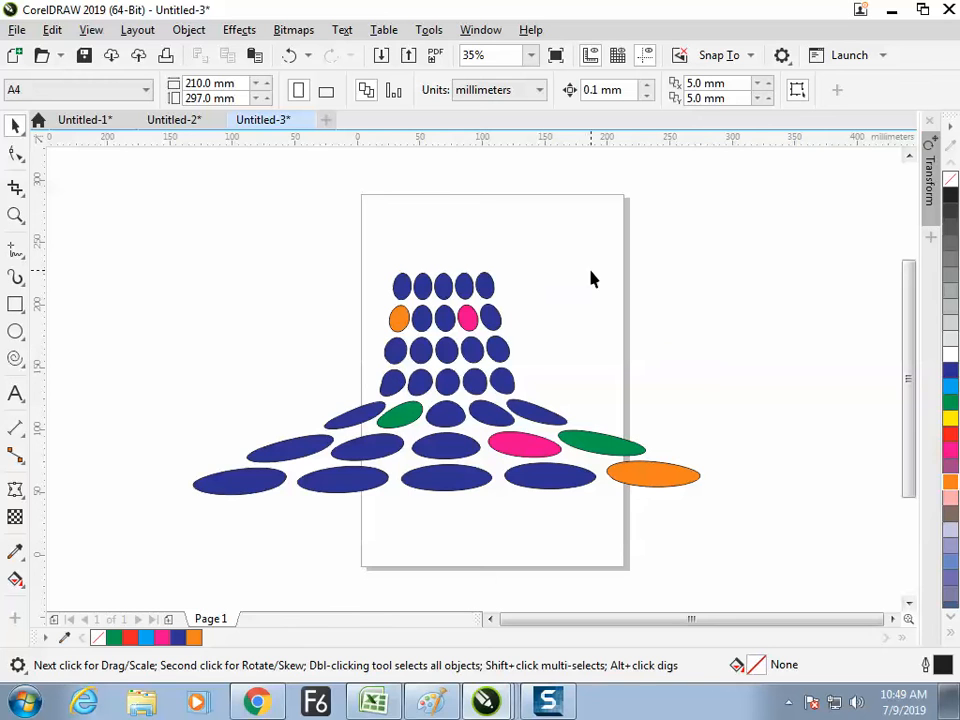
Shrink the whole ellipse arrangement to about 191 × 84 mm and move it over the page's left edge.
key(ctrl+a)
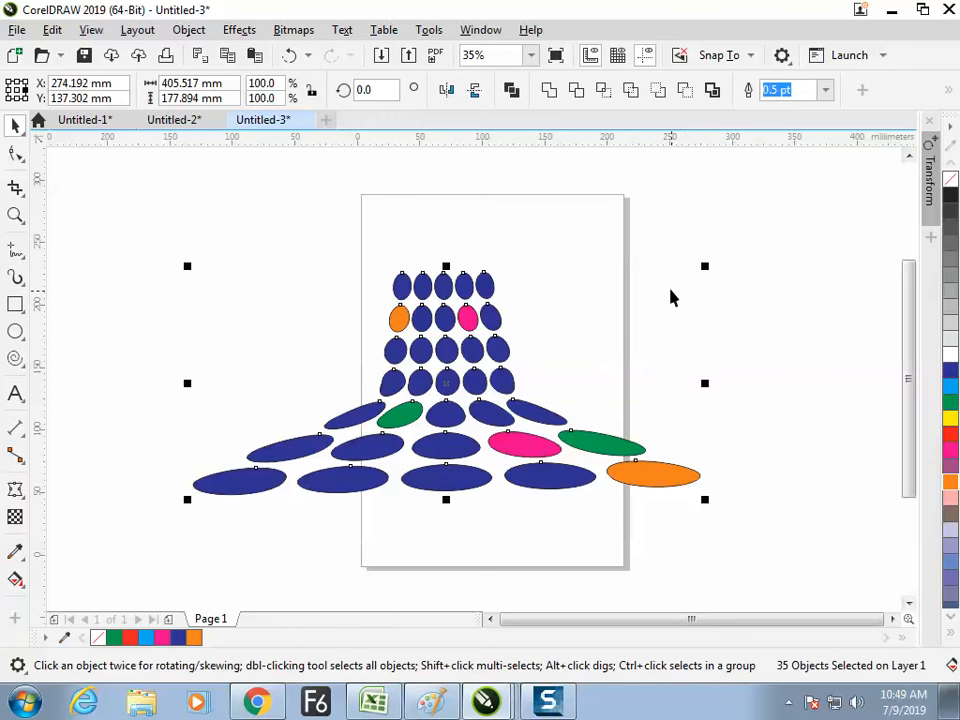
drag(704, 267, 570, 325)
click(651, 321)
key(ctrl+a)
drag(472, 404, 310, 390)
click(379, 397)
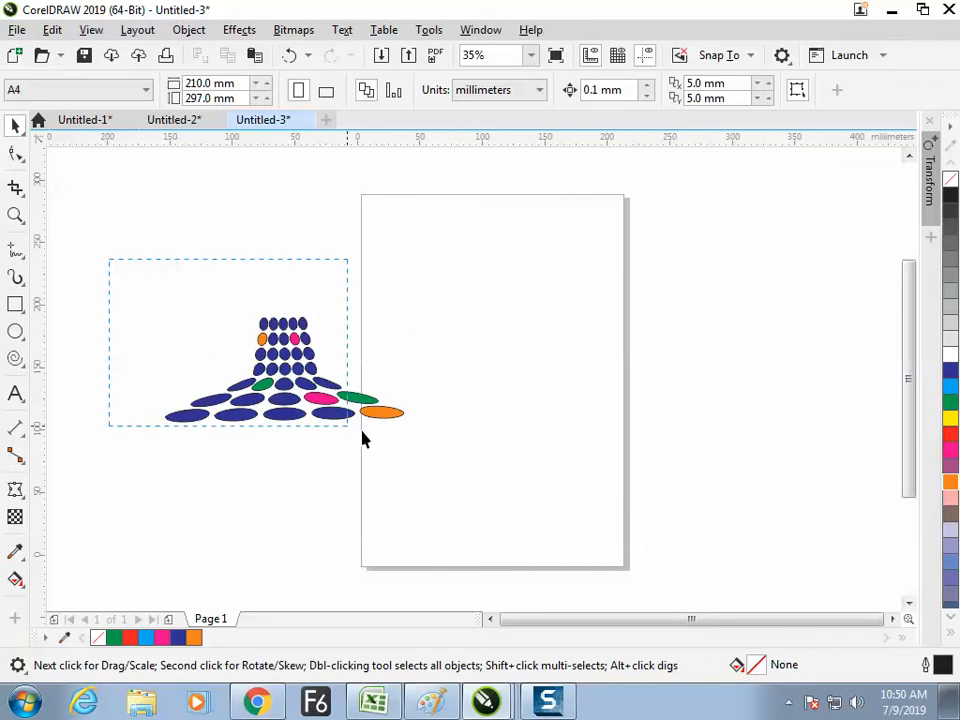
drag(363, 440, 349, 413)
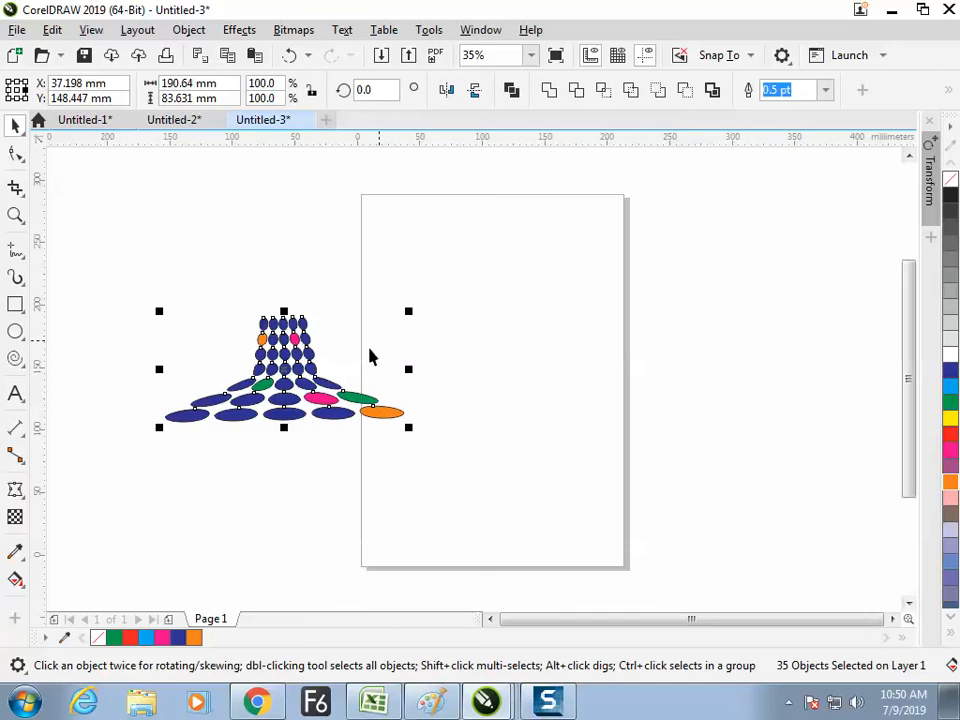
Group the recoloured ellipses again.
right_click(309, 361)
click(286, 376)
right_click(282, 372)
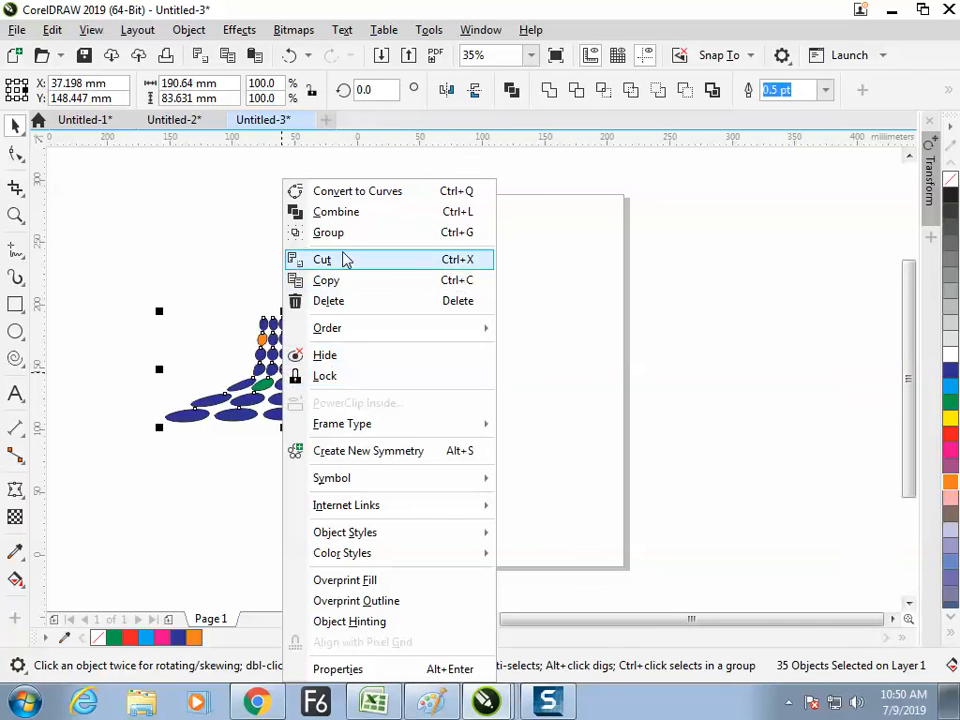
click(343, 231)
Apply a new envelope to the ellipse group and stretch its lower-right corner far across the page.
click(15, 489)
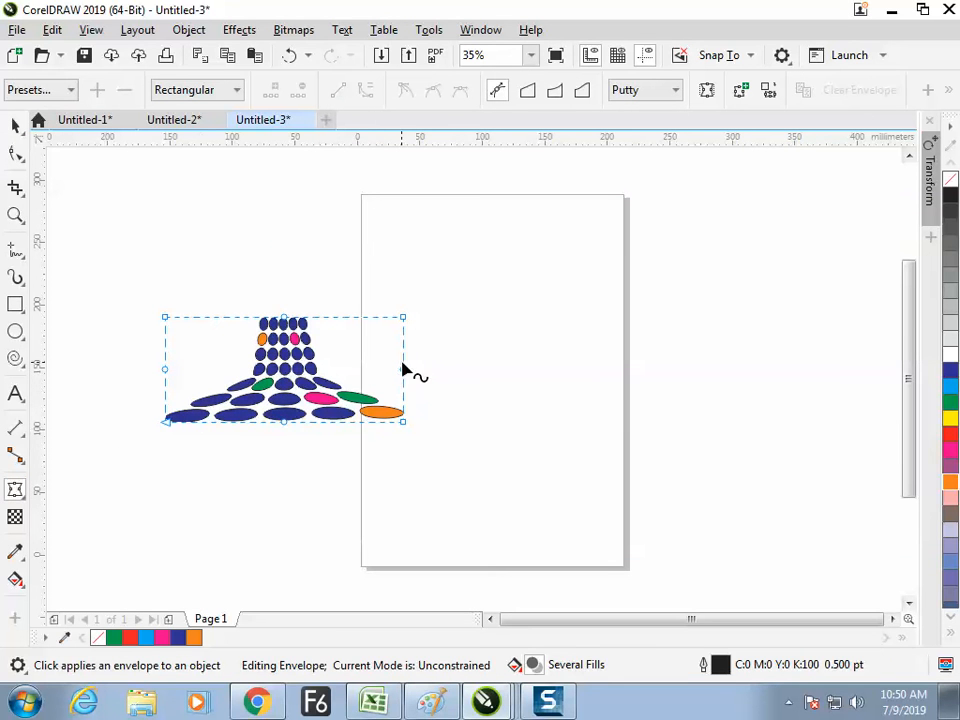
drag(403, 421, 648, 421)
drag(166, 422, 47, 461)
key(ctrl+z)
click(15, 125)
click(138, 233)
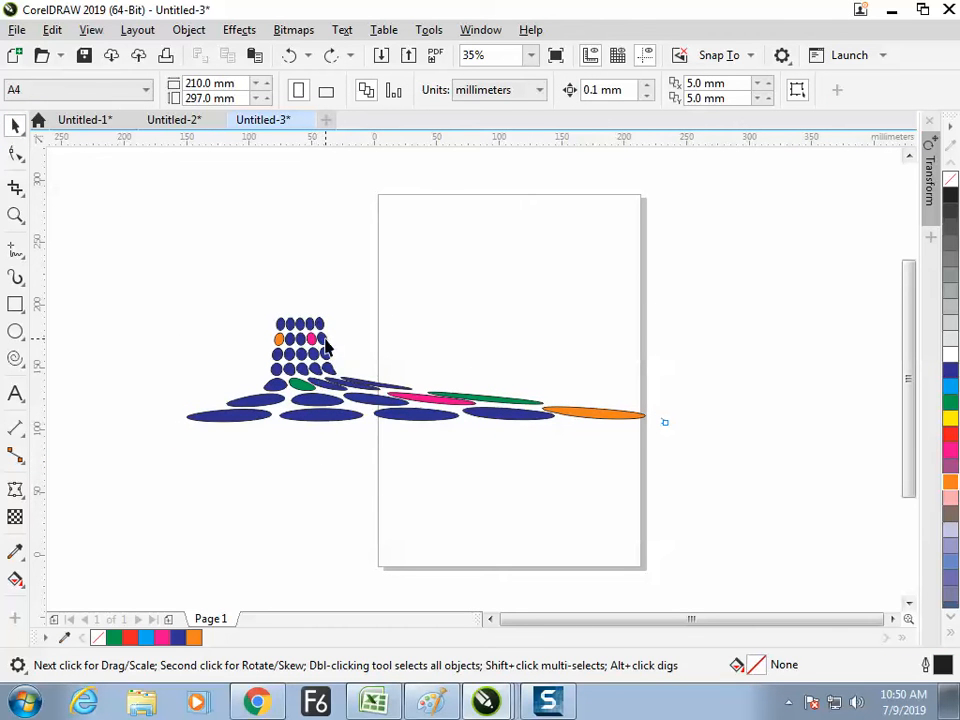
Create a new A4 document and activate the Extrude tool.
key(ctrl+a)
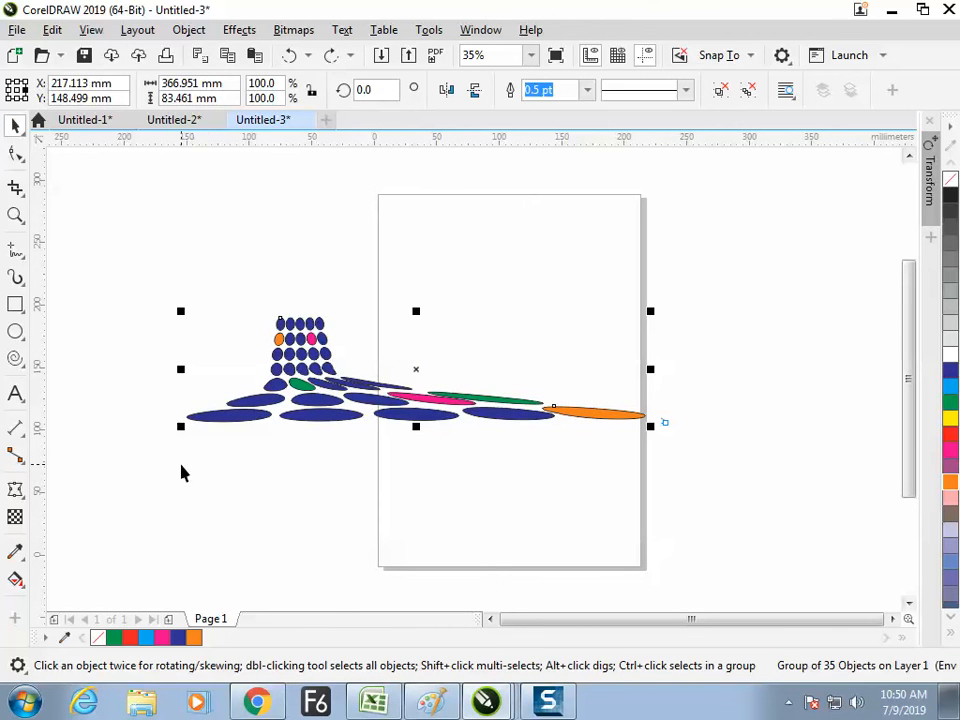
key(ctrl+n)
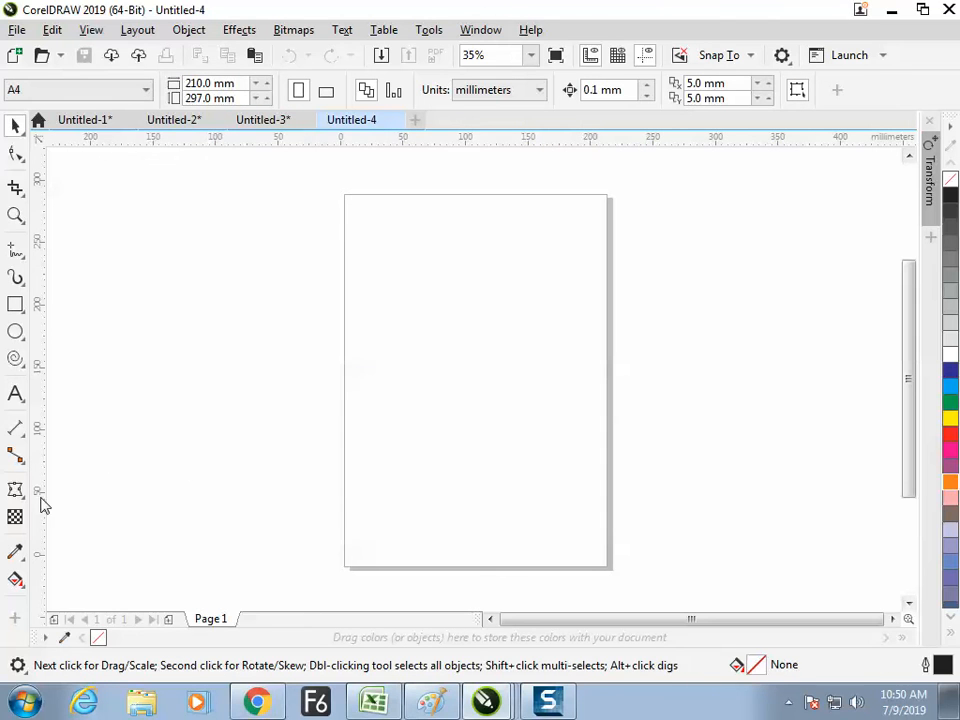
click(18, 494)
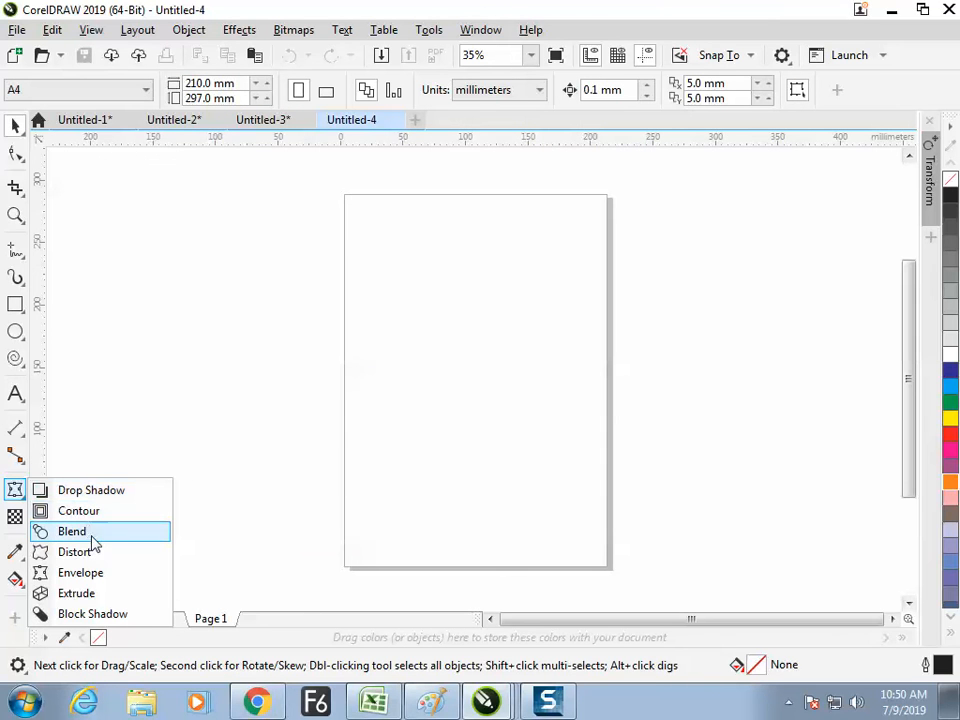
click(91, 594)
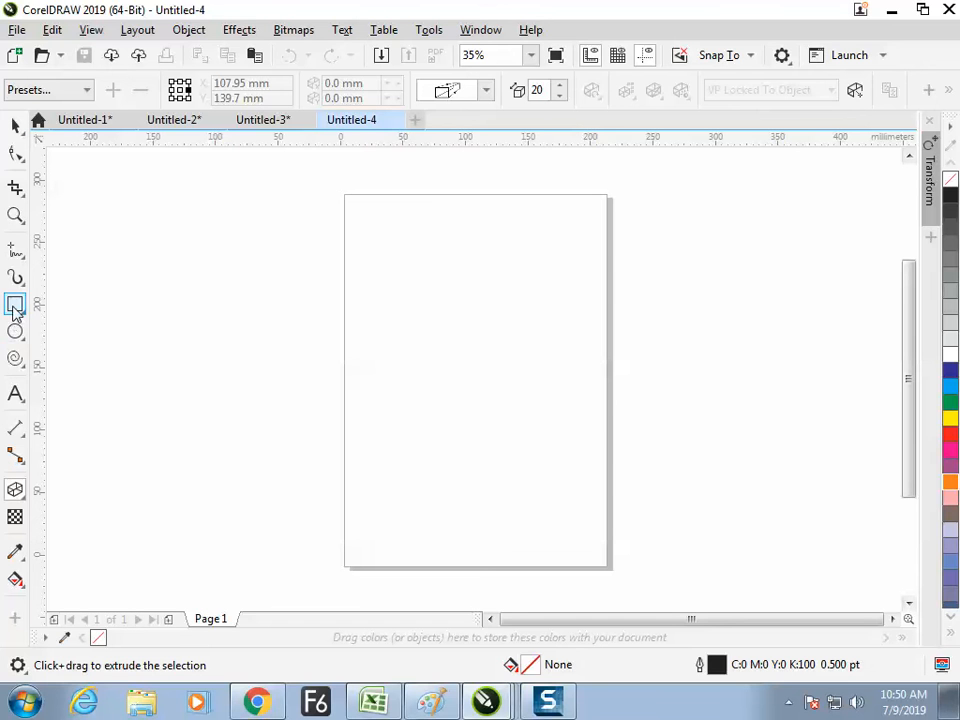
Switch to Paint and handwrite the red heading "3d extrude" beside a vertical divider line, drawing a box around "extrude".
click(429, 703)
drag(399, 652, 585, 615)
drag(336, 174, 339, 432)
mouse_move(357, 222)
mouse_down()
mouse_move(377, 237)
mouse_move(358, 254)
mouse_up()
drag(392, 205, 397, 257)
mouse_move(475, 240)
mouse_down()
mouse_move(489, 228)
mouse_move(507, 237)
mouse_move(545, 213)
mouse_move(588, 218)
mouse_up()
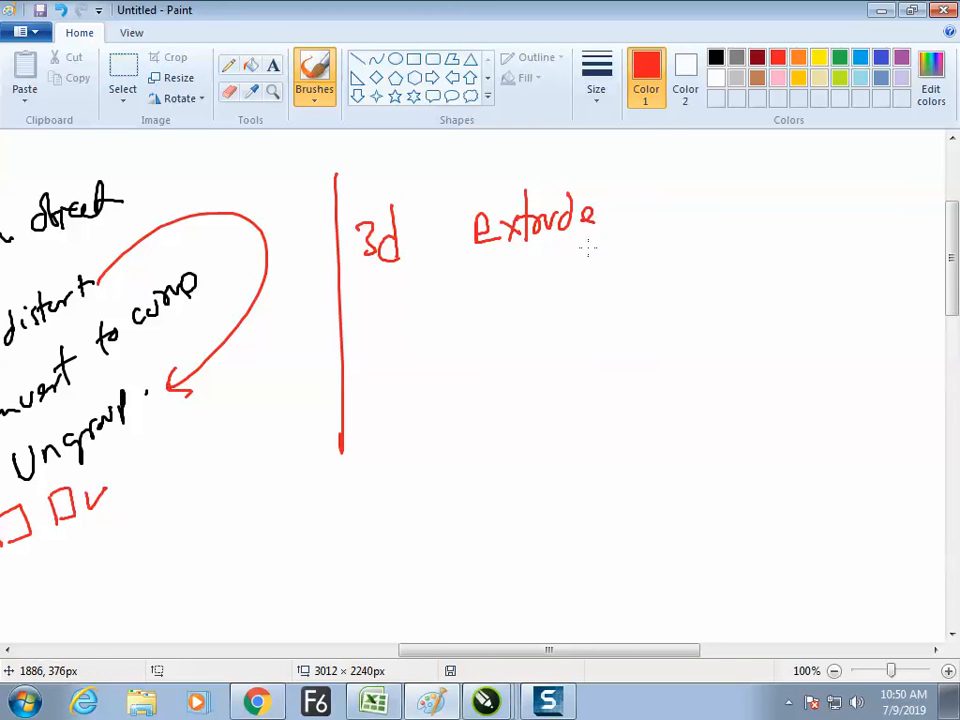
drag(459, 186, 455, 272)
mouse_move(452, 188)
mouse_down()
mouse_move(454, 272)
mouse_move(612, 174)
mouse_move(630, 214)
mouse_move(499, 271)
mouse_move(502, 320)
mouse_move(519, 297)
mouse_move(613, 301)
mouse_up()
Handwrite the note "move on Z" beneath the extrude heading, with a short word and a slash before it.
drag(621, 310, 637, 310)
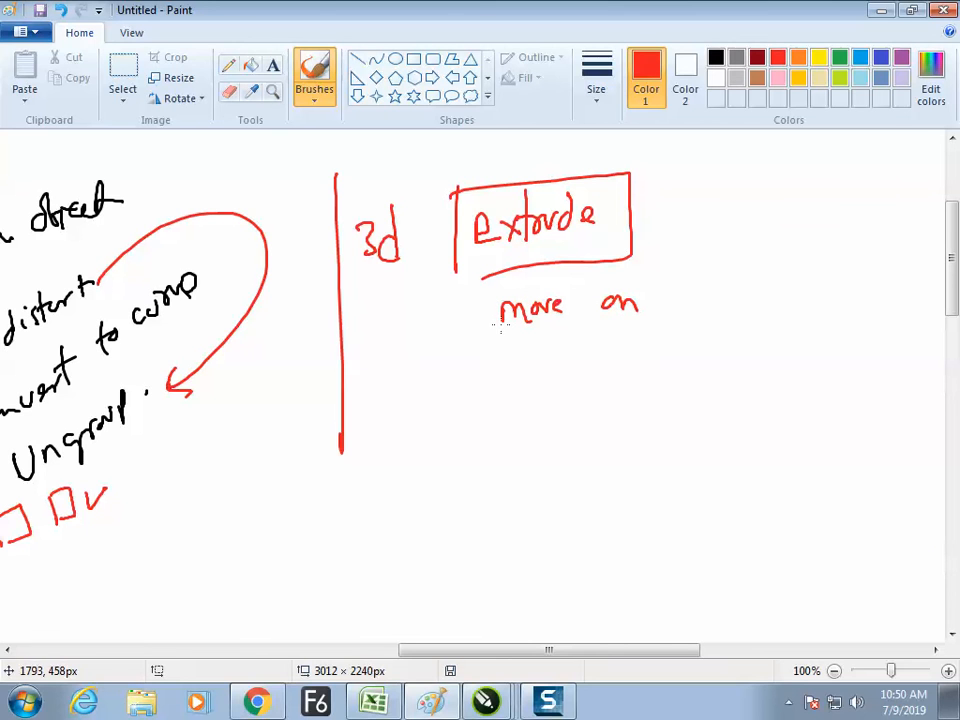
drag(490, 290, 471, 367)
drag(433, 308, 431, 332)
mouse_move(447, 306)
mouse_down()
mouse_move(447, 328)
mouse_move(462, 330)
mouse_move(465, 311)
mouse_move(473, 325)
mouse_up()
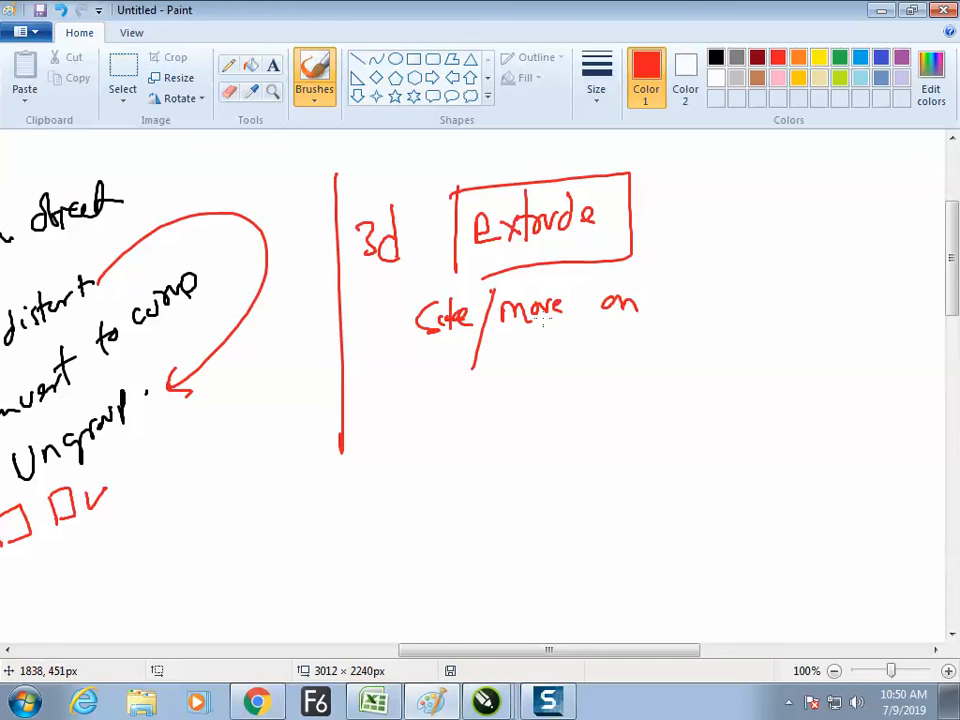
drag(677, 271, 707, 307)
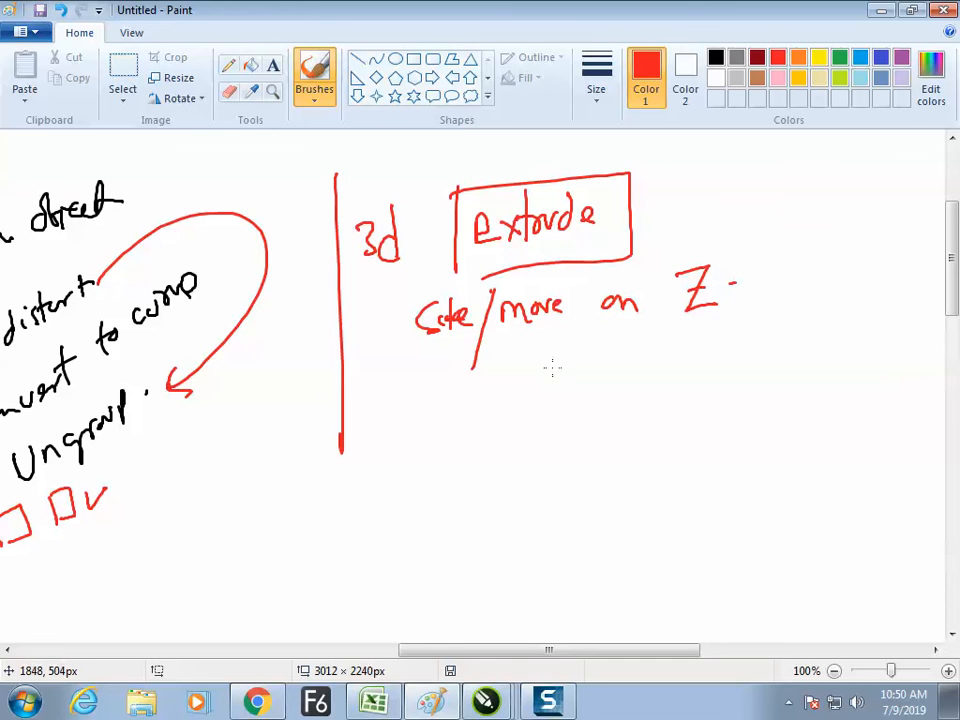
Sketch a rectangle below the extrude note with an arrow pointing outward from each of its four sides.
mouse_move(453, 432)
mouse_down()
mouse_move(533, 419)
mouse_move(537, 448)
mouse_move(567, 452)
mouse_up()
drag(456, 477, 450, 492)
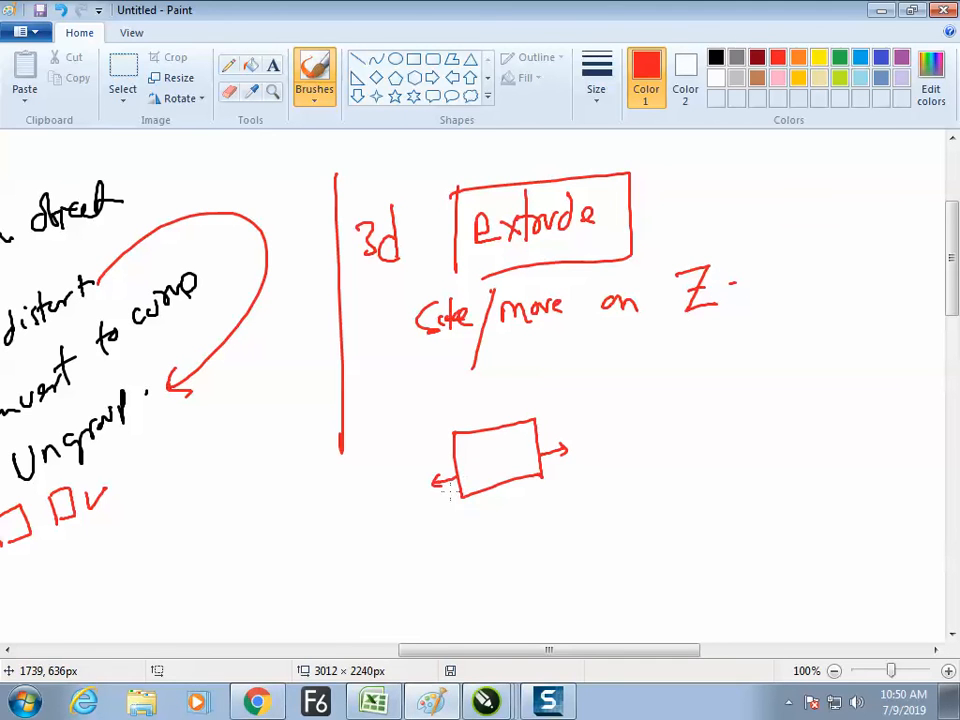
mouse_move(497, 425)
mouse_down()
mouse_move(486, 410)
mouse_move(500, 407)
mouse_up()
drag(509, 487, 513, 508)
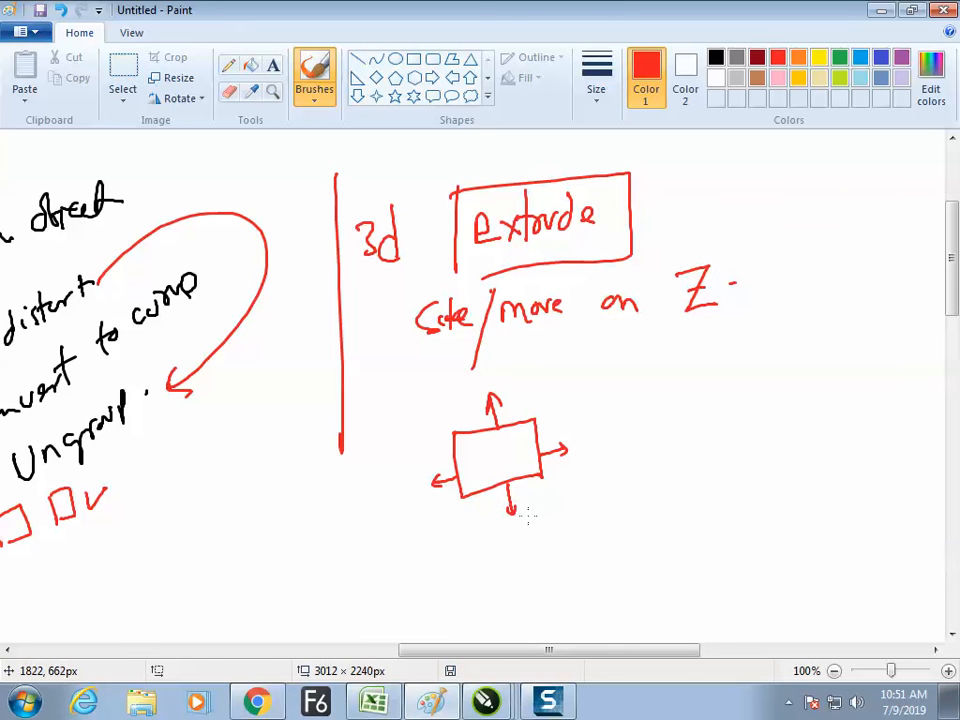
Label the rectangle's arrows X and Y, add a diagonal Z arrow, and link the extrude heading to Z with a curved arrow.
mouse_move(580, 439)
mouse_down()
mouse_move(590, 446)
mouse_move(581, 451)
mouse_up()
drag(492, 372, 499, 382)
drag(506, 370, 500, 392)
drag(501, 456, 557, 506)
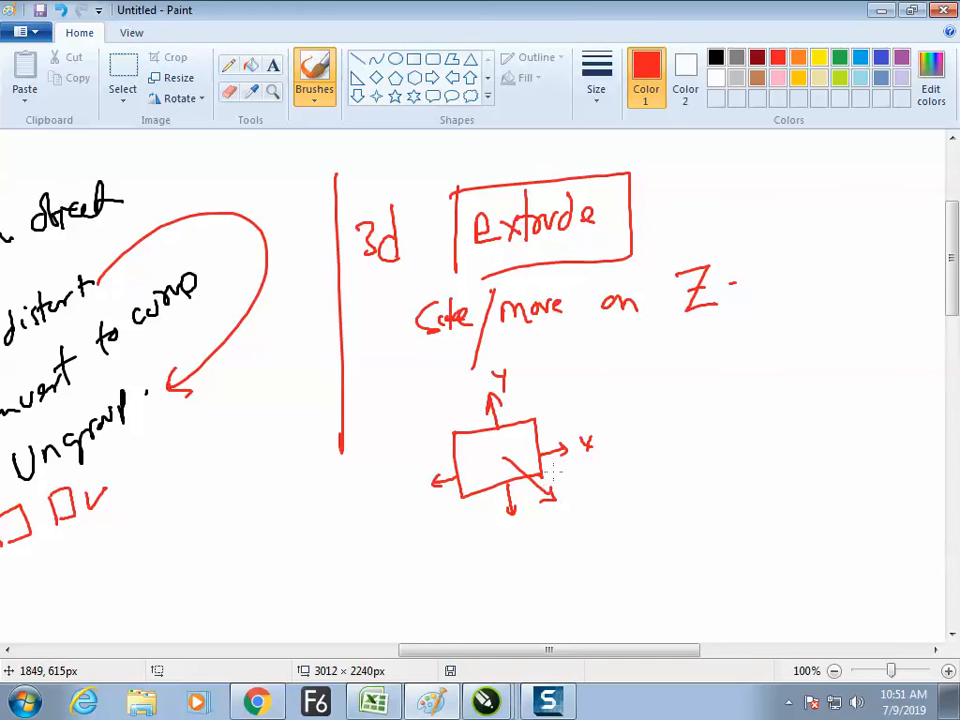
drag(561, 499, 573, 513)
mouse_move(648, 205)
mouse_down()
mouse_move(761, 256)
mouse_move(616, 483)
mouse_move(580, 490)
mouse_up()
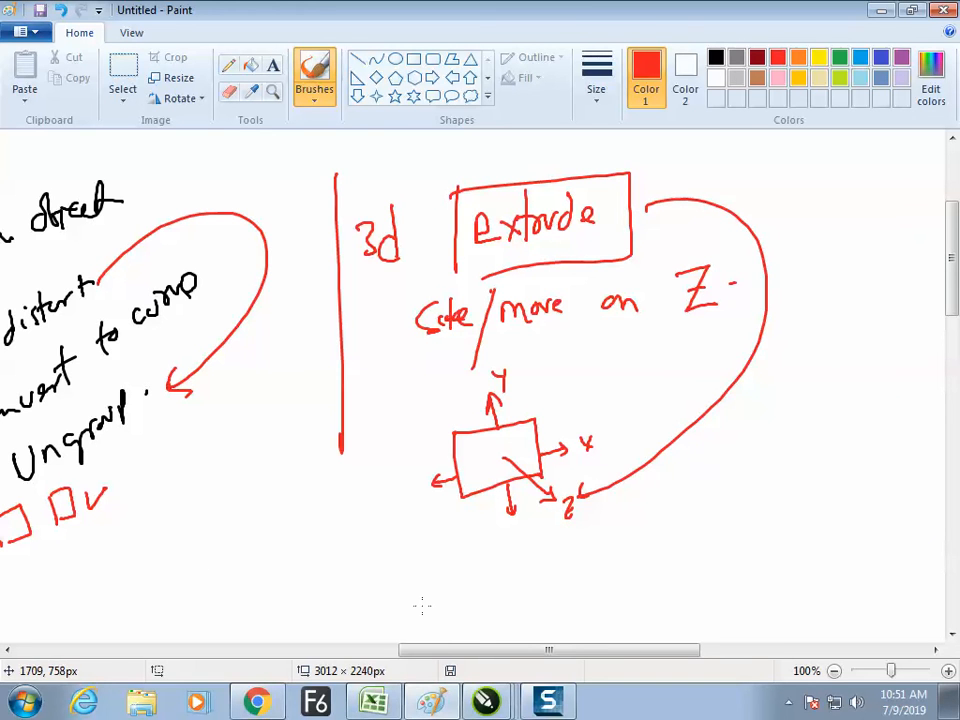
Circle "3d" in the heading and sketch a wireframe cube beside the notes, with a small arrow on its side.
drag(422, 651, 481, 650)
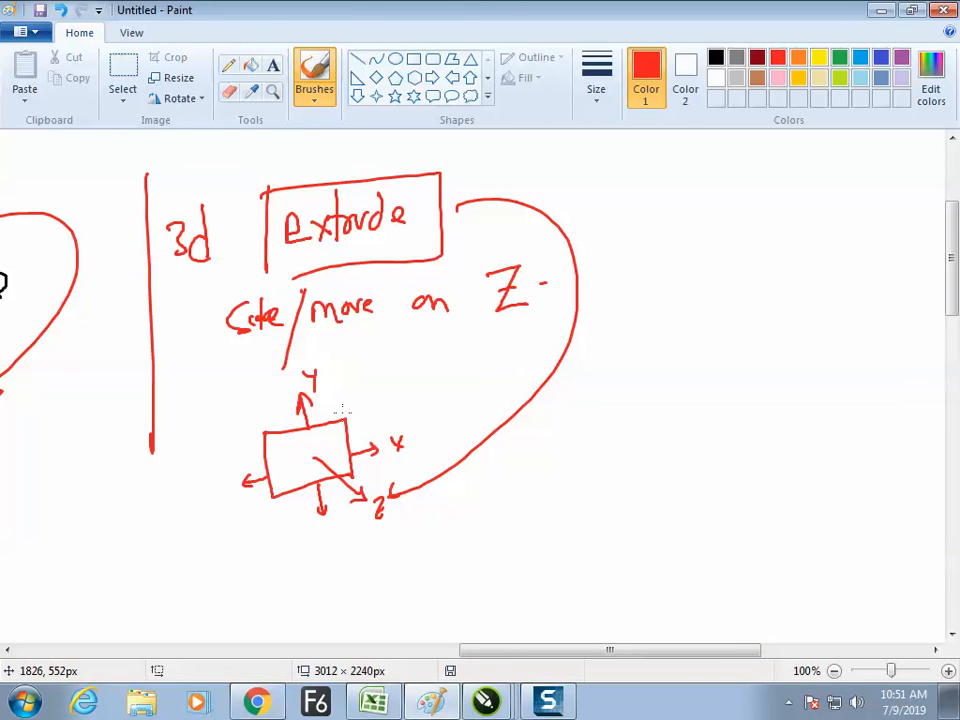
mouse_move(212, 188)
mouse_down()
mouse_move(205, 184)
mouse_move(195, 272)
mouse_move(215, 192)
mouse_up()
mouse_move(618, 376)
mouse_down()
mouse_move(625, 431)
mouse_move(626, 374)
mouse_move(679, 420)
mouse_move(628, 445)
mouse_up()
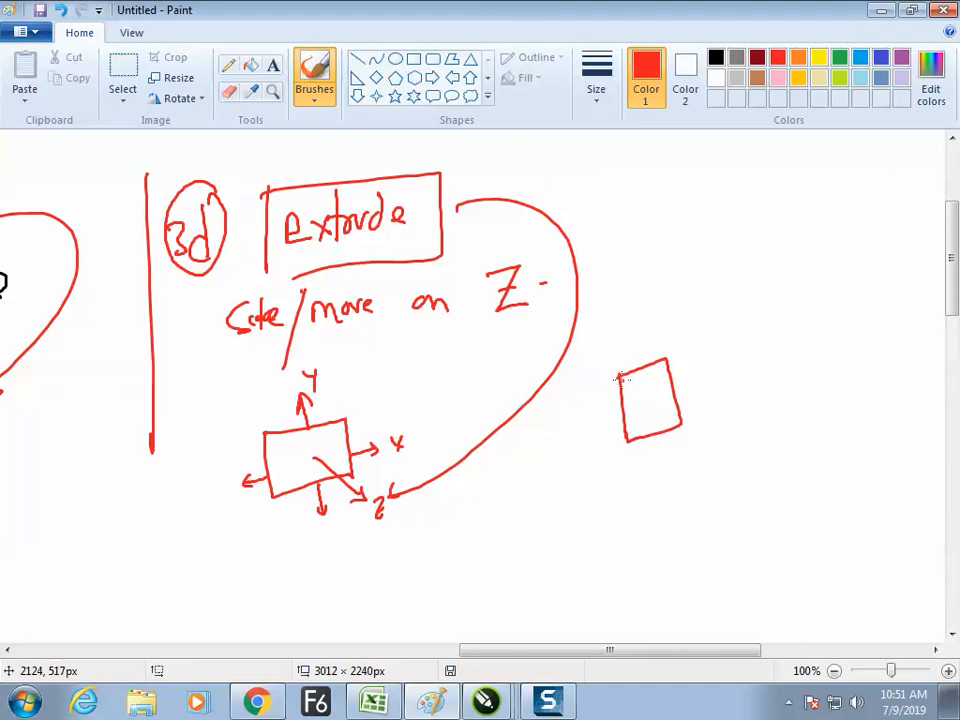
drag(667, 360, 690, 371)
mouse_move(618, 377)
mouse_down()
mouse_move(646, 398)
mouse_move(693, 376)
mouse_move(706, 435)
mouse_up()
drag(647, 403, 656, 475)
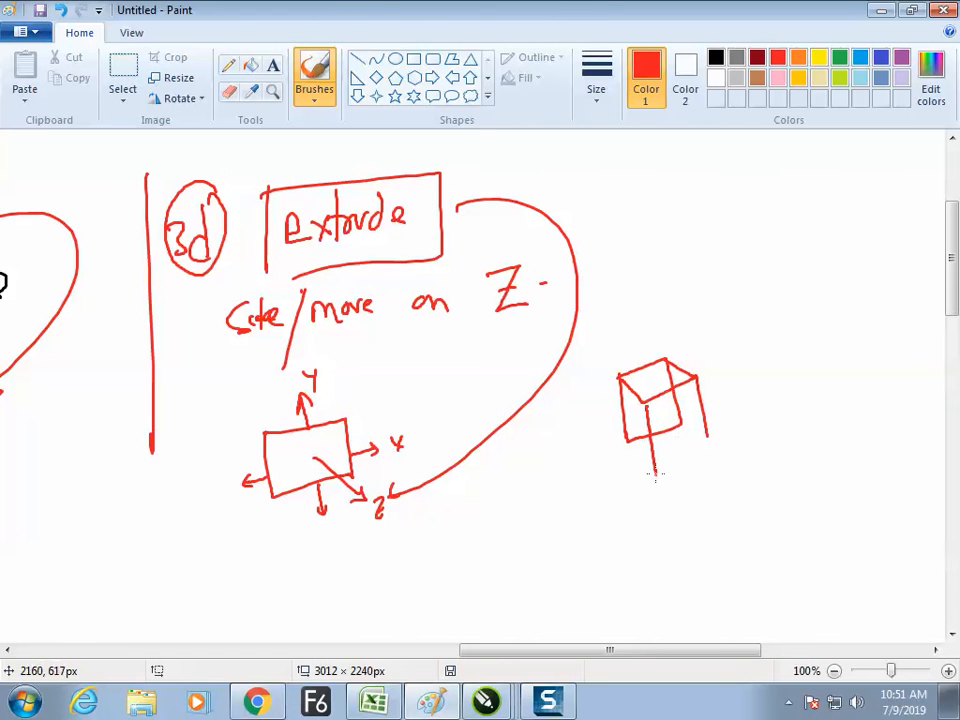
mouse_move(627, 437)
mouse_down()
mouse_move(656, 472)
mouse_move(702, 449)
mouse_up()
mouse_move(627, 416)
mouse_down()
mouse_move(646, 424)
mouse_move(633, 429)
mouse_up()
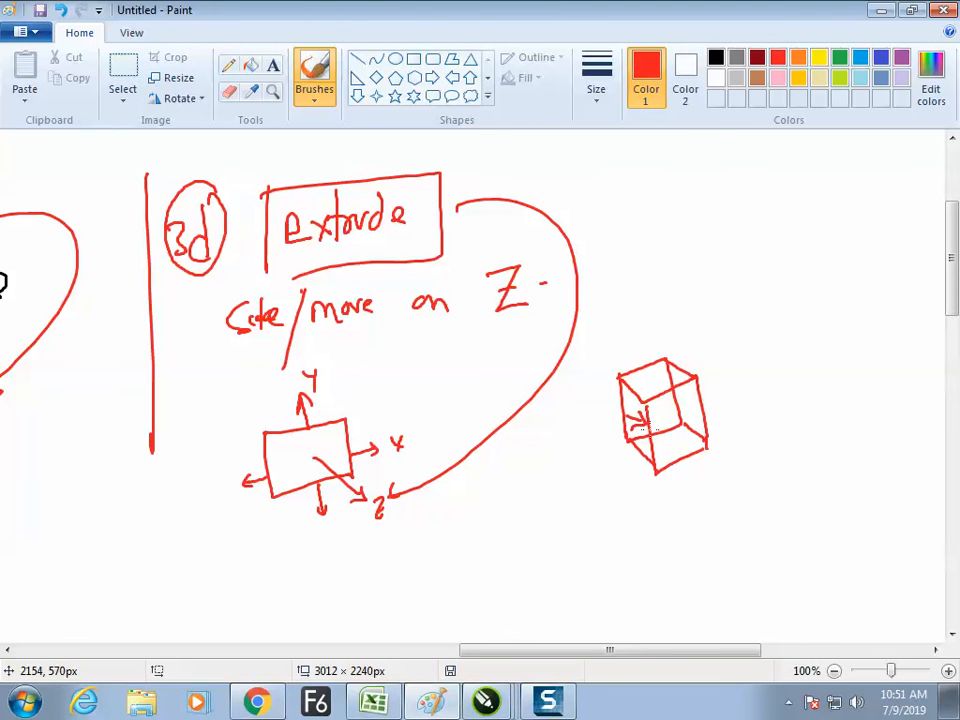
Sketch a square with short lines extending from both sides, enclose it in a wider rectangle above the cube, and retrace the square's outline.
mouse_move(731, 302)
mouse_down()
mouse_move(772, 289)
mouse_move(777, 330)
mouse_move(735, 353)
mouse_move(781, 347)
mouse_move(742, 329)
mouse_move(778, 331)
mouse_move(776, 356)
mouse_move(808, 320)
mouse_up()
mouse_move(731, 336)
mouse_down()
mouse_move(705, 336)
mouse_move(697, 353)
mouse_move(830, 340)
mouse_up()
mouse_move(686, 298)
mouse_down()
mouse_move(817, 270)
mouse_move(822, 343)
mouse_up()
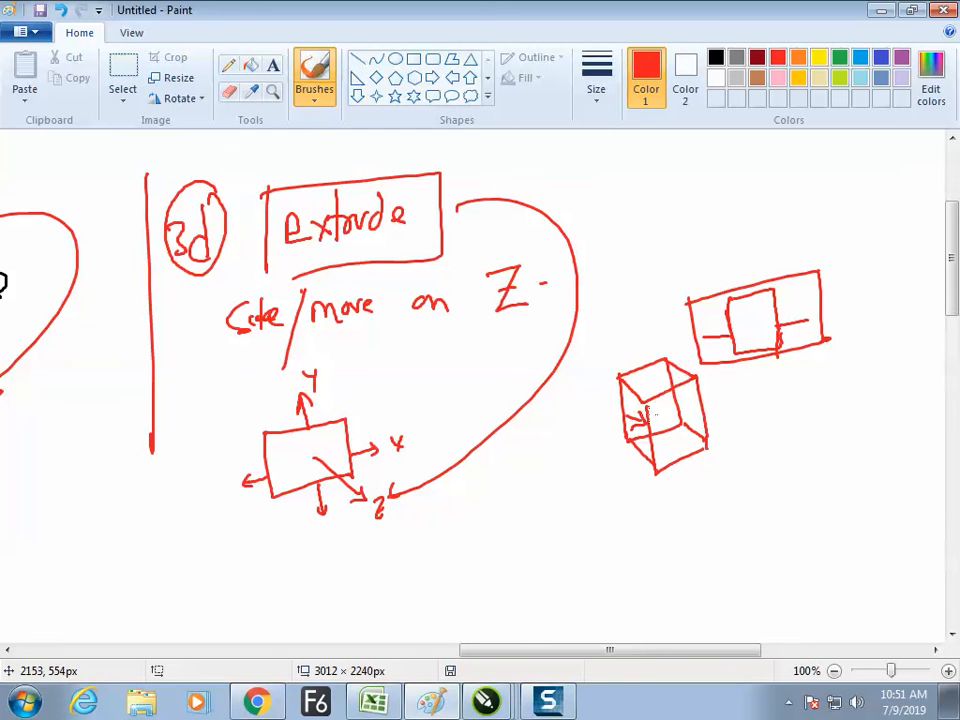
drag(730, 299, 735, 352)
drag(730, 299, 772, 291)
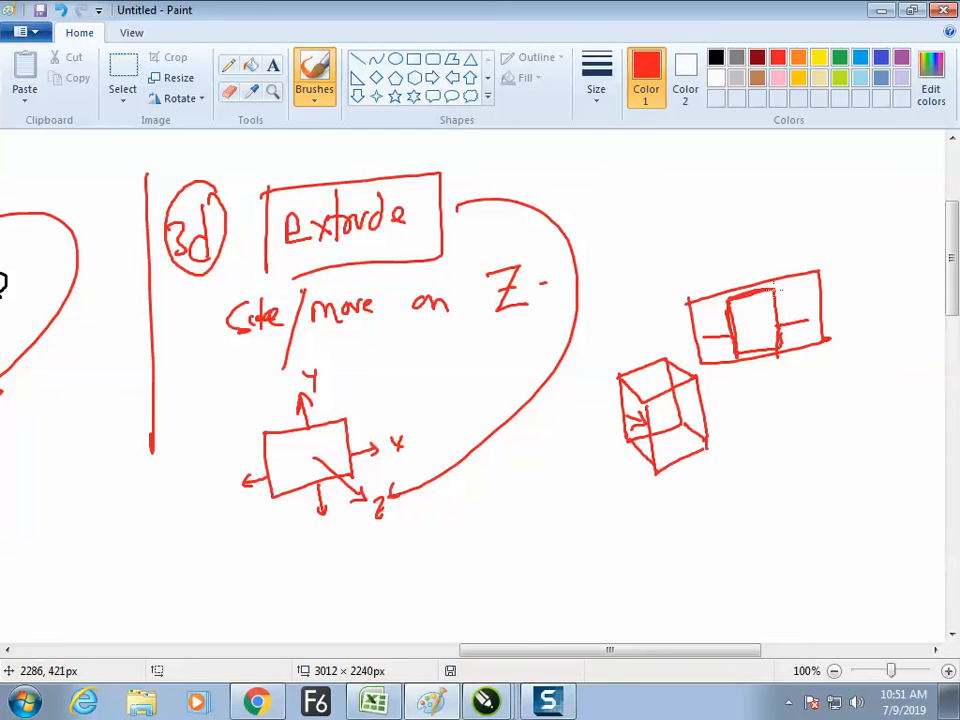
Annotate the sketches with a tick, a curved arrow and a circled "Cube" label, and circle the large Z in the note.
drag(720, 405, 752, 397)
mouse_move(760, 320)
mouse_down()
mouse_move(772, 290)
mouse_move(843, 307)
mouse_up()
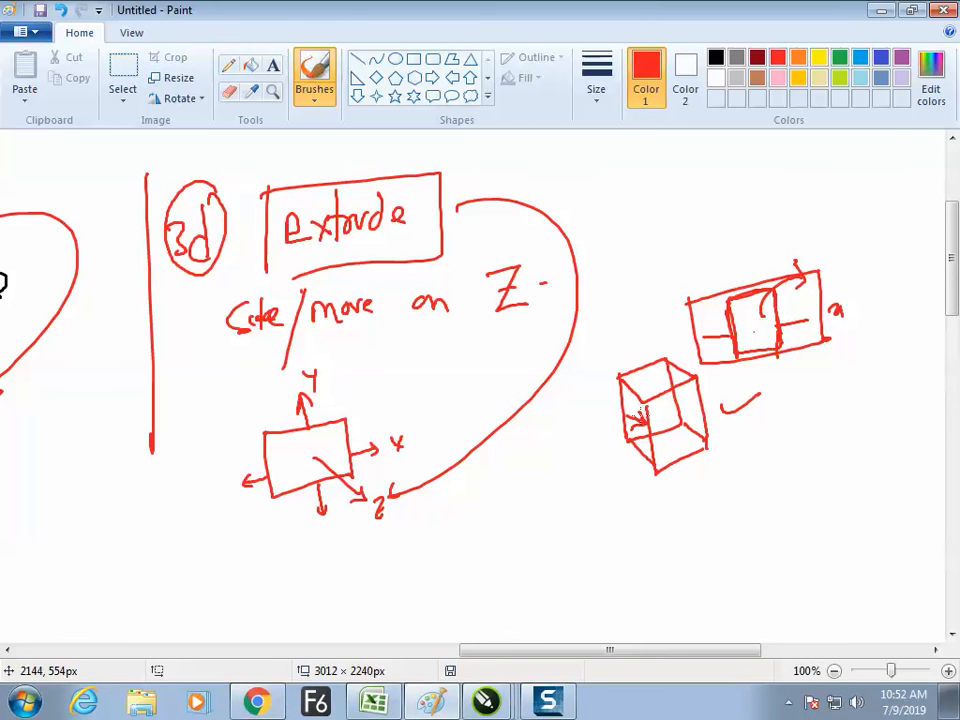
mouse_move(713, 440)
mouse_down()
mouse_move(751, 441)
mouse_move(767, 427)
mouse_move(765, 469)
mouse_move(709, 450)
mouse_up()
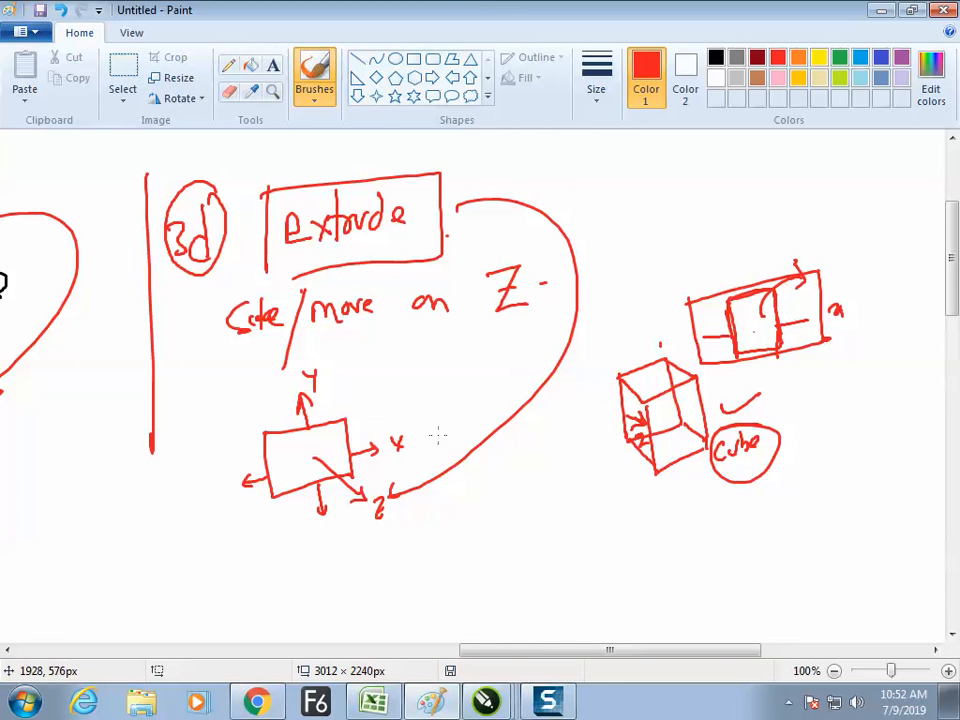
mouse_move(538, 289)
mouse_down()
mouse_move(565, 268)
mouse_move(513, 240)
mouse_move(470, 290)
mouse_move(545, 285)
mouse_up()
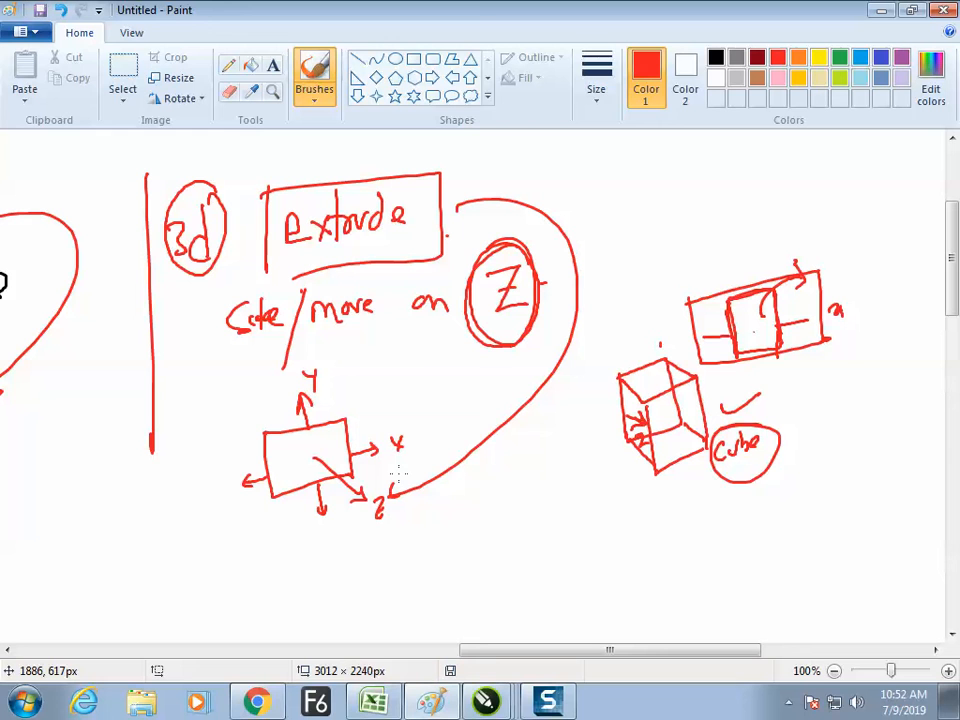
Sketch three crossing double-ended axes below the curved arrow and label them X, Y and Z.
mouse_move(556, 499)
mouse_down()
mouse_move(572, 553)
mouse_move(560, 555)
mouse_move(553, 504)
mouse_move(570, 511)
mouse_move(566, 536)
mouse_move(566, 463)
mouse_up()
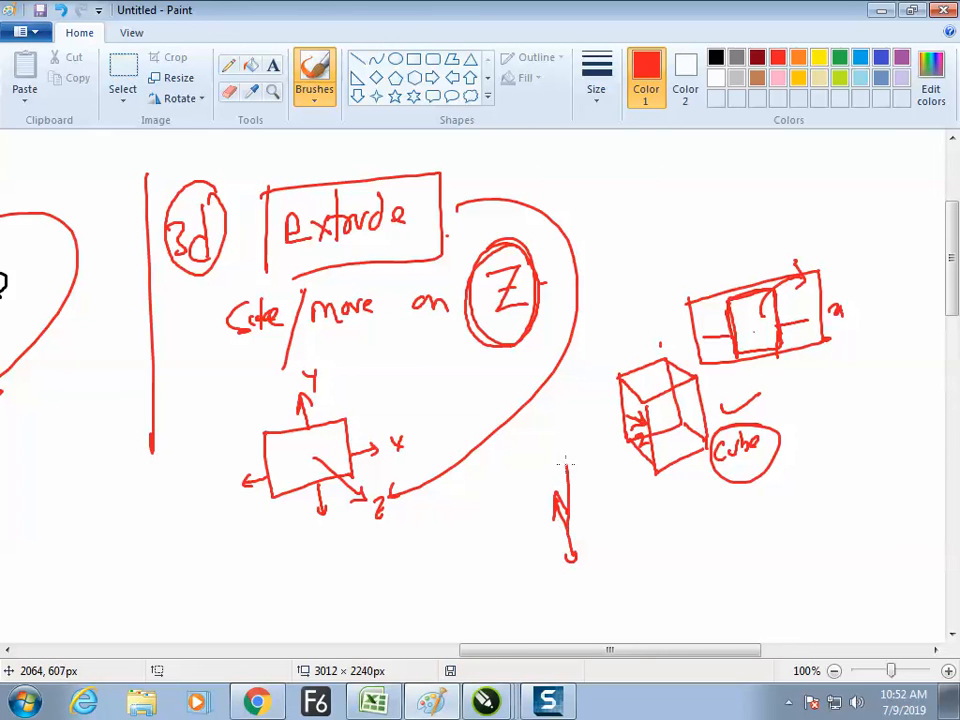
mouse_move(580, 577)
mouse_down()
mouse_move(580, 594)
mouse_move(617, 587)
mouse_move(613, 594)
mouse_up()
drag(560, 482, 586, 450)
drag(565, 522, 561, 617)
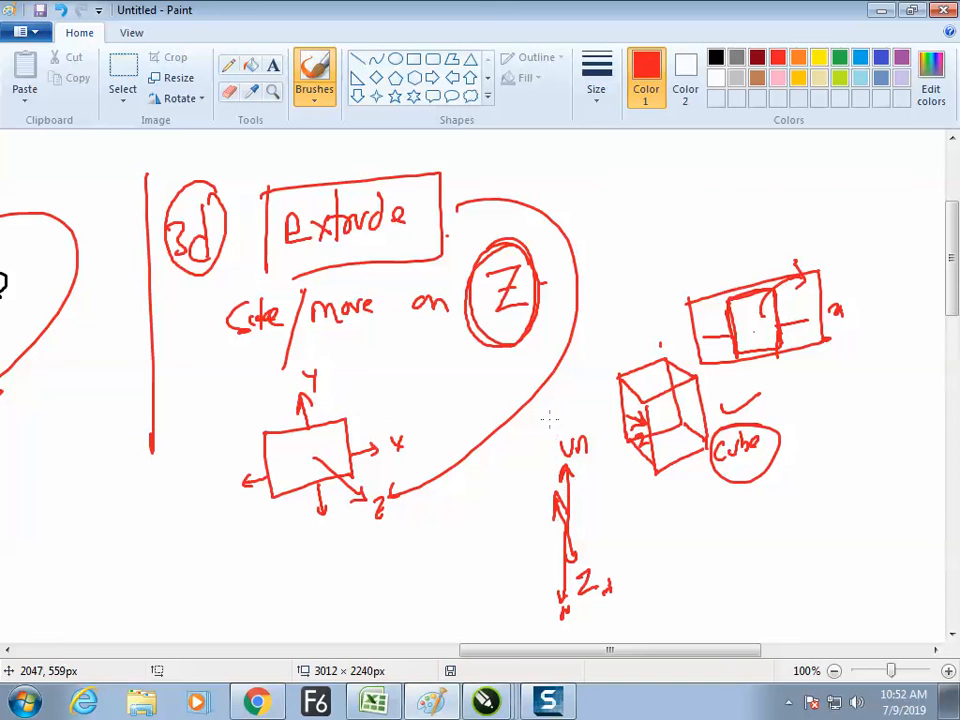
drag(558, 416, 562, 436)
mouse_move(555, 530)
mouse_down()
mouse_move(523, 535)
mouse_move(586, 521)
mouse_move(622, 527)
mouse_move(633, 514)
mouse_move(647, 525)
mouse_up()
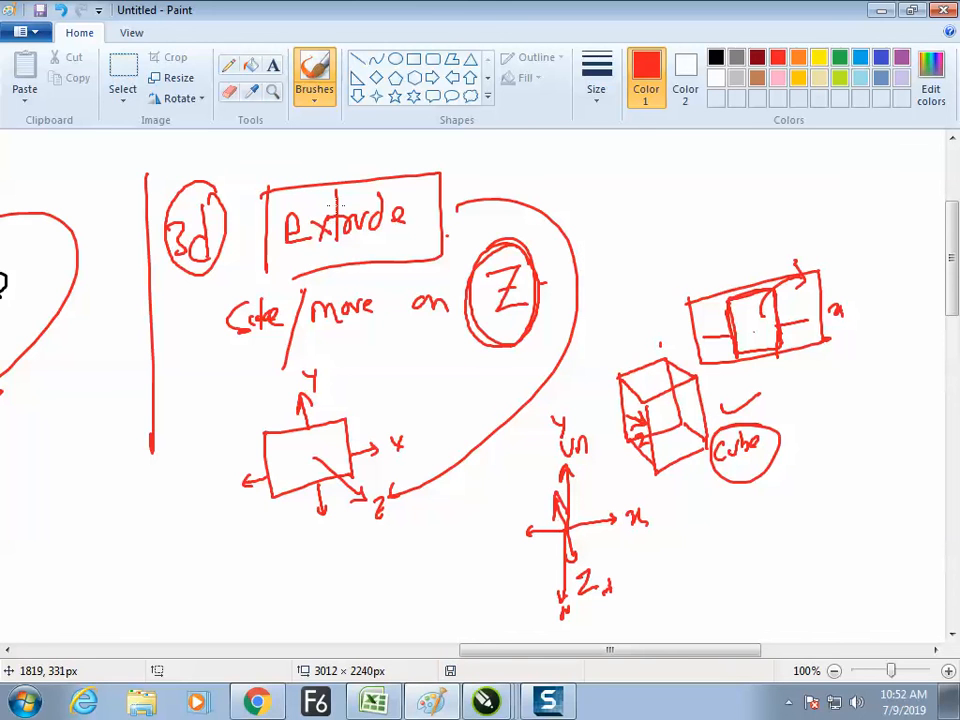
Switch to CorelDRAW and draw a 69 mm square in the upper part of the page.
drag(521, 651, 575, 650)
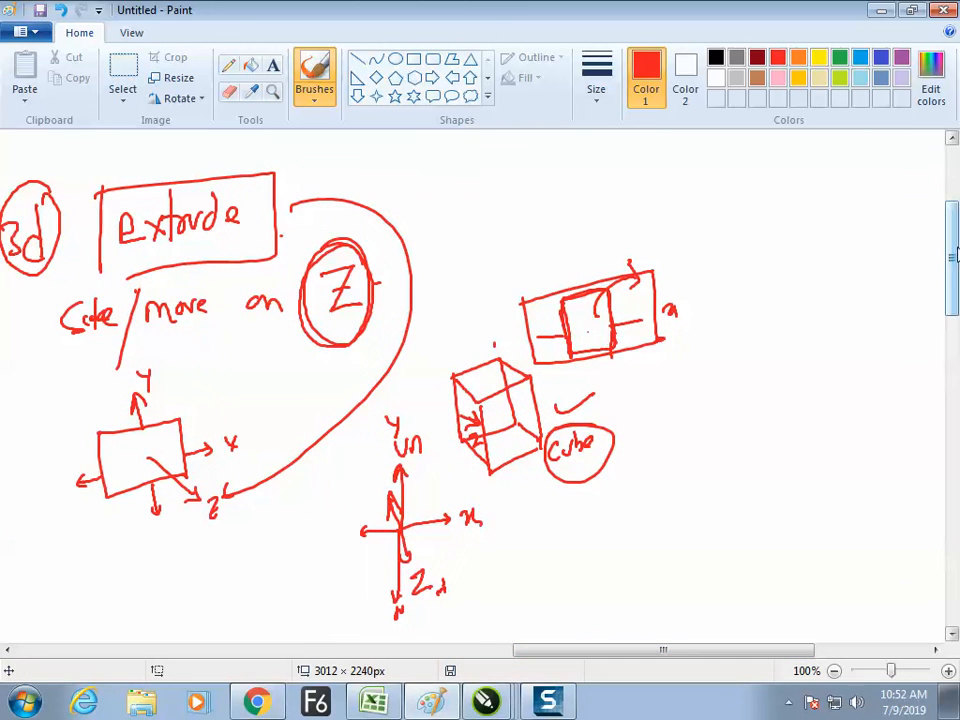
drag(952, 256, 943, 315)
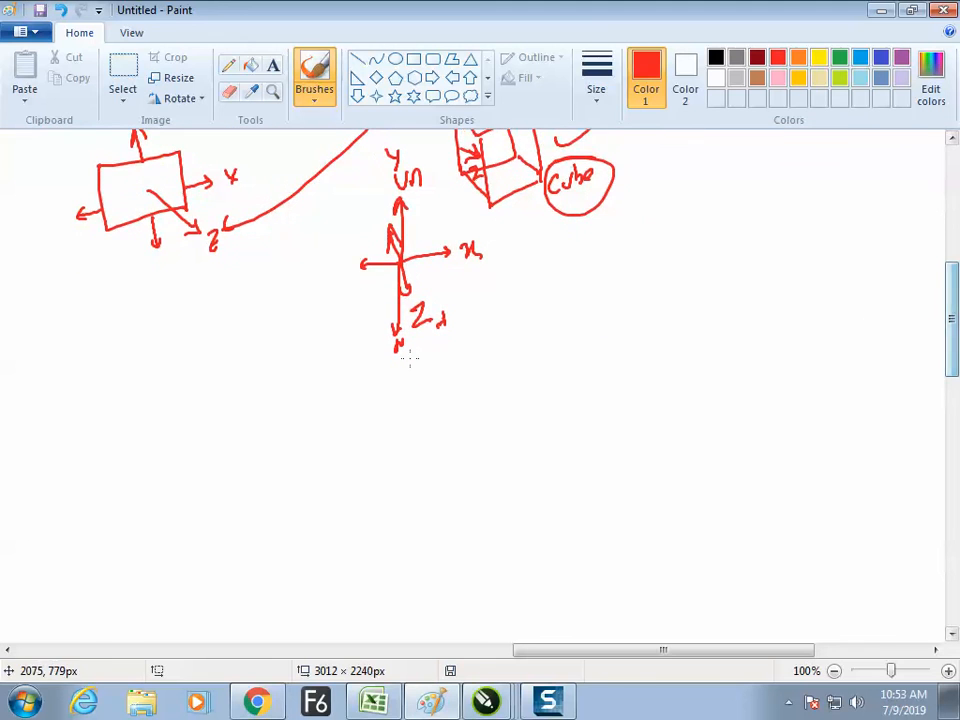
key(alt+Tab)
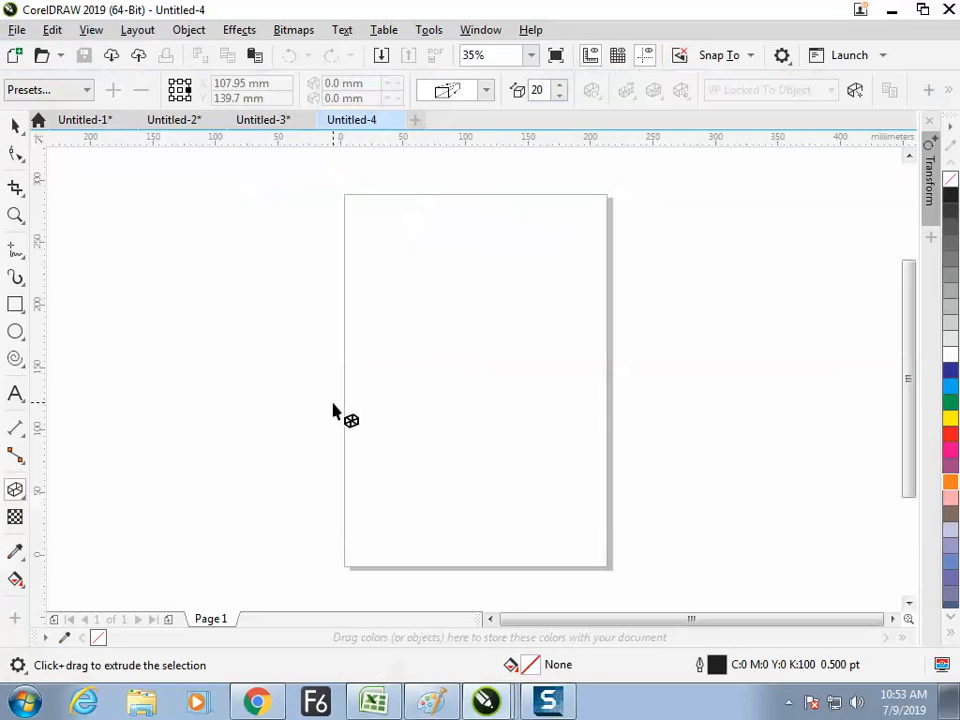
click(16, 332)
click(15, 304)
mouse_move(379, 242)
mouse_down()
mouse_move(470, 343)
mouse_move(466, 333)
mouse_up()
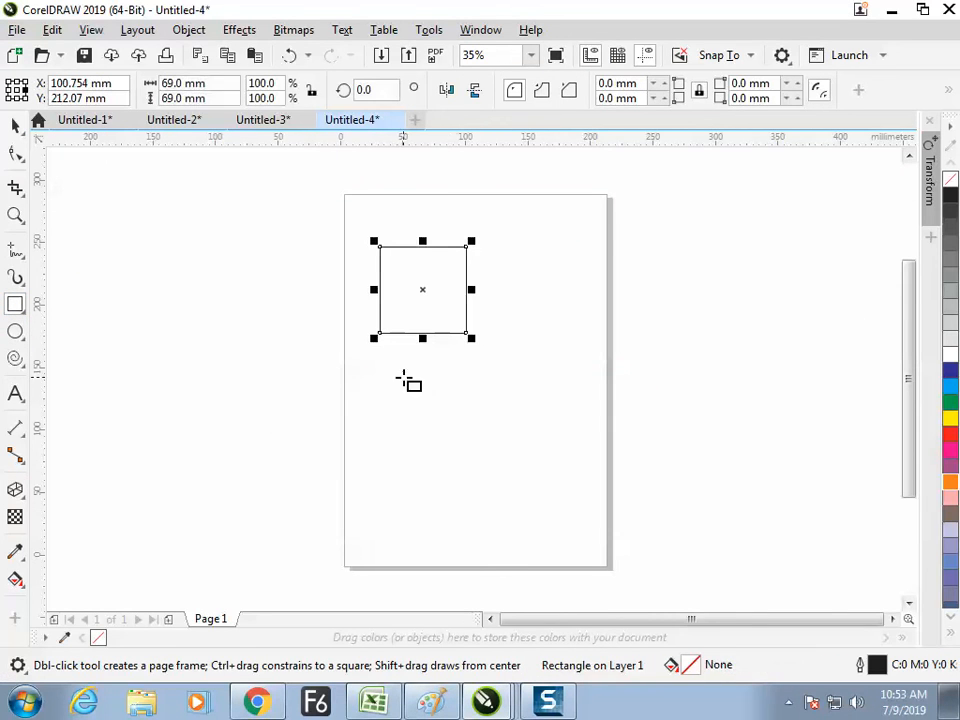
Apply the Extrude Top Right preset to the square, colour it cyan, and deselect it.
click(22, 495)
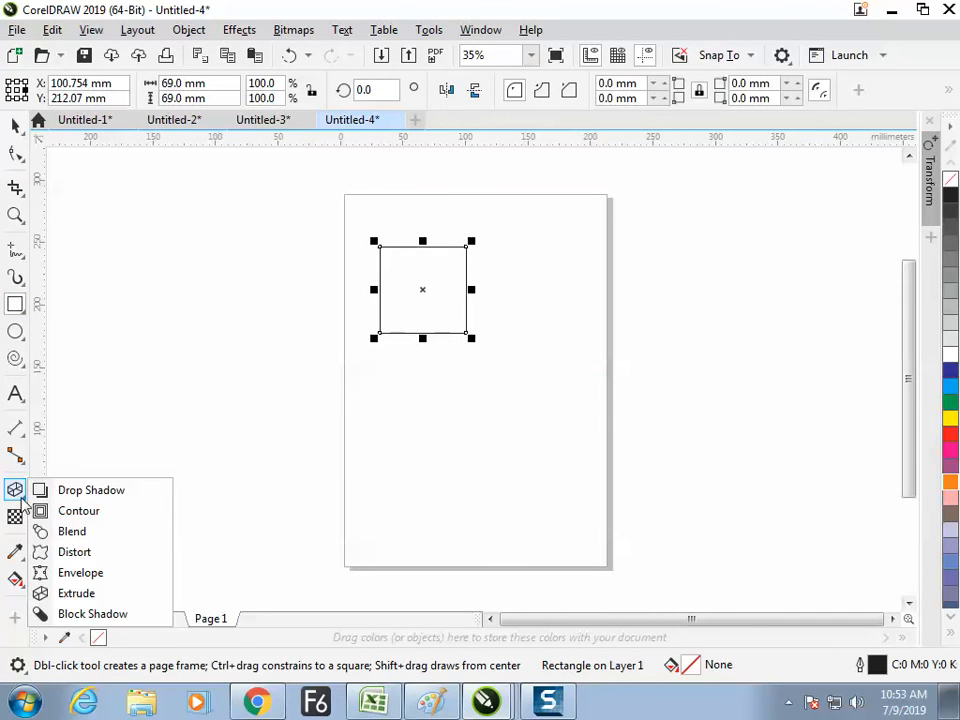
click(92, 594)
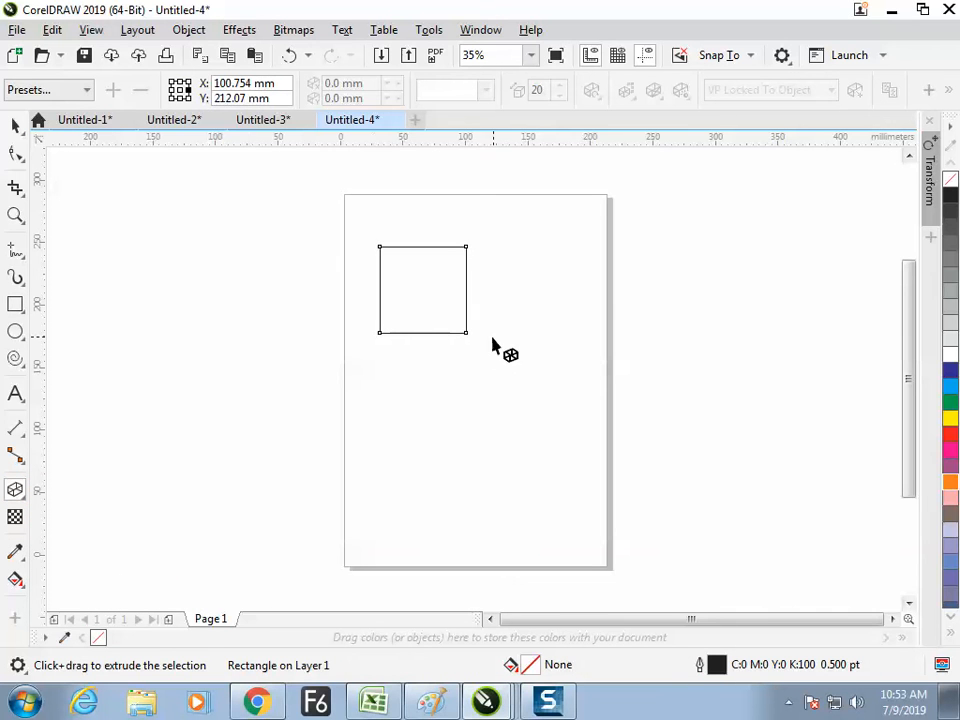
click(87, 90)
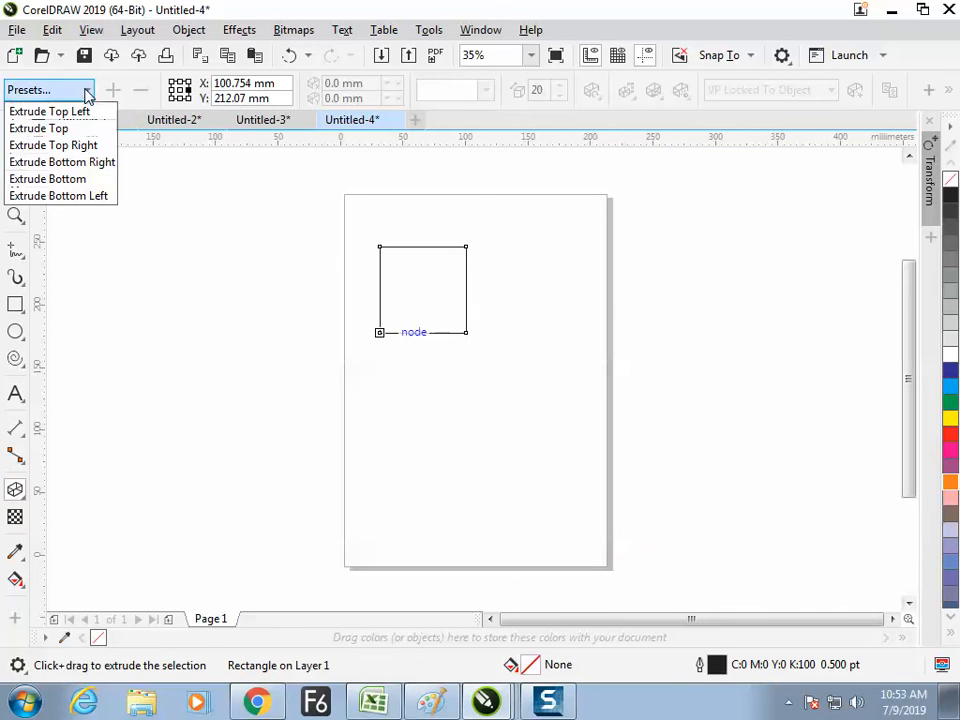
click(65, 148)
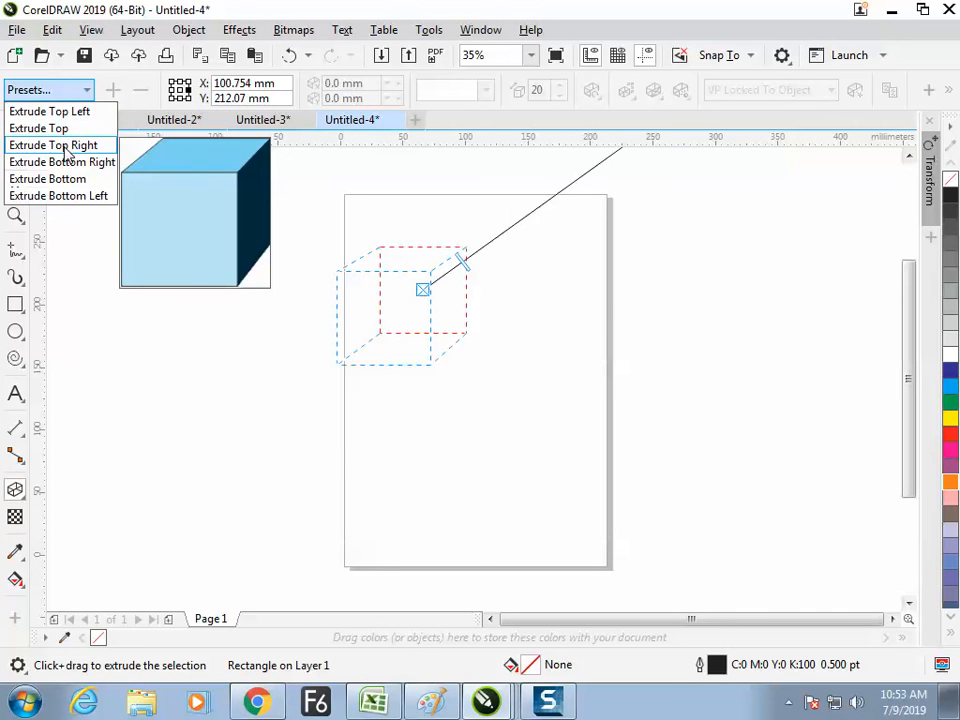
click(950, 385)
click(15, 125)
click(152, 522)
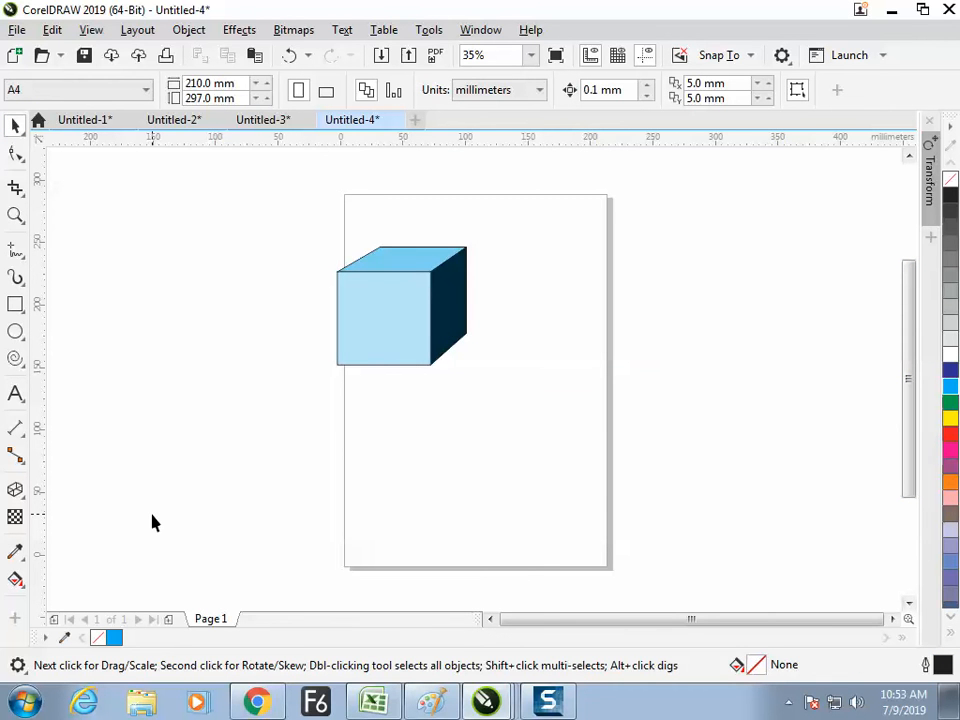
Move the blue cube off the page to the empty area on its left.
drag(416, 332, 197, 320)
click(397, 387)
click(321, 364)
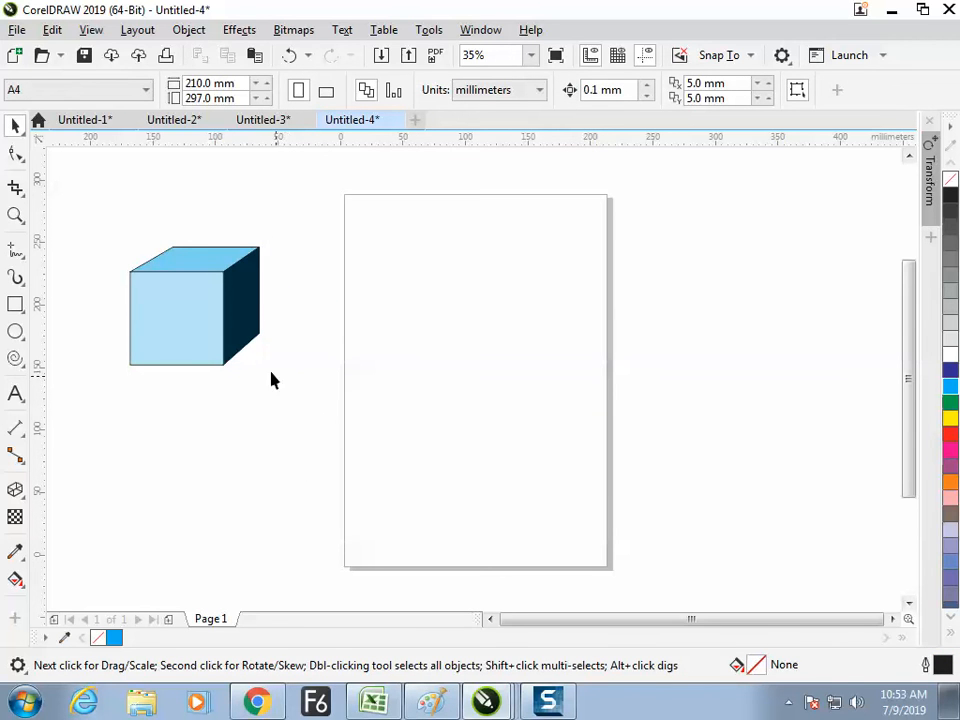
click(204, 334)
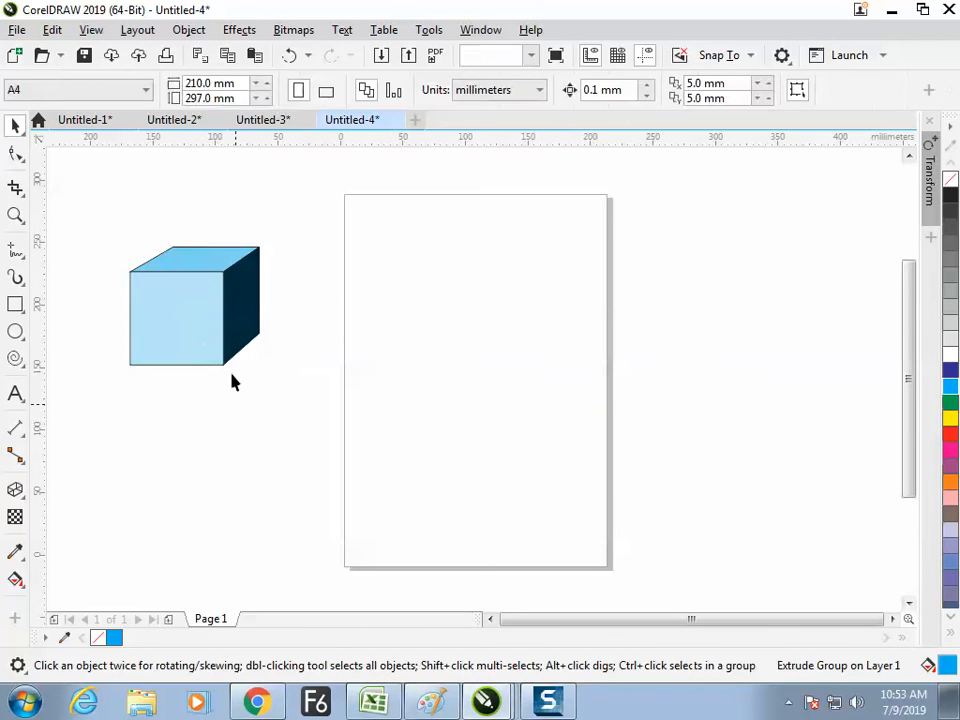
click(321, 261)
click(200, 294)
drag(199, 299, 216, 304)
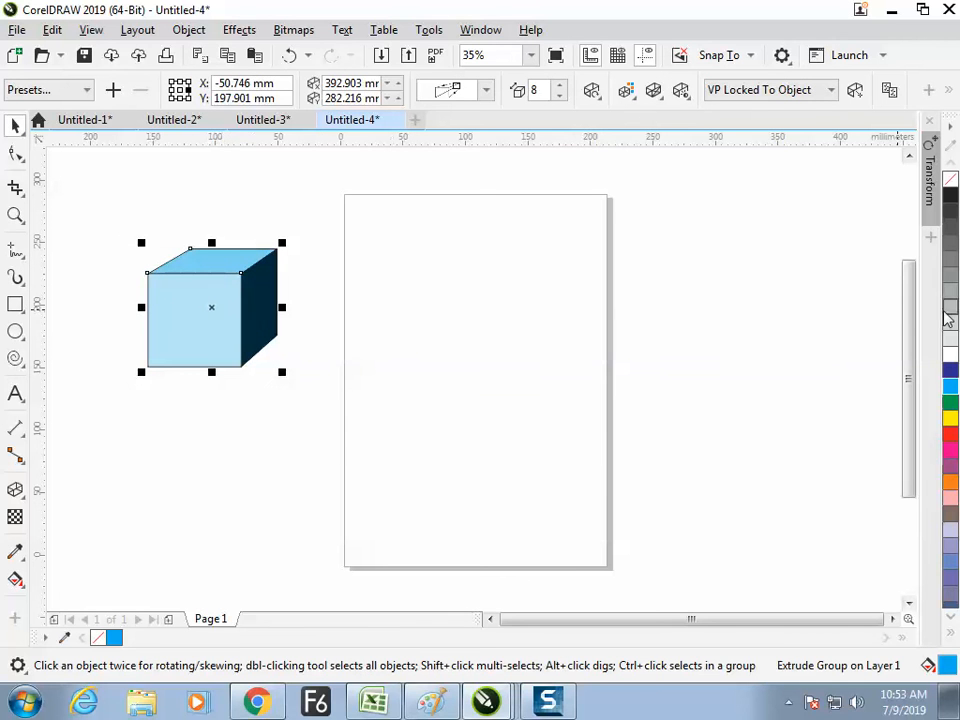
Try several palette colours on the cube, settle on magenta, and move it farther left of the page.
click(950, 437)
click(948, 452)
click(950, 482)
click(950, 452)
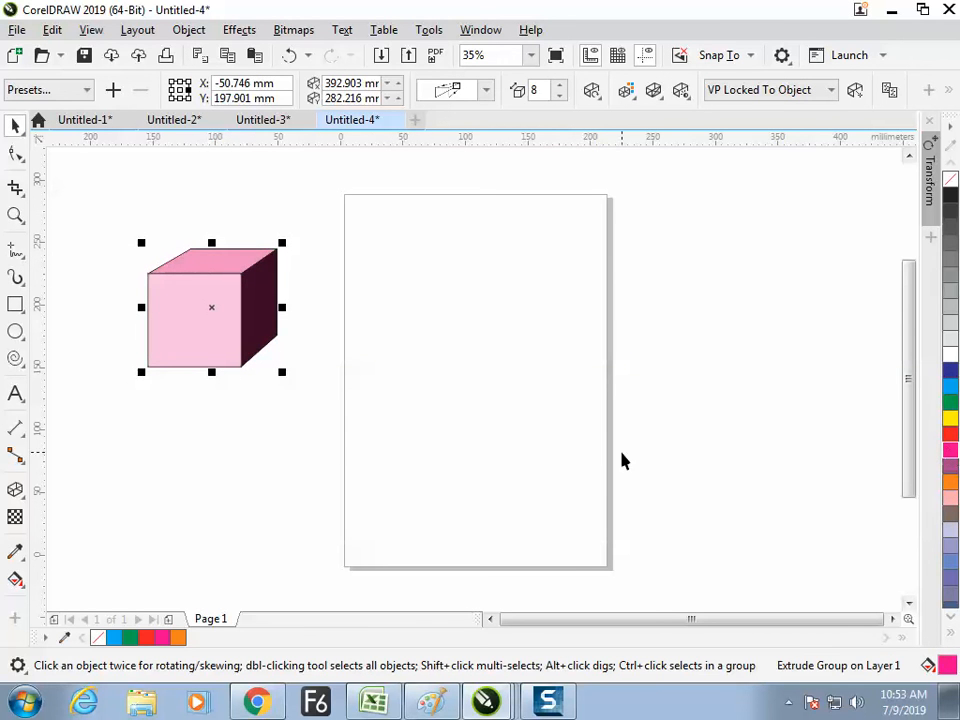
click(491, 379)
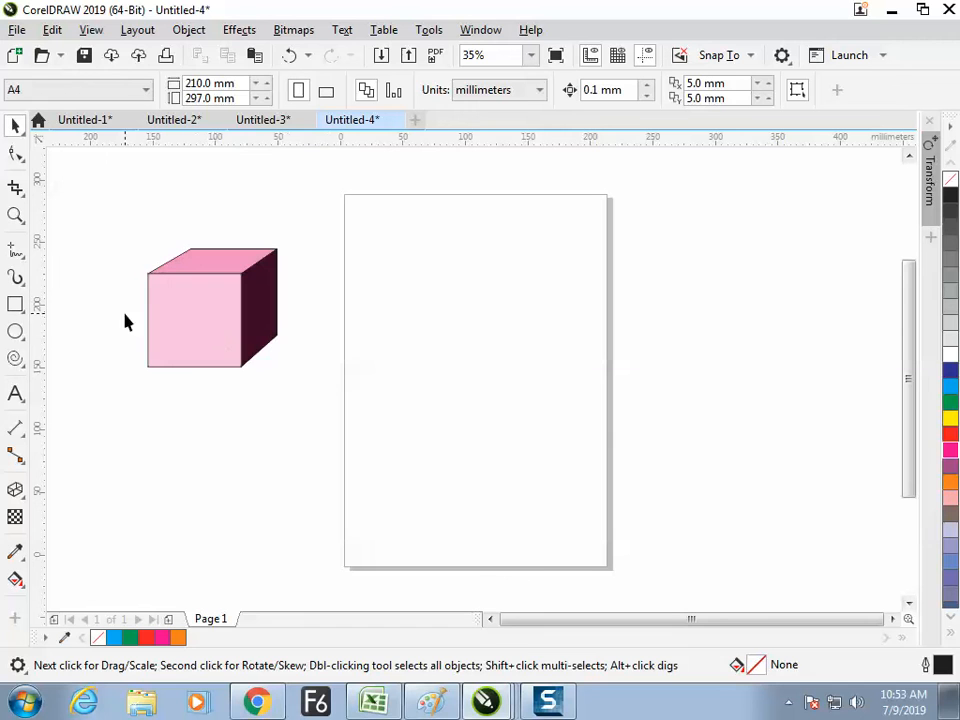
drag(191, 315, 156, 311)
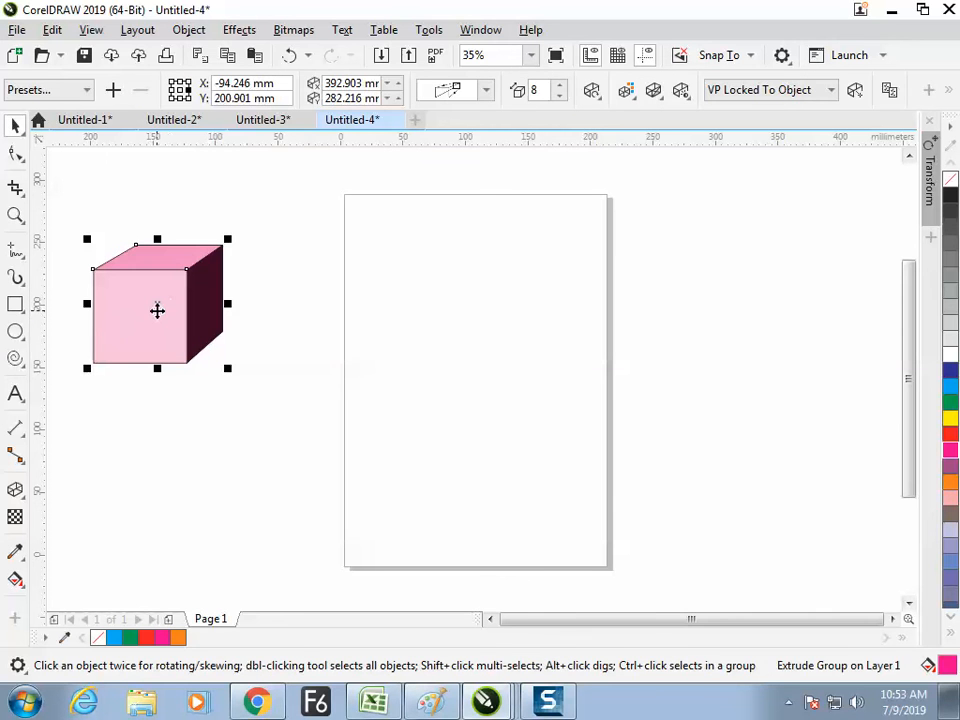
Draw a cyan-filled 67.5 mm square on the page and extrude it freehand toward the page's upper right.
click(15, 304)
mouse_move(421, 341)
mouse_down()
mouse_move(470, 394)
mouse_move(465, 385)
mouse_up()
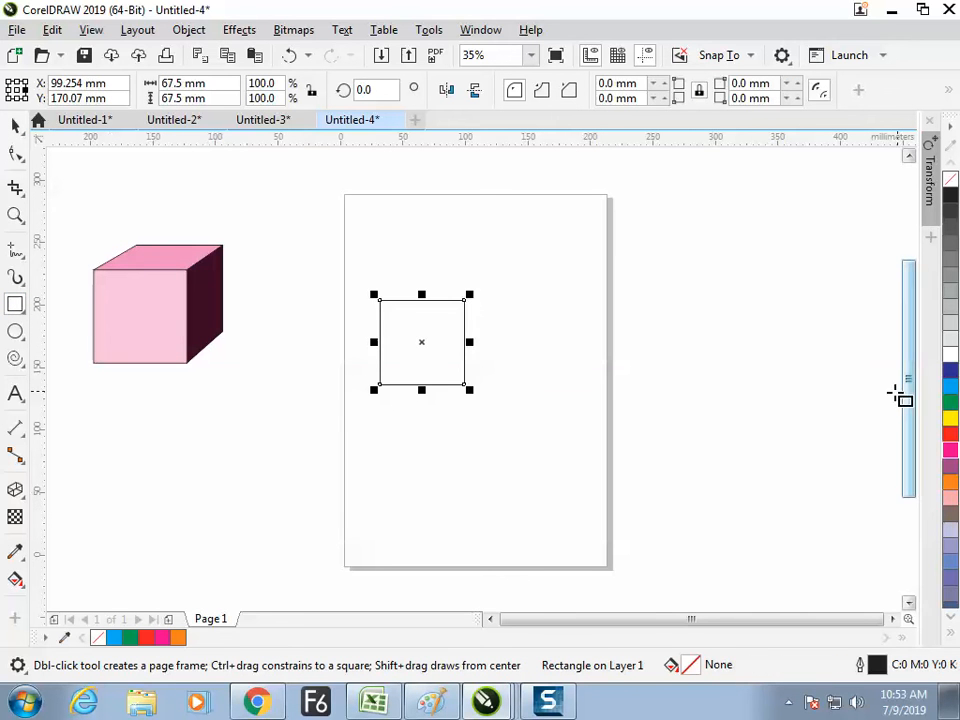
click(953, 390)
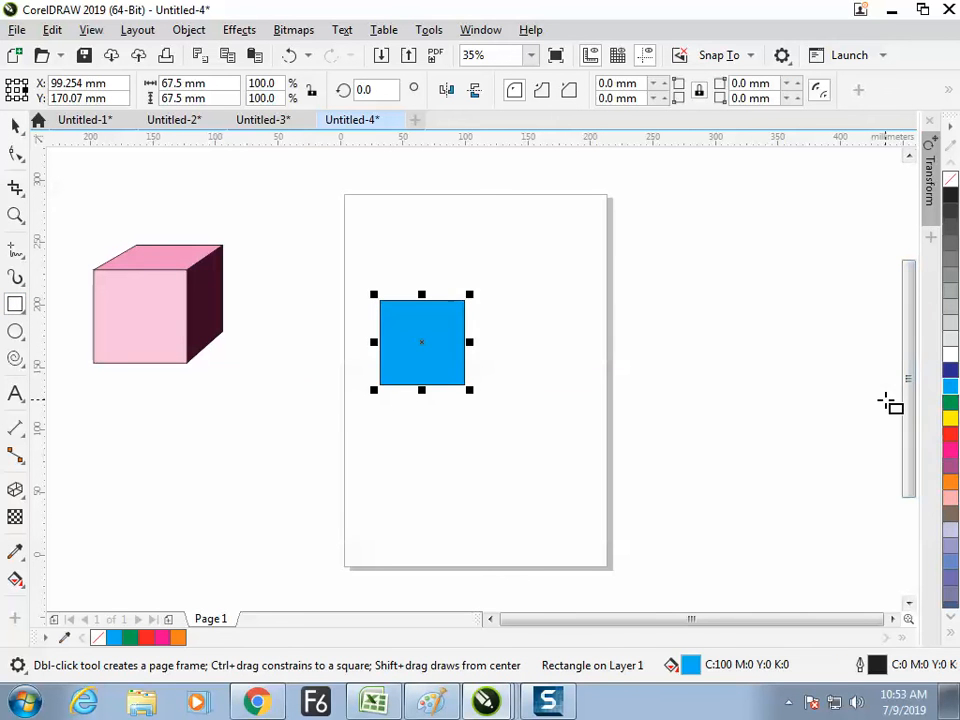
click(15, 490)
drag(435, 360, 602, 257)
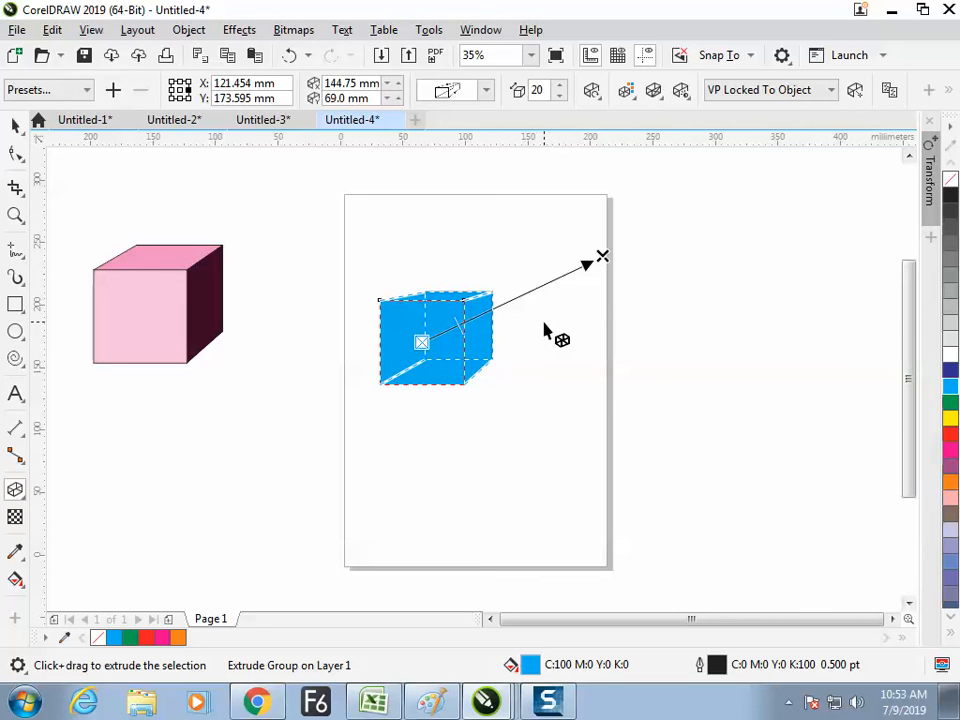
Shift the extruded blue cube slightly down the page and leave it selected.
click(15, 125)
click(527, 310)
click(485, 330)
drag(482, 336, 452, 357)
click(575, 360)
click(523, 346)
click(487, 347)
click(444, 353)
click(519, 343)
click(489, 336)
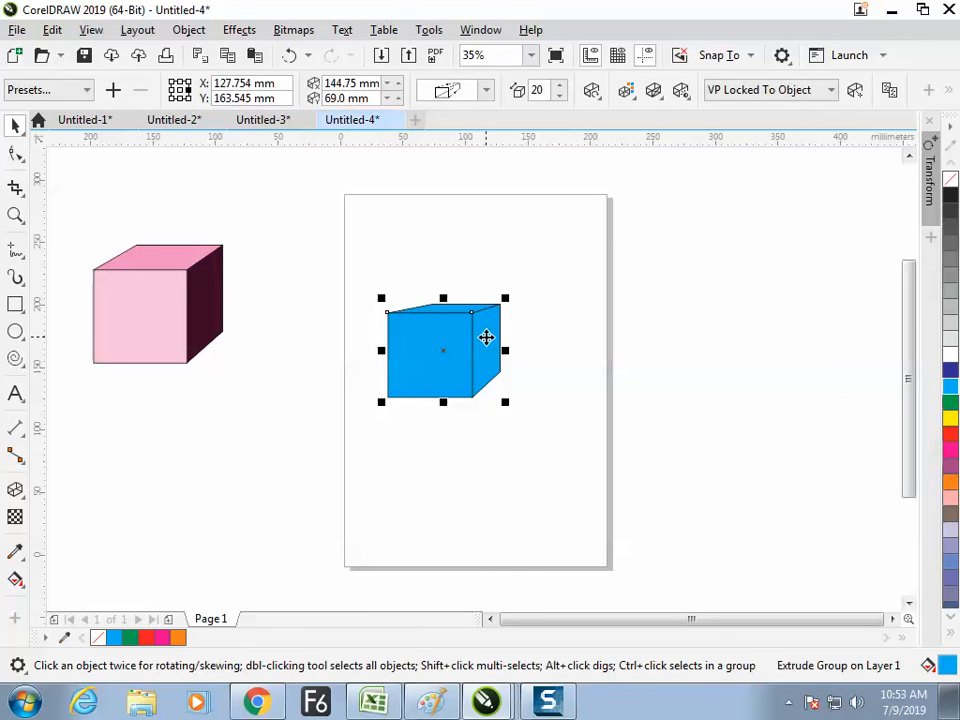
Give the blue cube's extruded sides a solid crimson colour of C16 M100 Y48 K2.
click(631, 98)
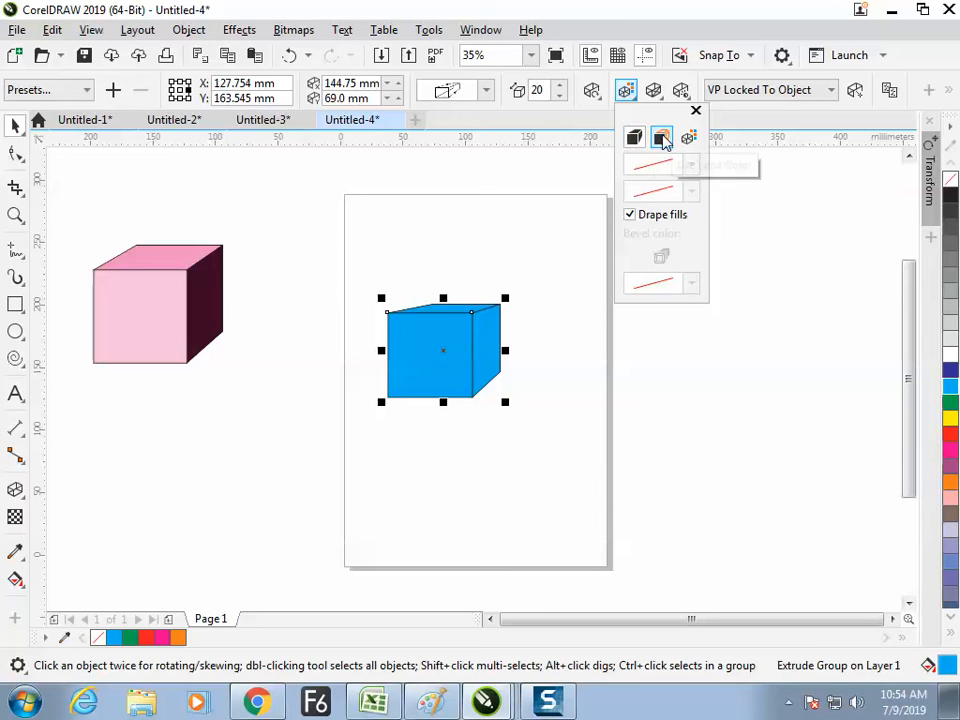
click(662, 140)
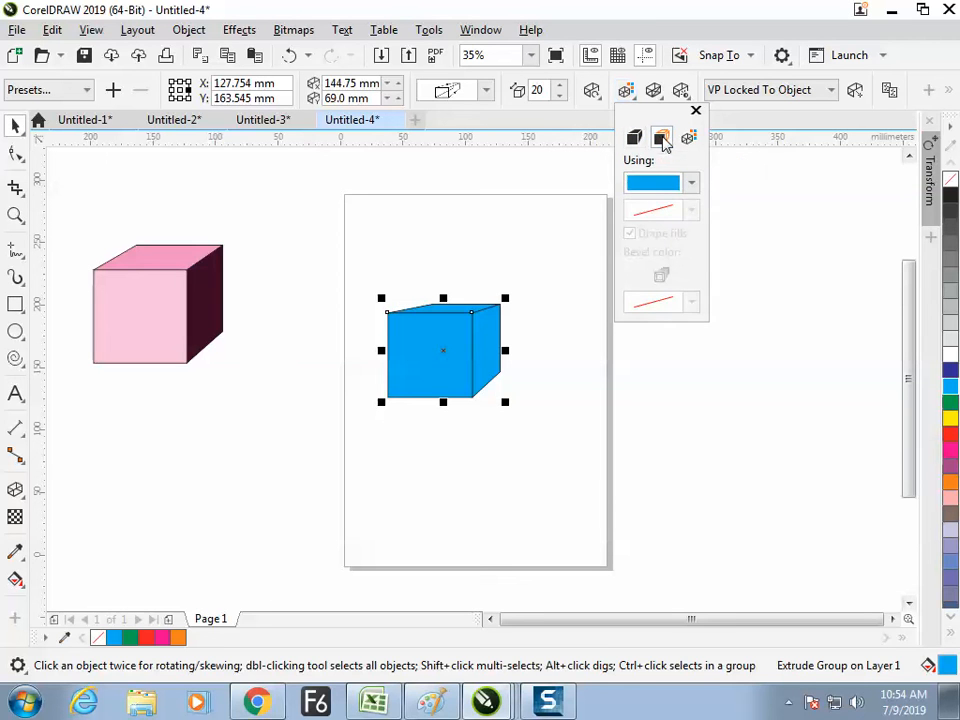
click(693, 186)
click(693, 186)
click(693, 186)
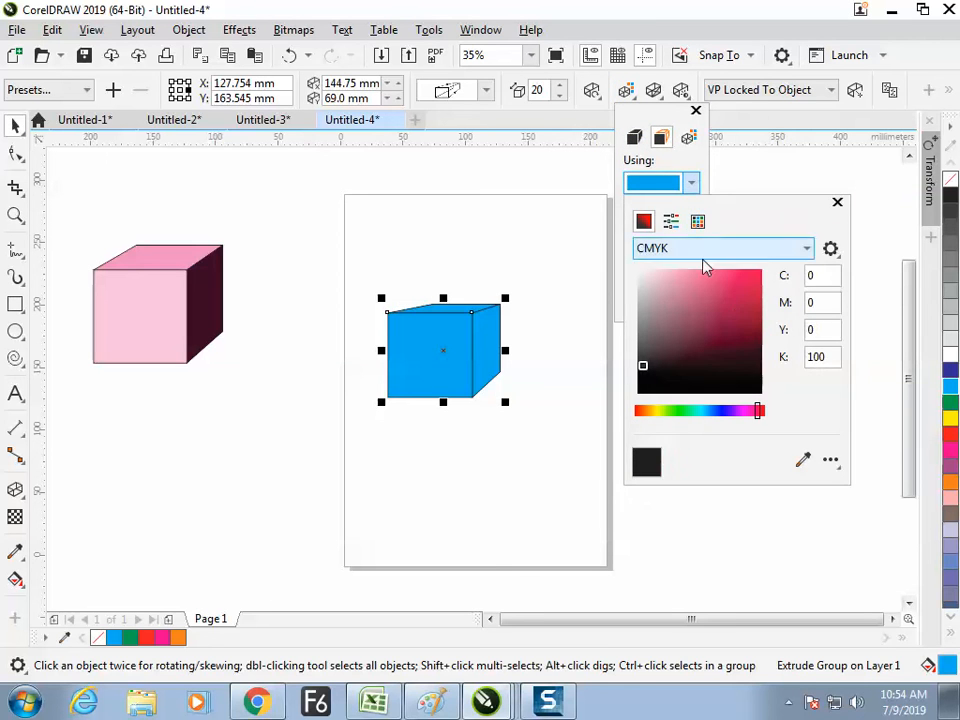
click(731, 294)
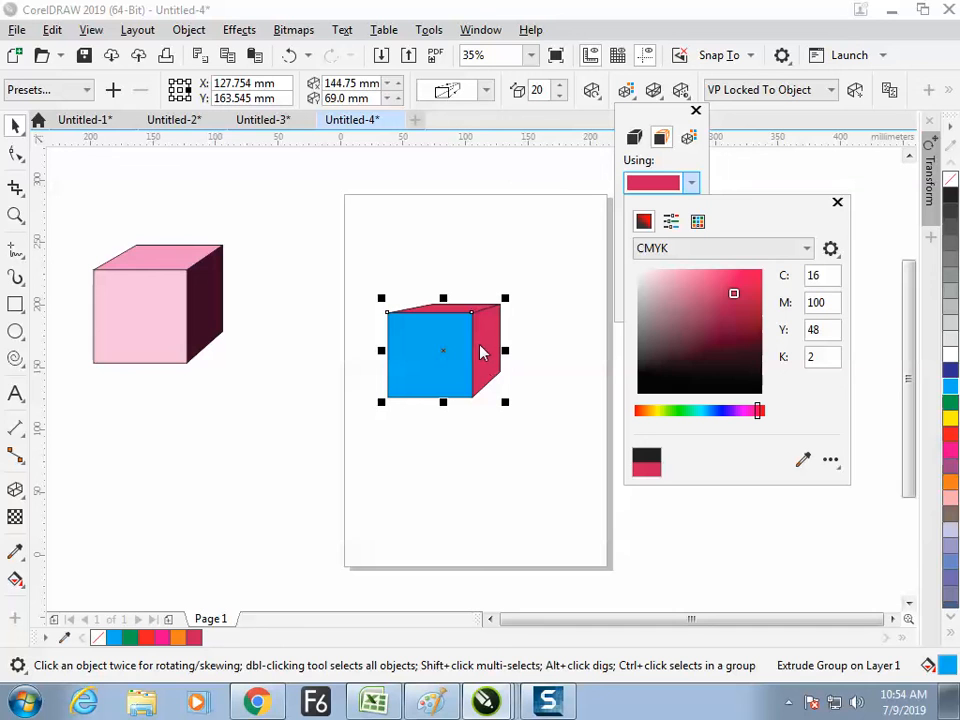
Apply colour shading to the blue cube's extruded sides, with a bright pinkish-red end colour.
click(688, 138)
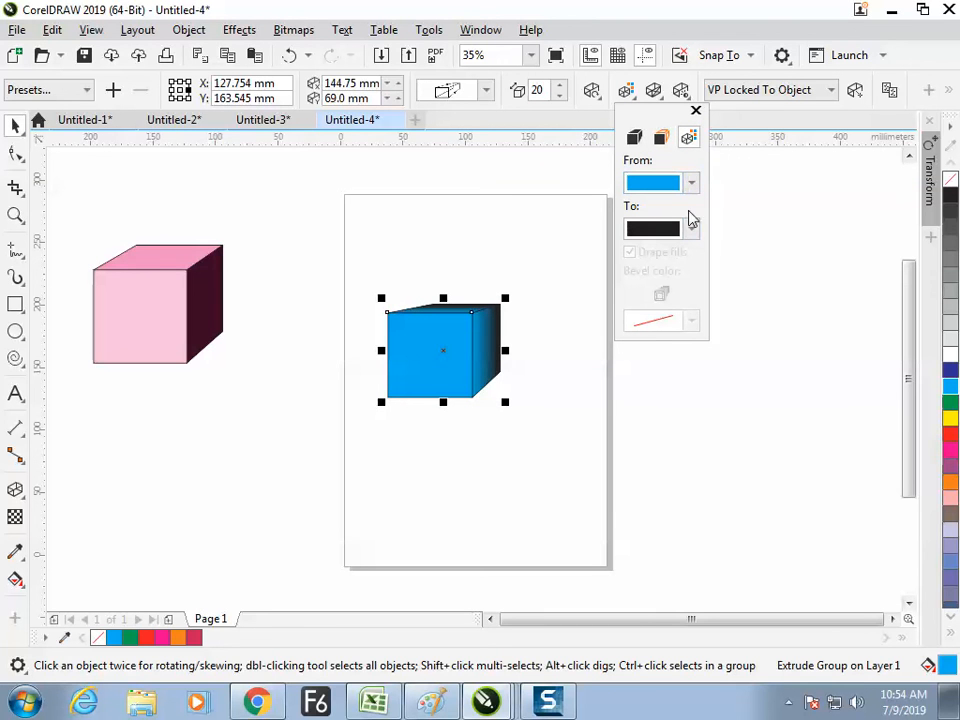
click(690, 231)
click(436, 354)
click(691, 229)
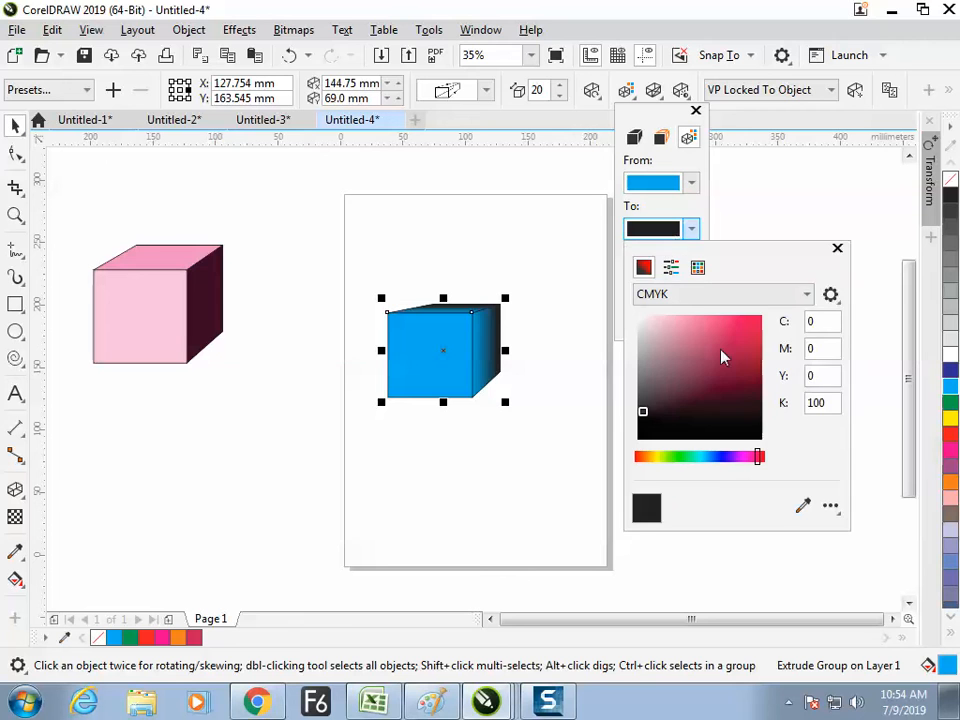
click(761, 316)
click(697, 225)
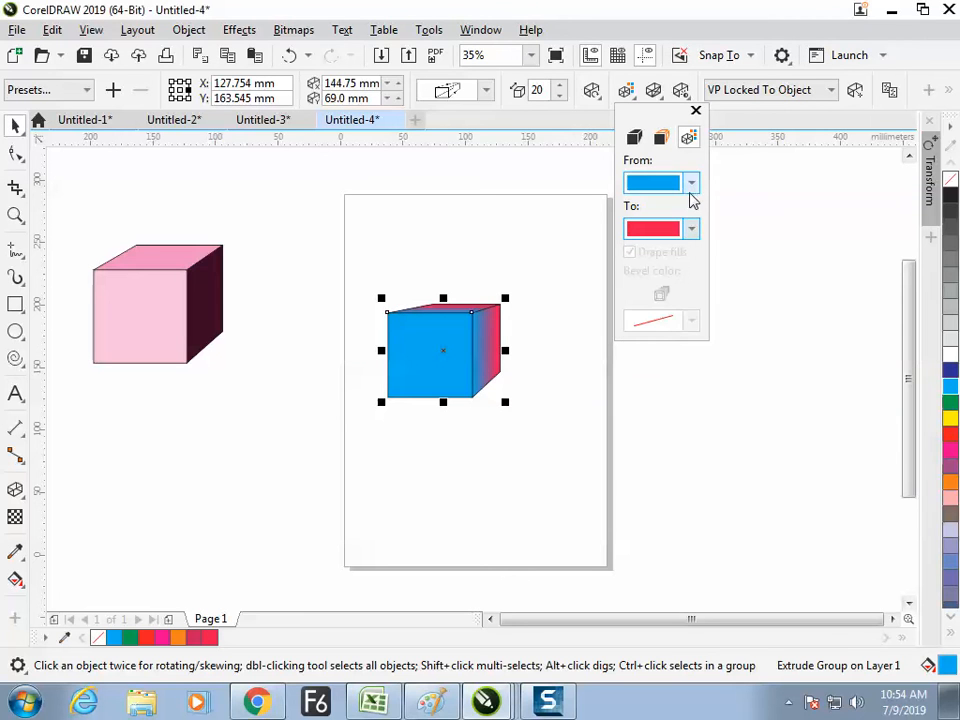
Set the start colour of the blue cube's extrusion shading to black.
click(691, 184)
click(697, 411)
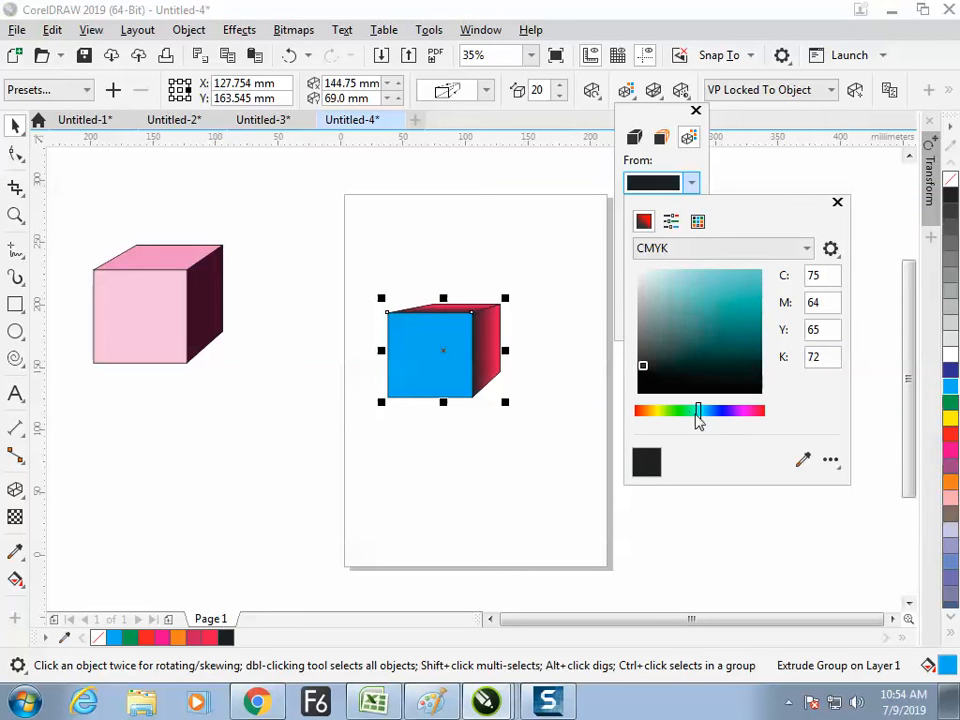
click(686, 411)
click(576, 400)
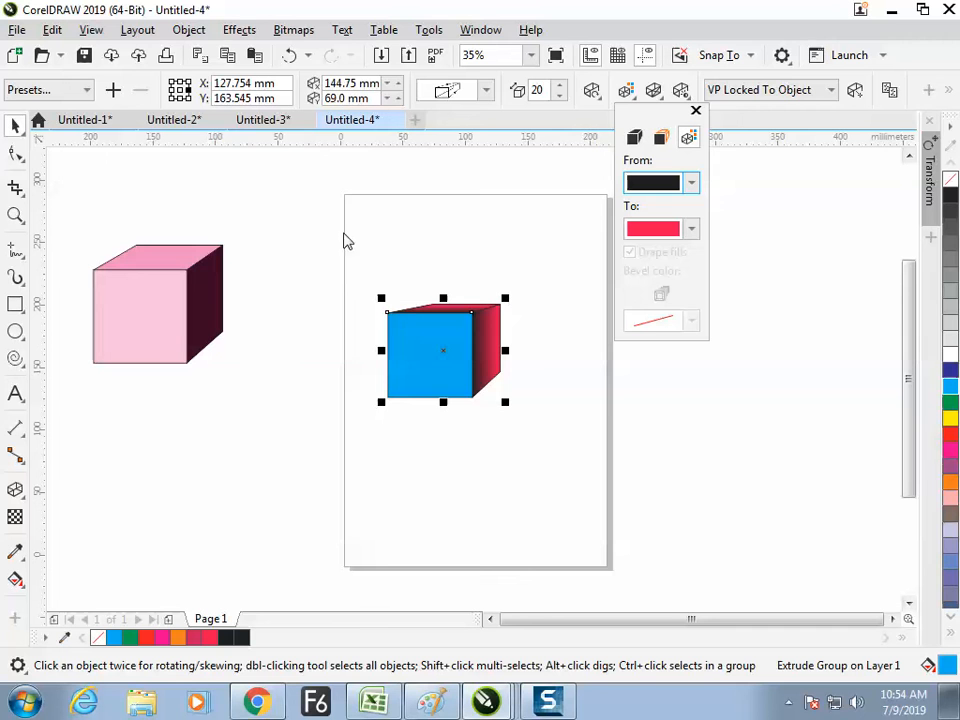
Nudge the pink cube slightly left and move the blue cube to about X 112.2 mm, Y 185.6 mm.
click(240, 292)
click(188, 315)
click(407, 390)
click(371, 274)
click(421, 344)
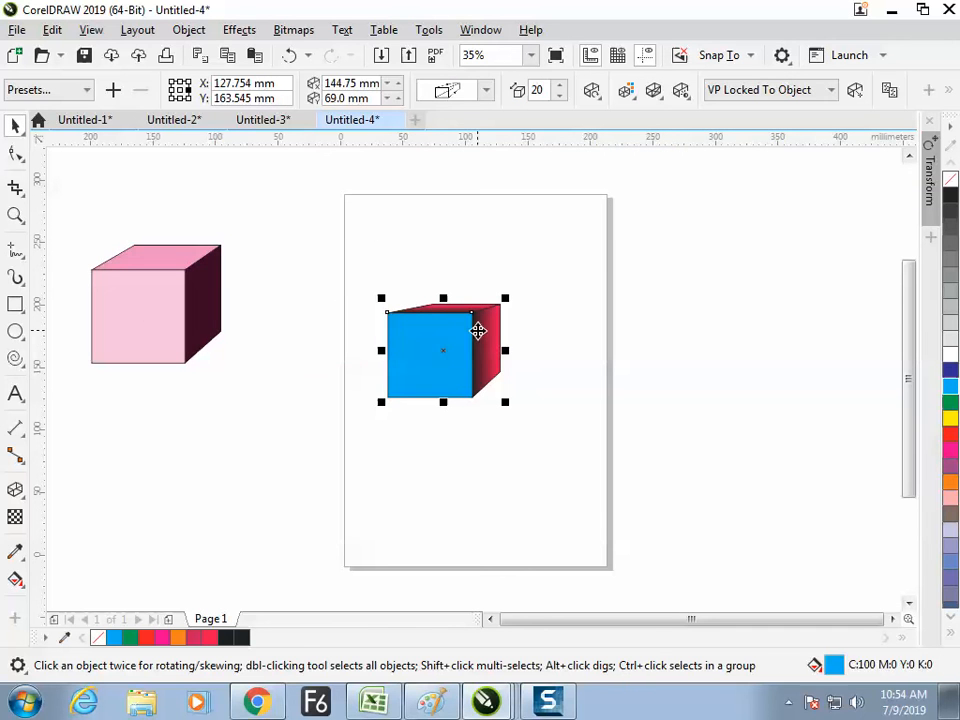
drag(496, 336, 476, 308)
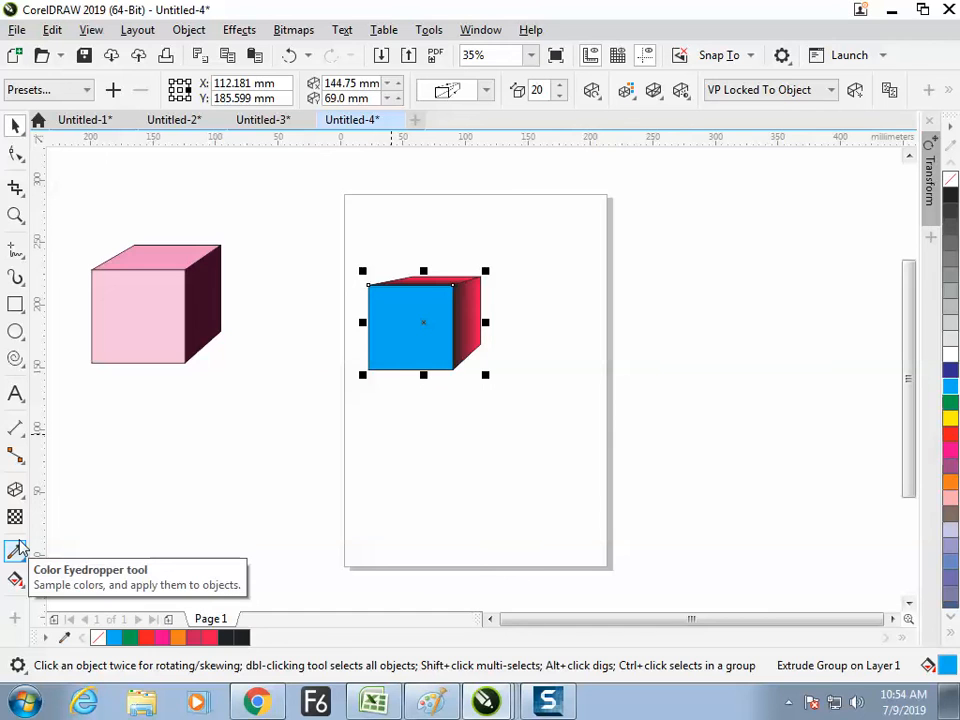
Switch to Paint and handwrite "Extrude" below the axis sketch, branching to "Preset" and "User define".
key(alt+Tab)
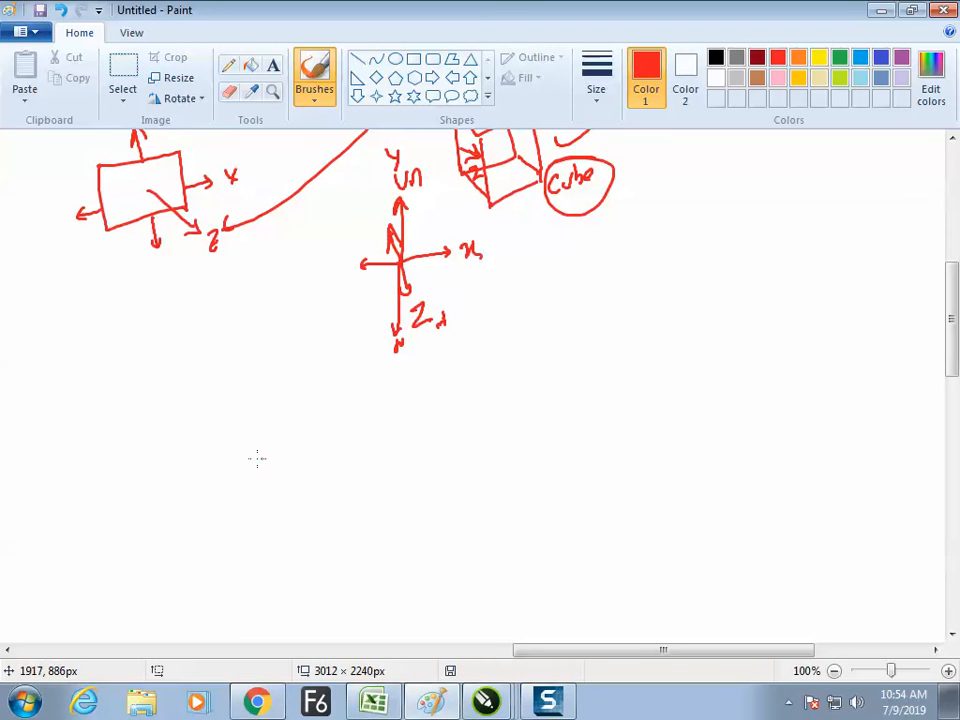
drag(270, 455, 280, 469)
mouse_move(281, 449)
mouse_down()
mouse_move(289, 463)
mouse_move(301, 461)
mouse_up()
drag(303, 420, 310, 457)
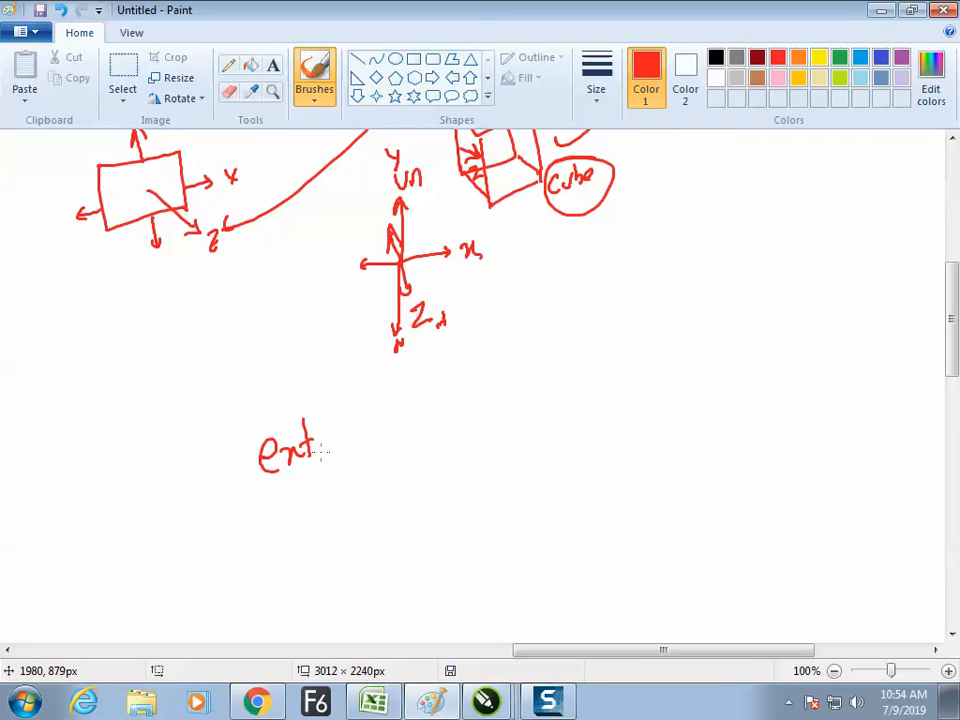
drag(322, 449, 360, 425)
drag(401, 425, 374, 426)
mouse_move(446, 413)
mouse_down()
mouse_move(438, 403)
mouse_move(493, 408)
mouse_move(521, 392)
mouse_up()
drag(372, 450, 423, 465)
drag(482, 446, 470, 464)
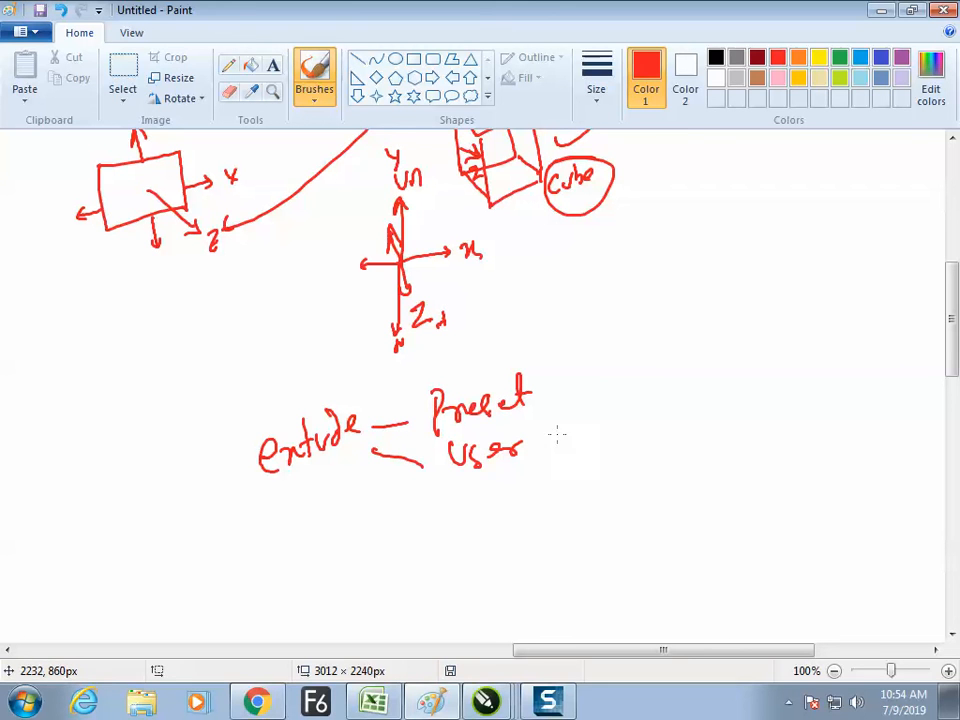
drag(572, 427, 587, 428)
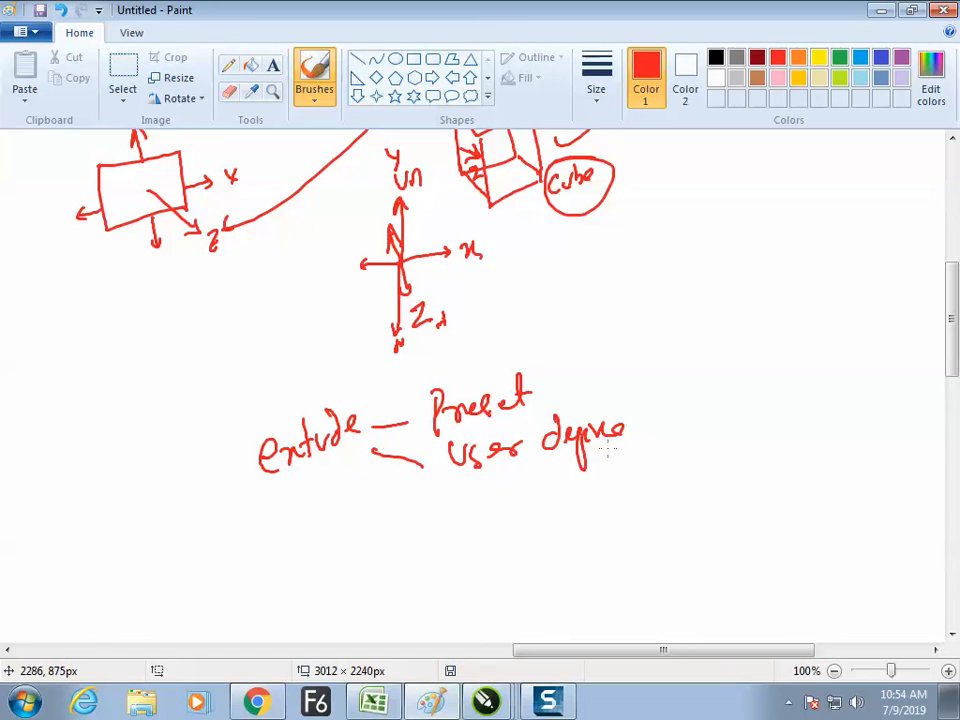
Branch the "User define" note into "Color from Subject", "Solid" and "Gradient", adding small marks and a little rectangle above "Subject".
mouse_move(672, 356)
mouse_down()
mouse_move(642, 446)
mouse_move(685, 467)
mouse_up()
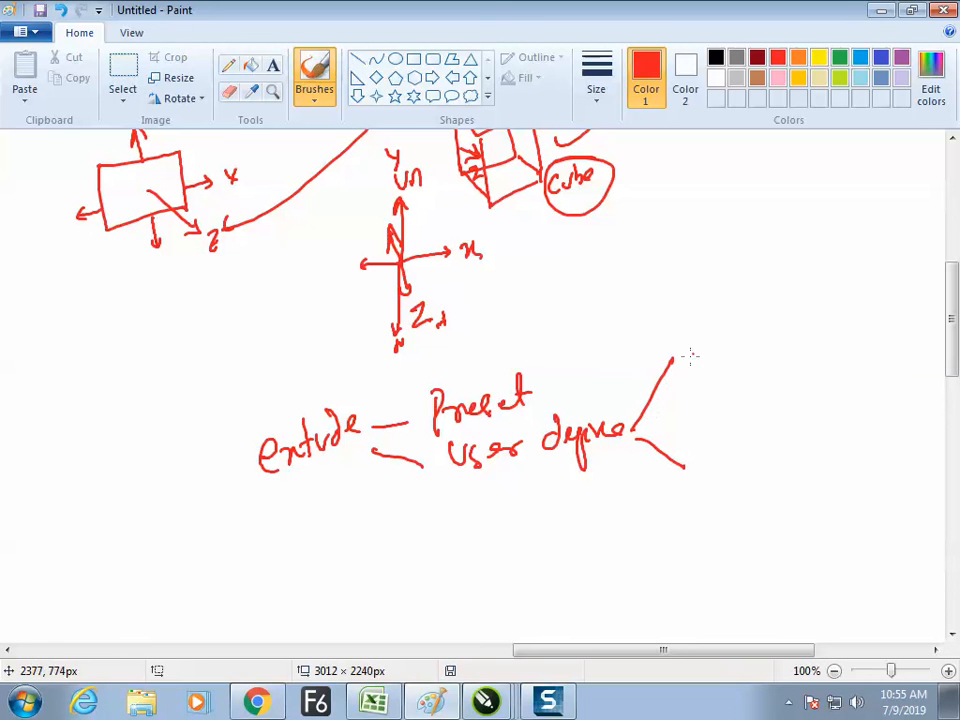
drag(633, 431, 687, 420)
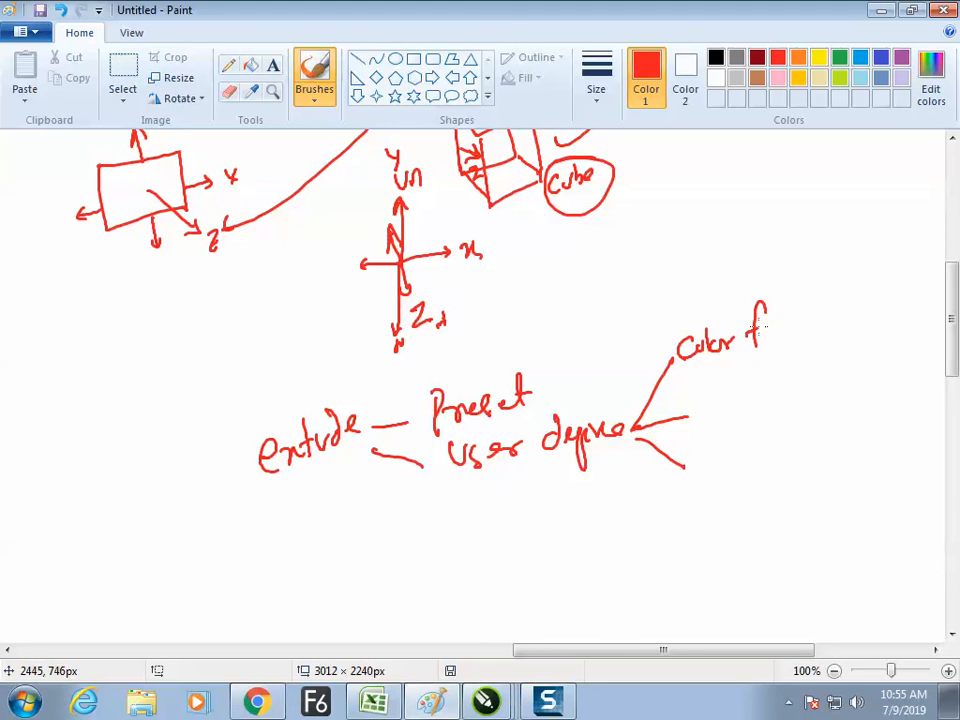
drag(797, 328, 801, 330)
drag(833, 293, 829, 318)
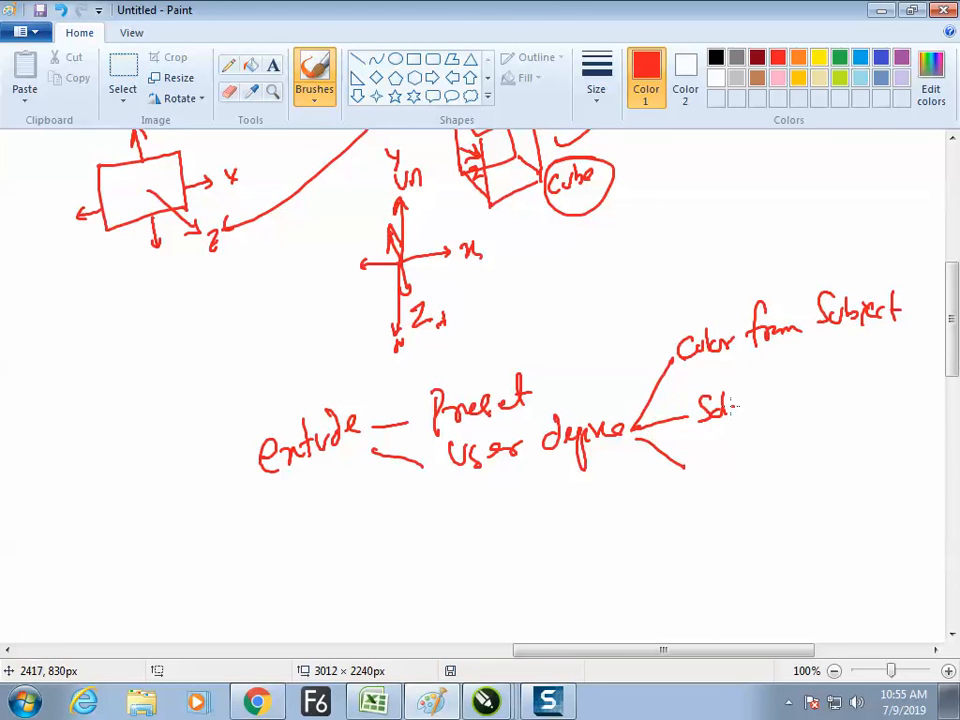
drag(714, 455, 712, 471)
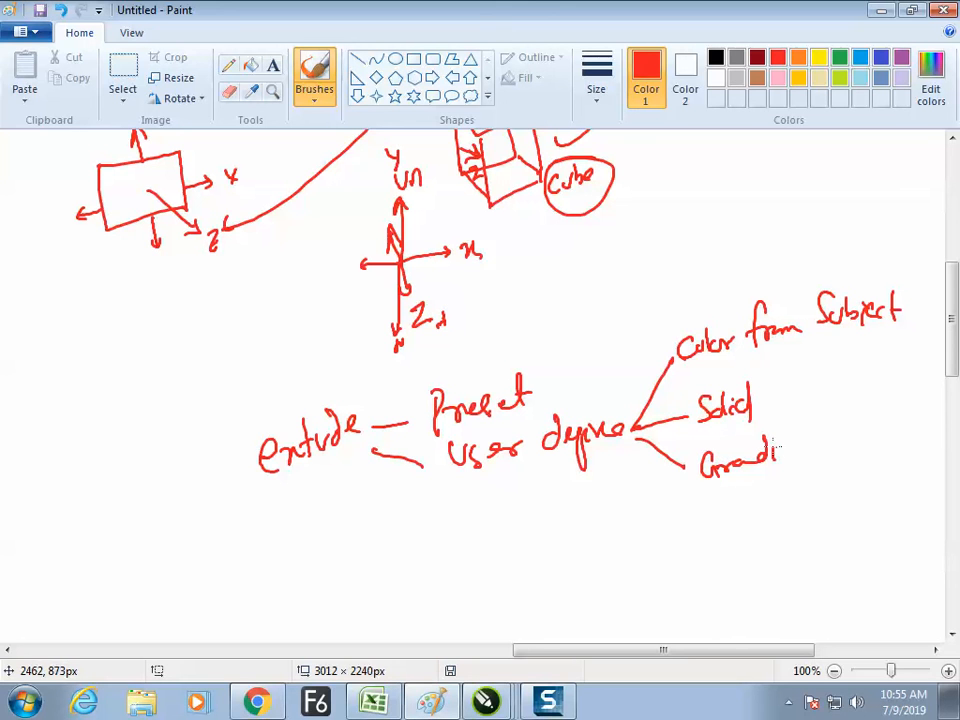
drag(810, 451, 810, 432)
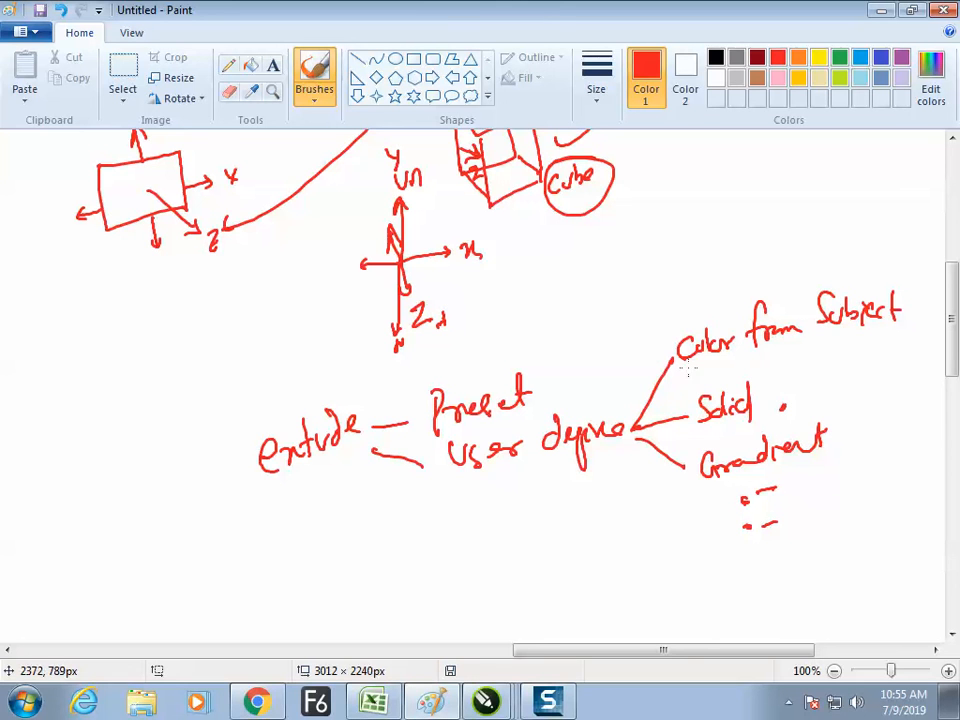
mouse_move(798, 264)
mouse_down()
mouse_move(817, 254)
mouse_move(795, 288)
mouse_up()
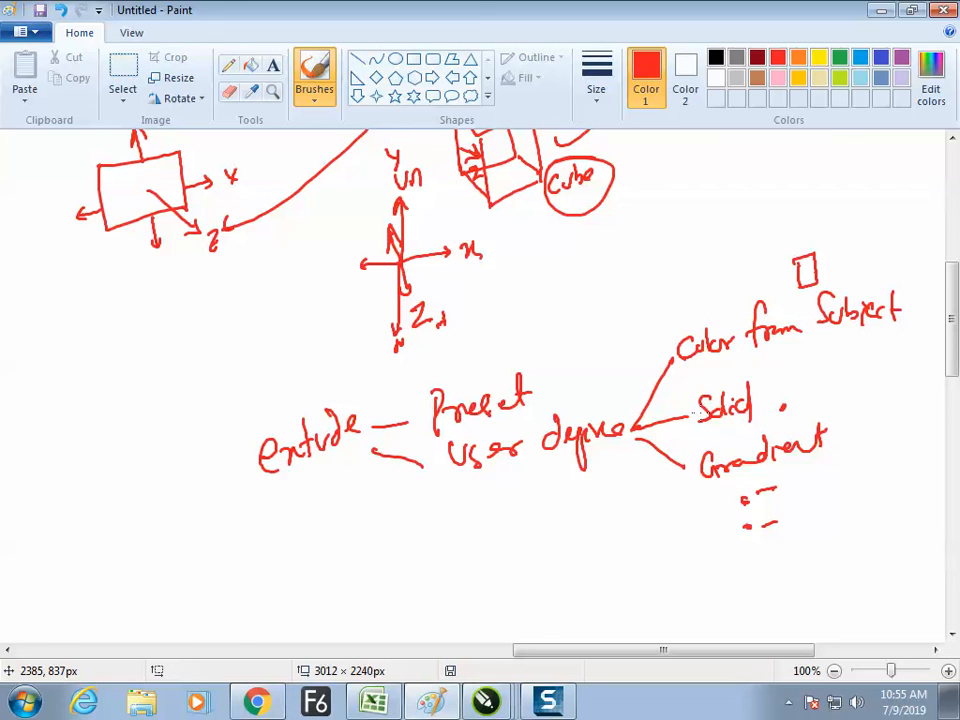
Return to CorelDRAW and stretch the blue cube's extrusion toward a vanishing point about 278.5 mm by 56.2 mm away, with depth 43.
key(alt+Tab)
click(493, 318)
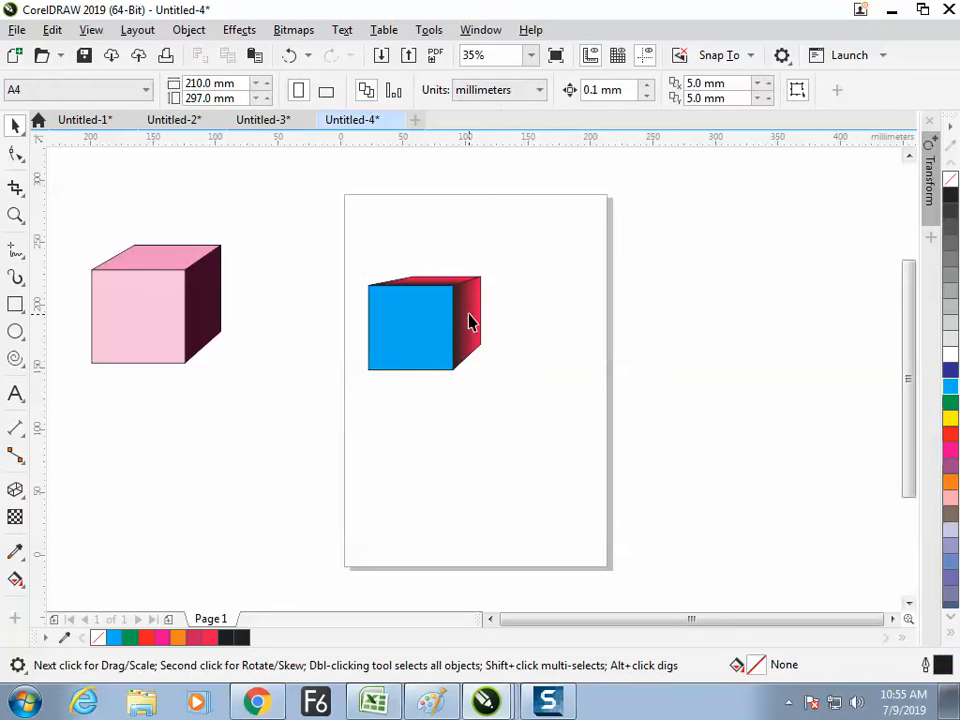
click(470, 321)
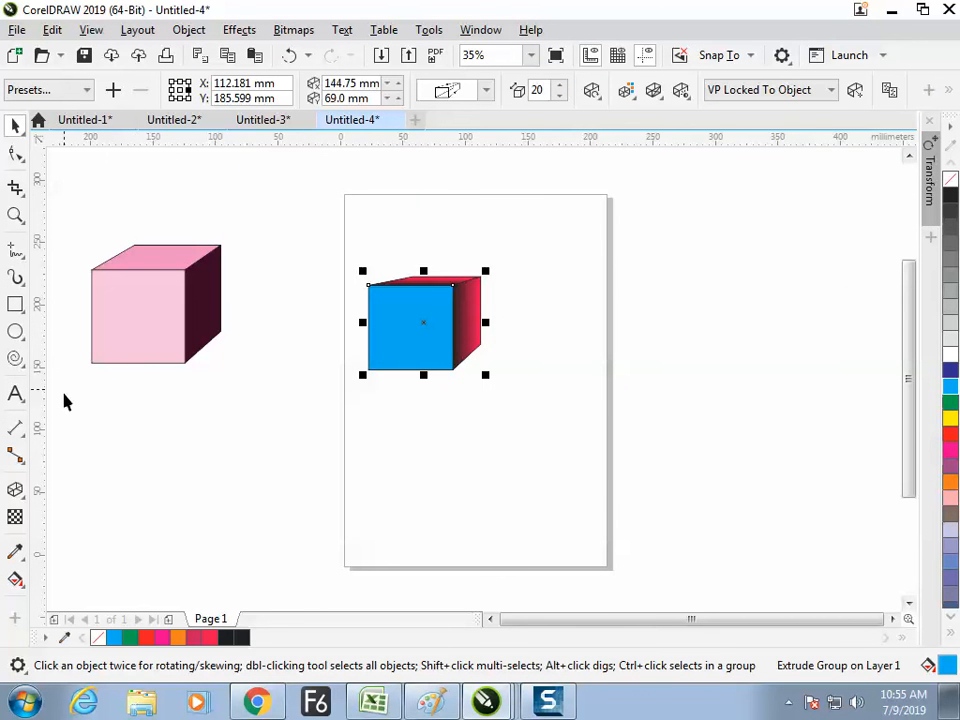
click(15, 489)
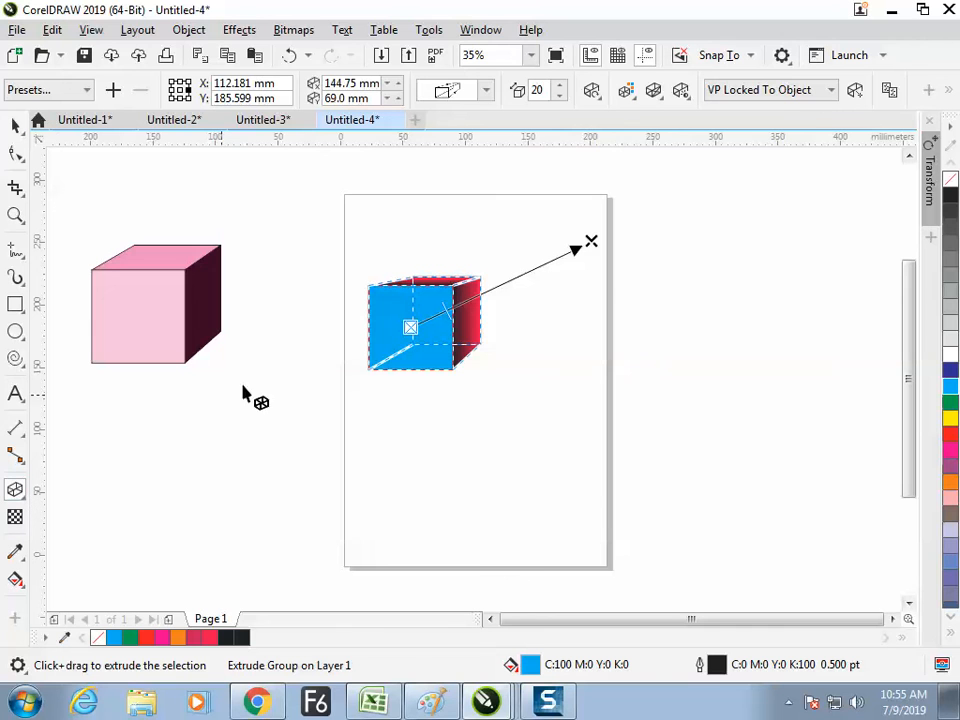
drag(591, 242, 758, 257)
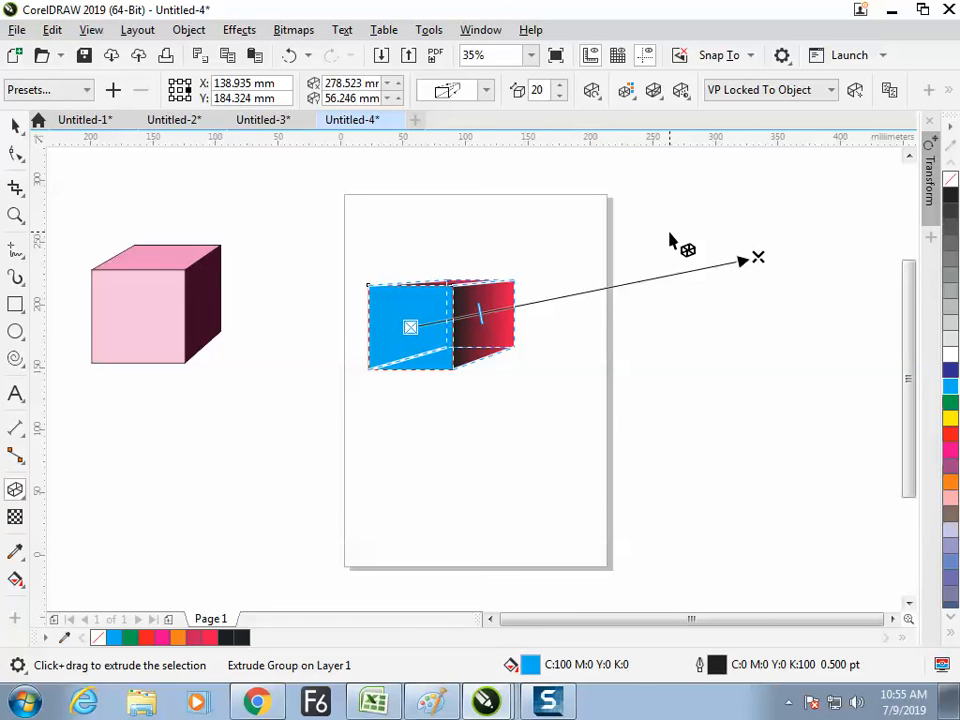
drag(482, 317, 560, 300)
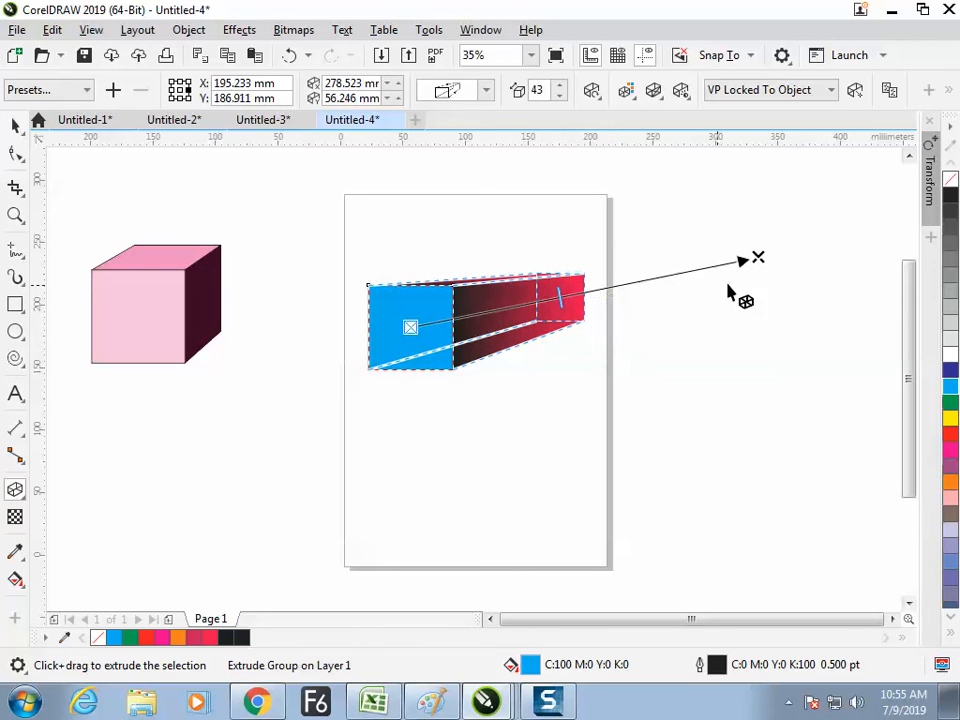
Pull the vanishing point in to about 169 mm by 42.7 mm and try several extrusion depths, ending at 55.
drag(760, 259, 620, 273)
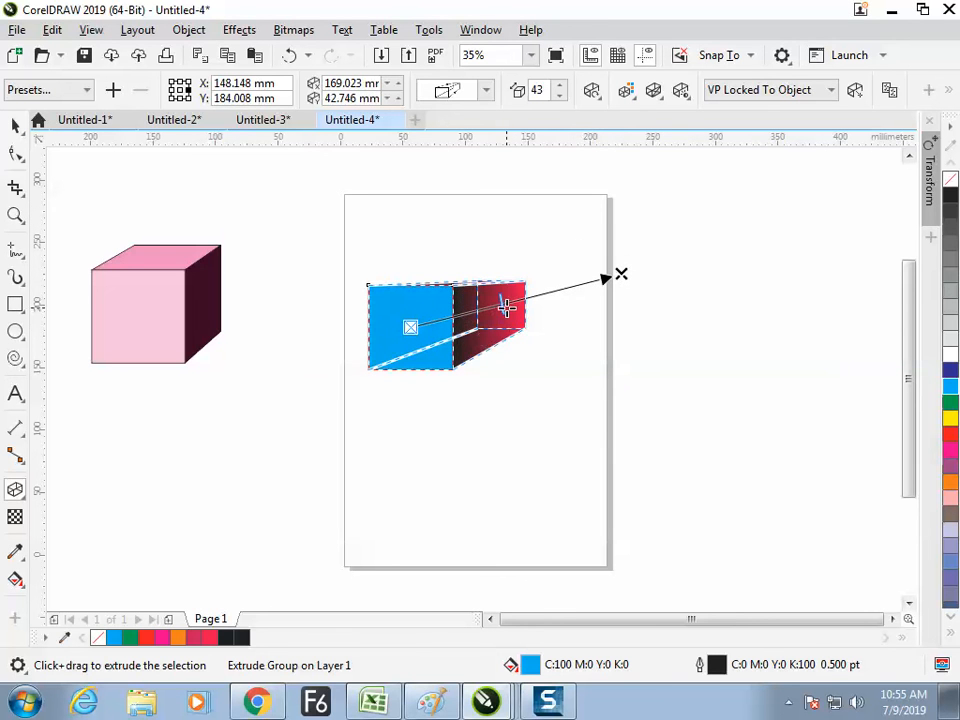
drag(507, 305, 537, 296)
click(561, 85)
click(561, 86)
click(561, 86)
click(563, 96)
click(562, 96)
click(562, 96)
click(562, 96)
click(562, 96)
click(562, 96)
click(561, 86)
click(561, 86)
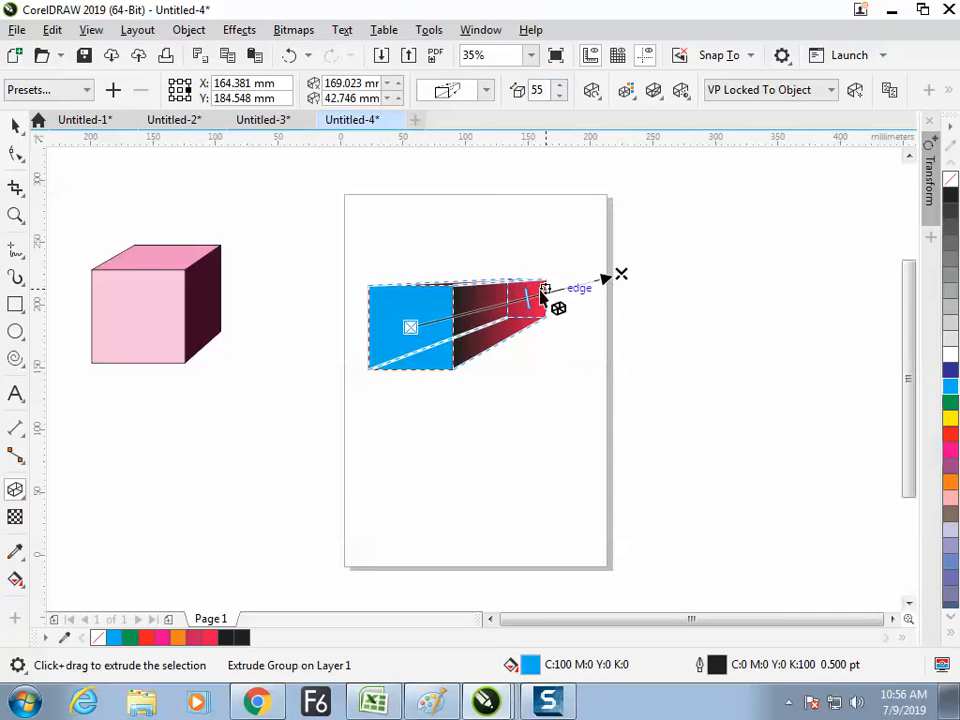
Deepen the extrusion to 60 and shift its vanishing point to about 181.8 mm by 27 mm.
drag(527, 292, 553, 285)
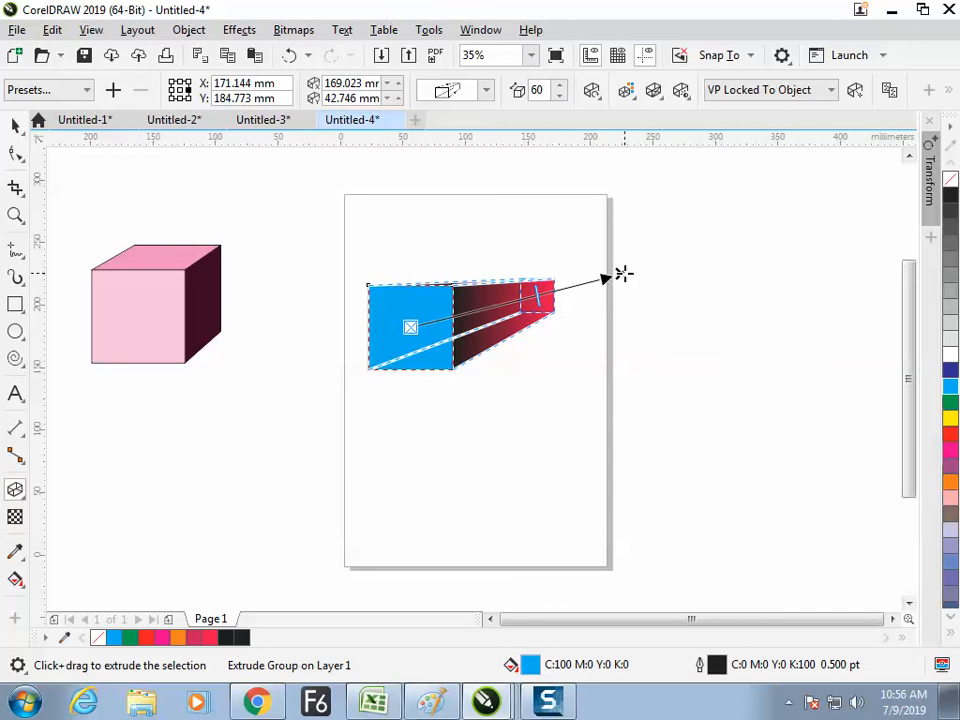
drag(620, 273, 636, 296)
click(627, 95)
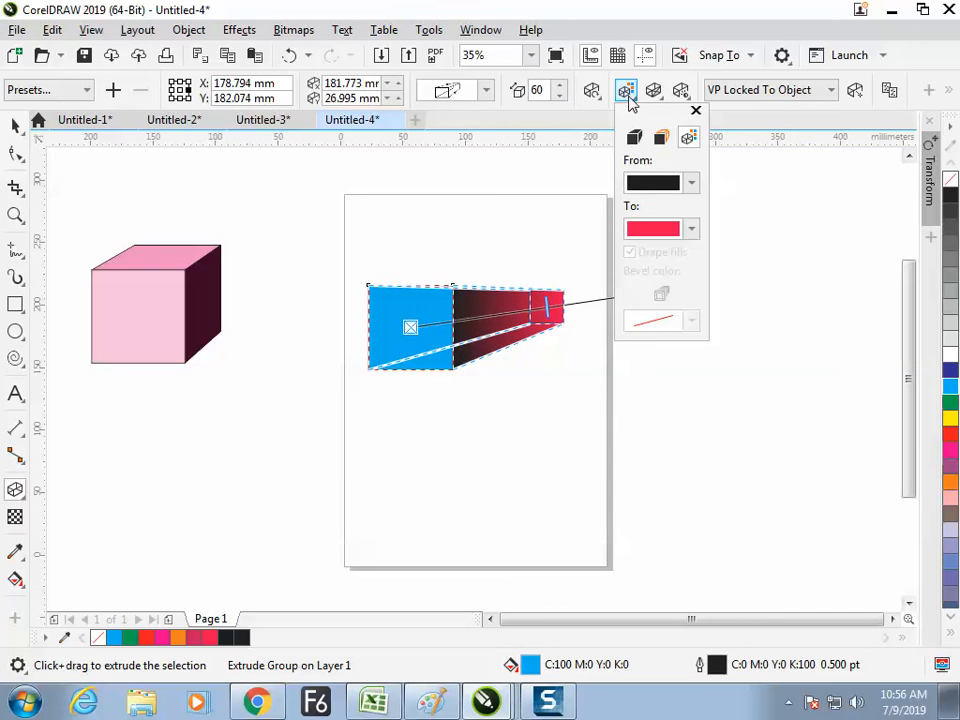
click(628, 97)
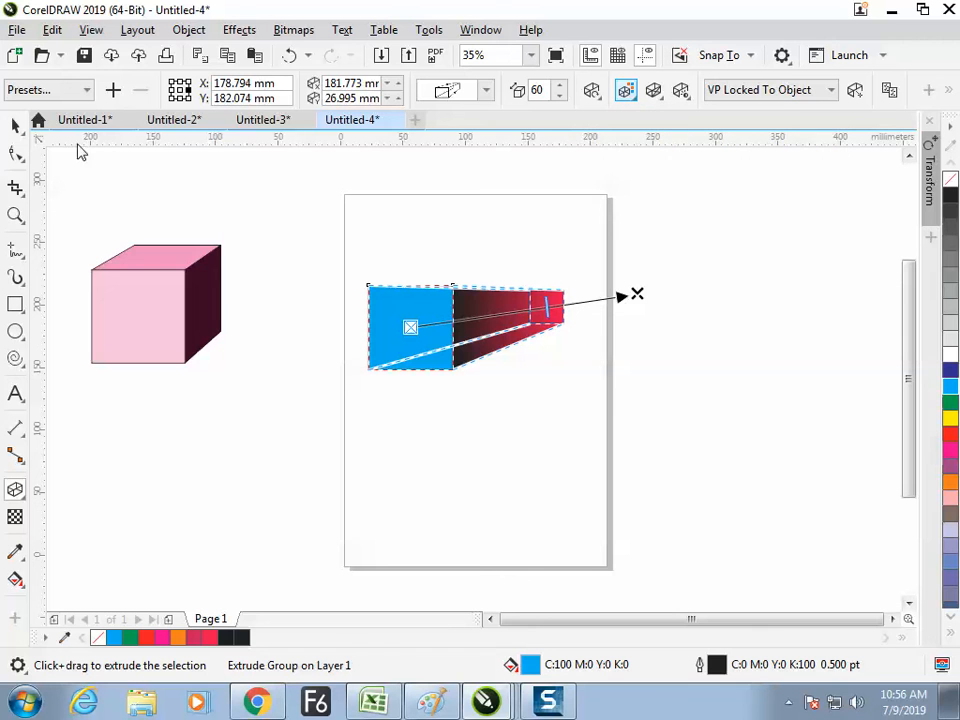
Reposition the blue extruded shape on the page at about X 175.9 mm, Y 179.1 mm.
click(15, 126)
drag(448, 359, 394, 341)
click(491, 346)
click(546, 314)
click(460, 318)
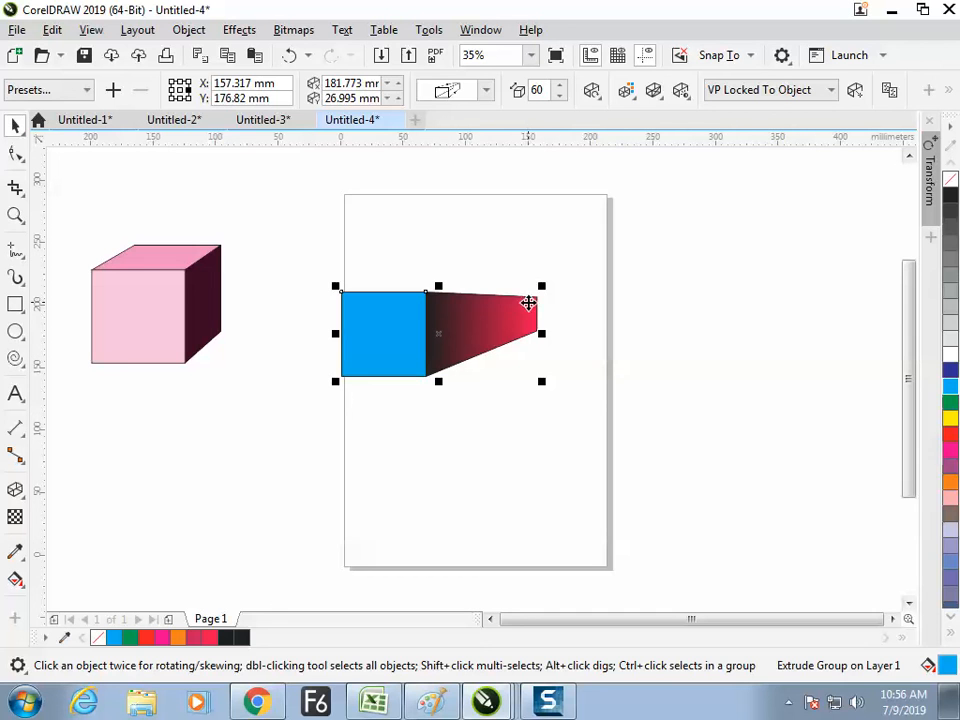
mouse_move(525, 318)
mouse_down()
mouse_move(506, 321)
mouse_move(524, 339)
mouse_up()
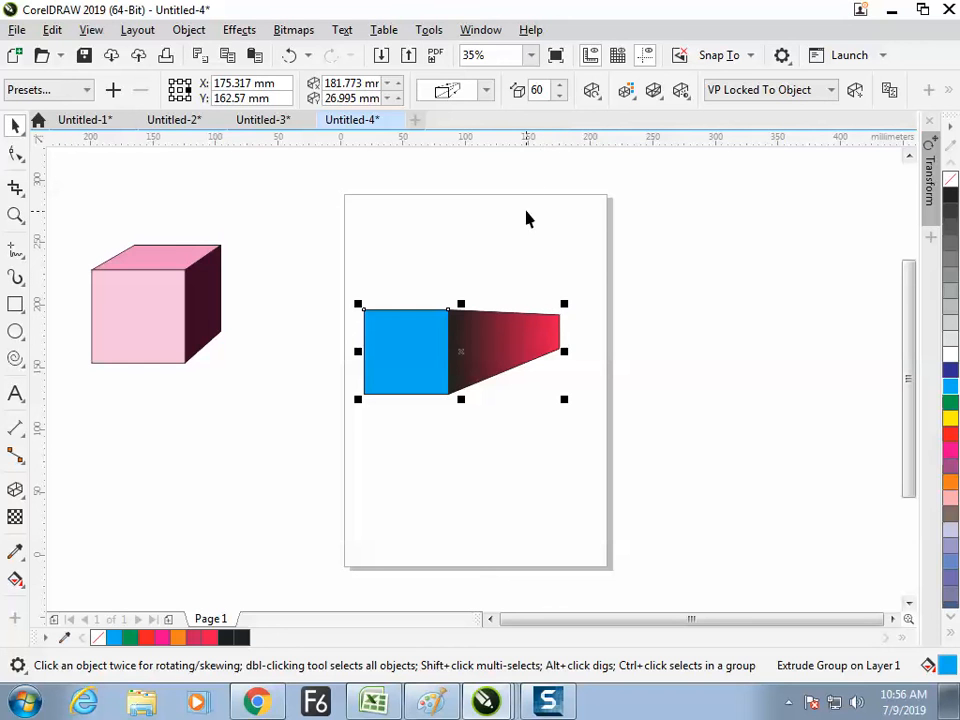
click(443, 341)
click(496, 347)
mouse_move(496, 347)
mouse_down()
mouse_move(493, 317)
mouse_move(503, 326)
mouse_up()
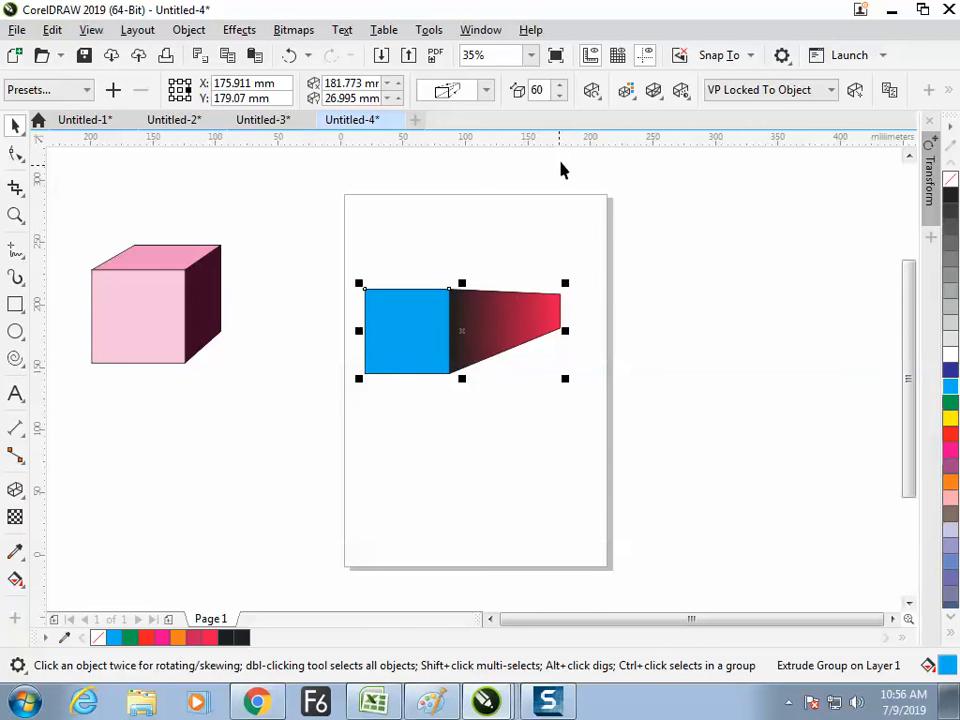
Look through the extrusion's rotation, colour, bevel and lighting settings.
click(597, 97)
click(598, 93)
click(625, 91)
click(626, 94)
click(653, 91)
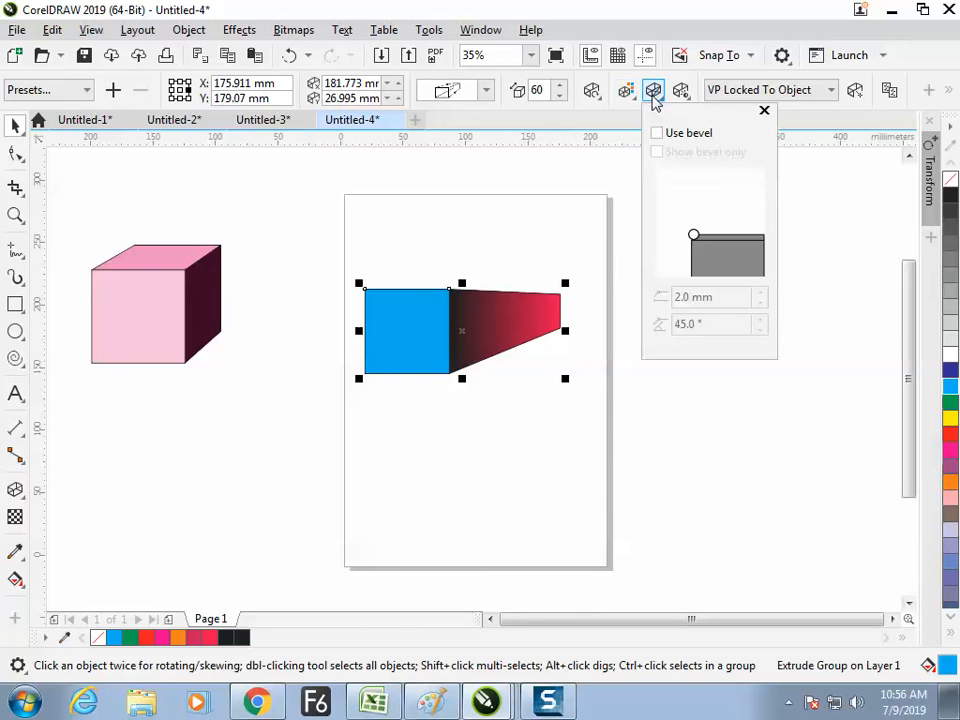
click(653, 91)
click(680, 91)
click(680, 91)
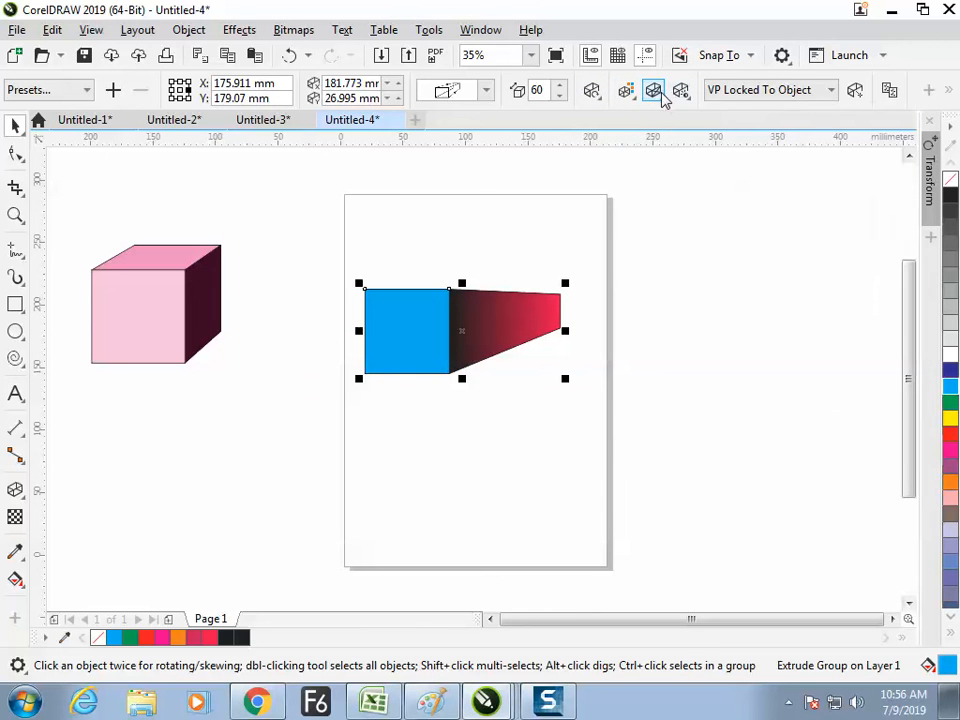
click(653, 91)
Alternate between selecting the whole extrusion and selecting only its blue front square.
click(499, 328)
click(533, 239)
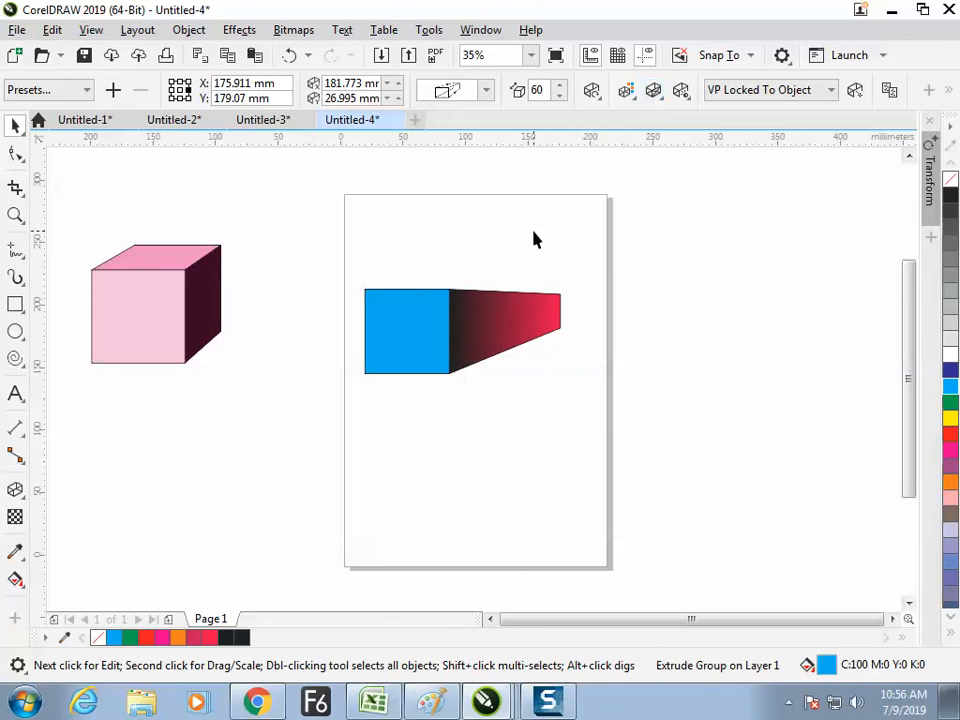
click(495, 326)
click(514, 274)
click(424, 326)
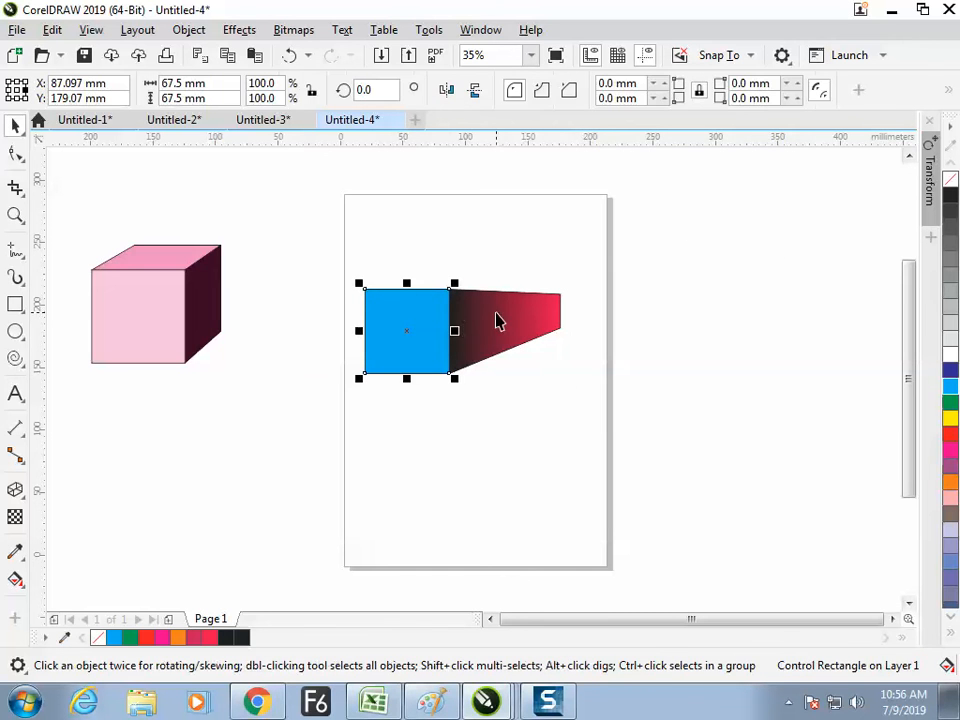
click(499, 321)
Try the object's own fill on the extruded sides, then colour them with the solid crimson fill.
click(653, 91)
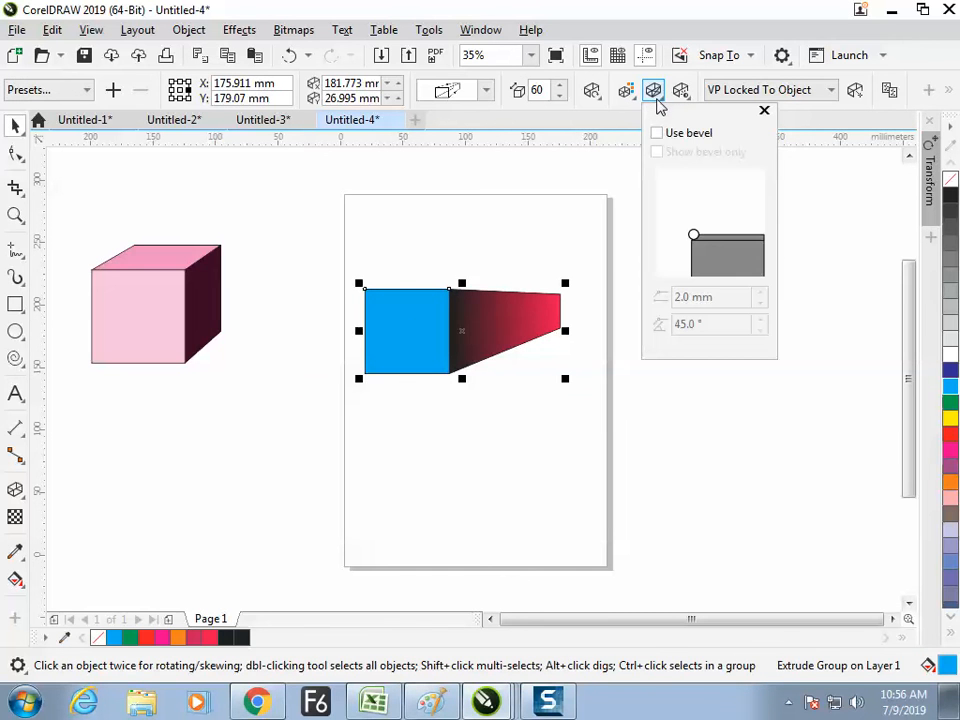
click(628, 96)
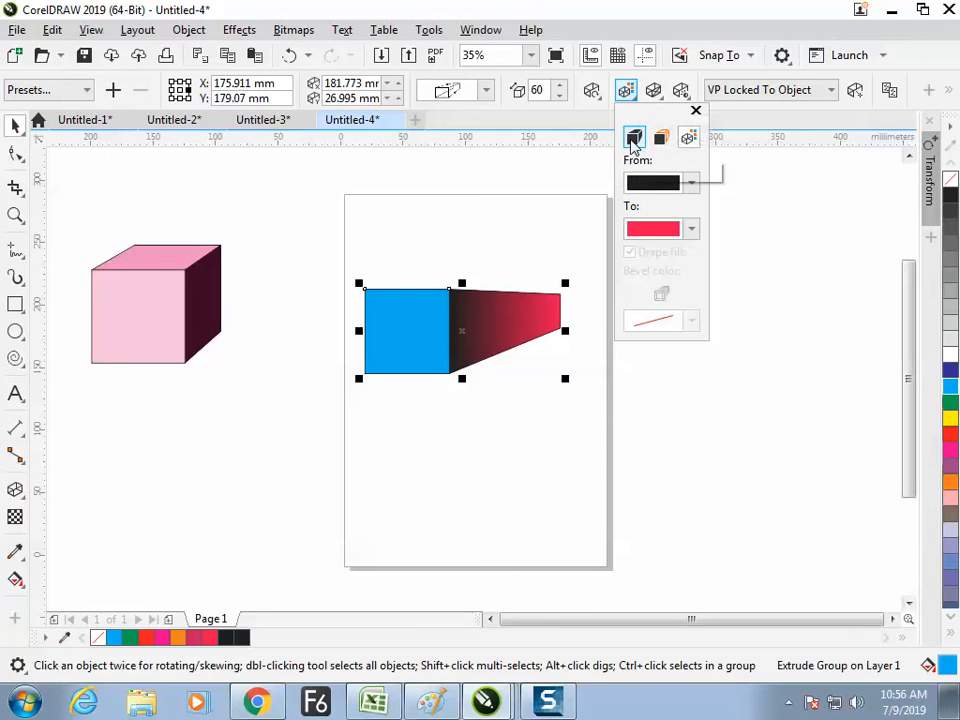
click(634, 141)
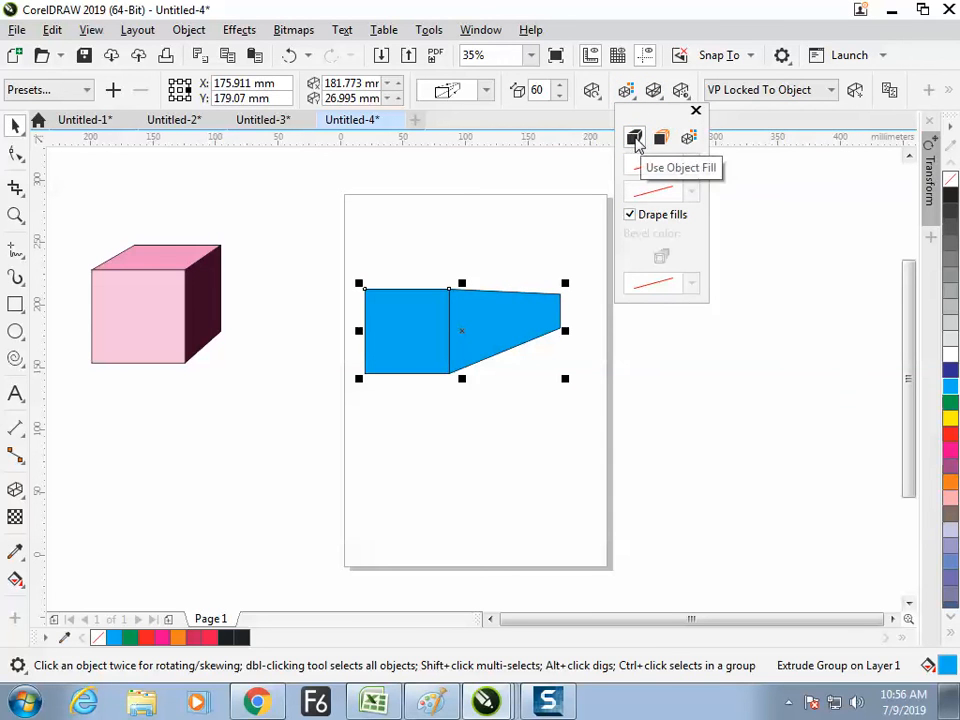
click(661, 137)
click(598, 108)
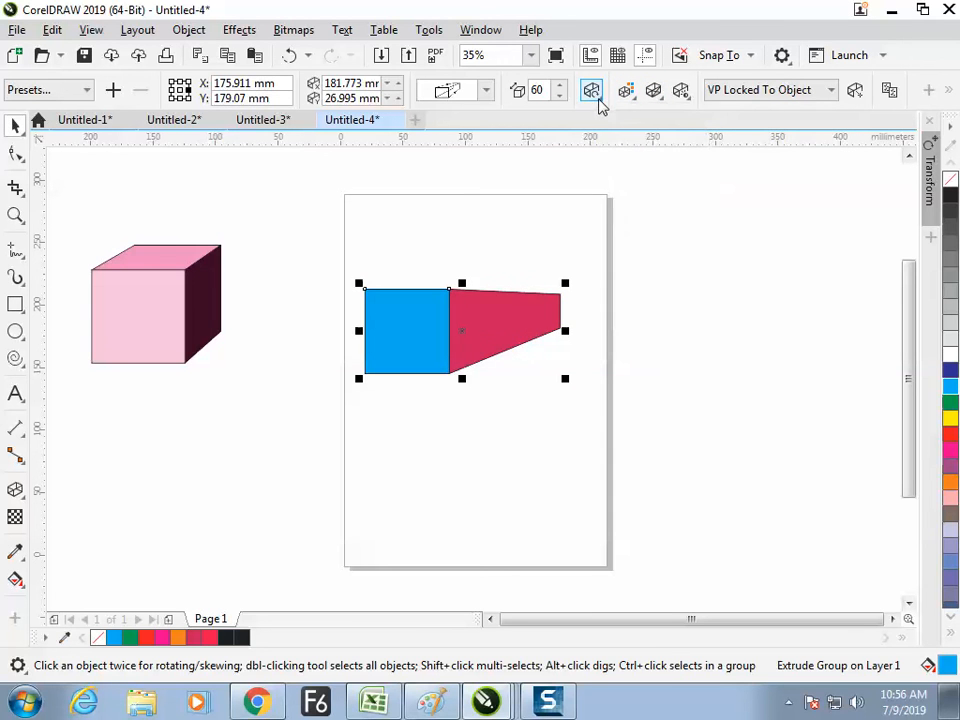
click(624, 92)
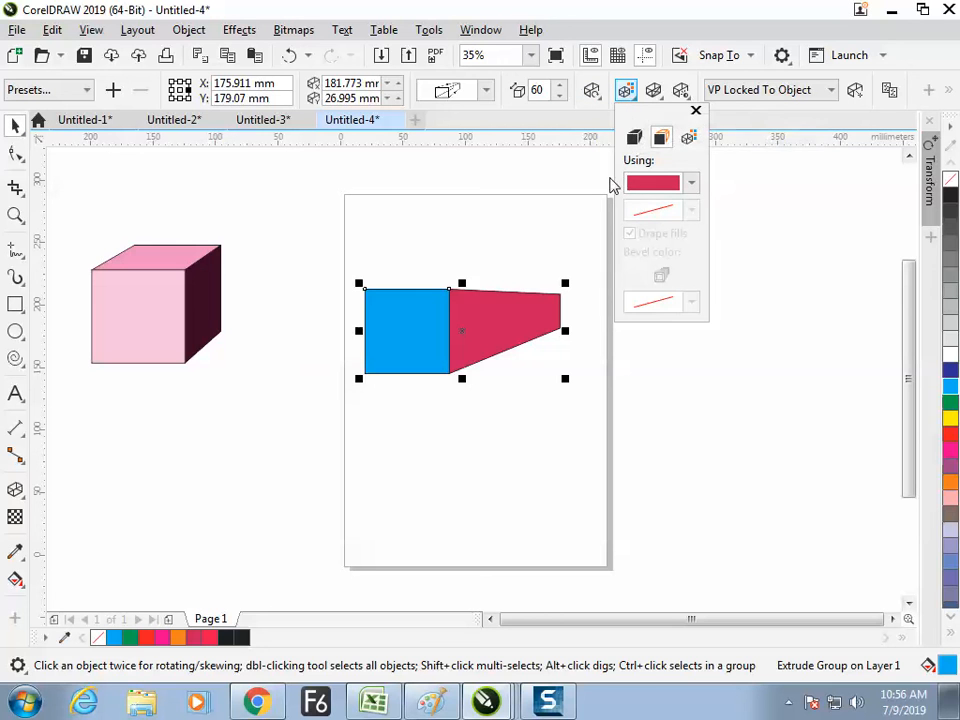
click(568, 229)
Move the whole extruded shape down the page to about X 188.7 mm, Y 153 mm.
click(480, 316)
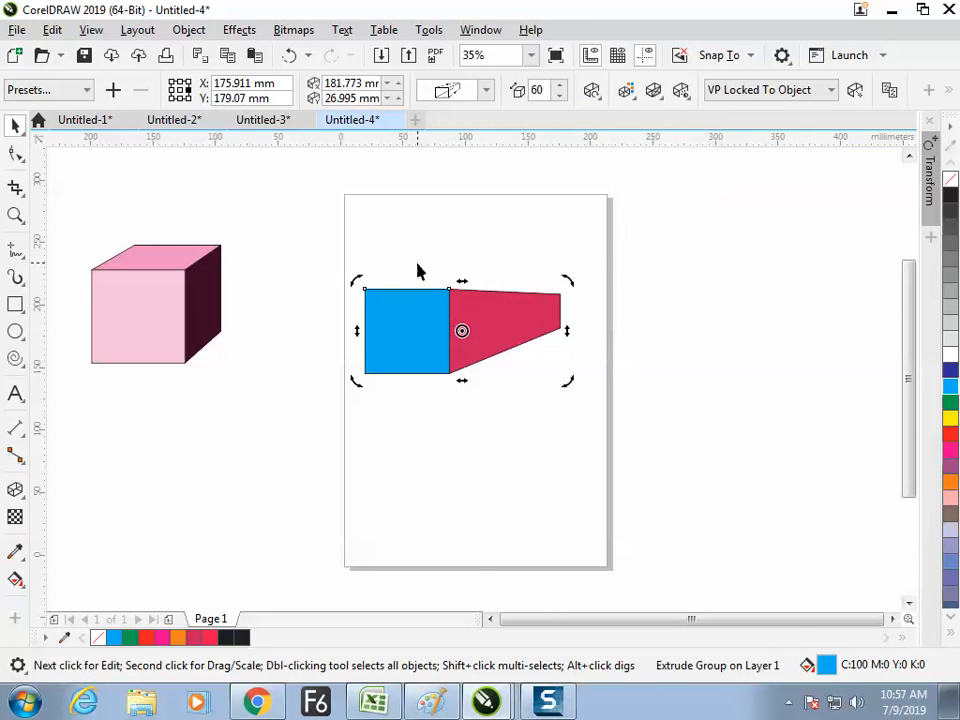
click(419, 348)
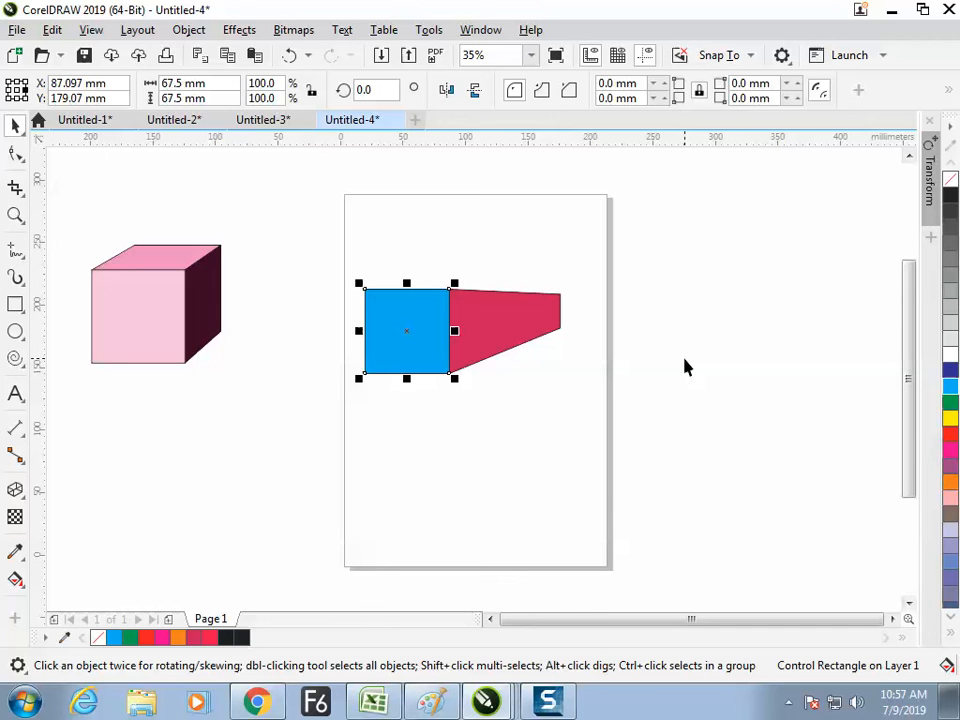
click(510, 229)
click(497, 319)
drag(466, 315, 482, 347)
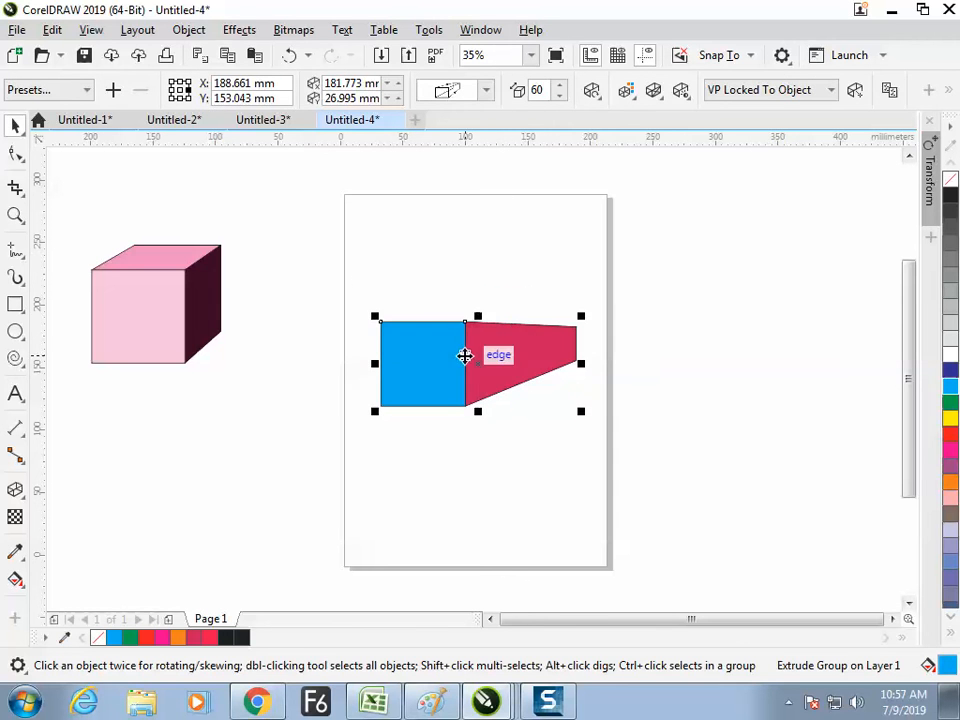
key(Escape)
click(441, 359)
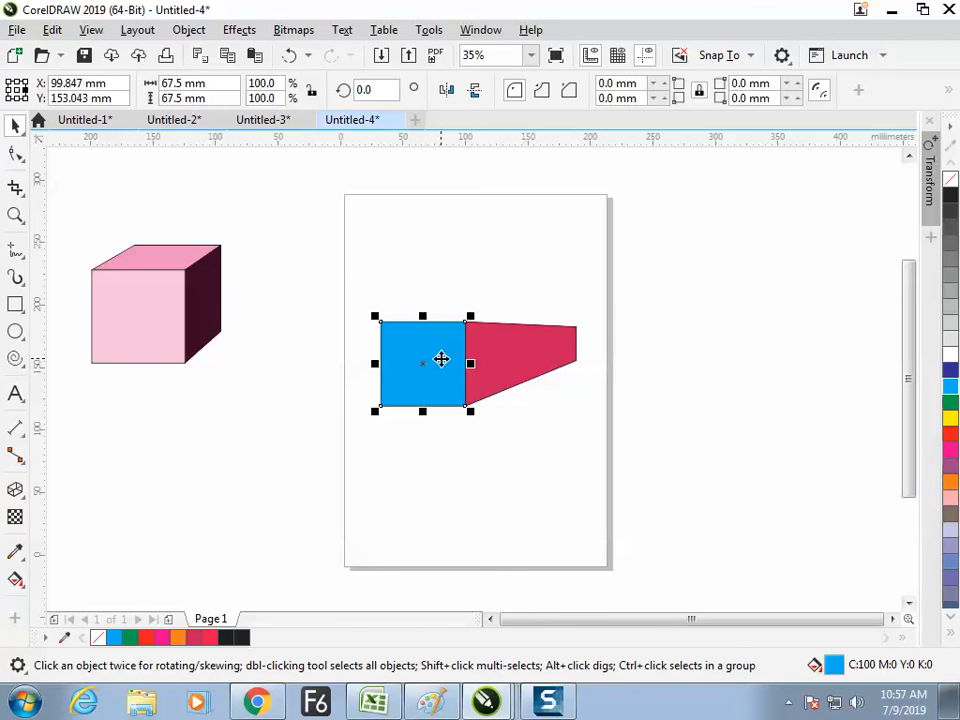
click(497, 347)
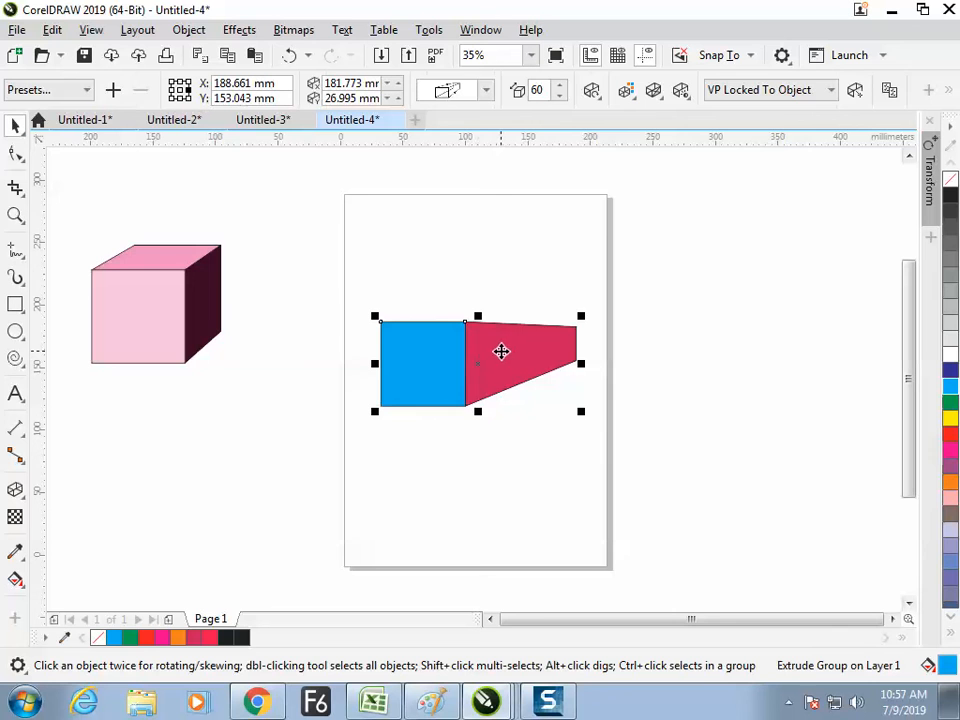
Rotate the extruded shape freehand in 3D, turning it through several orientations.
click(591, 90)
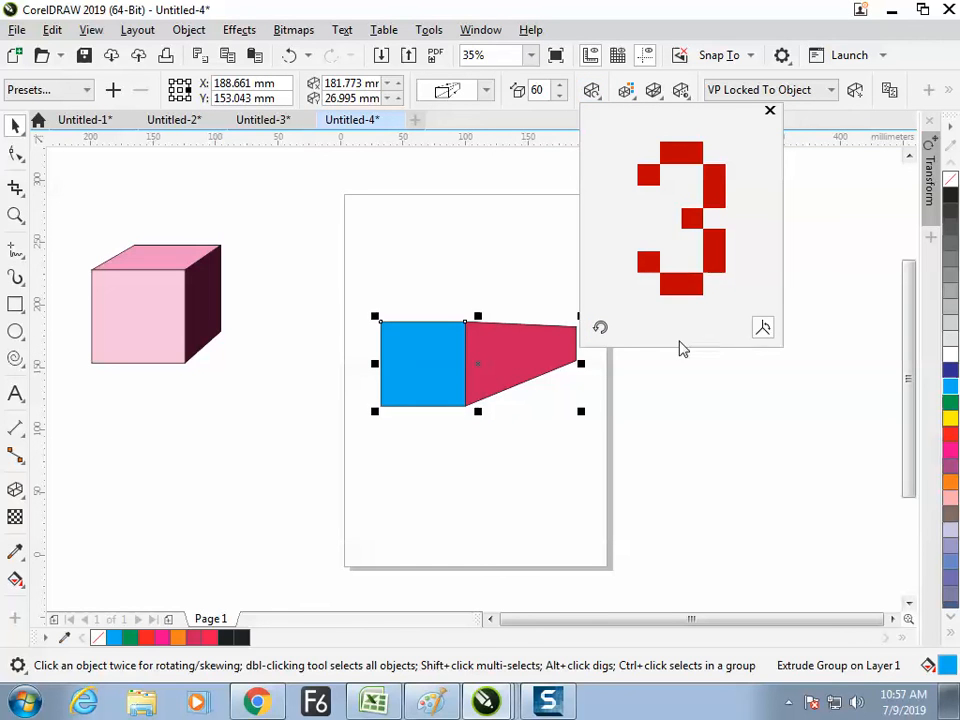
click(762, 329)
click(762, 330)
drag(716, 193, 706, 240)
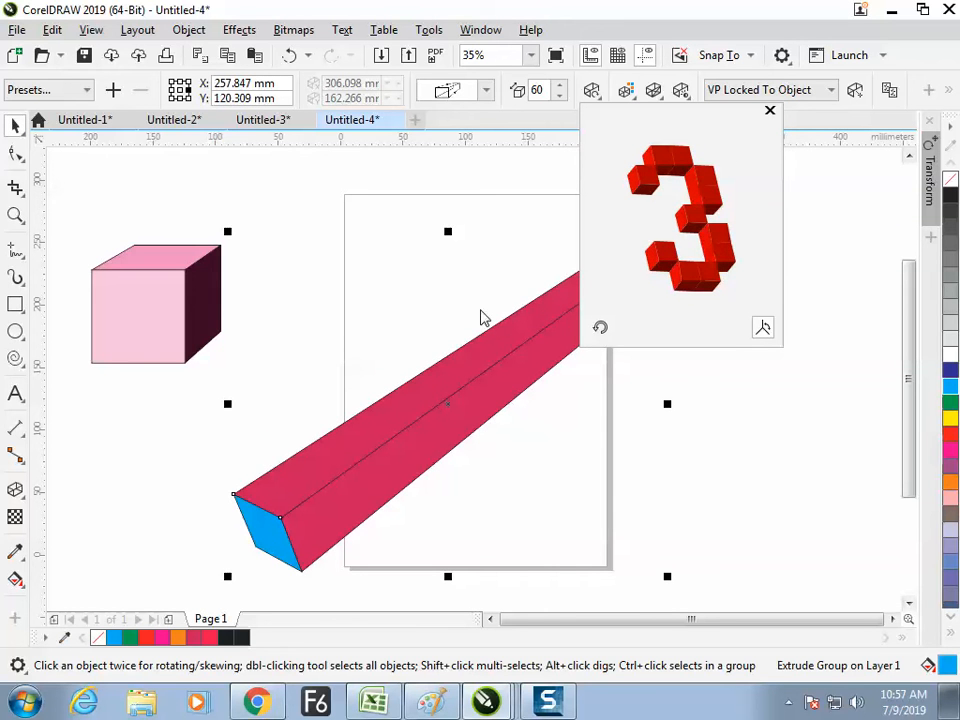
mouse_move(700, 220)
mouse_down()
mouse_move(688, 243)
mouse_move(692, 236)
mouse_move(673, 231)
mouse_move(703, 223)
mouse_up()
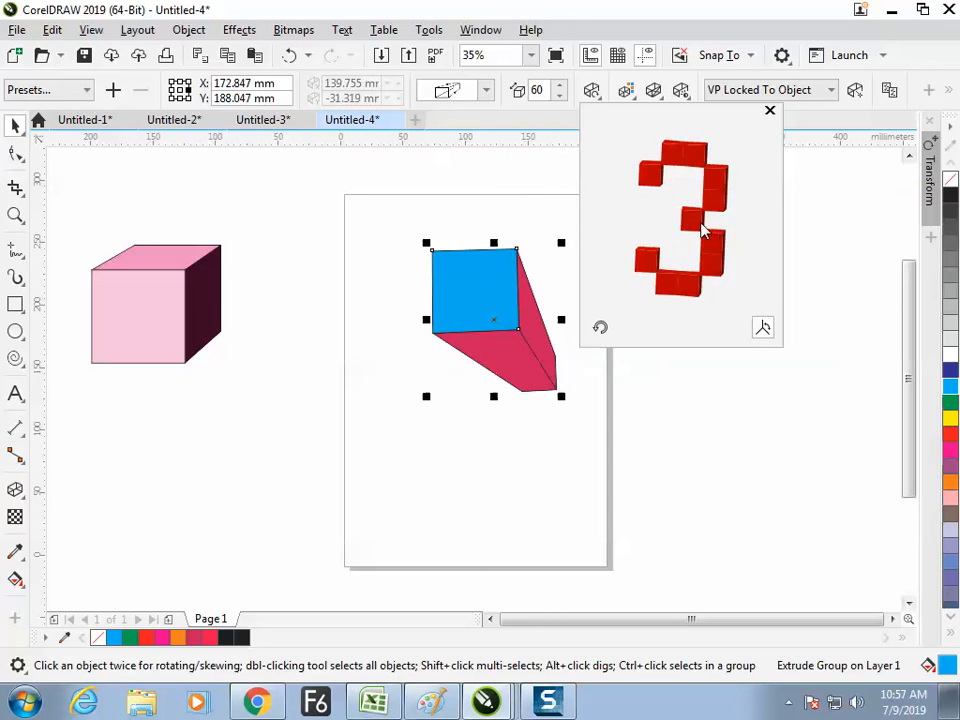
click(770, 111)
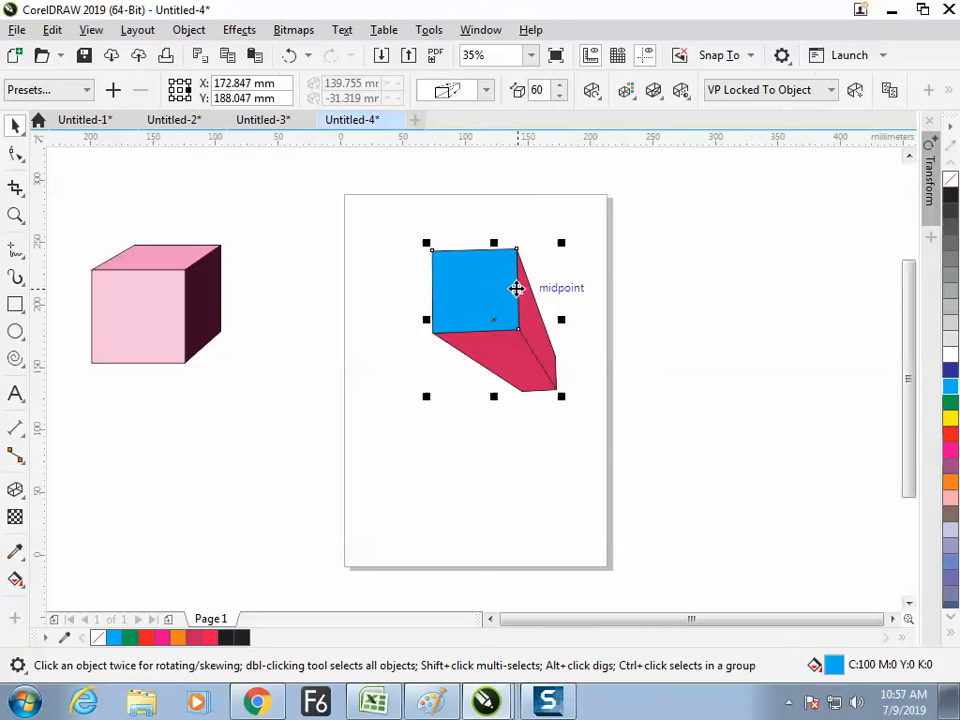
Delete the blue and crimson extrusion and draw a new unfilled square in its place.
key(Delete)
click(15, 304)
drag(412, 323, 474, 386)
Try extrusion presets on the new square, ending at depth 8 with the vanishing point about 404.4 mm by -241.6 mm.
click(15, 490)
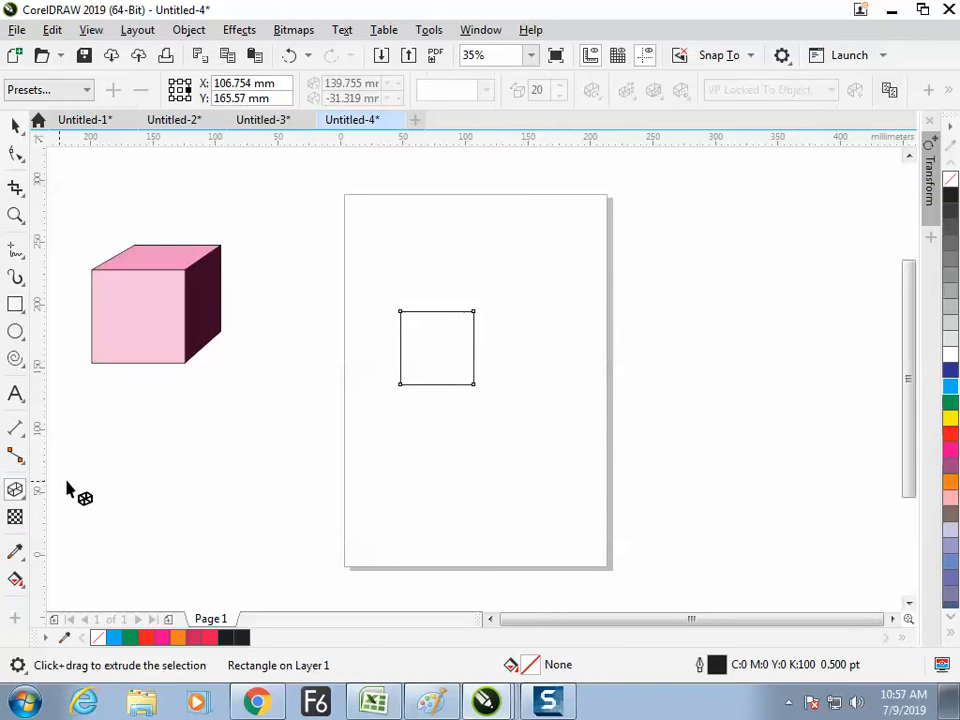
click(47, 89)
click(66, 128)
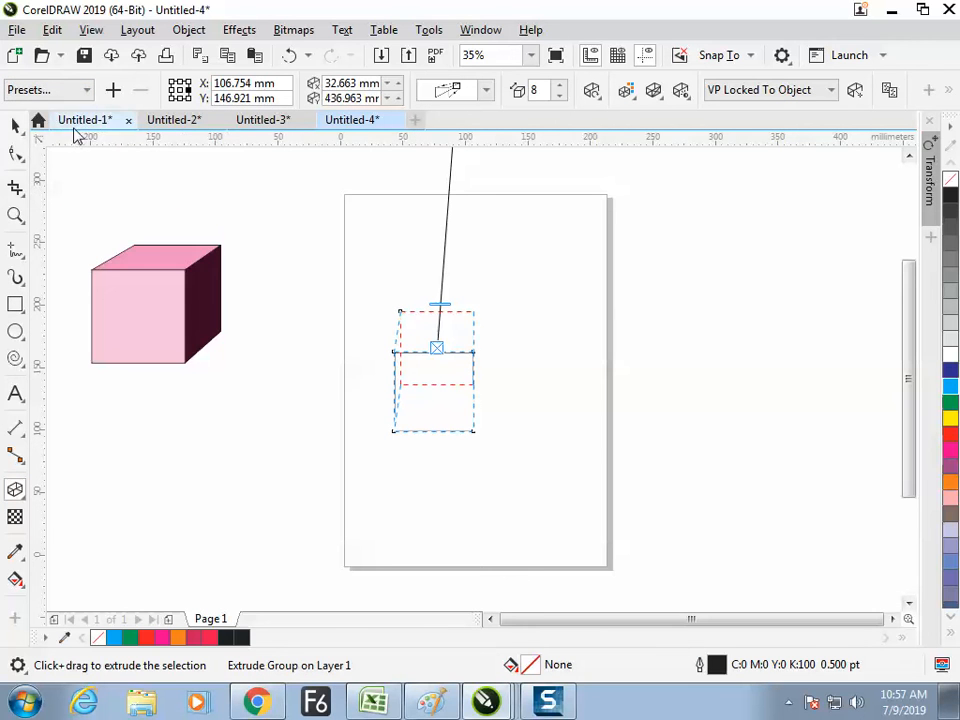
click(86, 89)
click(68, 161)
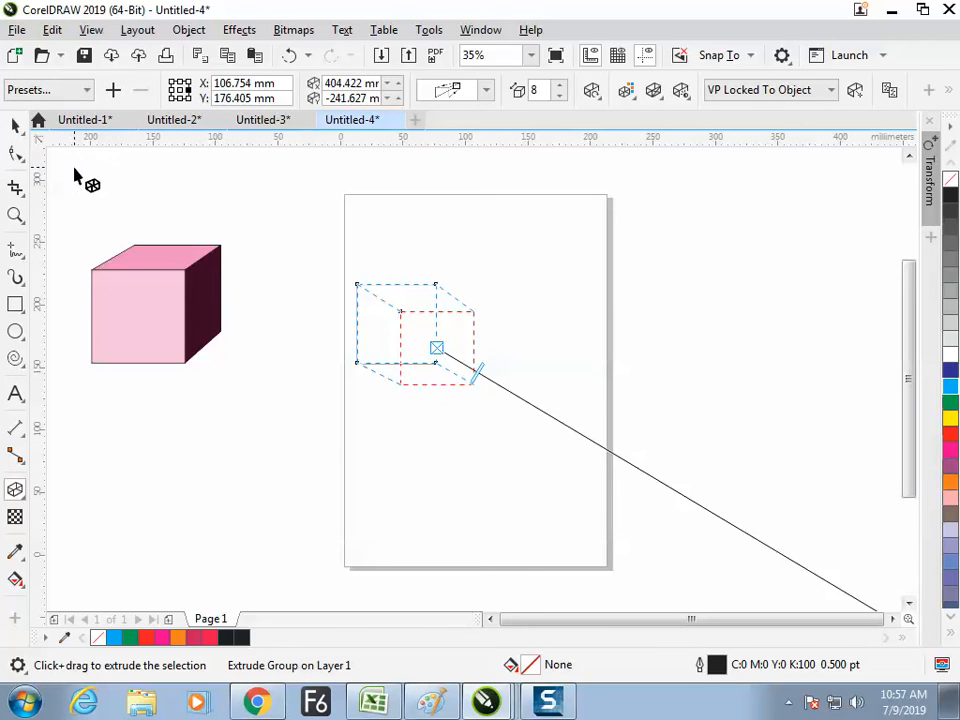
click(78, 91)
click(75, 161)
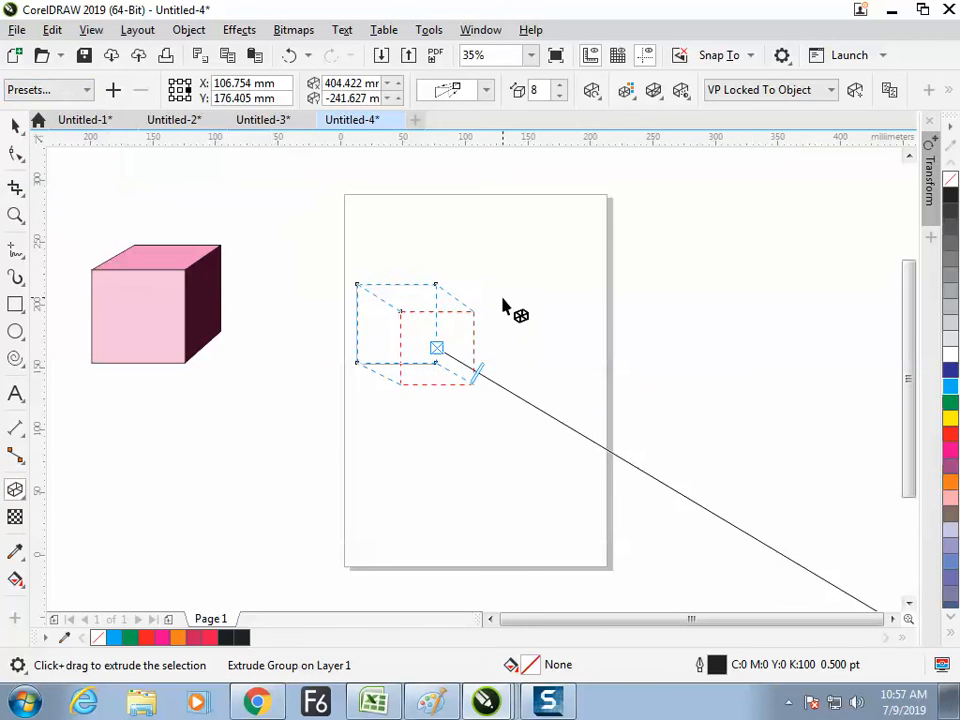
Fill the extruded cube with dark blue (C:100 M:100 Y:0 K:0) and deselect it.
click(948, 372)
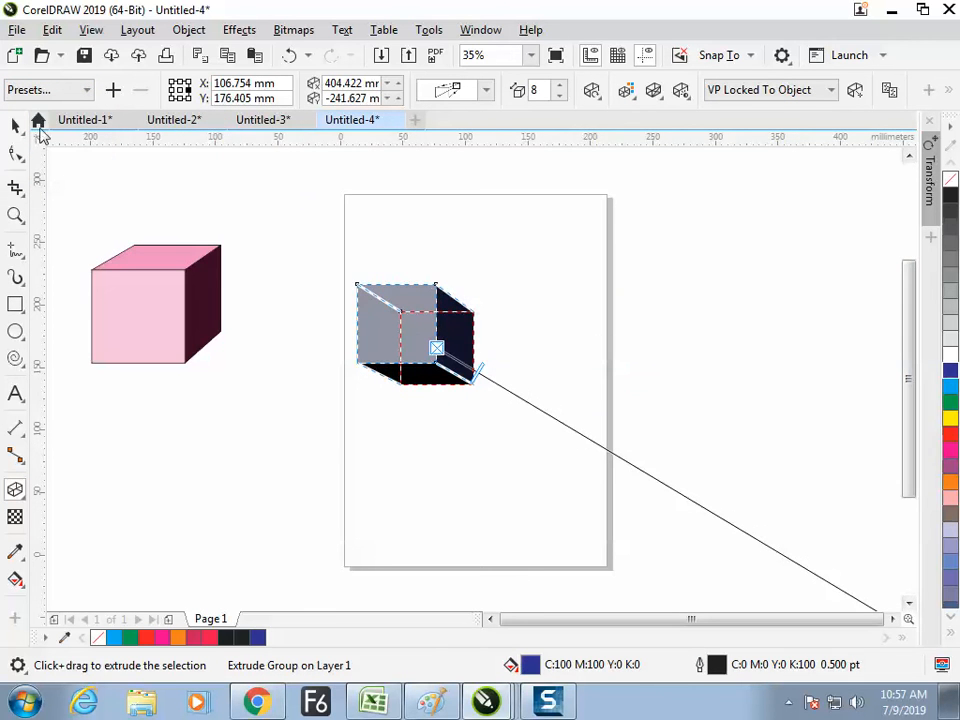
click(15, 126)
click(603, 299)
Rotate the dark blue cube freehand in 3D and reset its rotation.
click(431, 350)
key(ctrl+k)
click(430, 322)
click(591, 91)
drag(603, 131, 664, 242)
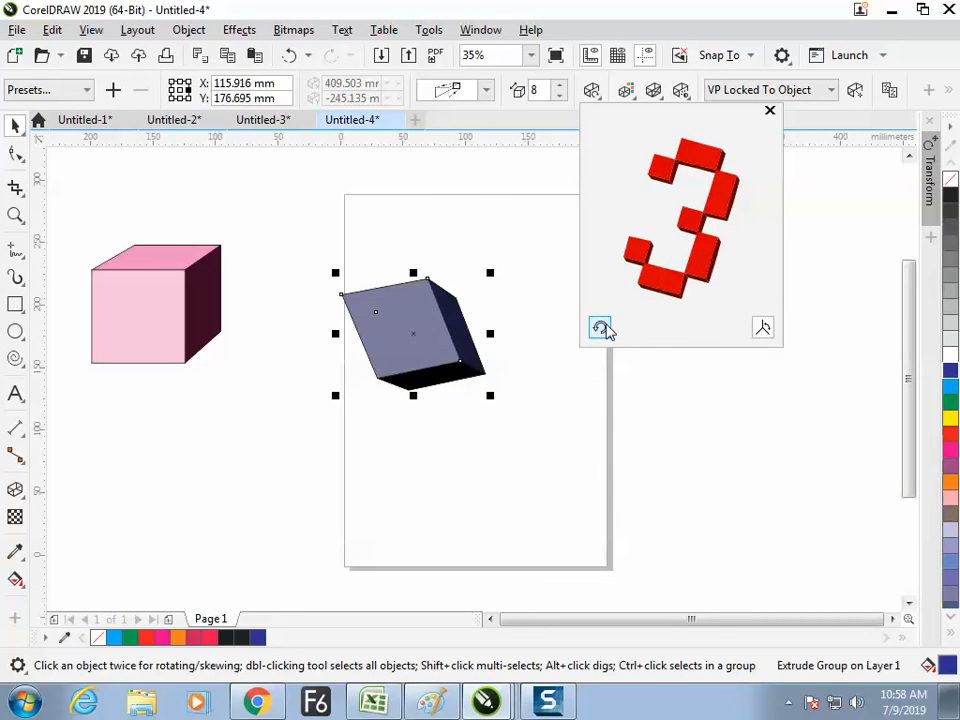
click(601, 328)
Try an x rotation of 100 on the cube and settle on x 0, y 55 and z 45.
click(762, 332)
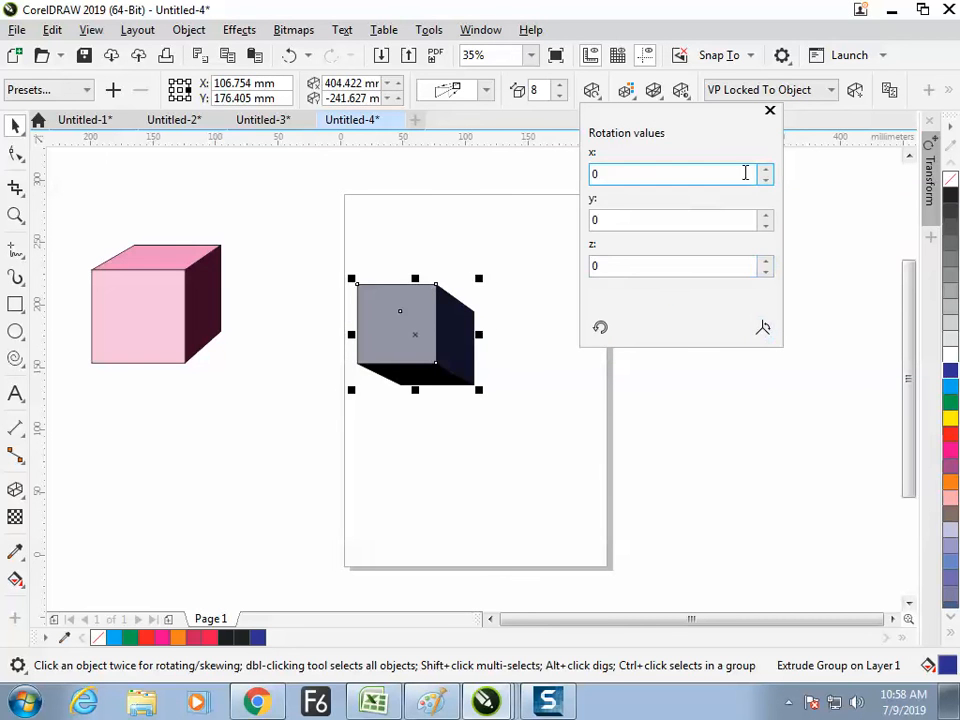
drag(763, 172, 767, 219)
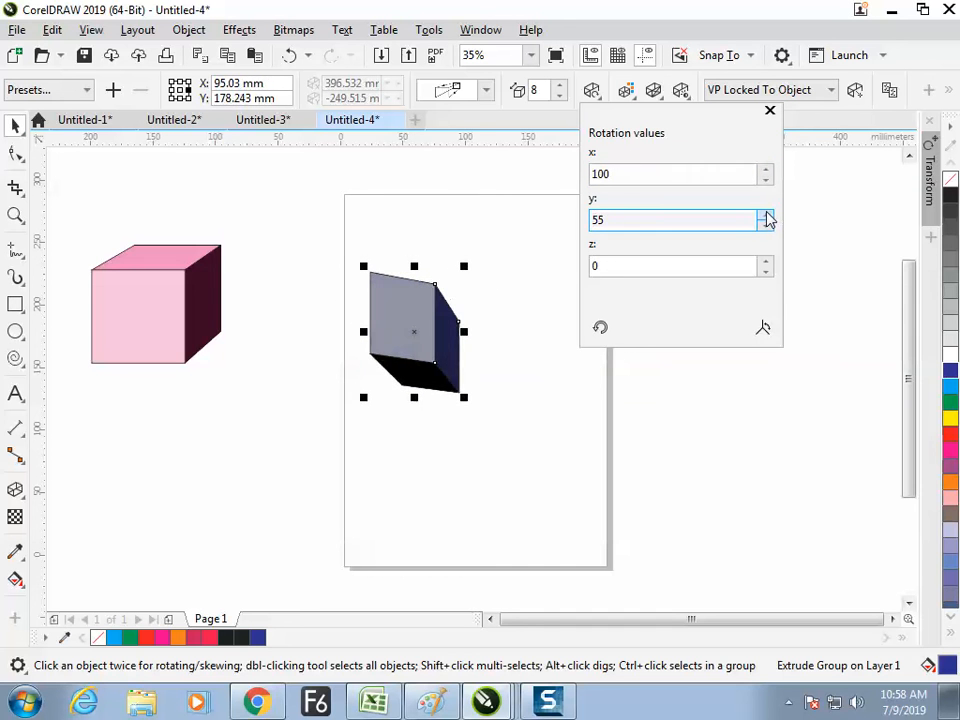
drag(767, 270, 768, 267)
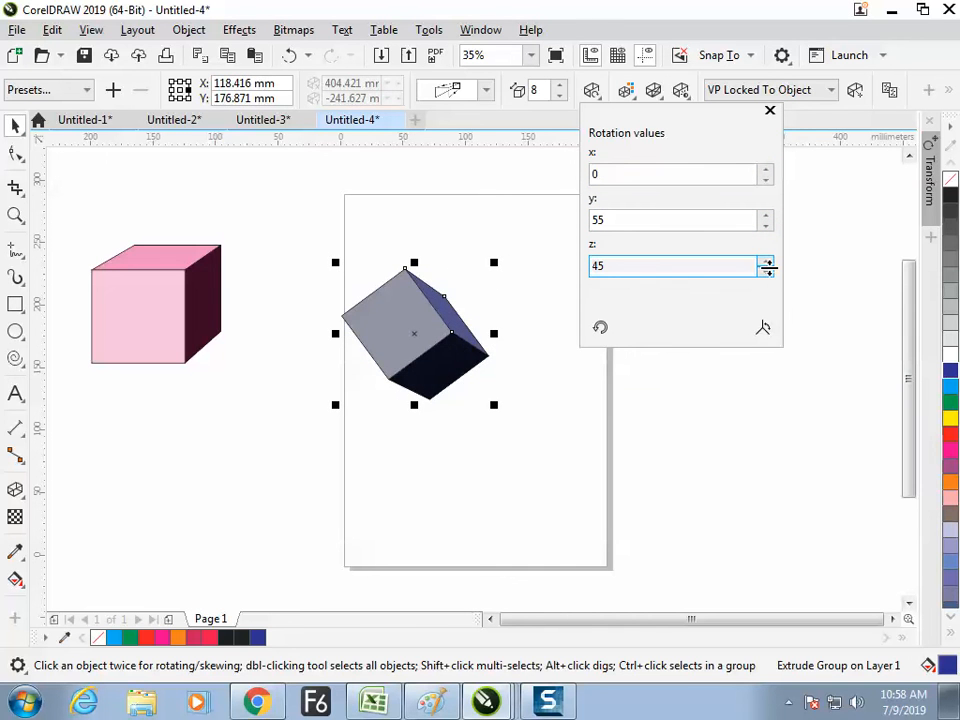
Switch to Paint and draw a broken vertical axis with a curved rotation stroke in the blank area beside the notes.
key(alt+Tab)
click(434, 702)
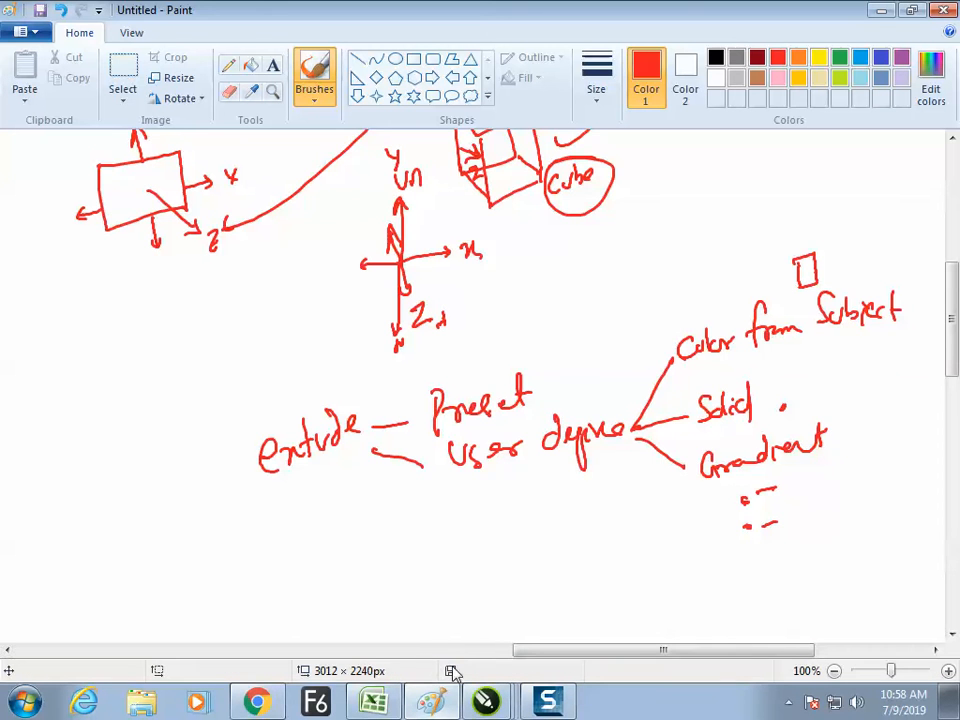
drag(570, 652, 680, 650)
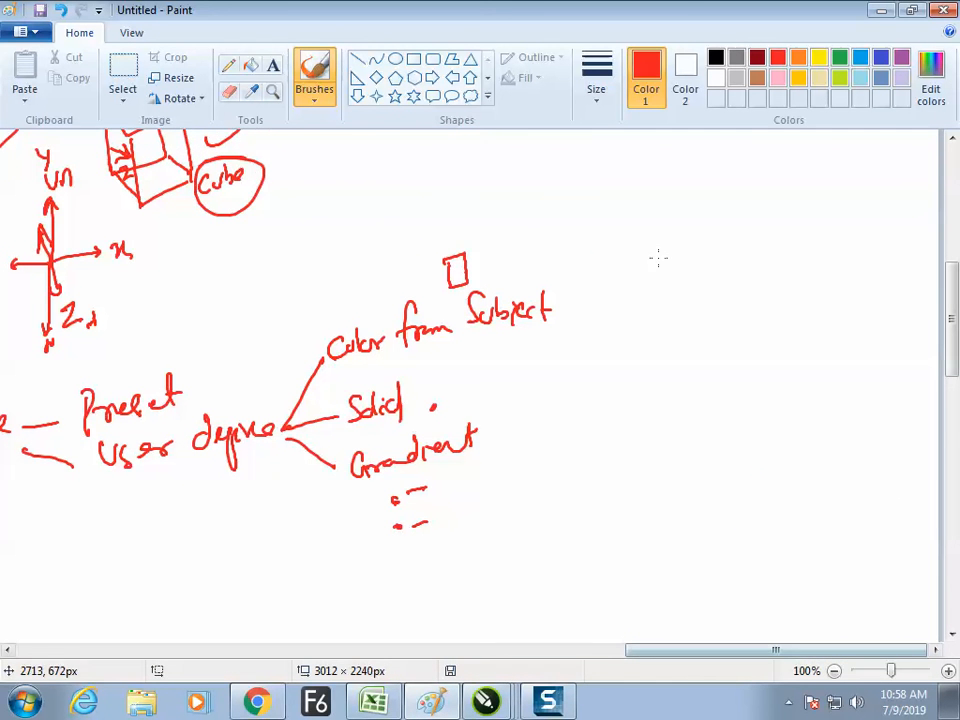
drag(628, 235, 669, 220)
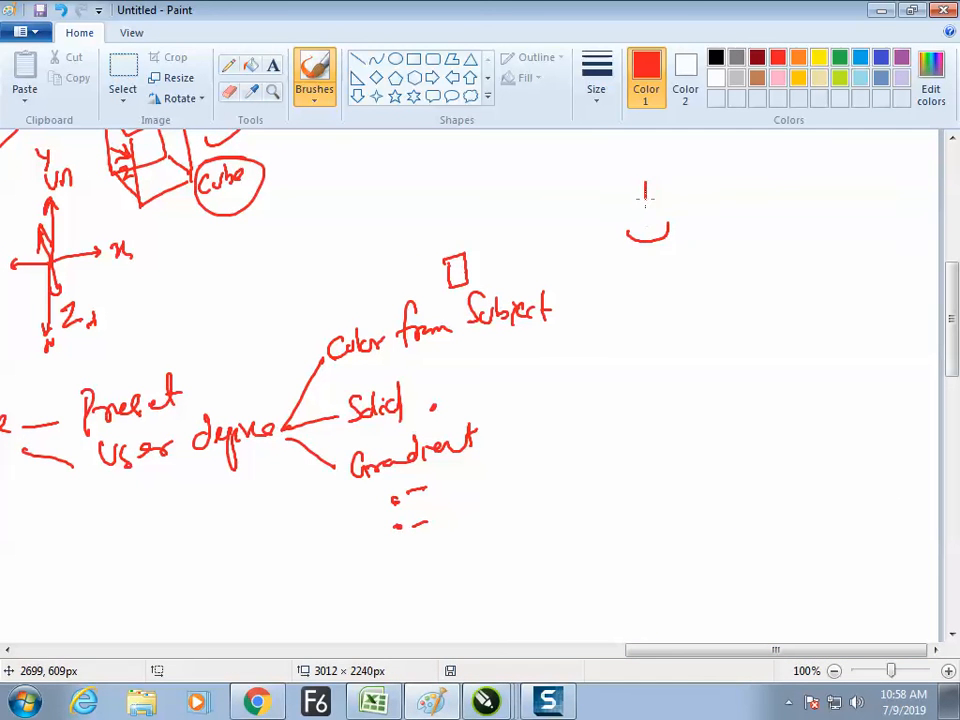
drag(648, 265, 652, 384)
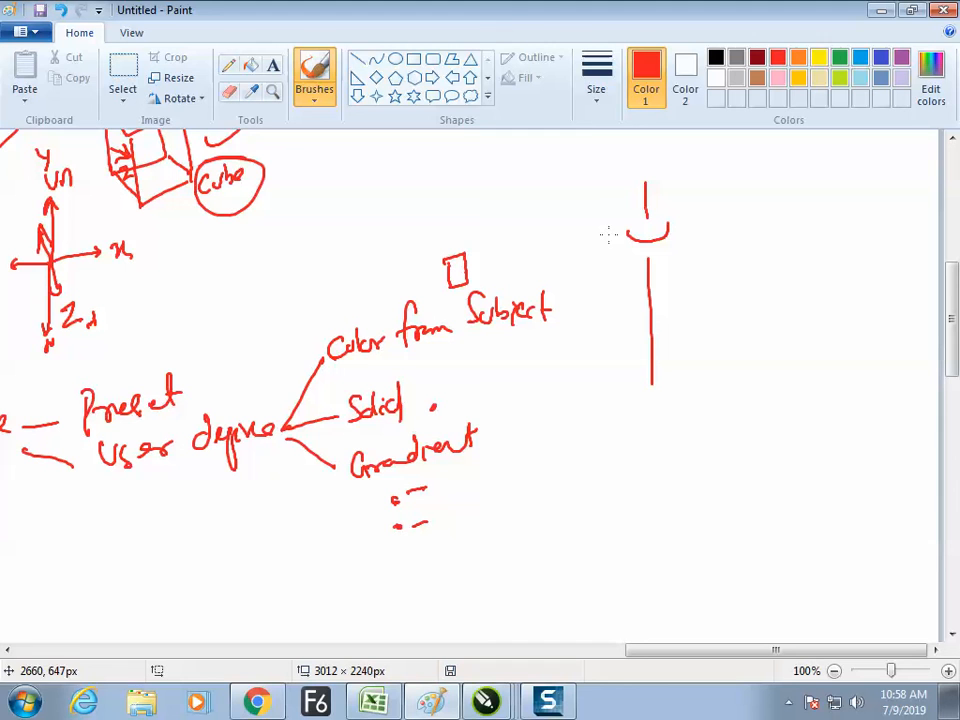
Sketch an upright rectangle beside the vertical axis, start a note above it and label the axis Y.
drag(552, 180, 555, 253)
mouse_move(553, 177)
mouse_down()
mouse_move(583, 168)
mouse_move(556, 254)
mouse_up()
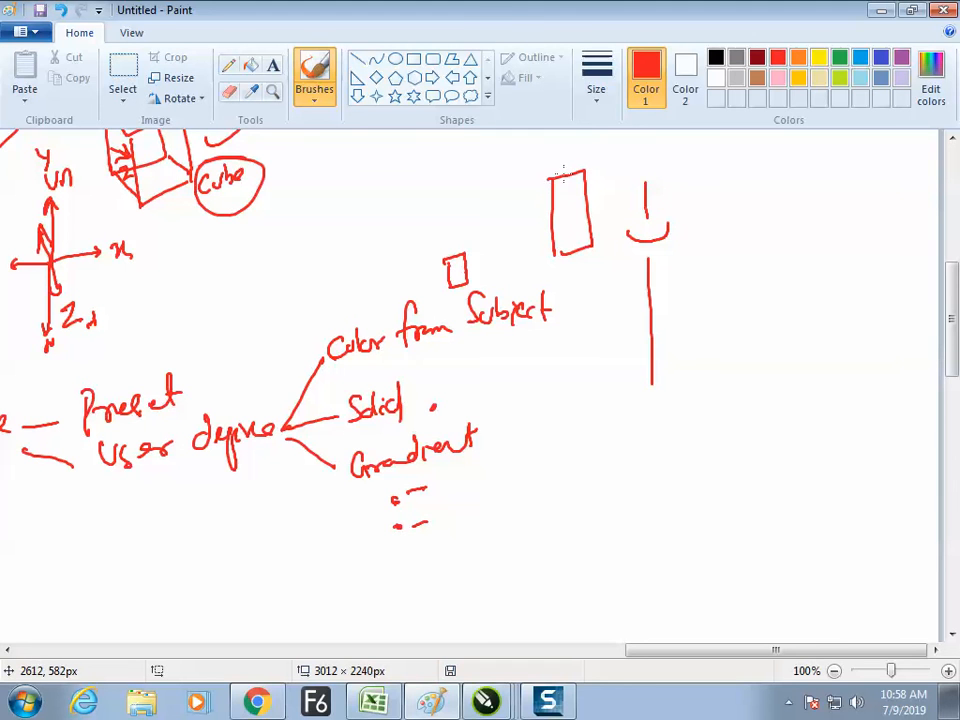
drag(546, 170, 572, 166)
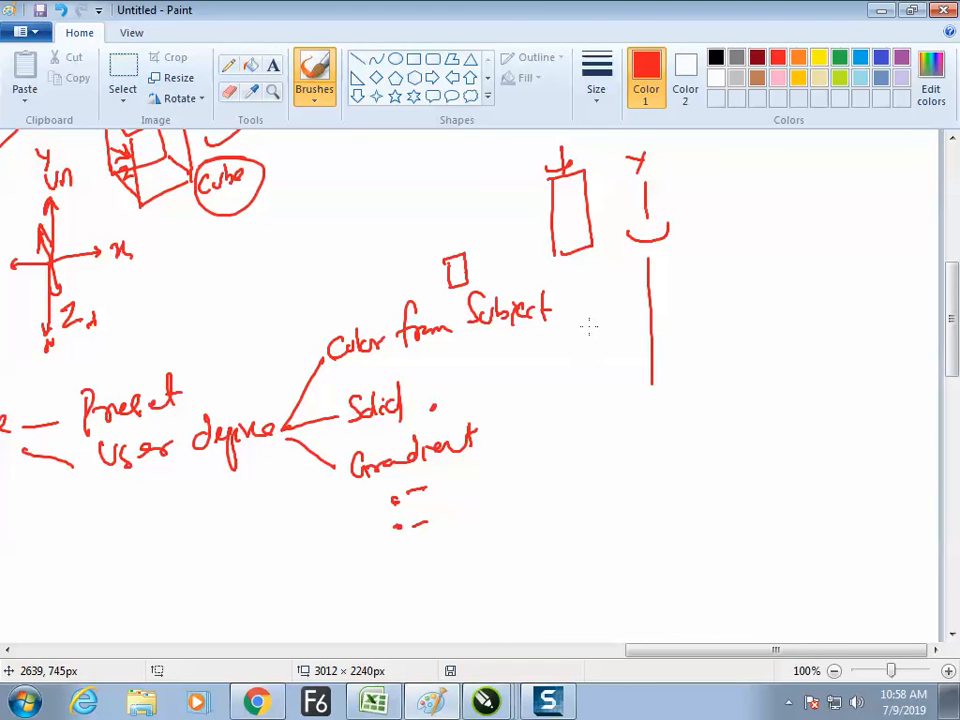
Sketch a taller upright rectangle on the other side of the Y axis, undoing the first stroke.
mouse_move(750, 246)
mouse_down()
mouse_move(753, 318)
mouse_move(841, 315)
mouse_move(794, 328)
mouse_up()
key(ctrl+z)
mouse_move(750, 244)
mouse_down()
mouse_move(784, 223)
mouse_move(808, 375)
mouse_up()
mouse_move(755, 312)
mouse_down()
mouse_move(778, 392)
mouse_move(808, 378)
mouse_up()
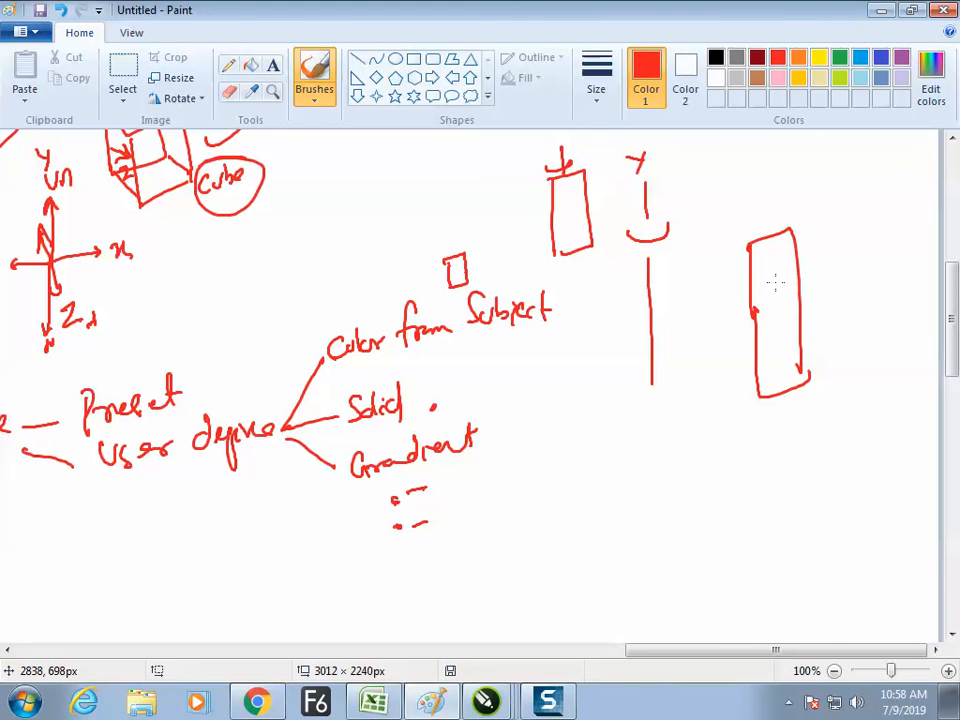
Add a horizontal X axis with a downward rotation arrow to the tall rectangle and label its directions "up" and "down".
mouse_move(809, 268)
mouse_down()
mouse_move(805, 348)
mouse_move(823, 325)
mouse_move(809, 308)
mouse_move(859, 298)
mouse_up()
drag(861, 290, 881, 303)
drag(877, 284, 866, 304)
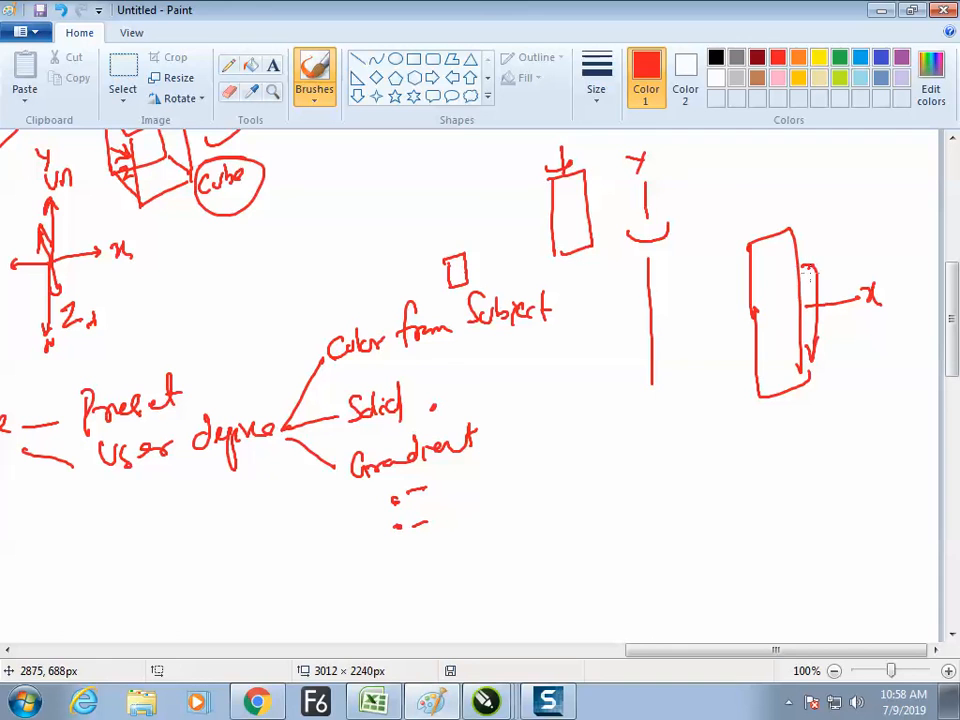
mouse_move(818, 214)
mouse_down()
mouse_move(830, 226)
mouse_move(840, 220)
mouse_up()
mouse_move(828, 345)
mouse_down()
mouse_move(826, 362)
mouse_move(853, 340)
mouse_up()
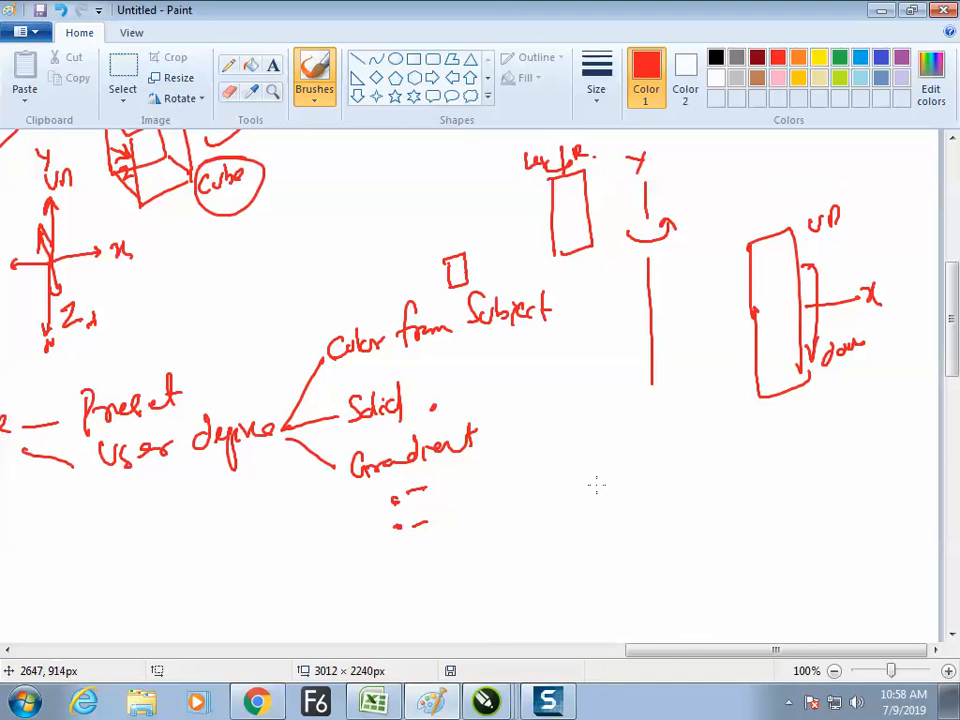
Draw a circle, an upright rectangle marked Z and a diagonal double-headed arrow in the blank area below the Y axis sketch.
mouse_move(588, 484)
mouse_down()
mouse_move(623, 481)
mouse_move(621, 514)
mouse_move(595, 522)
mouse_move(584, 488)
mouse_up()
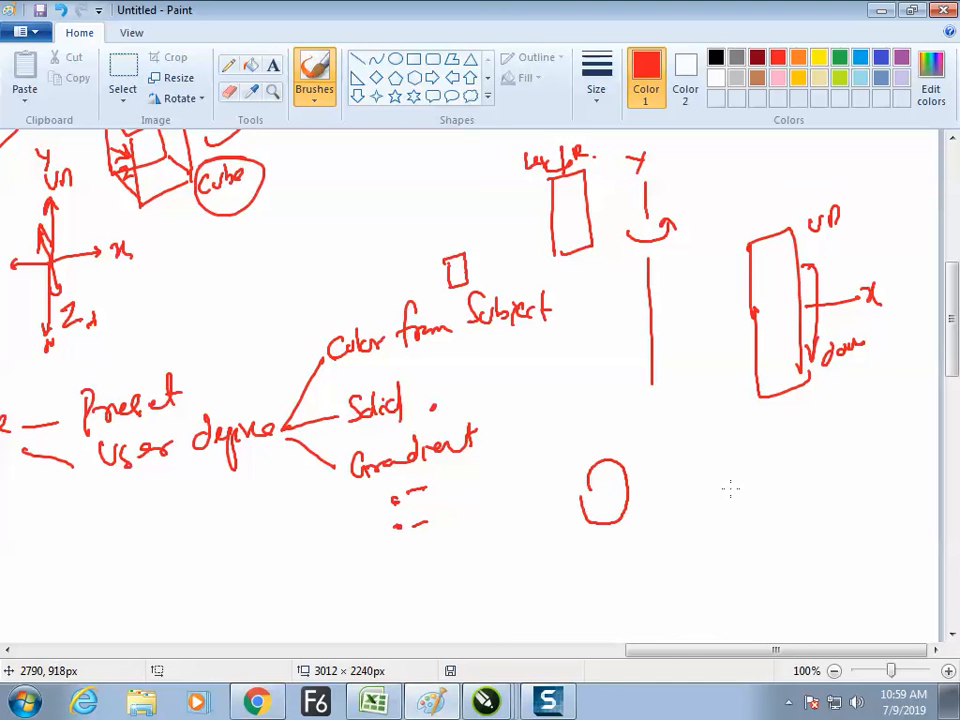
mouse_move(692, 450)
mouse_down()
mouse_move(699, 534)
mouse_move(719, 443)
mouse_move(742, 547)
mouse_up()
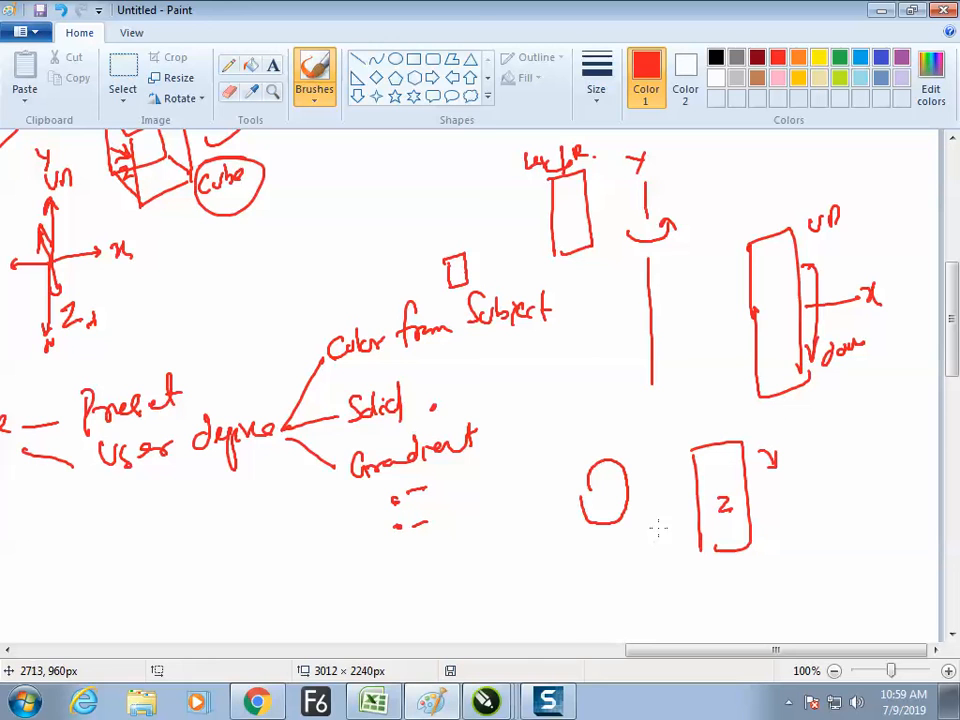
mouse_move(776, 499)
mouse_down()
mouse_move(840, 553)
mouse_move(826, 559)
mouse_up()
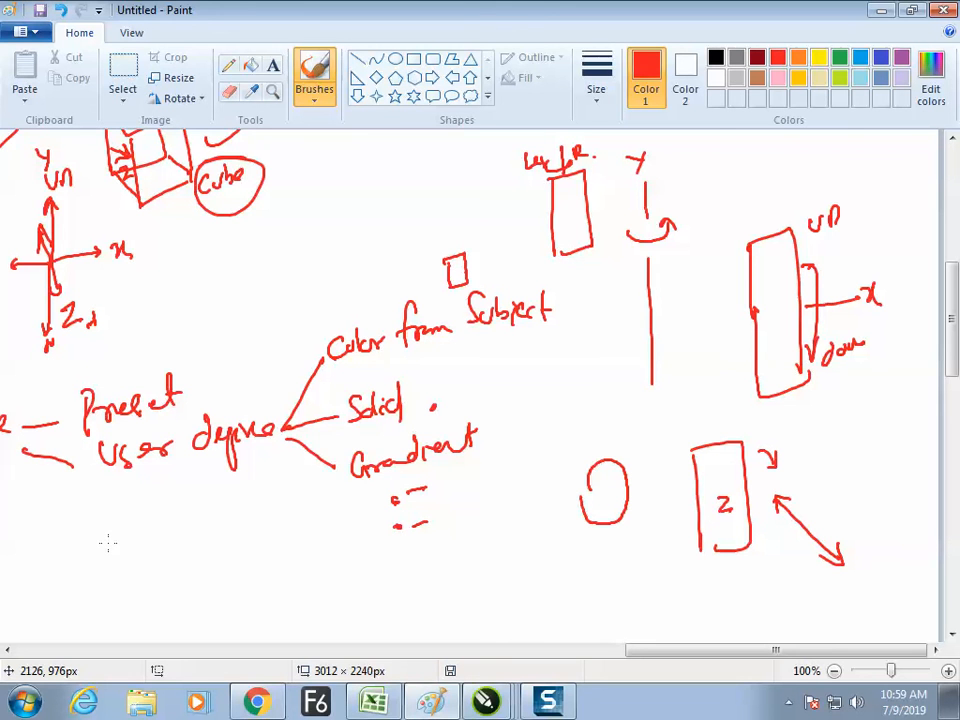
Switch to CorelDRAW, draw a 33 x 99.75 mm upright rectangle below the pink cube and rotate it to about 317.6 degrees.
key(alt+Tab)
key(F6)
drag(122, 436, 165, 563)
click(15, 125)
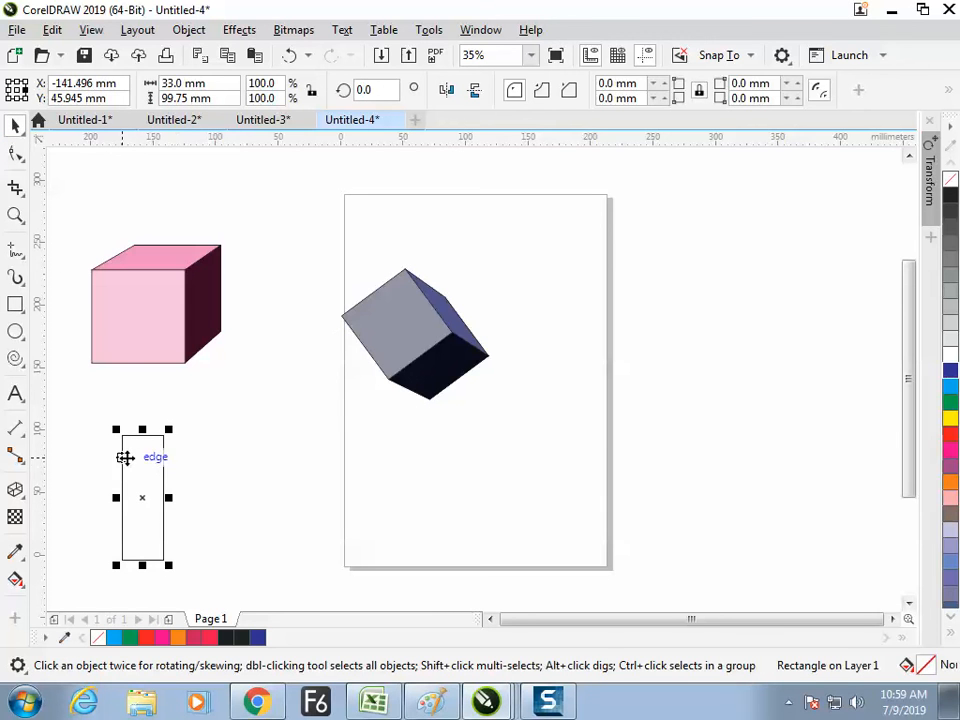
click(140, 464)
drag(171, 428, 181, 505)
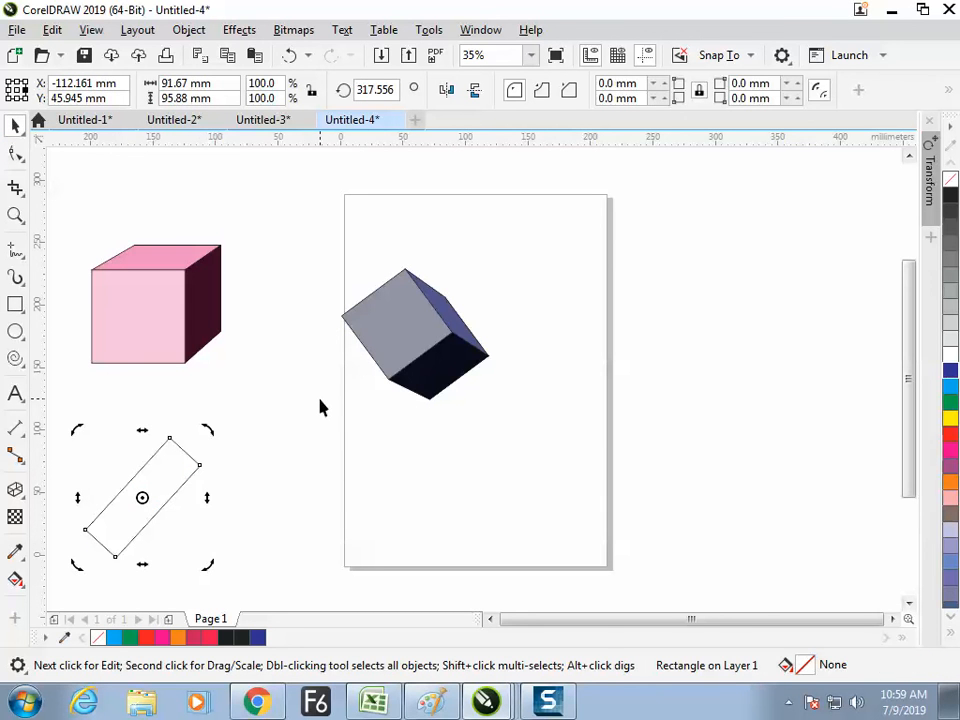
Switch to Paint and extend the arrow beside the Z rectangle with a diagonal line.
key(alt+Tab)
click(717, 452)
drag(816, 435, 776, 460)
click(441, 560)
Switch to CorelDRAW and move the rotated rectangle across the page's edge, beside the blue cube.
key(alt+Tab)
click(215, 485)
drag(168, 482, 632, 345)
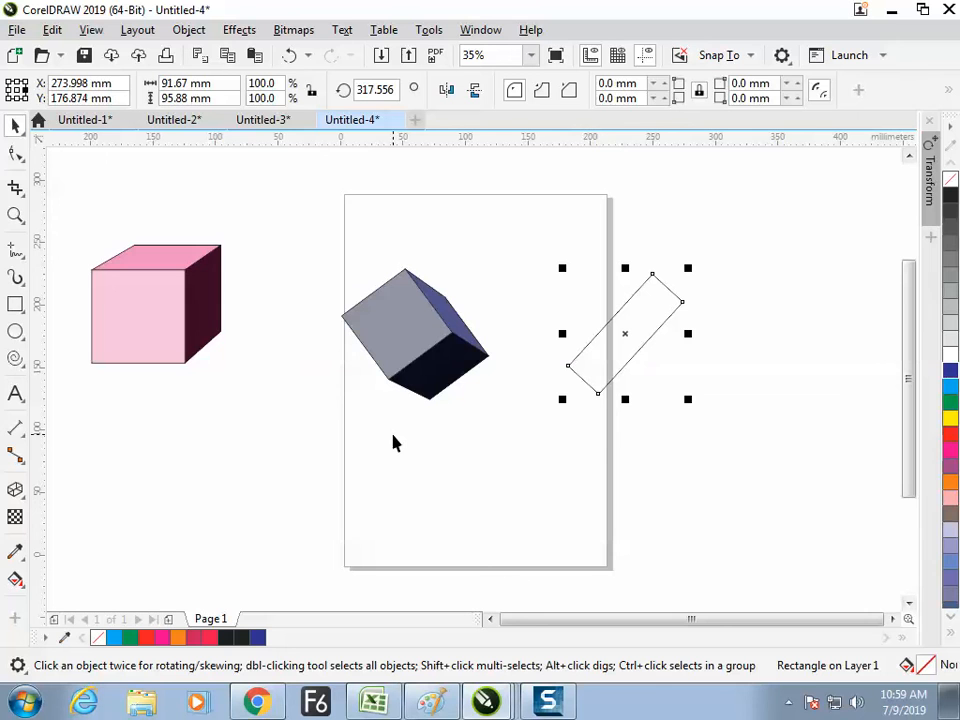
Switch to Paint and draw a short vertical line and a spiral around the lower end of the Y axis.
key(alt+Tab)
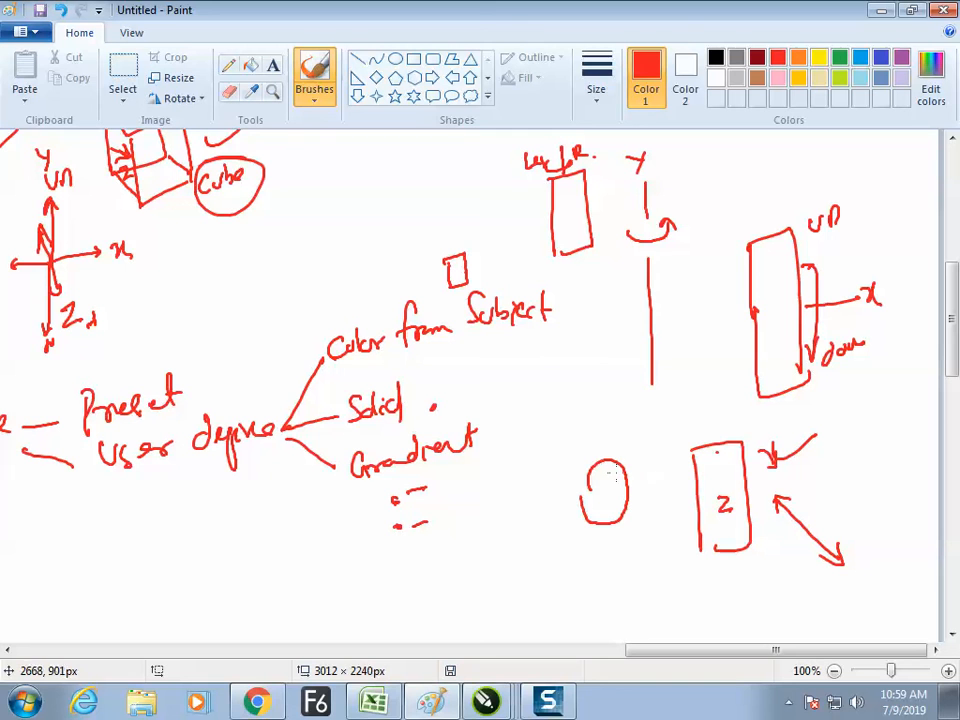
drag(547, 406, 549, 442)
key(ctrl+z)
mouse_move(648, 385)
mouse_down()
mouse_move(659, 424)
mouse_move(650, 447)
mouse_move(675, 439)
mouse_move(684, 348)
mouse_move(598, 445)
mouse_up()
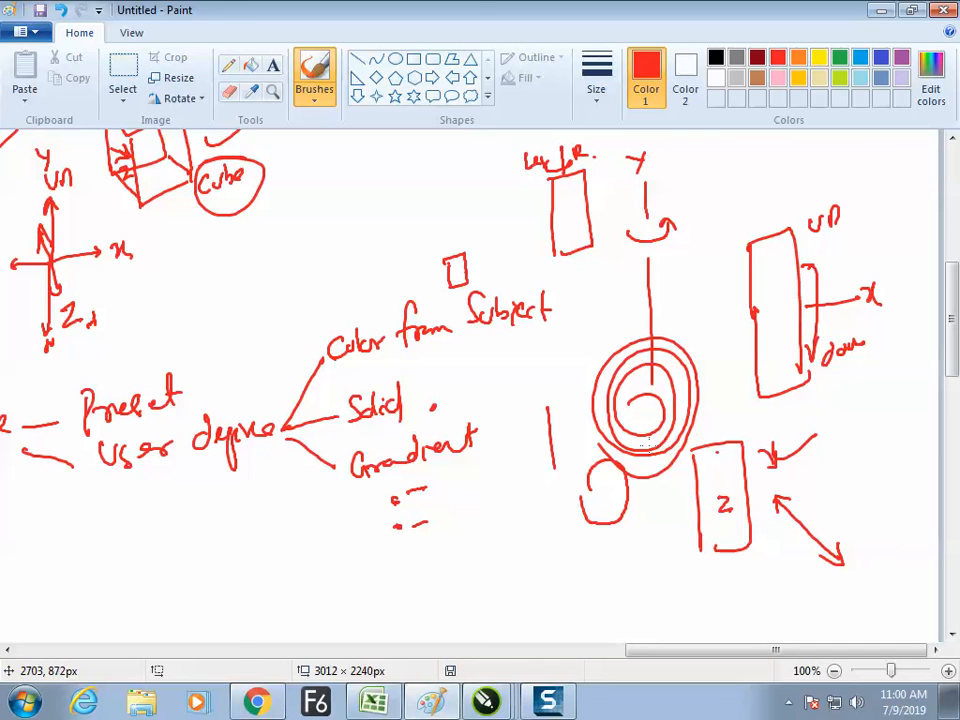
Switch to CorelDRAW, draw a flat ellipse about 90 x 11.25 mm above the rotated rectangle and briefly revisit the Paint notes.
key(alt+Tab)
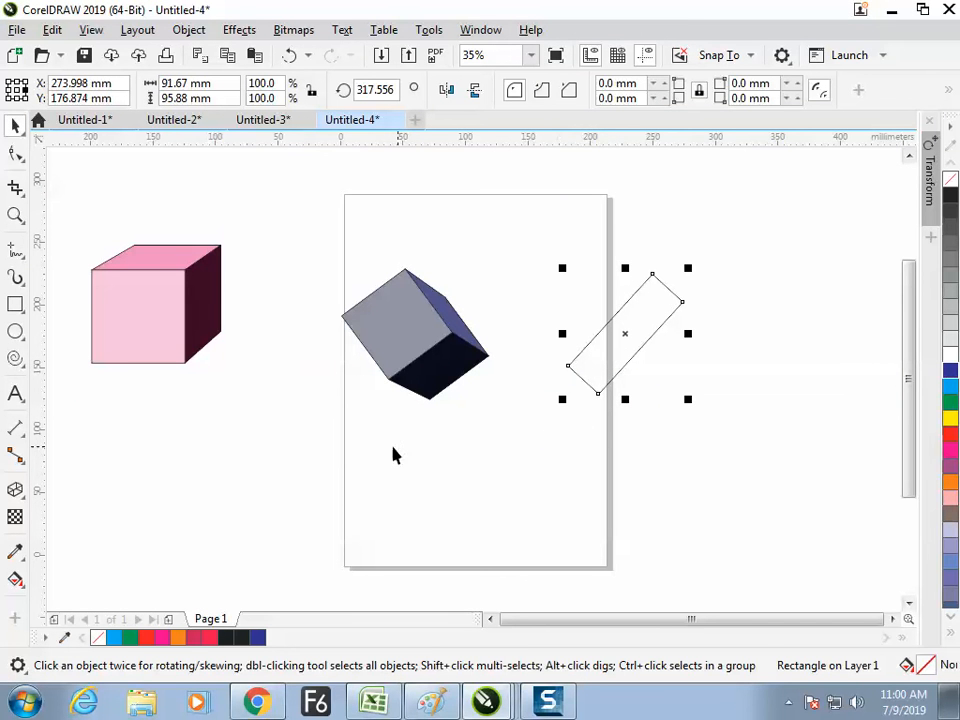
click(337, 456)
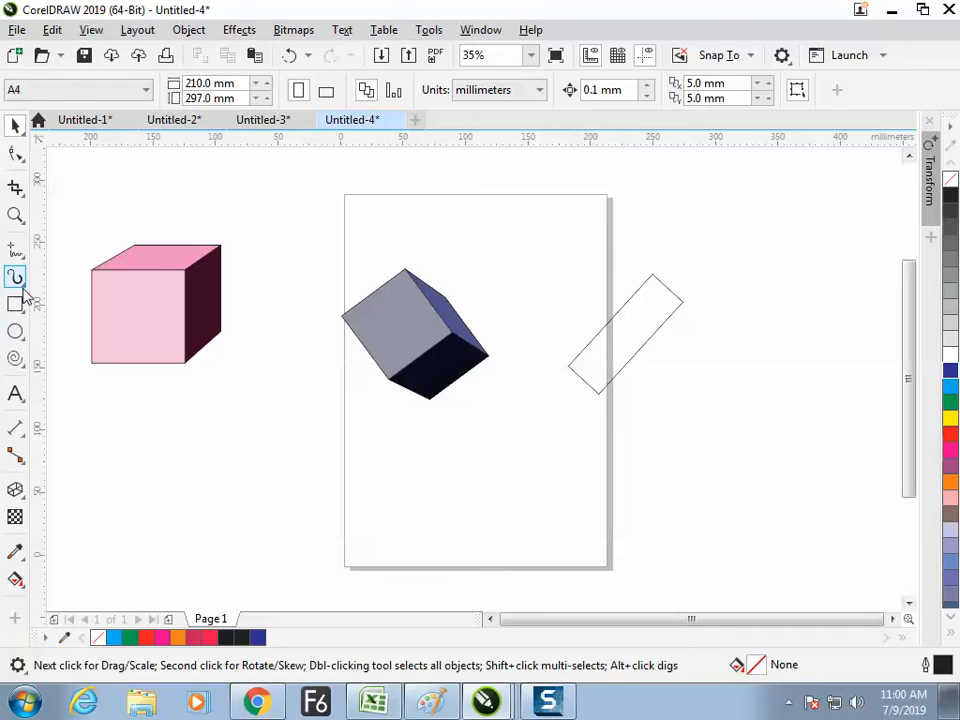
click(17, 252)
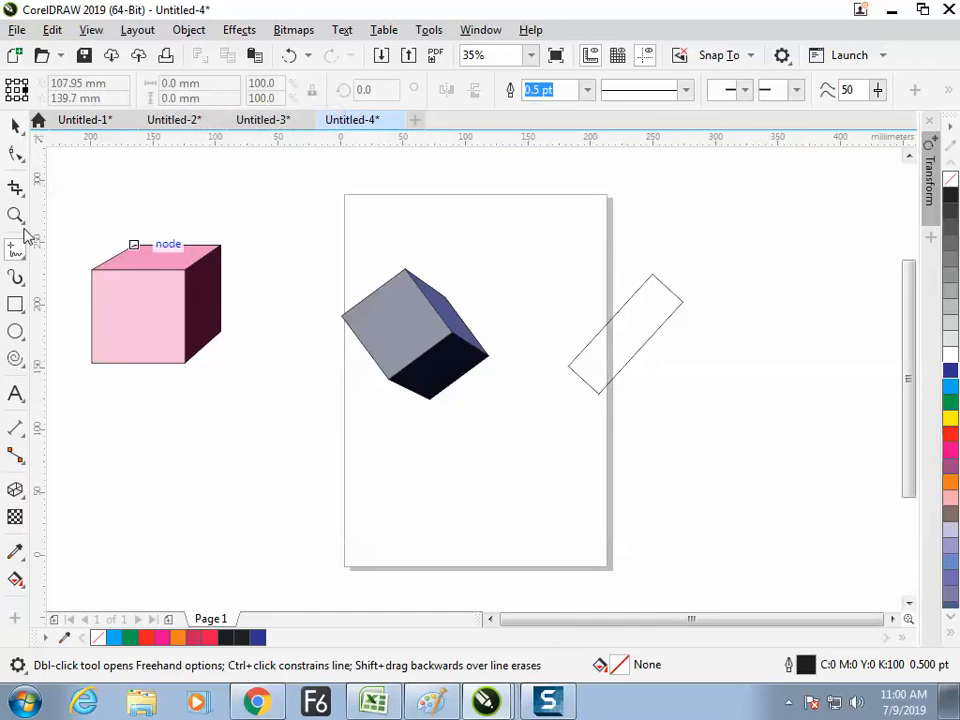
click(15, 331)
drag(493, 214, 616, 239)
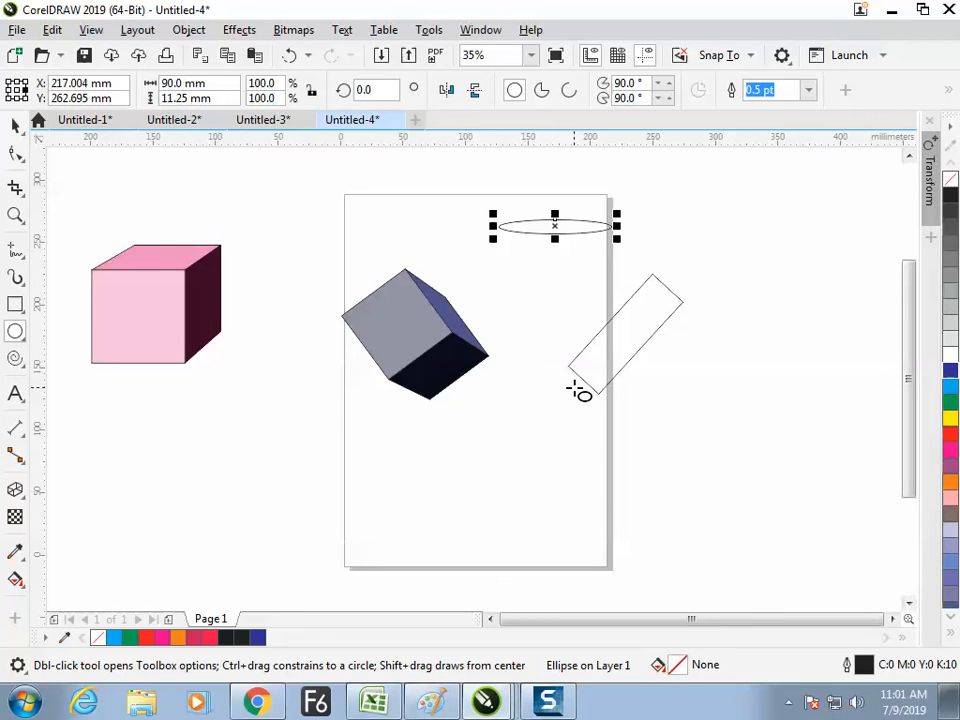
click(430, 701)
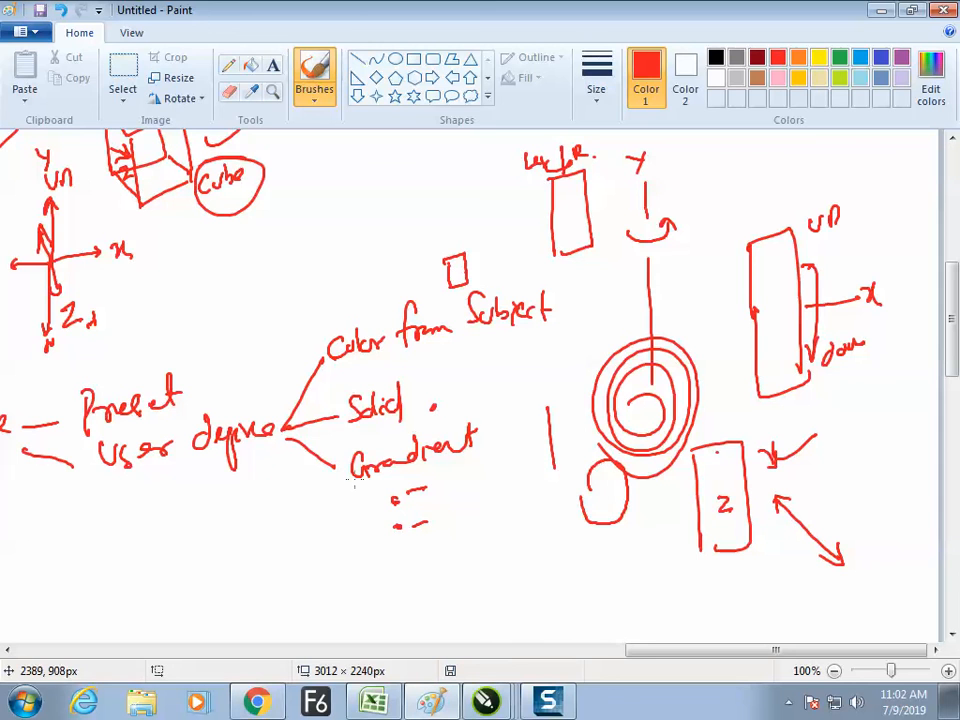
click(486, 701)
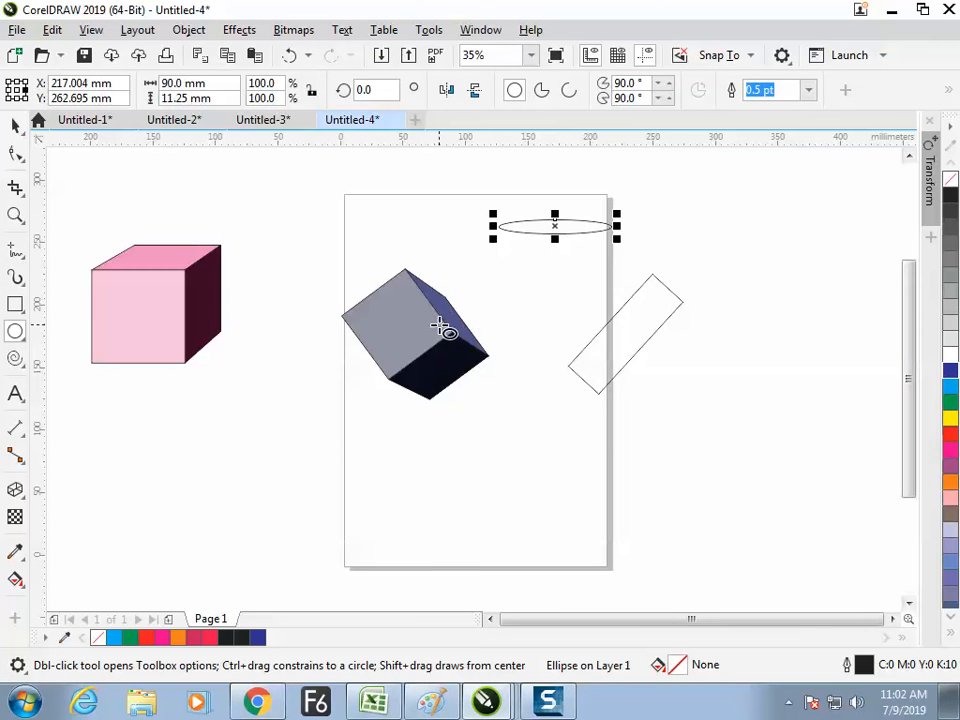
Delete the blue cube, the flat ellipse and the rotated rectangle.
click(442, 312)
drag(165, 304, 166, 307)
click(385, 321)
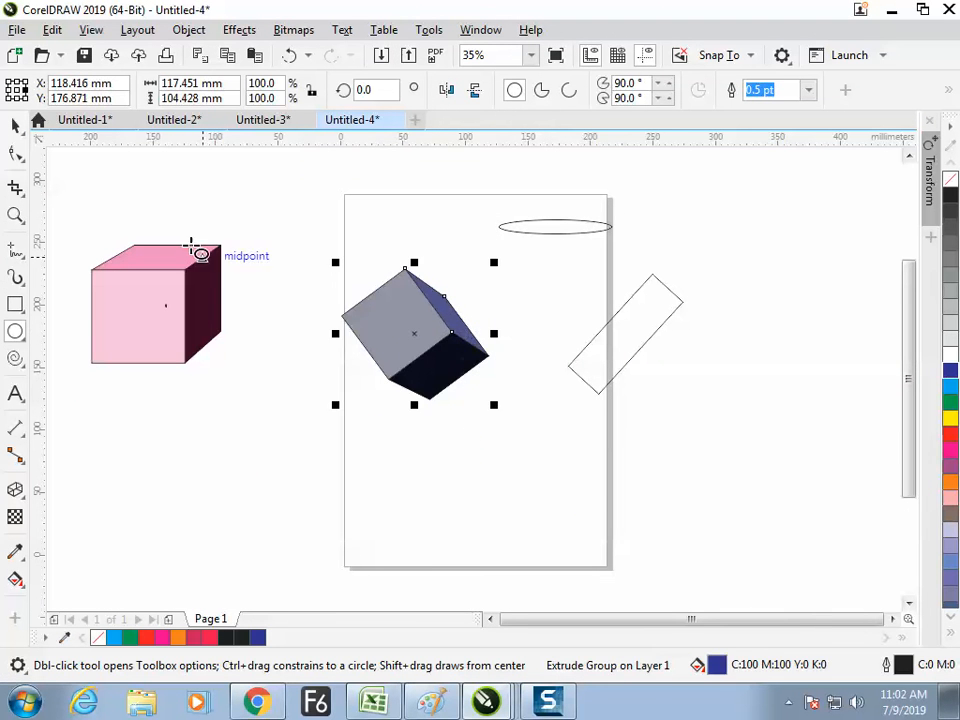
click(15, 126)
key(Delete)
click(502, 226)
drag(484, 182, 698, 431)
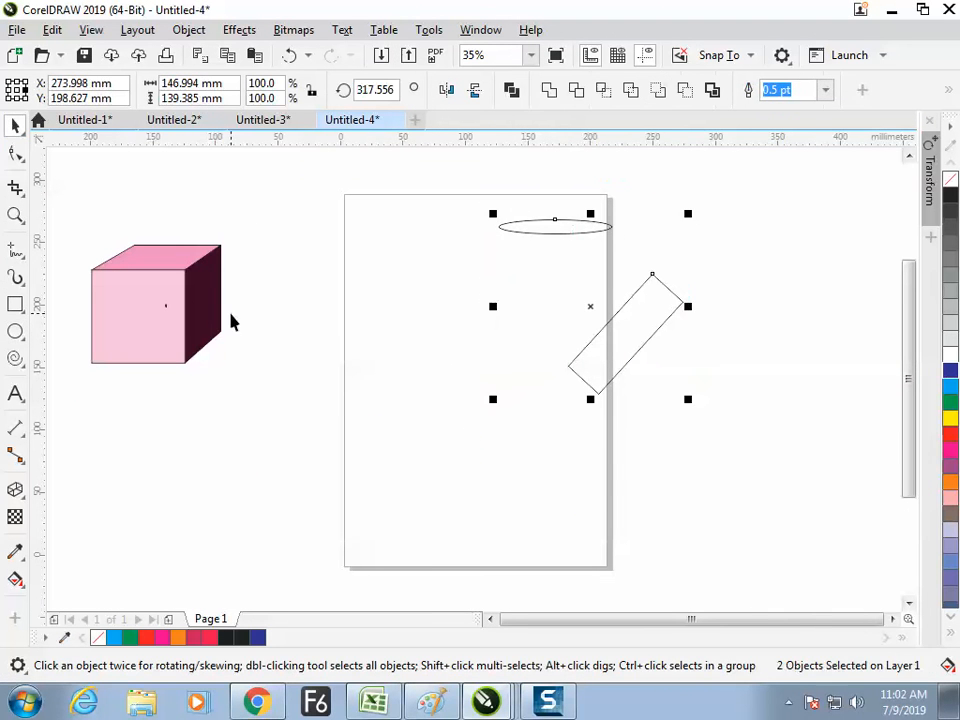
key(Delete)
Move the pink cube onto the upper half of the page.
drag(195, 342, 399, 345)
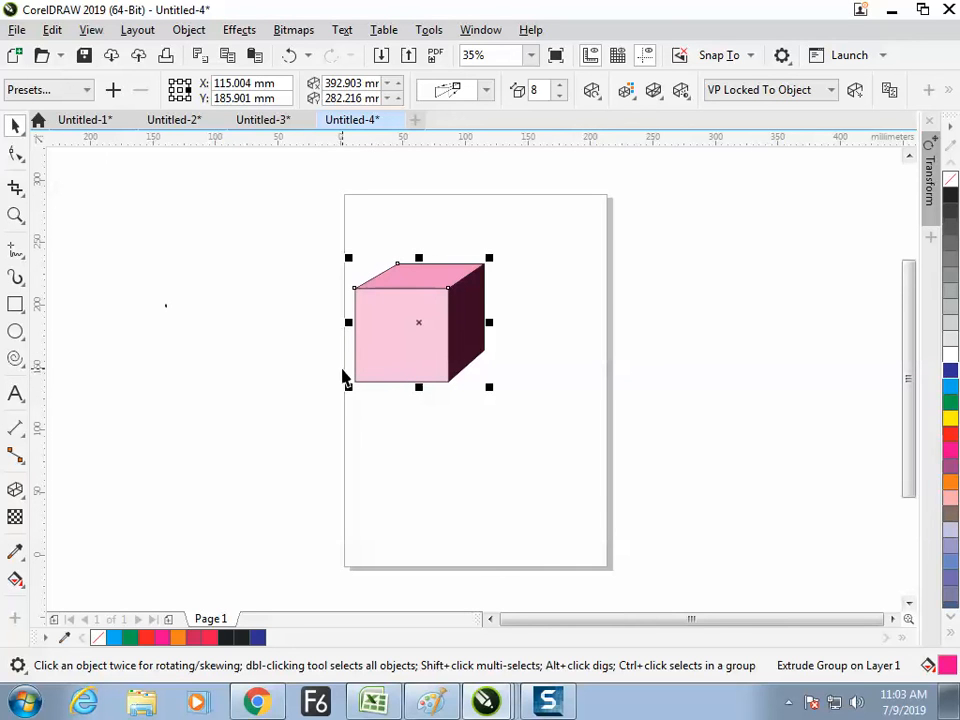
mouse_move(407, 315)
mouse_down()
mouse_move(429, 311)
mouse_move(418, 309)
mouse_up()
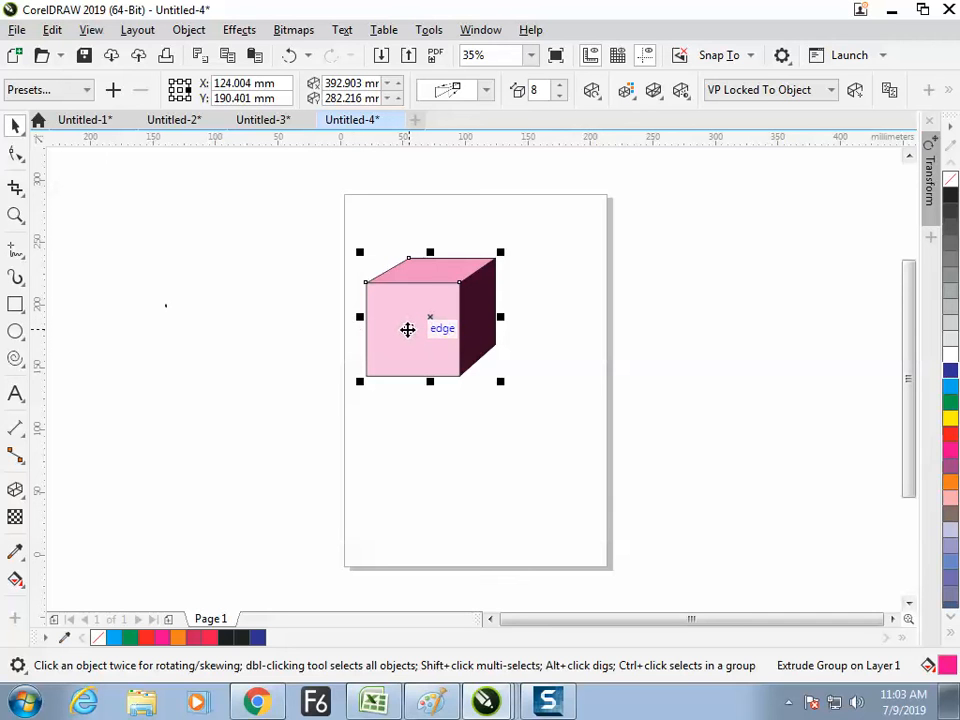
Show the numeric rotation values of the pink cube's extrusion and set the Y rotation to 35.
click(555, 326)
click(450, 279)
click(15, 489)
click(591, 90)
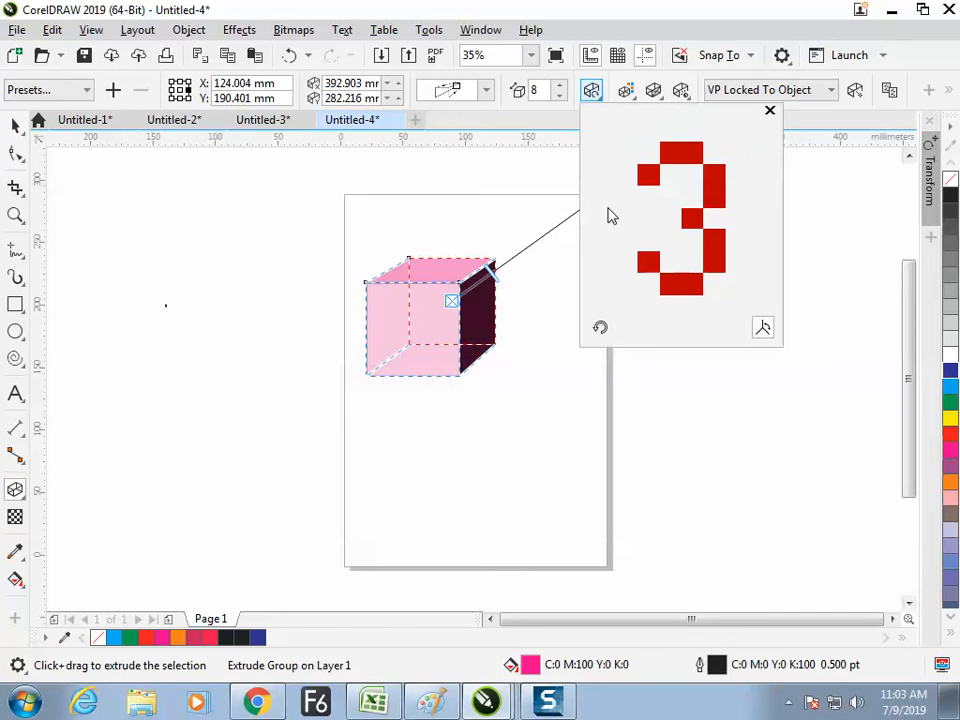
click(762, 327)
click(766, 216)
click(767, 216)
click(767, 216)
click(767, 216)
click(767, 216)
click(767, 216)
click(767, 216)
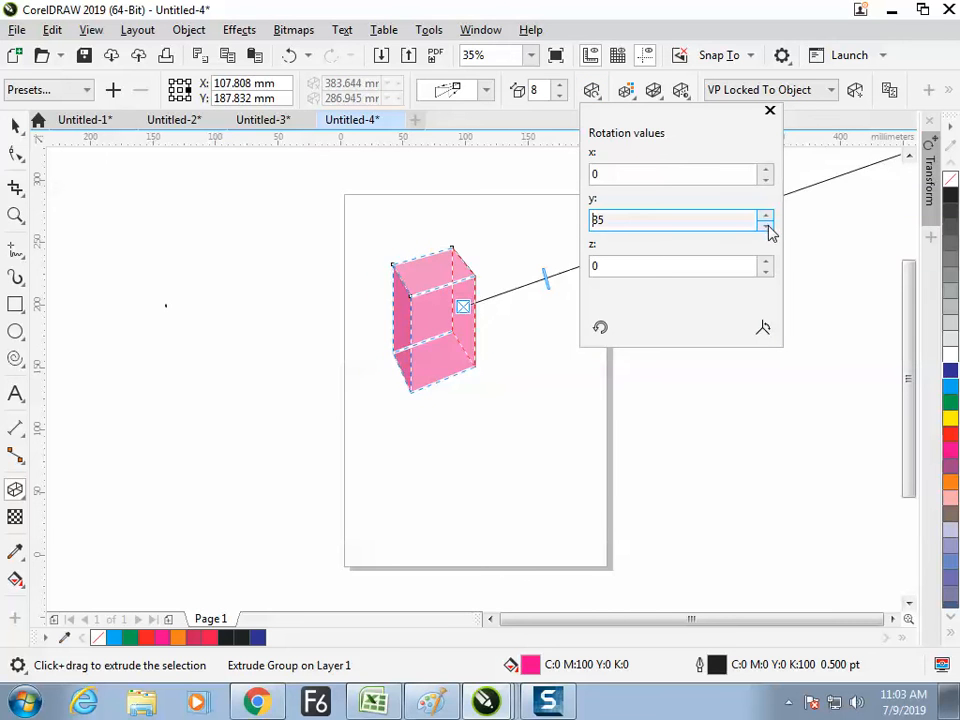
Set the cube's Y rotation to -55 and leave the extrusion editing.
click(767, 226)
click(767, 226)
click(767, 226)
click(767, 226)
click(767, 227)
click(767, 227)
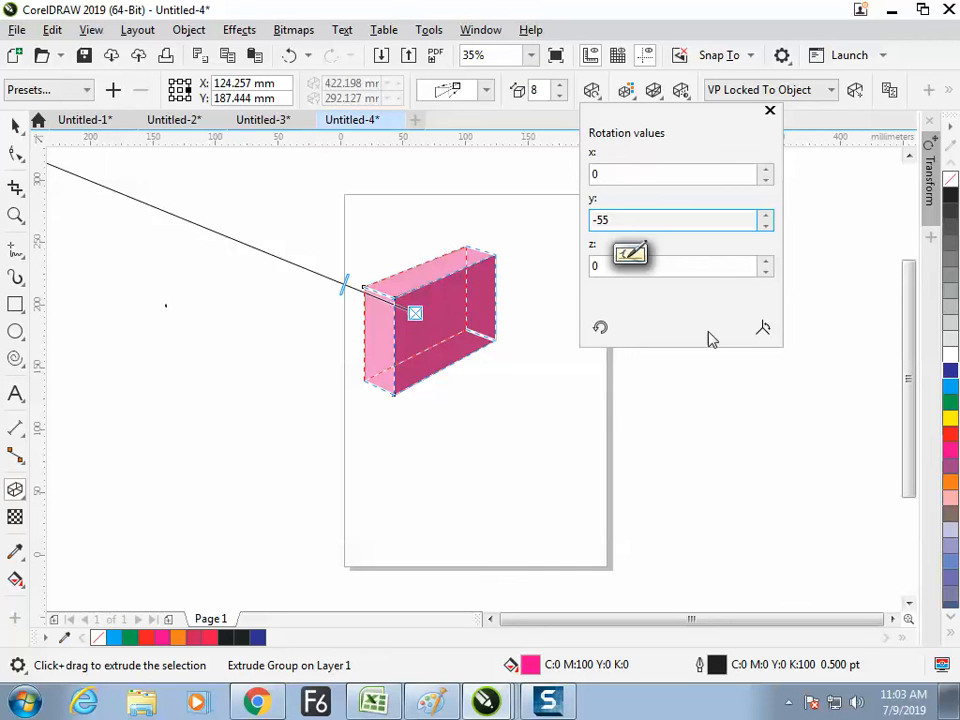
click(14, 125)
click(133, 241)
click(462, 341)
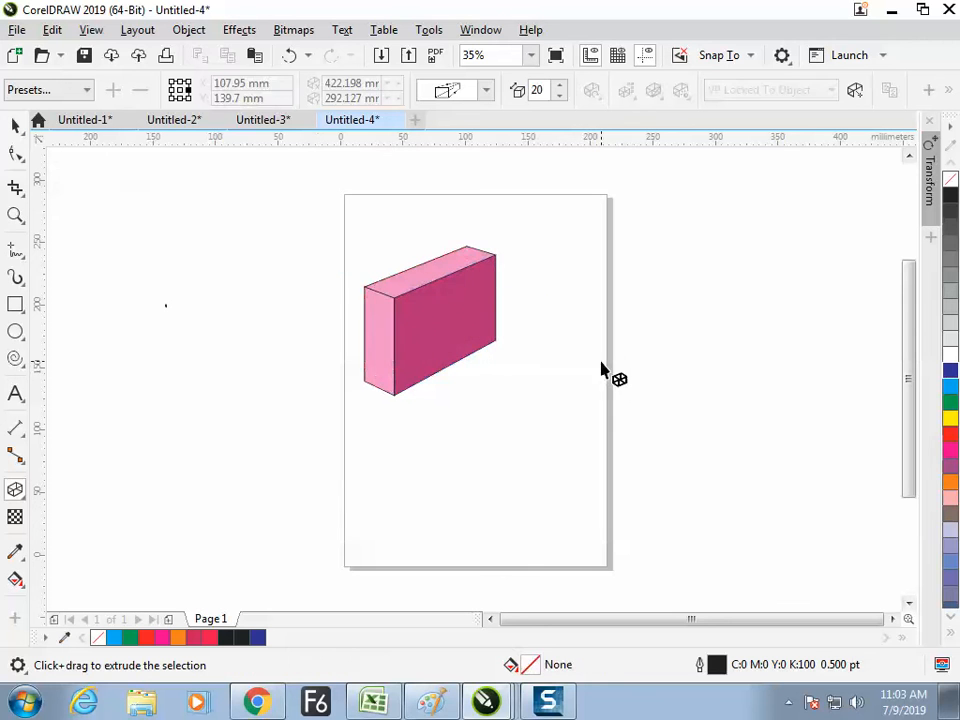
Move the rotated box toward the page's edge and break its extrude group apart.
click(15, 125)
drag(450, 285, 477, 283)
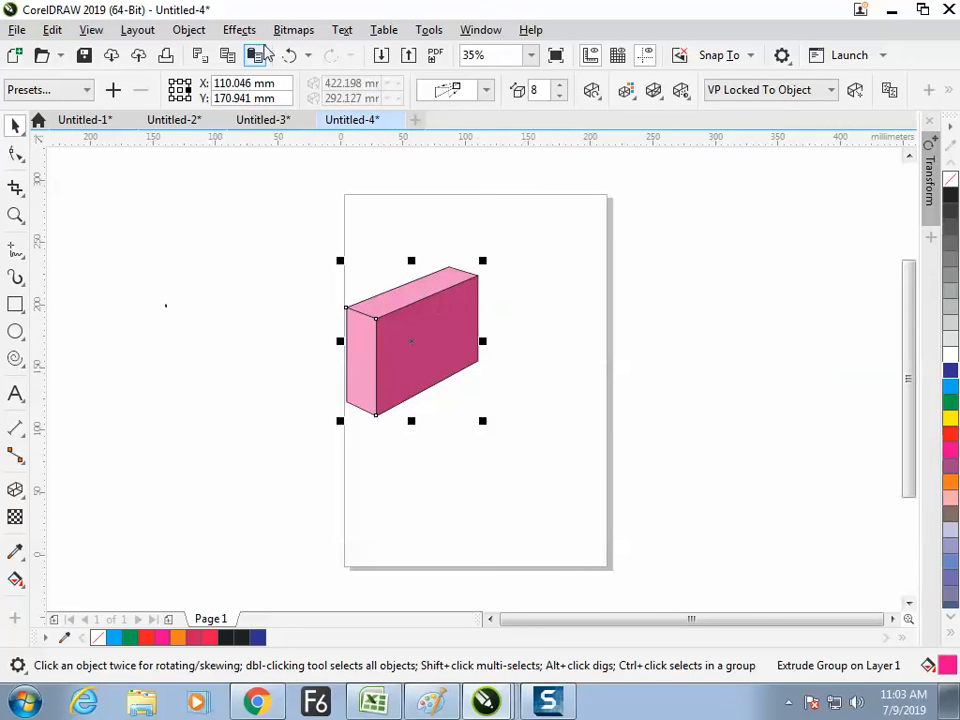
click(188, 30)
click(279, 432)
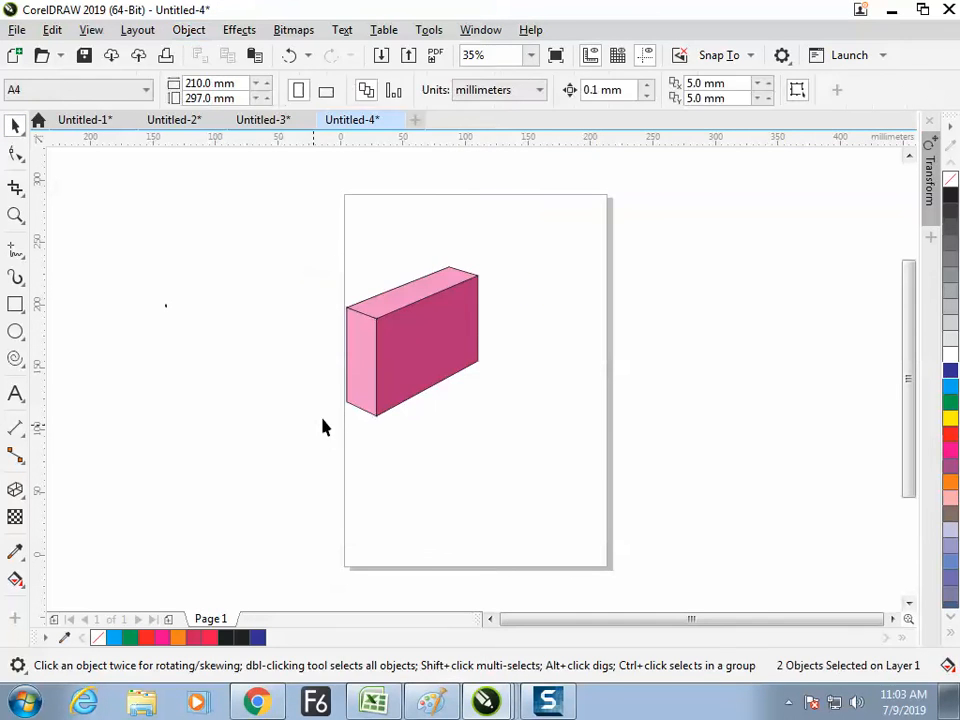
Ungroup the broken-apart box and spread its magenta and pink faces and outlined shapes apart on and around the page.
drag(431, 364, 566, 418)
drag(386, 364, 267, 327)
drag(532, 414, 665, 469)
click(748, 93)
click(661, 331)
click(572, 462)
drag(484, 424, 443, 472)
drag(535, 350, 533, 277)
drag(497, 412, 502, 496)
click(542, 463)
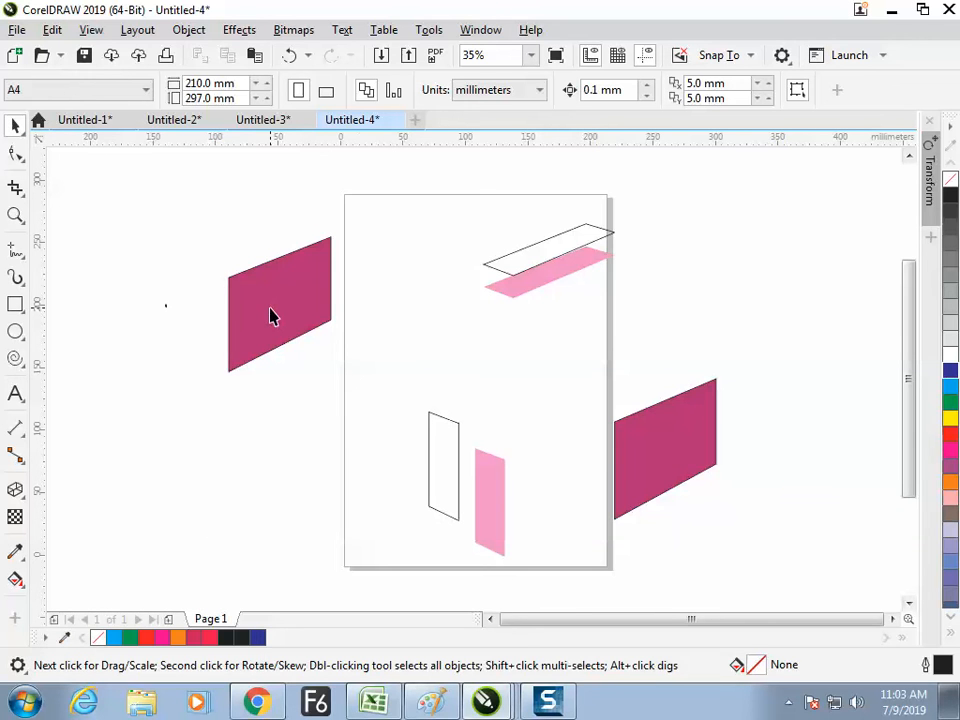
Delete all objects in the drawing and add the artistic text "animation" beside the page.
key(ctrl+a)
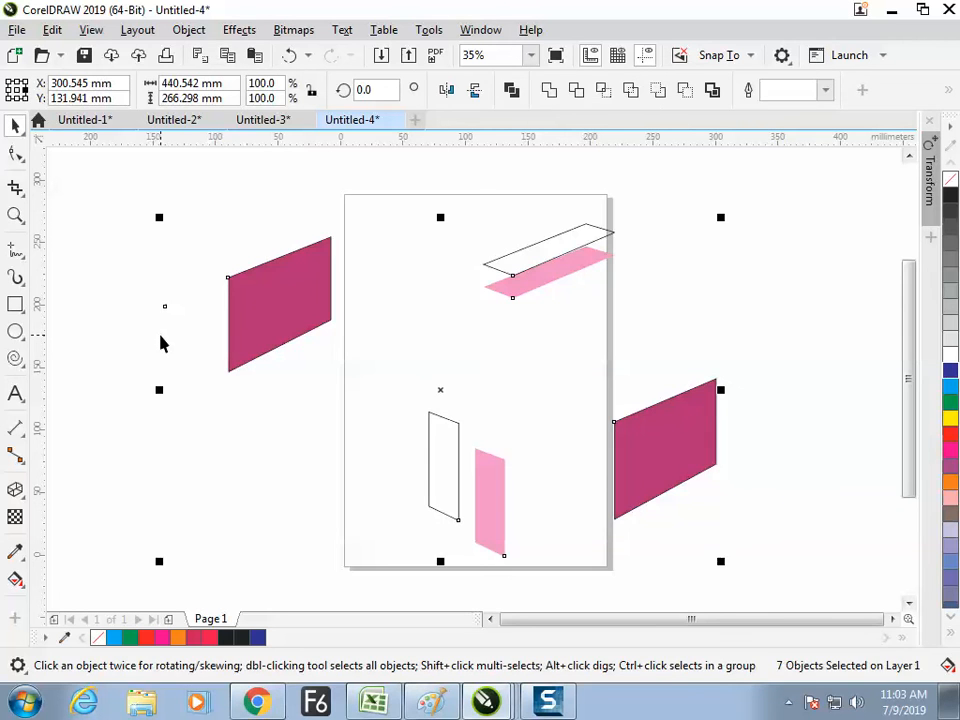
key(Delete)
click(16, 394)
click(257, 346)
text(animation)
Enlarge the "animation" text to 290 pt.
double_click(291, 346)
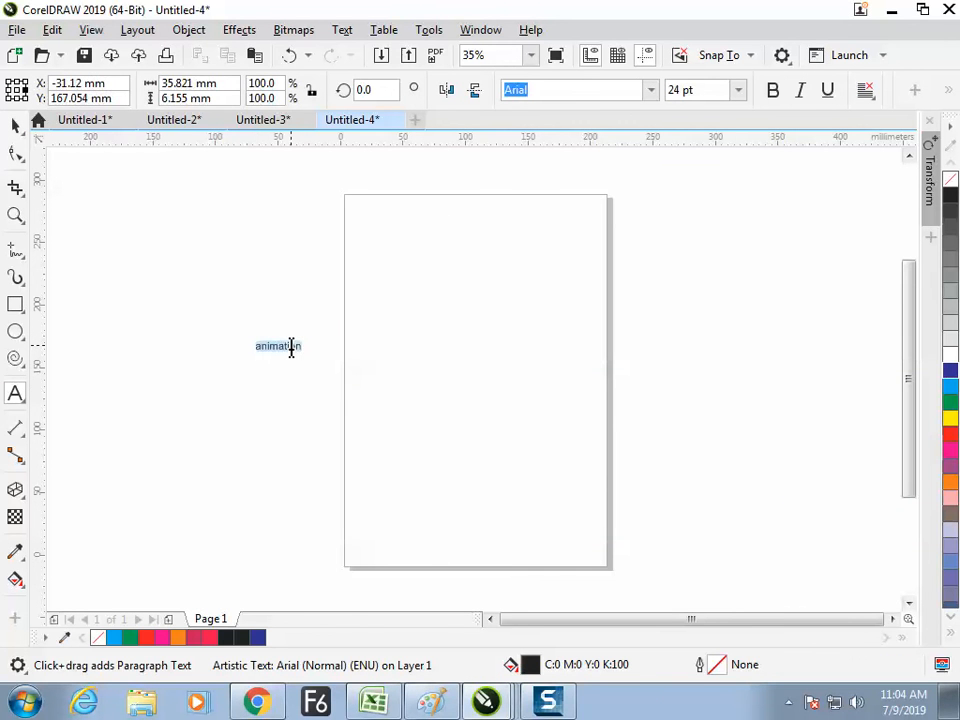
key(ctrl+shift+period)
key(ctrl+shift+period)
key(ctrl+shift+period)
key(ctrl+shift+period)
key(ctrl+shift+period)
key(ctrl+shift+period)
key(ctrl+shift+period)
key(ctrl+shift+period)
key(ctrl+shift+period)
key(ctrl+shift+period)
key(ctrl+shift+period)
key(ctrl+shift+period)
key(ctrl+shift+period)
key(ctrl+shift+period)
key(ctrl+shift+period)
key(ctrl+shift+period)
key(ctrl+shift+period)
key(ctrl+shift+period)
key(ctrl+shift+period)
key(ctrl+shift+period)
key(ctrl+shift+period)
key(ctrl+shift+period)
key(ctrl+shift+period)
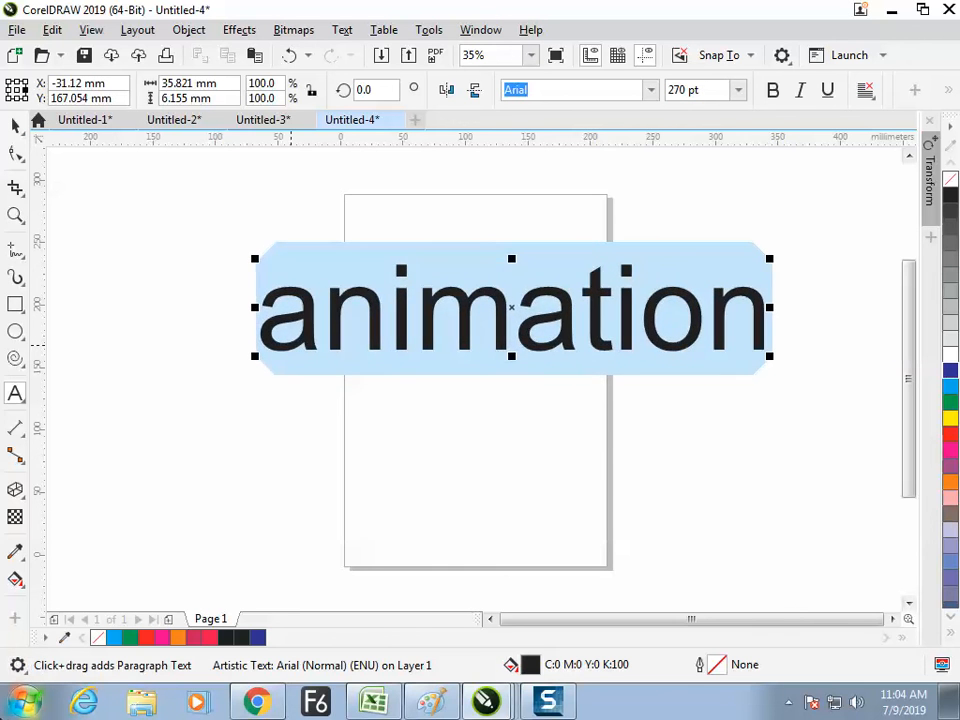
key(ctrl+shift+period)
key(ctrl+shift+period)
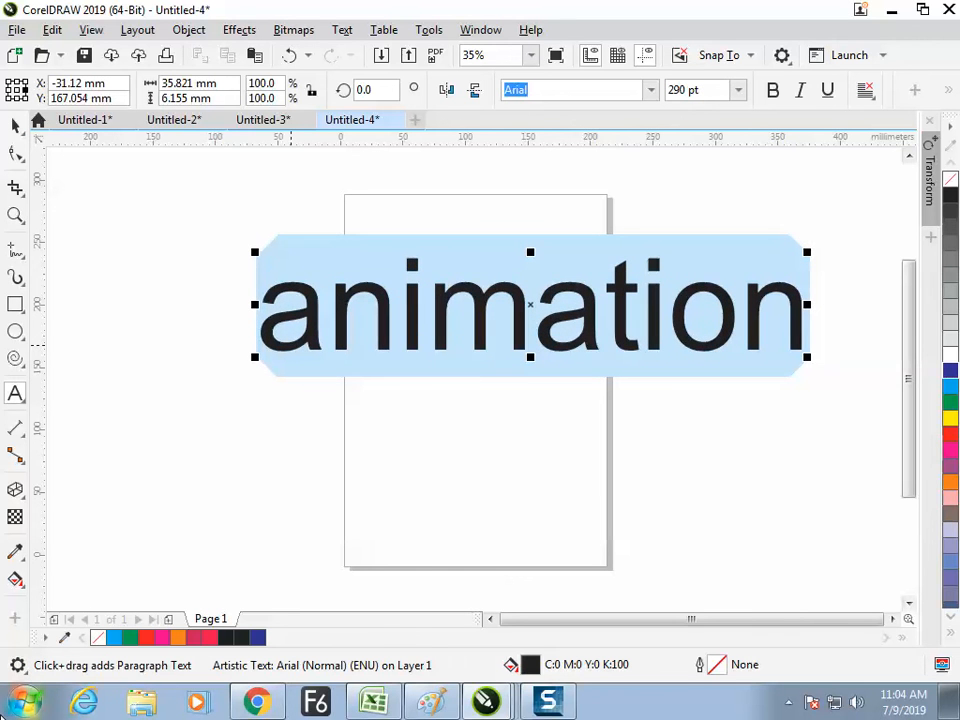
Make the "animation" text bold and centre it roughly across the page.
click(15, 125)
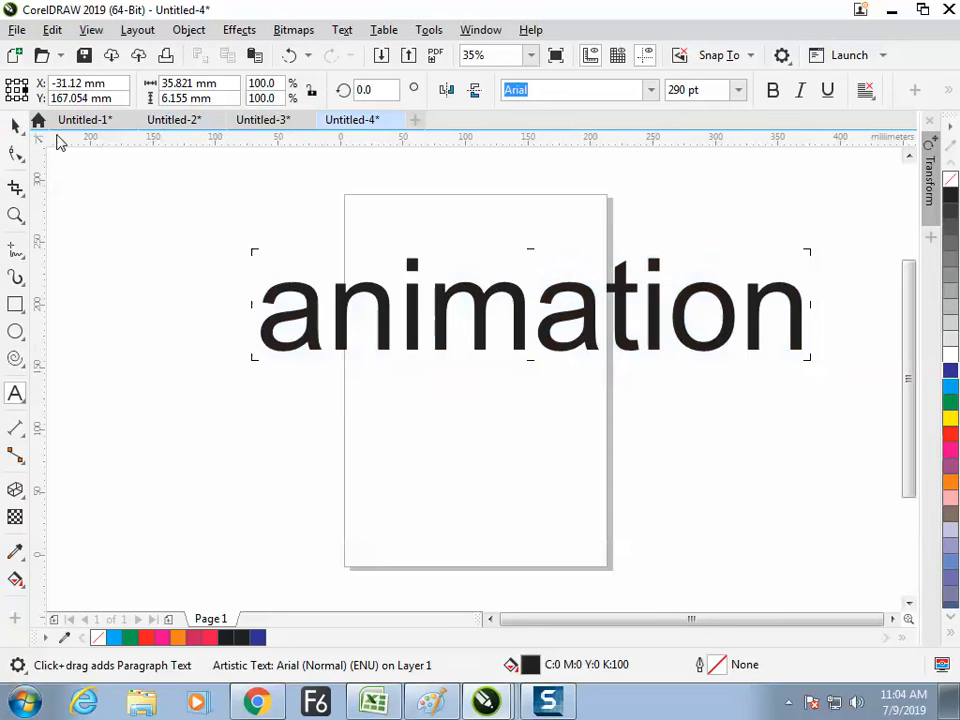
click(773, 90)
drag(586, 312, 501, 315)
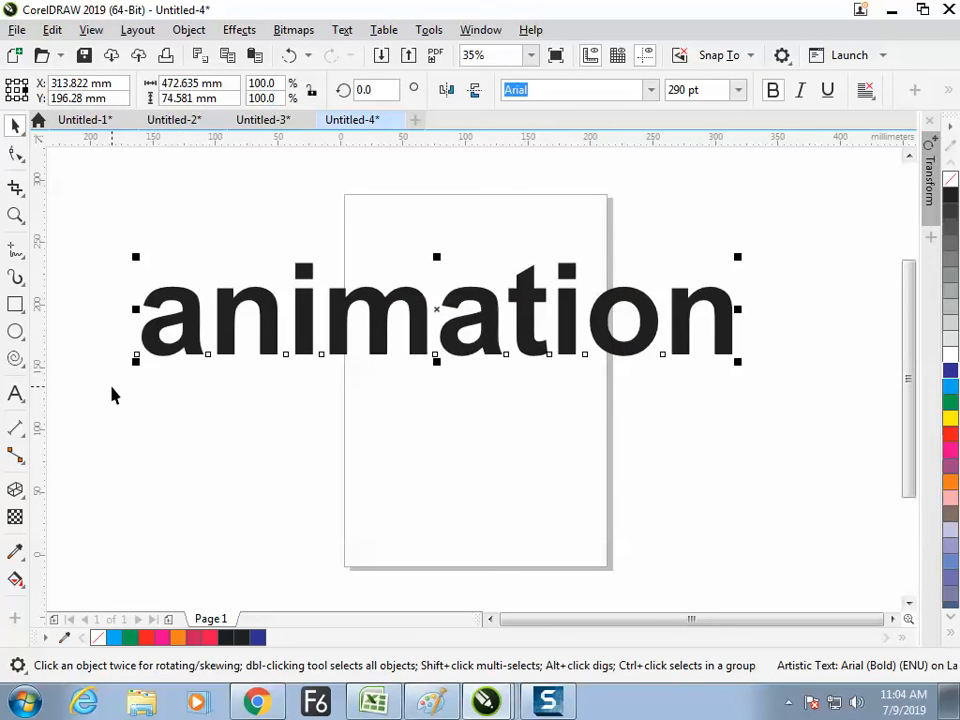
Extrude the "animation" text diagonally upward with the vanishing point at 14.25 mm, 27.79 mm and deselect it.
click(15, 489)
drag(425, 340, 462, 278)
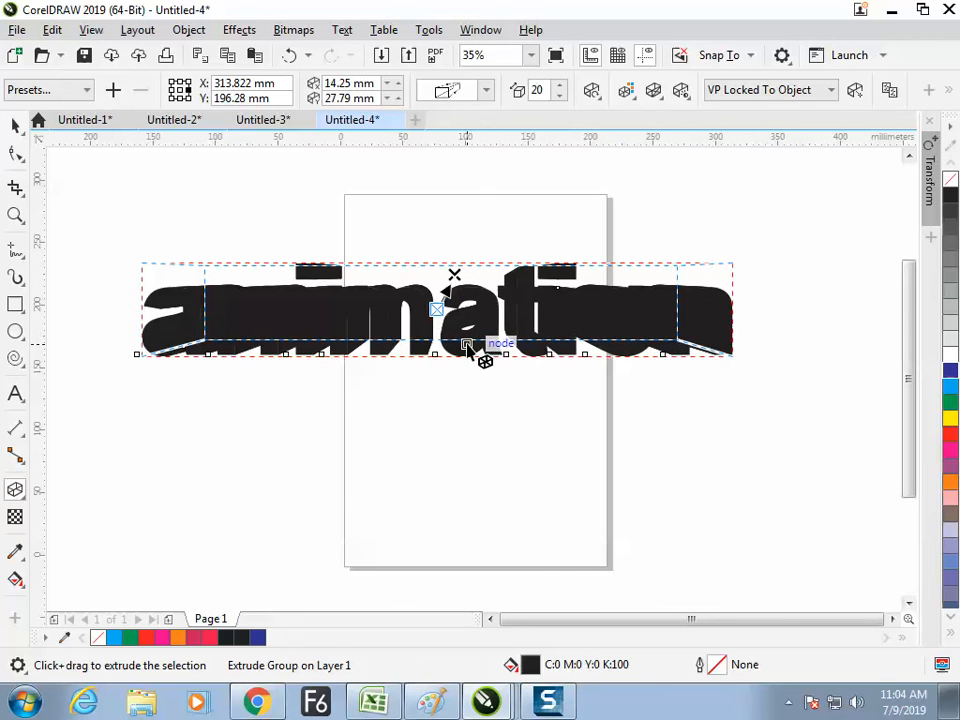
click(15, 125)
click(338, 487)
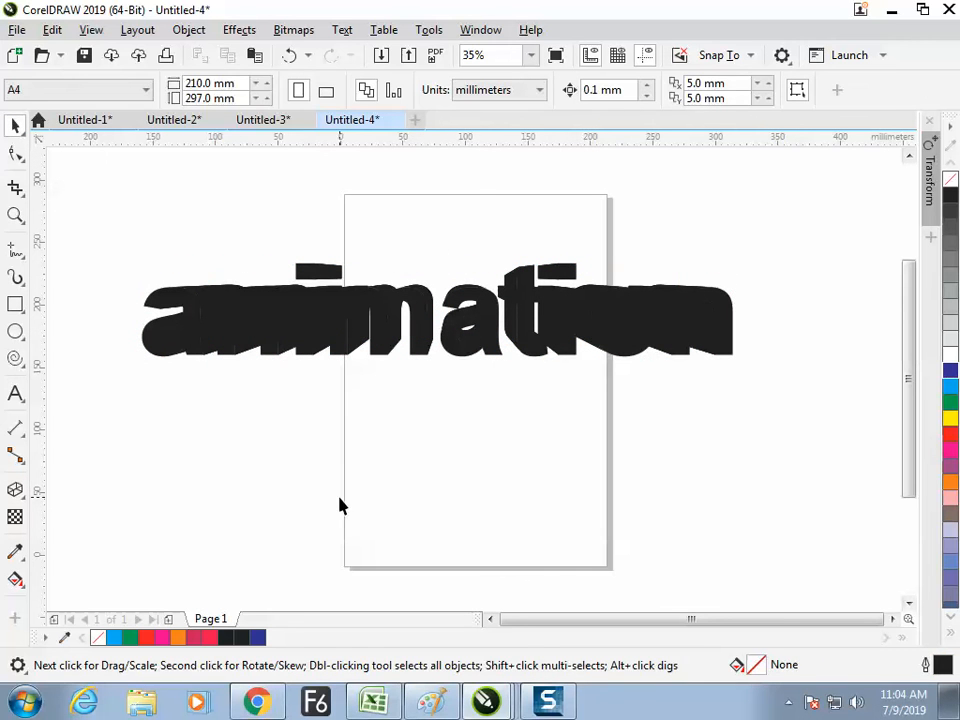
Select the control text of the extruded "animation" and fill it white.
click(335, 364)
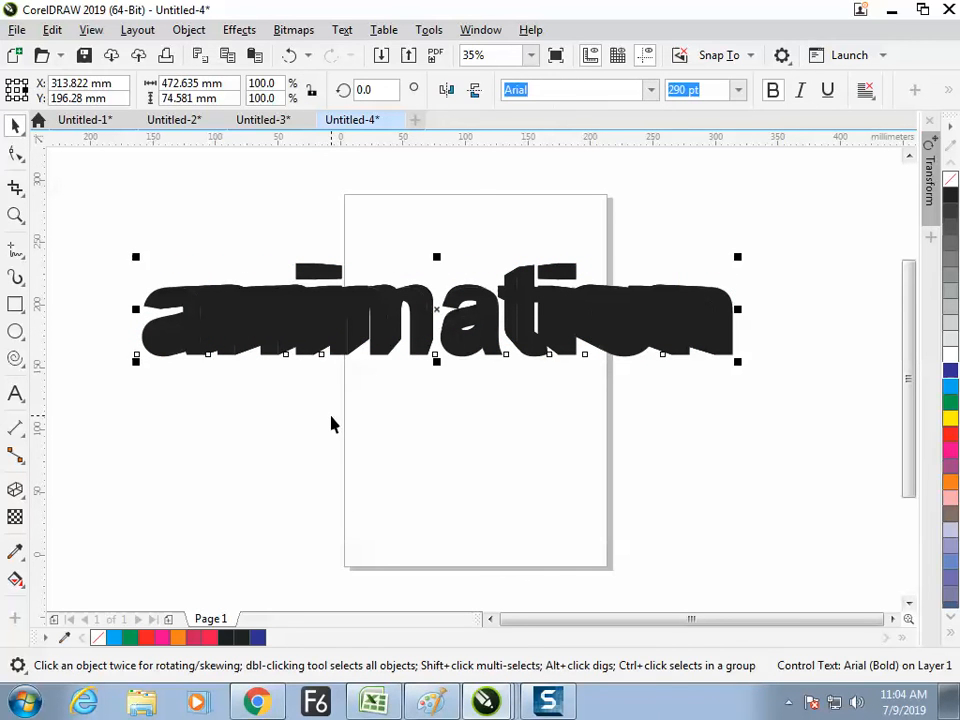
click(358, 470)
click(382, 294)
click(389, 351)
click(950, 355)
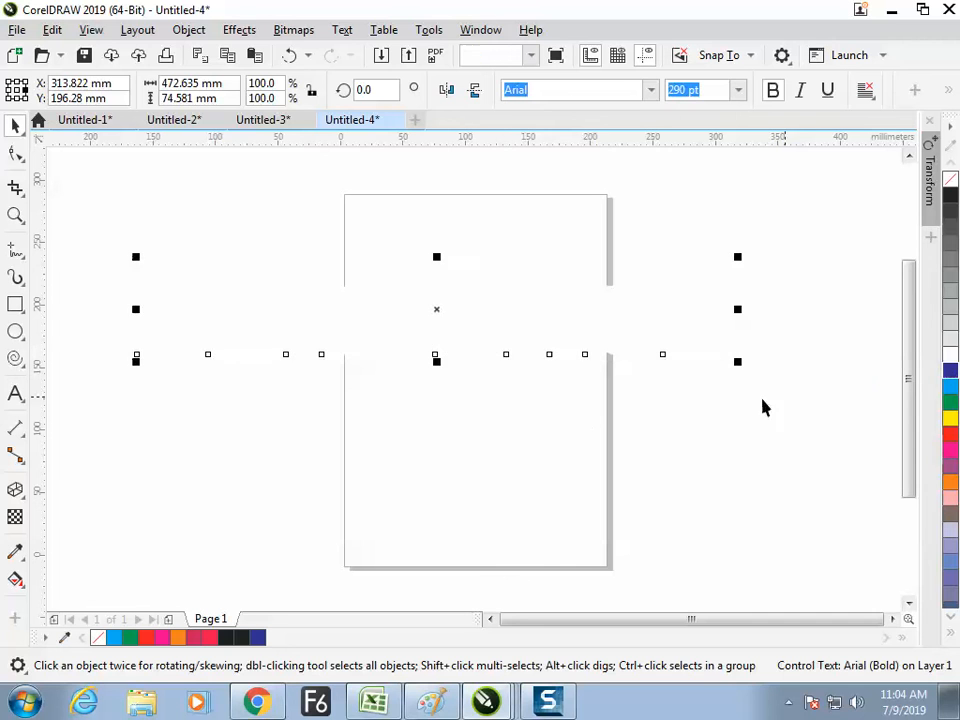
Select the extrude group of "animation" and colour its extruded sides with a solid black, C75 M68 Y65 K90.
click(535, 442)
click(422, 291)
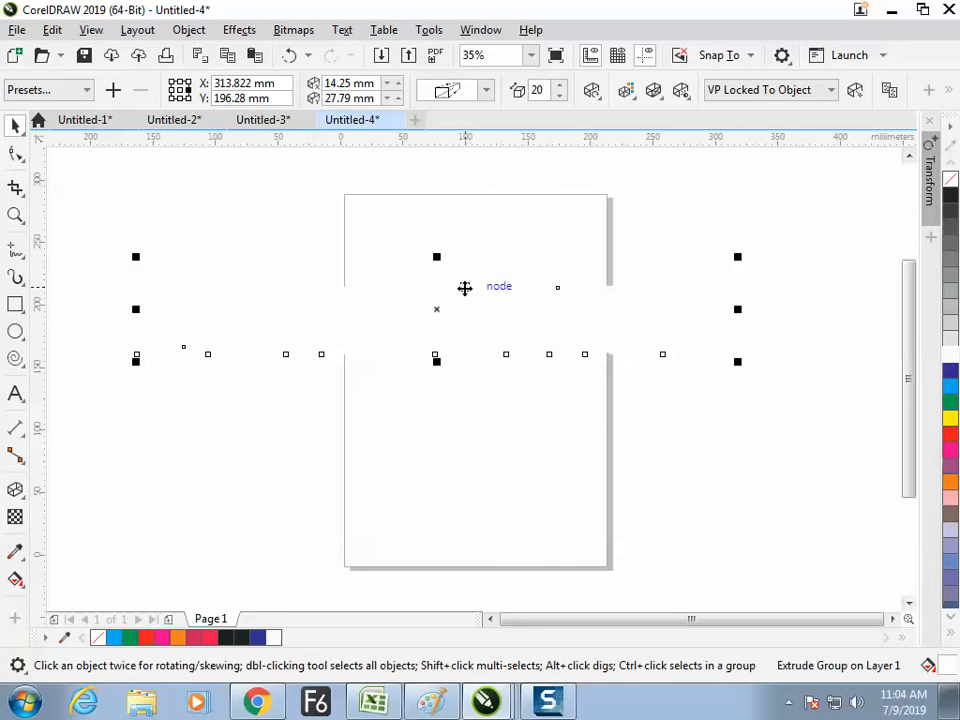
click(627, 92)
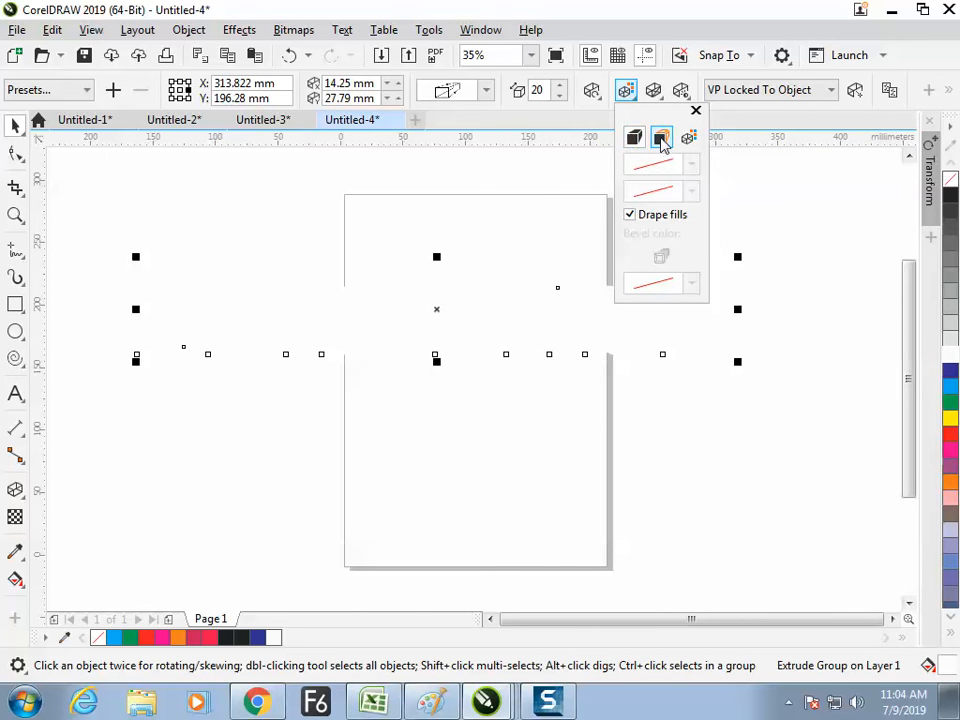
click(661, 137)
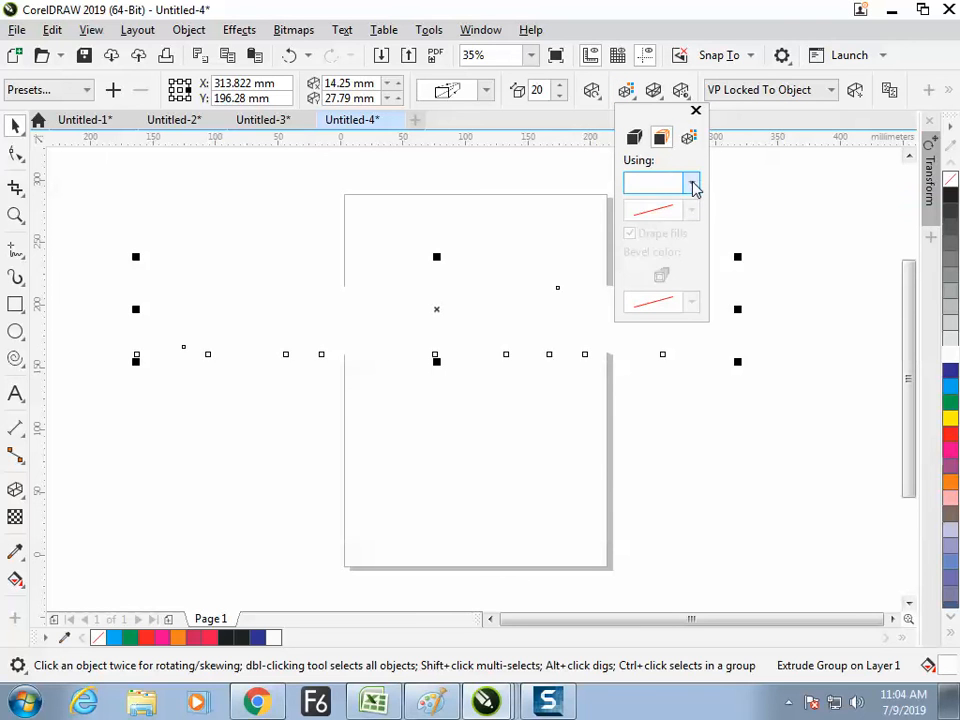
click(692, 184)
click(758, 395)
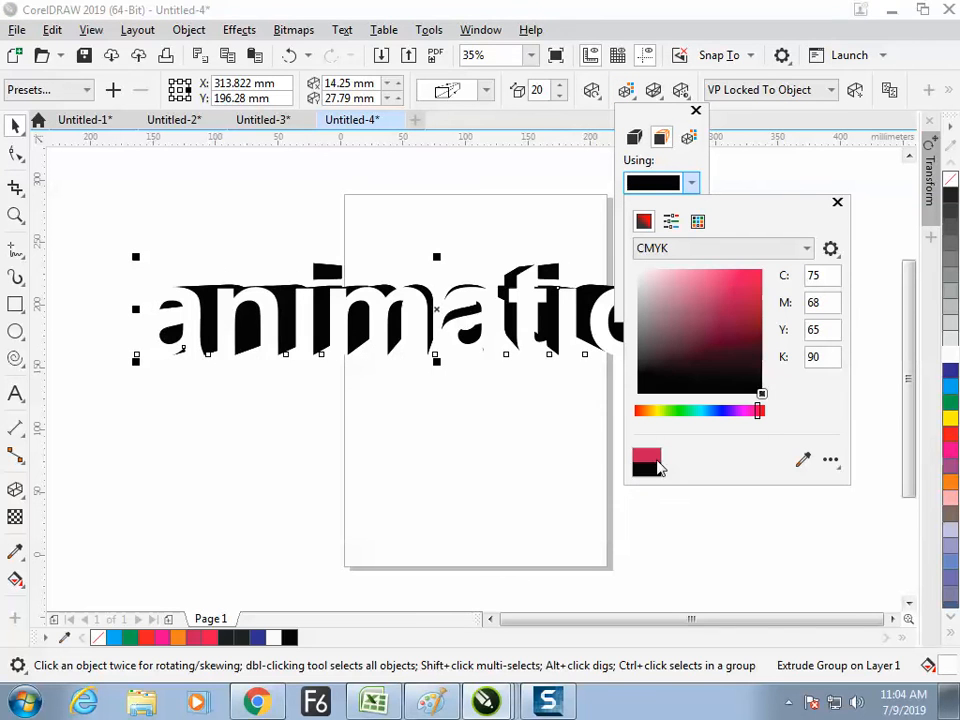
click(562, 446)
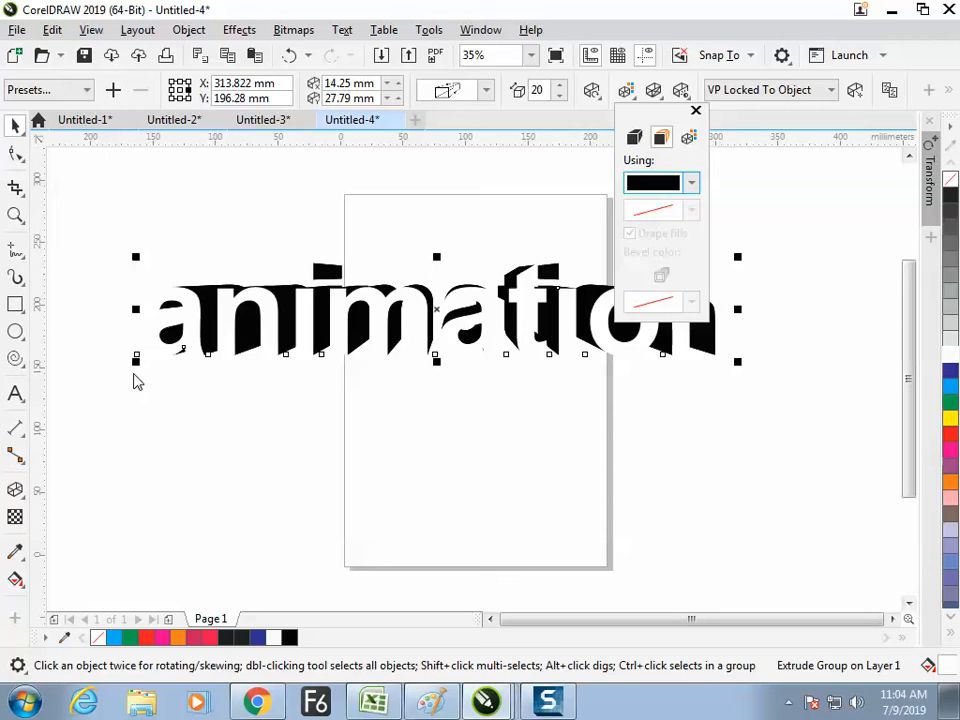
Give the control text of the extruded "animation" a thin black outline and check it in full-screen preview.
click(15, 125)
click(238, 360)
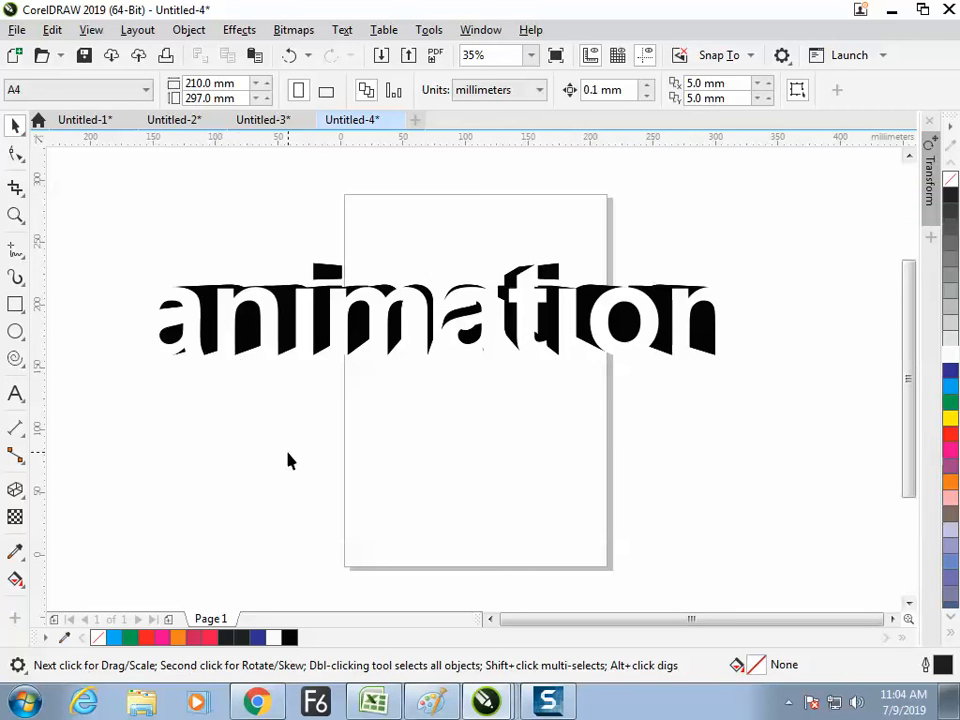
click(283, 340)
click(793, 262)
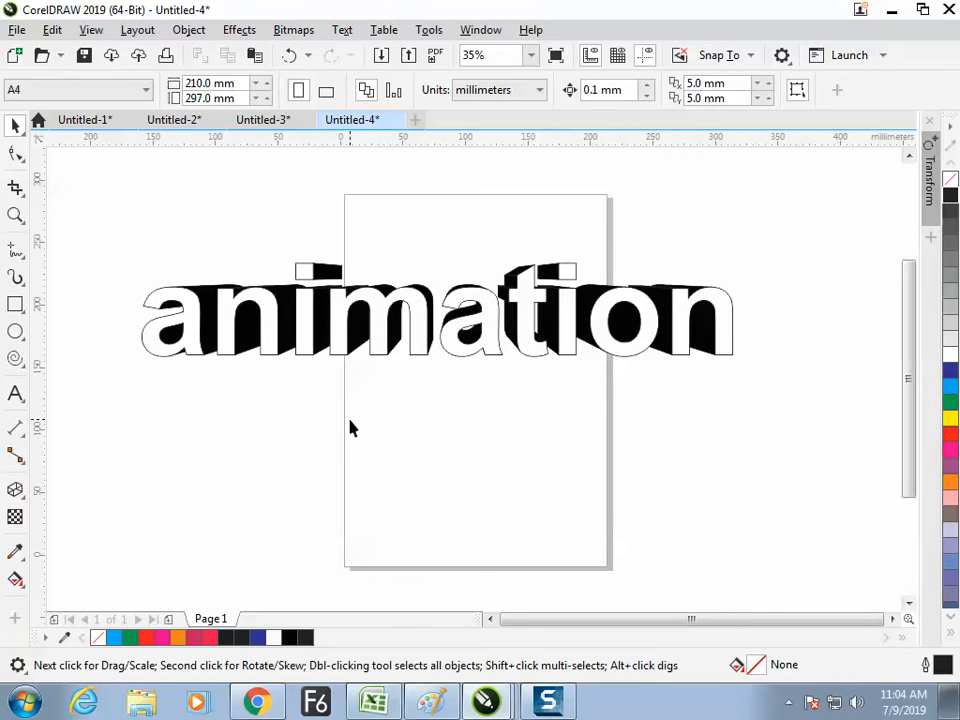
key(F9)
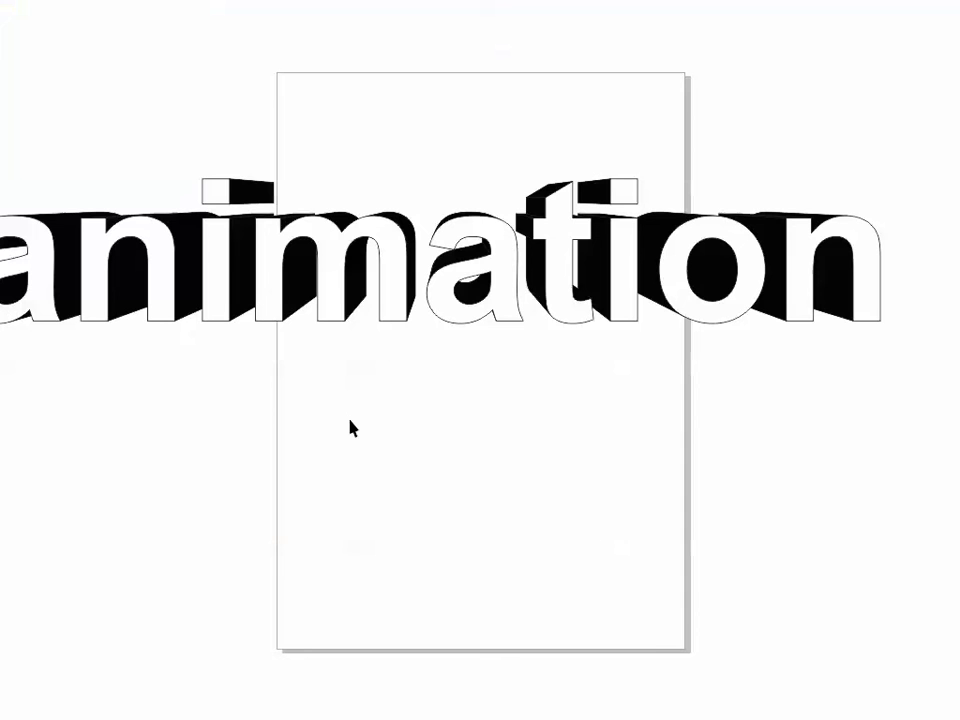
click(417, 391)
Centre the extruded "animation" text on the page and check it in full-screen preview.
click(458, 328)
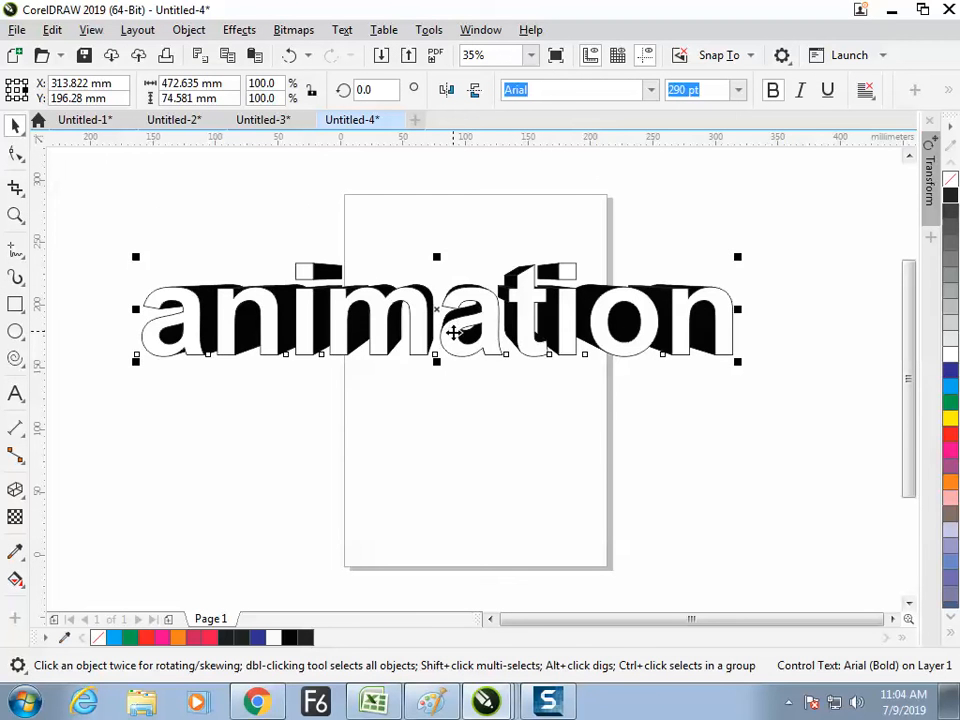
key(p)
key(F9)
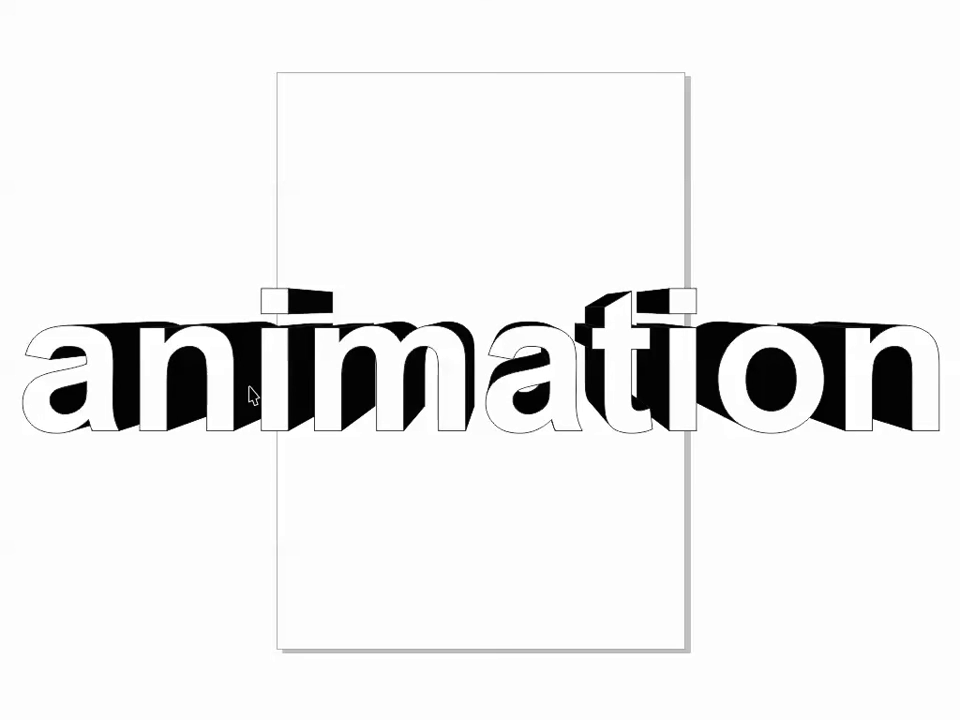
click(576, 258)
click(520, 259)
click(499, 380)
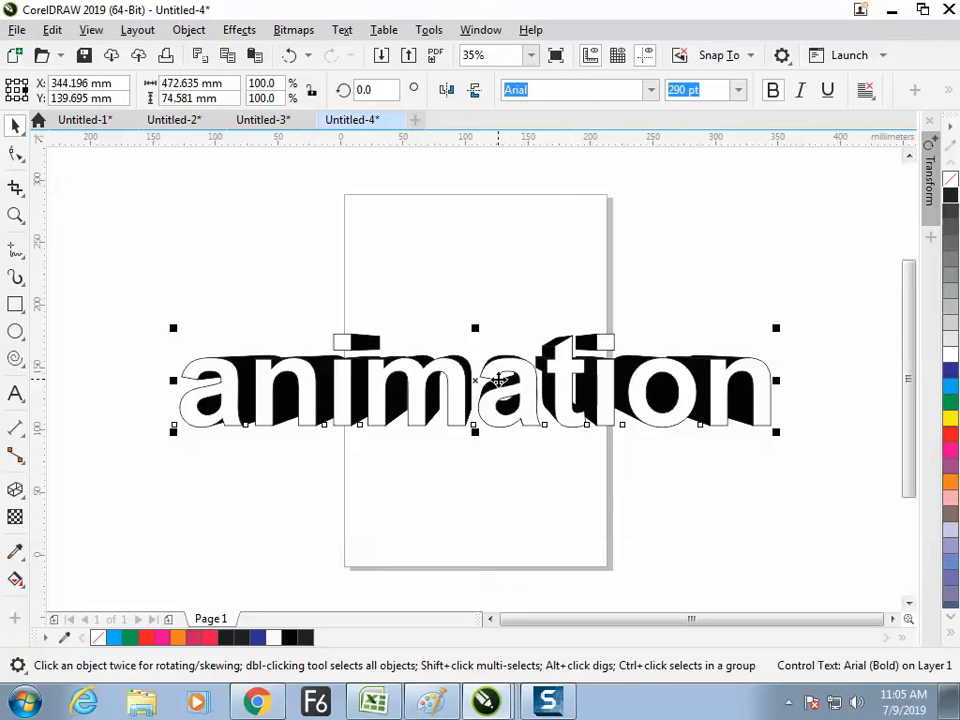
Increase the depth of the "animation" extrusion by several increments and deselect it.
scroll(499, 382, up, 1)
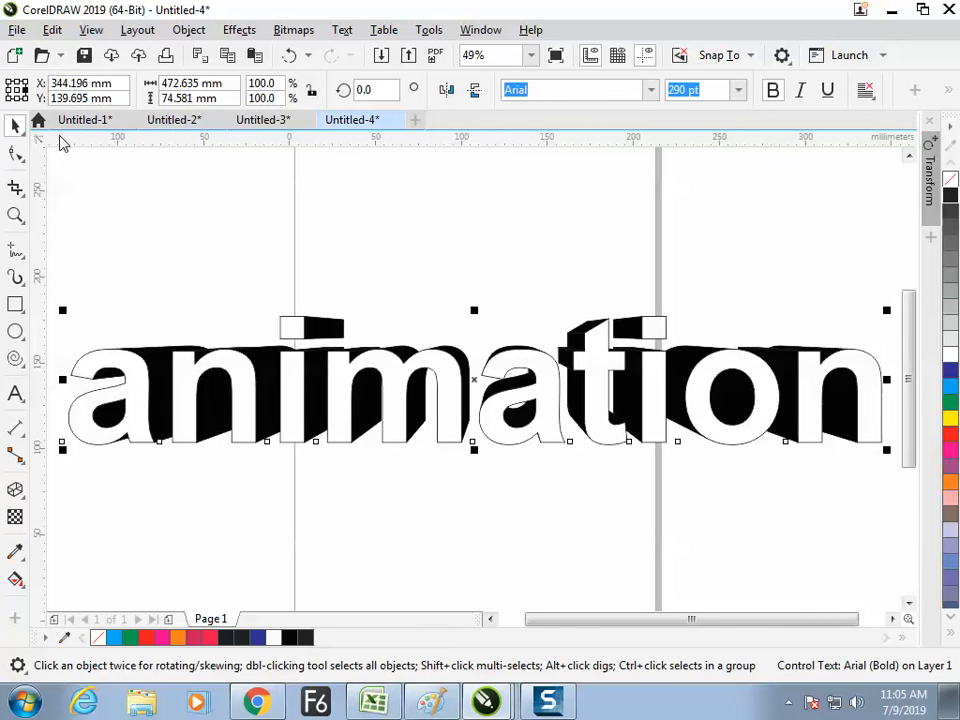
click(125, 193)
click(371, 403)
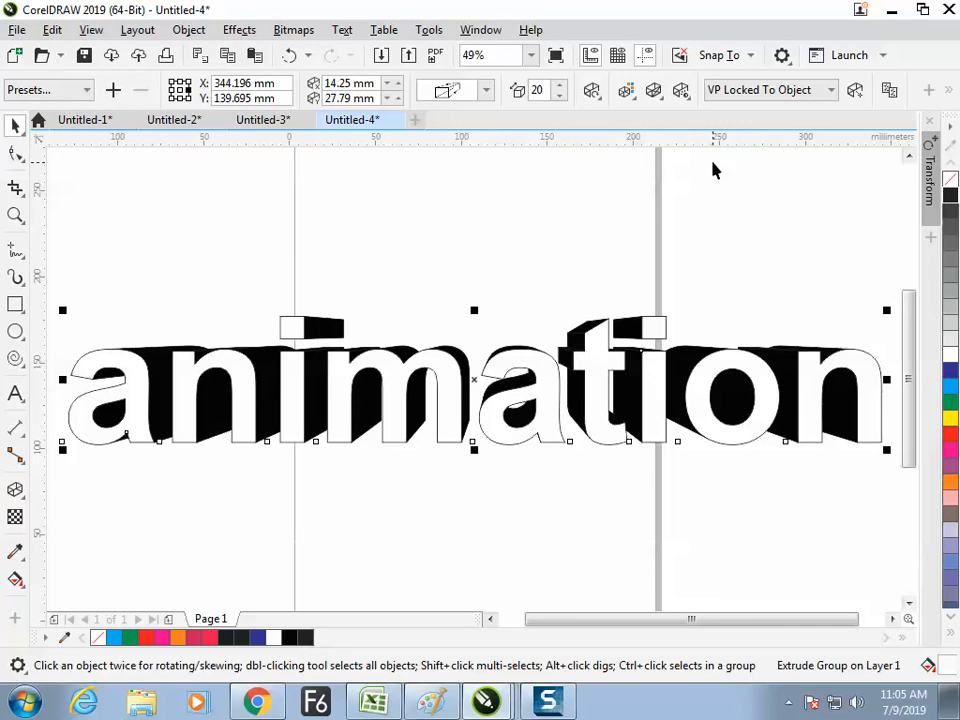
click(560, 85)
click(560, 85)
click(560, 85)
click(560, 85)
click(561, 86)
click(561, 86)
click(561, 86)
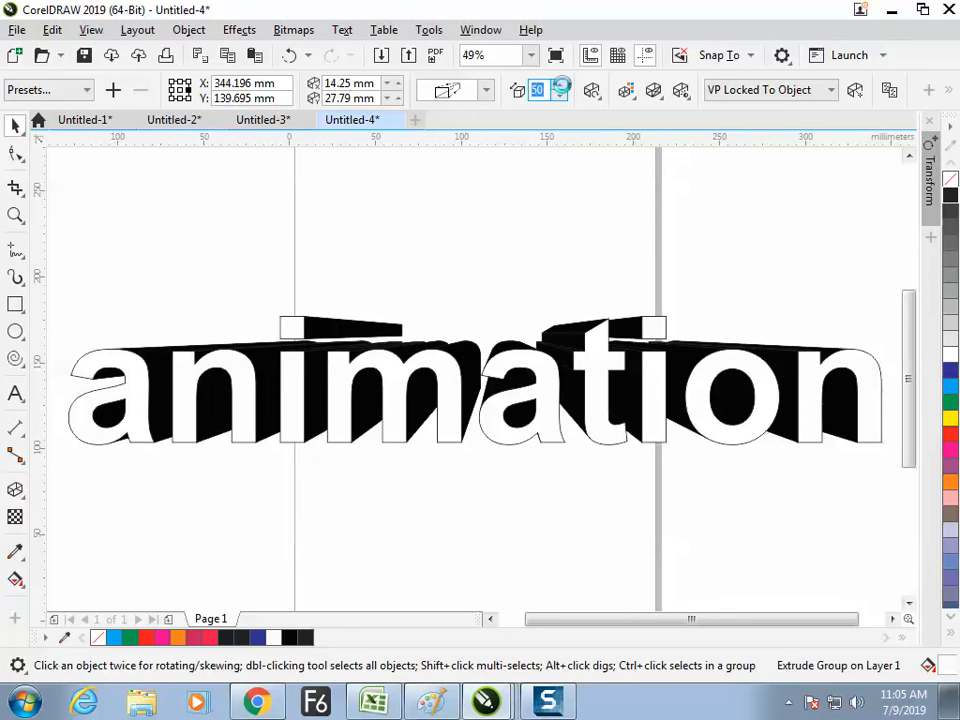
click(572, 249)
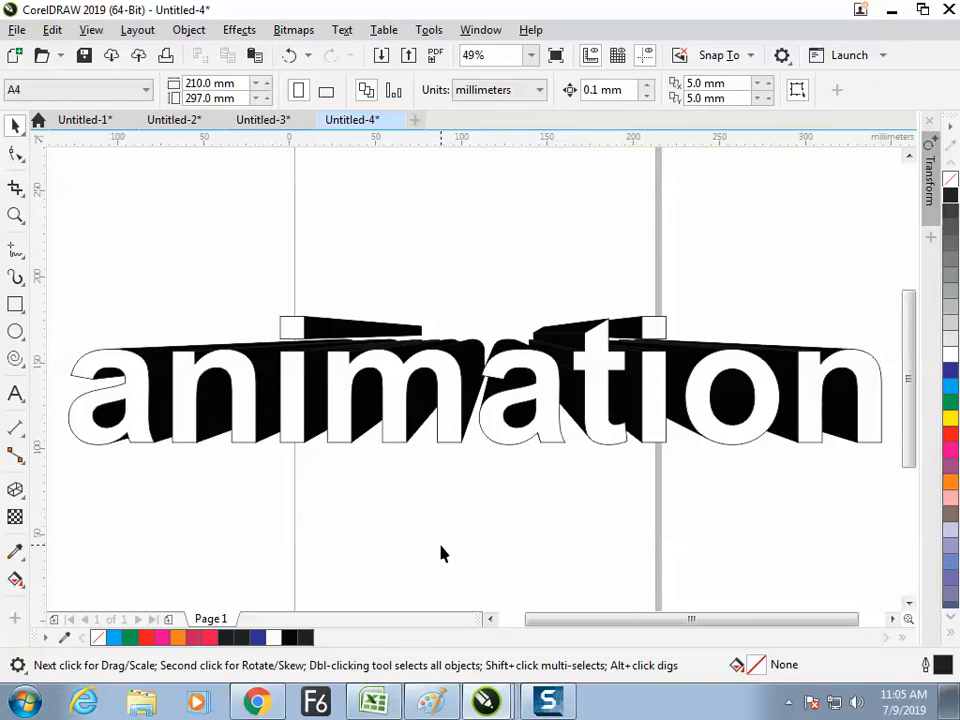
Select the control text of the deepened "animation" extrusion.
click(456, 444)
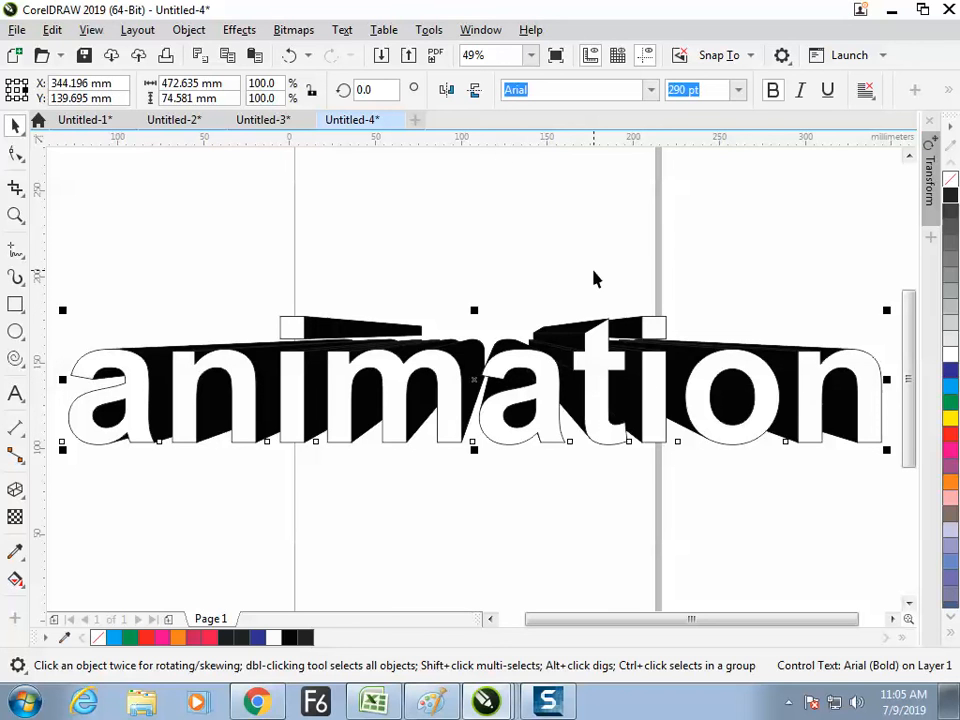
click(682, 309)
click(716, 378)
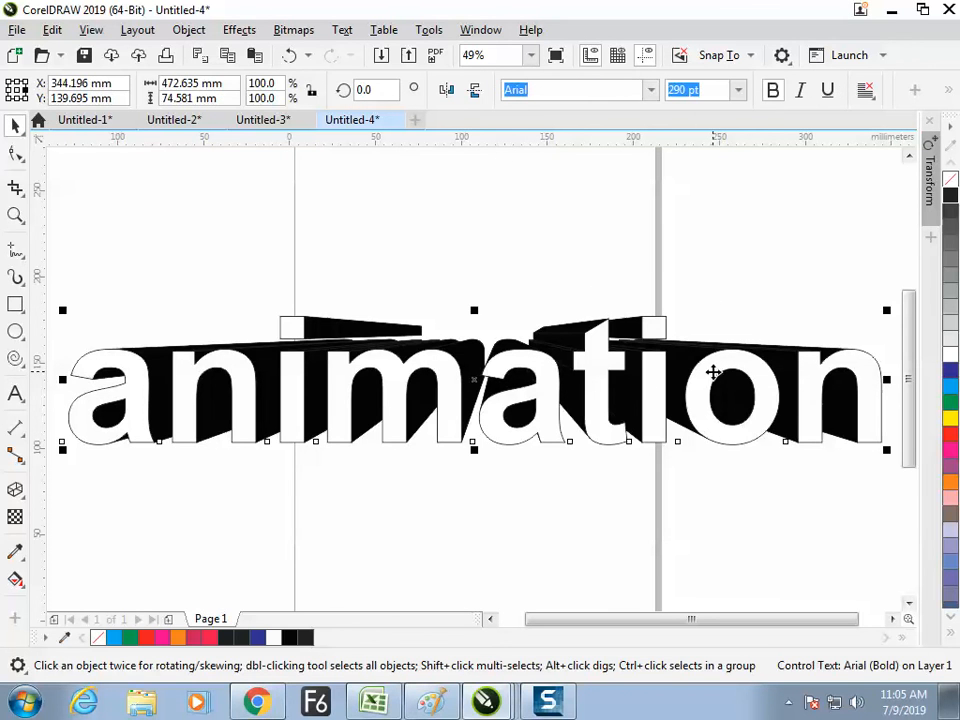